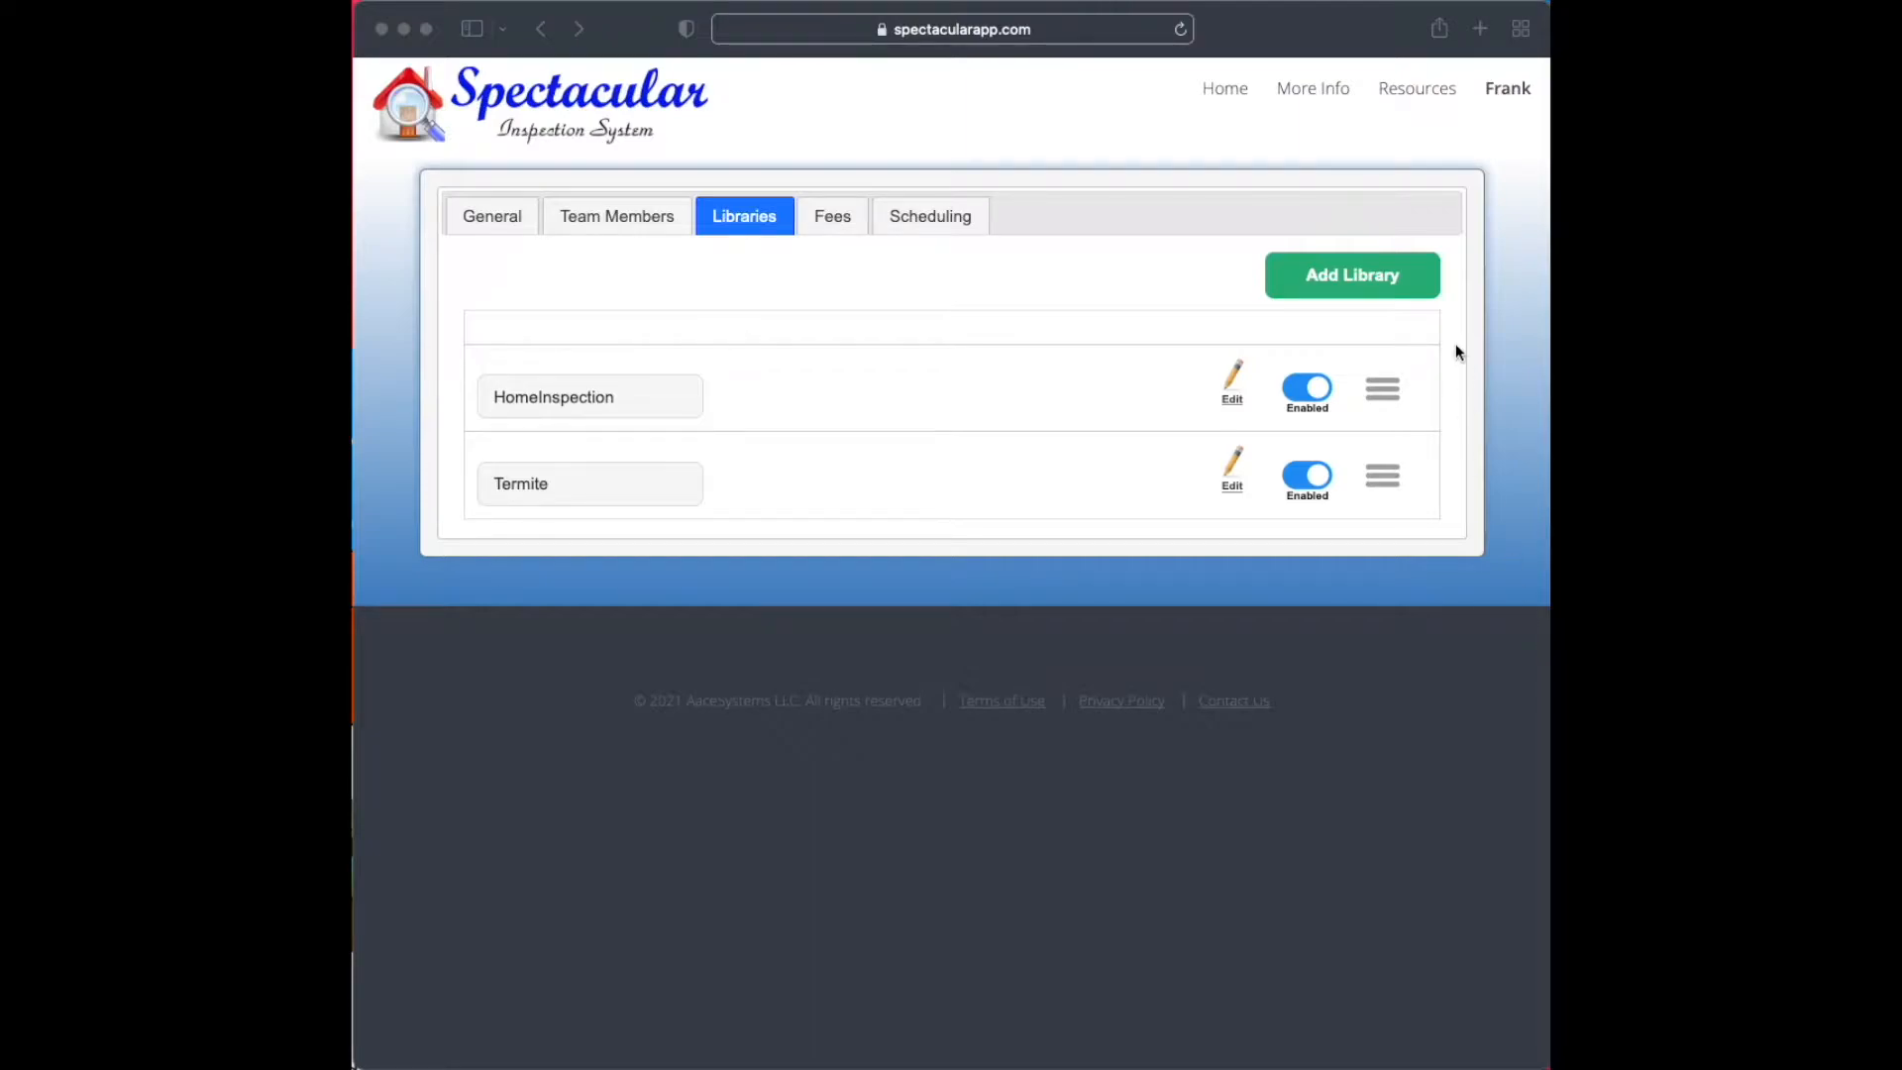
Sign out of the current account and open the sign-in page
left_click(1501, 89)
left_click(1505, 335)
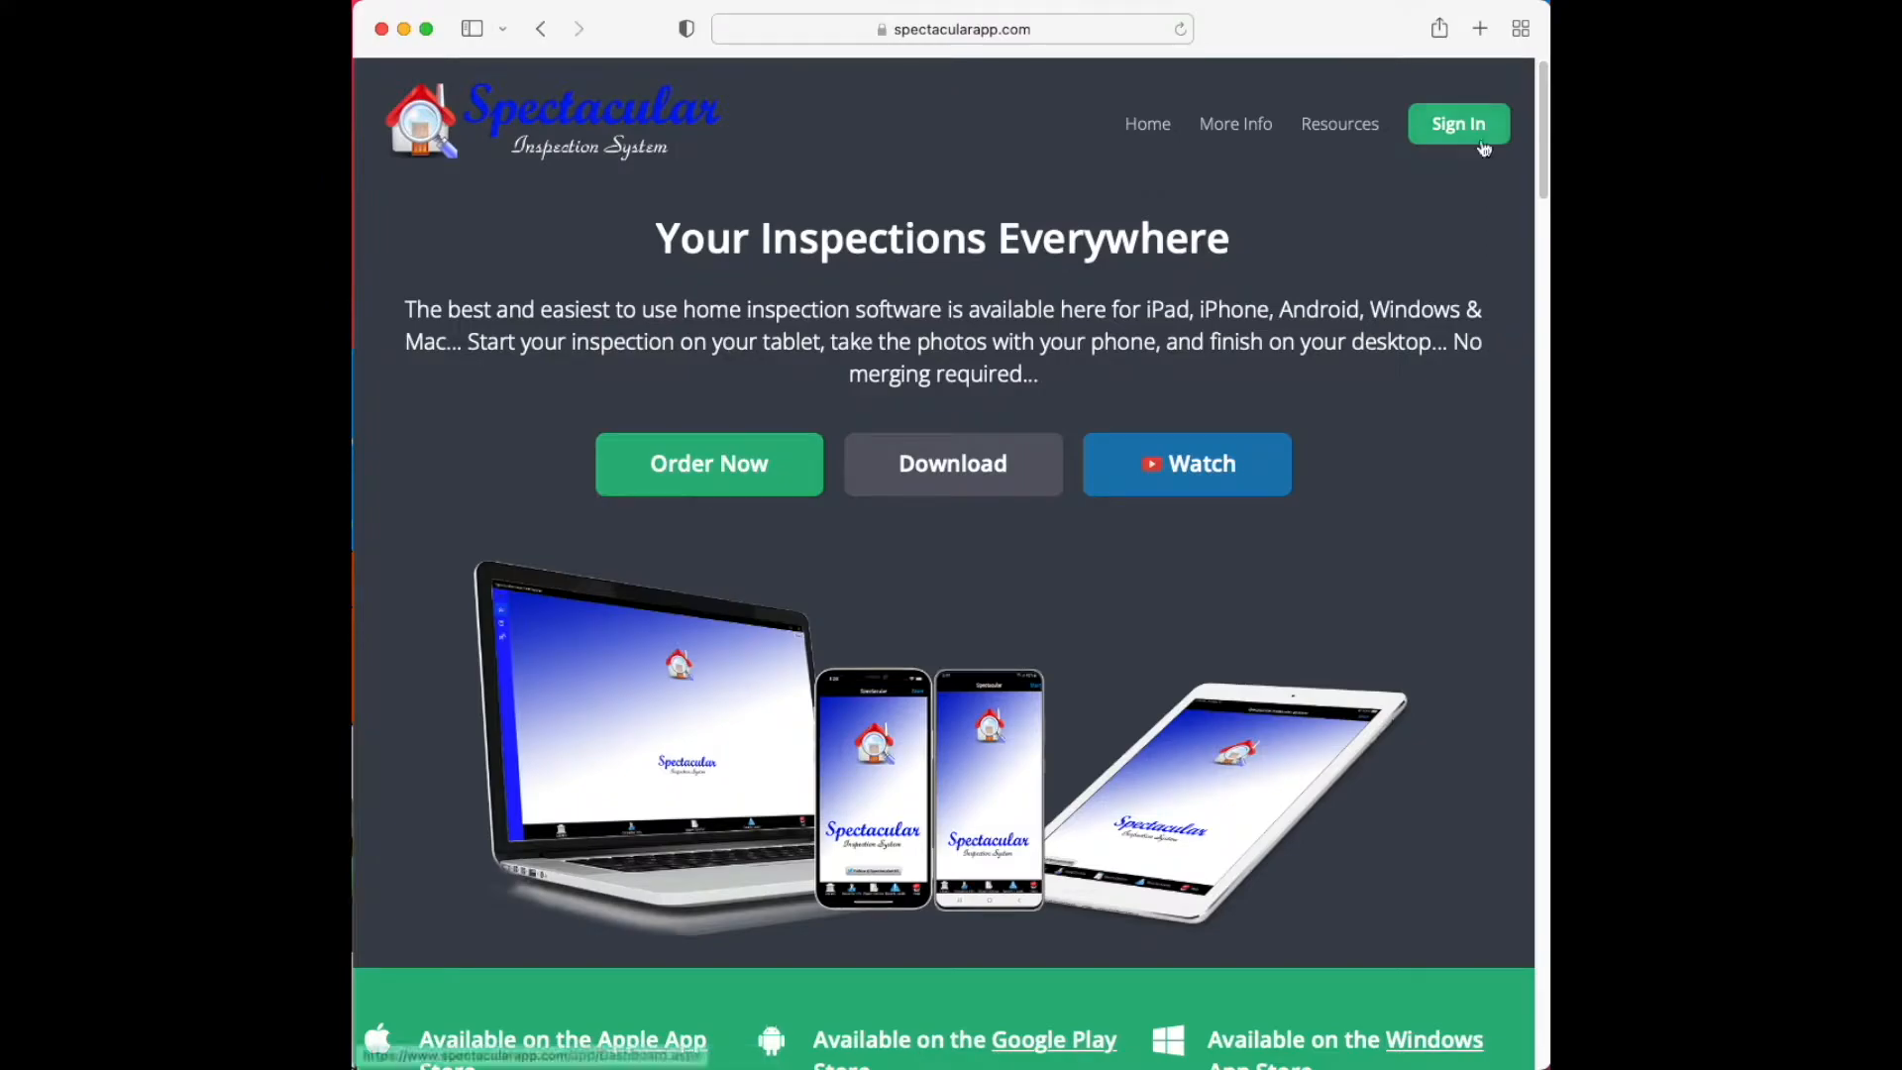
left_click(1482, 147)
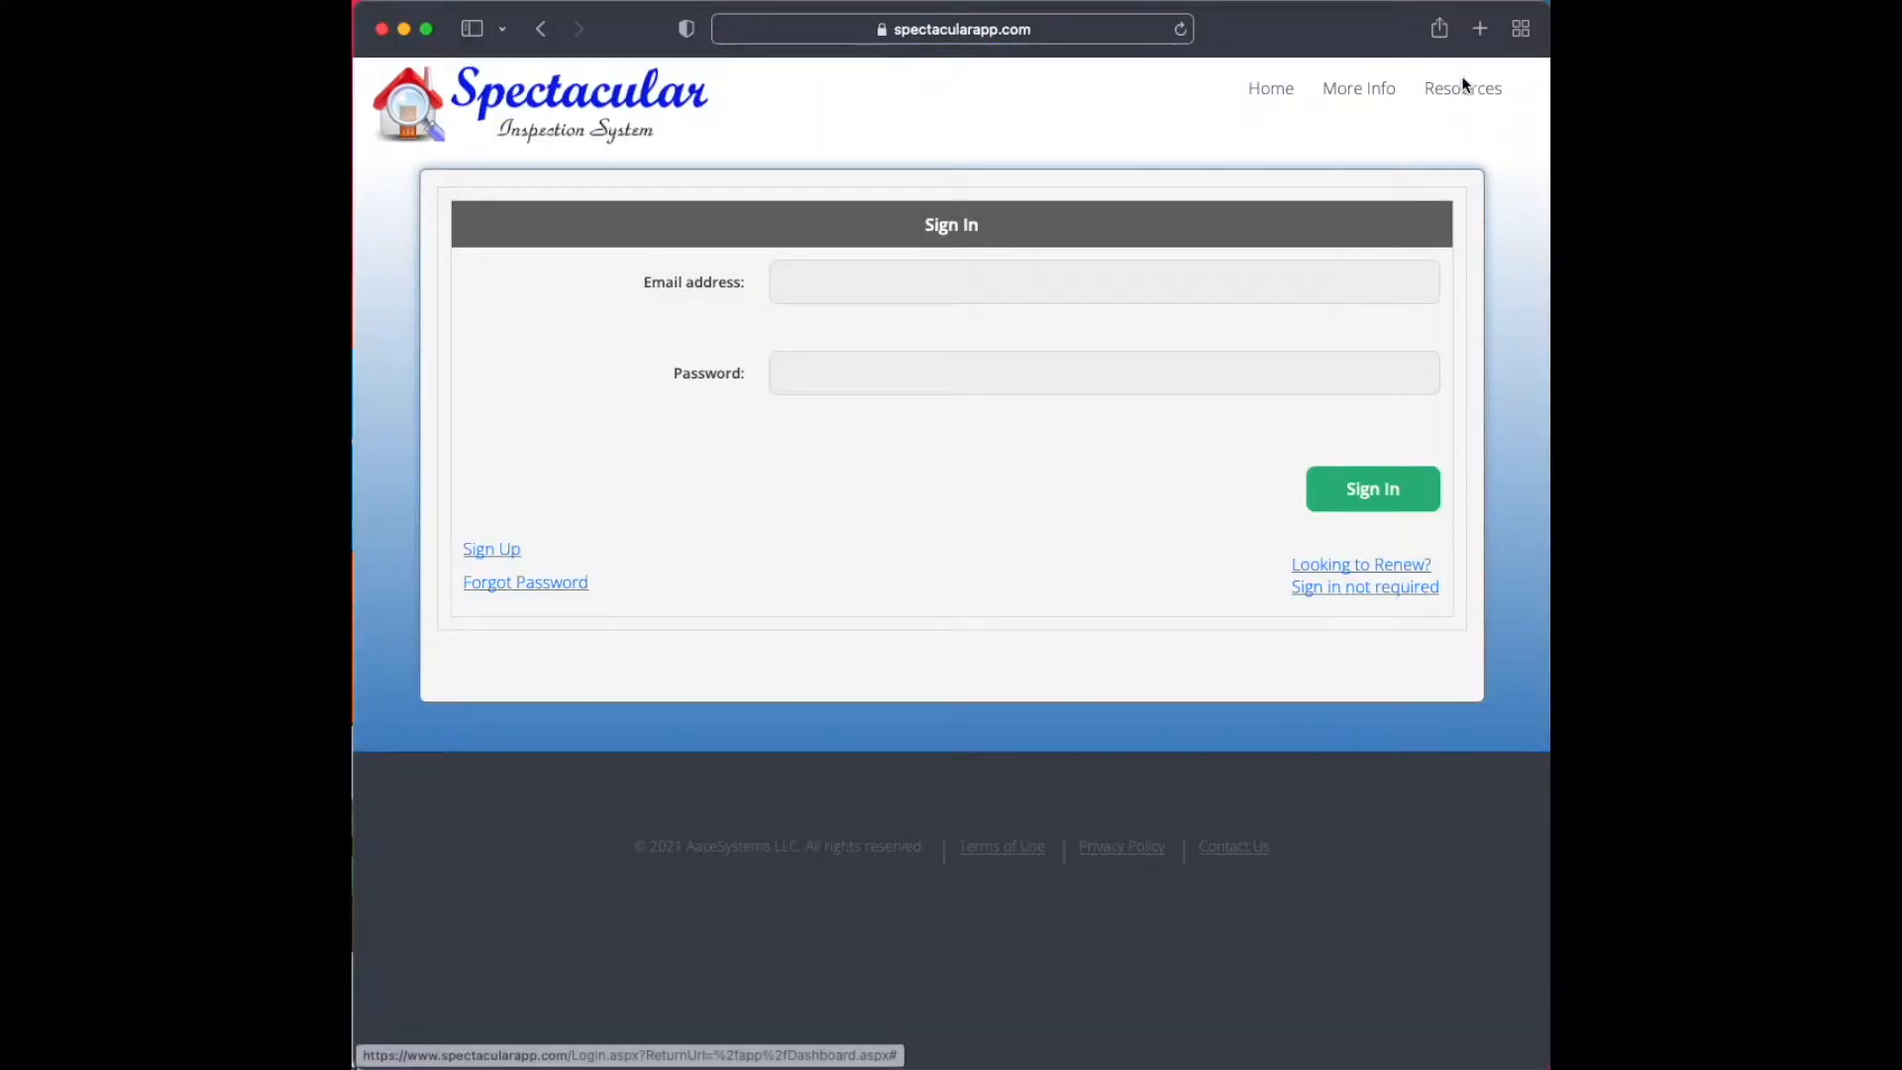
Sign in with the account's email address and password
left_click(1364, 279)
key("Tab")
type("*****")
key("Return")
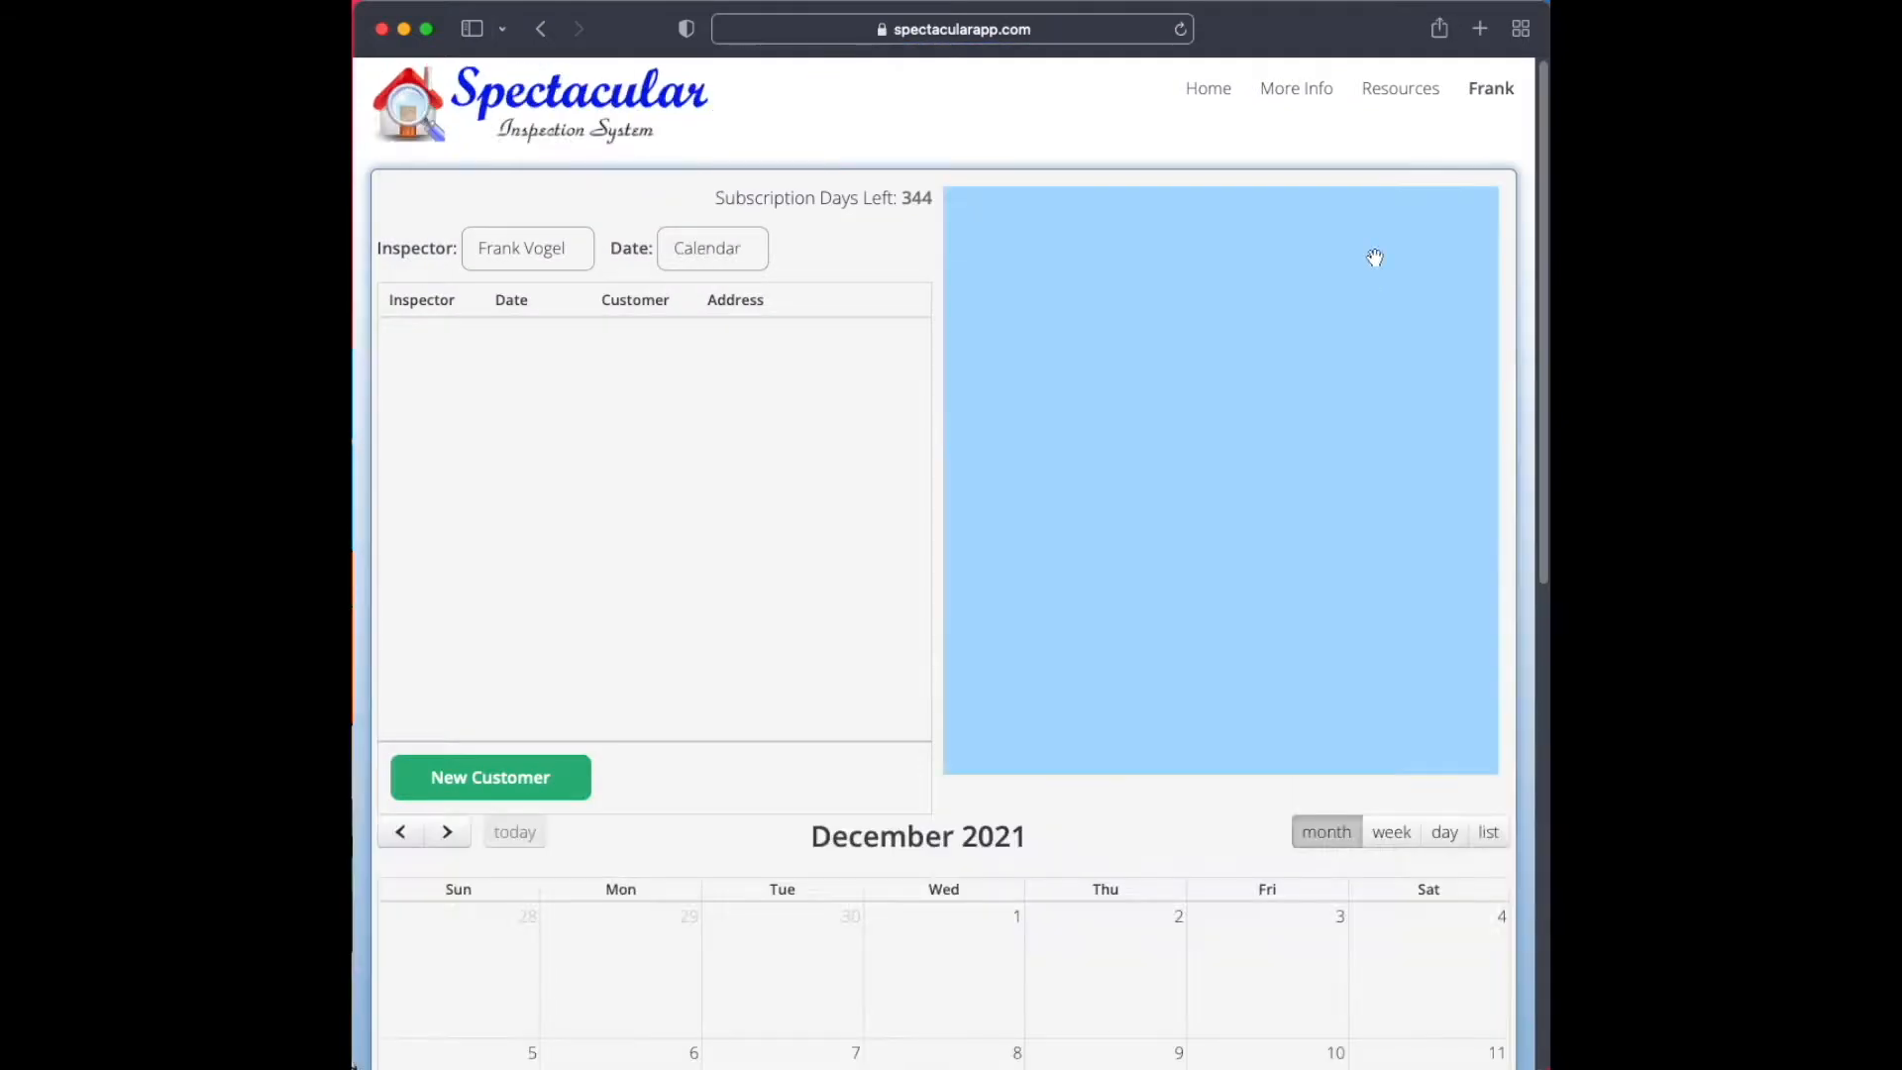
Open the team administration page and show its libraries
mouse_move(1489, 103)
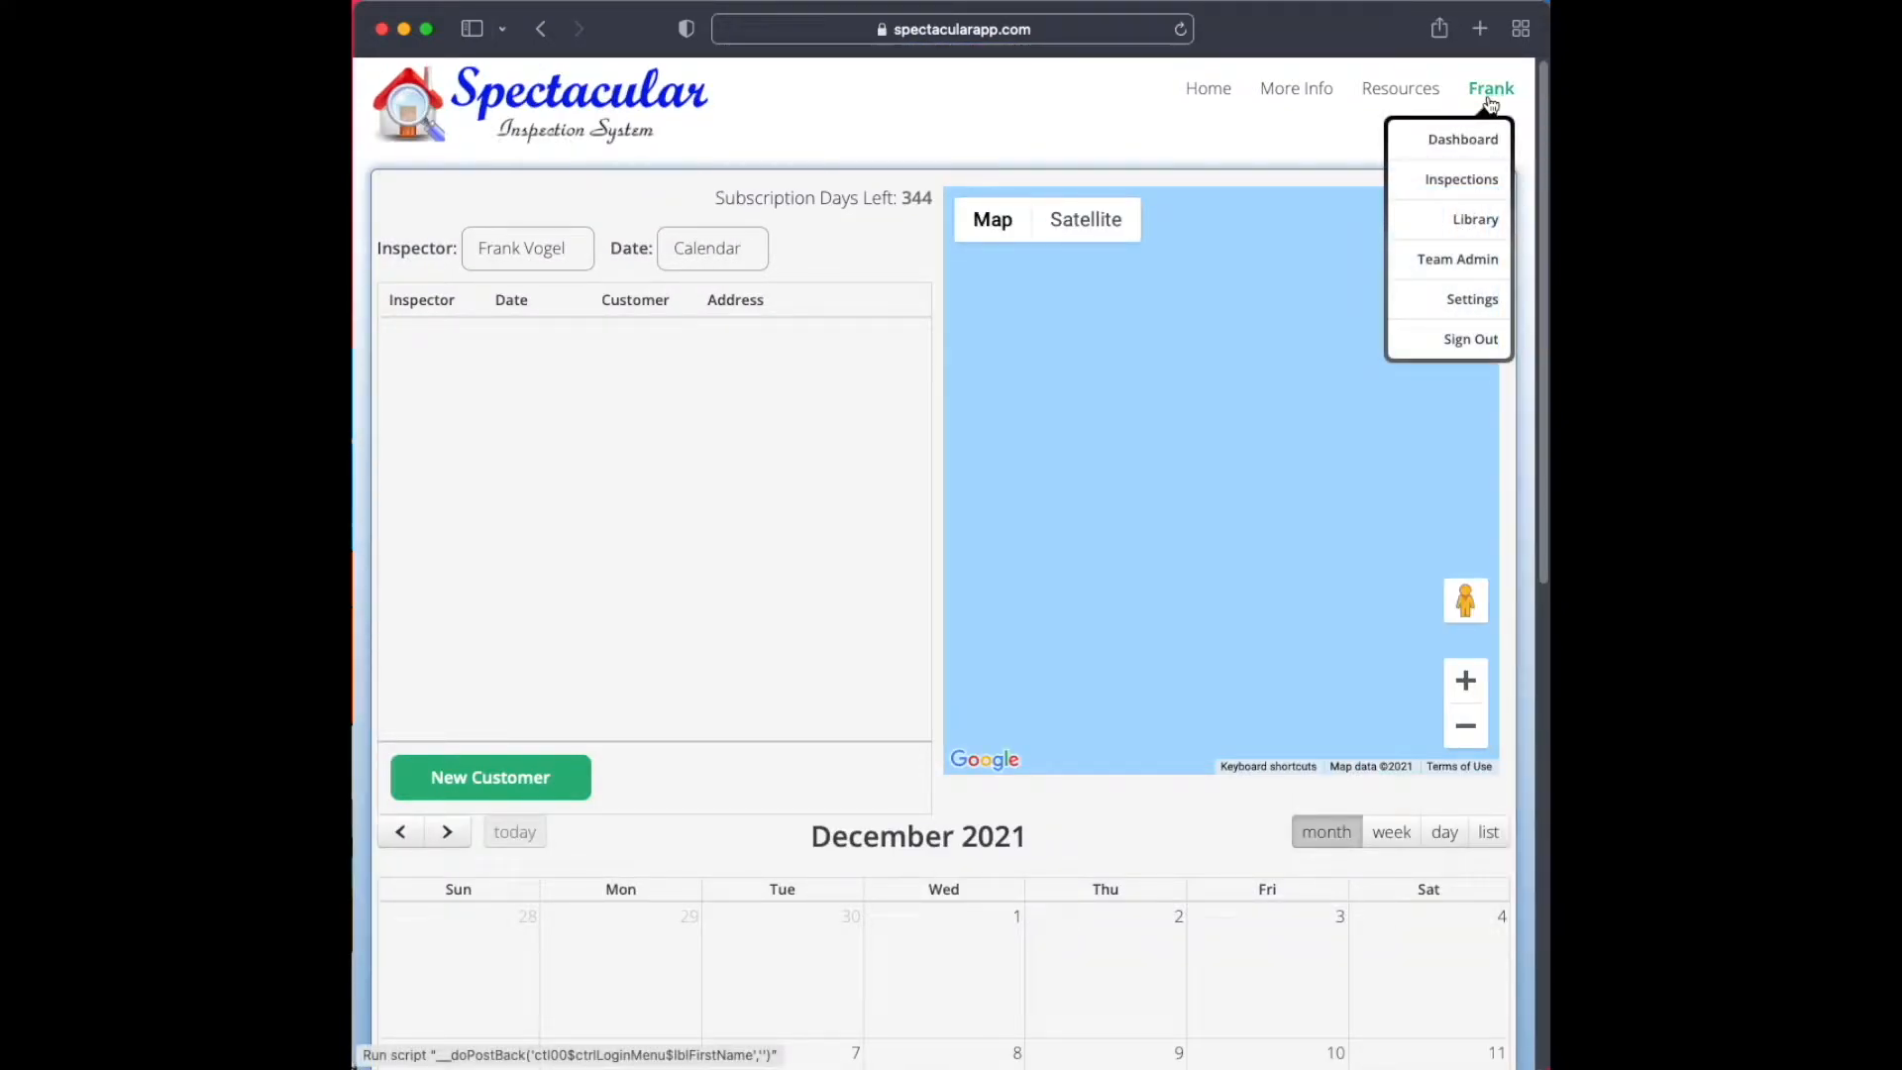
left_click(1470, 263)
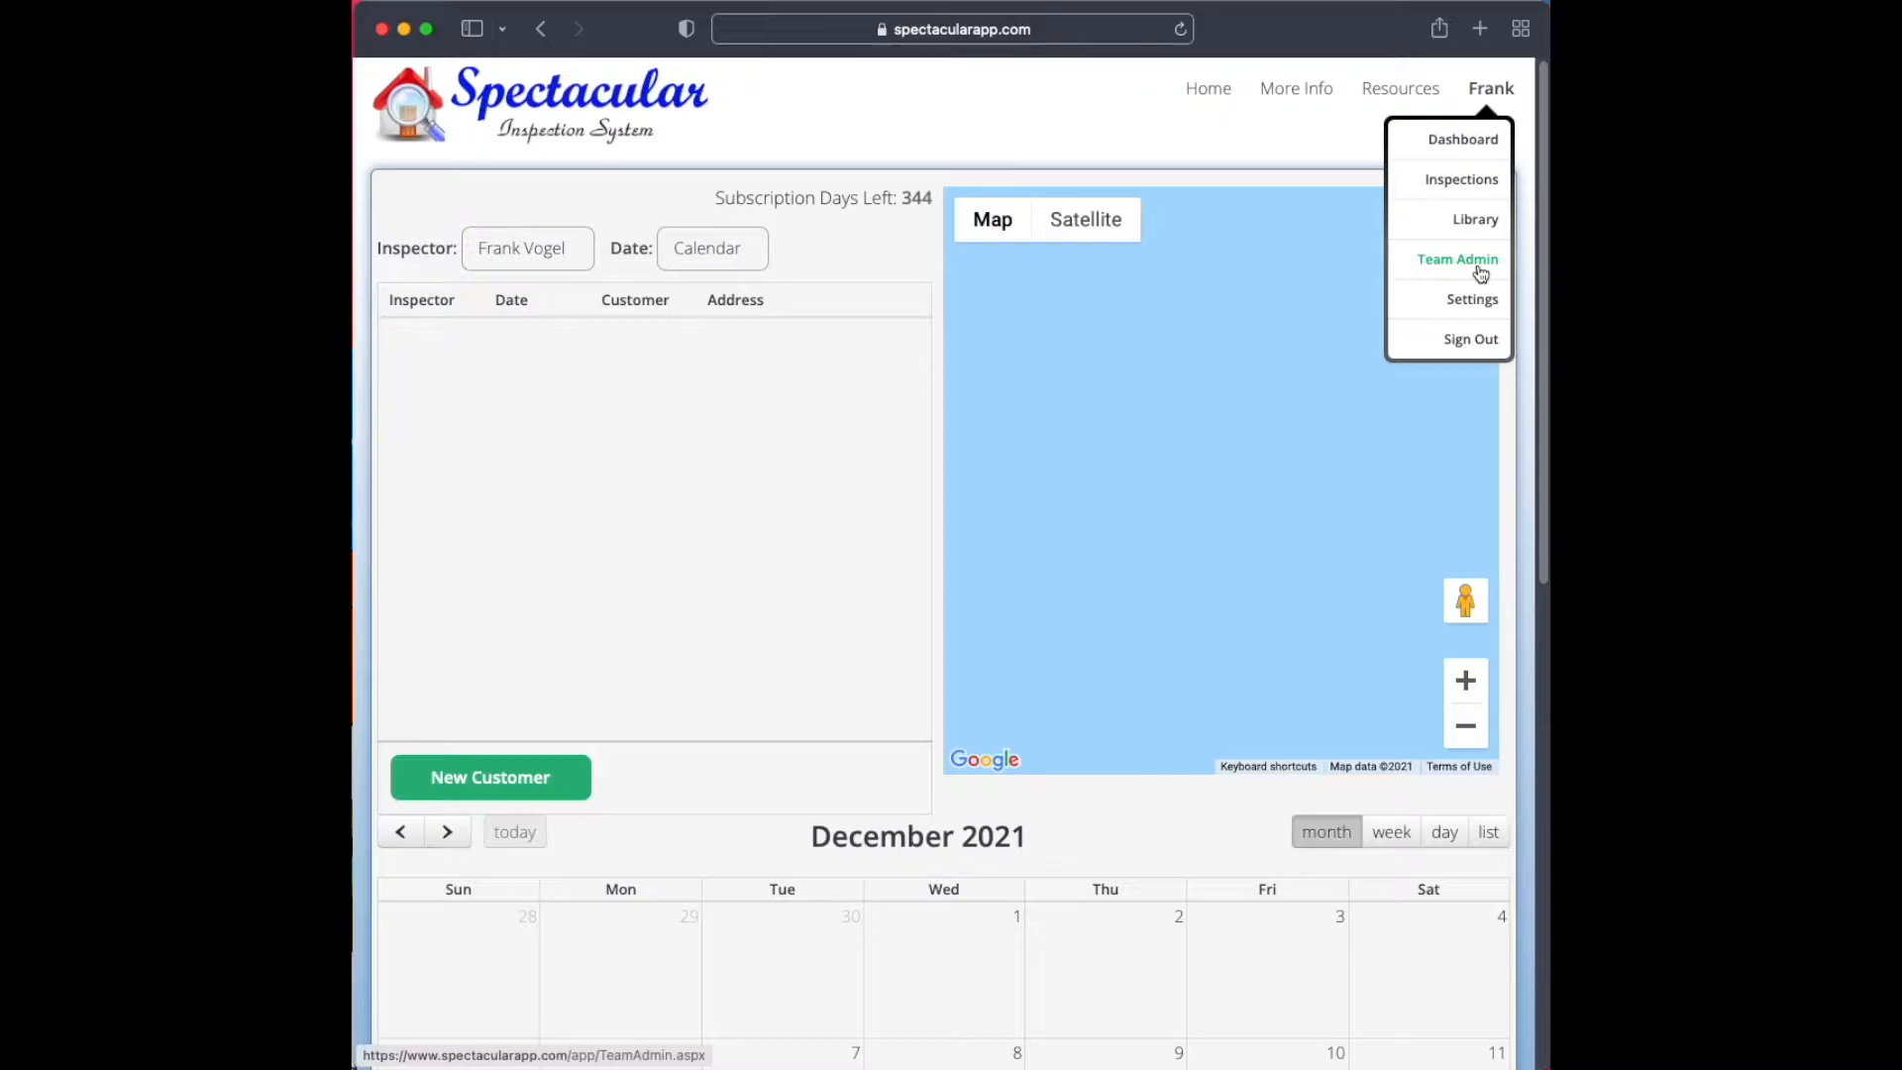
left_click(1478, 265)
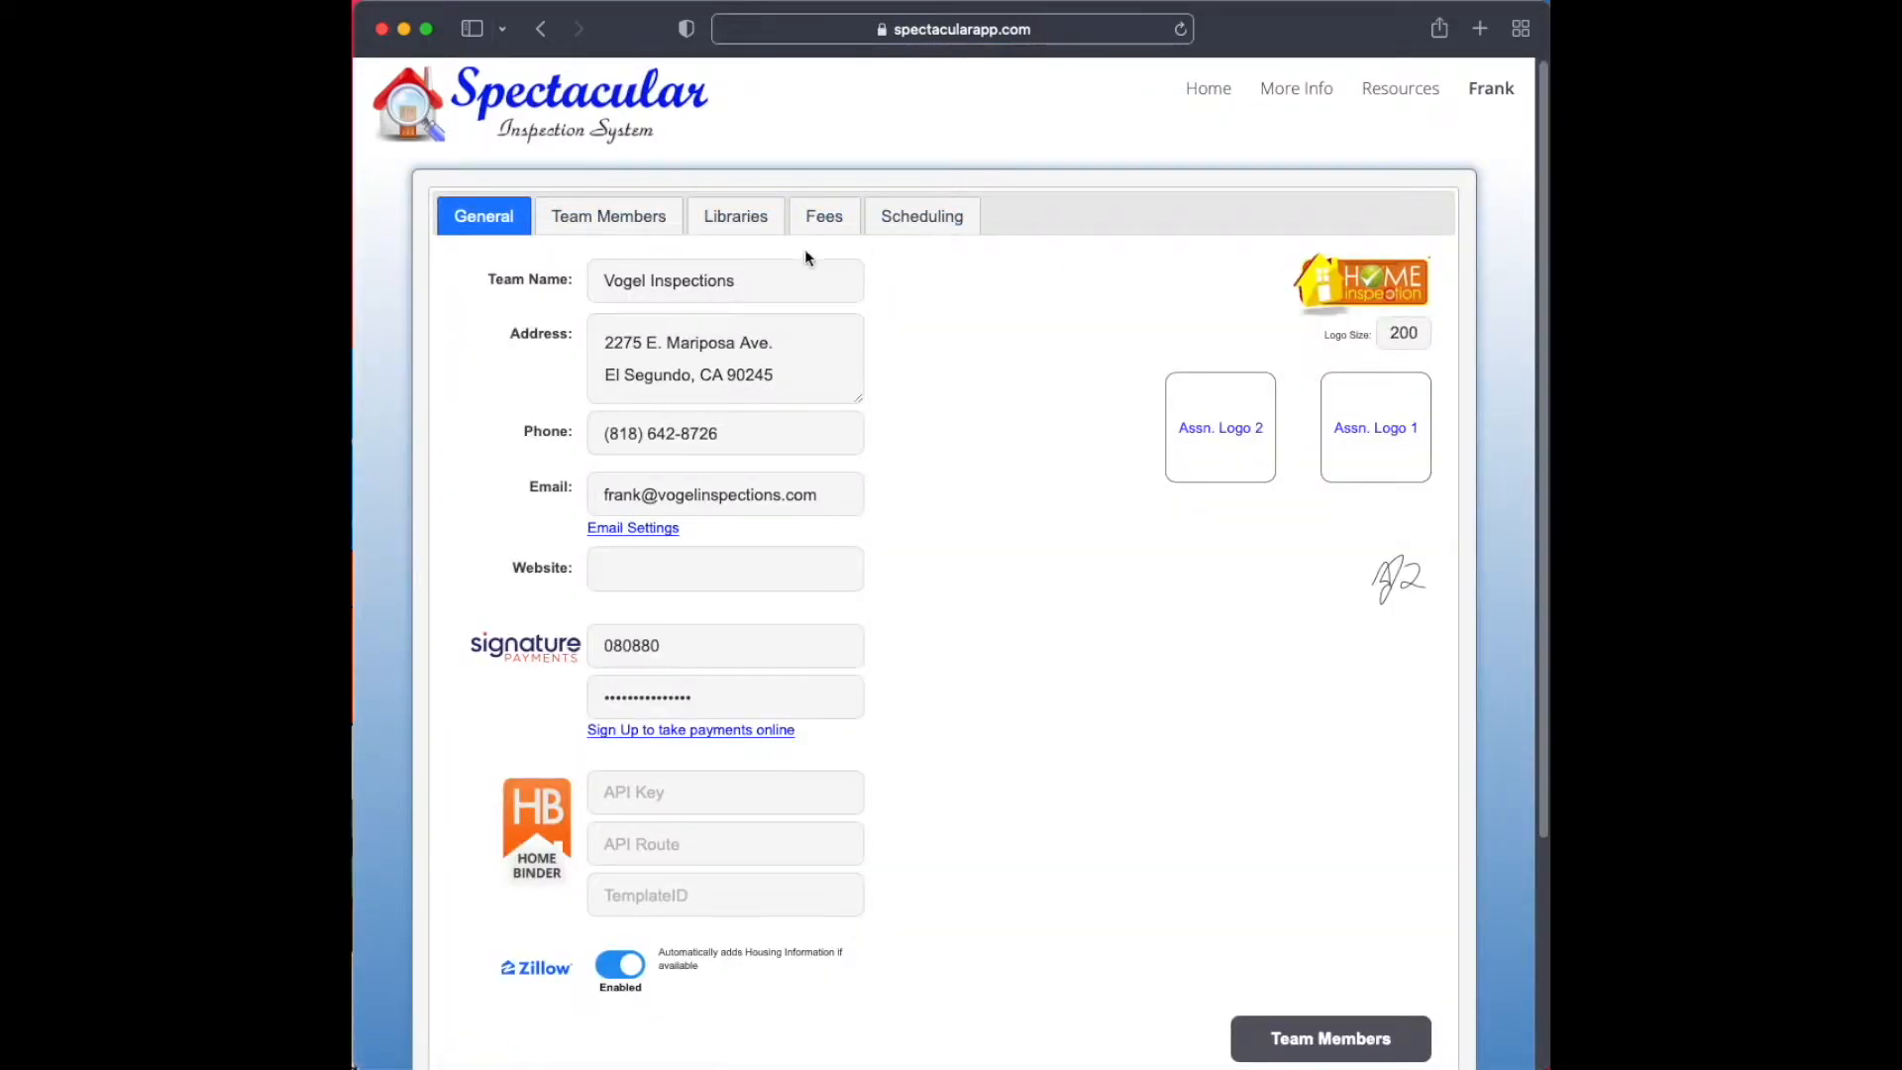
left_click(745, 218)
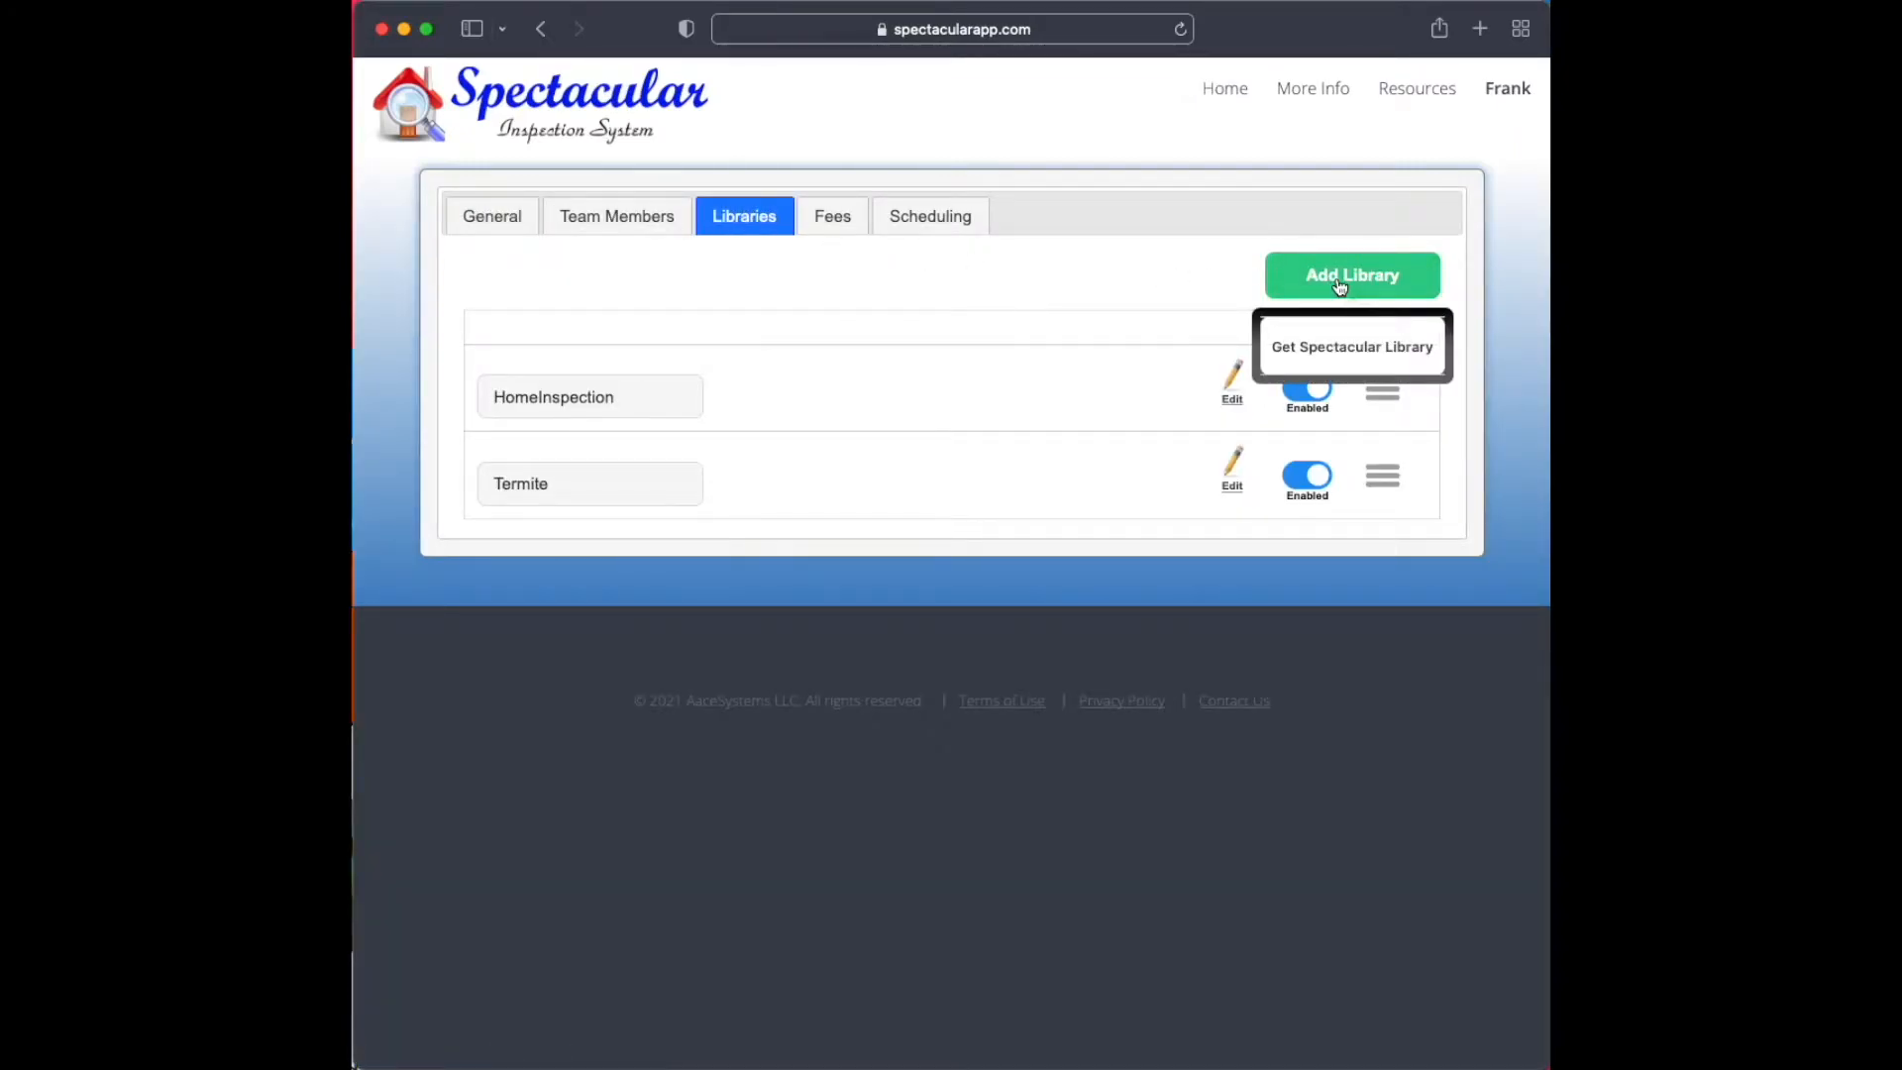
Add the Blank library from the Spectacular libraries to the team's libraries
left_click(1371, 345)
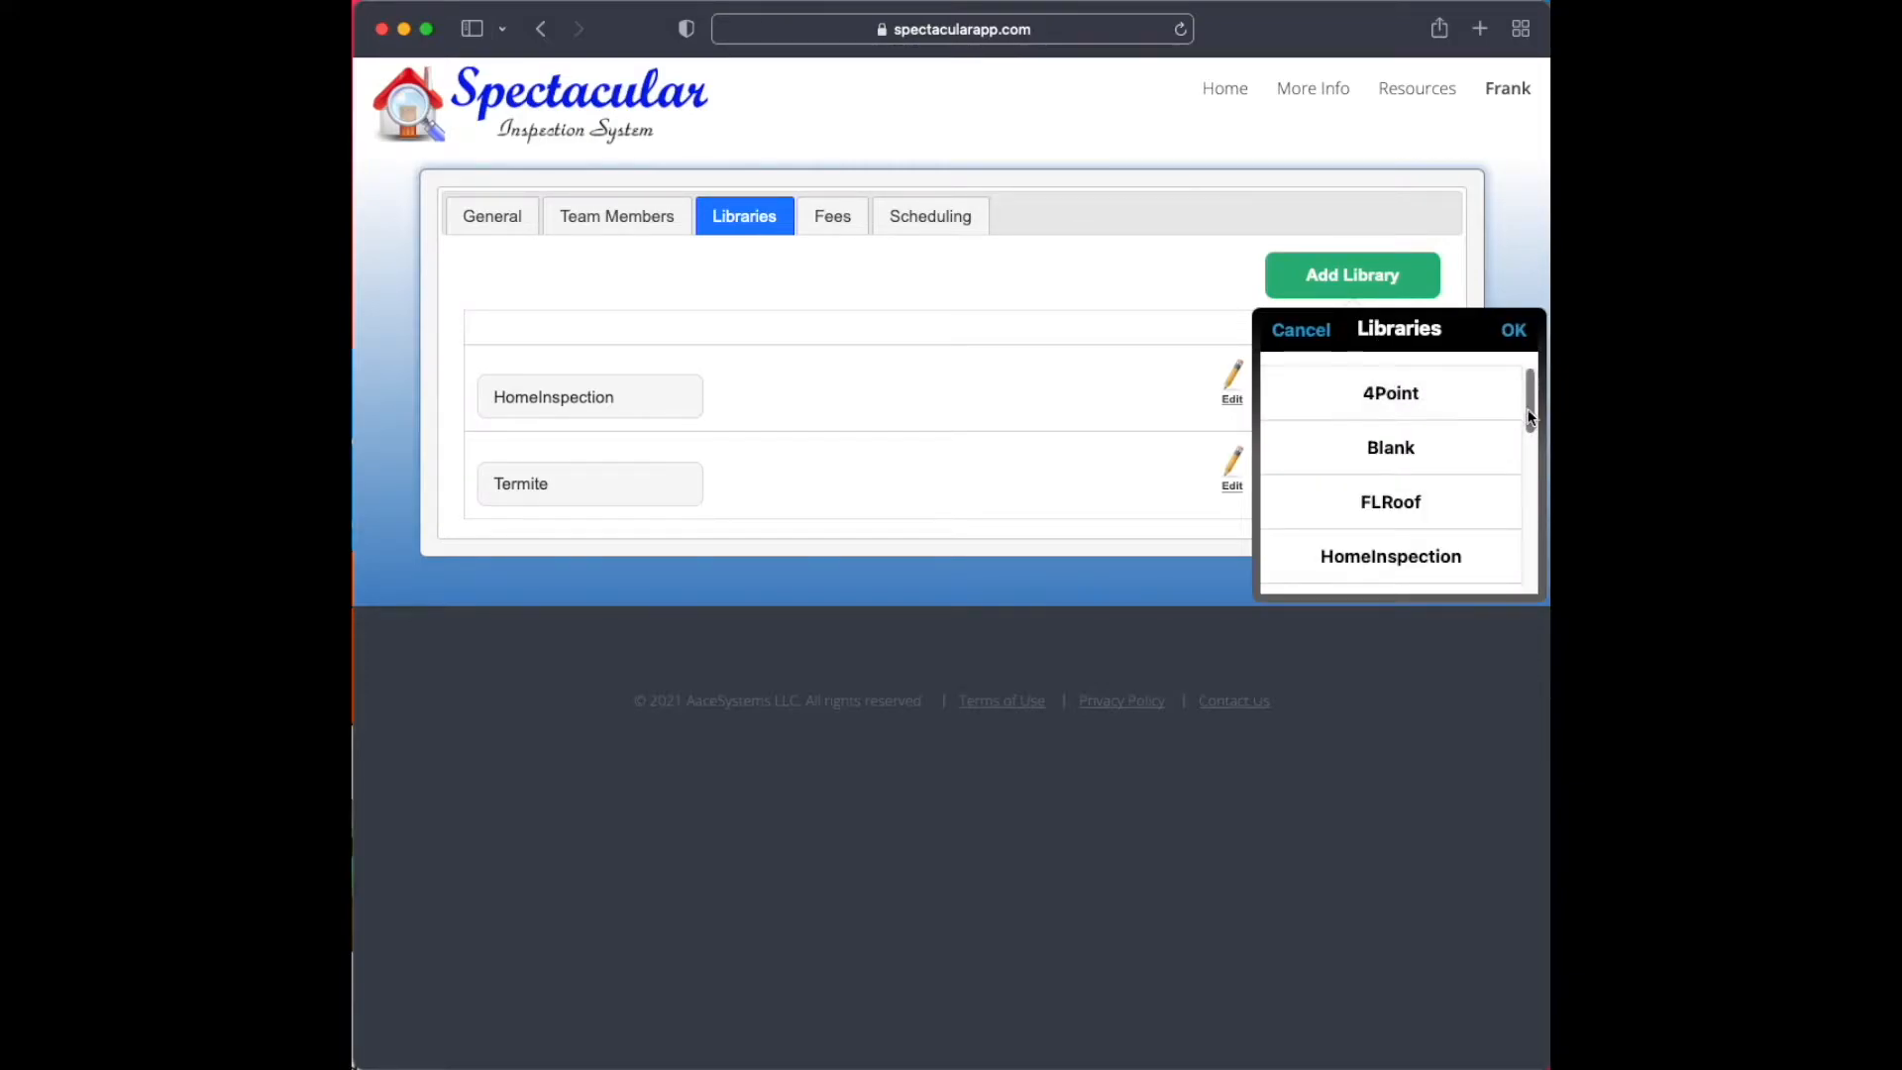
left_click_drag(1530, 411, 1532, 403)
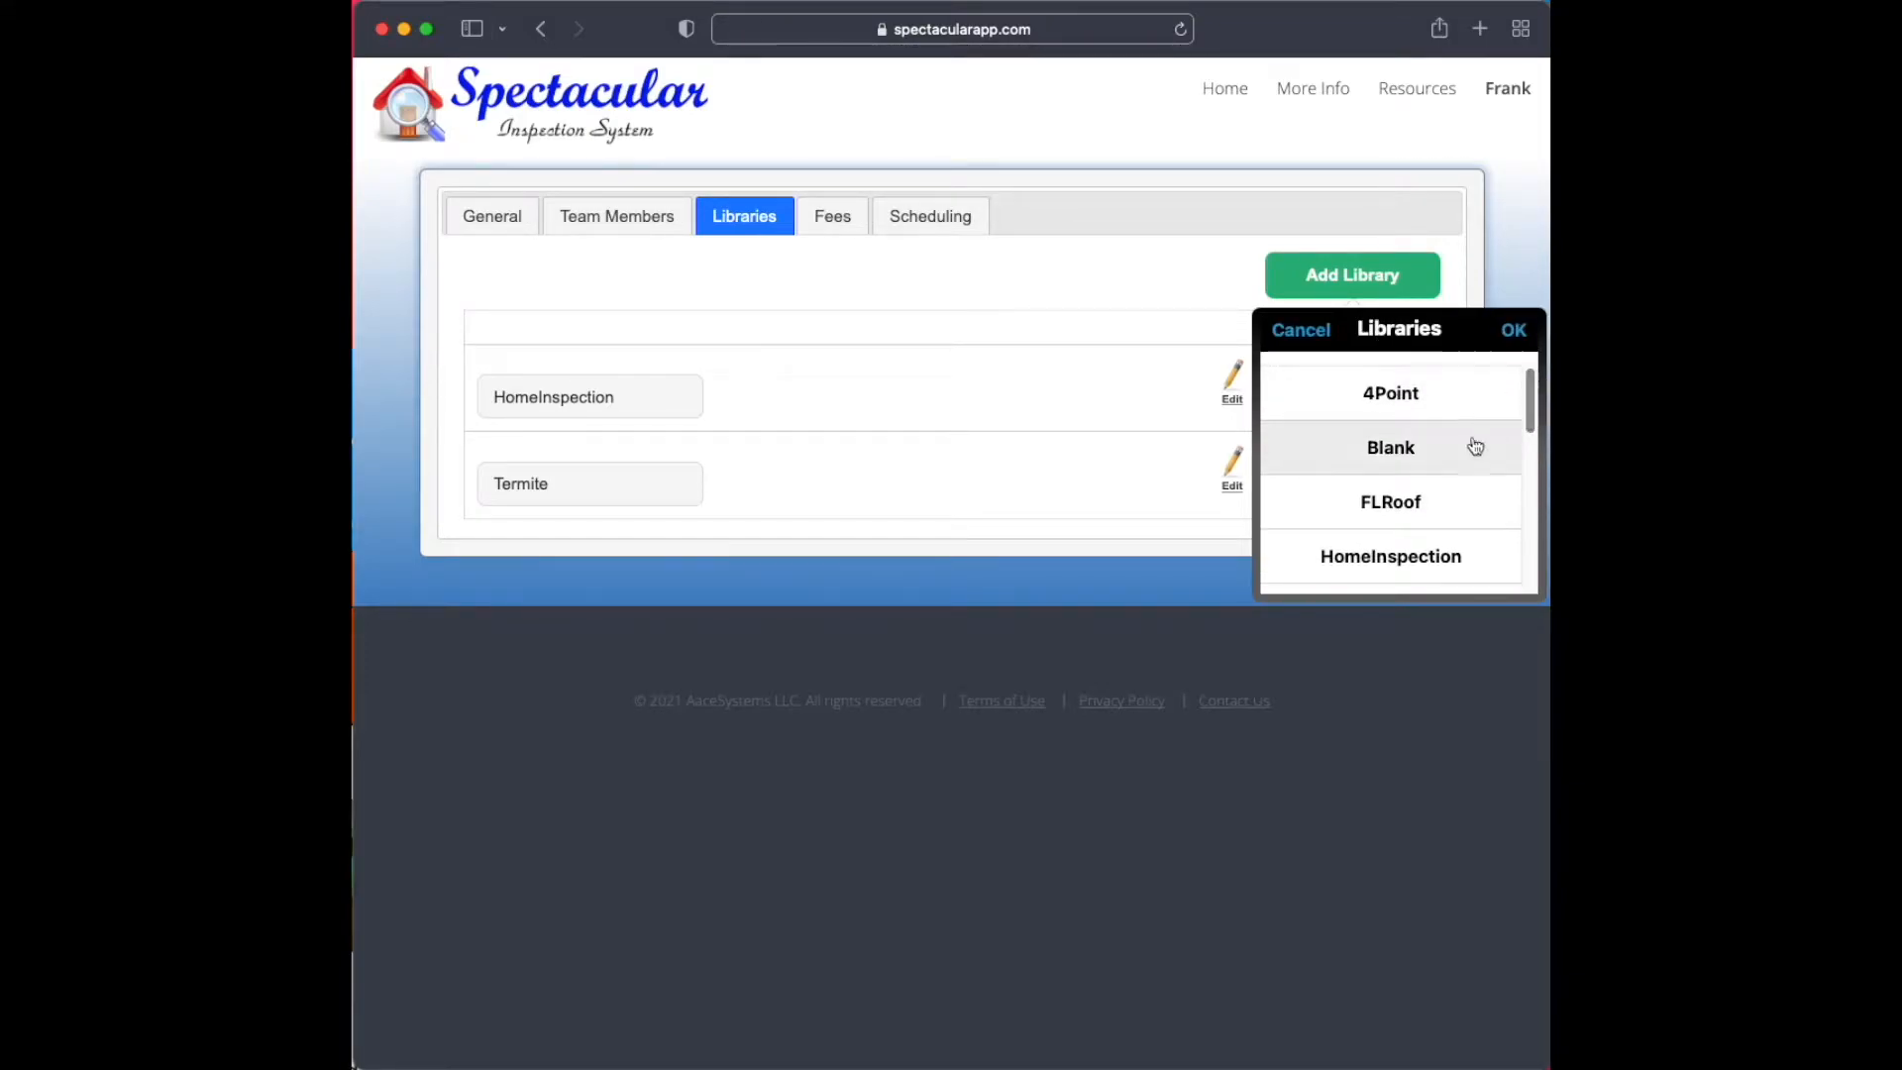
left_click(1414, 451)
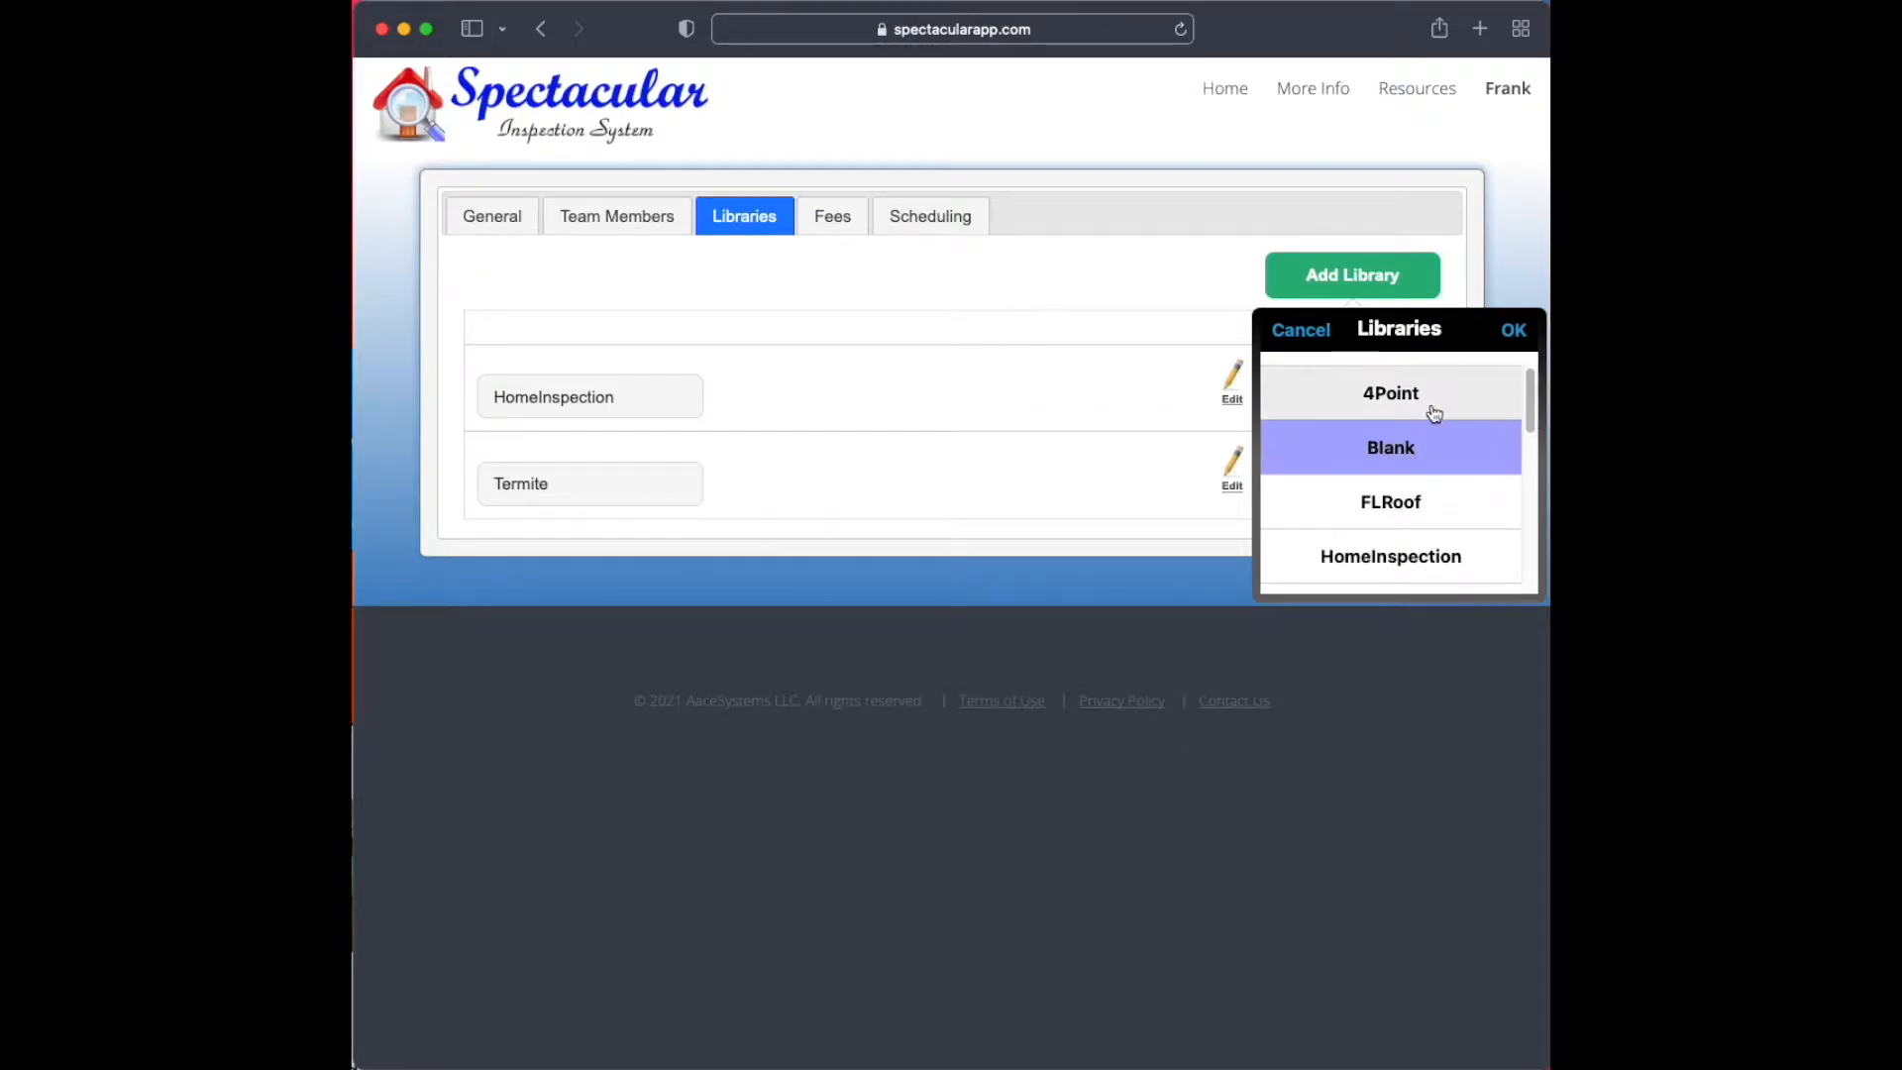
left_click_drag(1533, 424, 1534, 442)
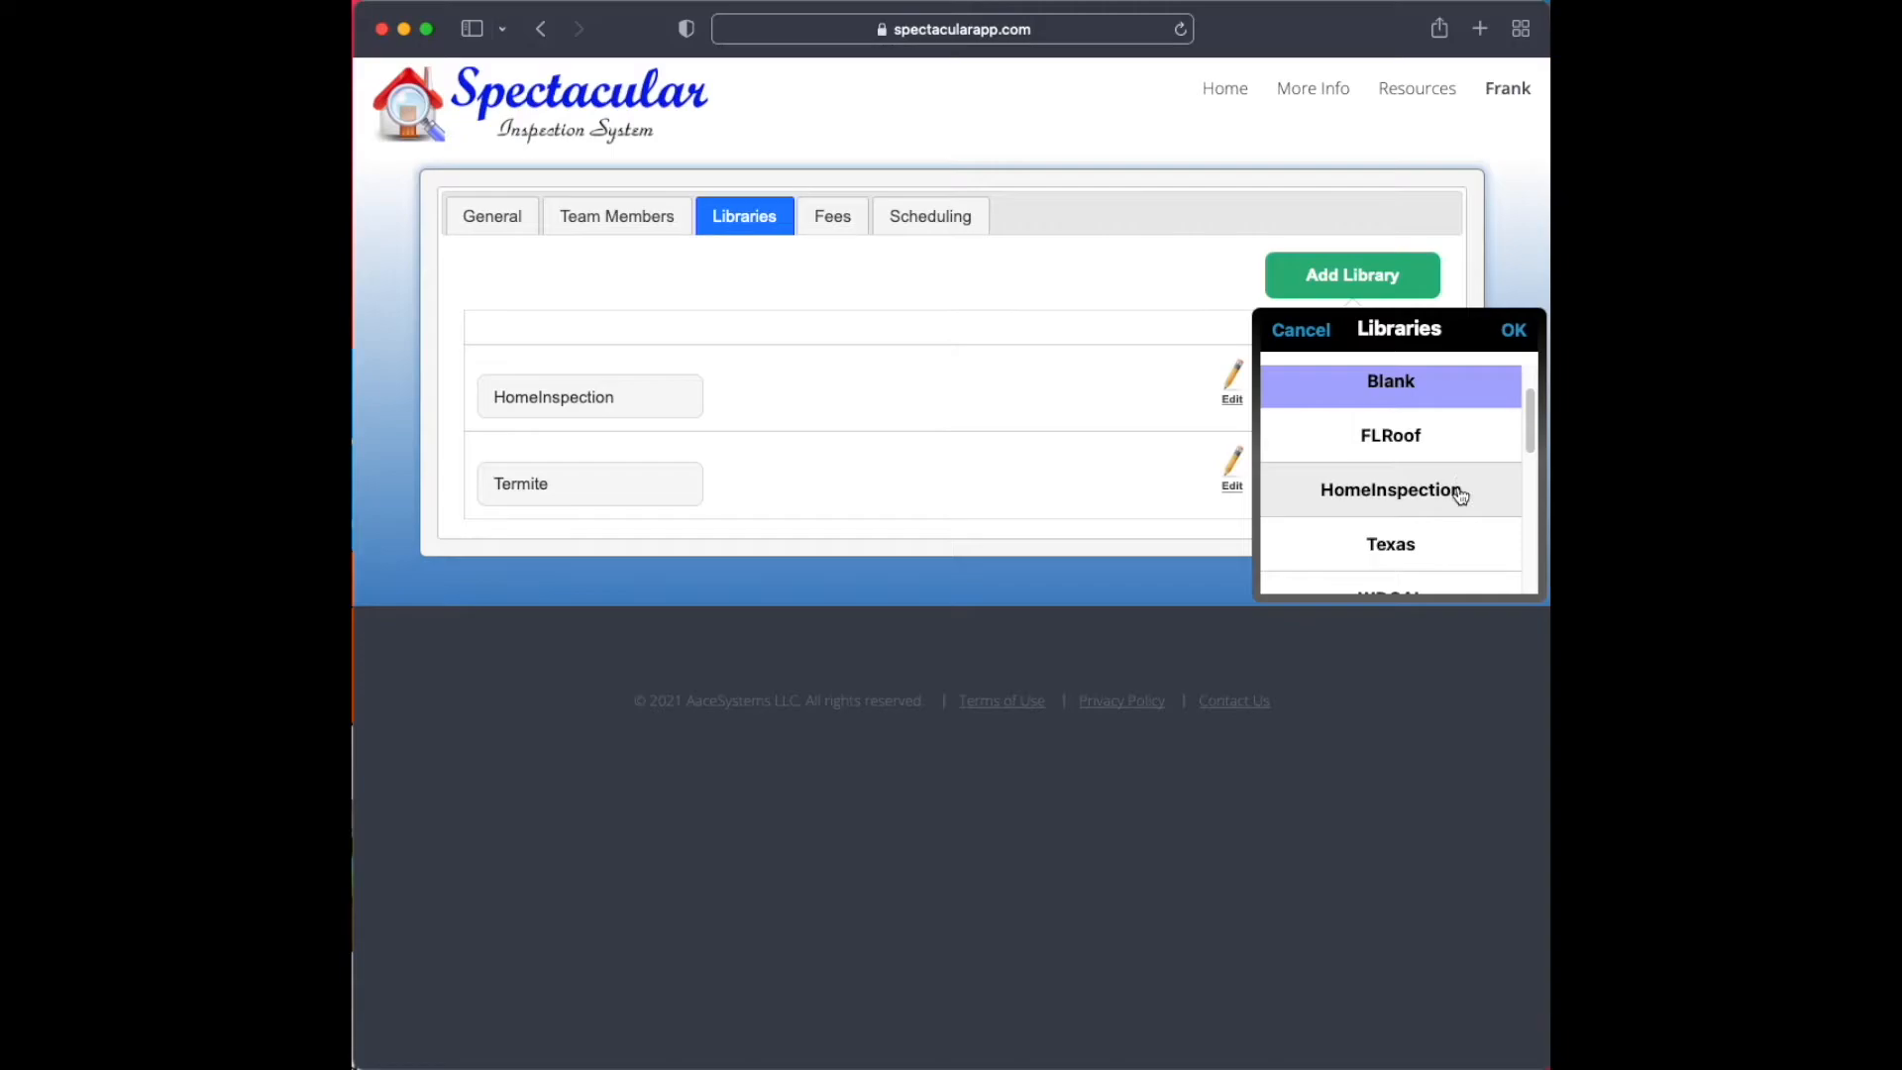
scroll(1533, 432, "down", 2)
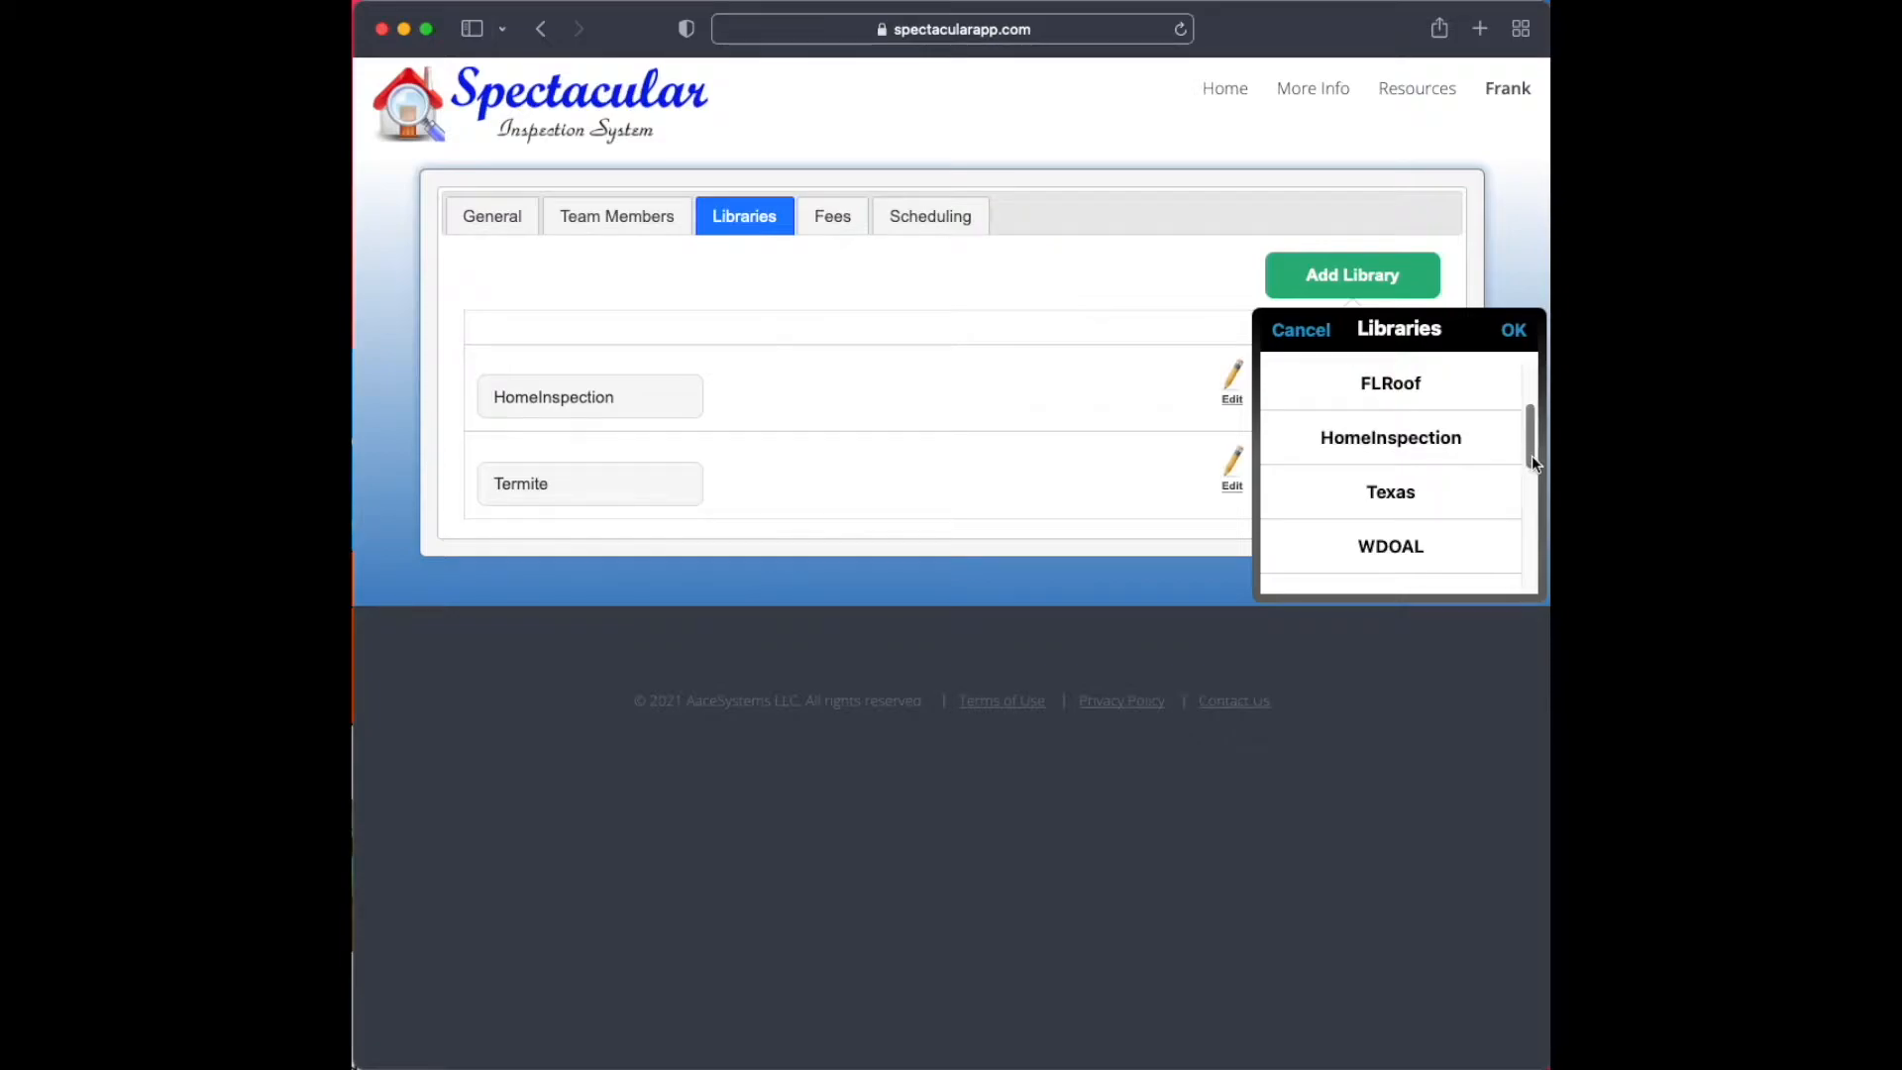
mouse_move(1532, 454)
left_mouse_down()
mouse_move(1533, 489)
mouse_move(1526, 421)
left_mouse_up()
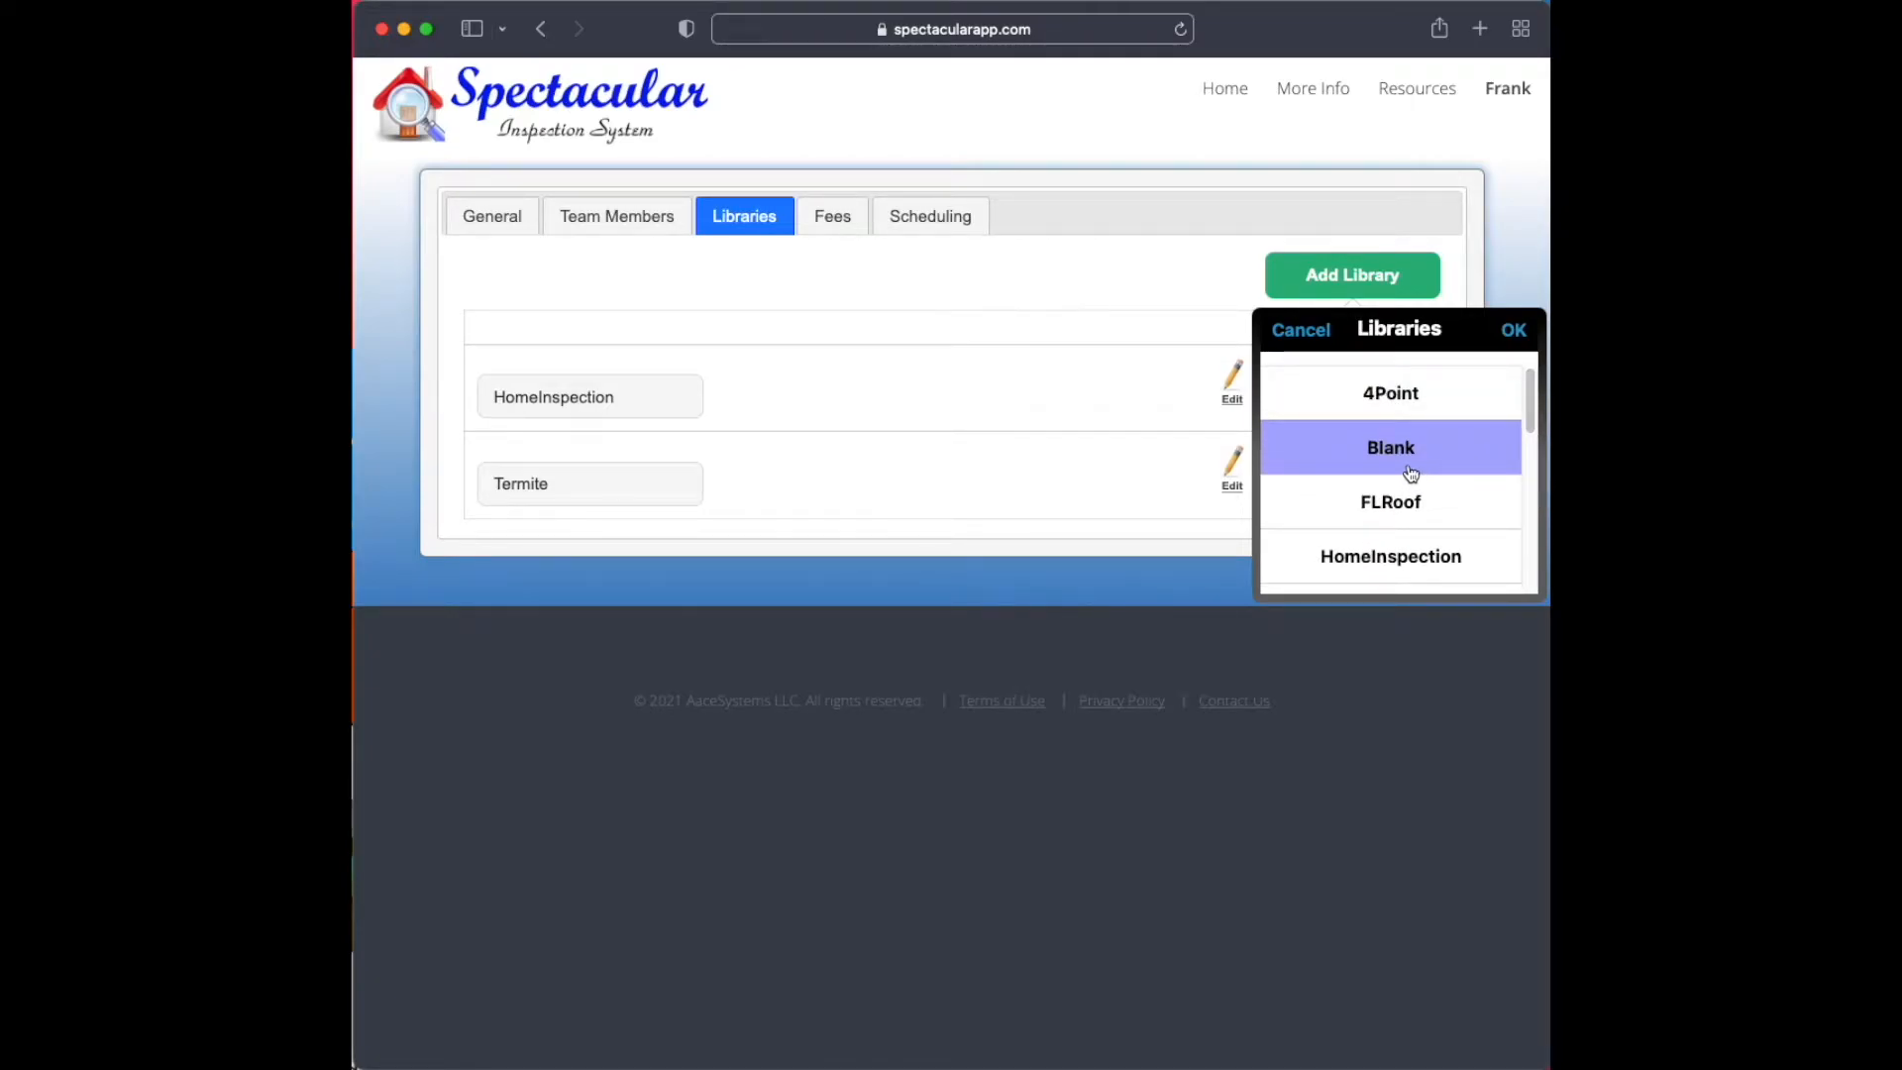
left_click(1514, 329)
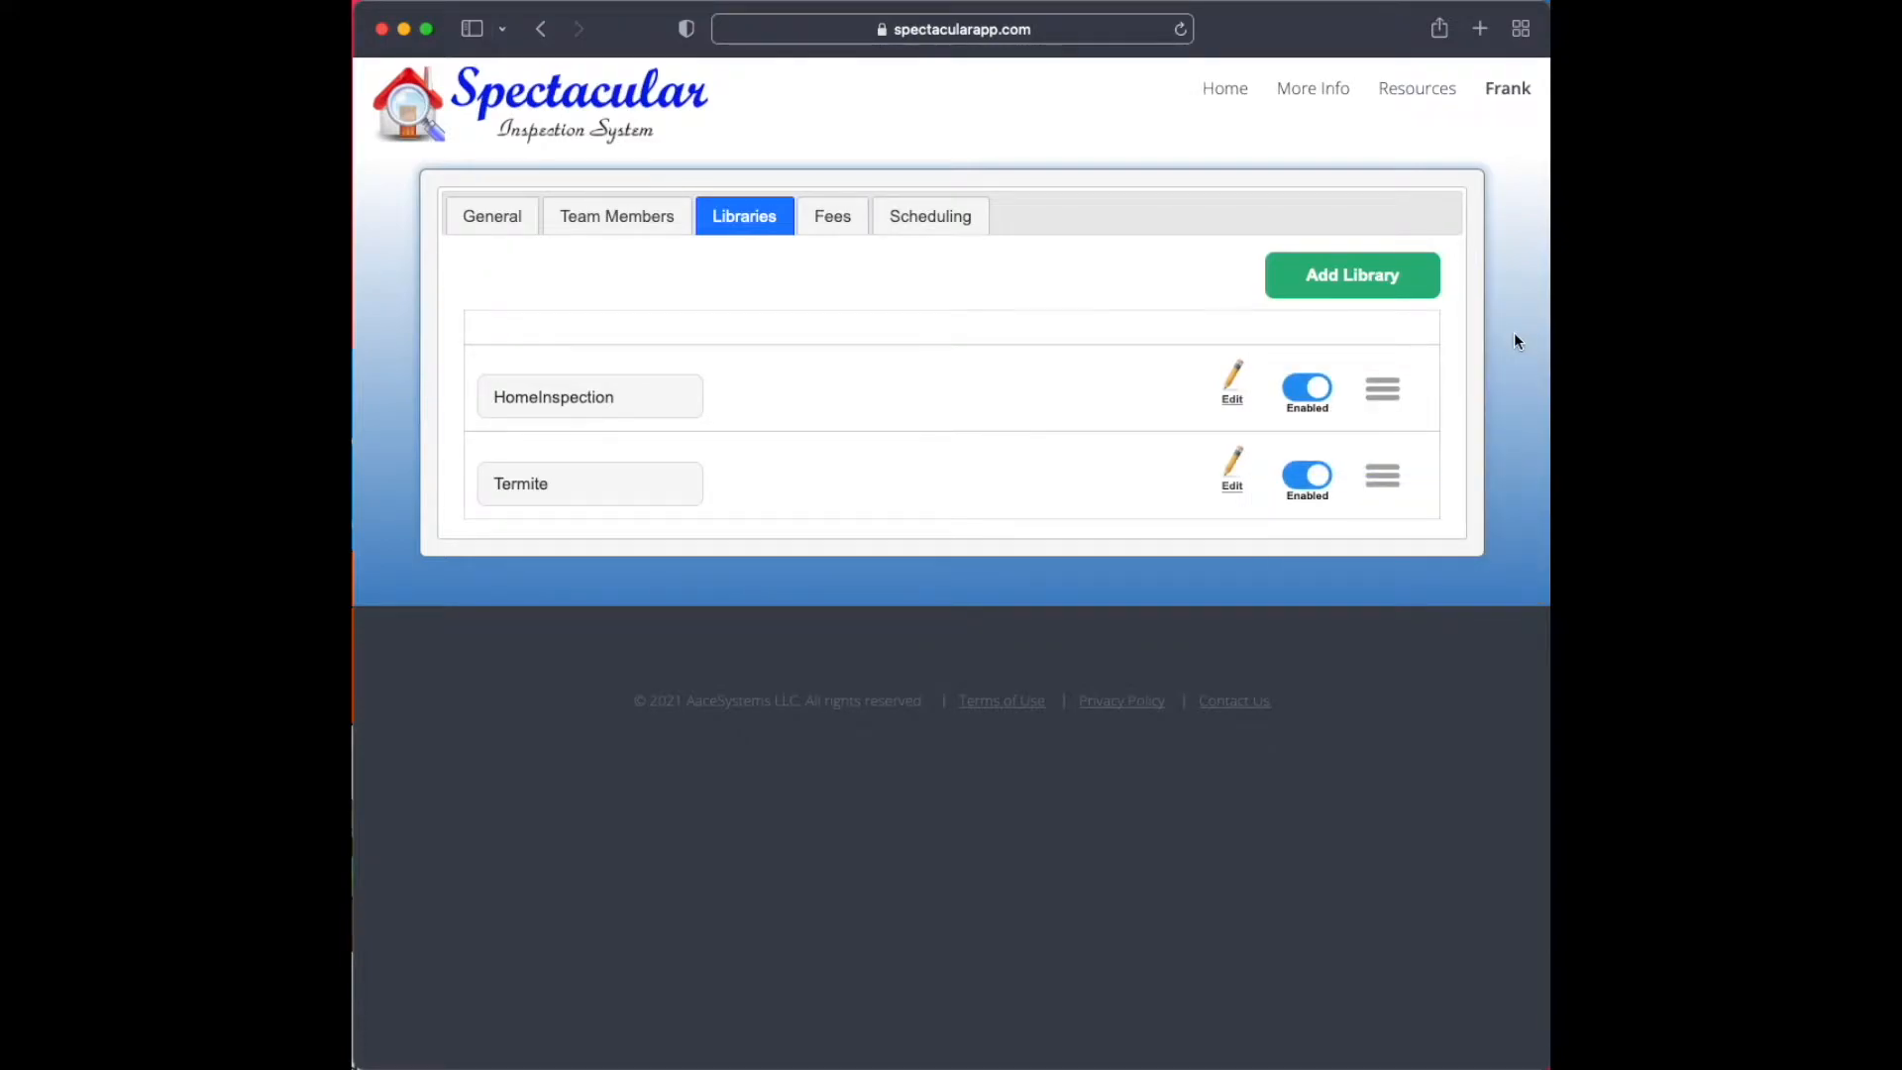
Rename the newly added Blank library to Septic
double_click(506, 398)
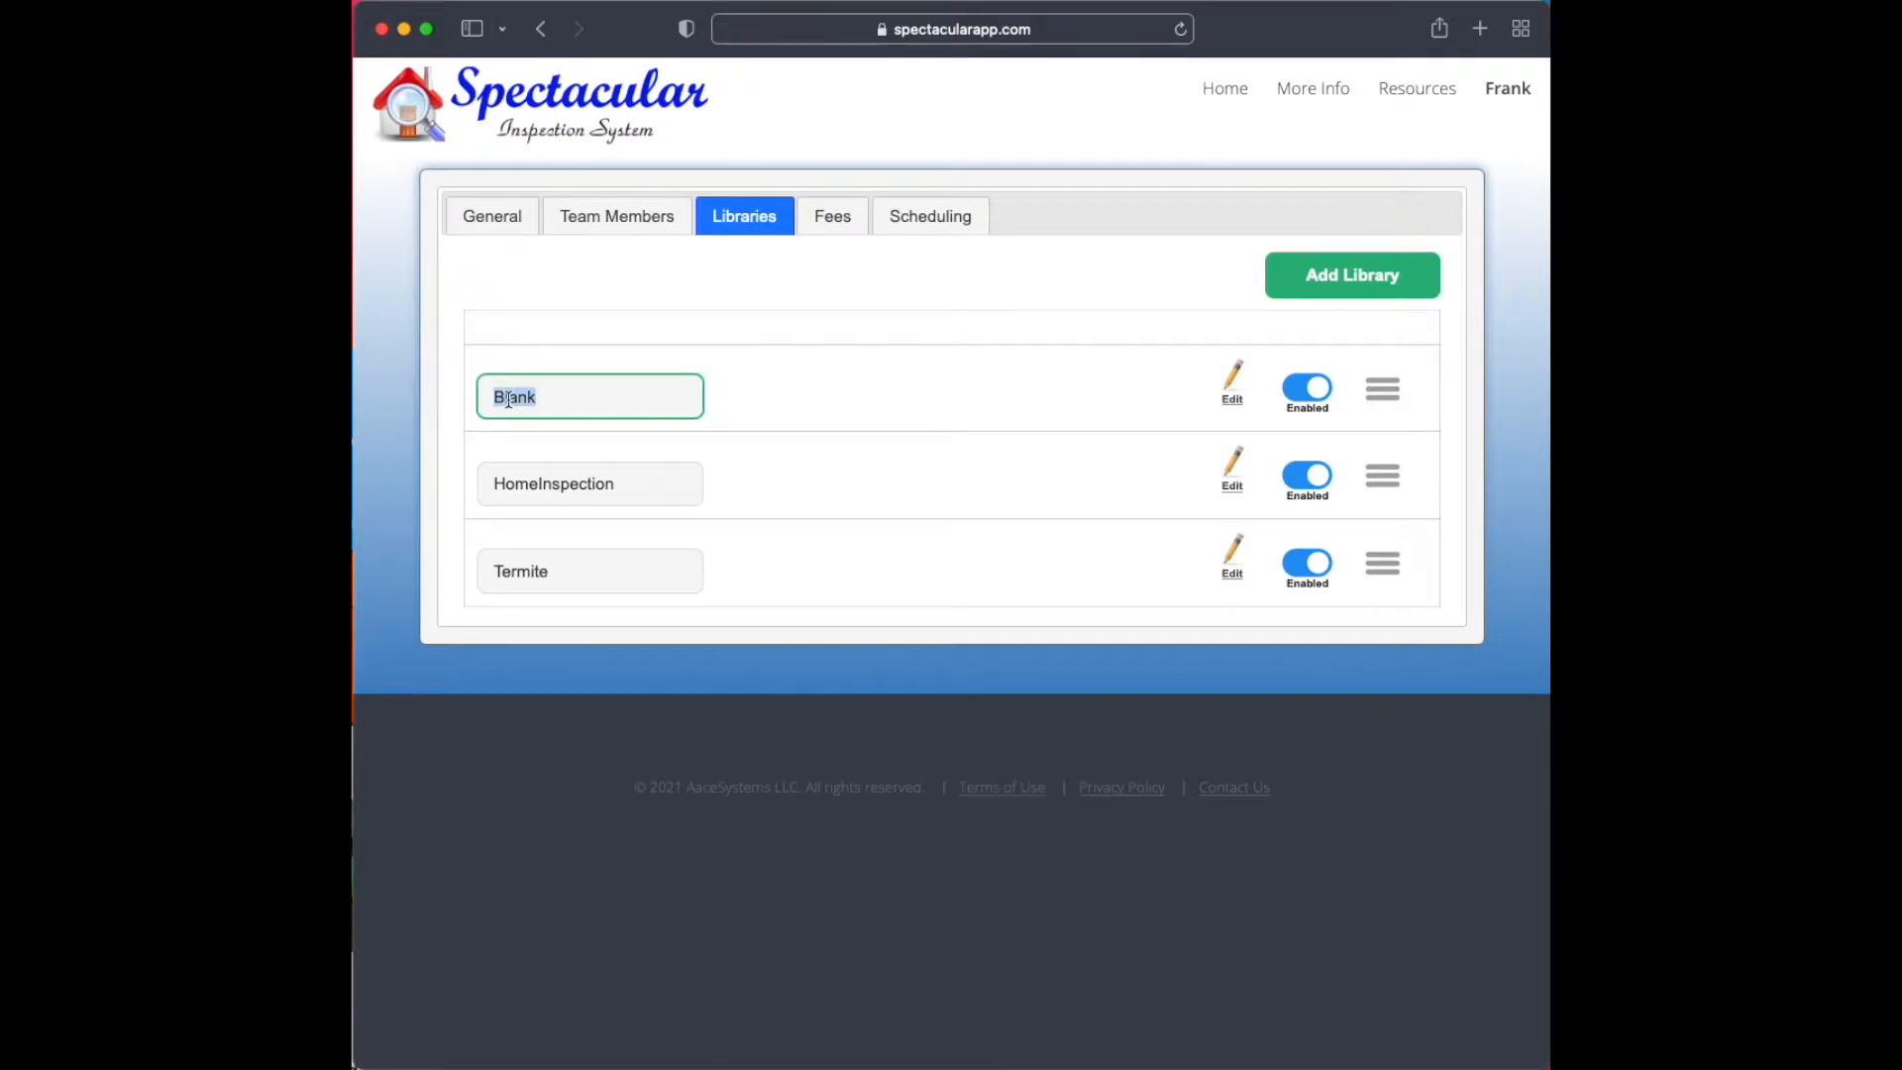
type("Septic")
key("Return")
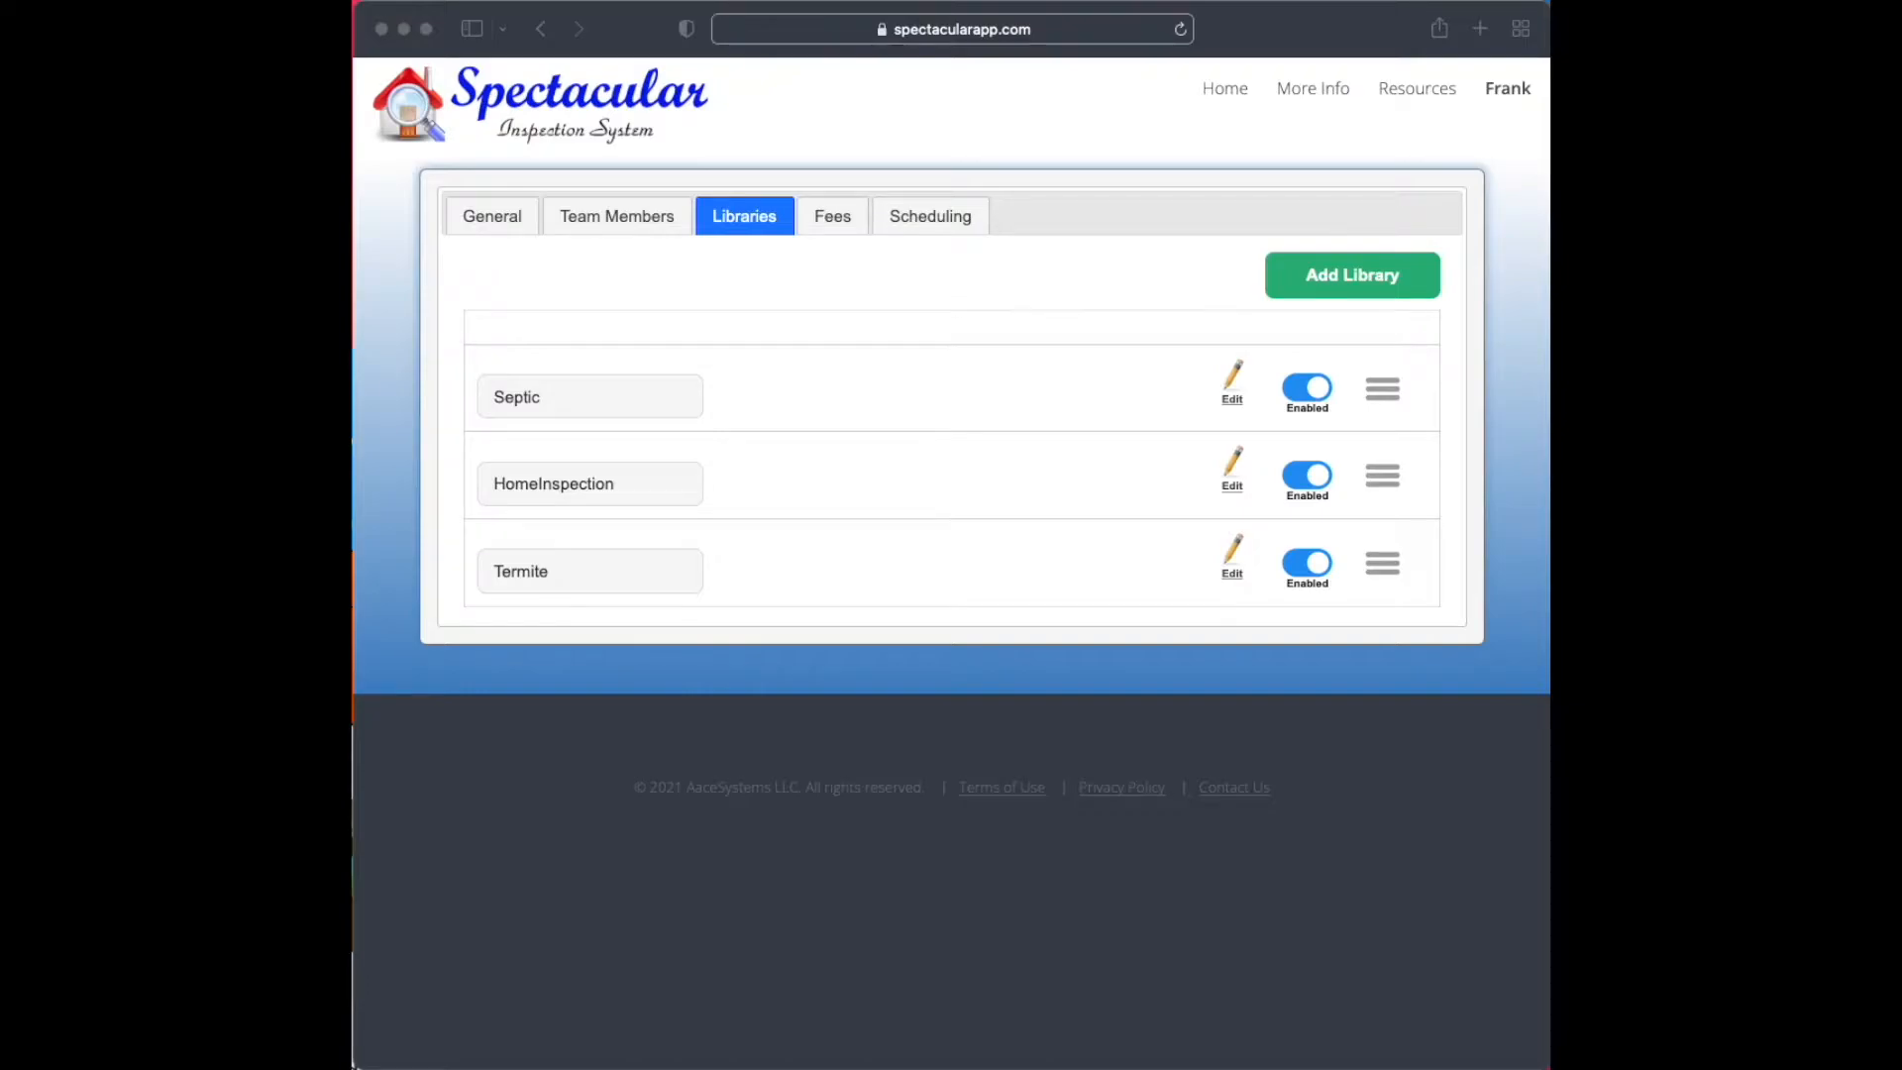
Open the Septic library for editing and return to the team's libraries list
left_click(1234, 401)
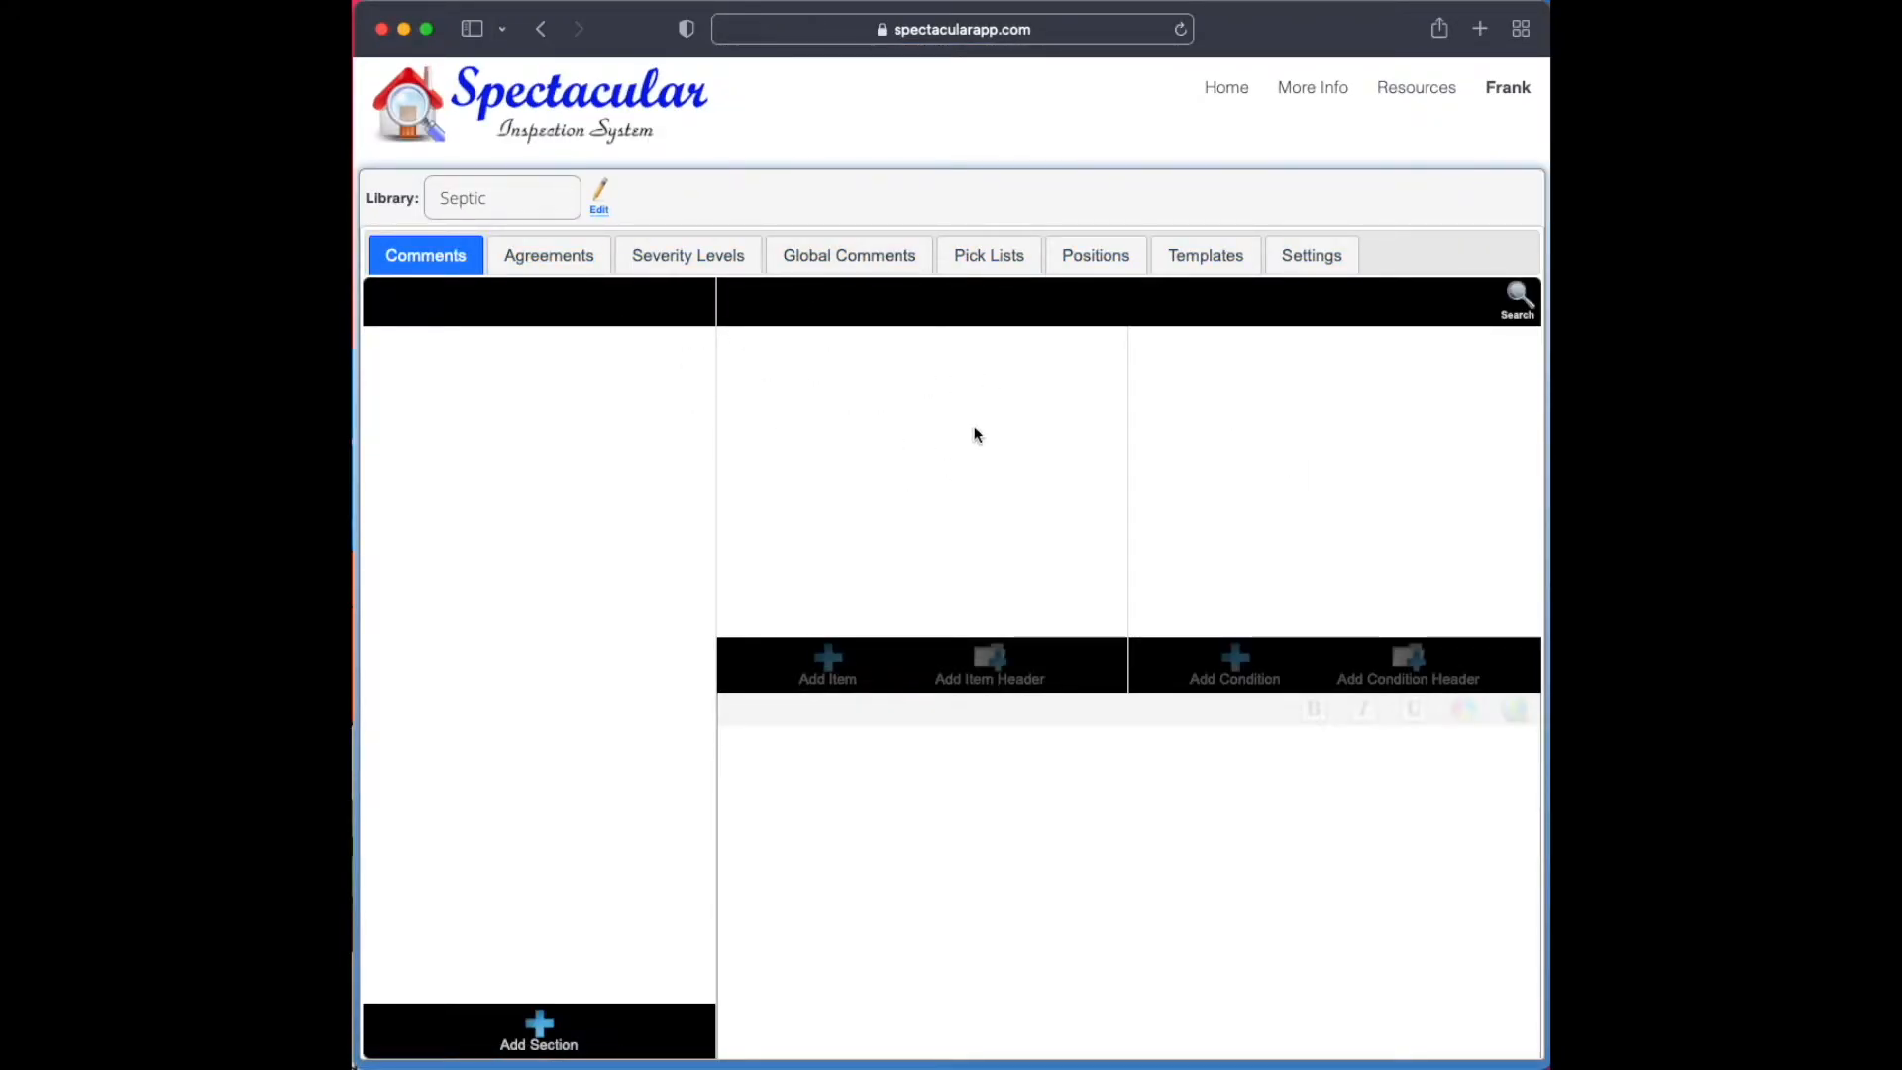
left_click(1508, 89)
left_click(542, 30)
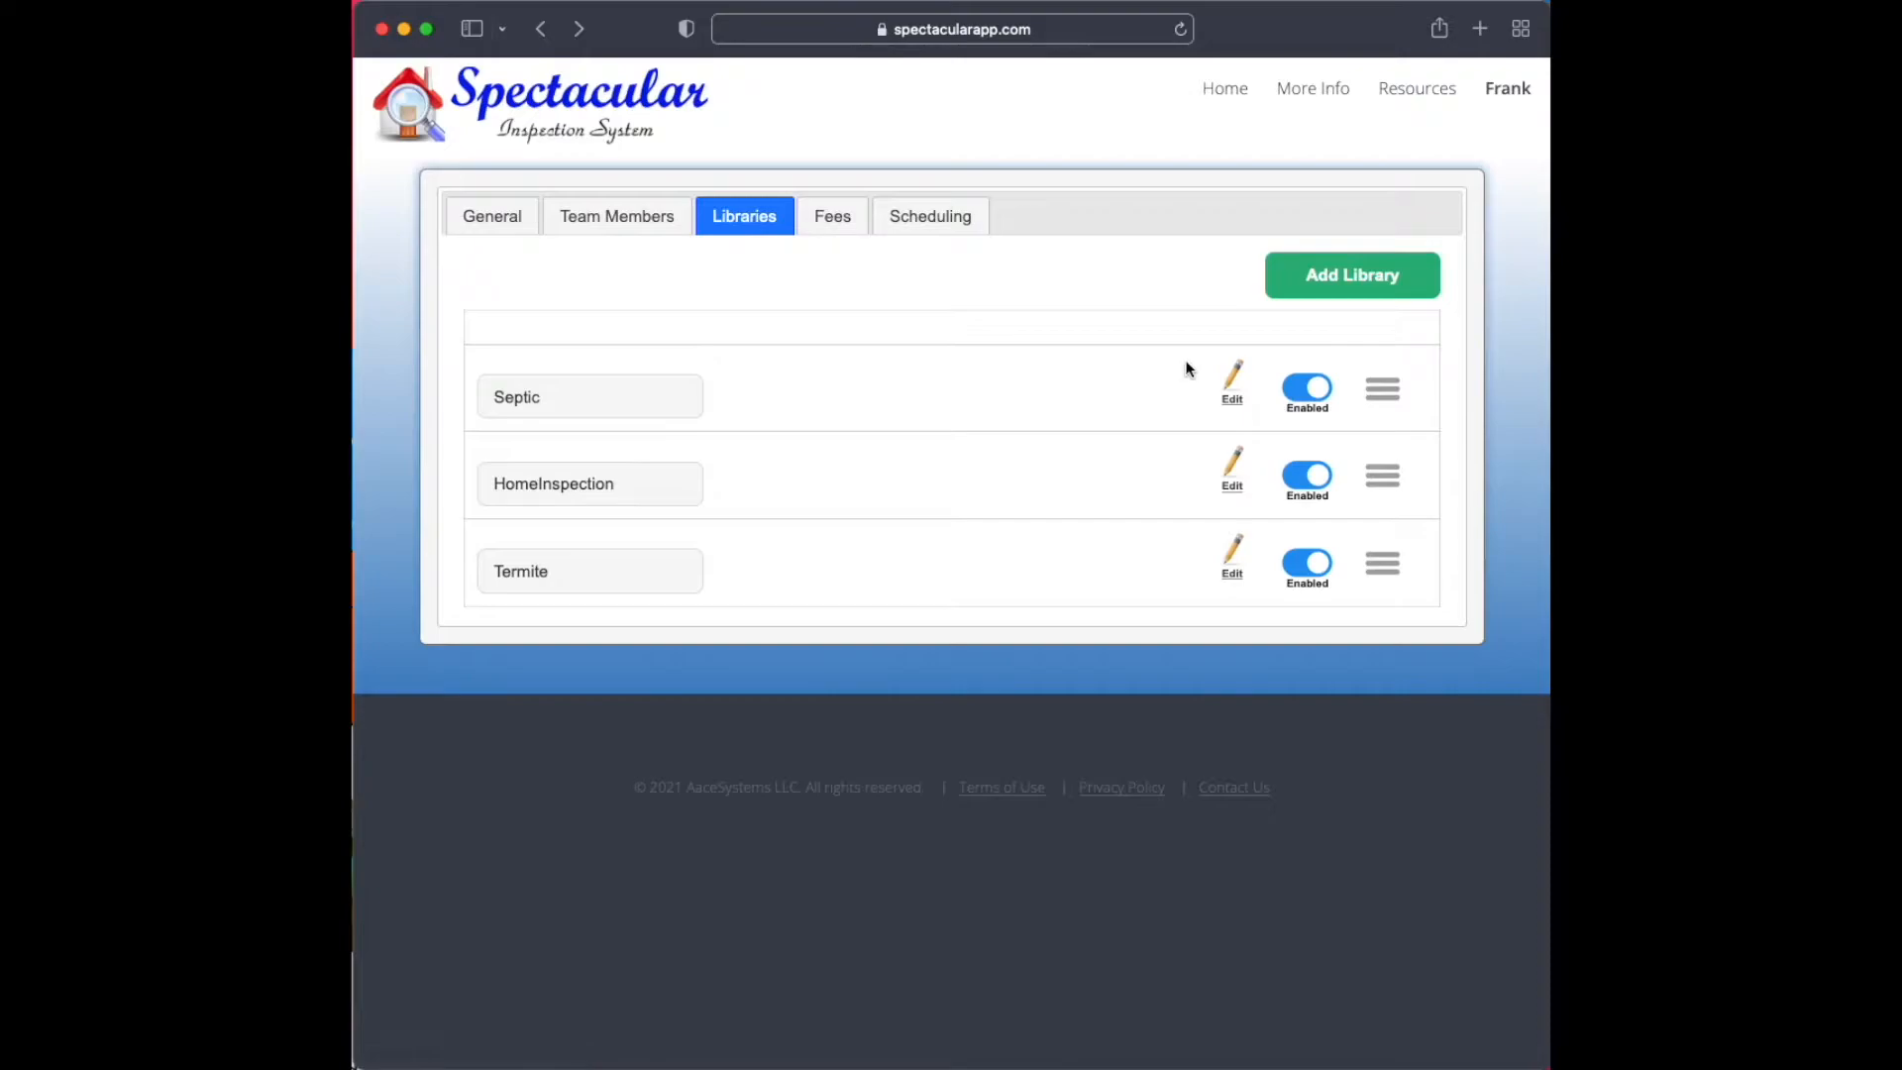
Go to the Library page through the account options and choose Septic as the library shown
left_click(1506, 91)
left_click(1476, 219)
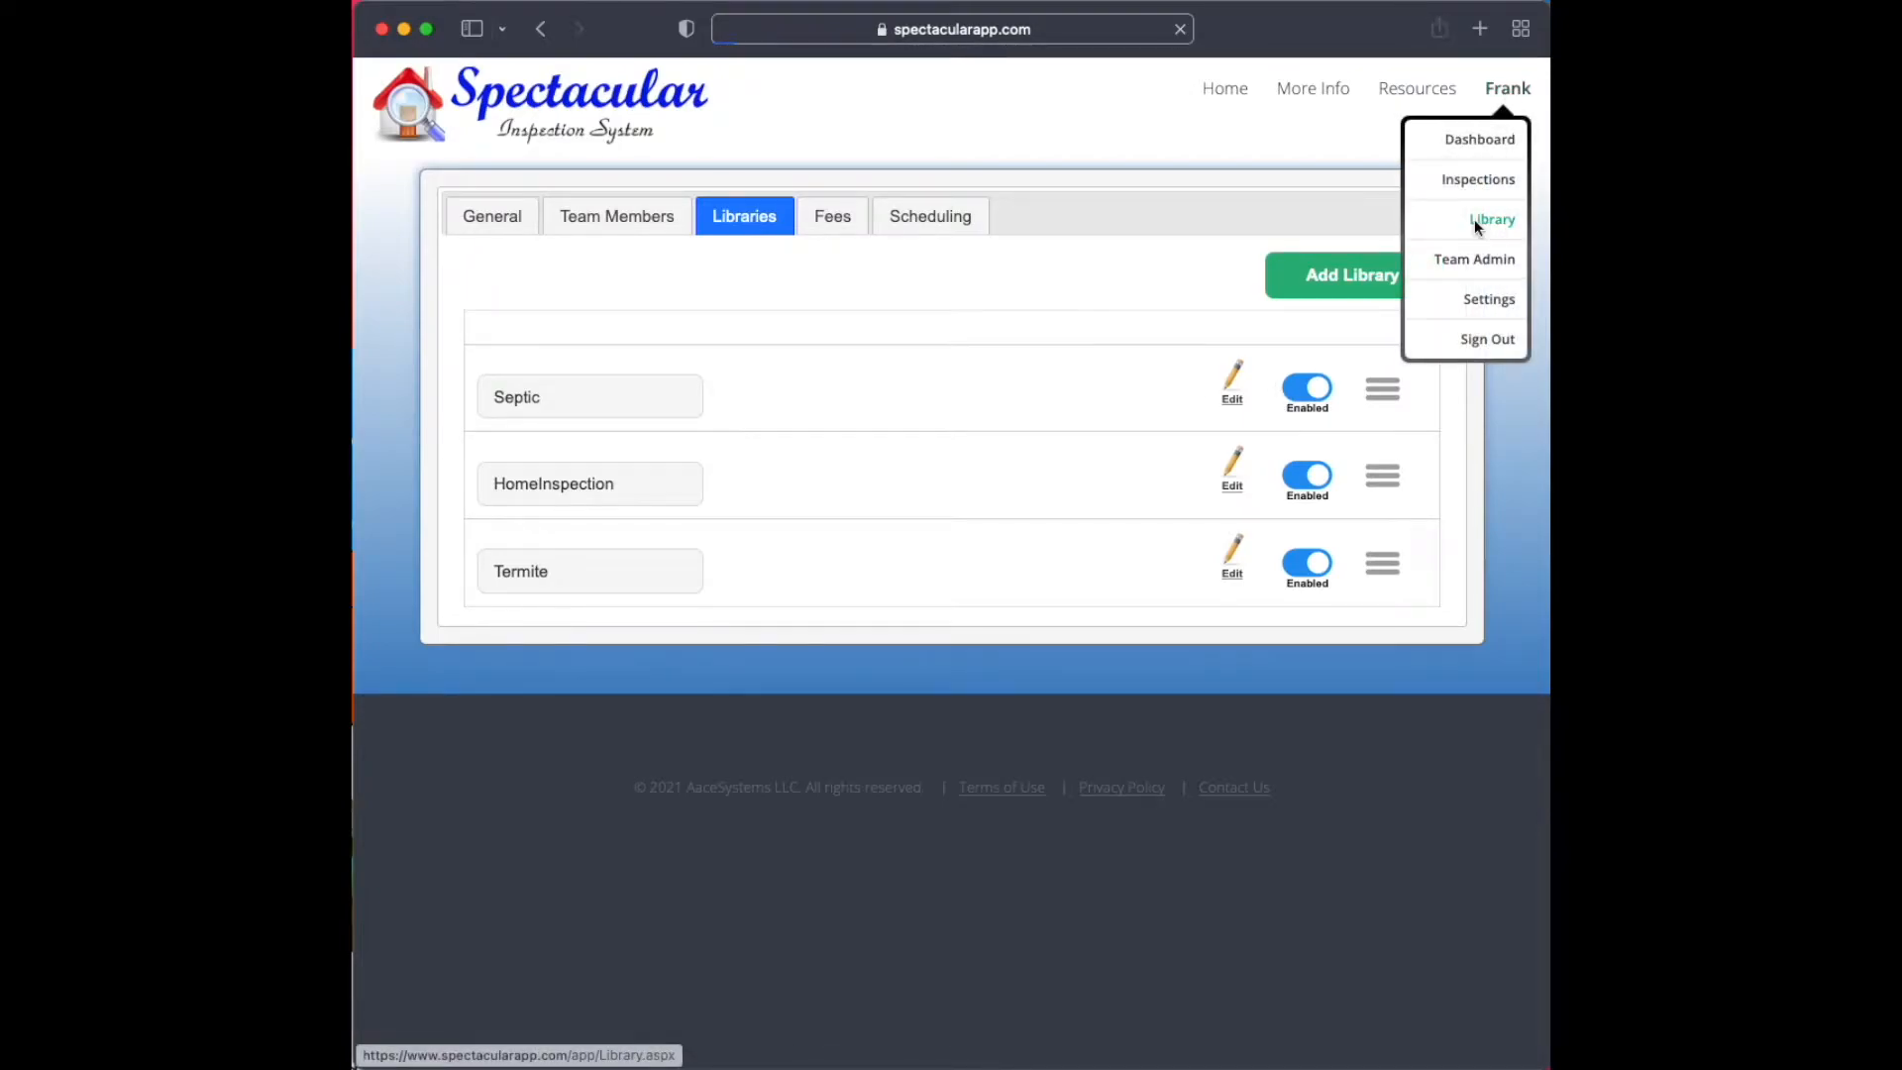
left_click(501, 202)
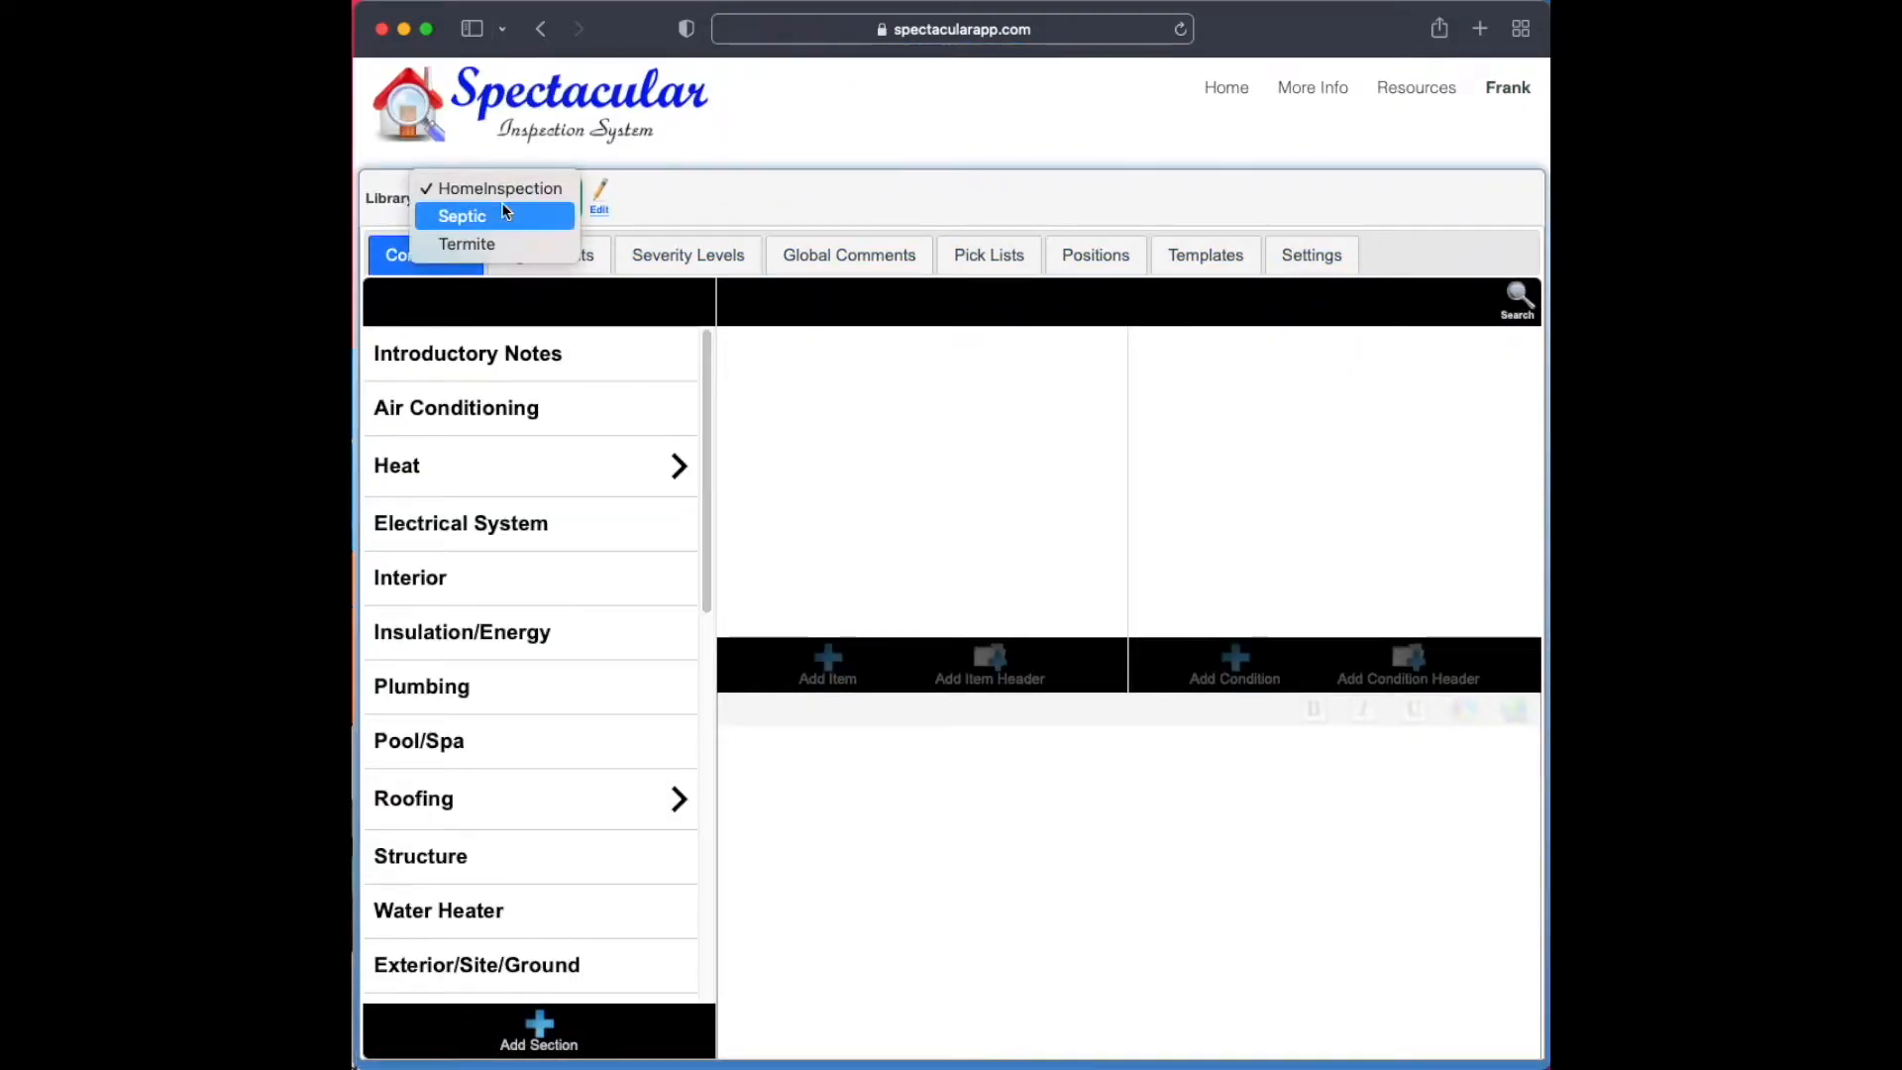
left_click(507, 214)
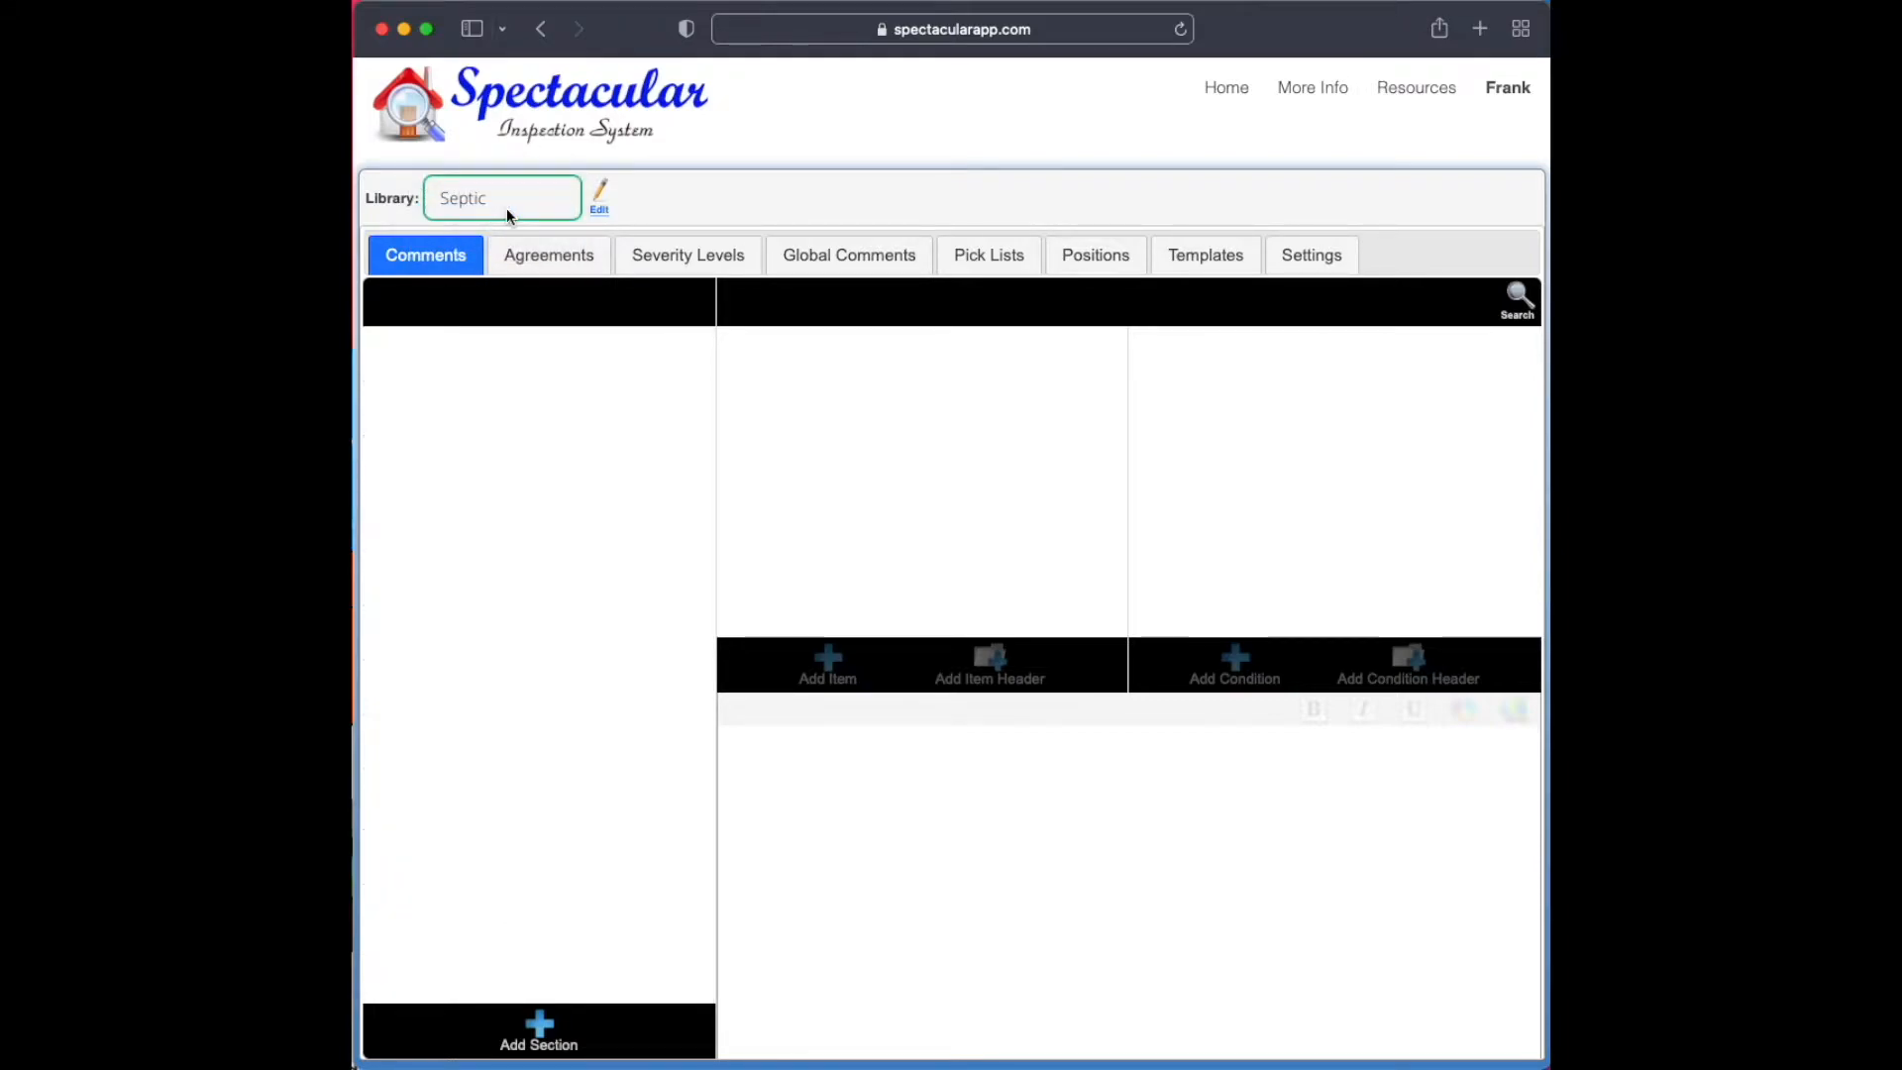
left_click(507, 208)
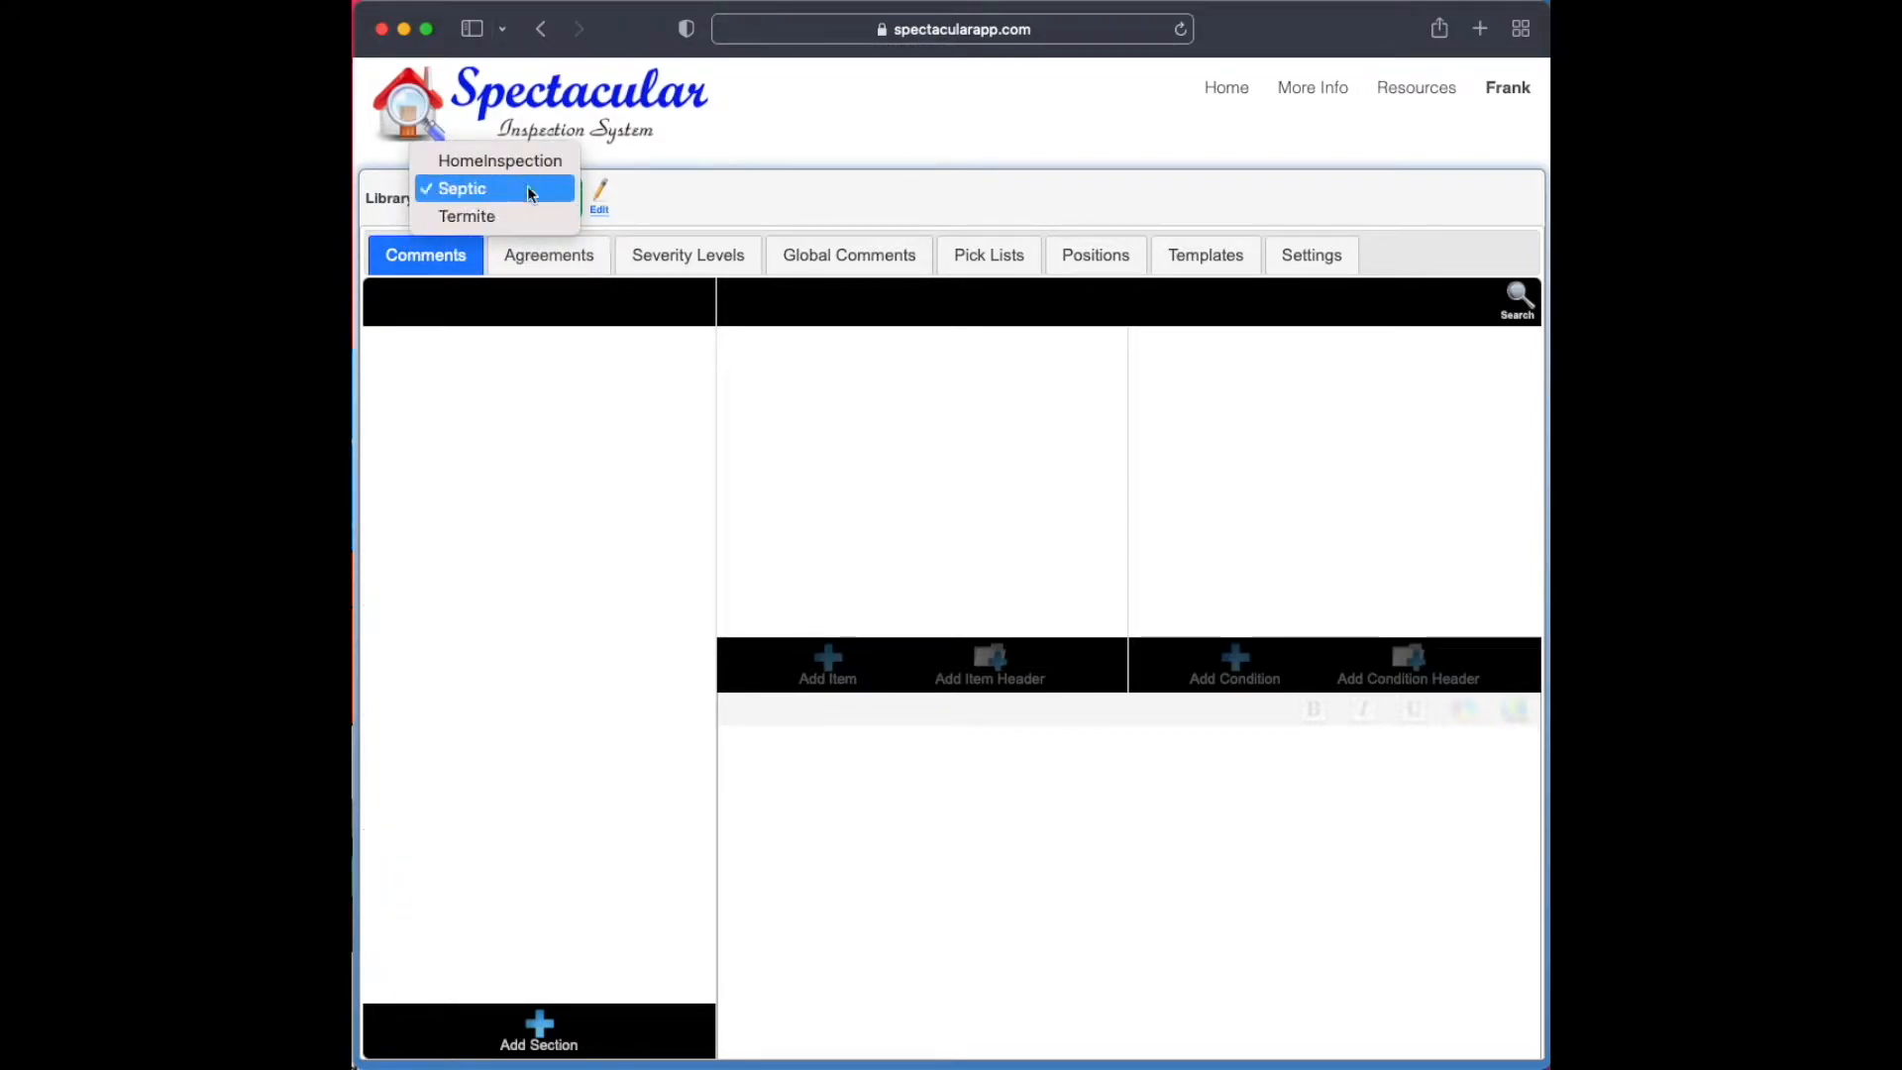
left_click(981, 208)
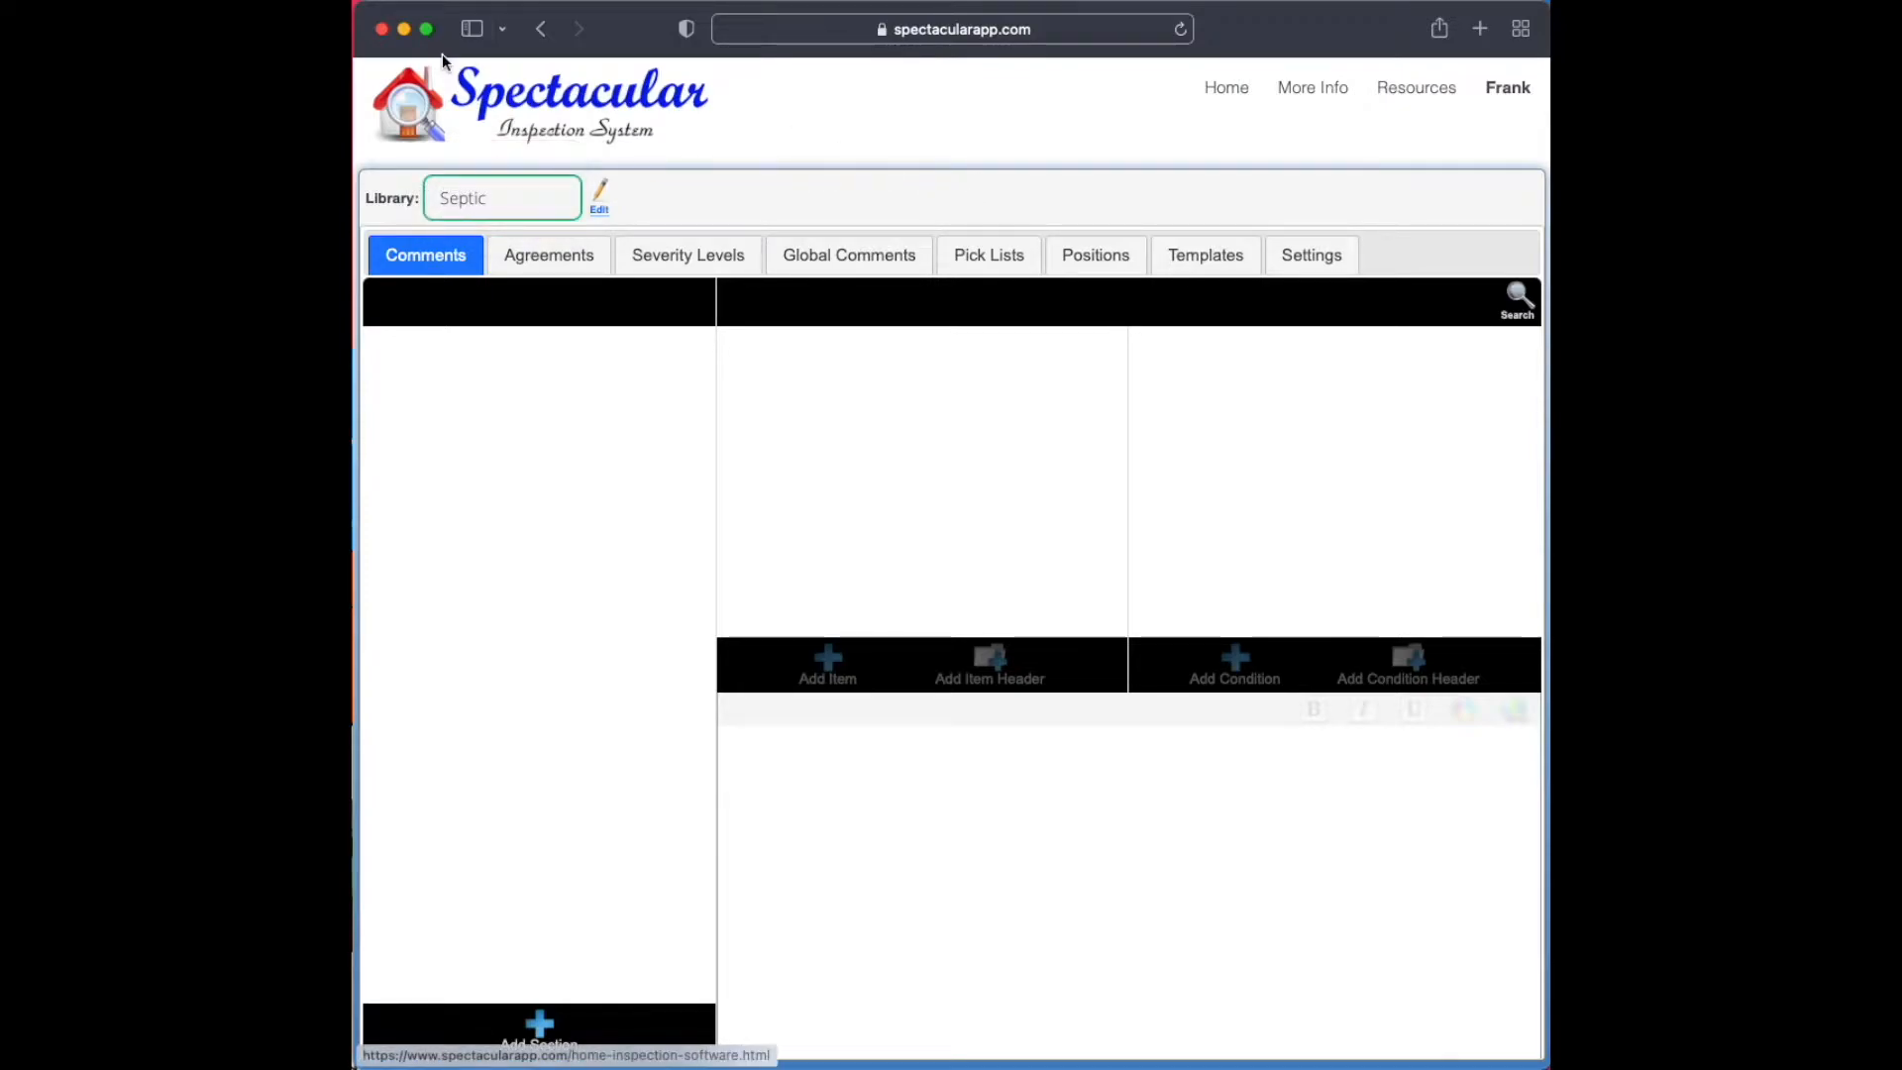
Open the Septic library from the team's libraries list, then return to that list through the library's Edit link
left_click(537, 31)
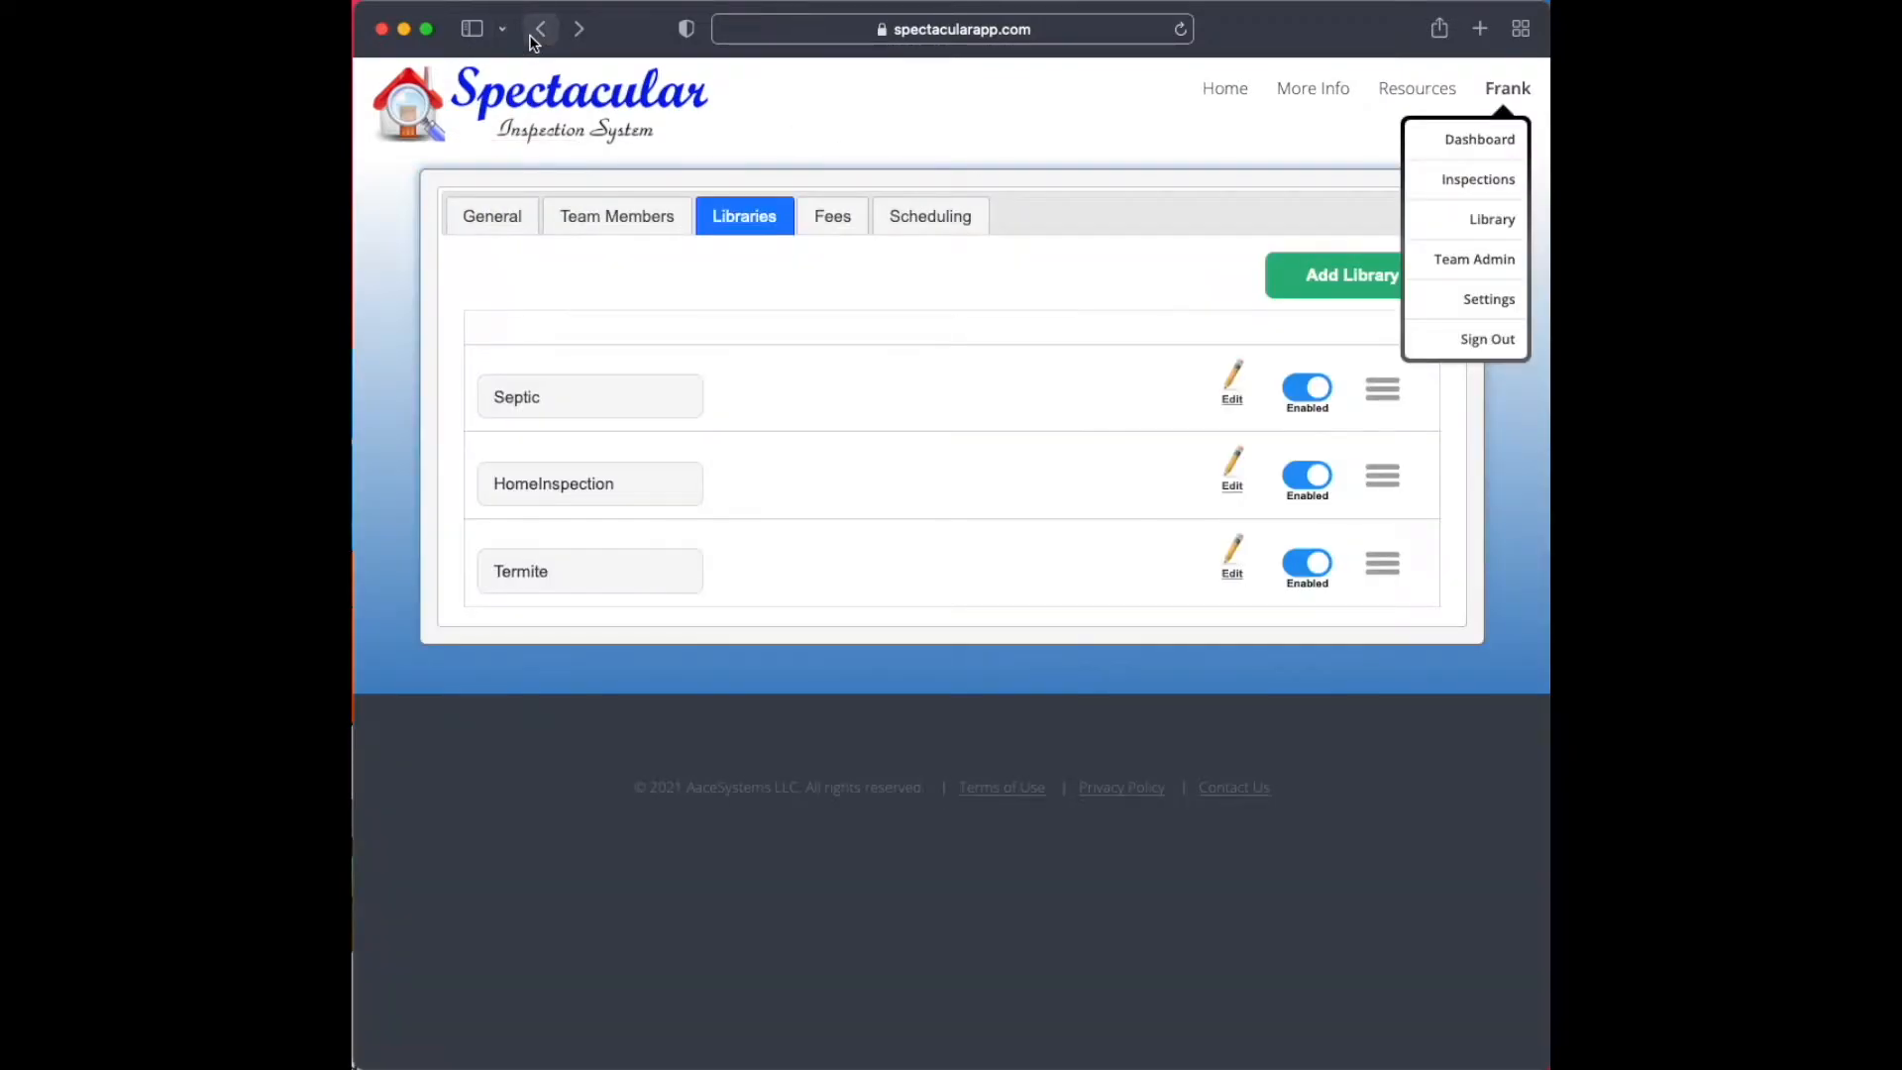
left_click(1234, 401)
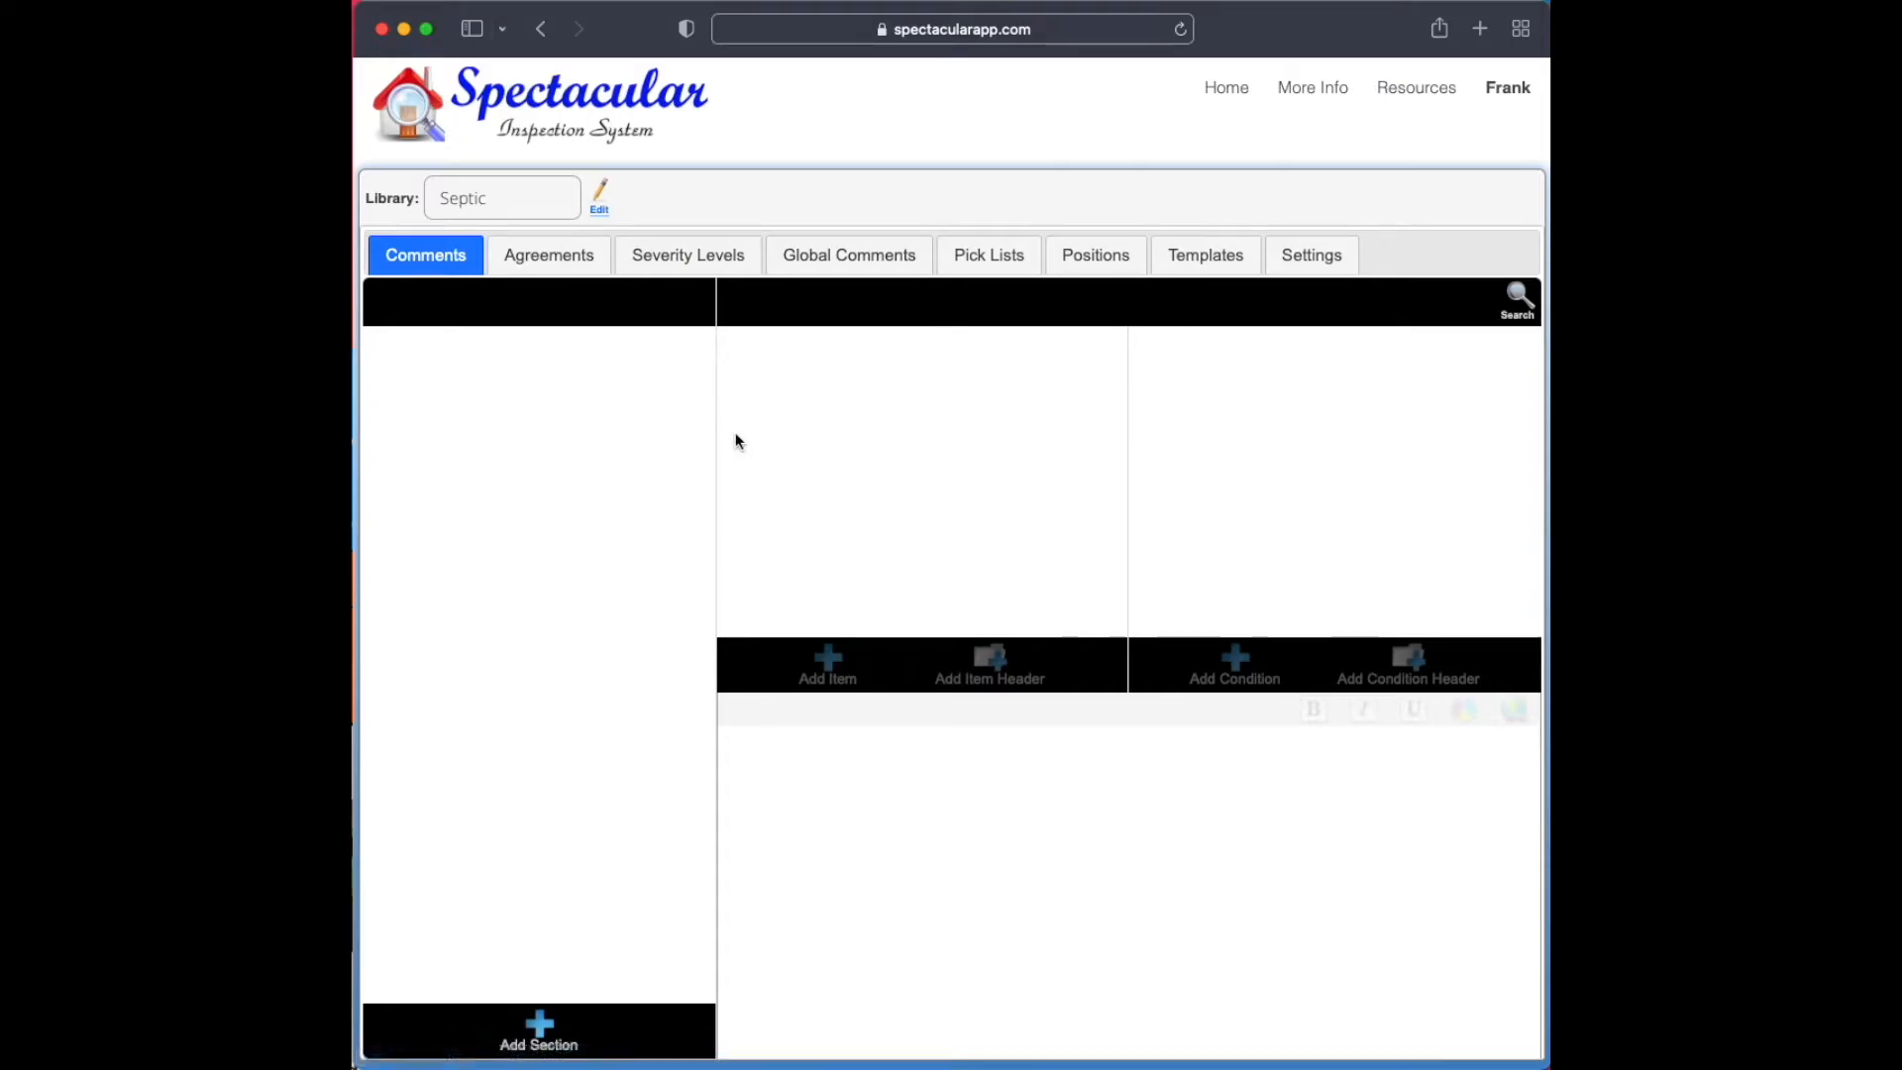
left_click(602, 214)
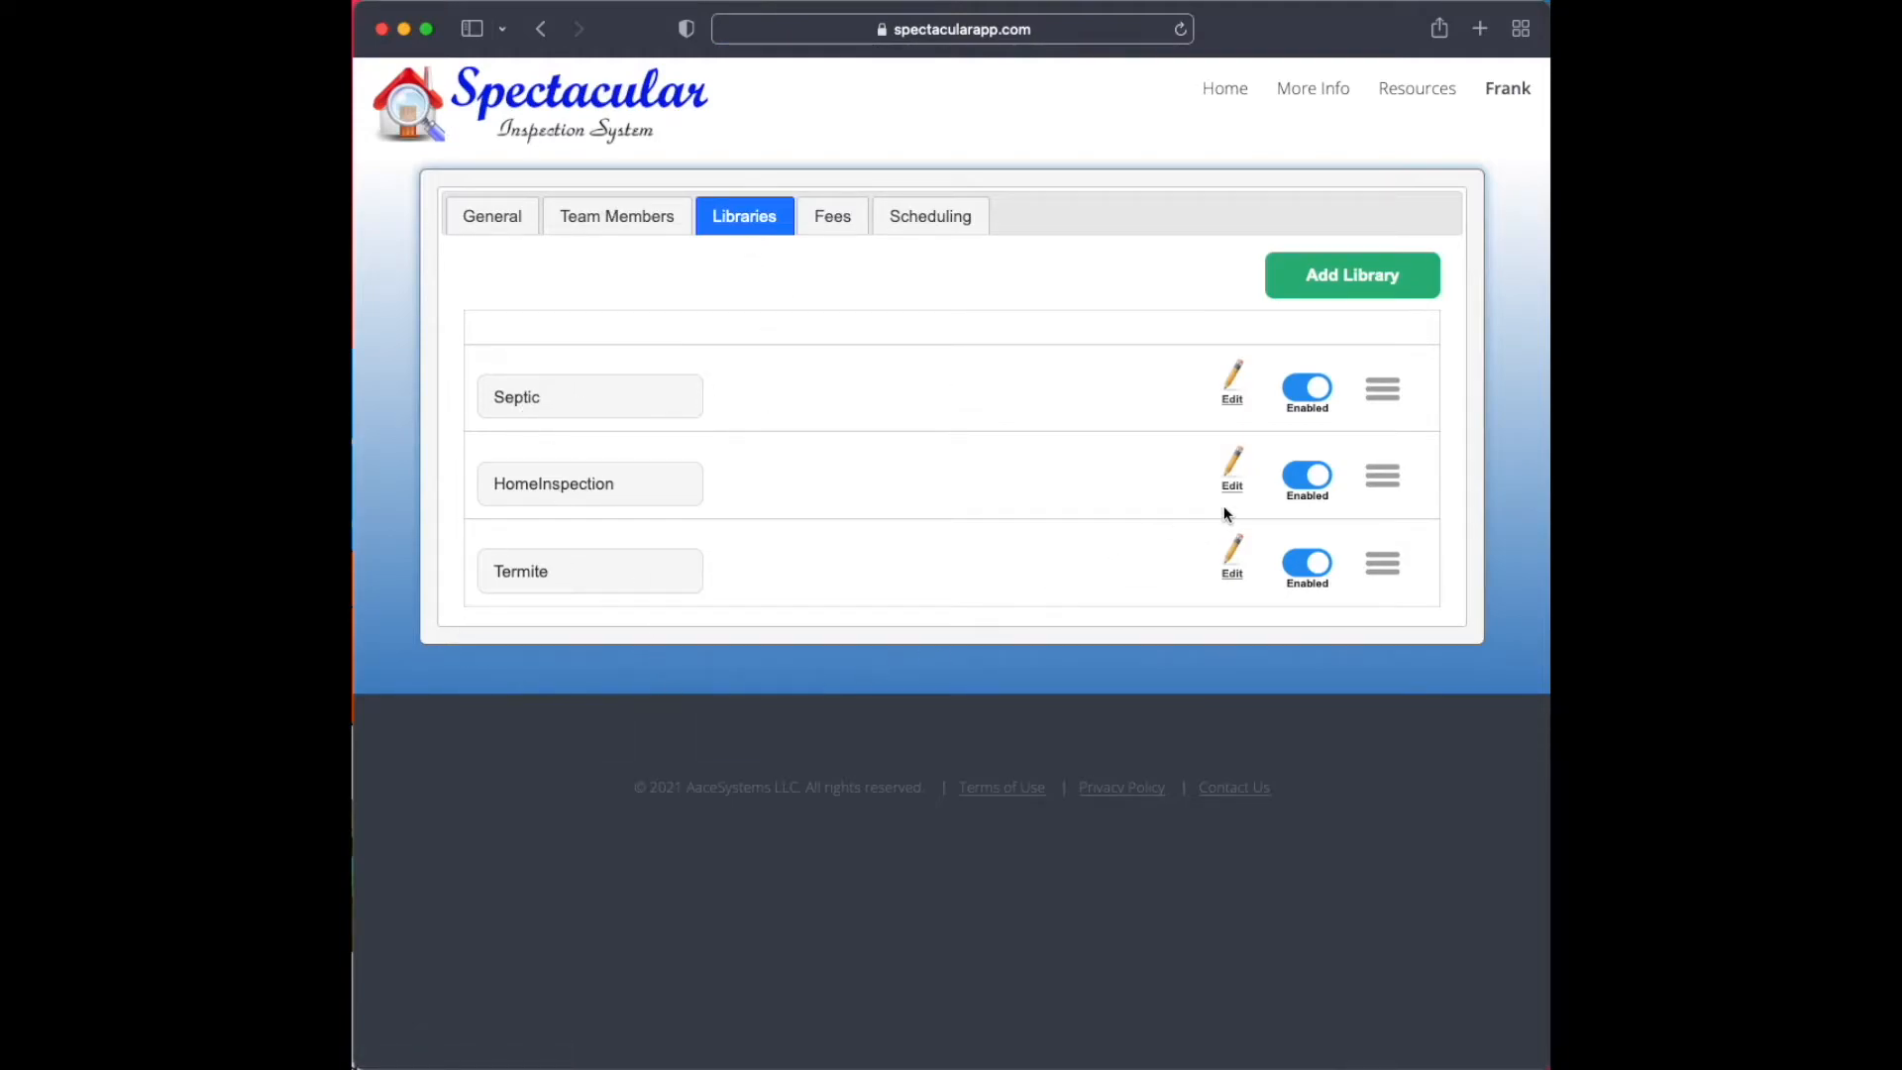
Place Septic first in the team's library order and open it for editing, checking the order among the selectable libraries
mouse_move(1382, 397)
left_mouse_down()
mouse_move(1389, 496)
mouse_move(1382, 385)
left_mouse_up()
left_click(1231, 392)
left_click(535, 196)
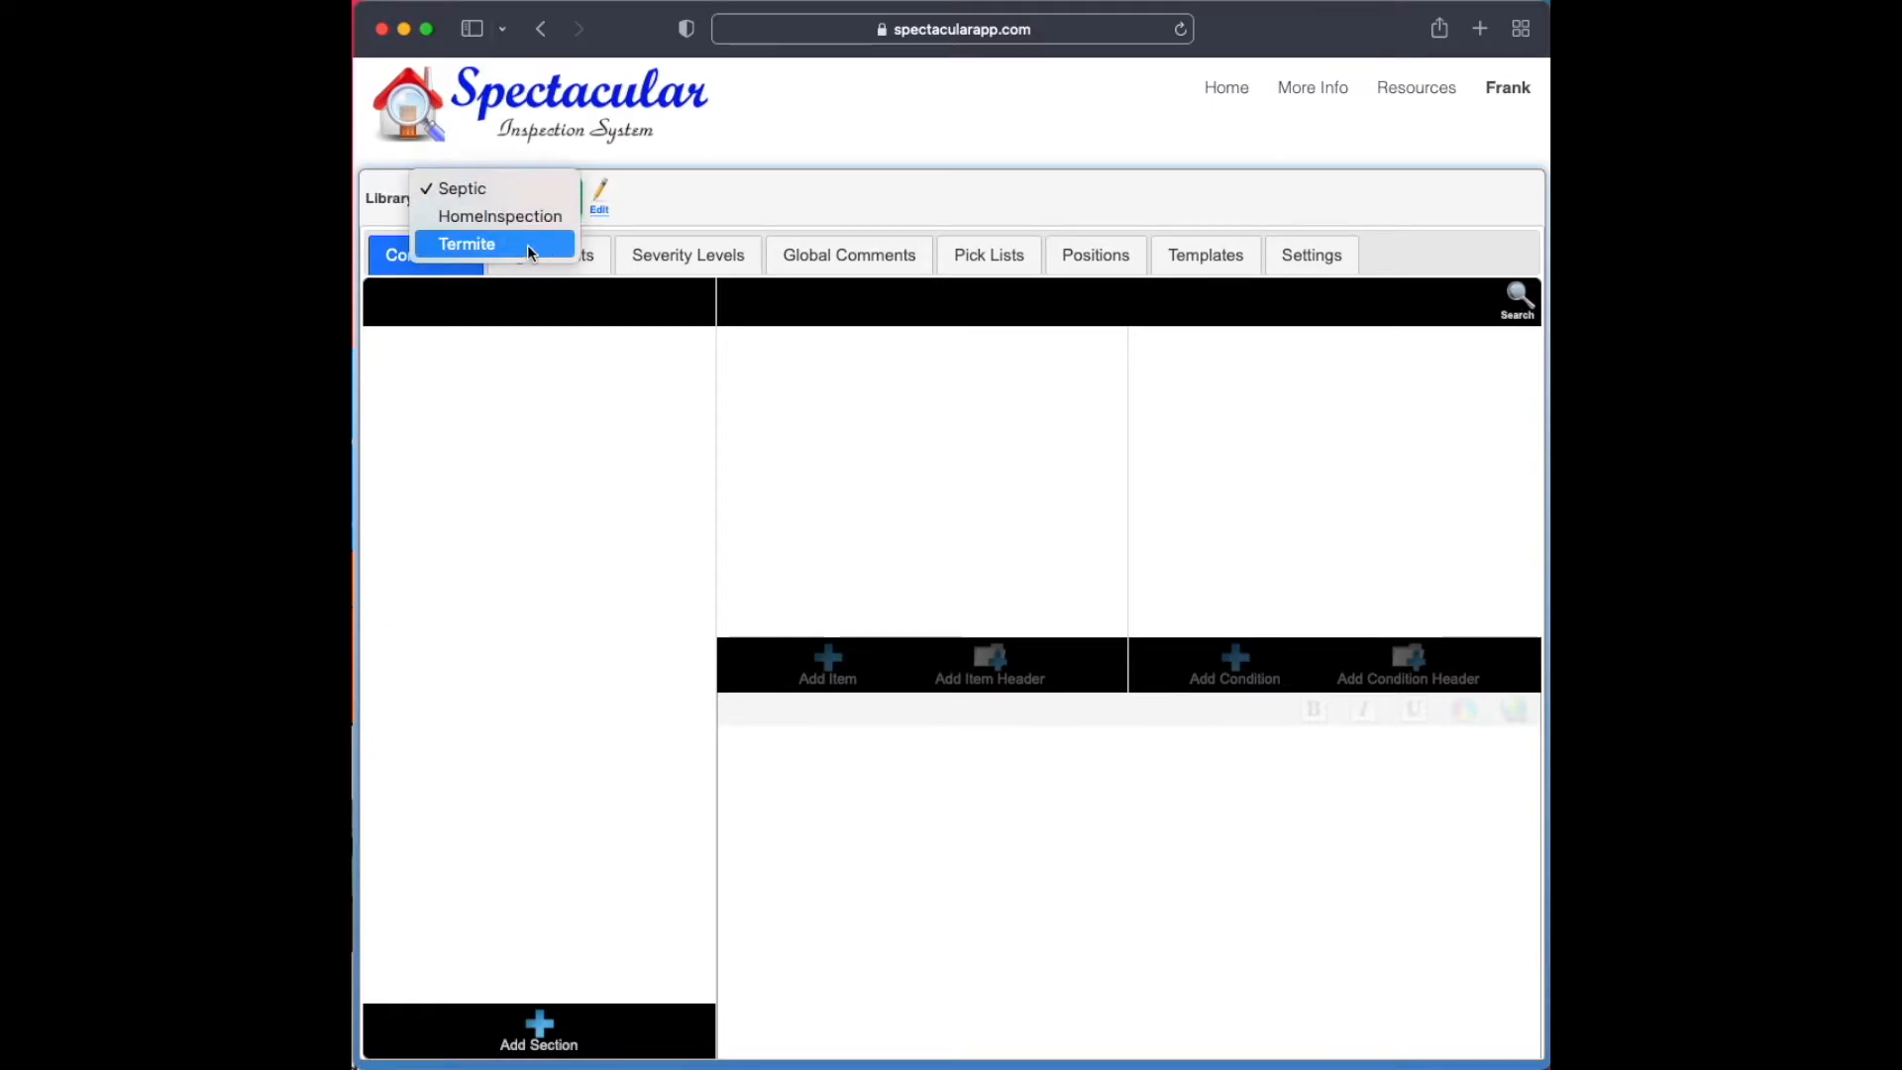
left_click(699, 210)
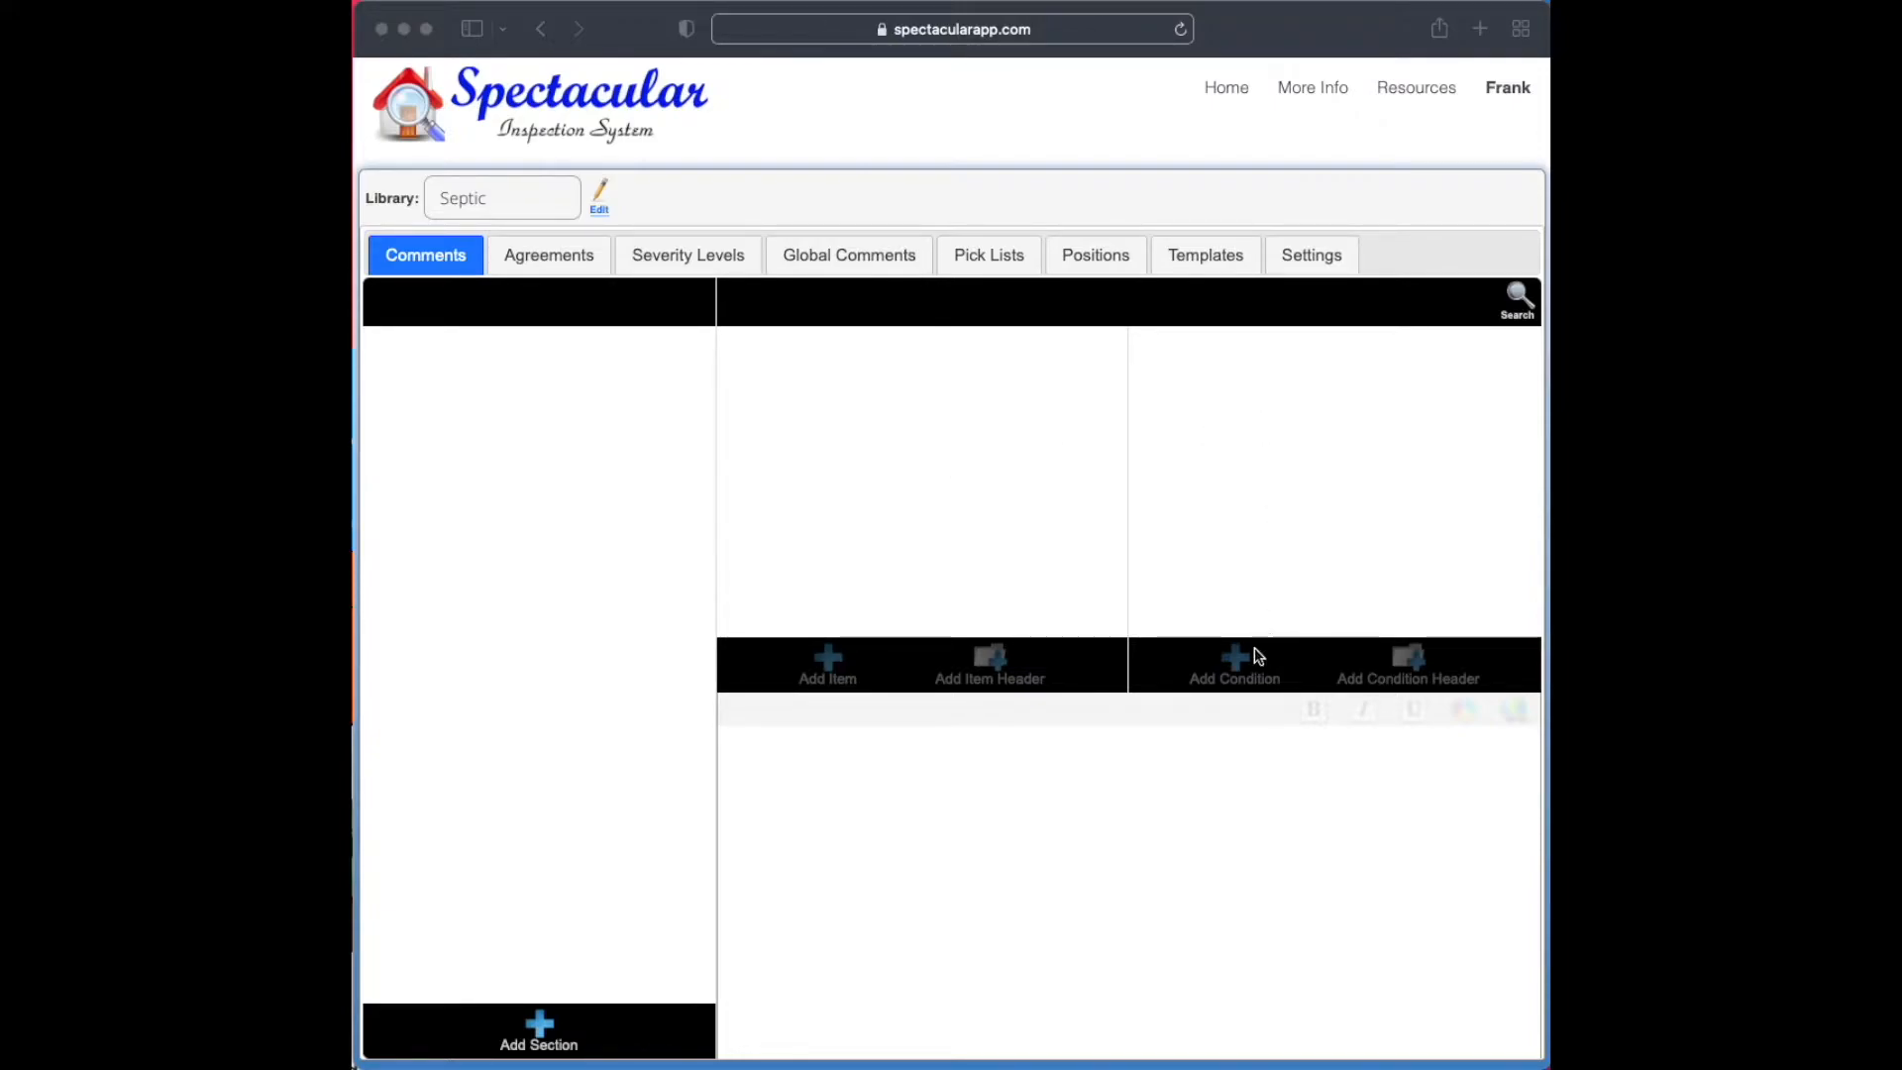
Add a section named "General Information" to the Septic library
left_click(521, 460)
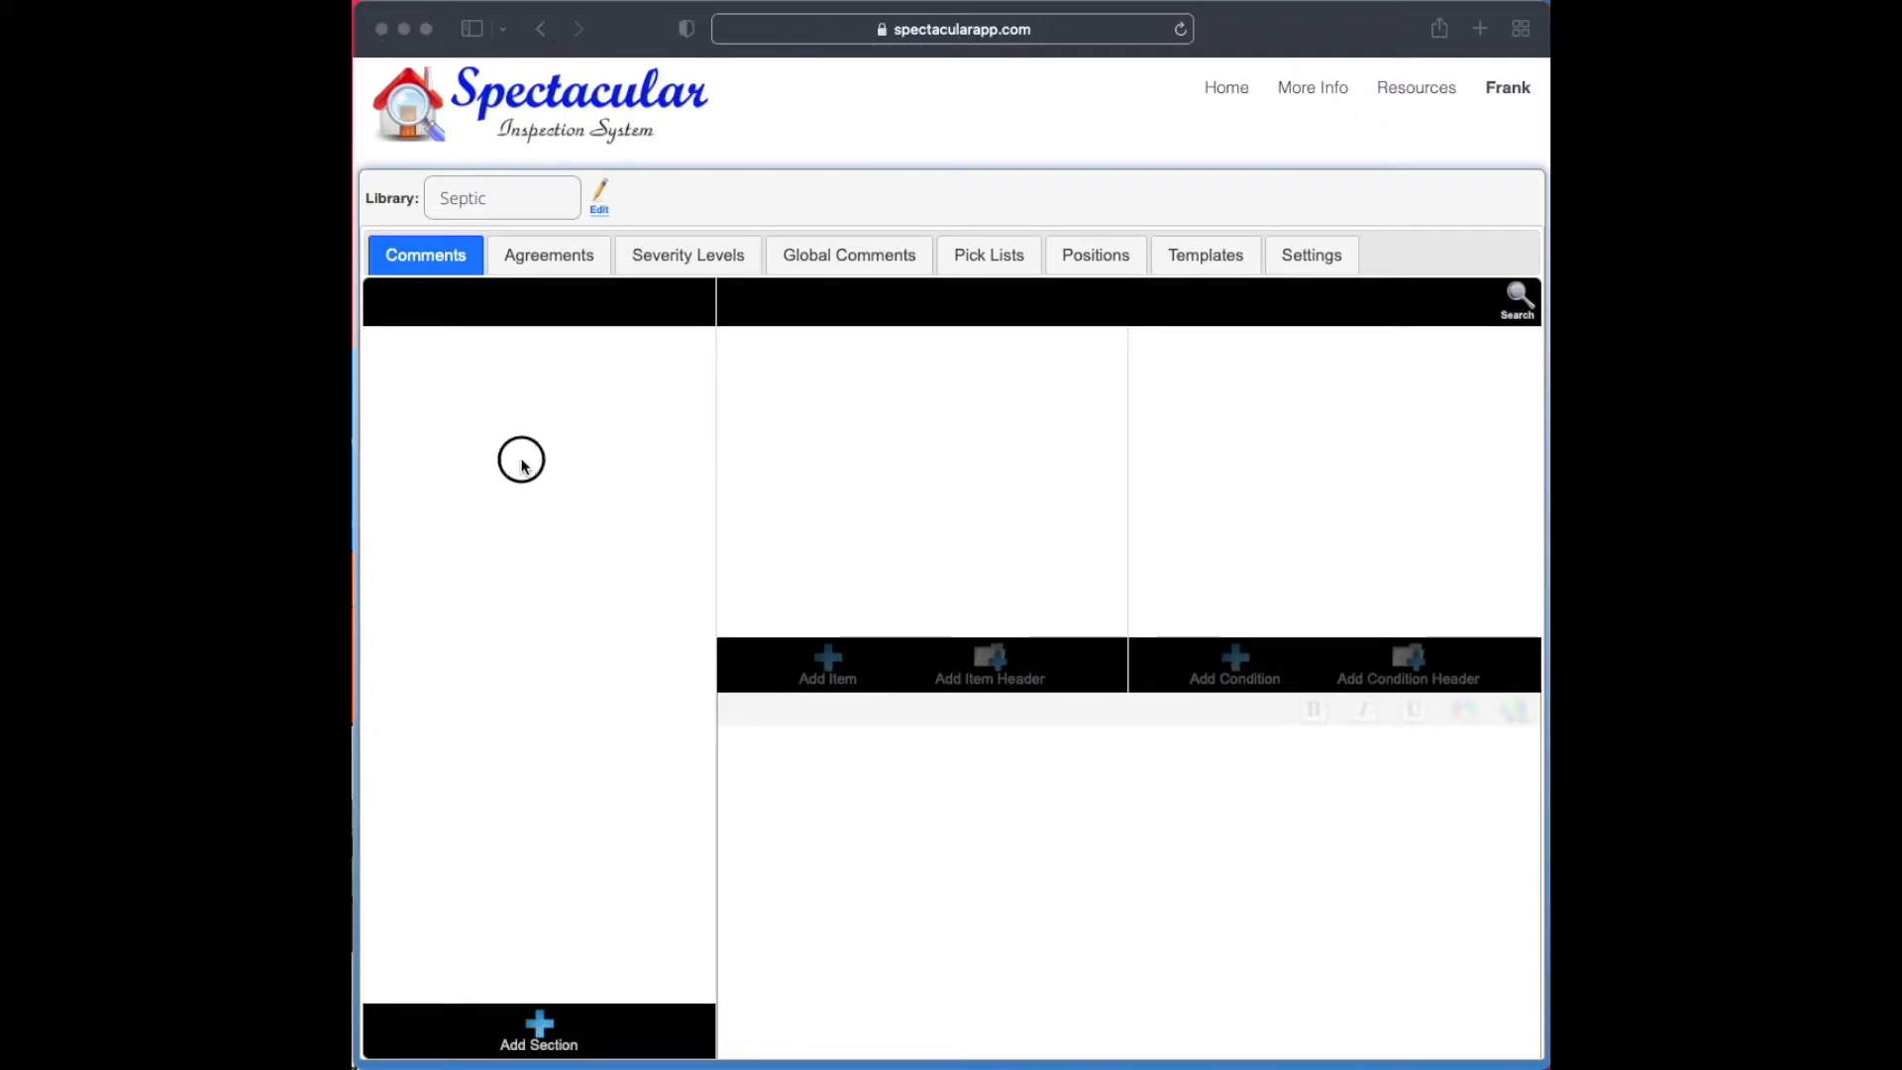
left_click(548, 1031)
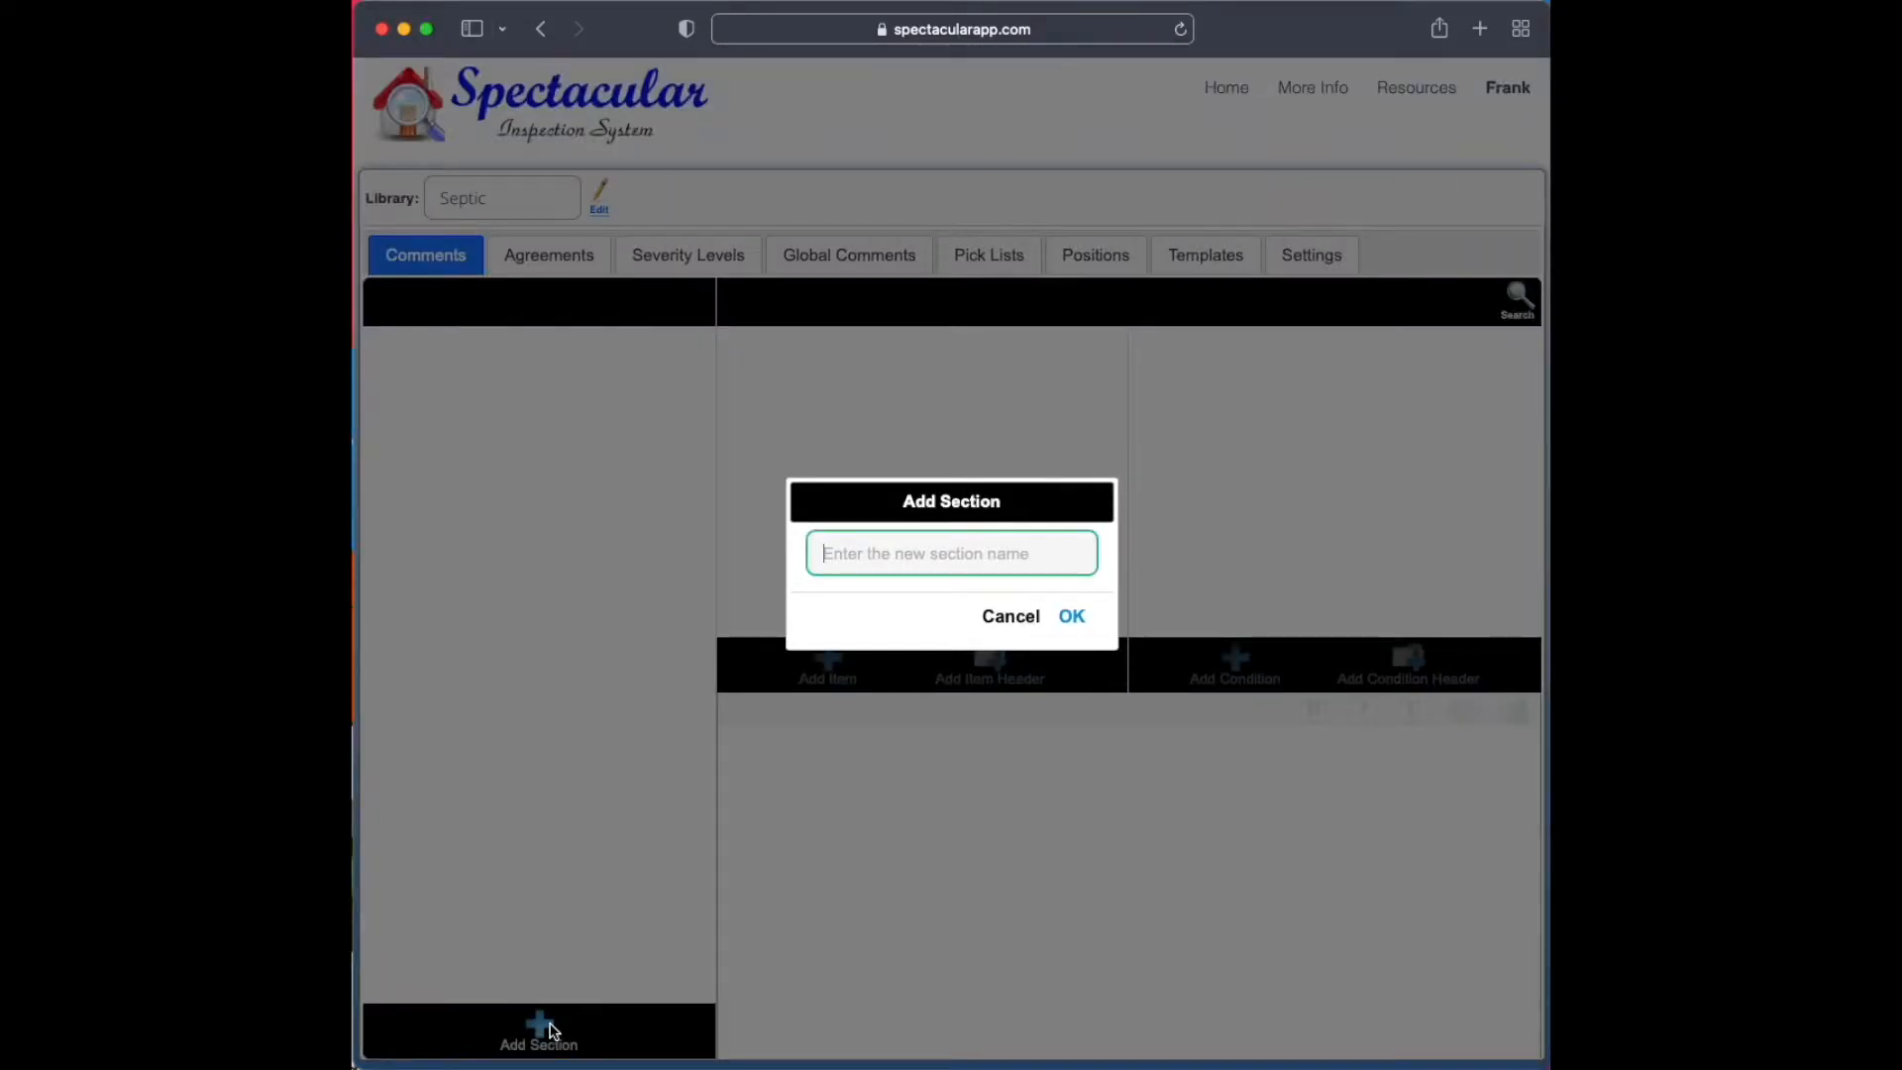
type("General Information")
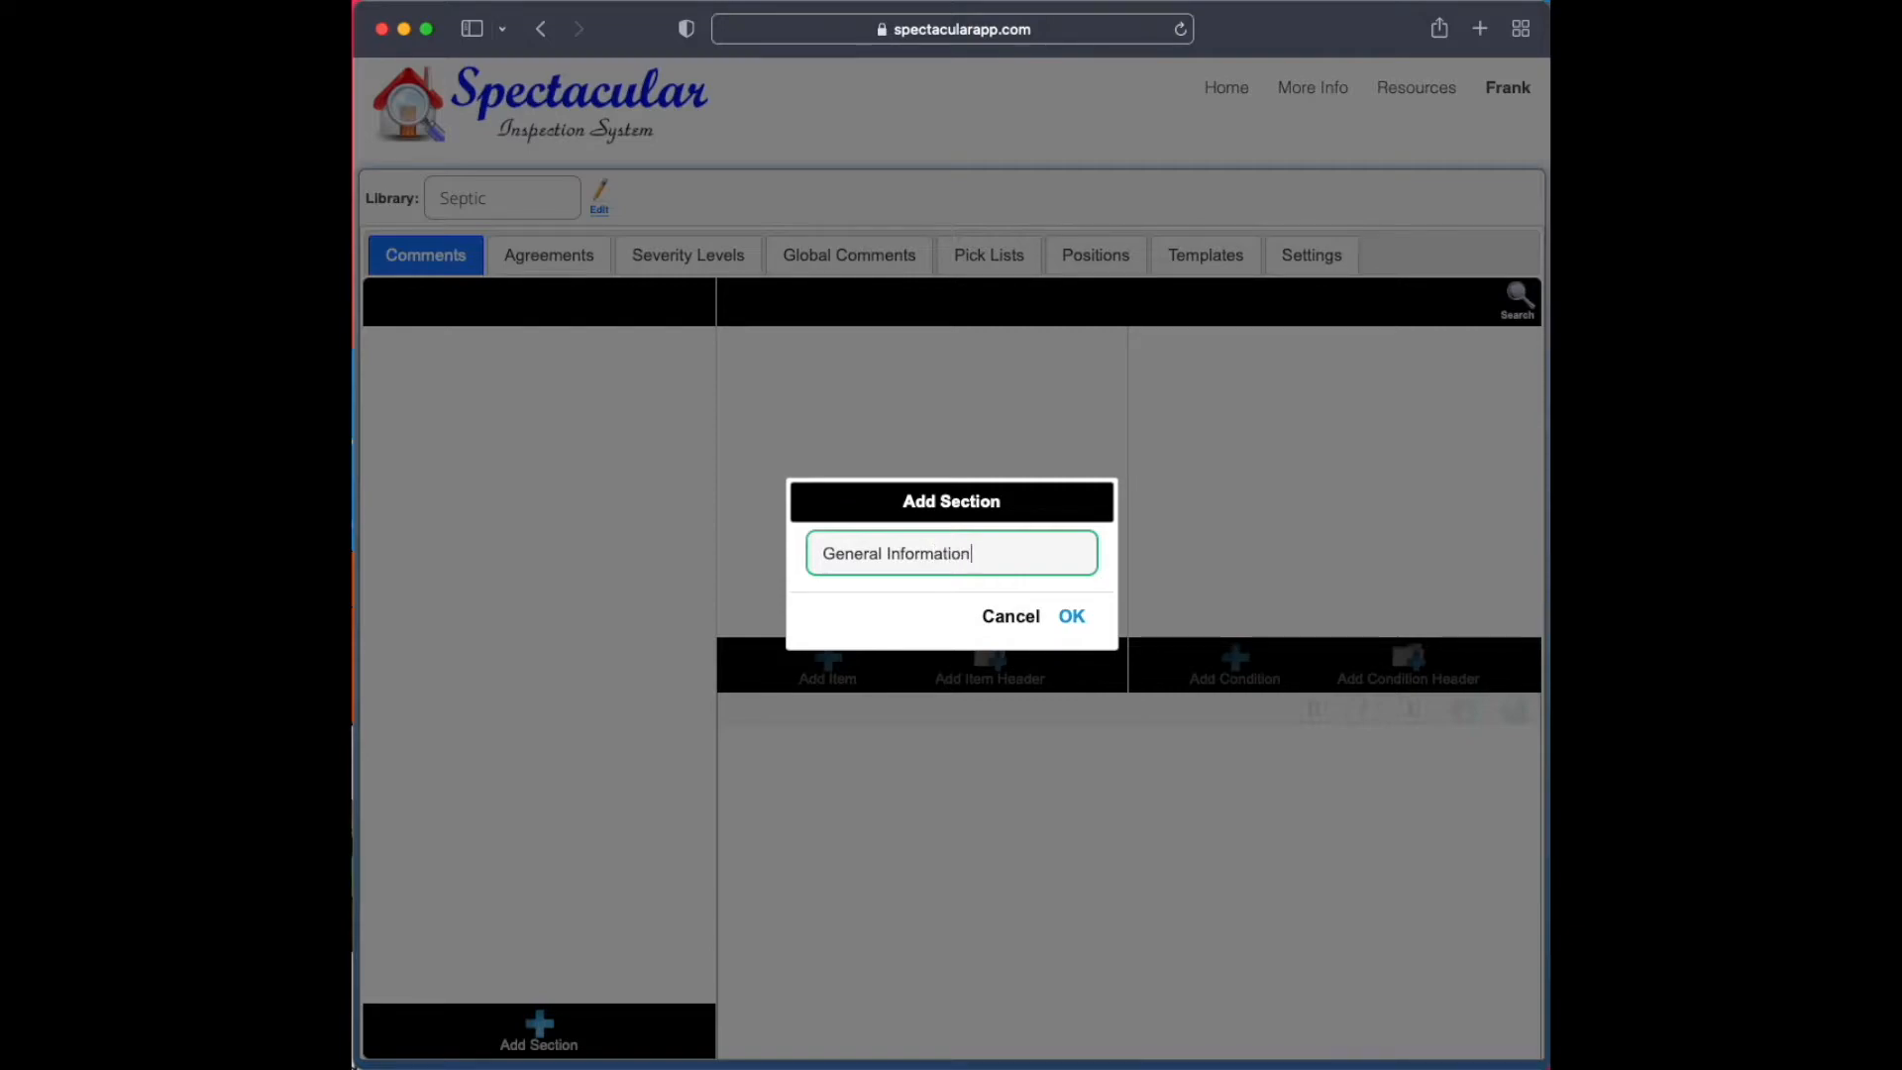
key("Return")
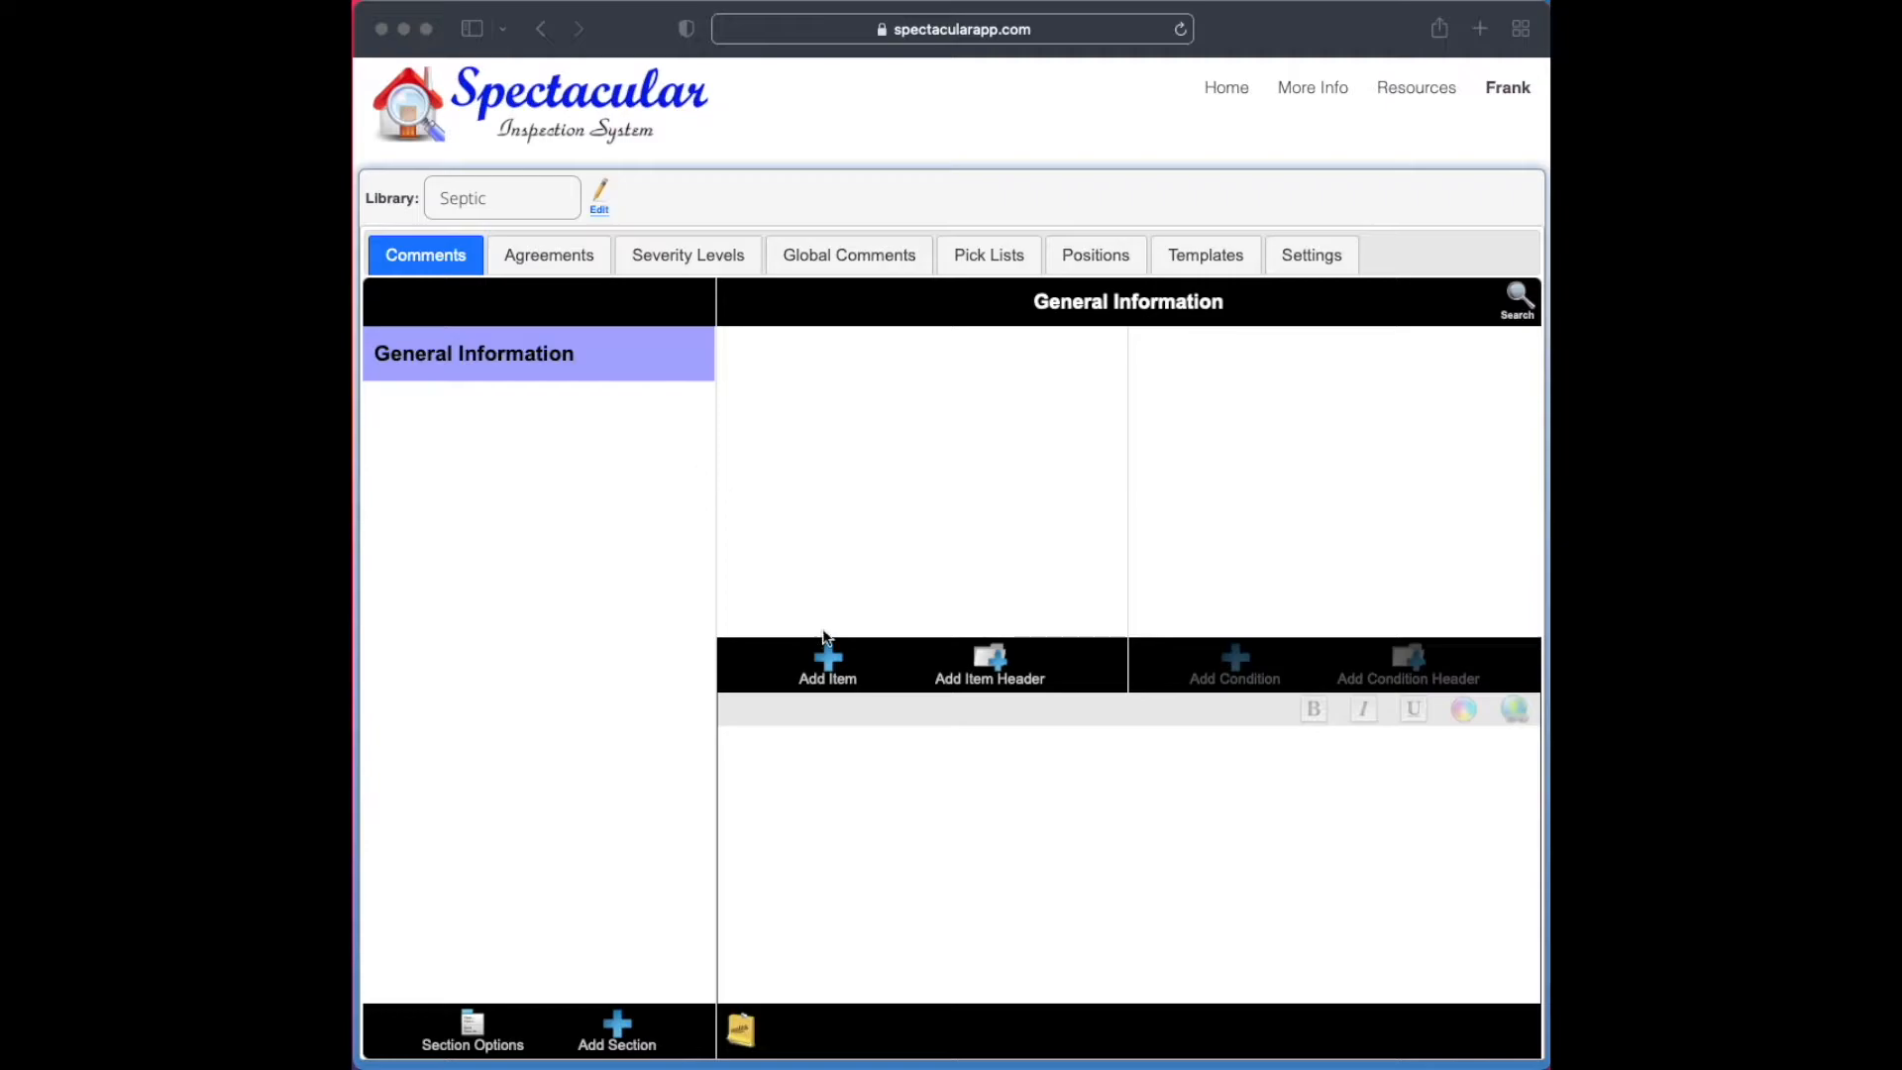
Add an item named "Property Information" to the General Information section
left_click(828, 664)
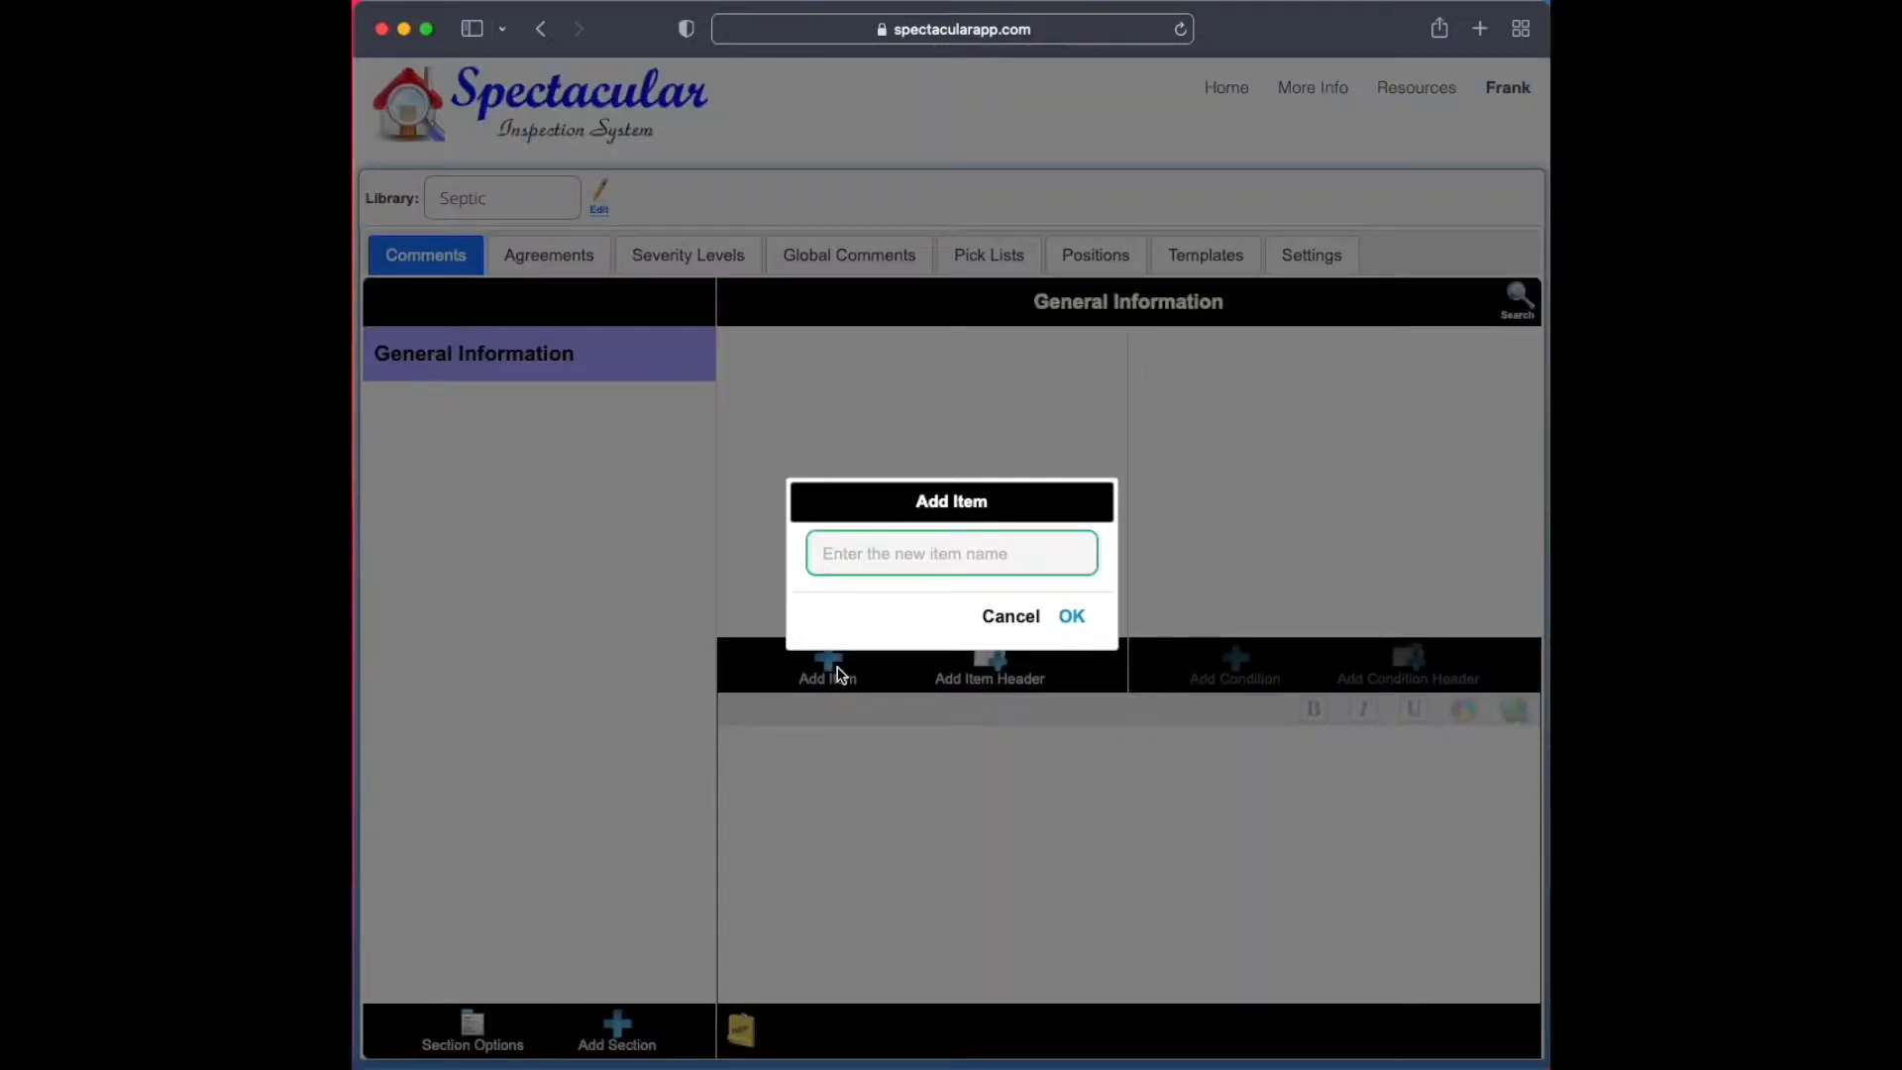
type("Property Information")
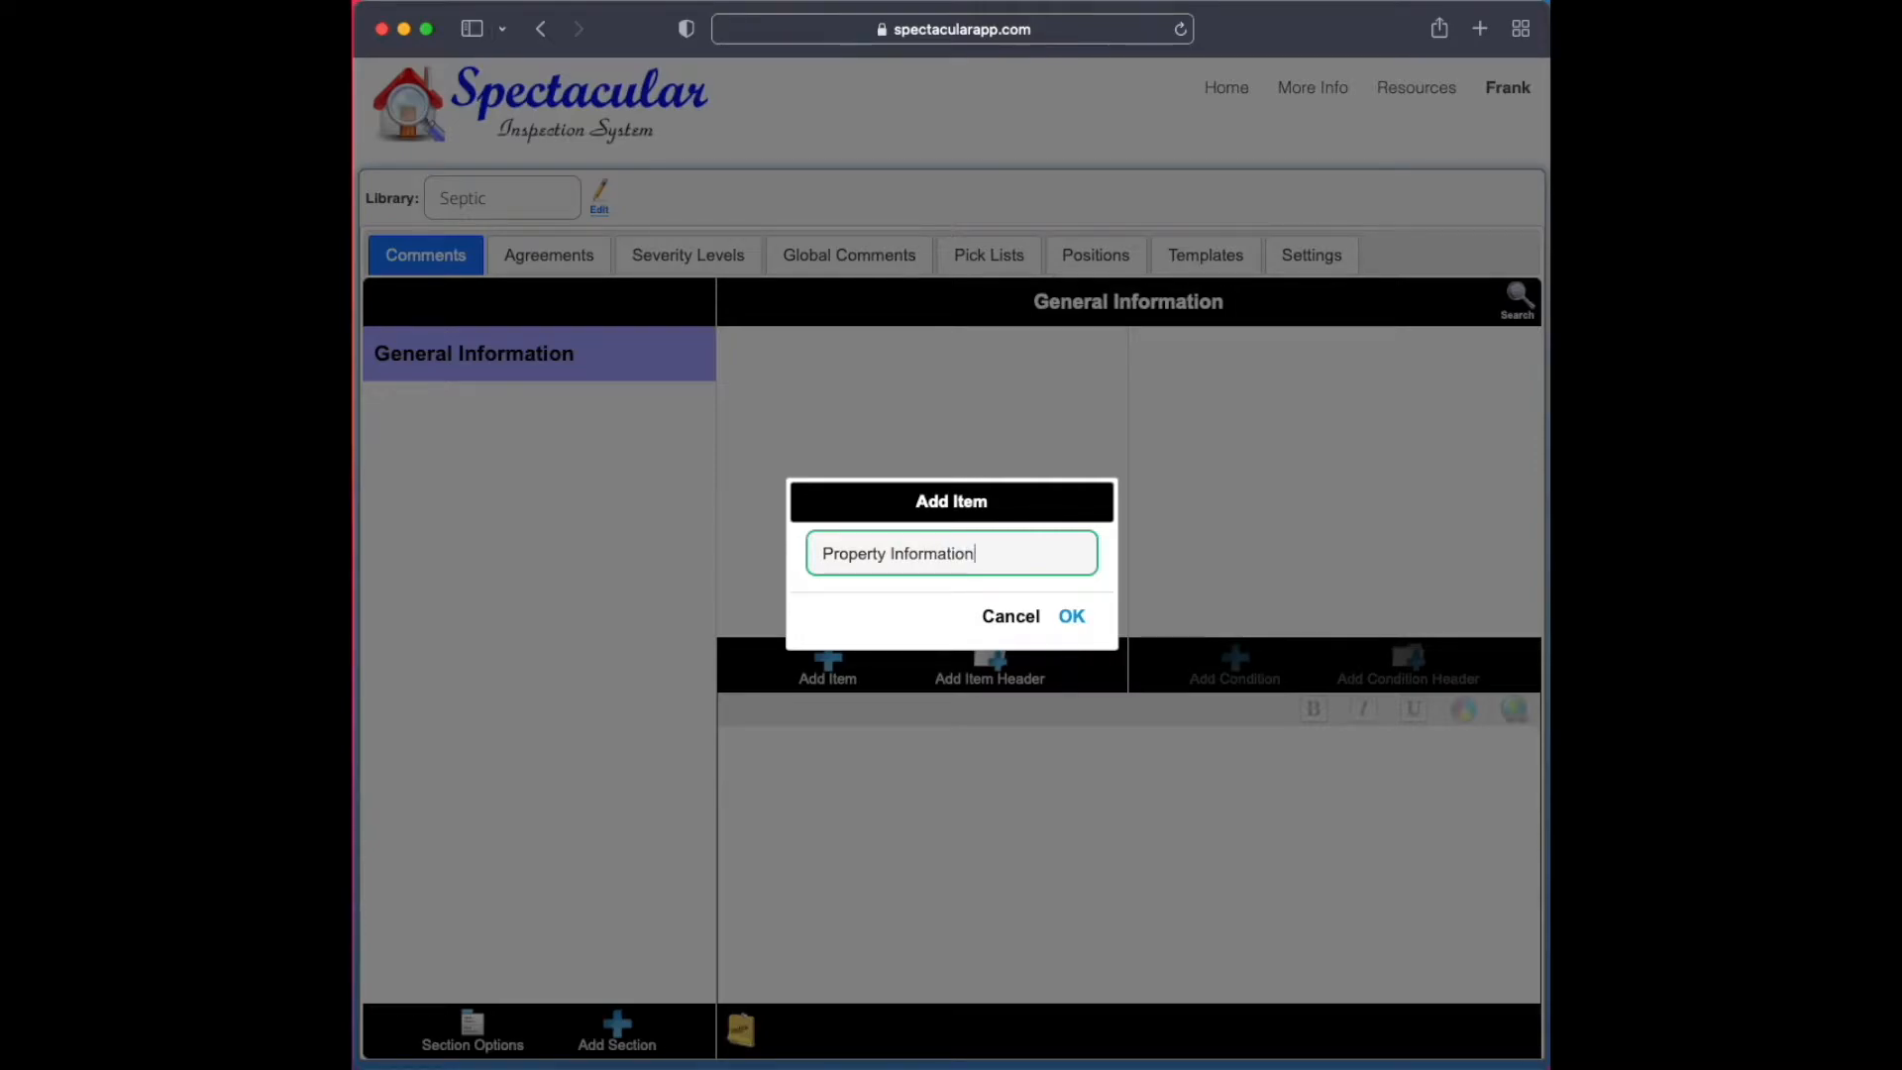
key("Return")
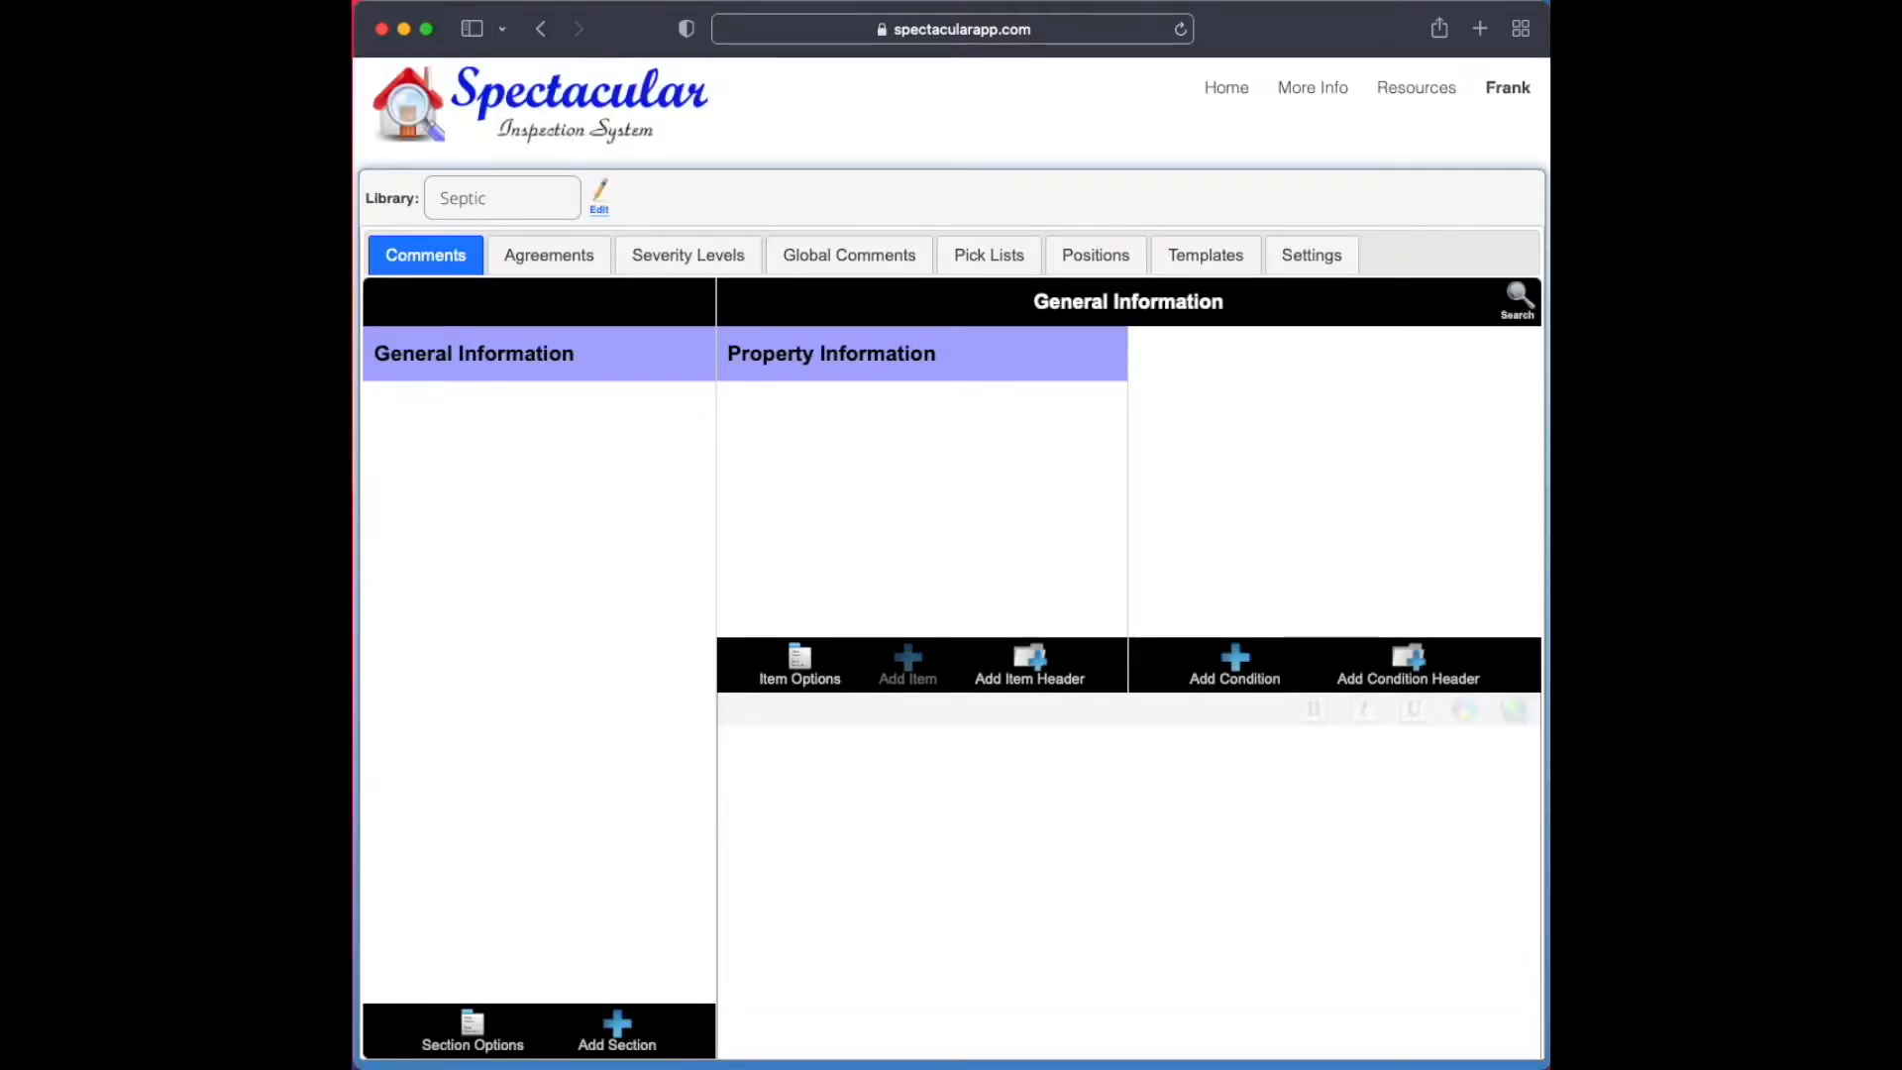
Add an item named "Disclaimers" to the General Information section
left_click(895, 680)
type("Disclaimers")
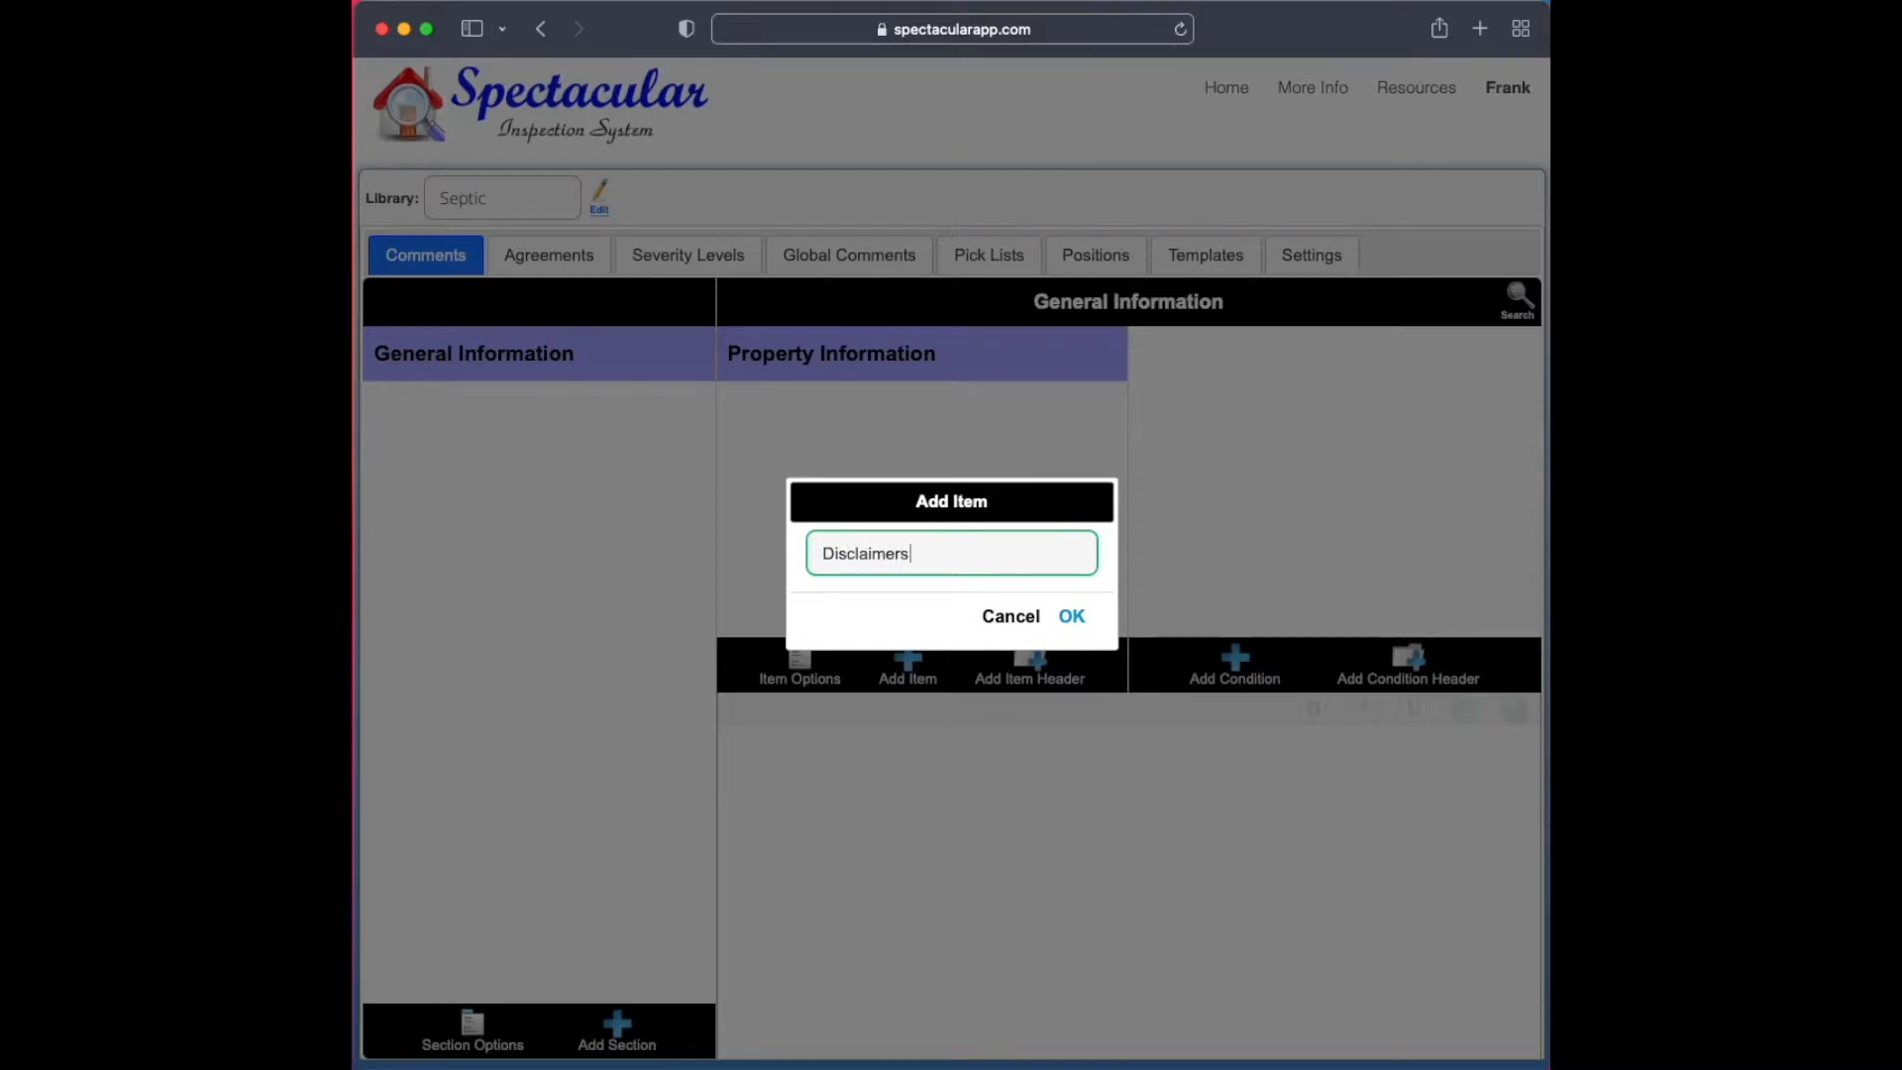
key("Return")
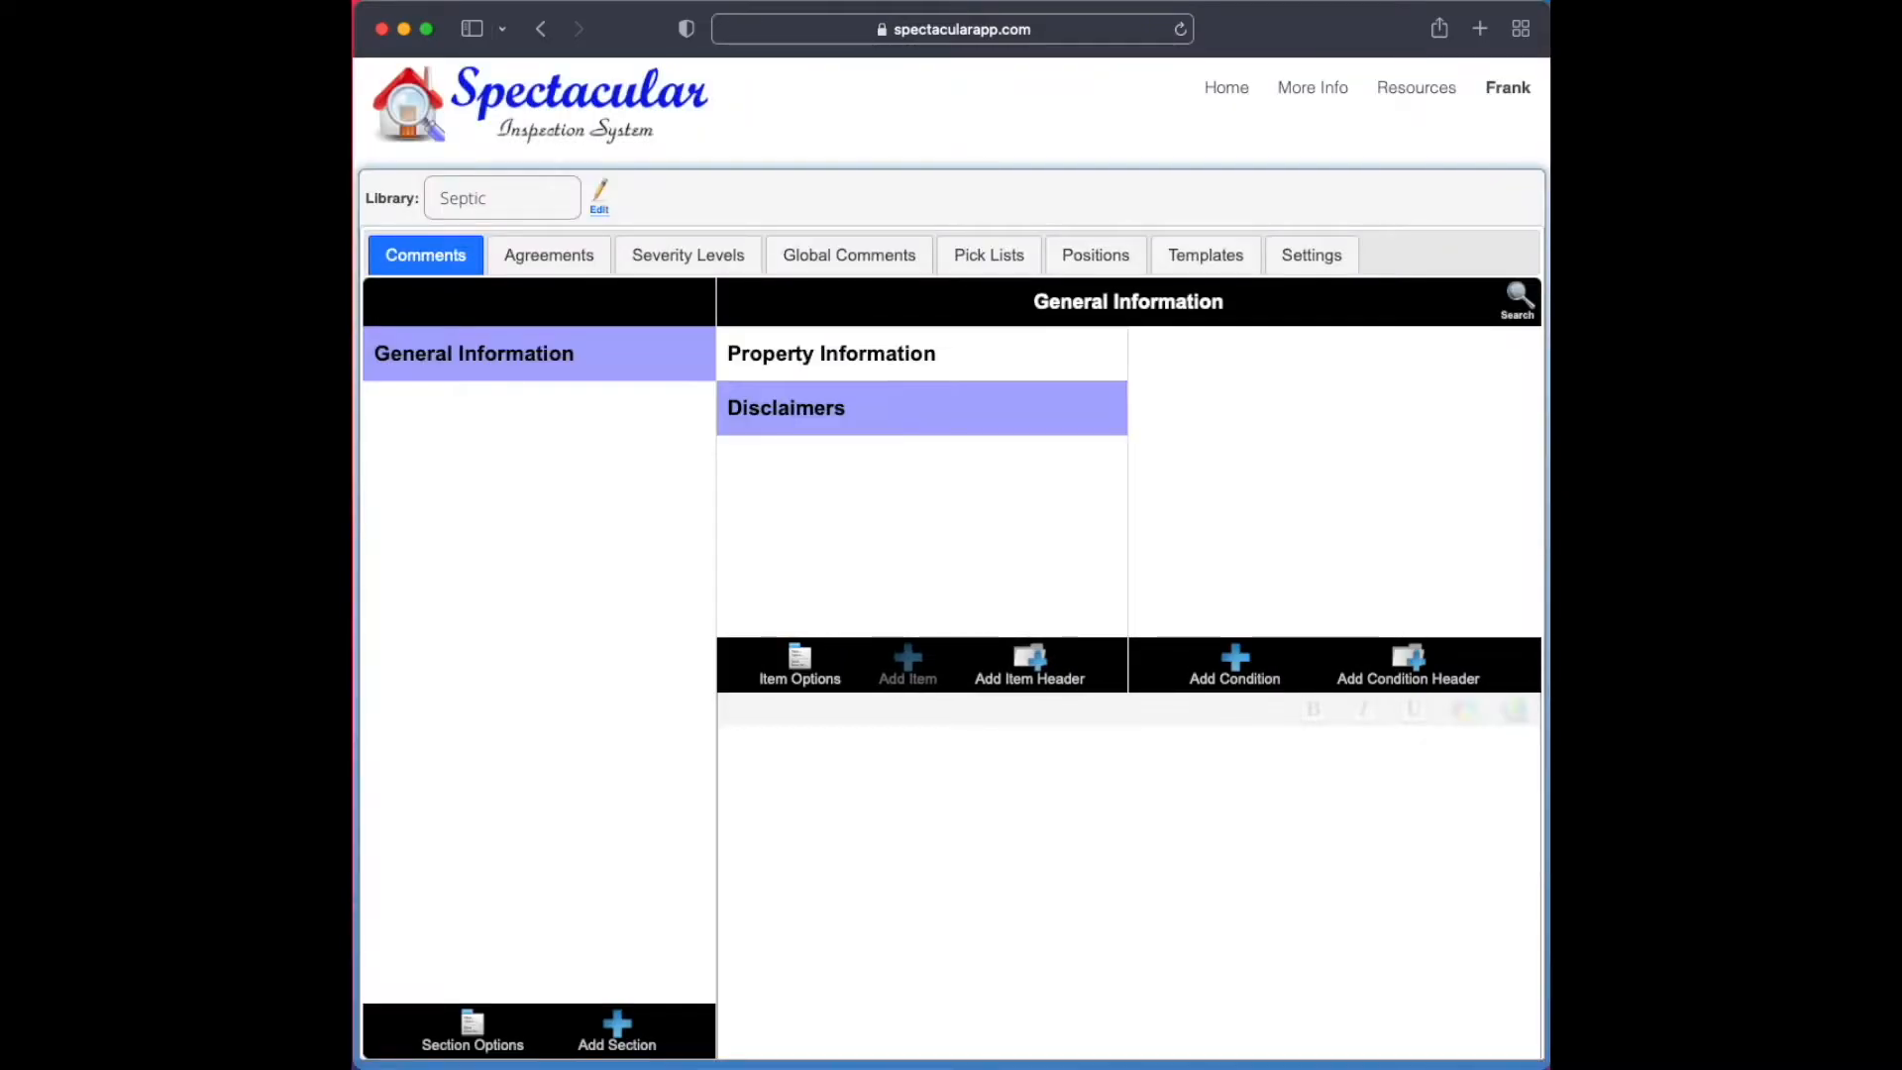
Add an item named "Definitions" to the General Information section and move it above Disclaimers
left_click(907, 672)
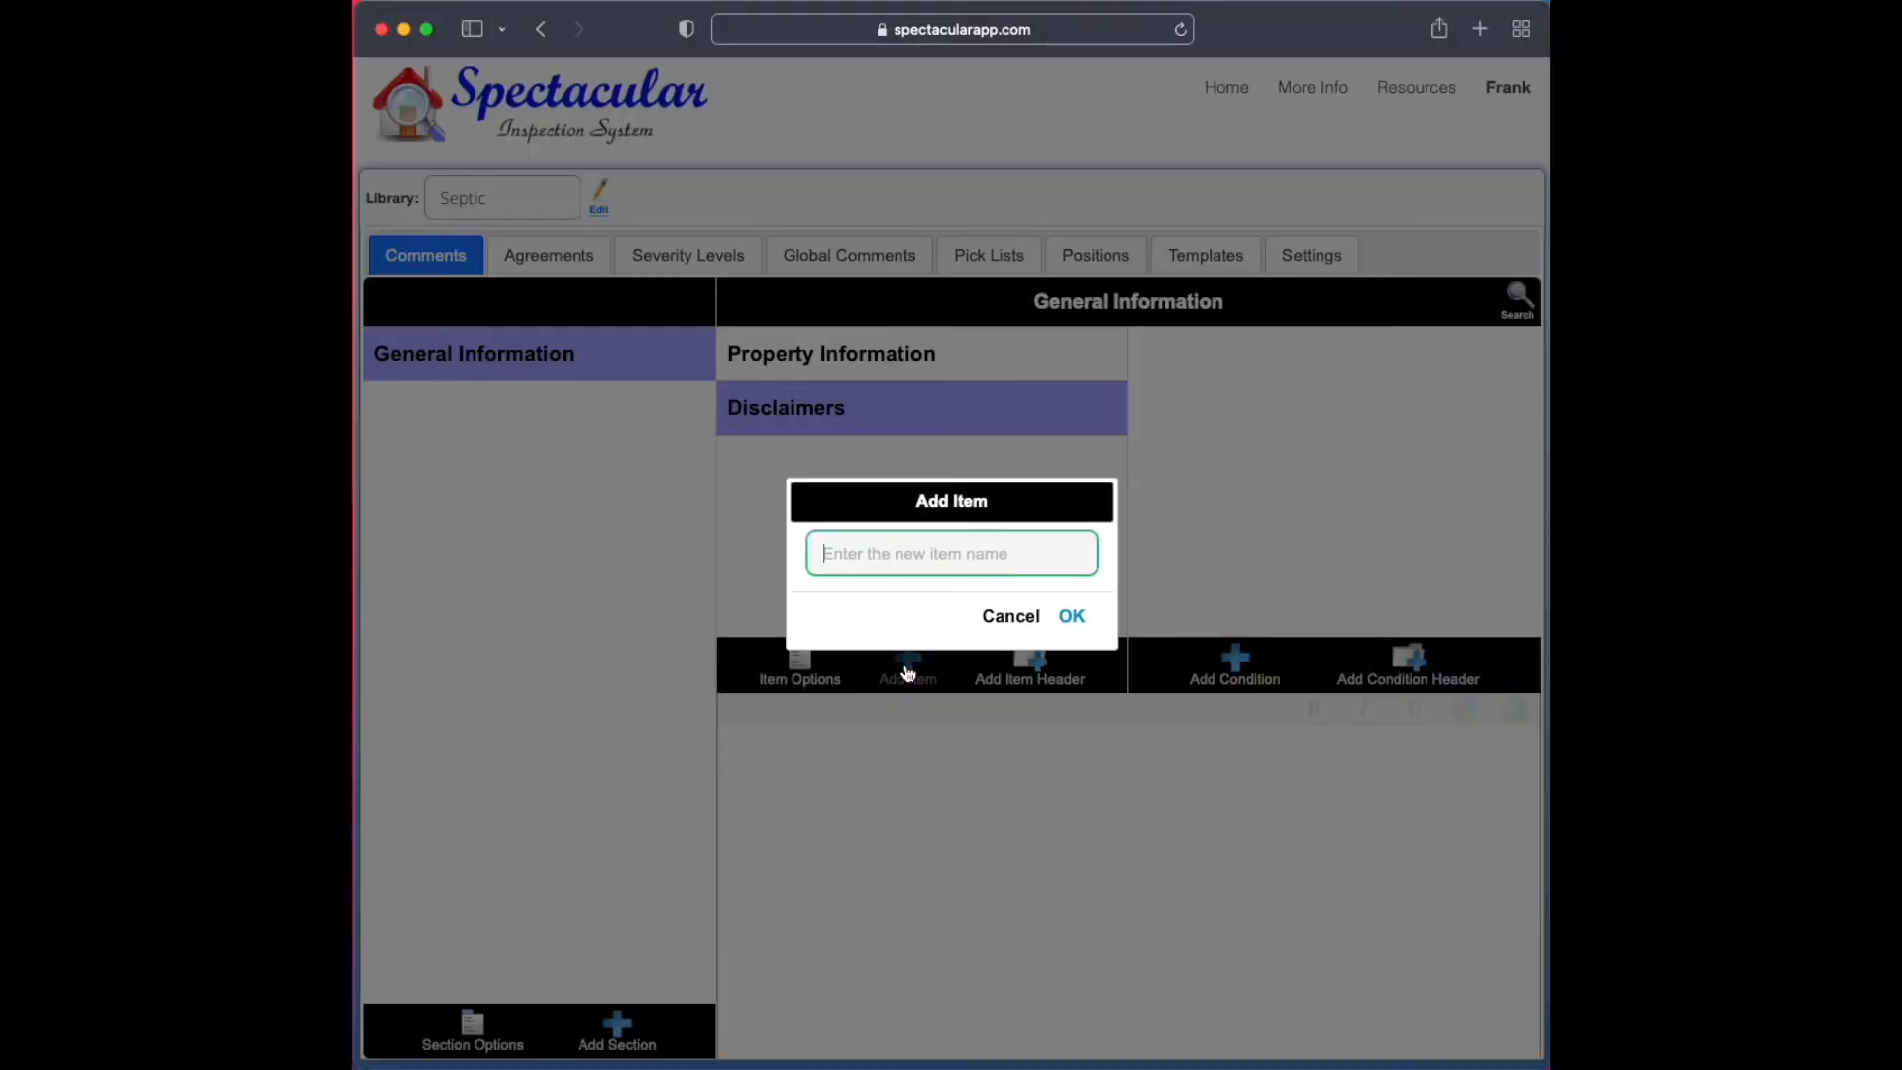
type("Definitions")
key("Return")
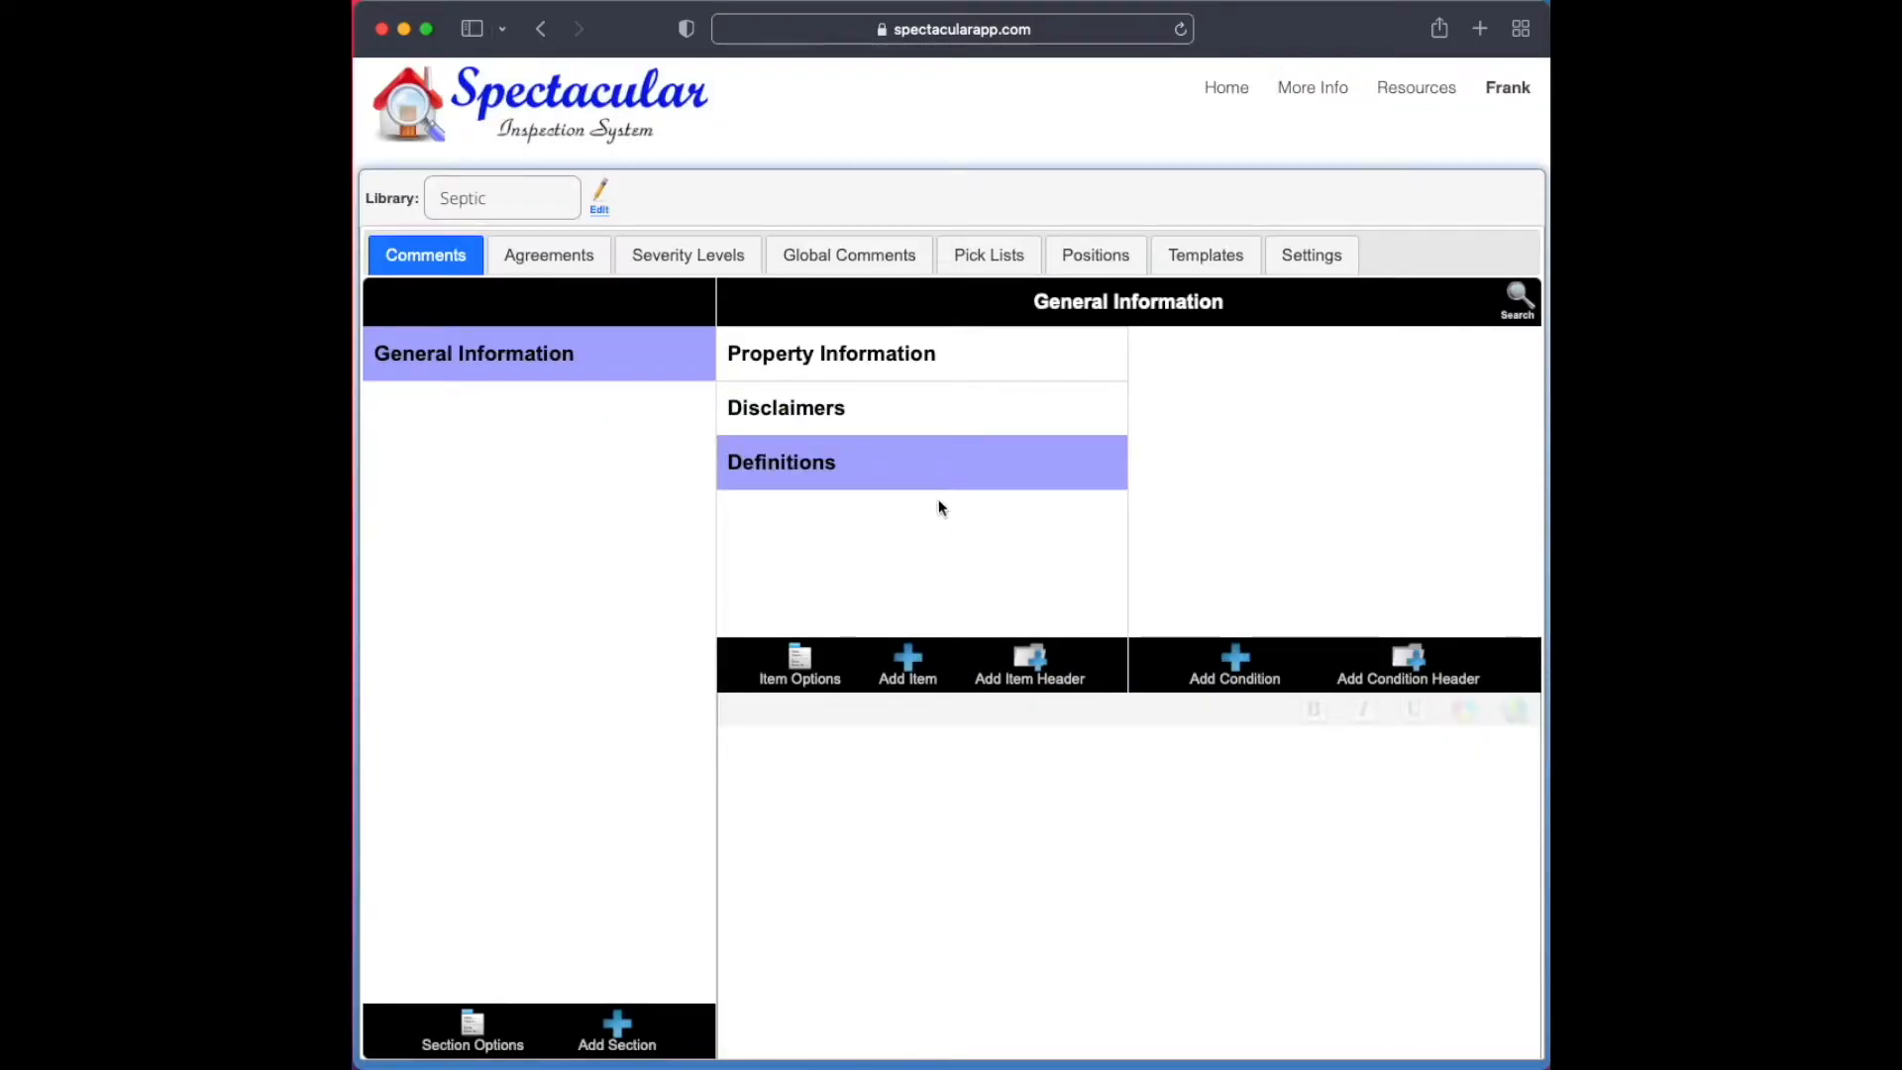
left_click_drag(937, 474, 946, 422)
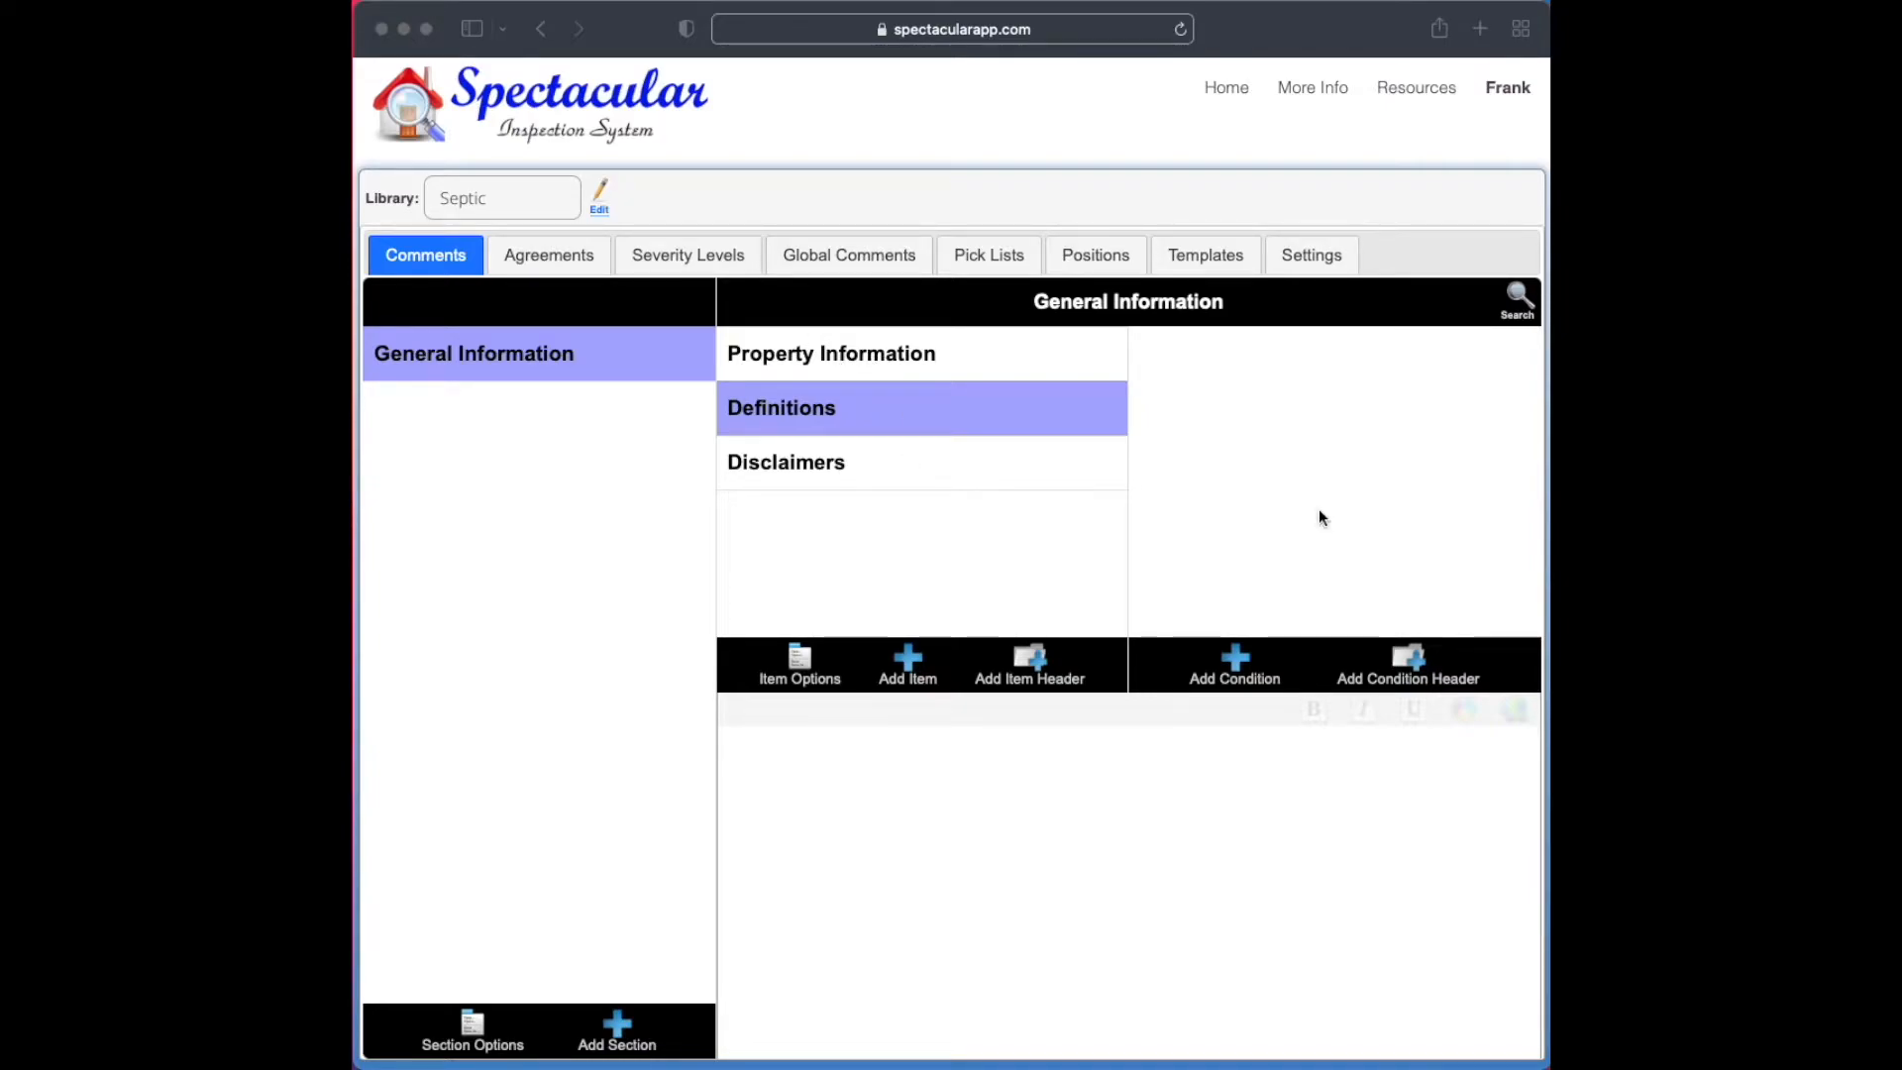
Examine how the Air Conditioning section of the HomeInspection library is organized, then return to the Septic library
left_click(486, 208)
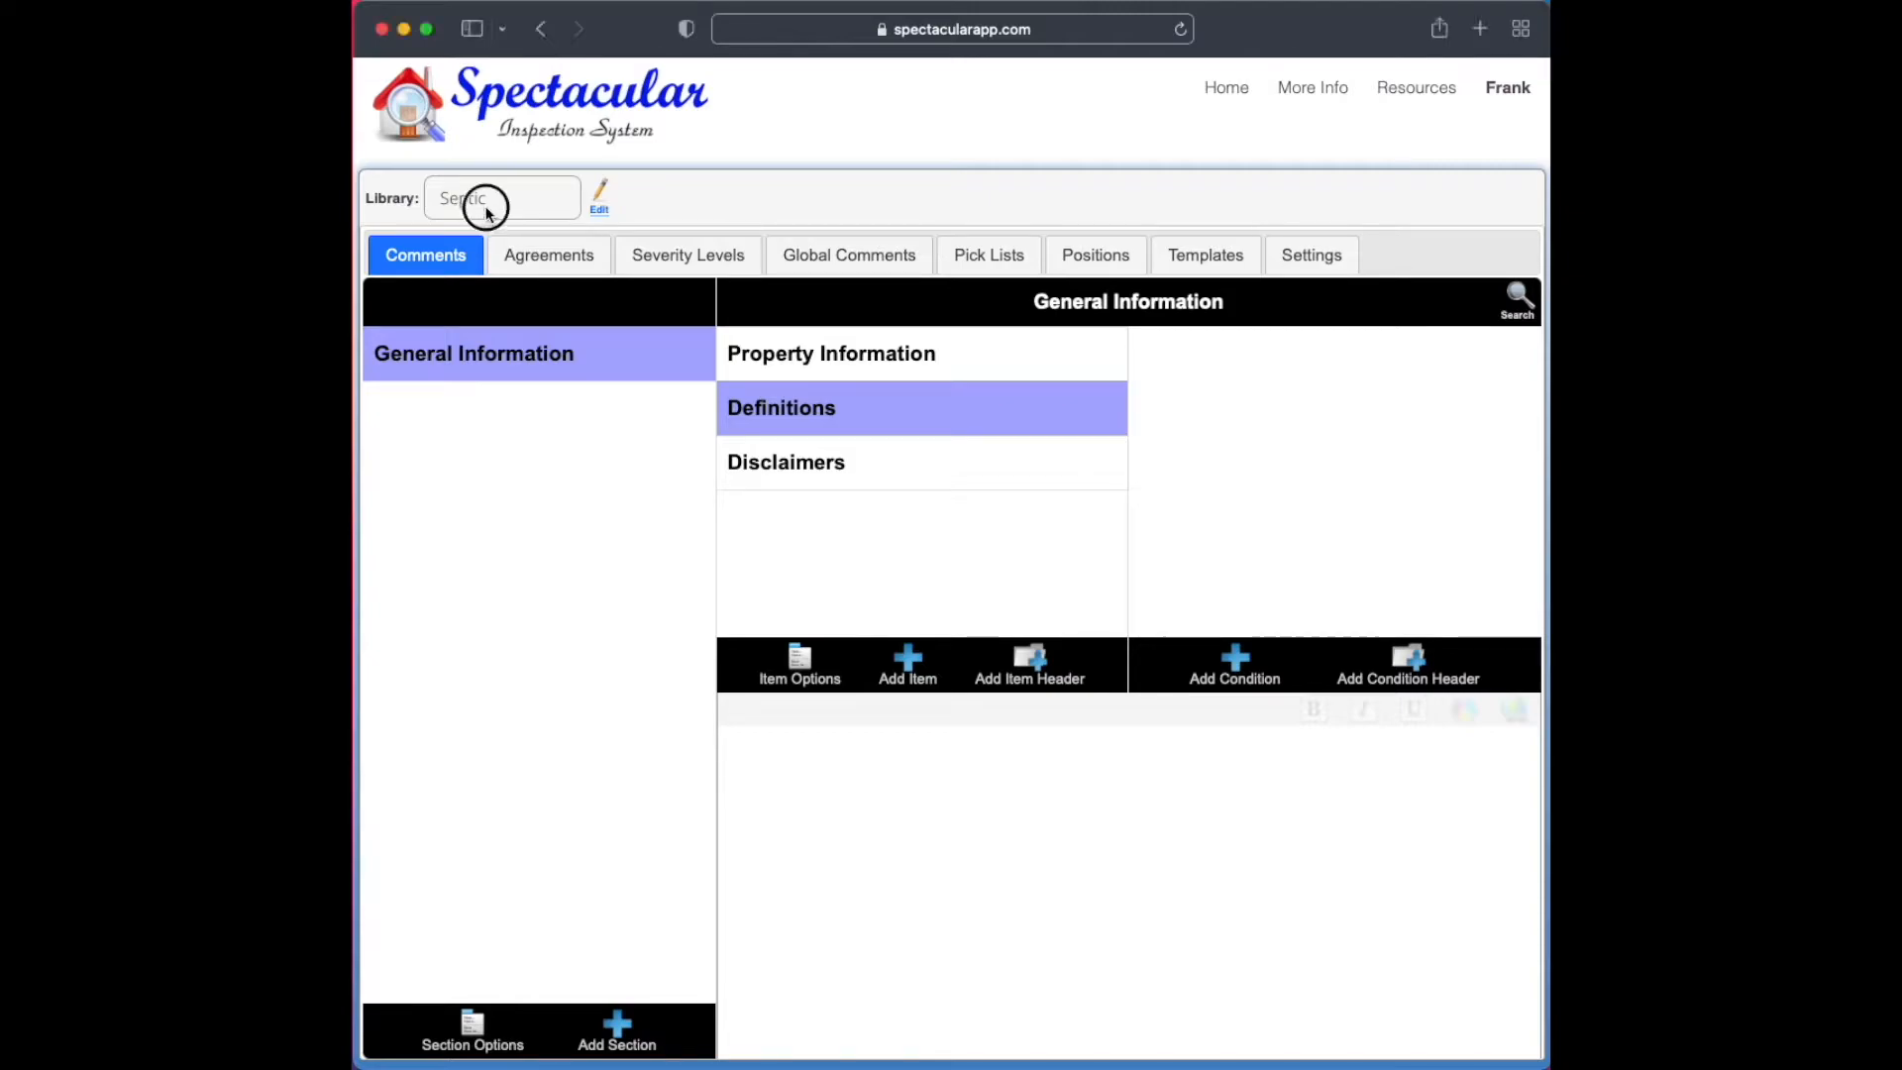
left_click(485, 212)
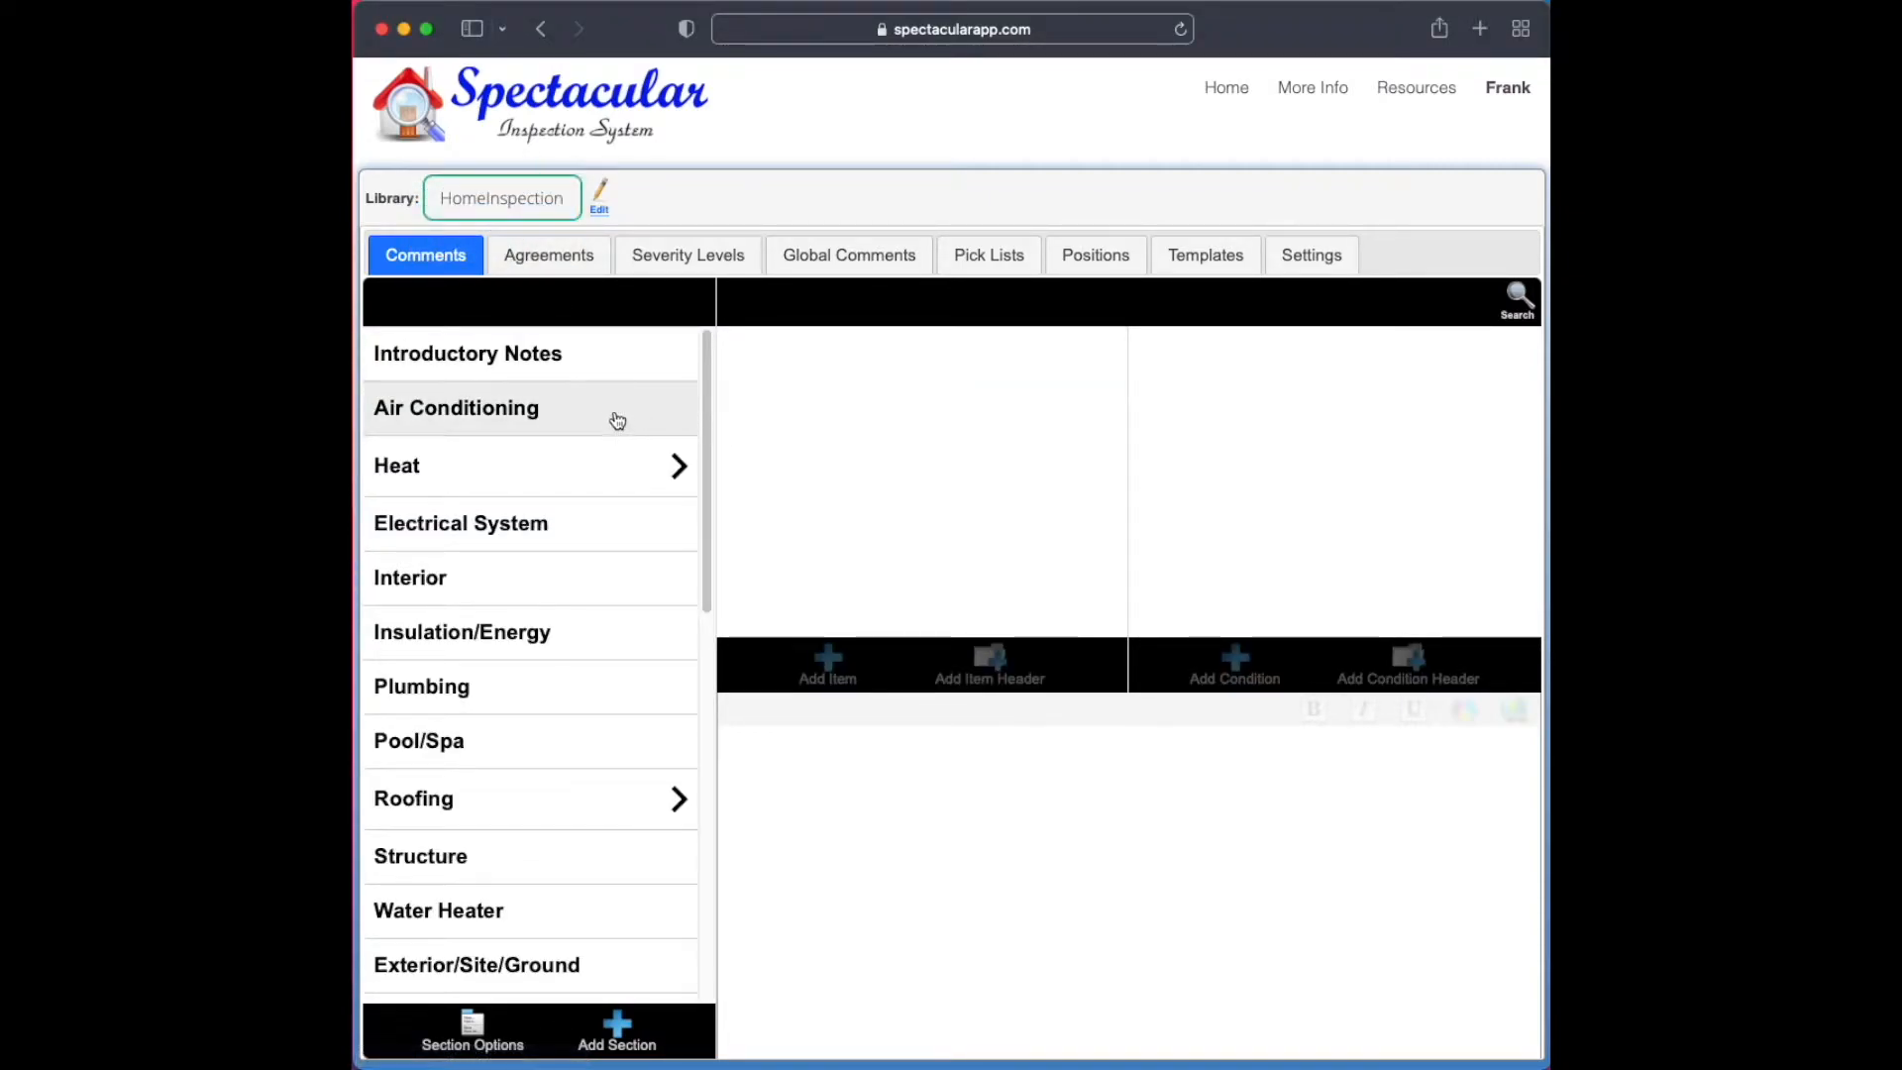
left_click(620, 422)
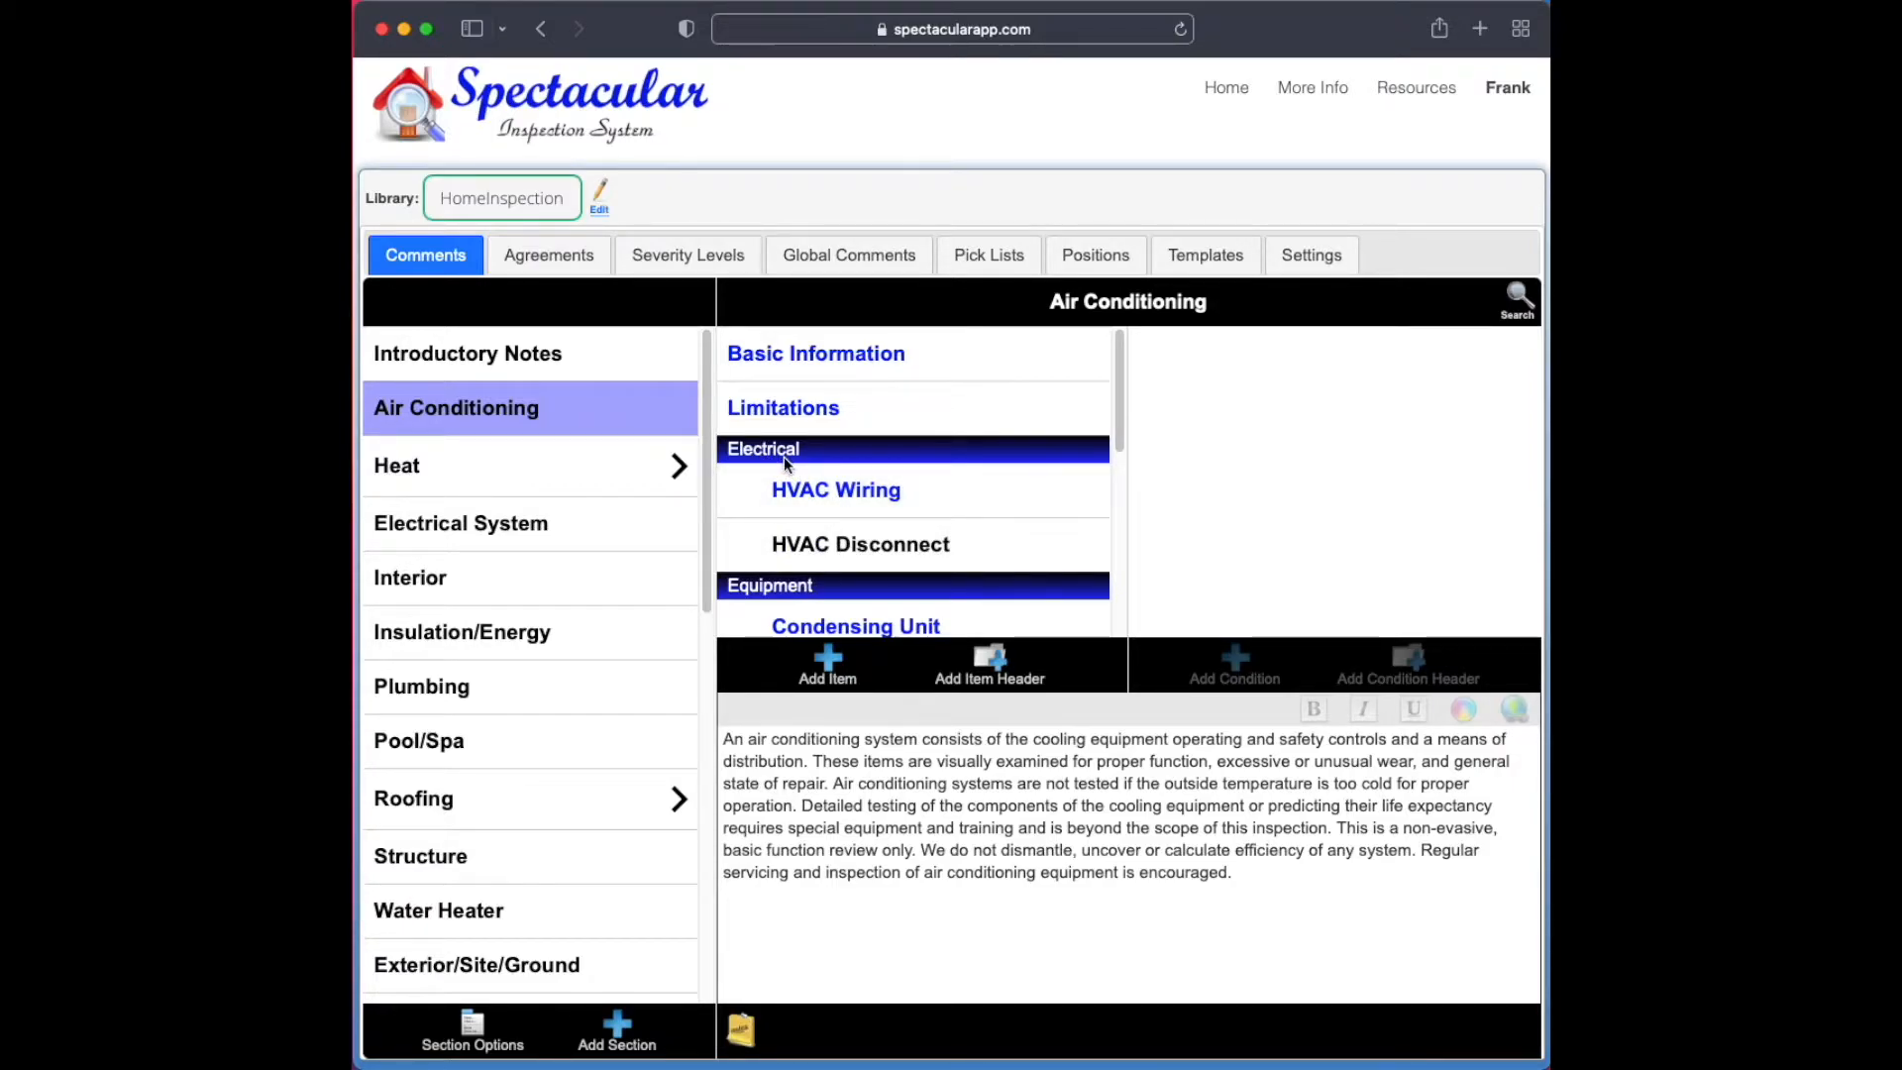
left_click(533, 199)
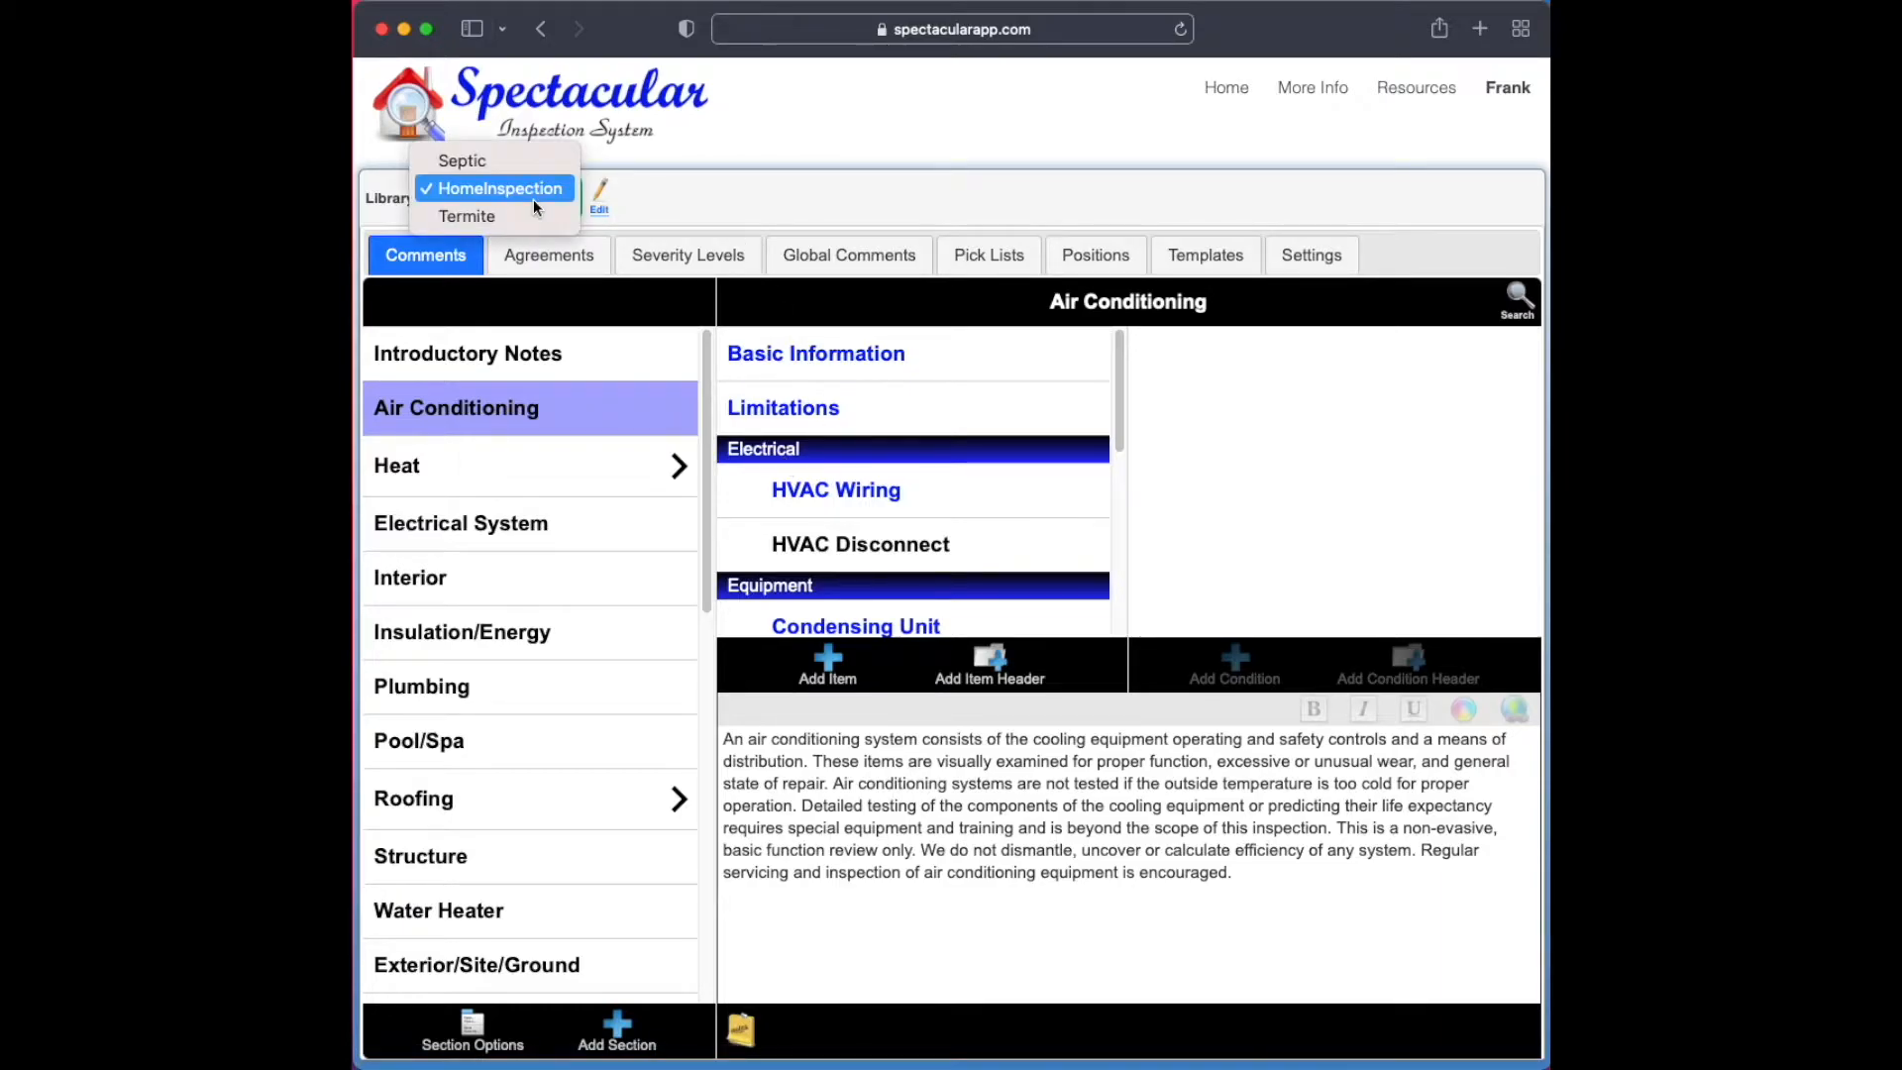
left_click(521, 163)
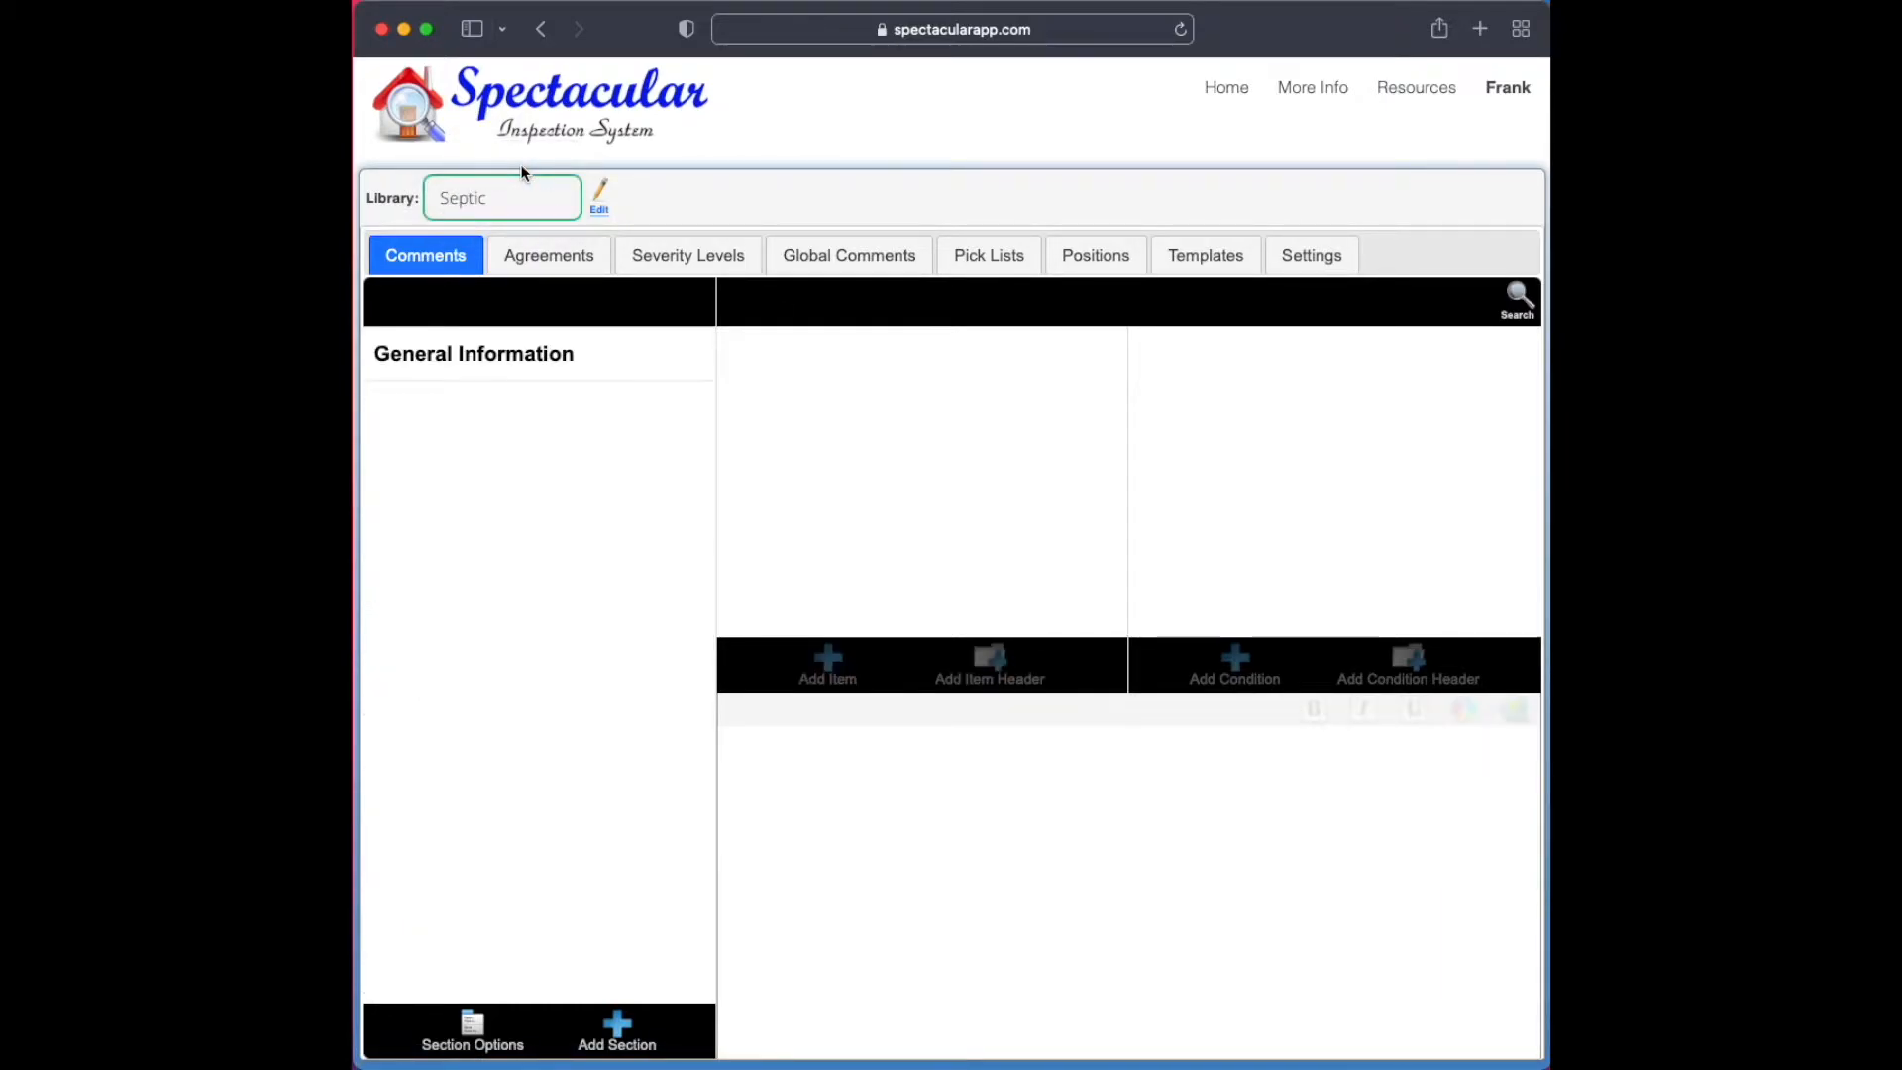
Add a condition named "Square Footage" to the Property Information item of the General Information section
left_click(581, 347)
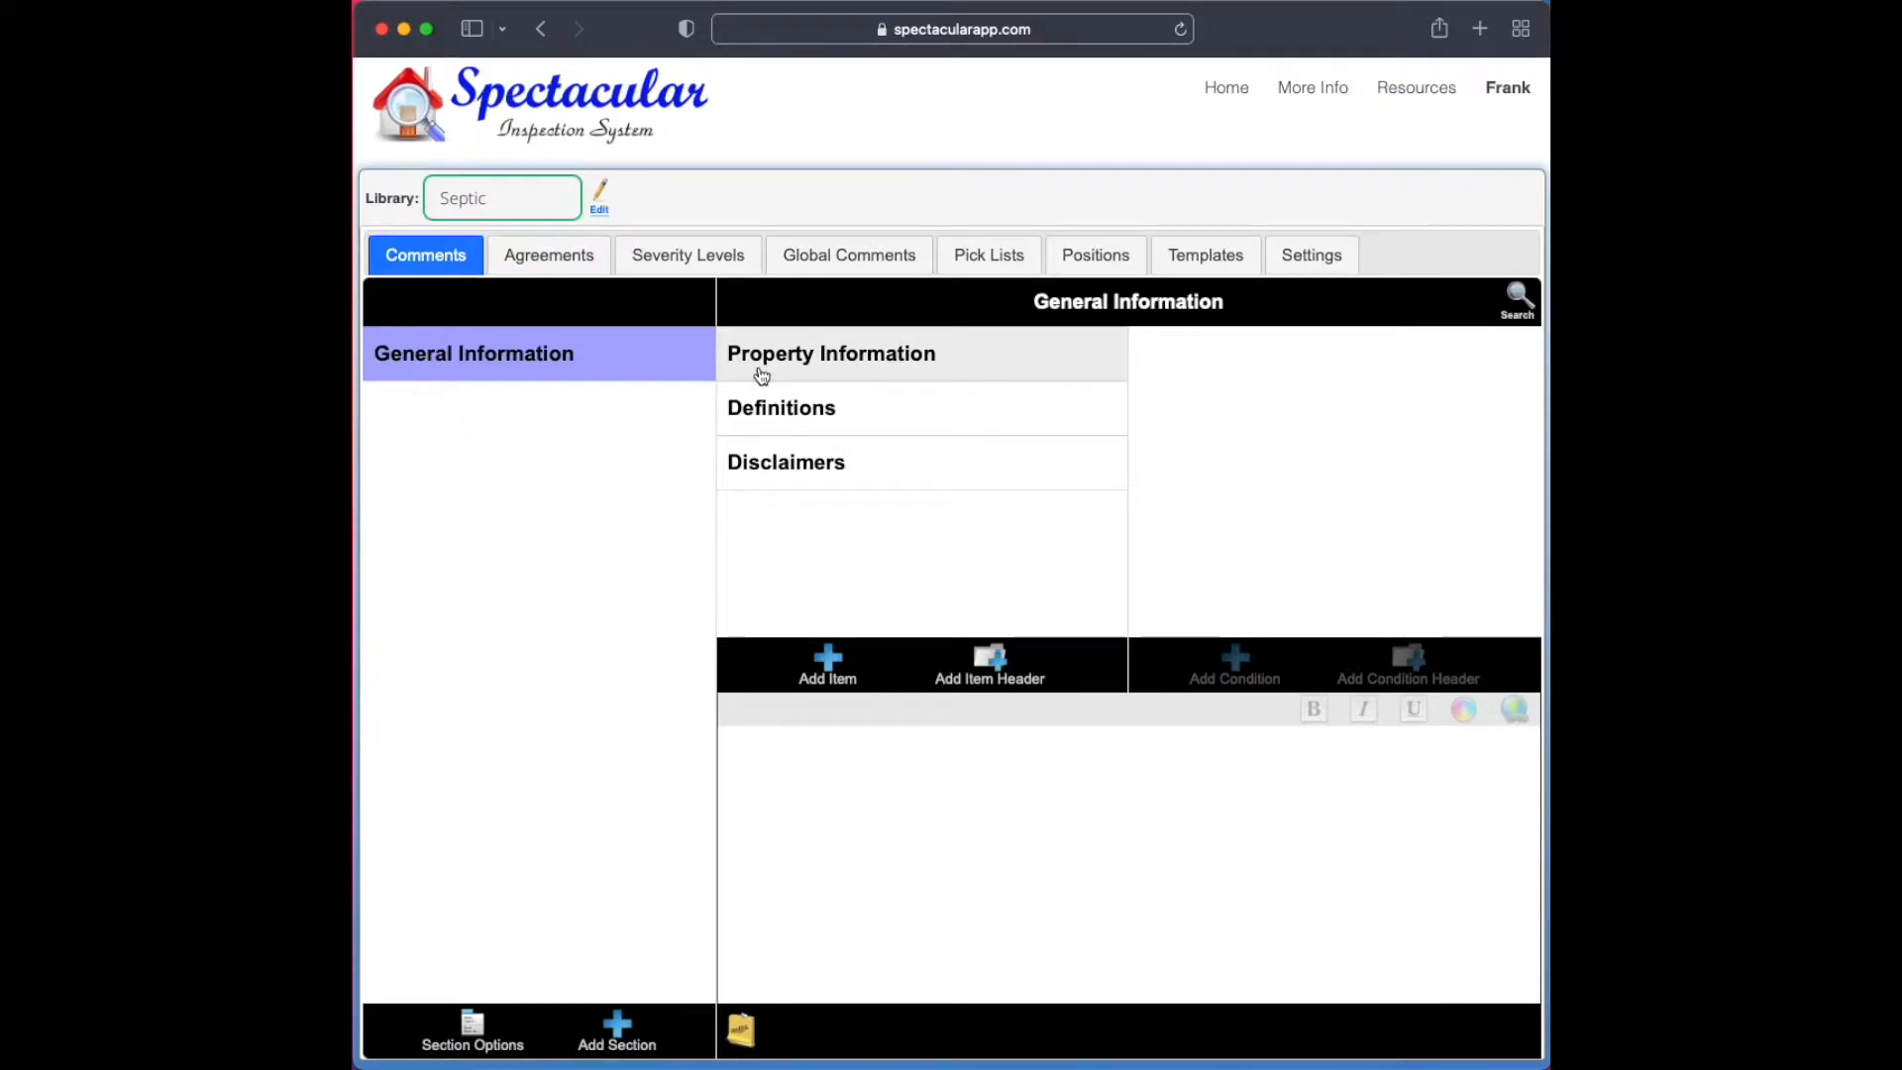
left_click(962, 377)
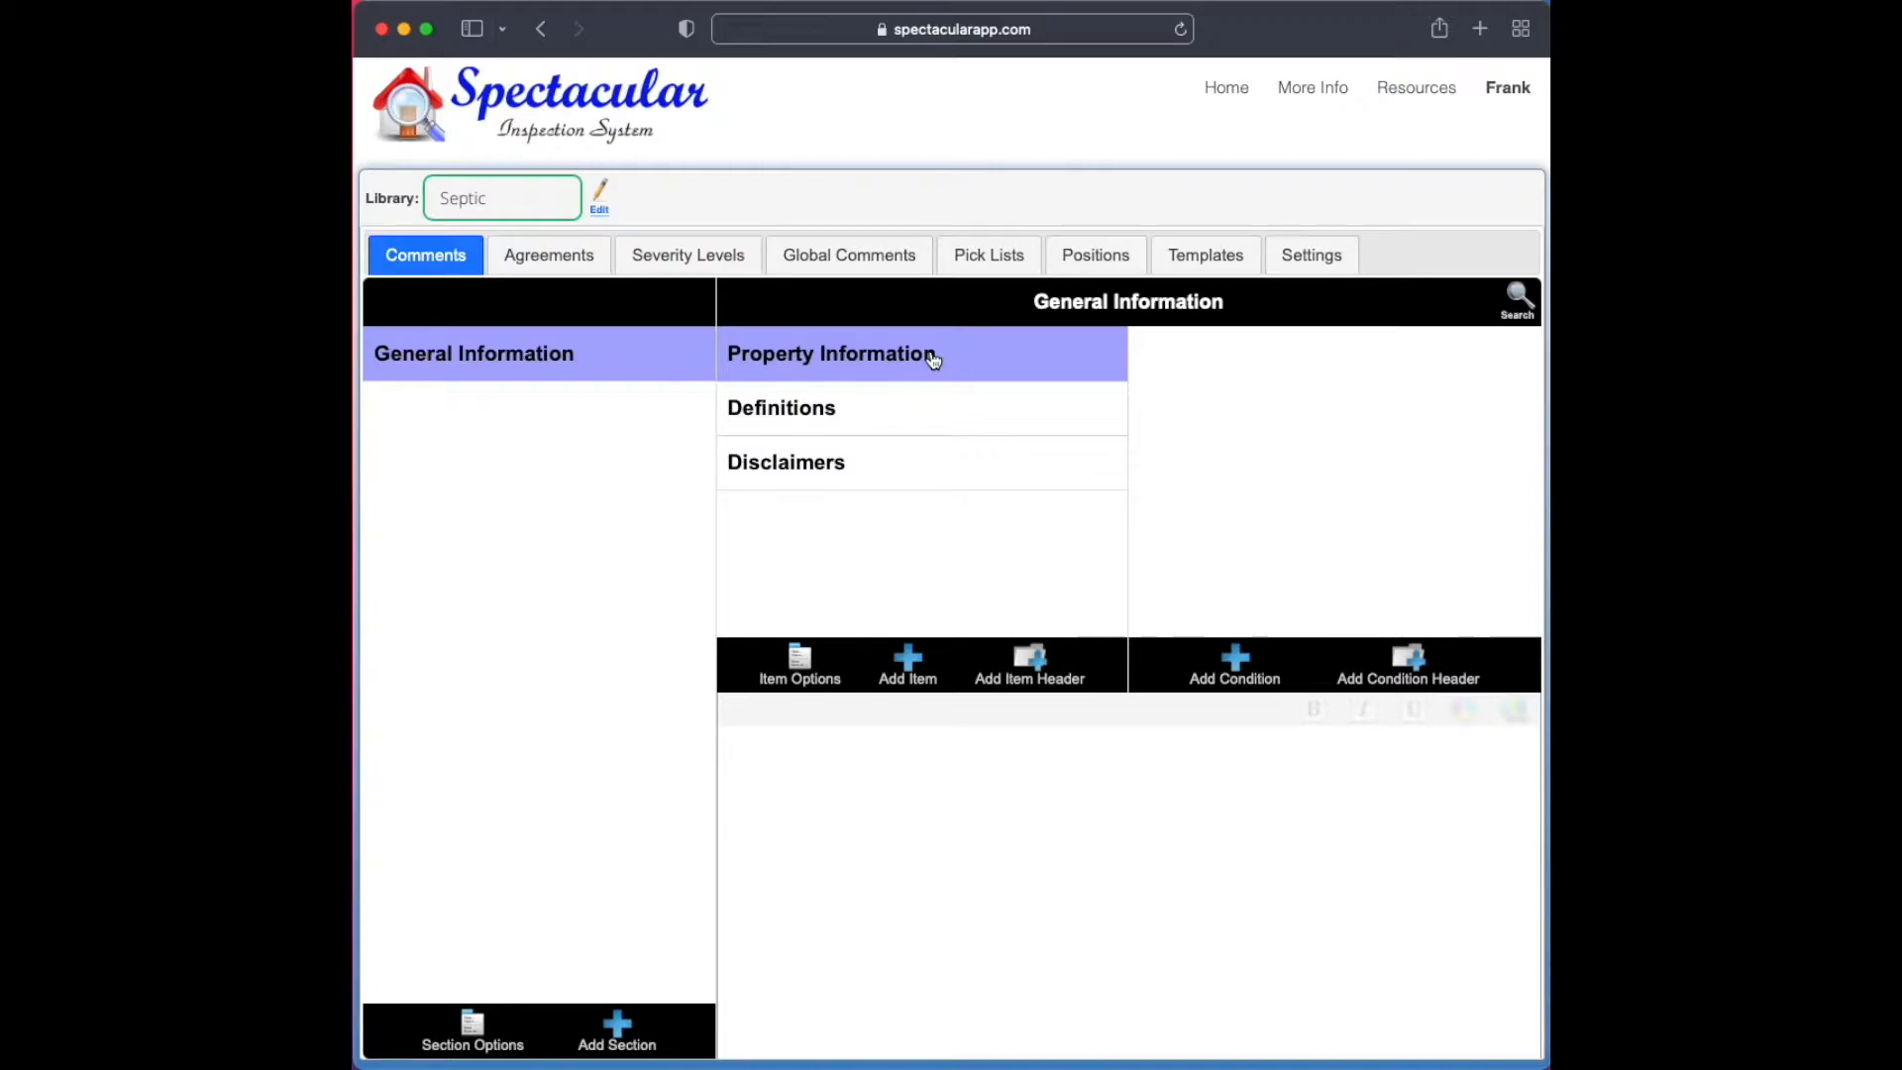
left_click(1246, 669)
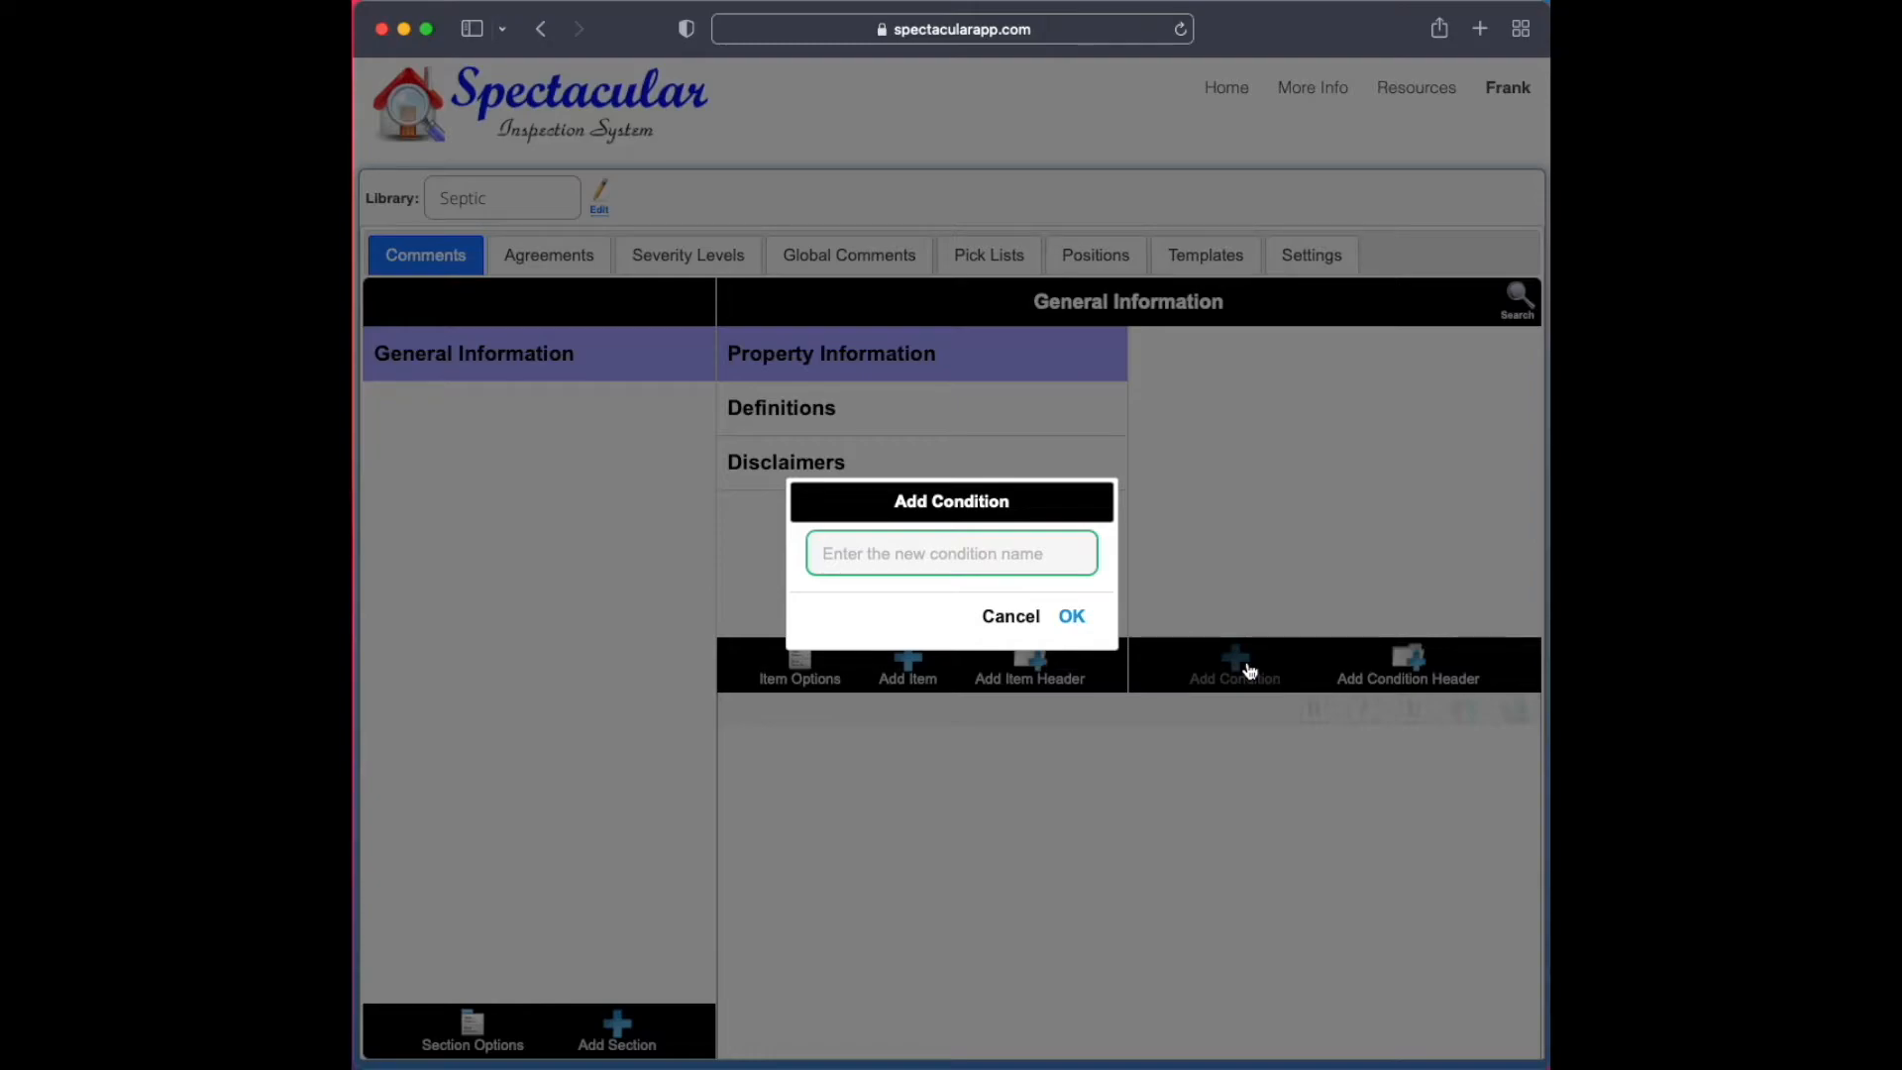
type("S")
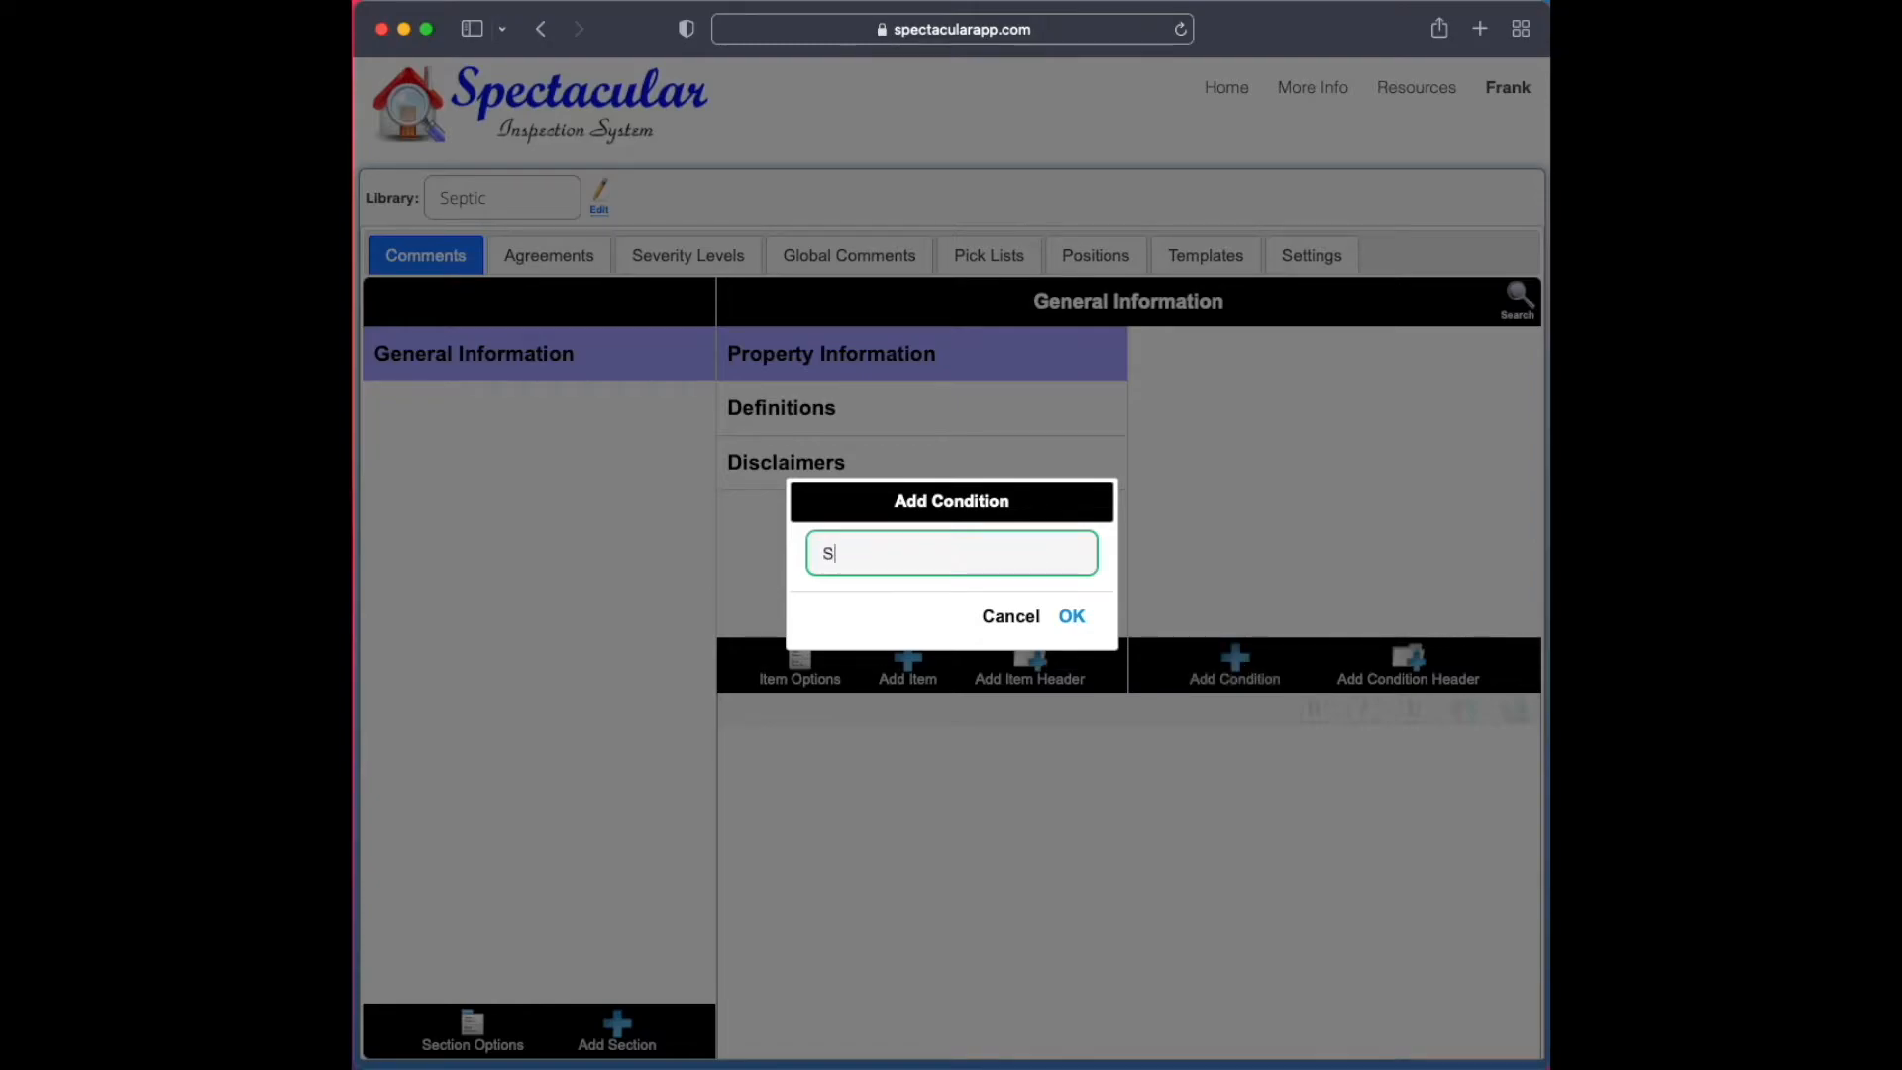
type("quare Footage")
key("Return")
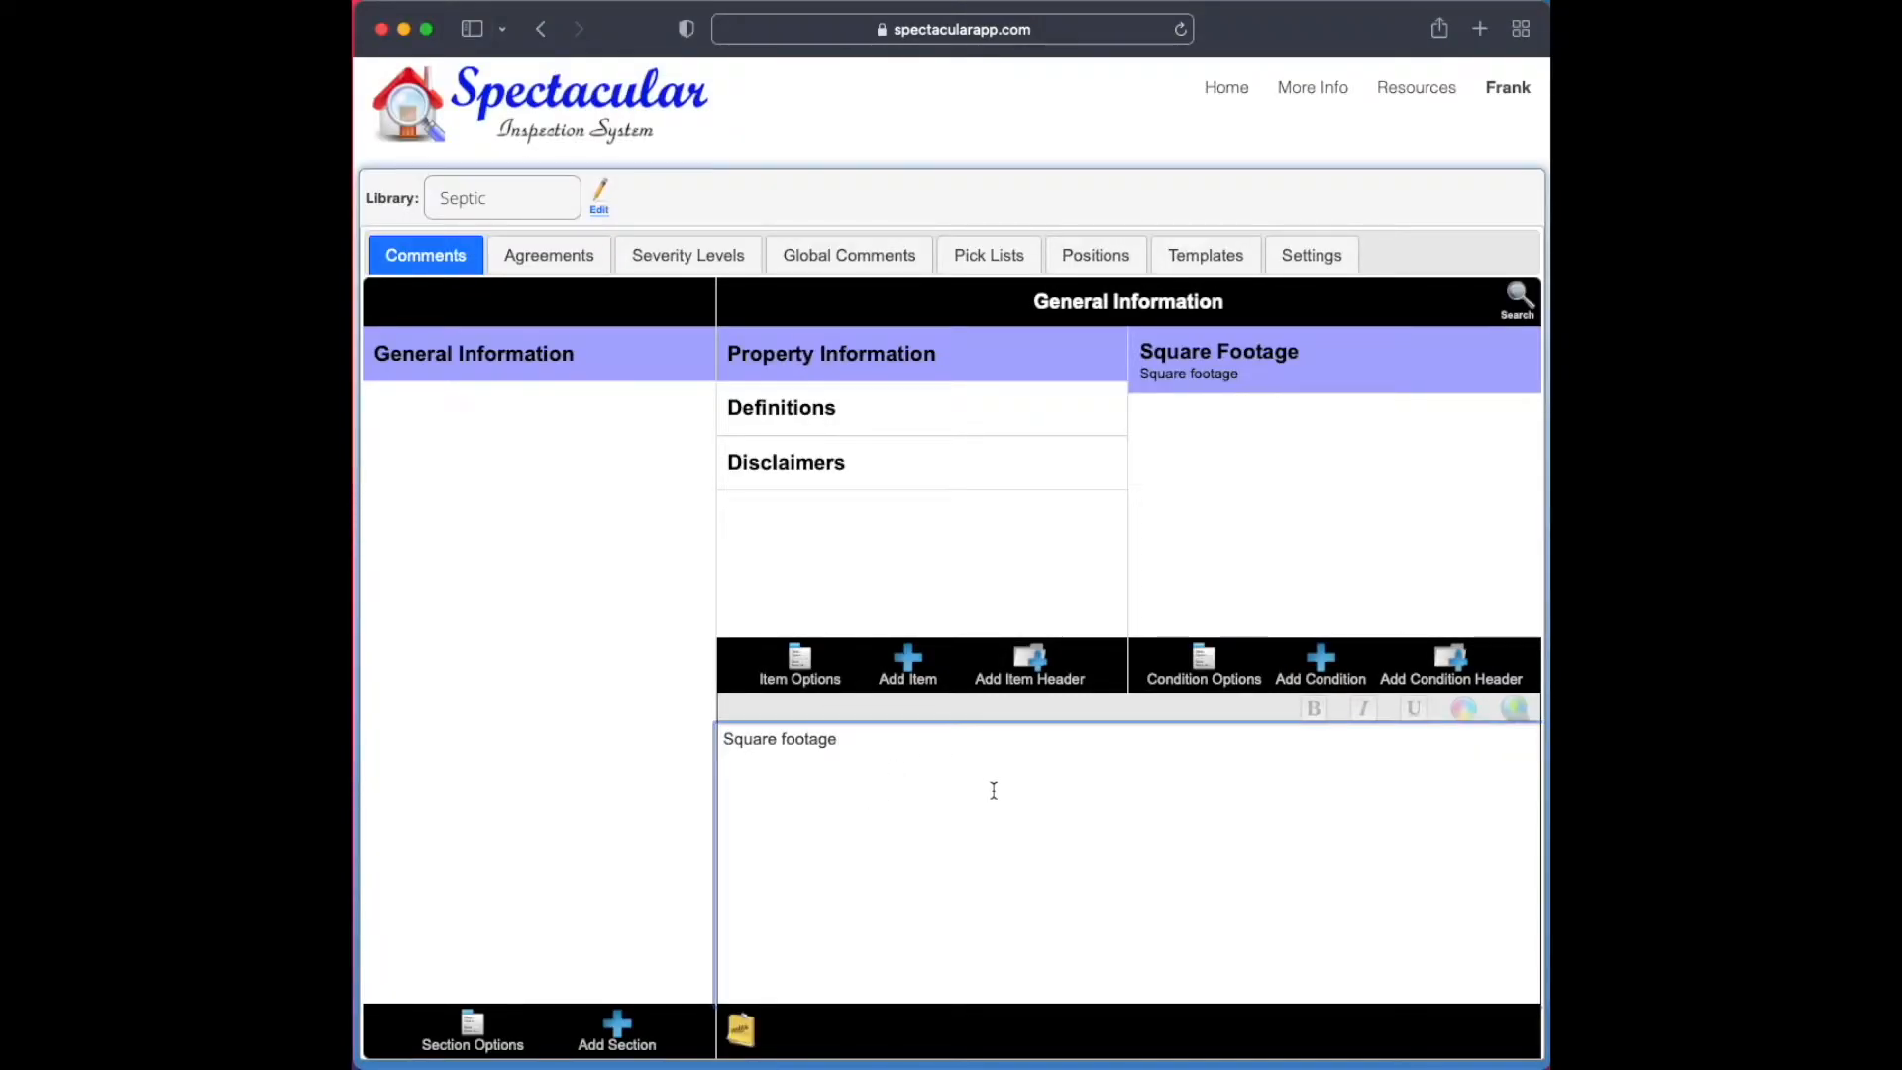
Append a colon and the Fill In token to the Square Footage condition's comment text
type(":")
left_click(745, 1032)
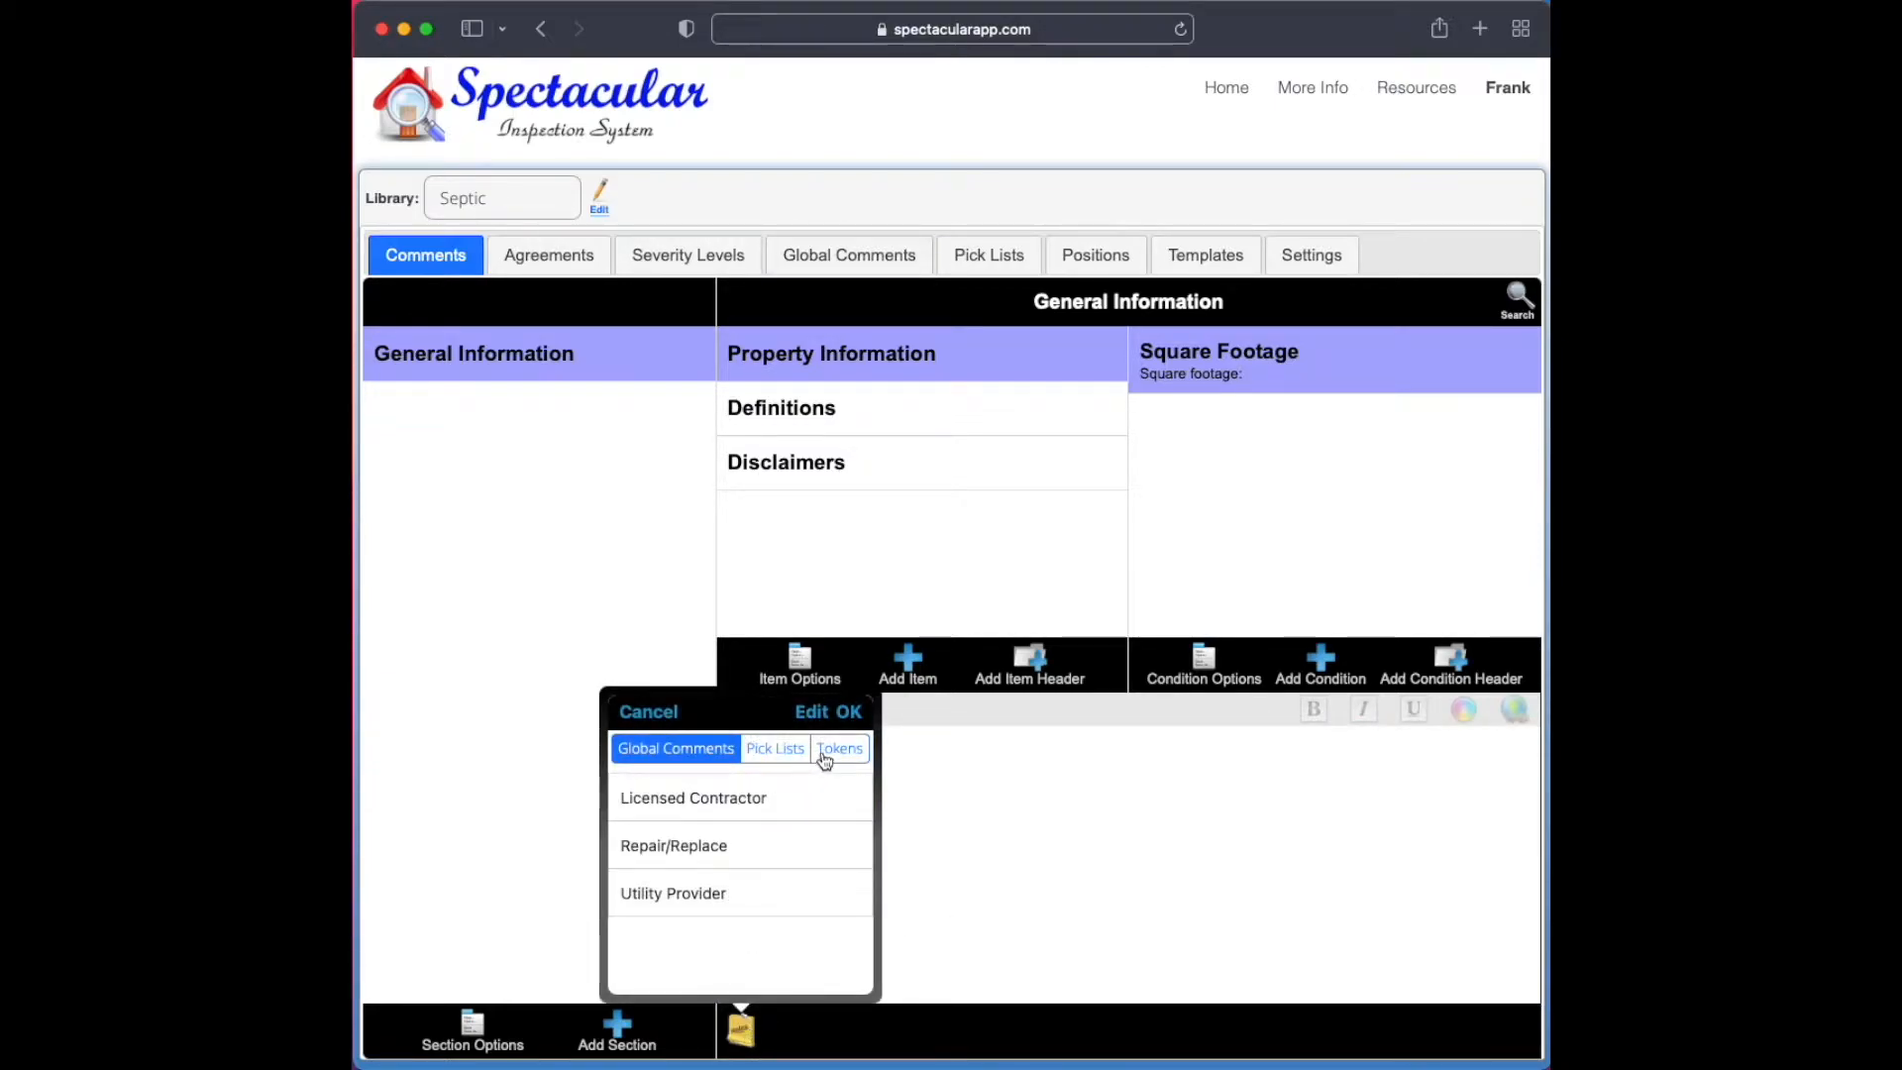
left_click(828, 753)
left_click(700, 799)
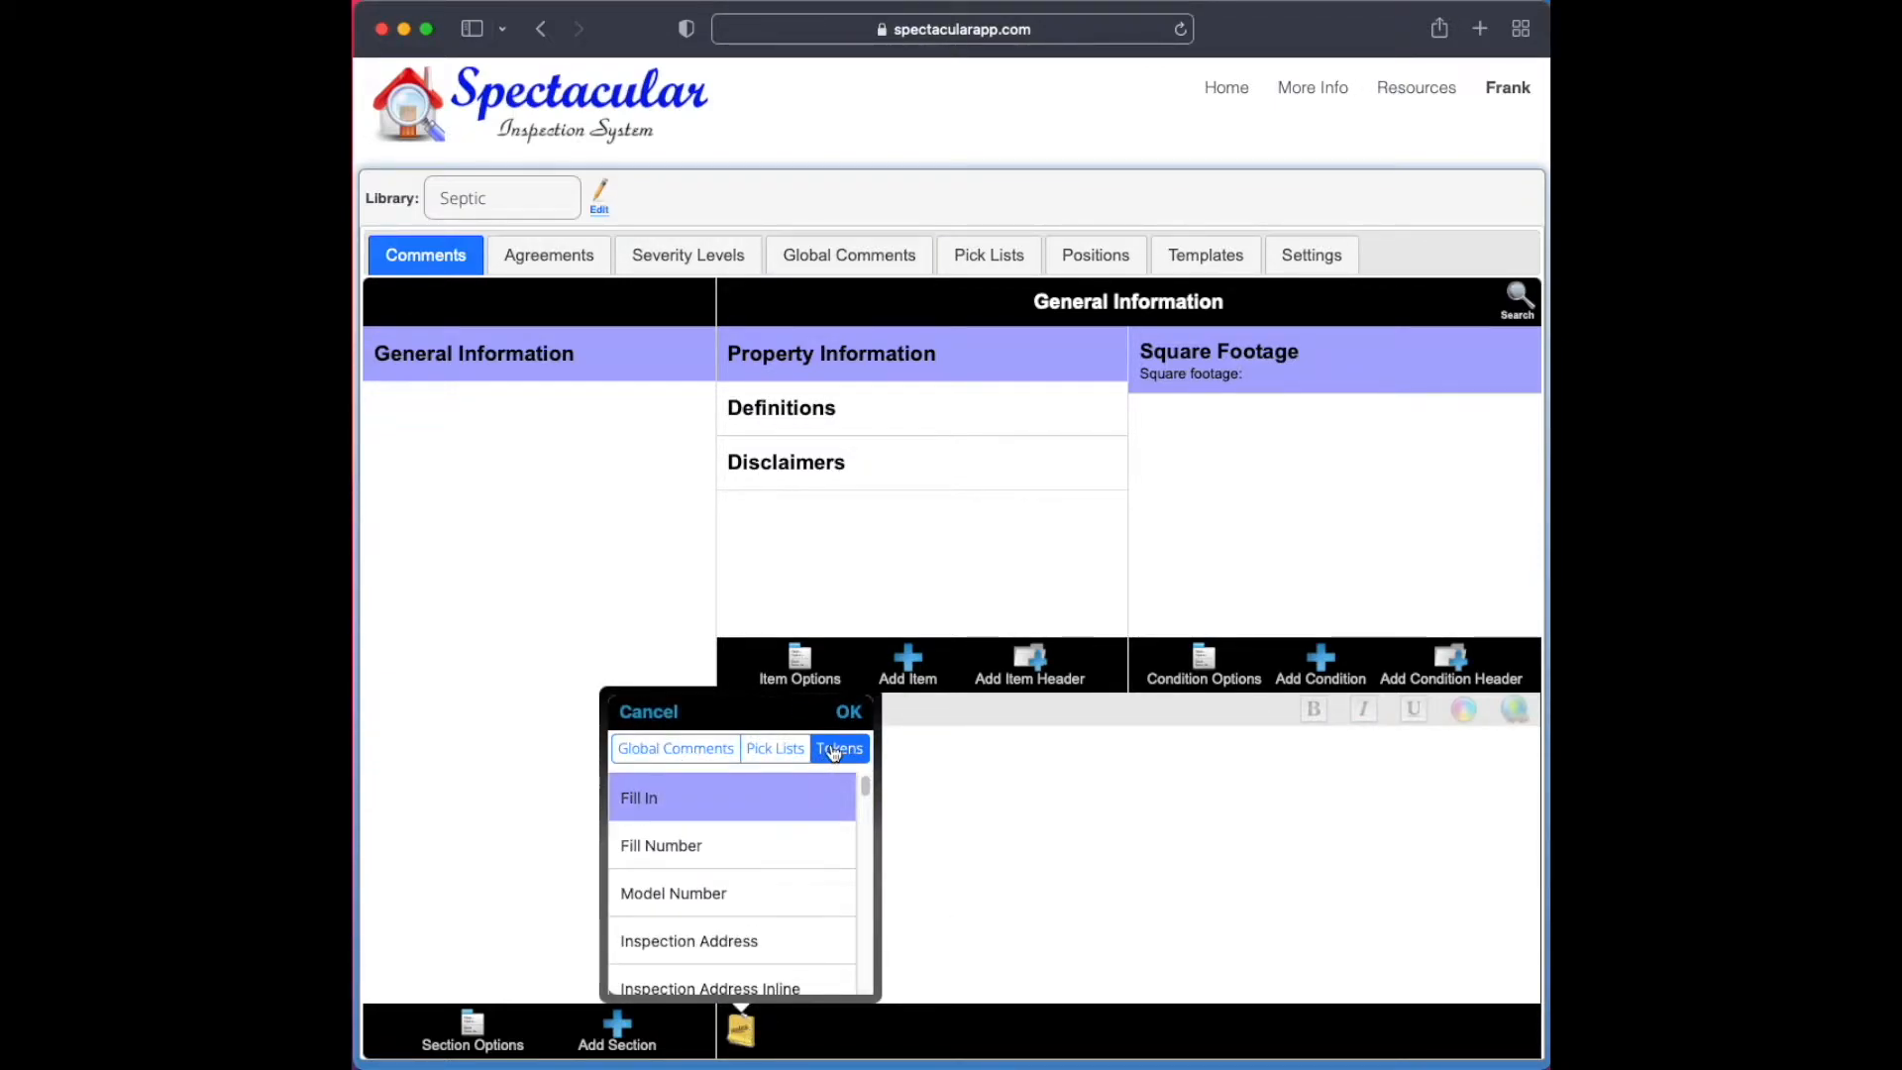
left_click(848, 712)
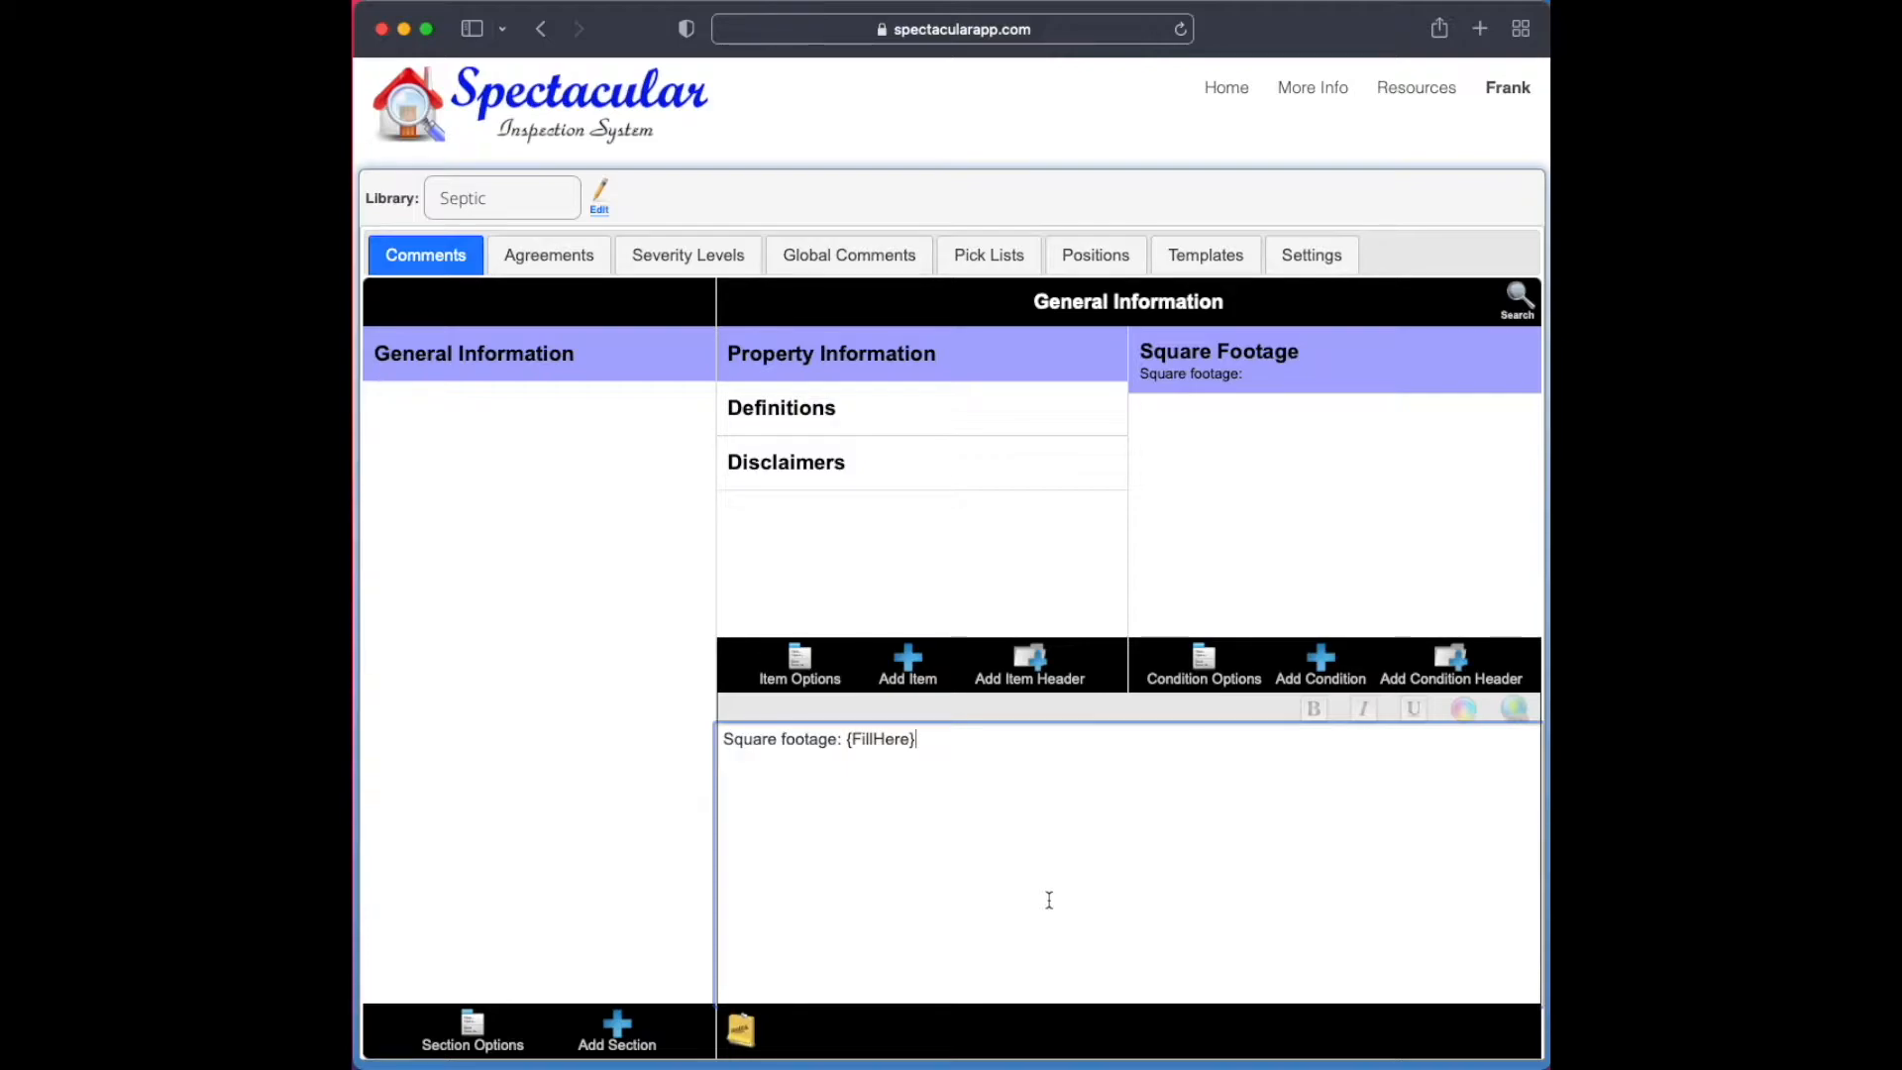
Capitalize "Footage" in the Square Footage condition's comment text and save the comment
left_click(782, 743)
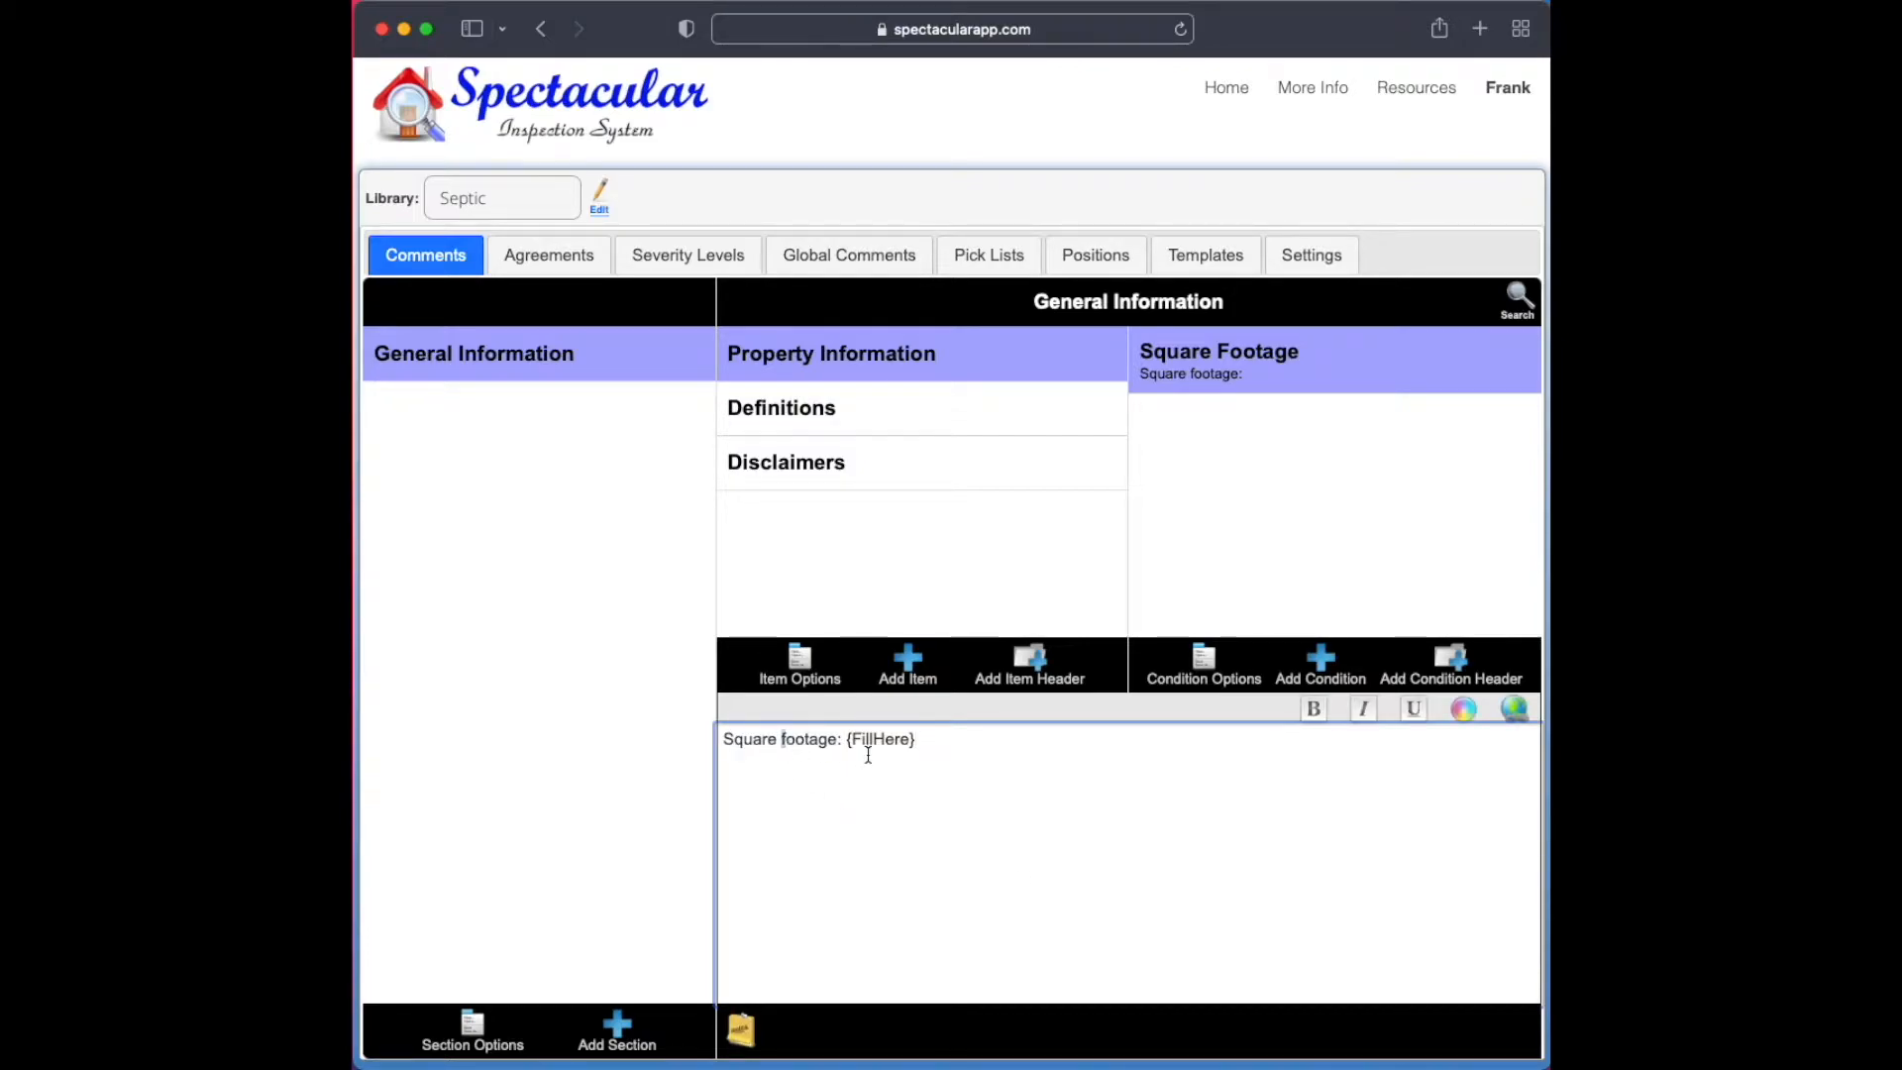
type("DF")
key("BackSpace")
key("BackSpace")
type("F")
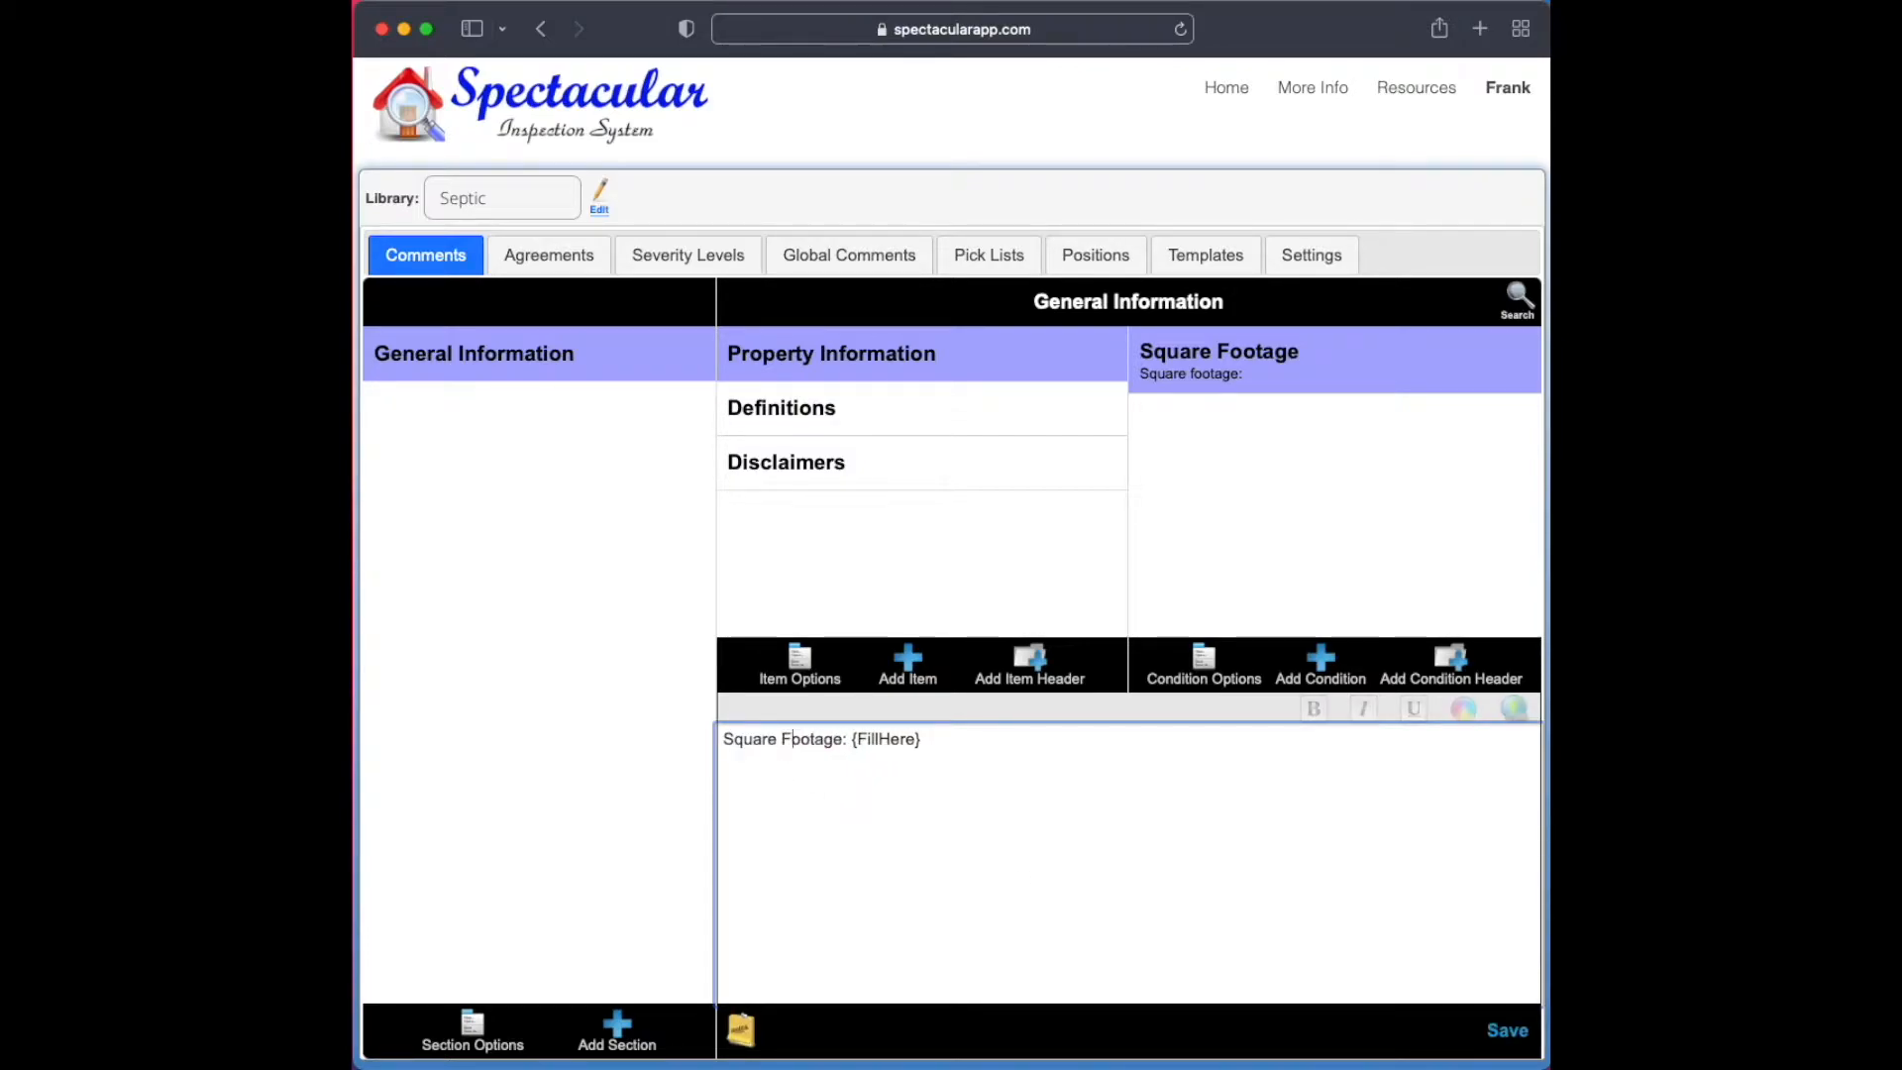
left_click(1507, 1030)
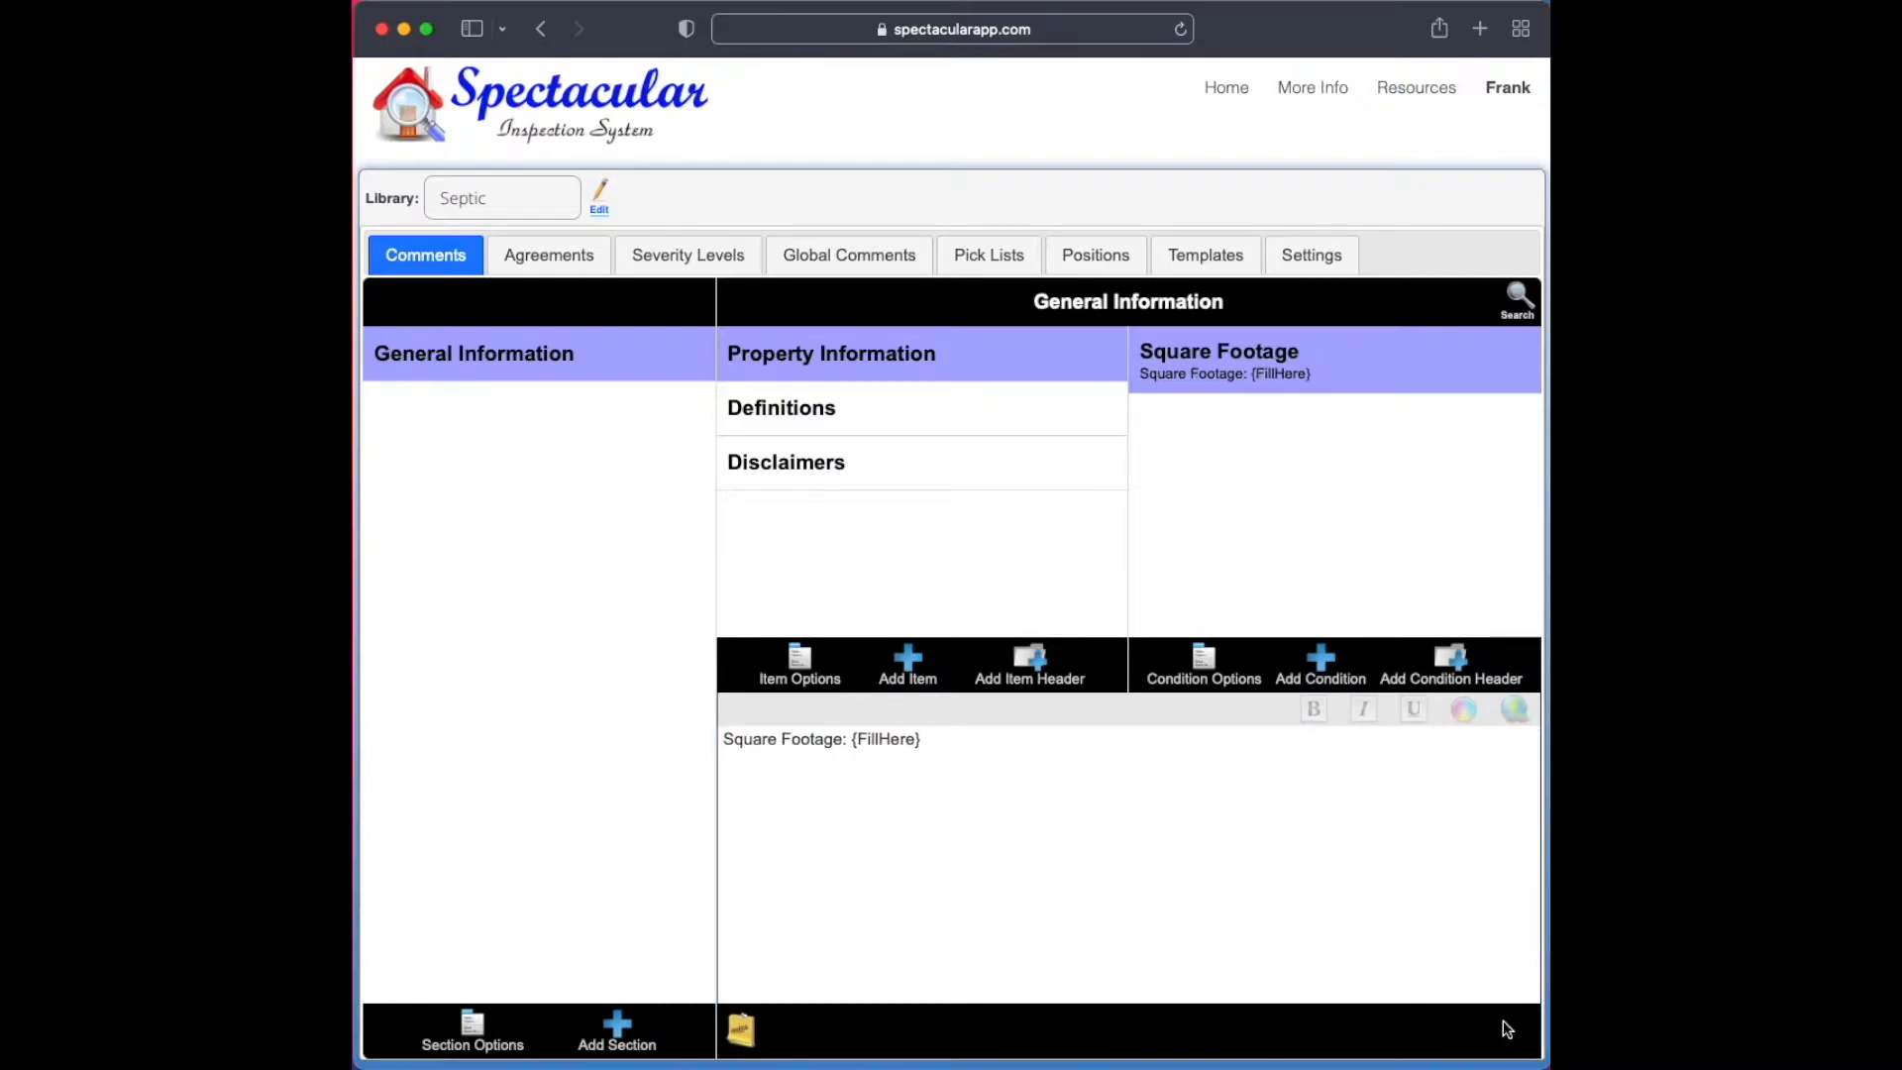
Replace the {FillHere} token in the Square Footage comment with the Fill Number token and save the comment
left_click(894, 745)
double_click(894, 745)
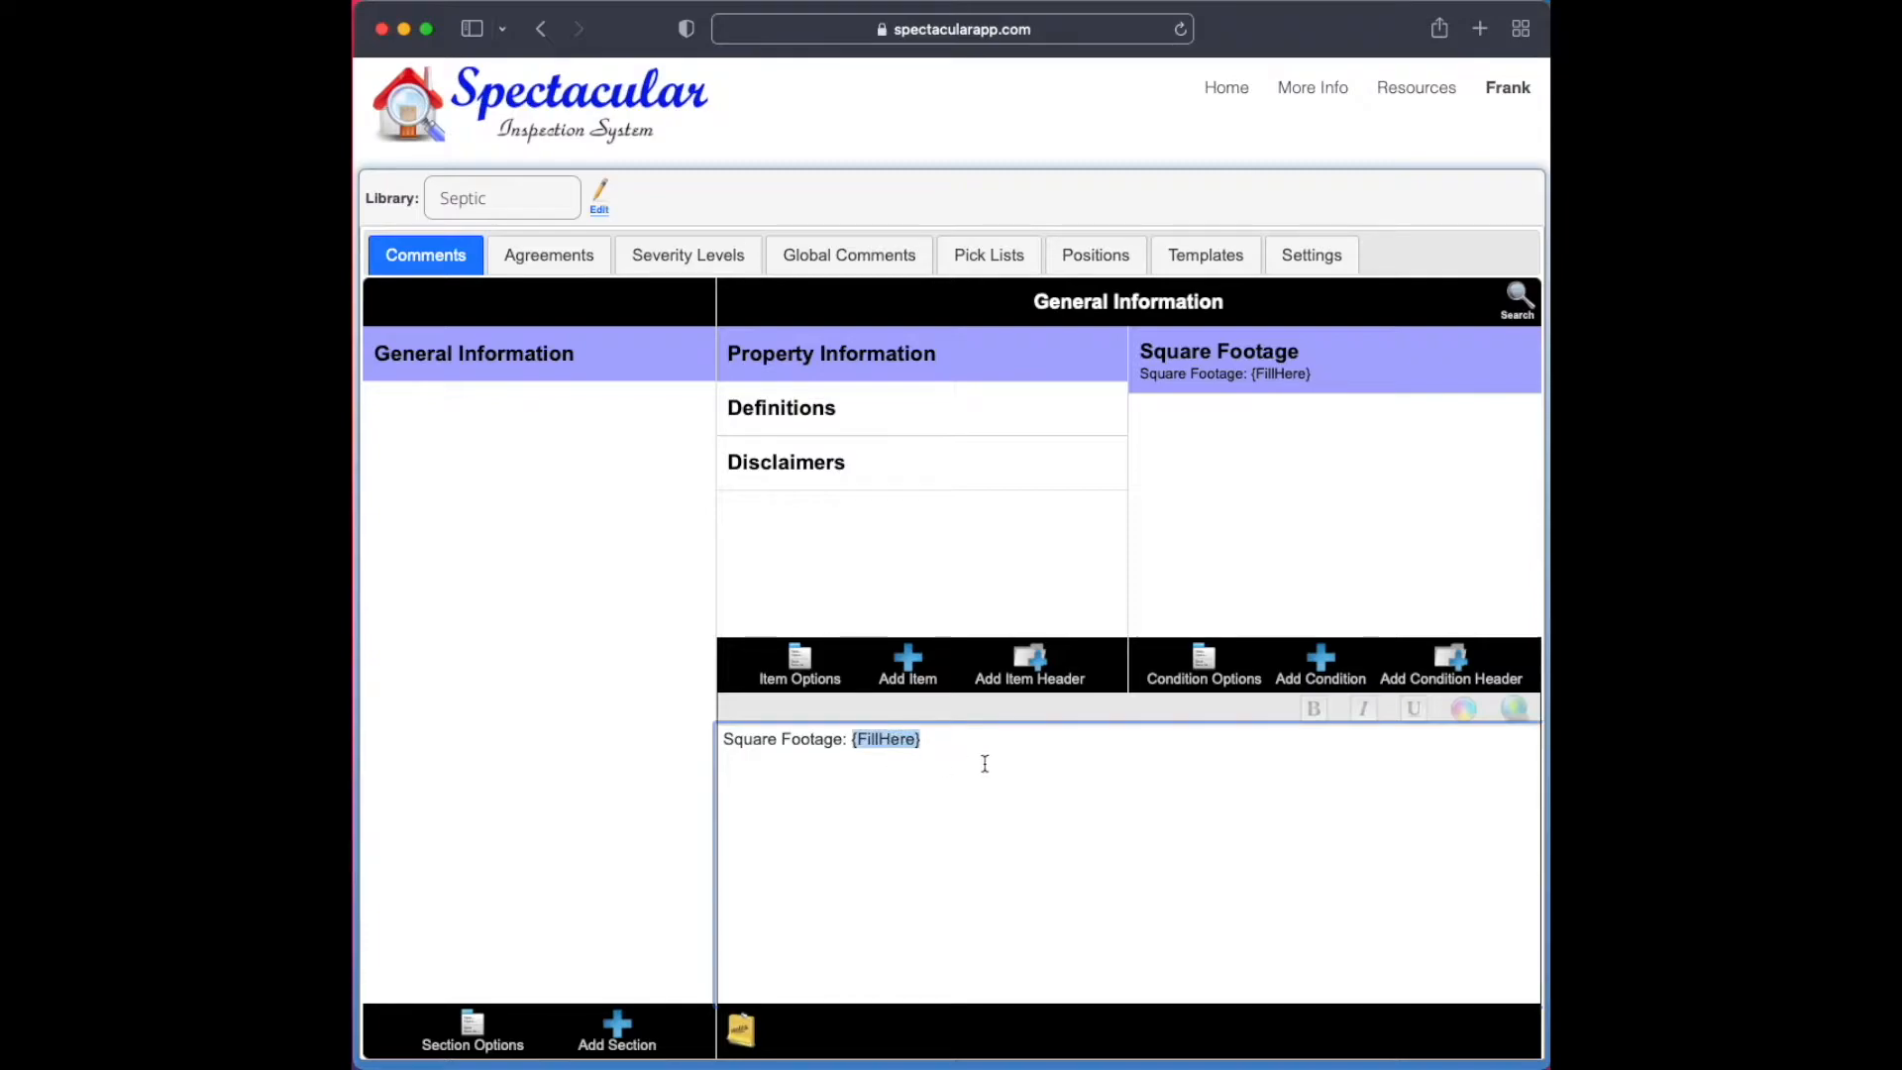
key("BackSpace")
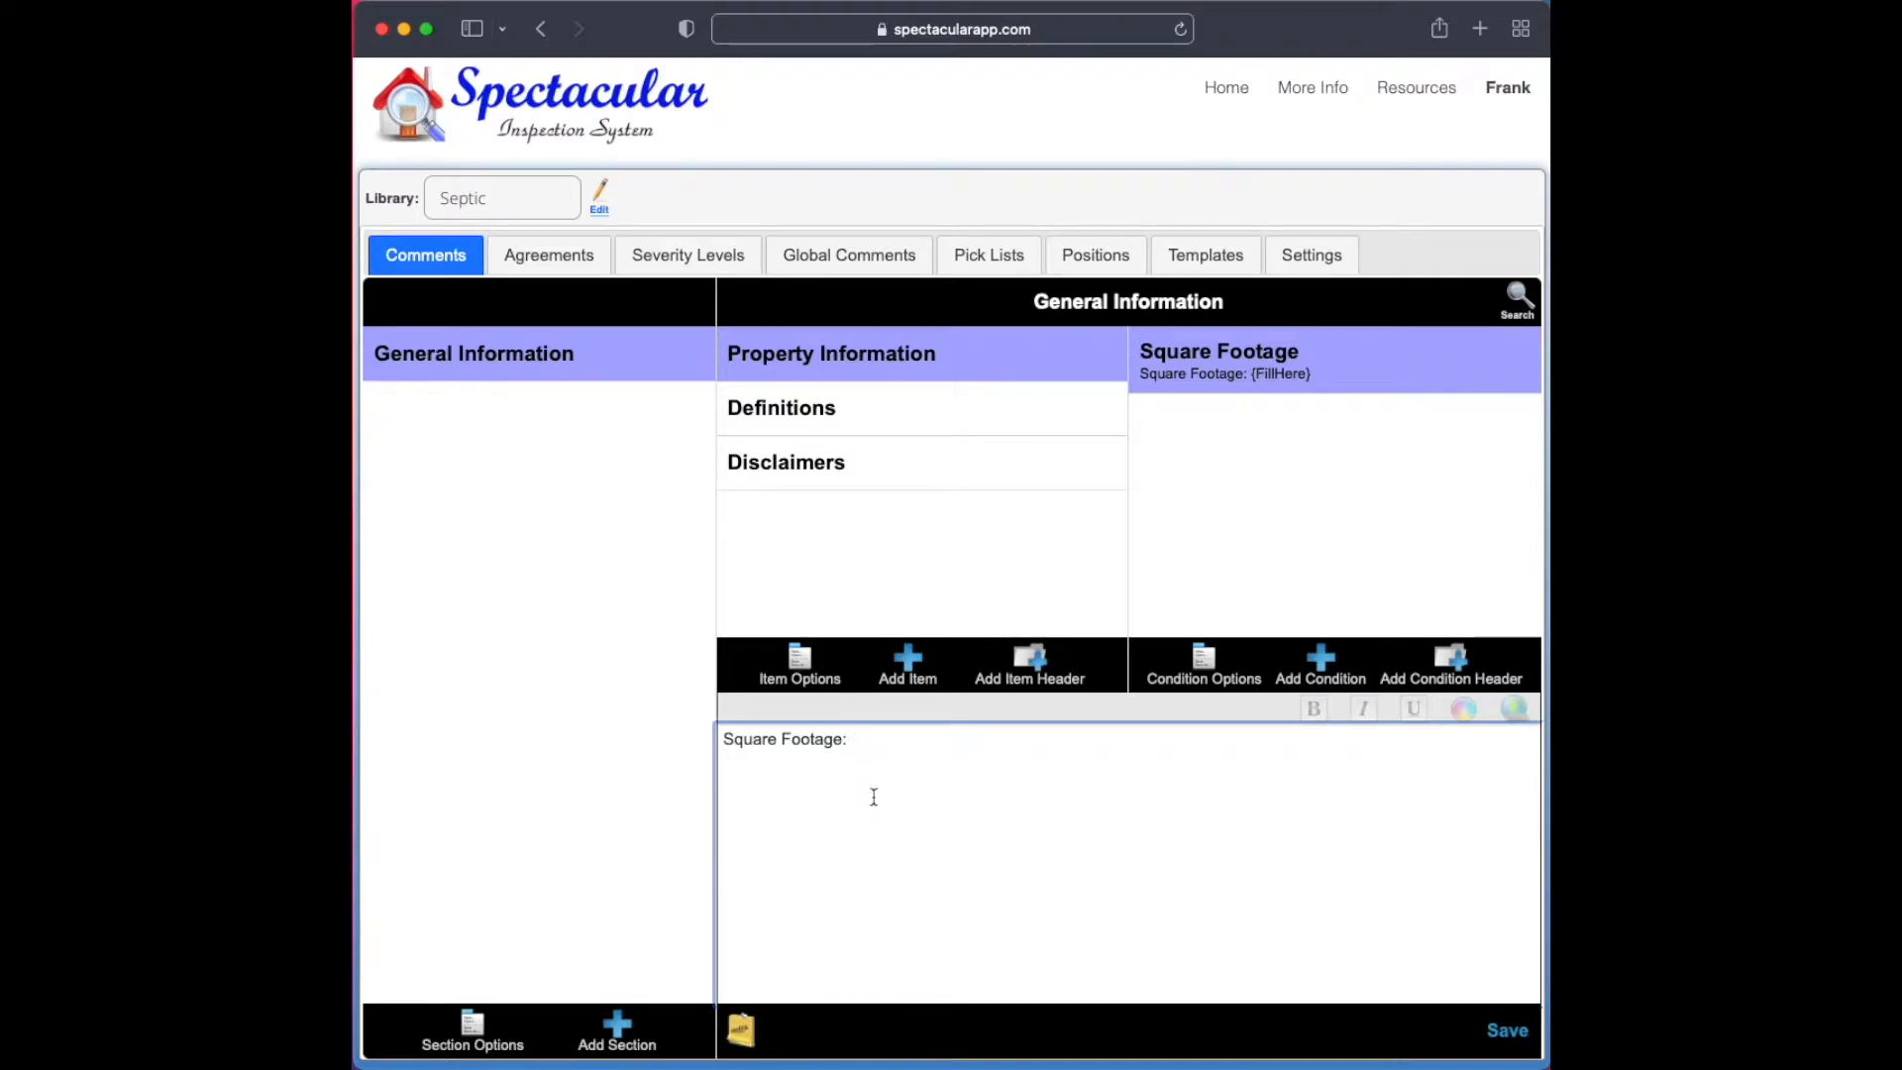
left_click(741, 1031)
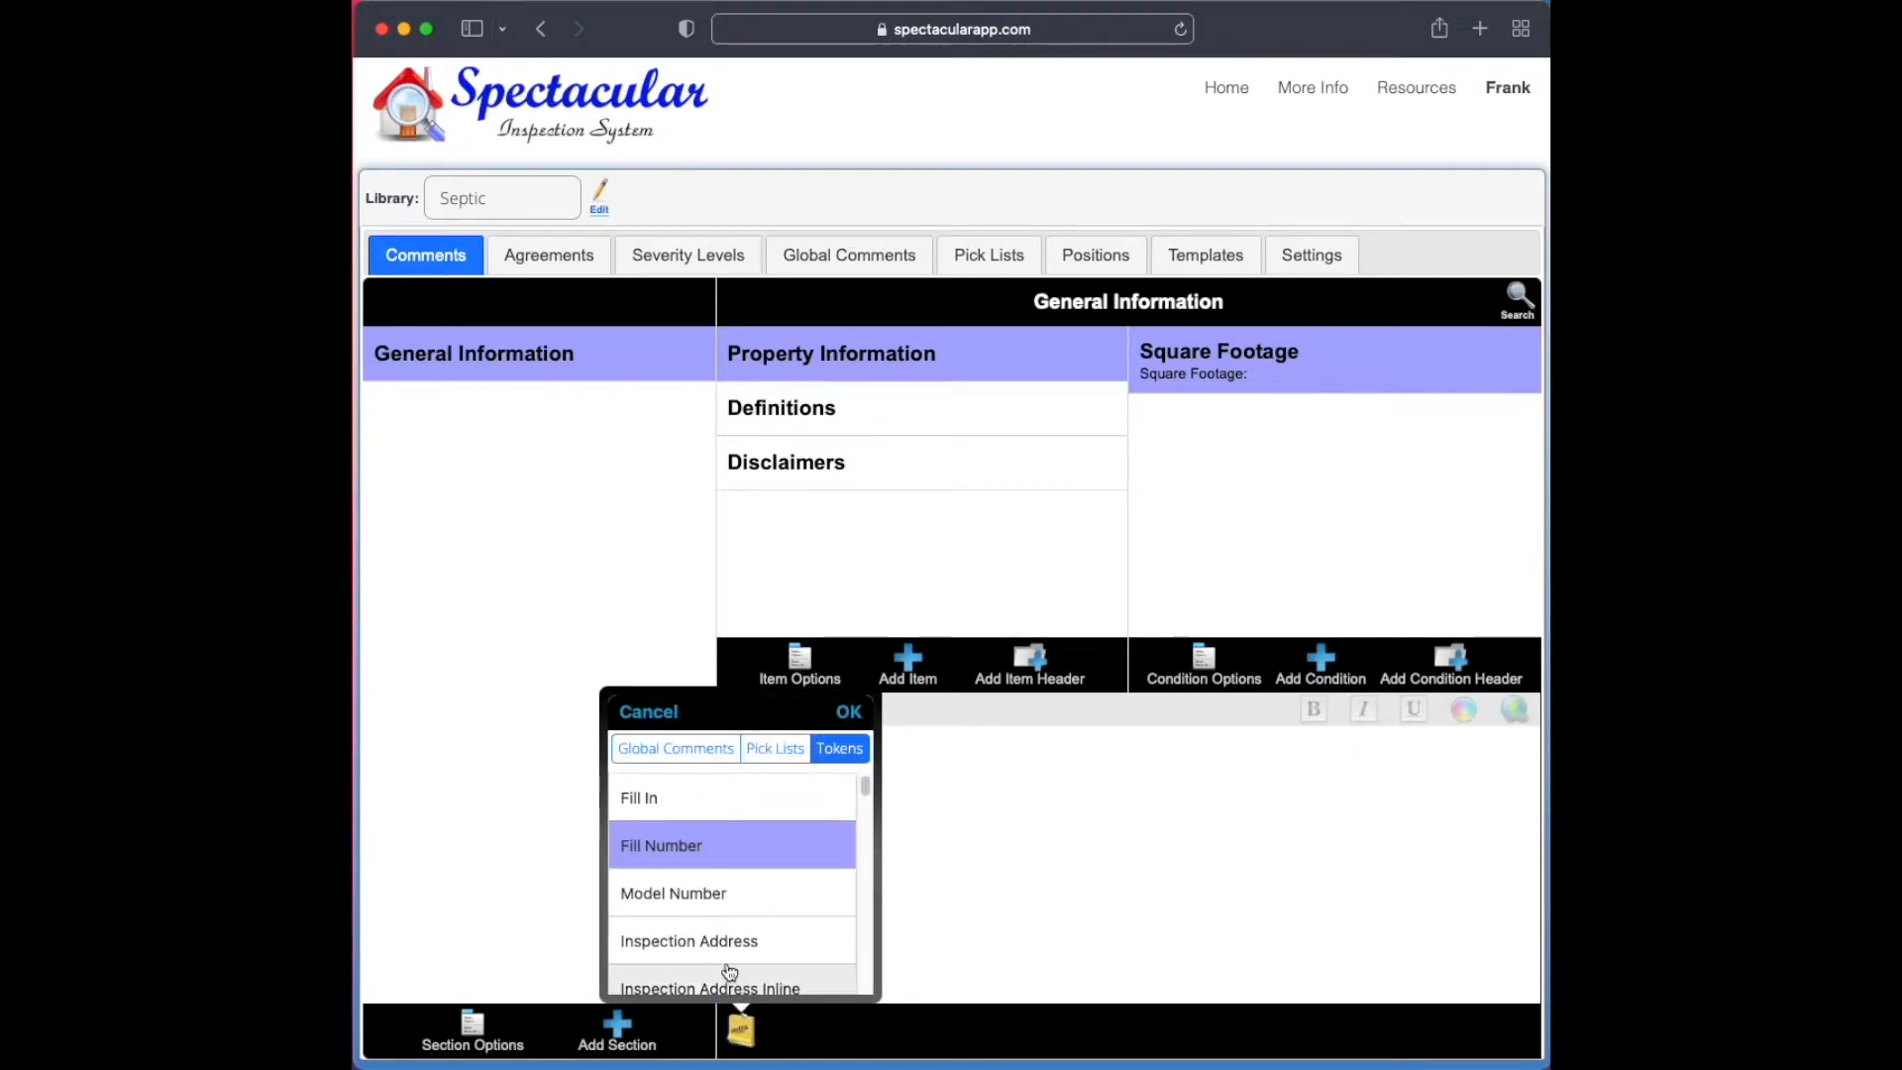
left_click(703, 860)
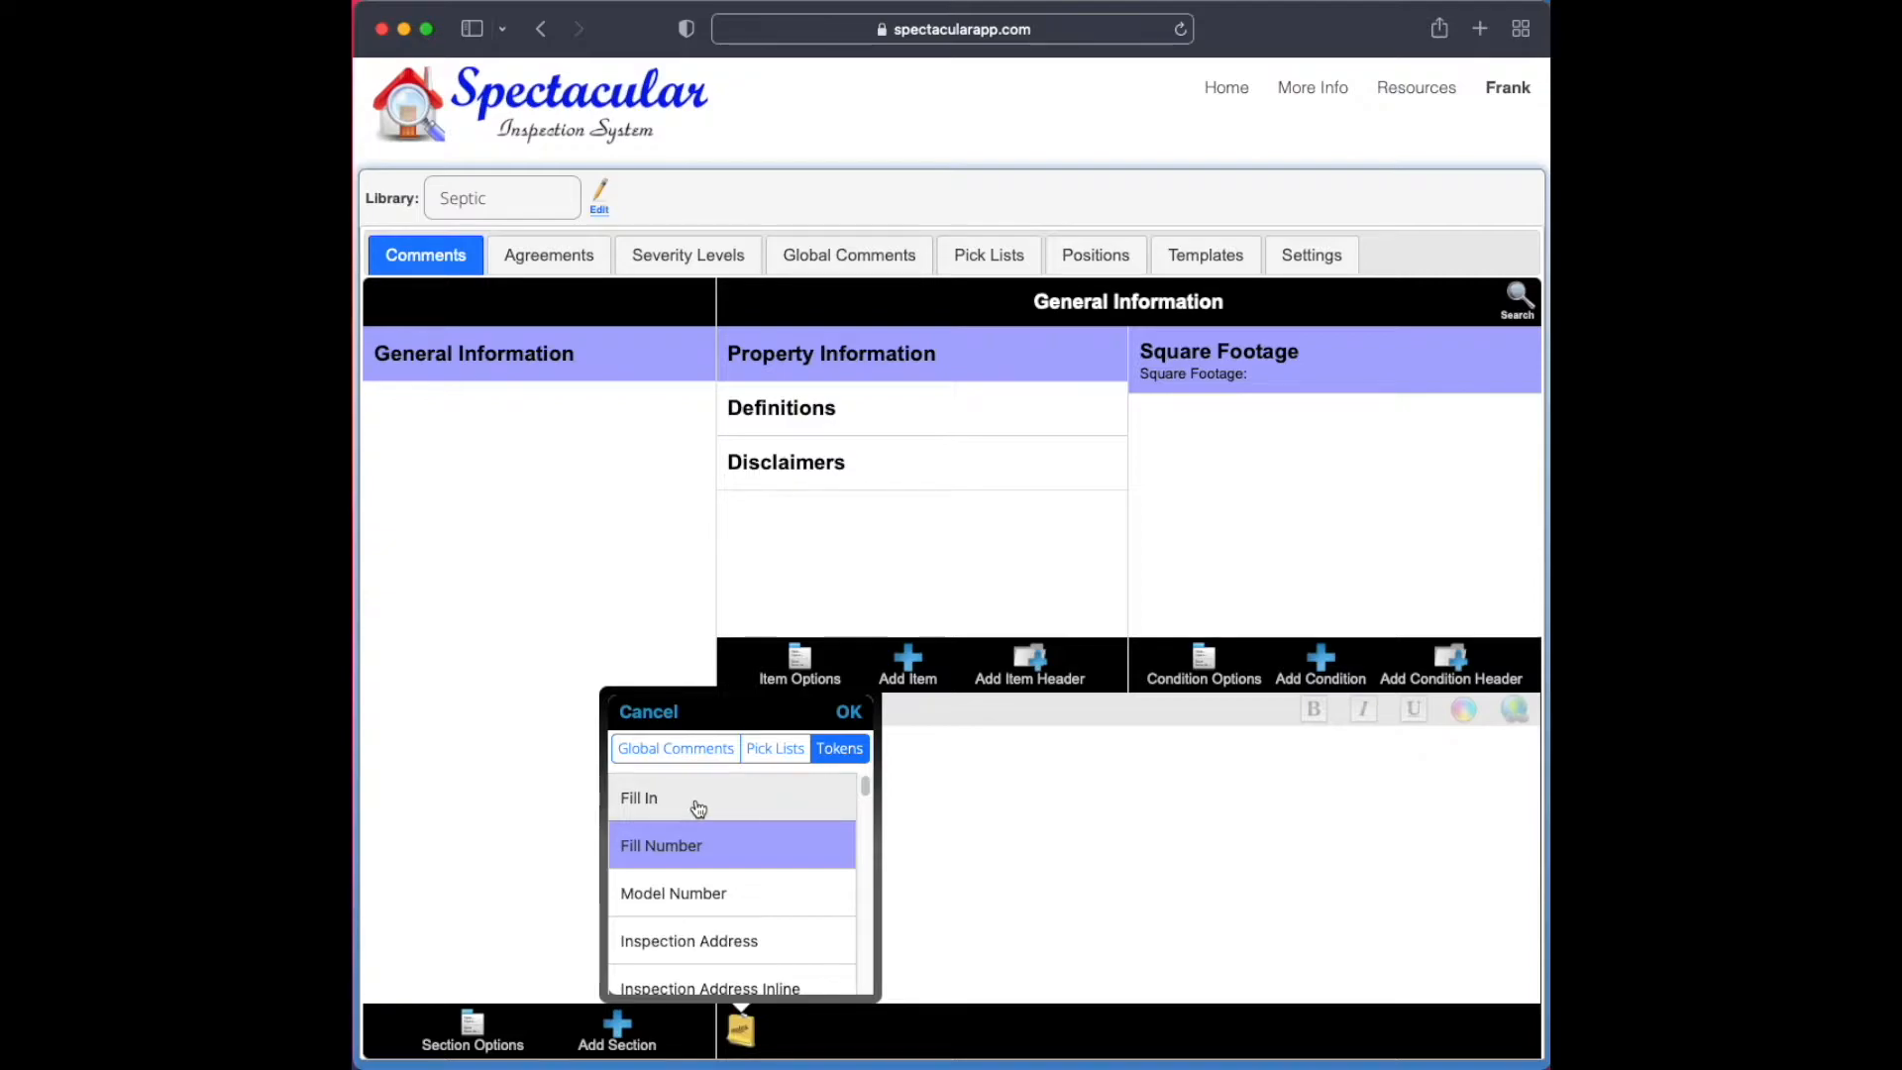
left_click(849, 713)
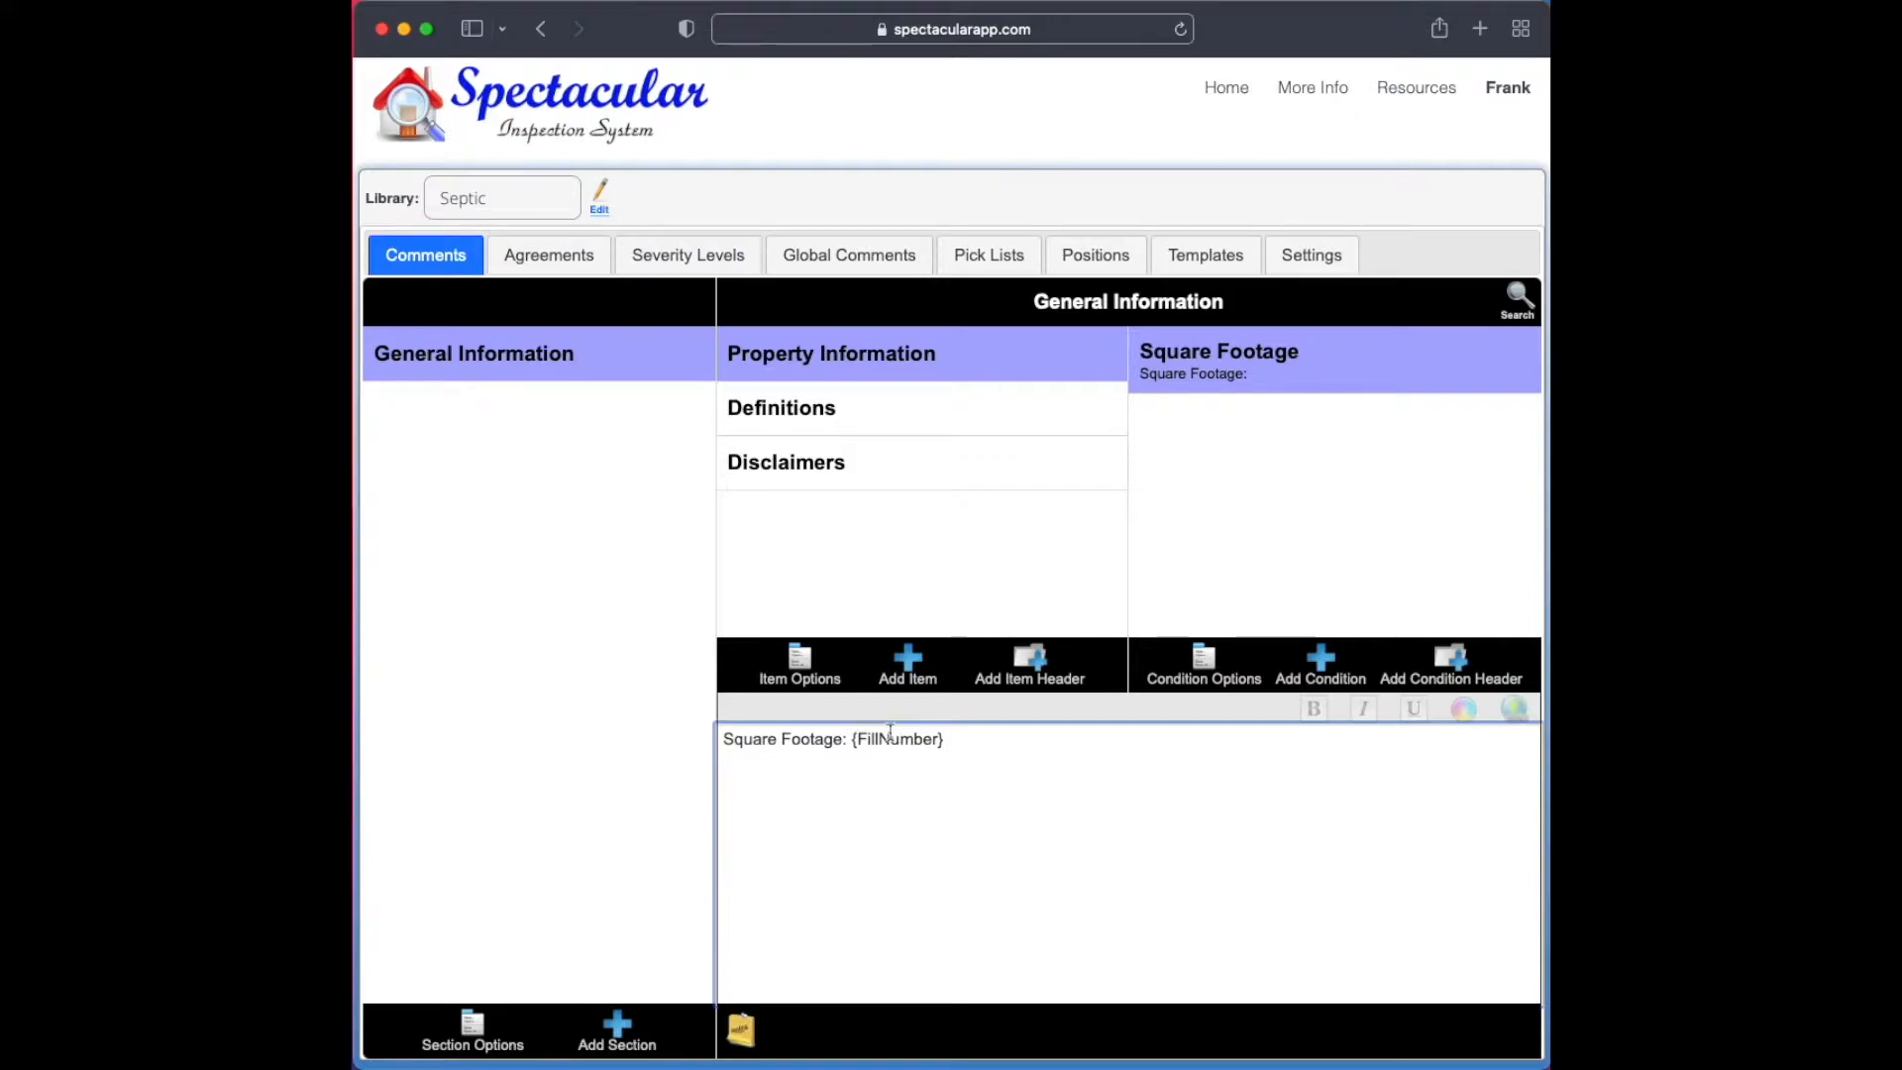
left_click(1507, 1032)
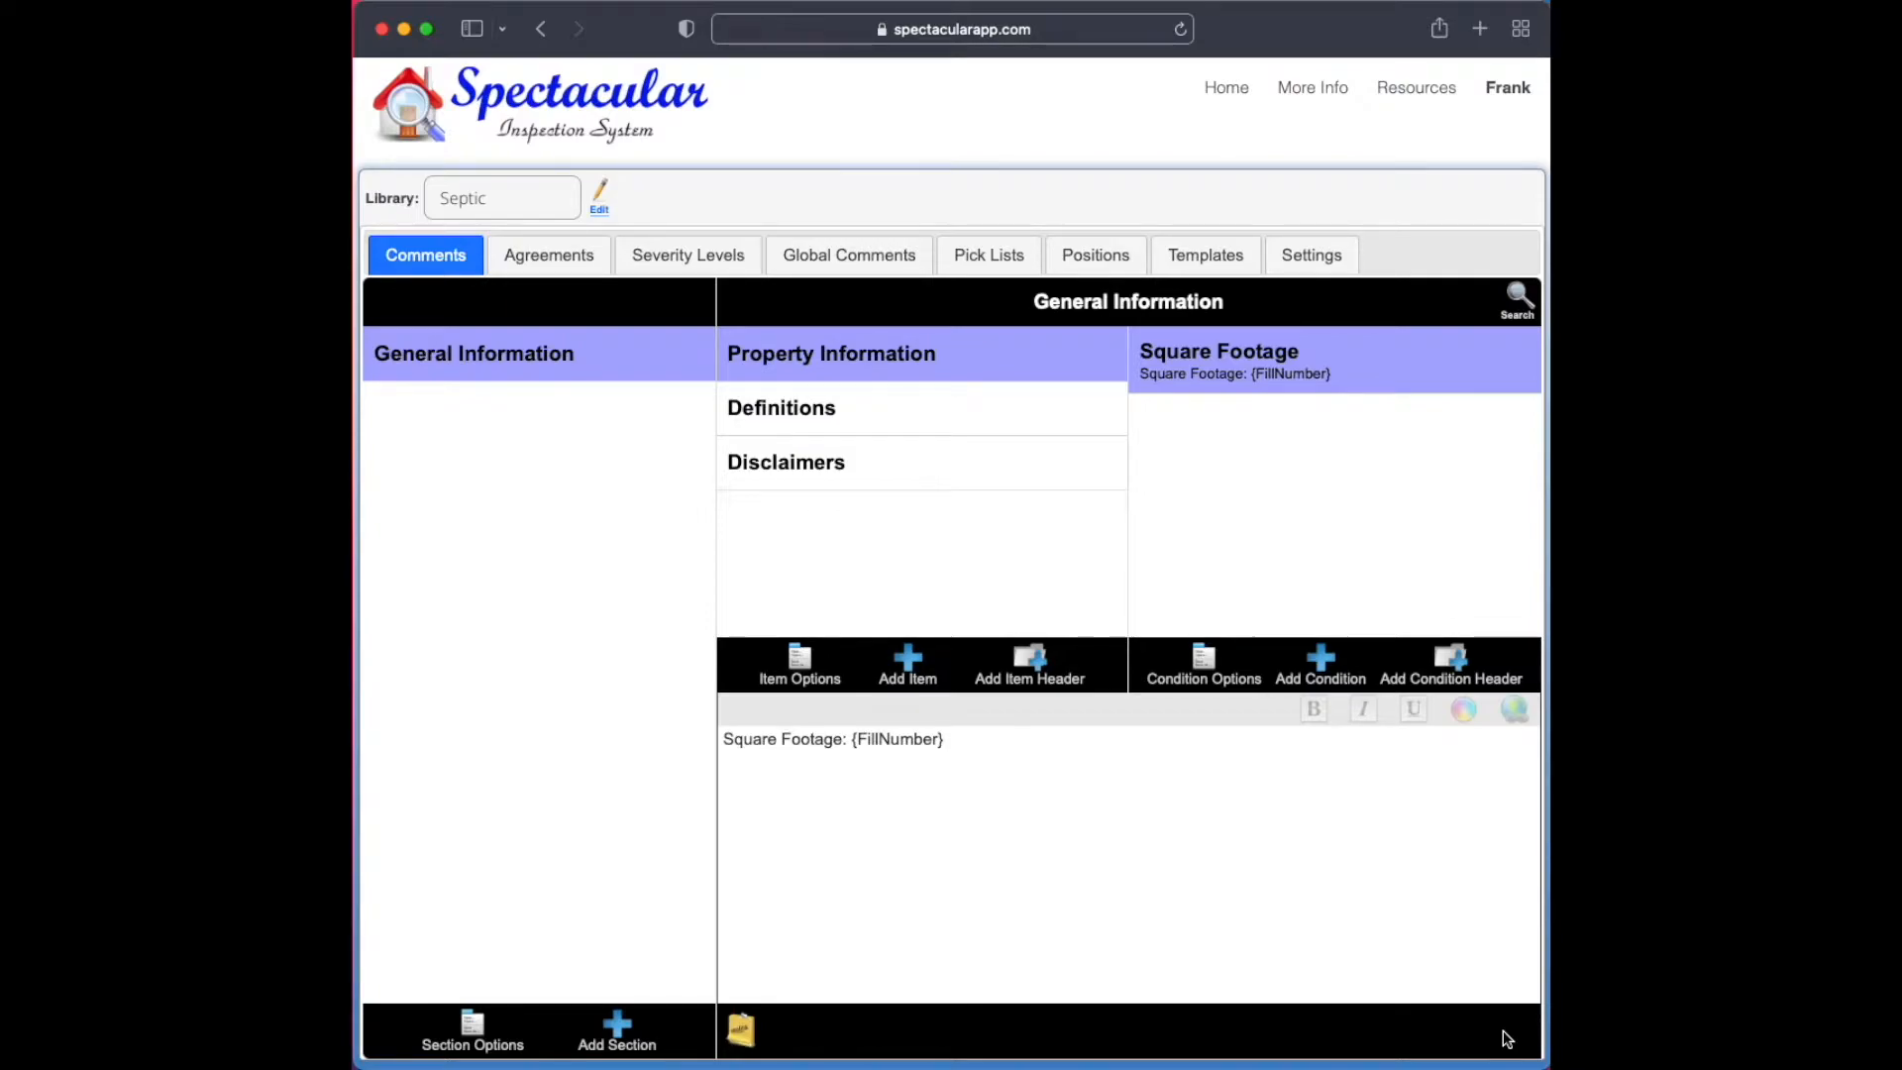
Color the words "Square Footage" in the comment gray (#808080), save, and reload the Property Information conditions to check the formatting
left_click_drag(841, 739, 722, 740)
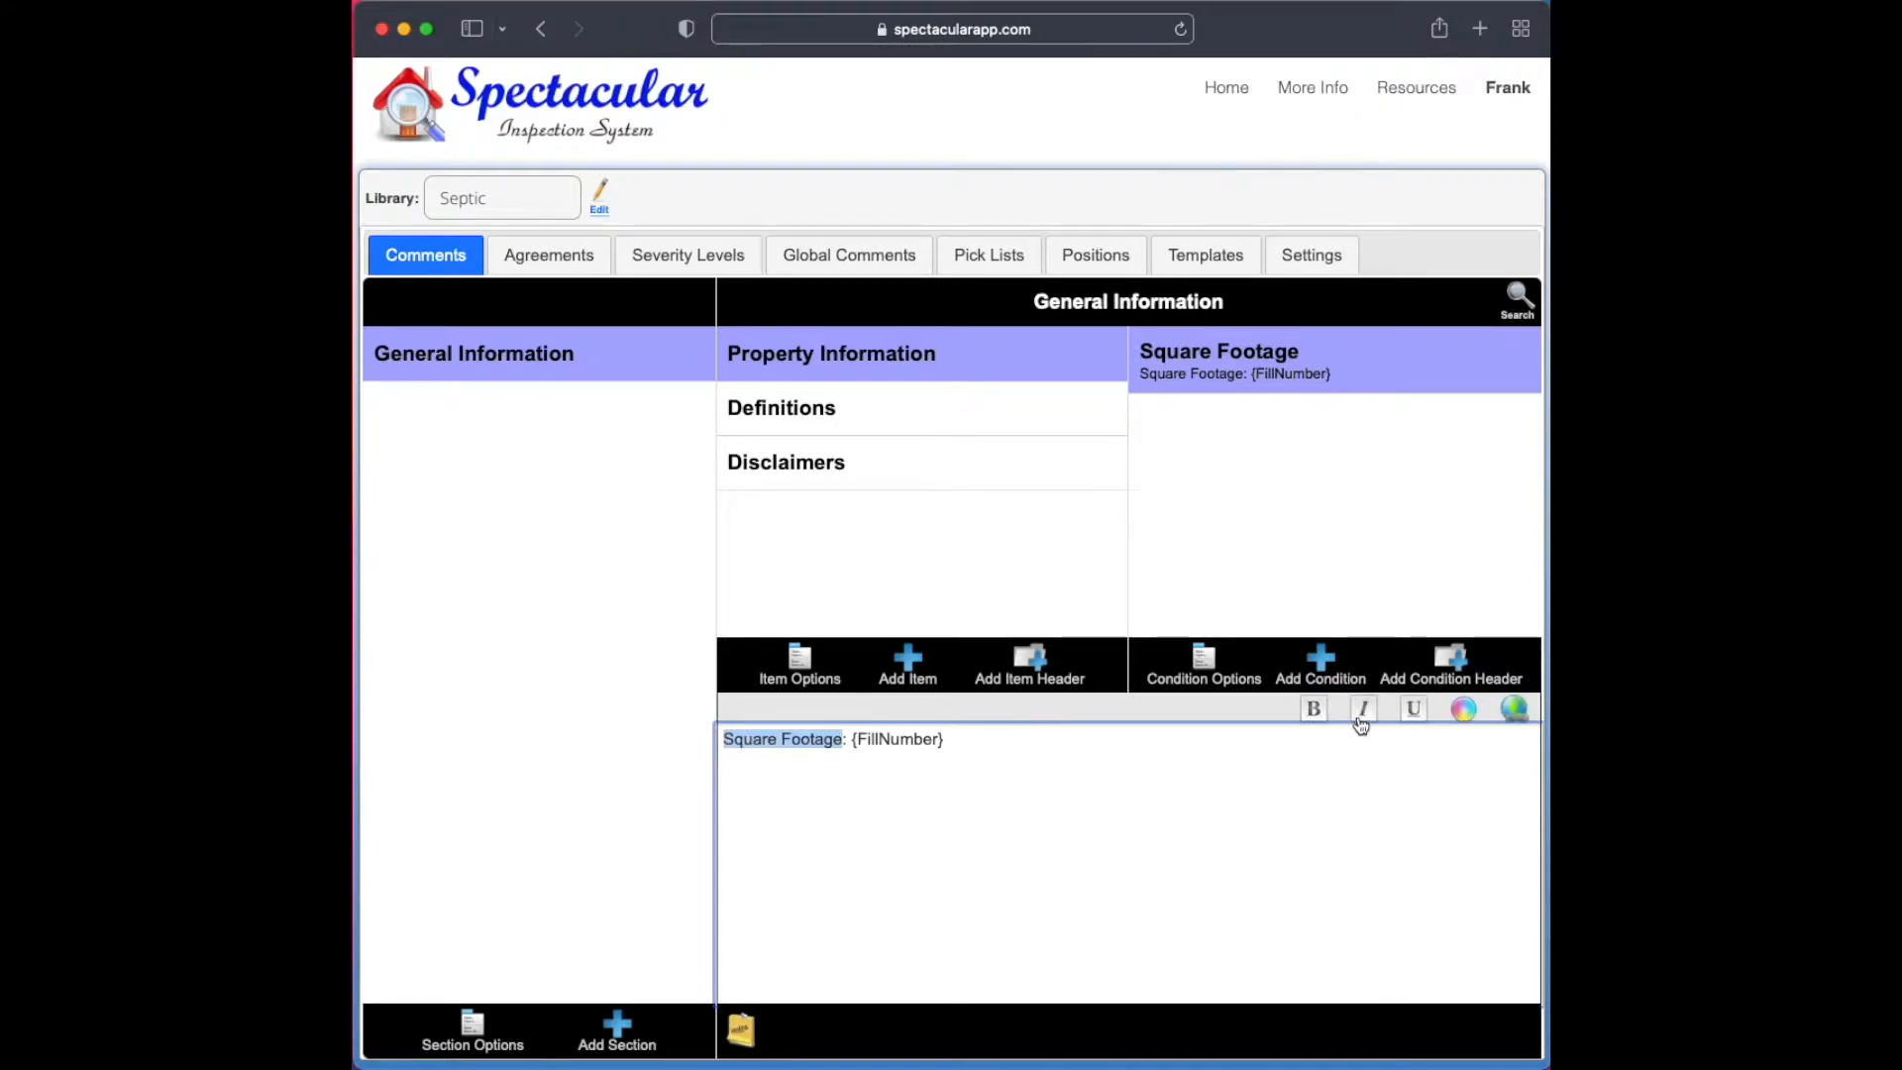
left_click(1465, 709)
left_click(1470, 765)
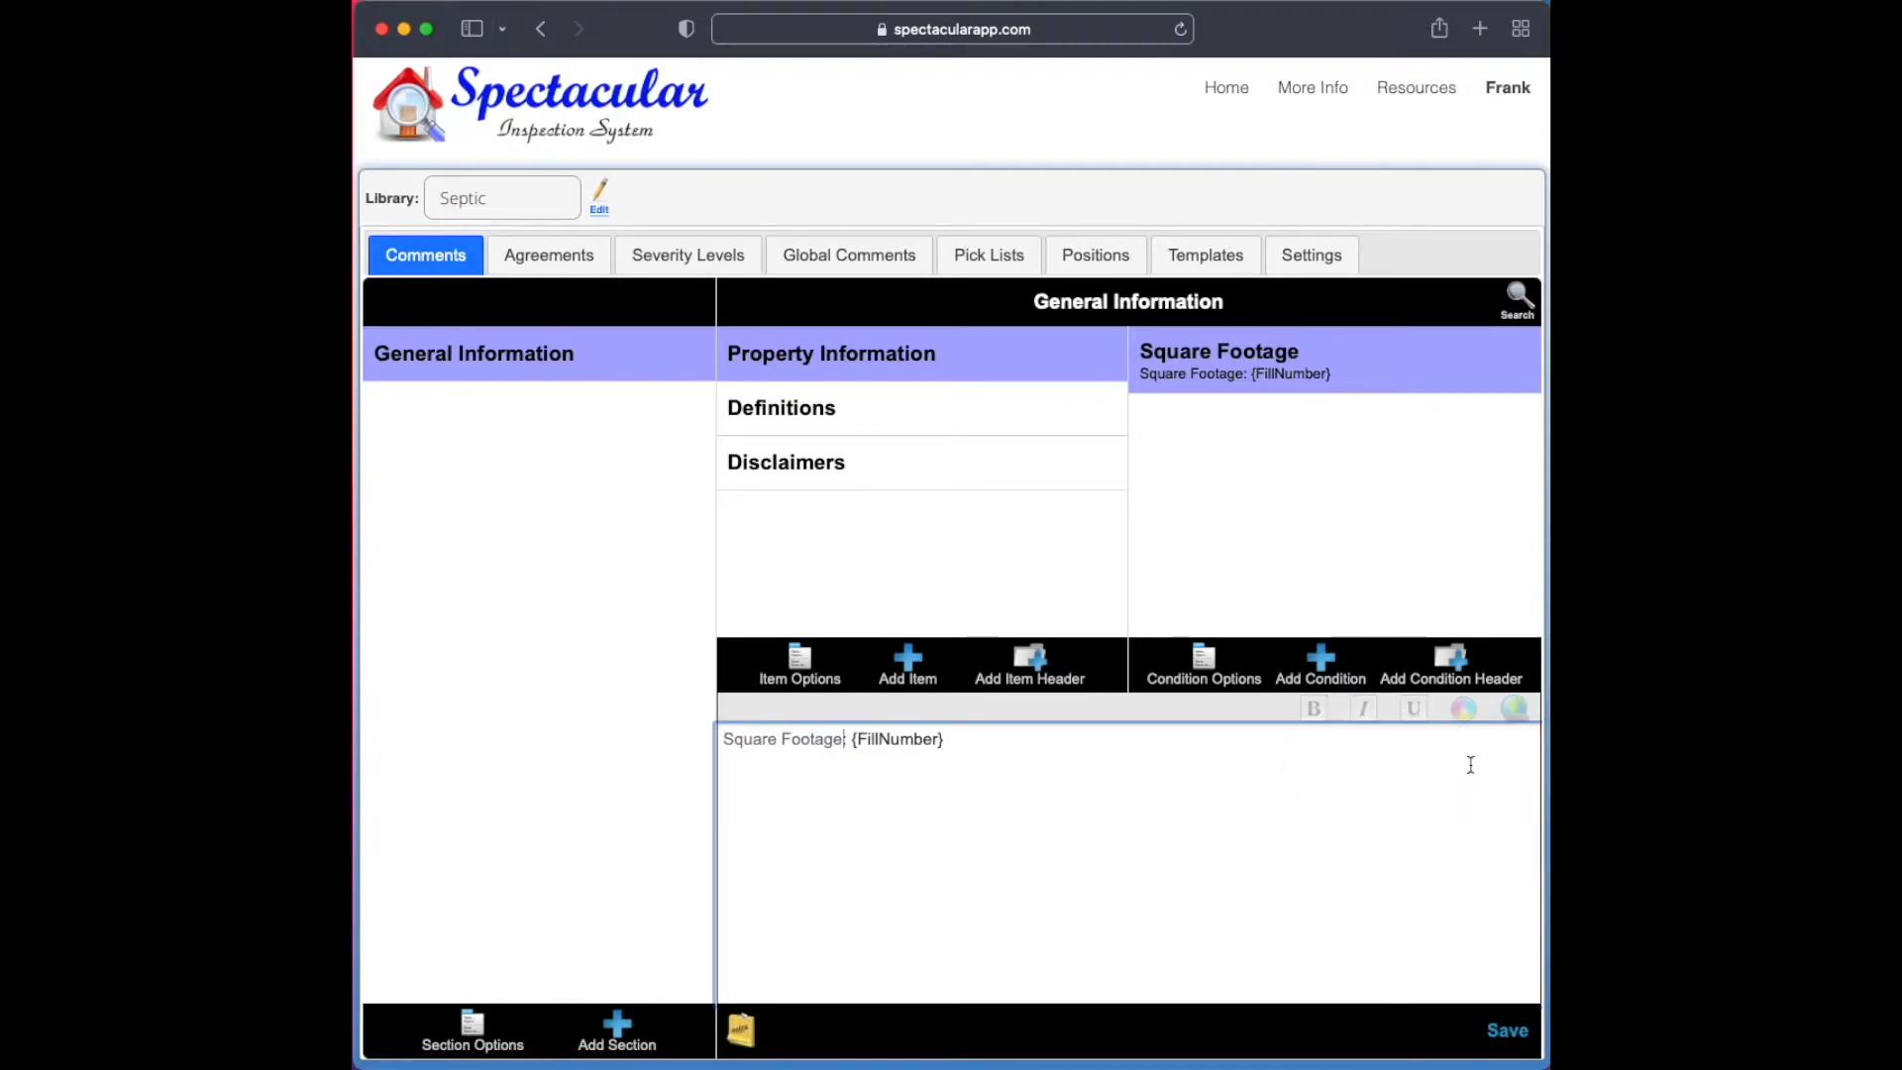
left_click(1503, 1035)
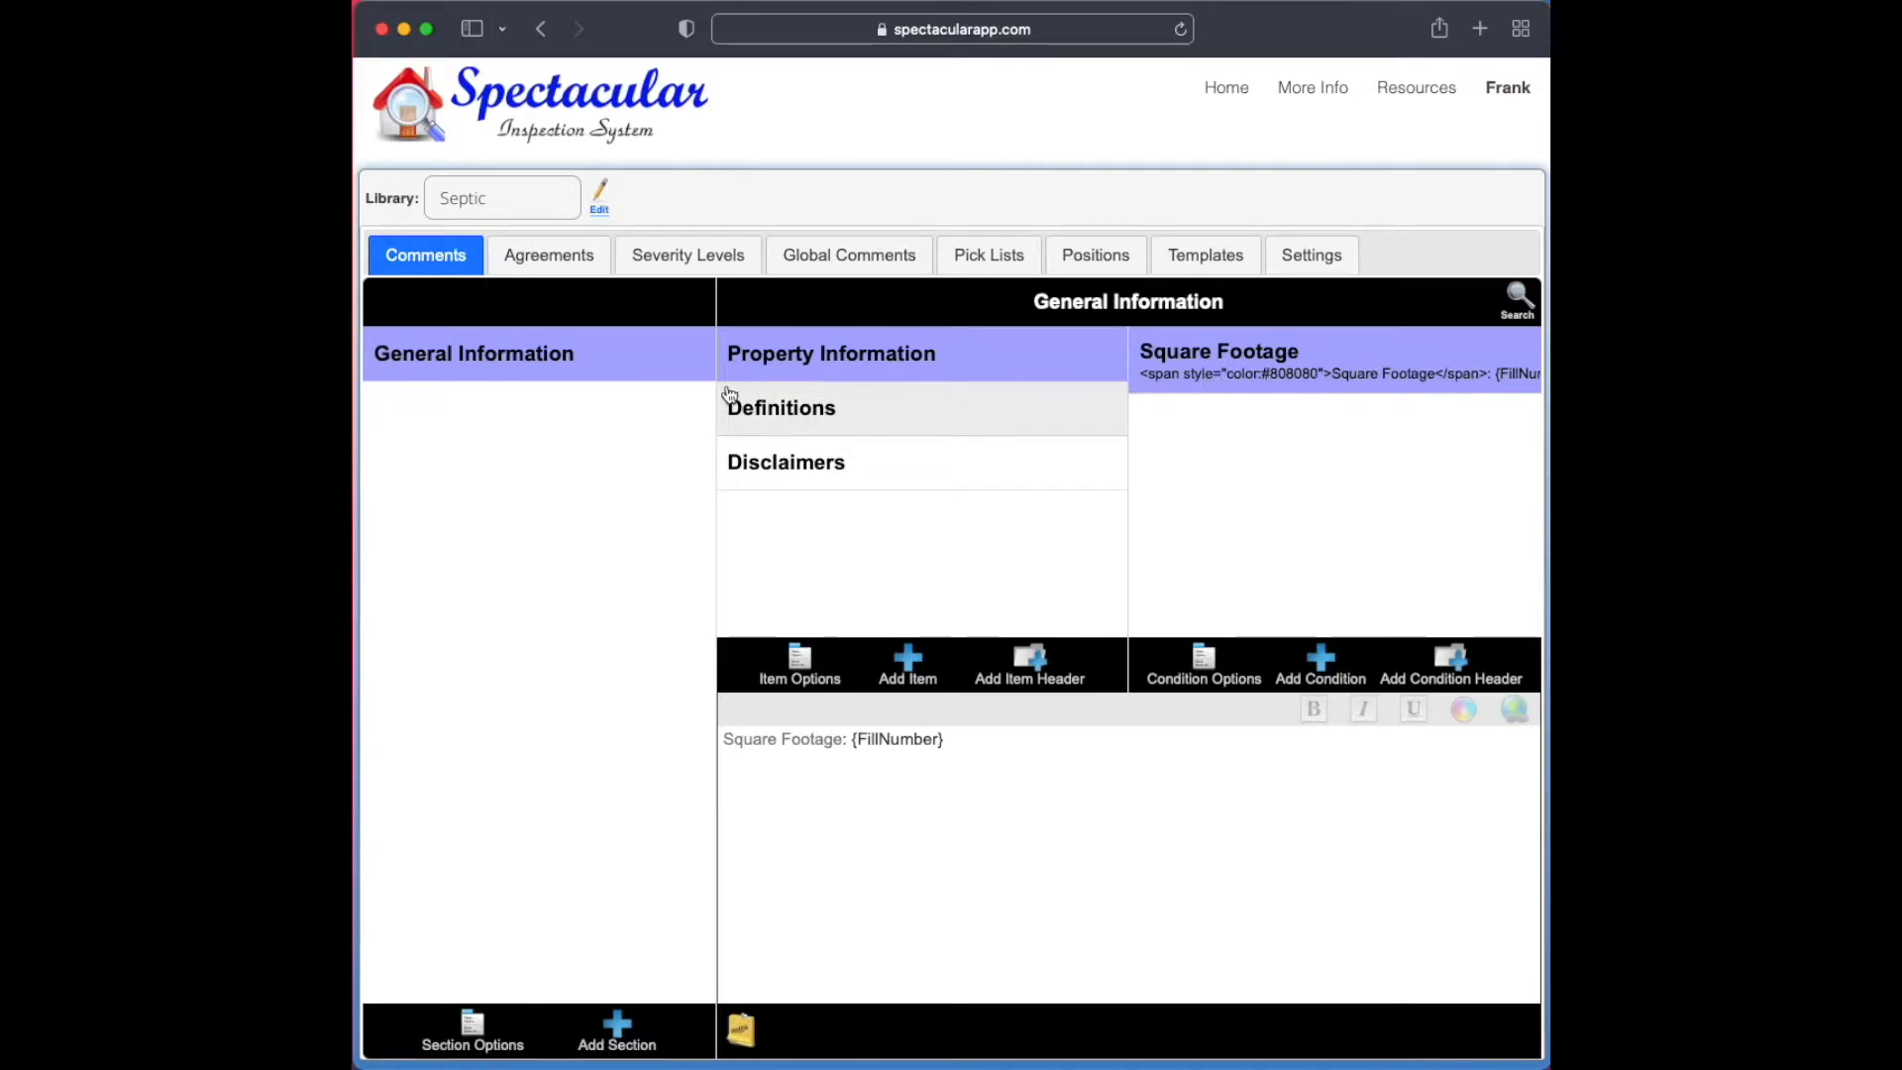
left_click(1056, 359)
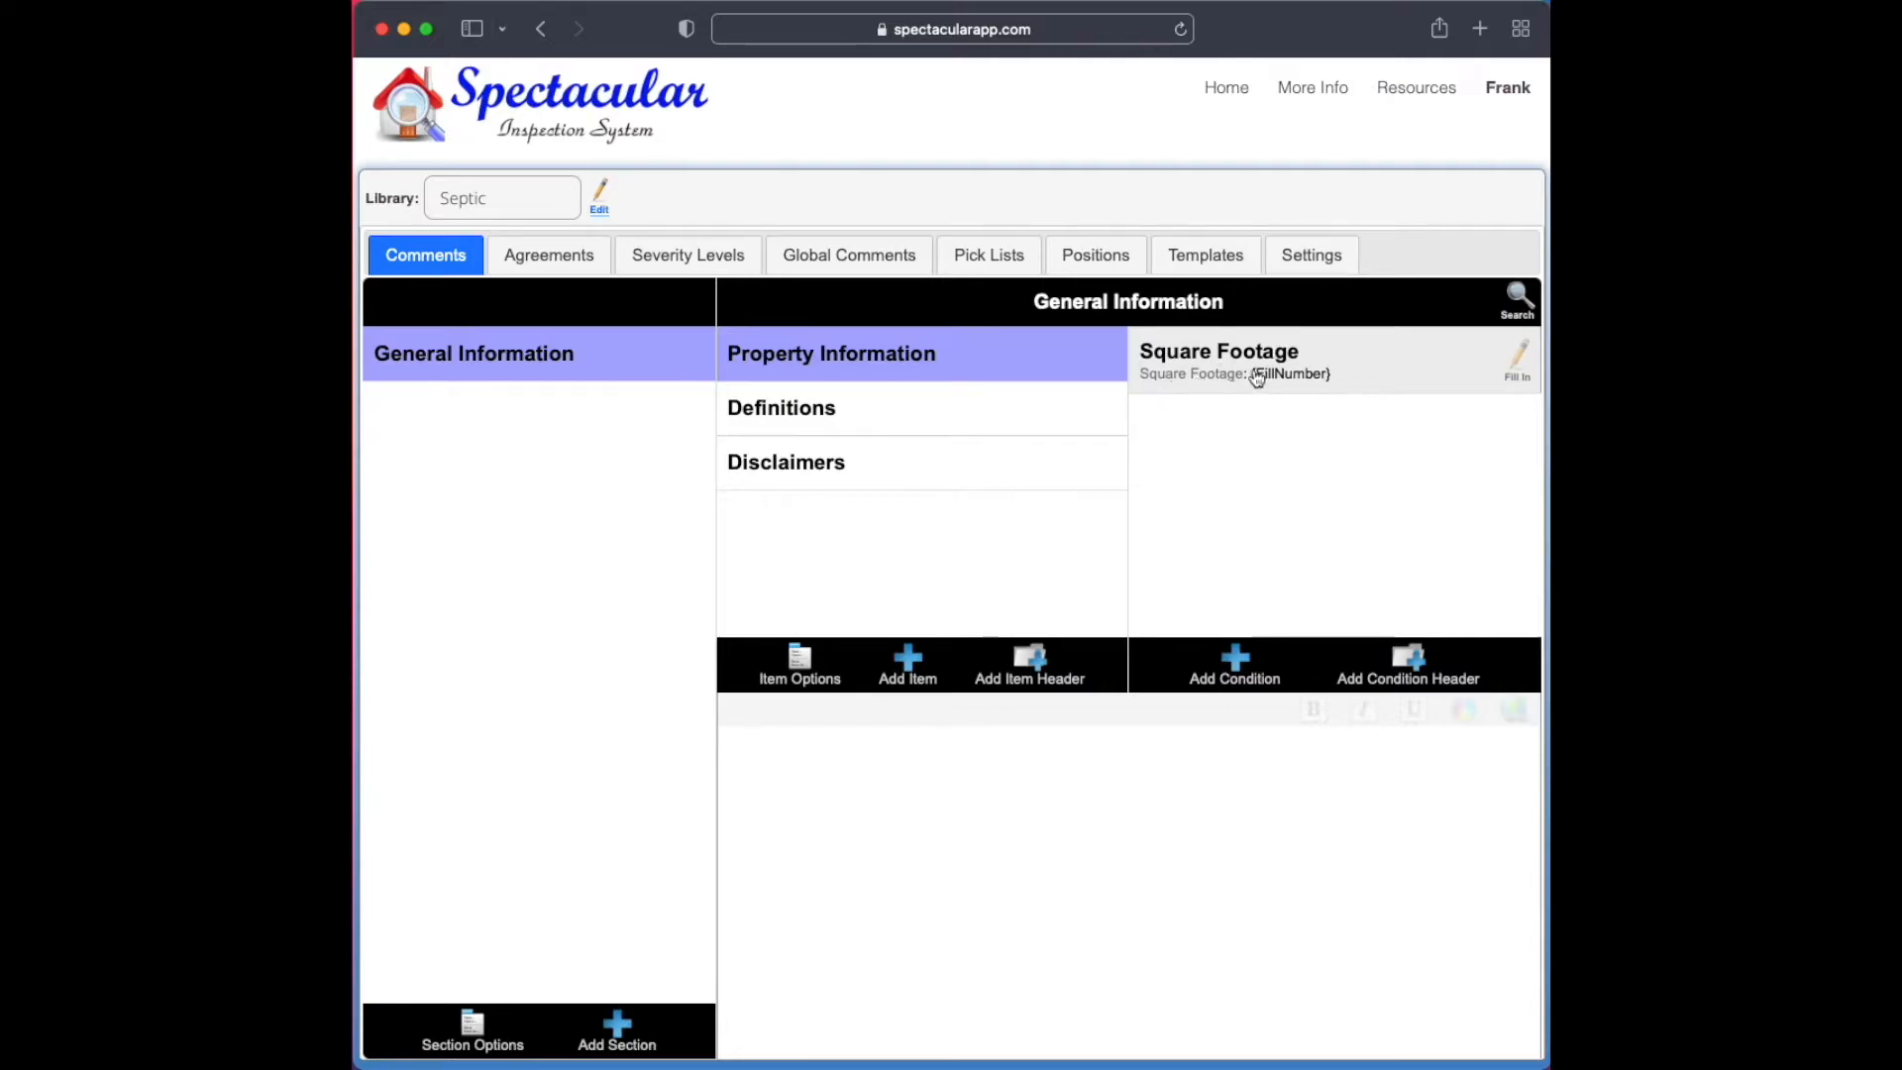
left_click(1362, 375)
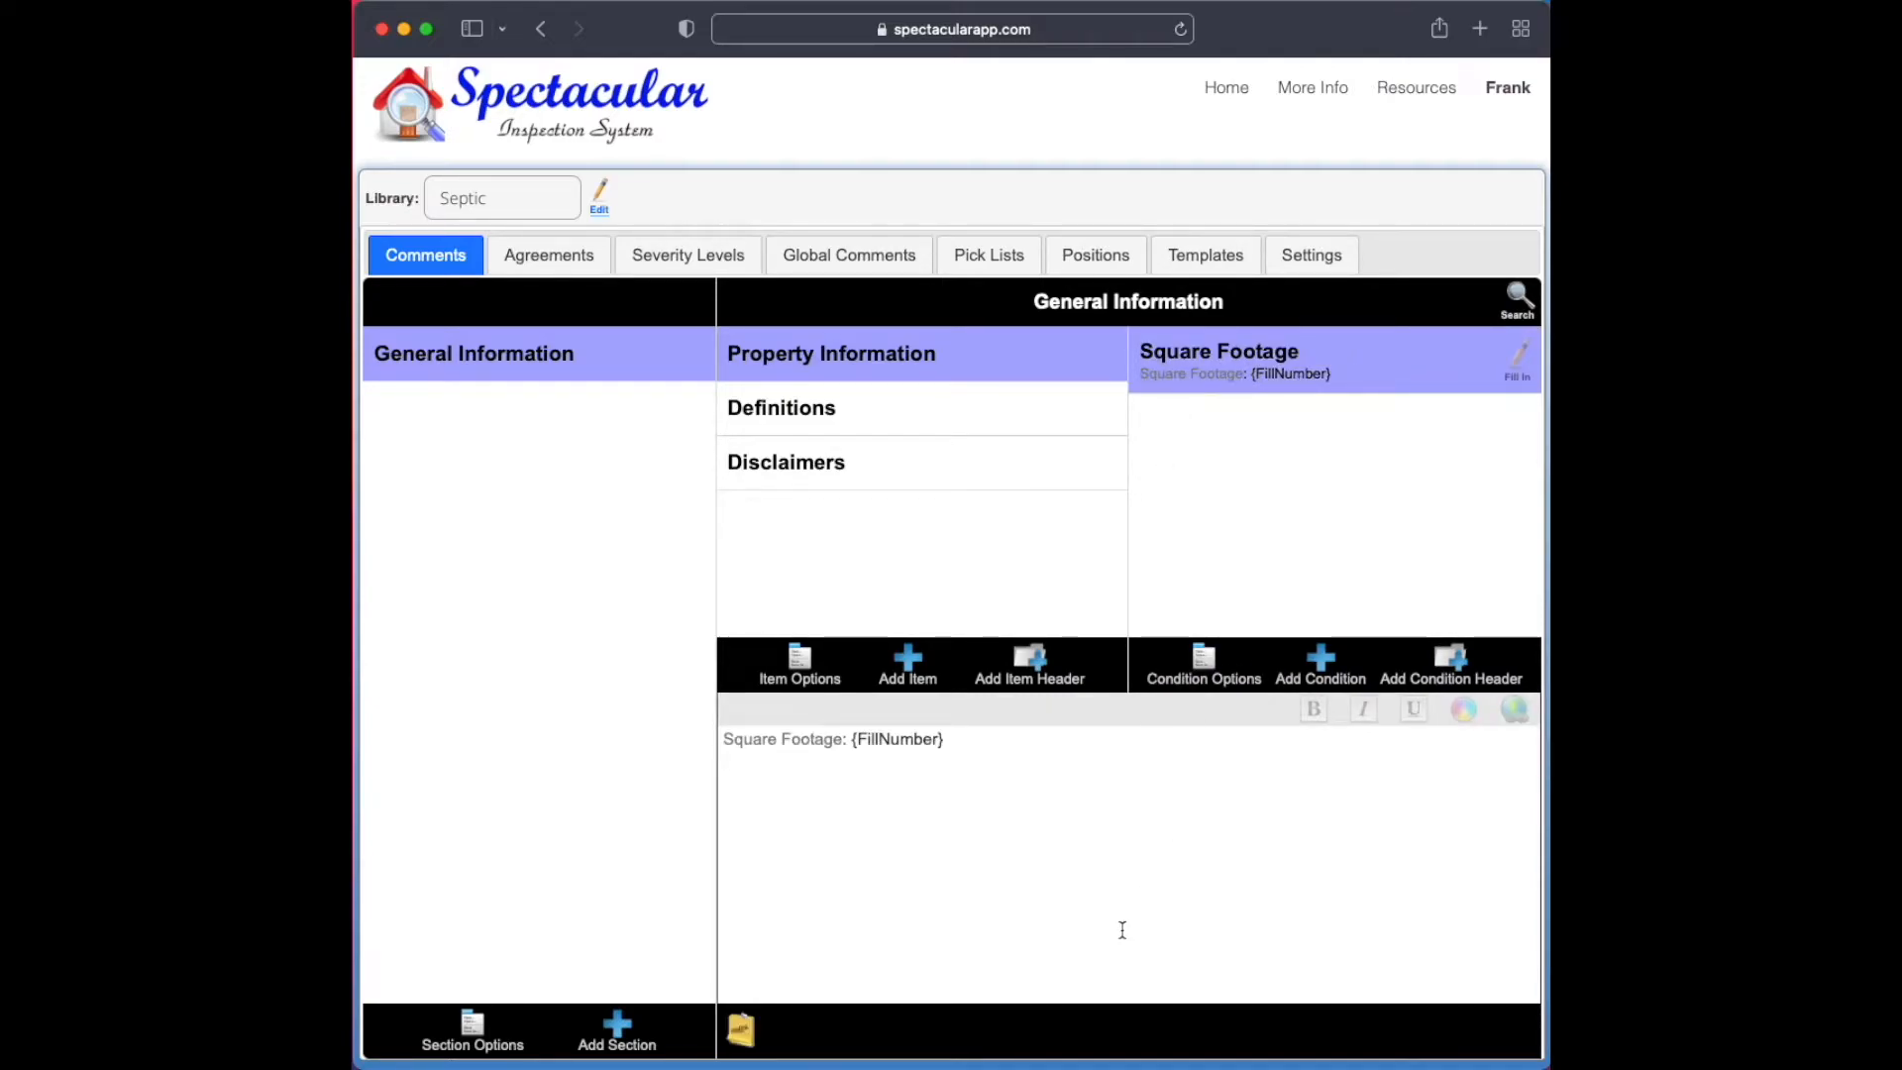
Add a section named "Tanks" to the Septic library
left_click(612, 1031)
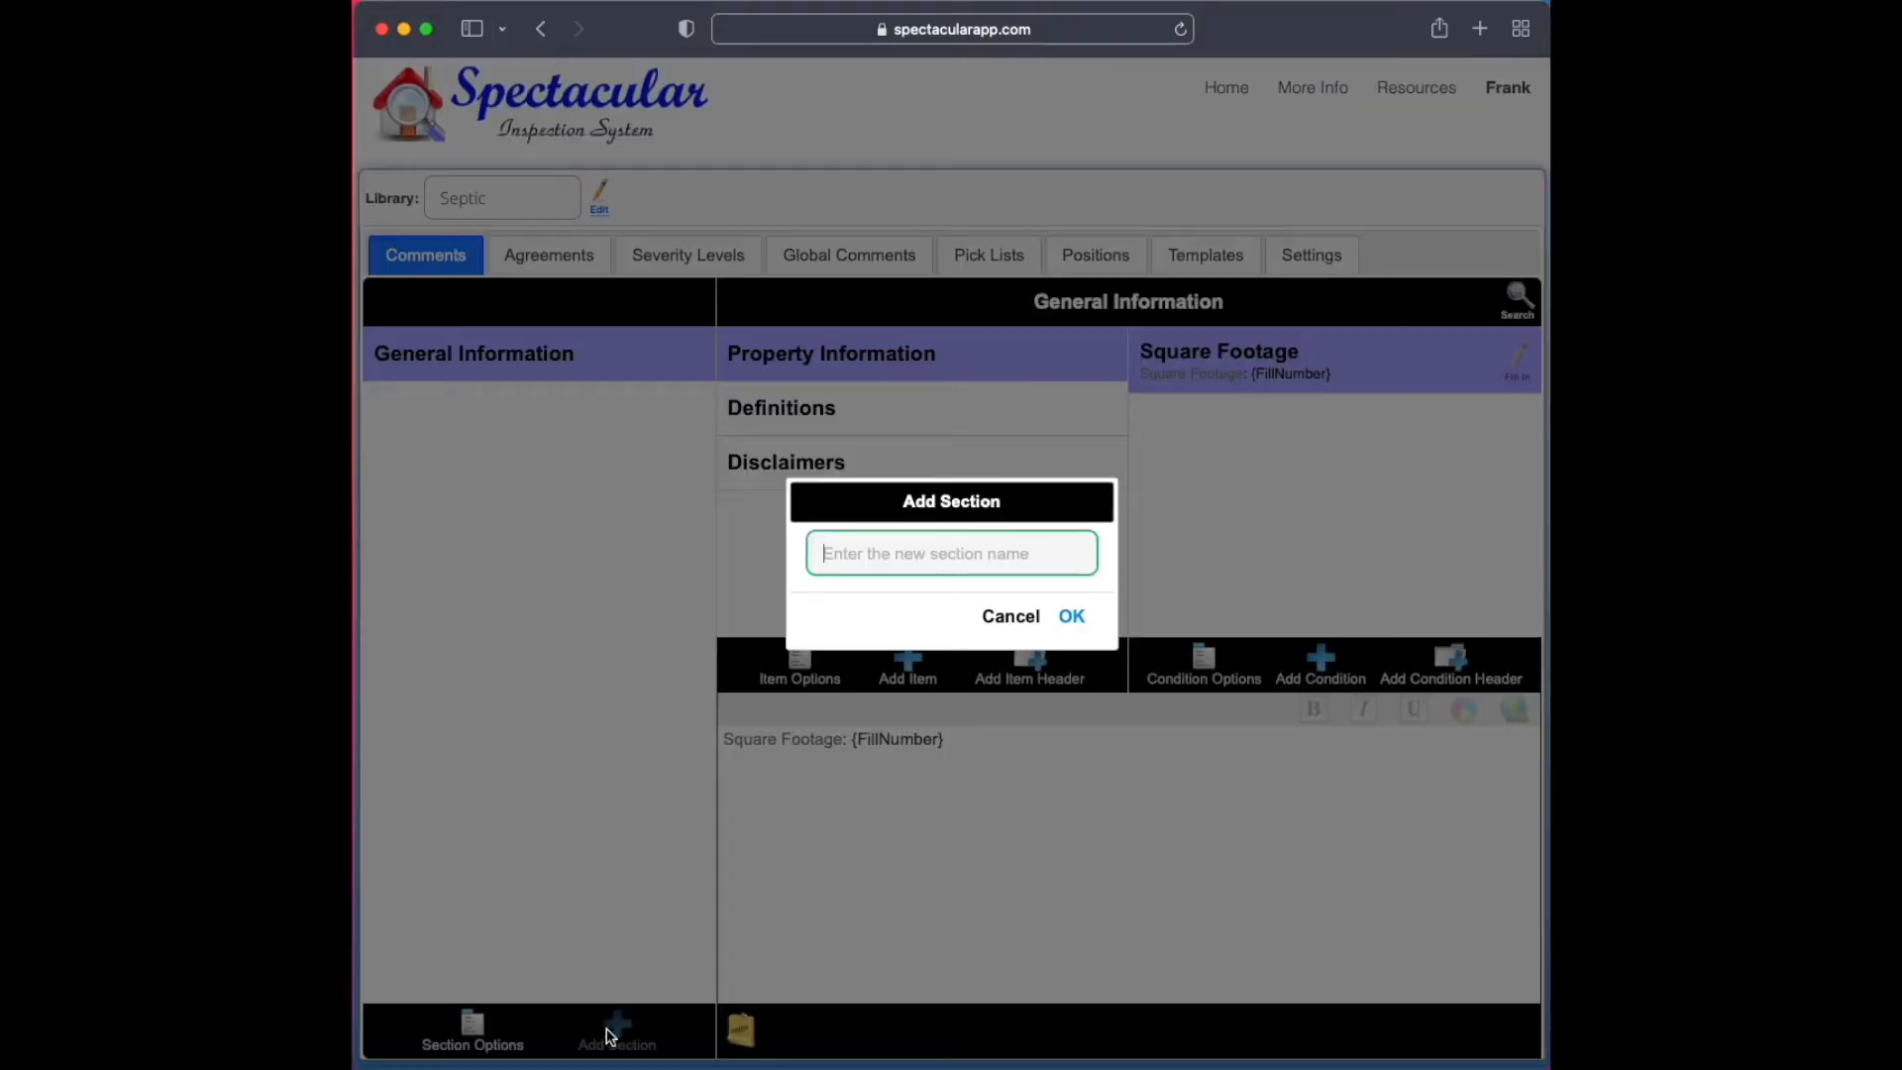
type("Tanks")
key("Return")
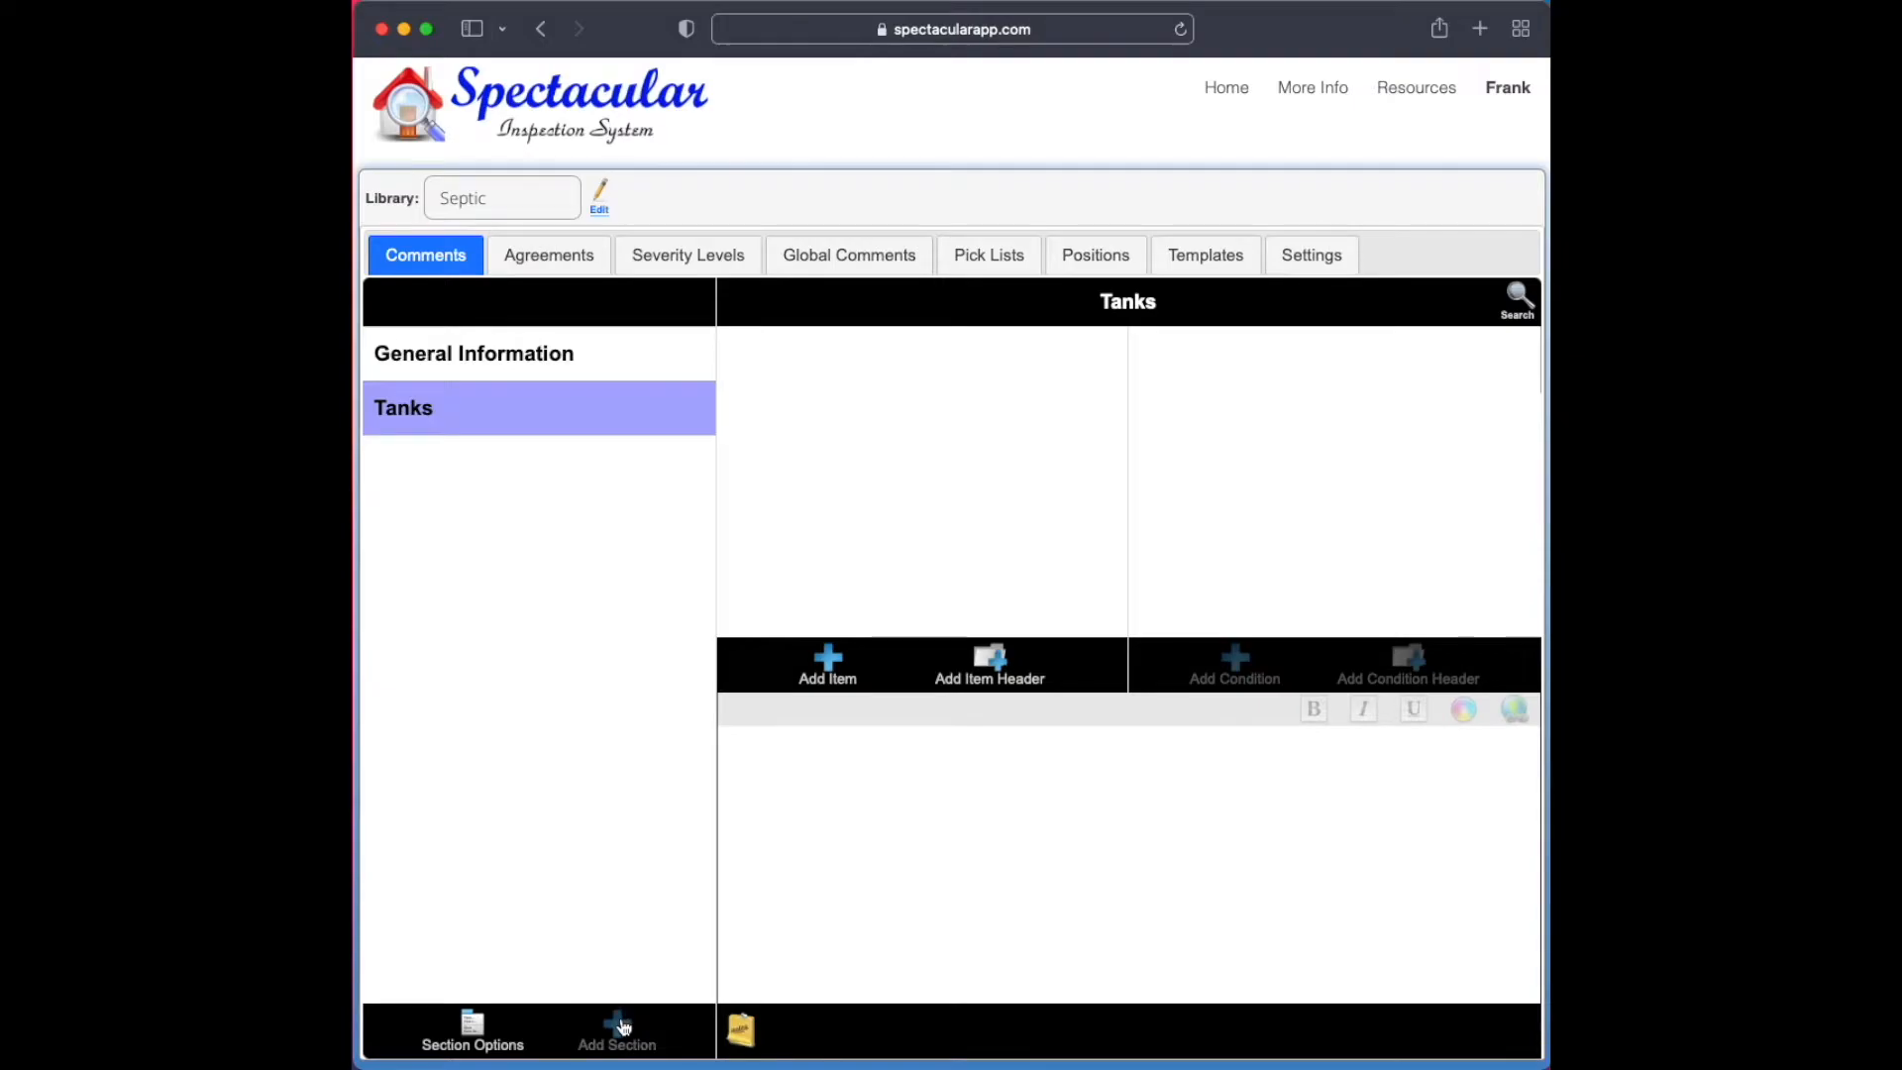
Add a section named "Pipes" to the Septic library
left_click(624, 1030)
type("Pipes")
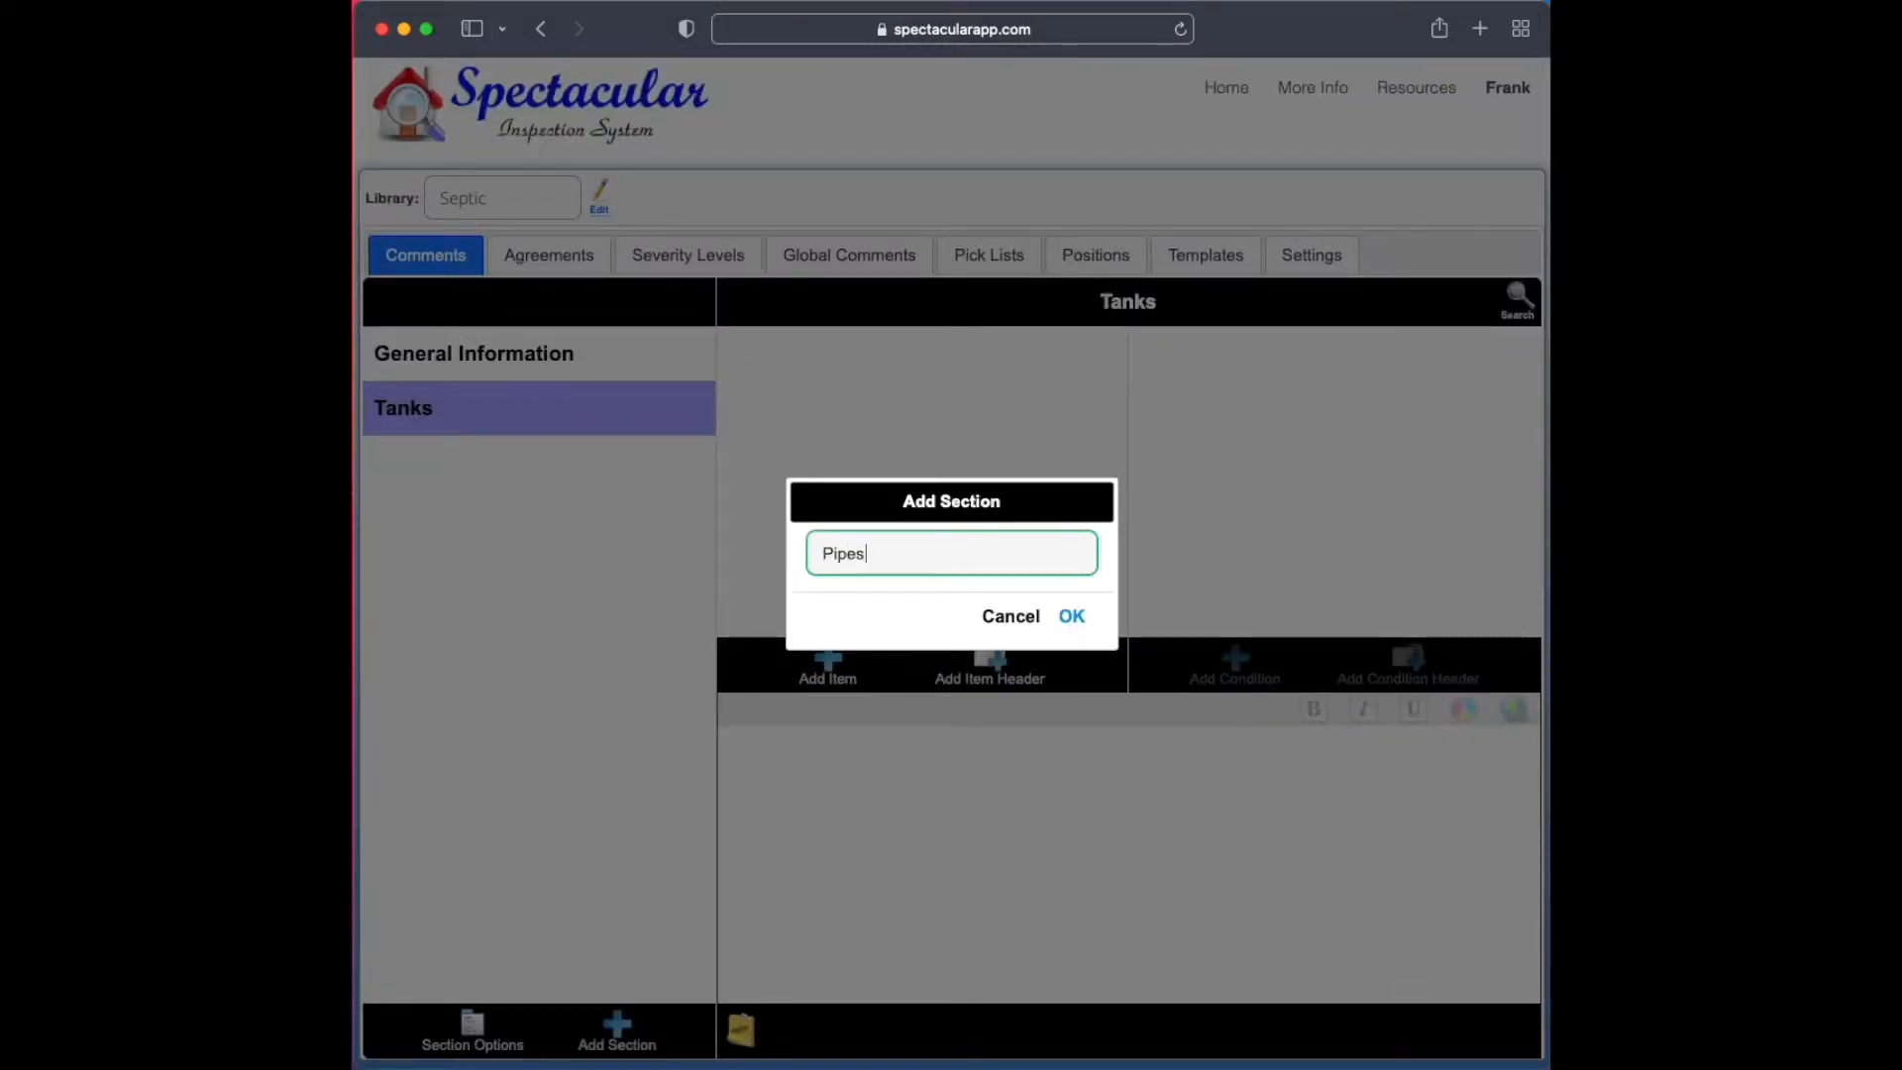
key("Return")
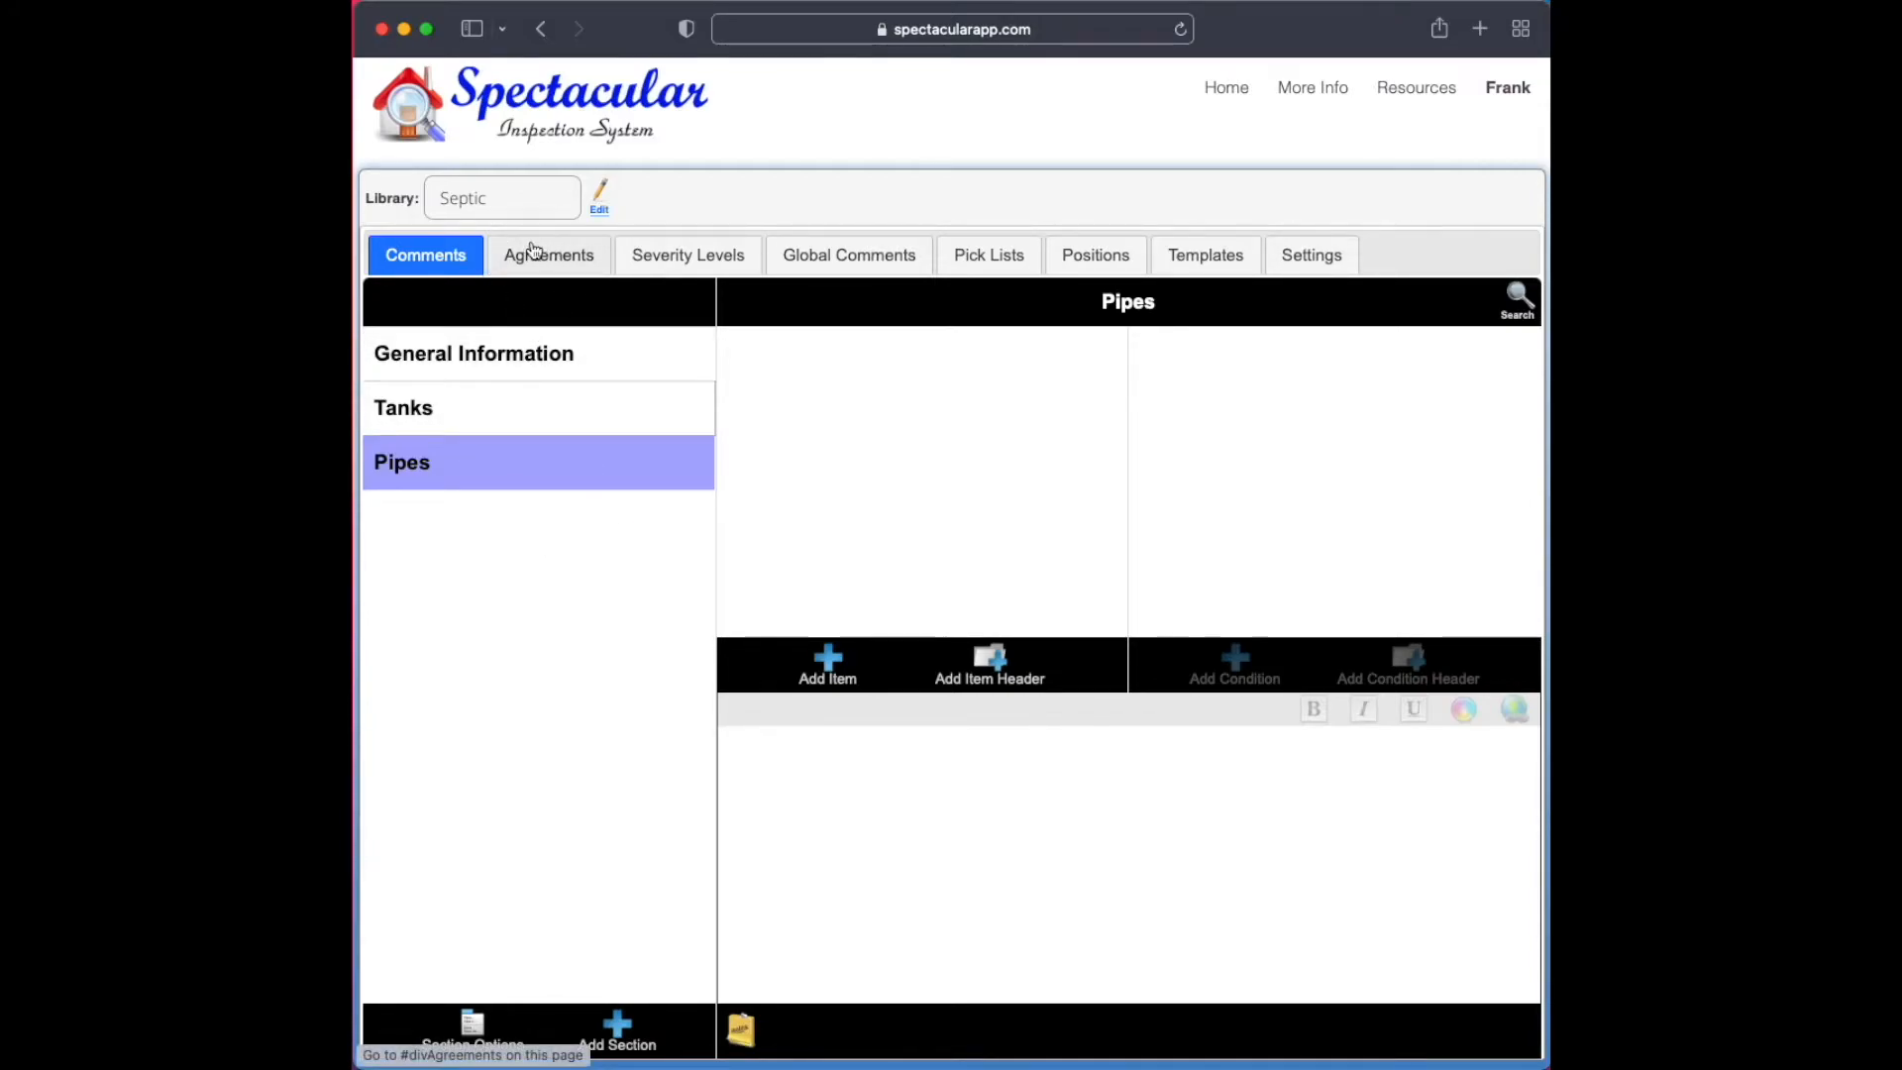
Copy the Conclusion section from the HomeInspection library into the Septic library
left_click(531, 203)
left_click(525, 218)
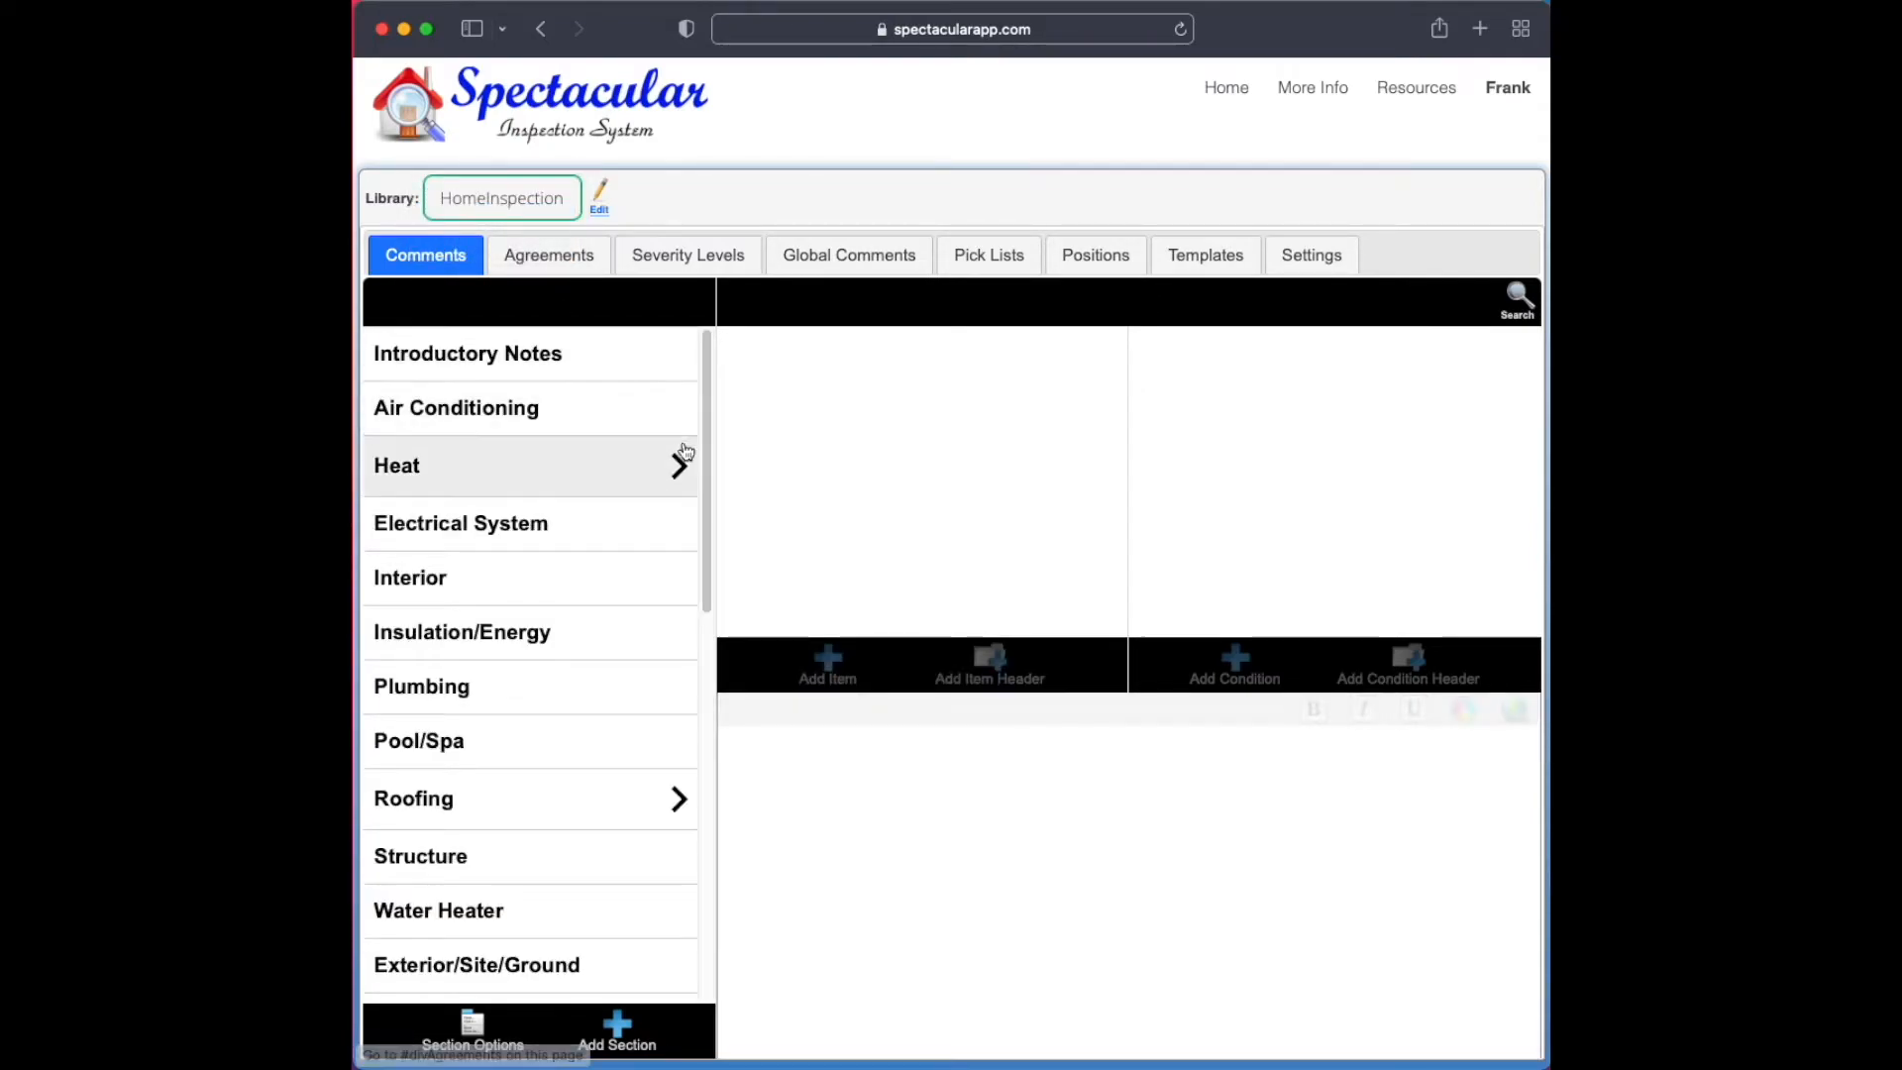
left_click_drag(704, 470, 745, 893)
left_click(454, 973)
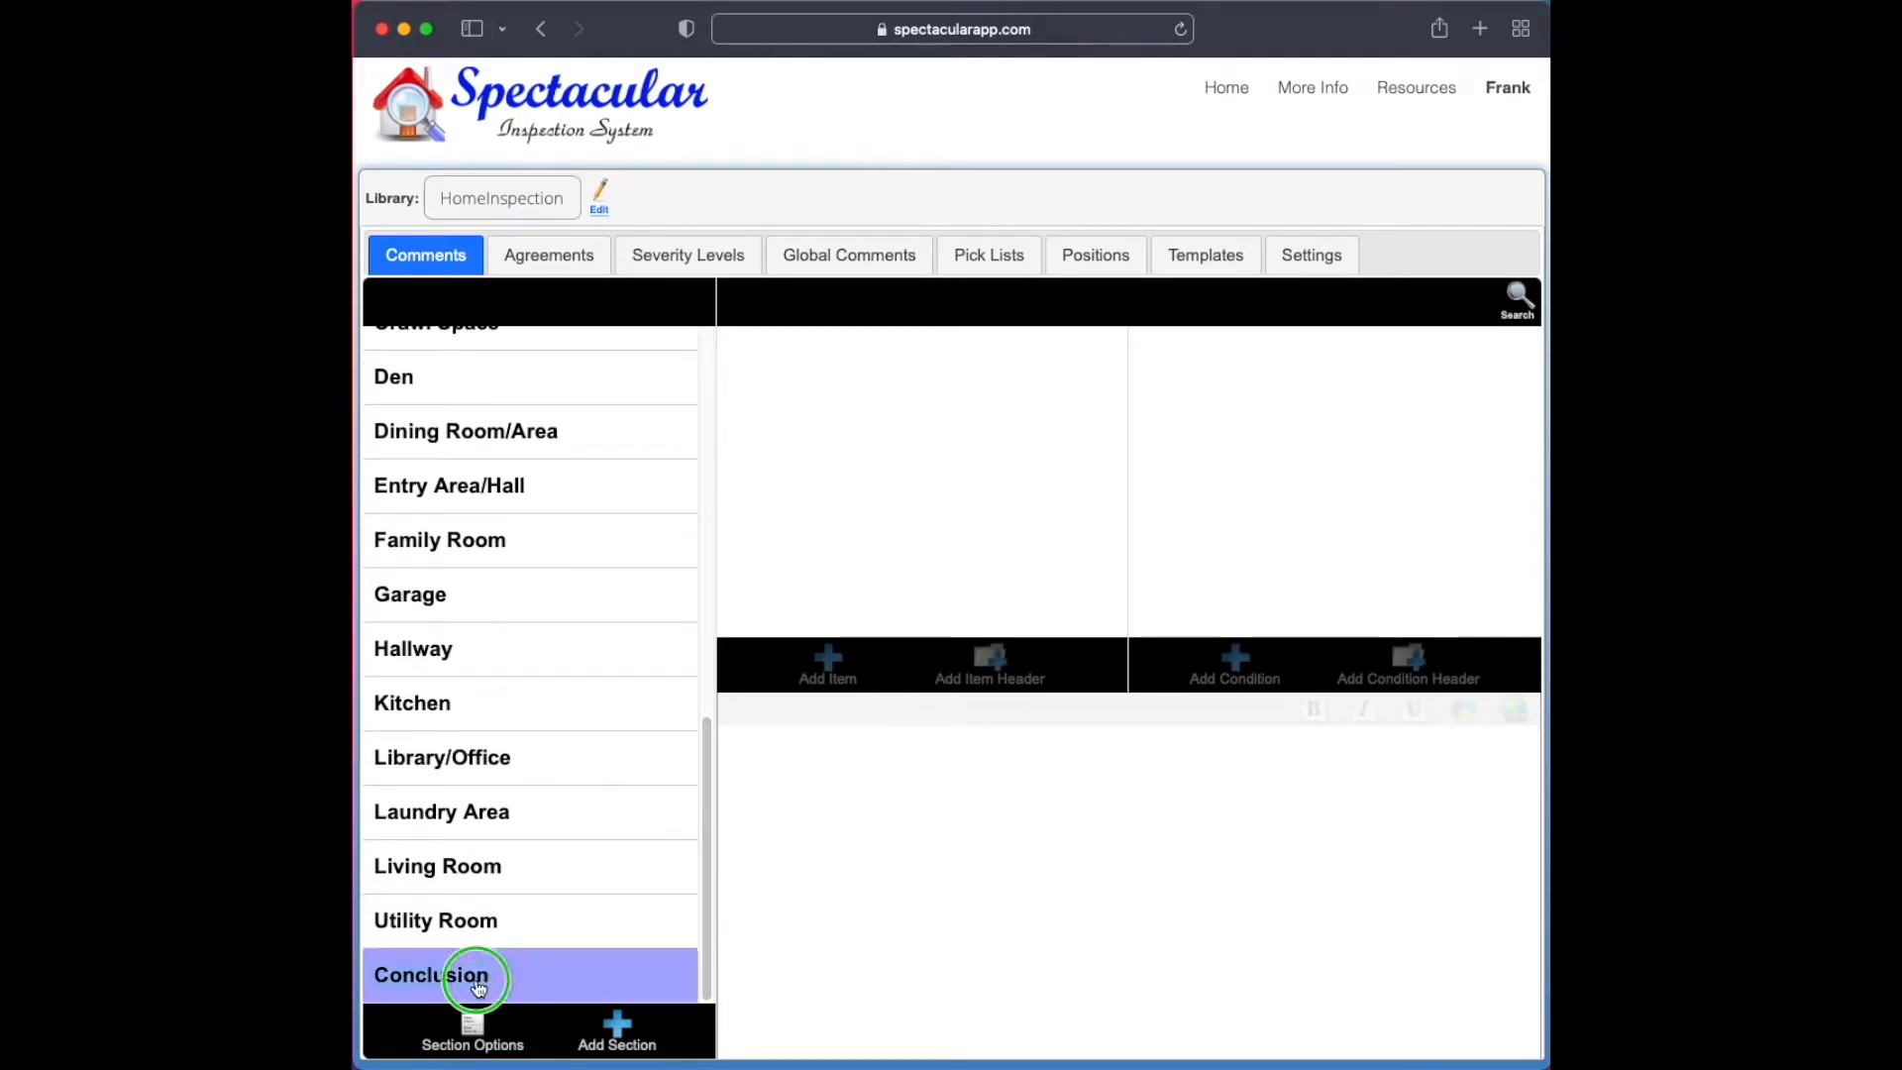
left_click(473, 1016)
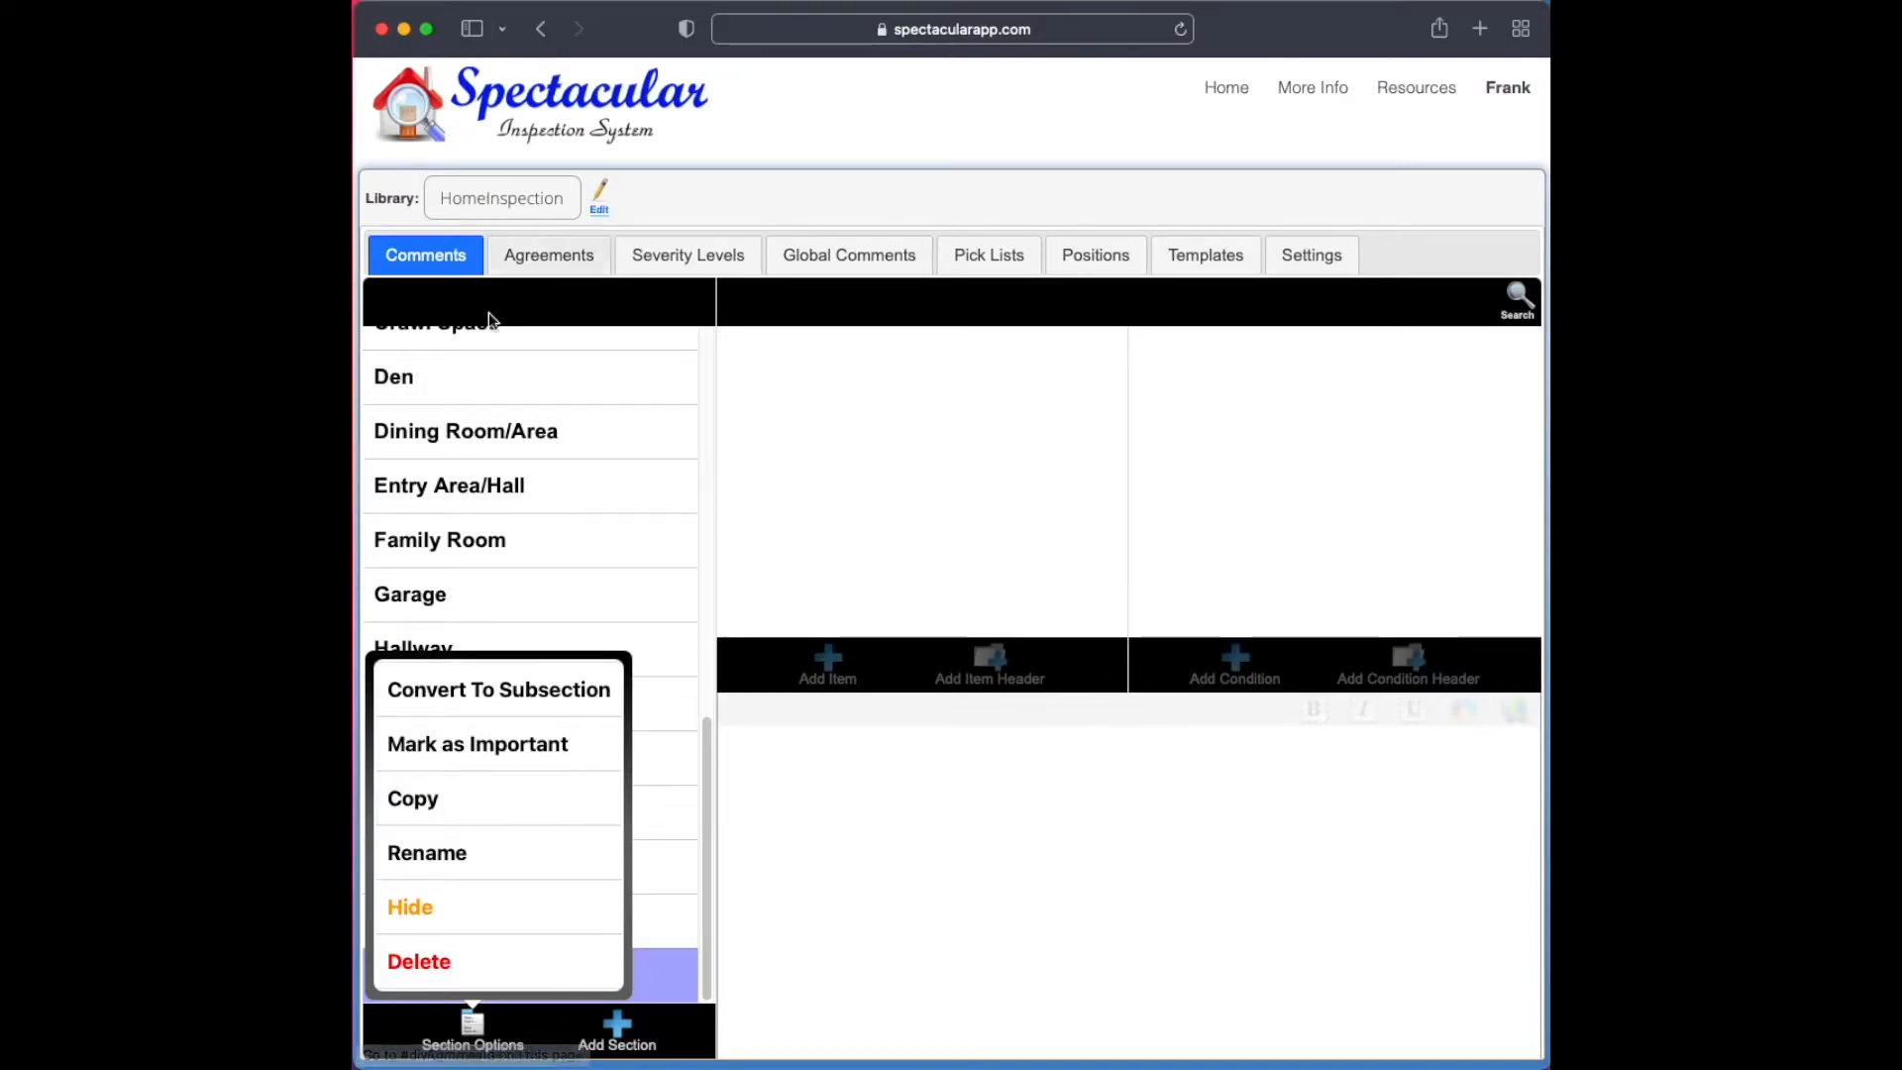
left_click(517, 800)
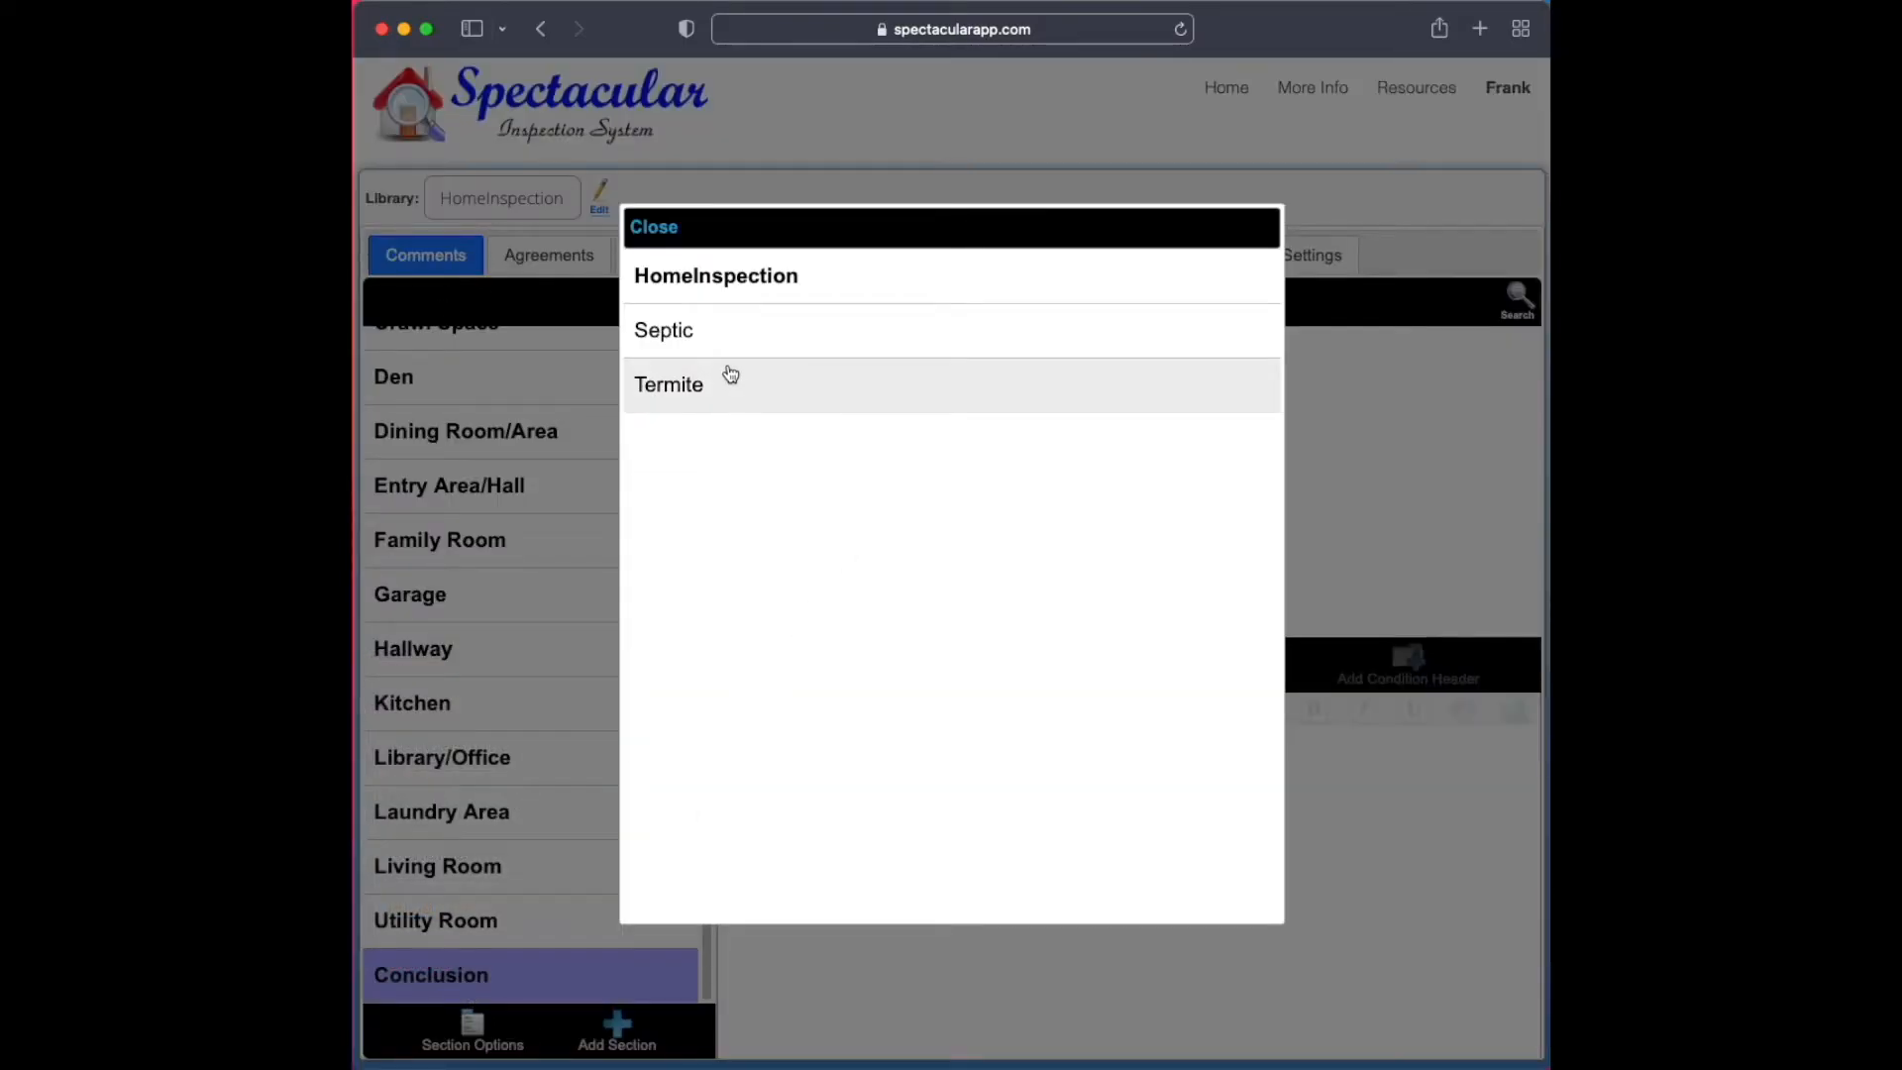
left_click(711, 338)
left_click(1074, 620)
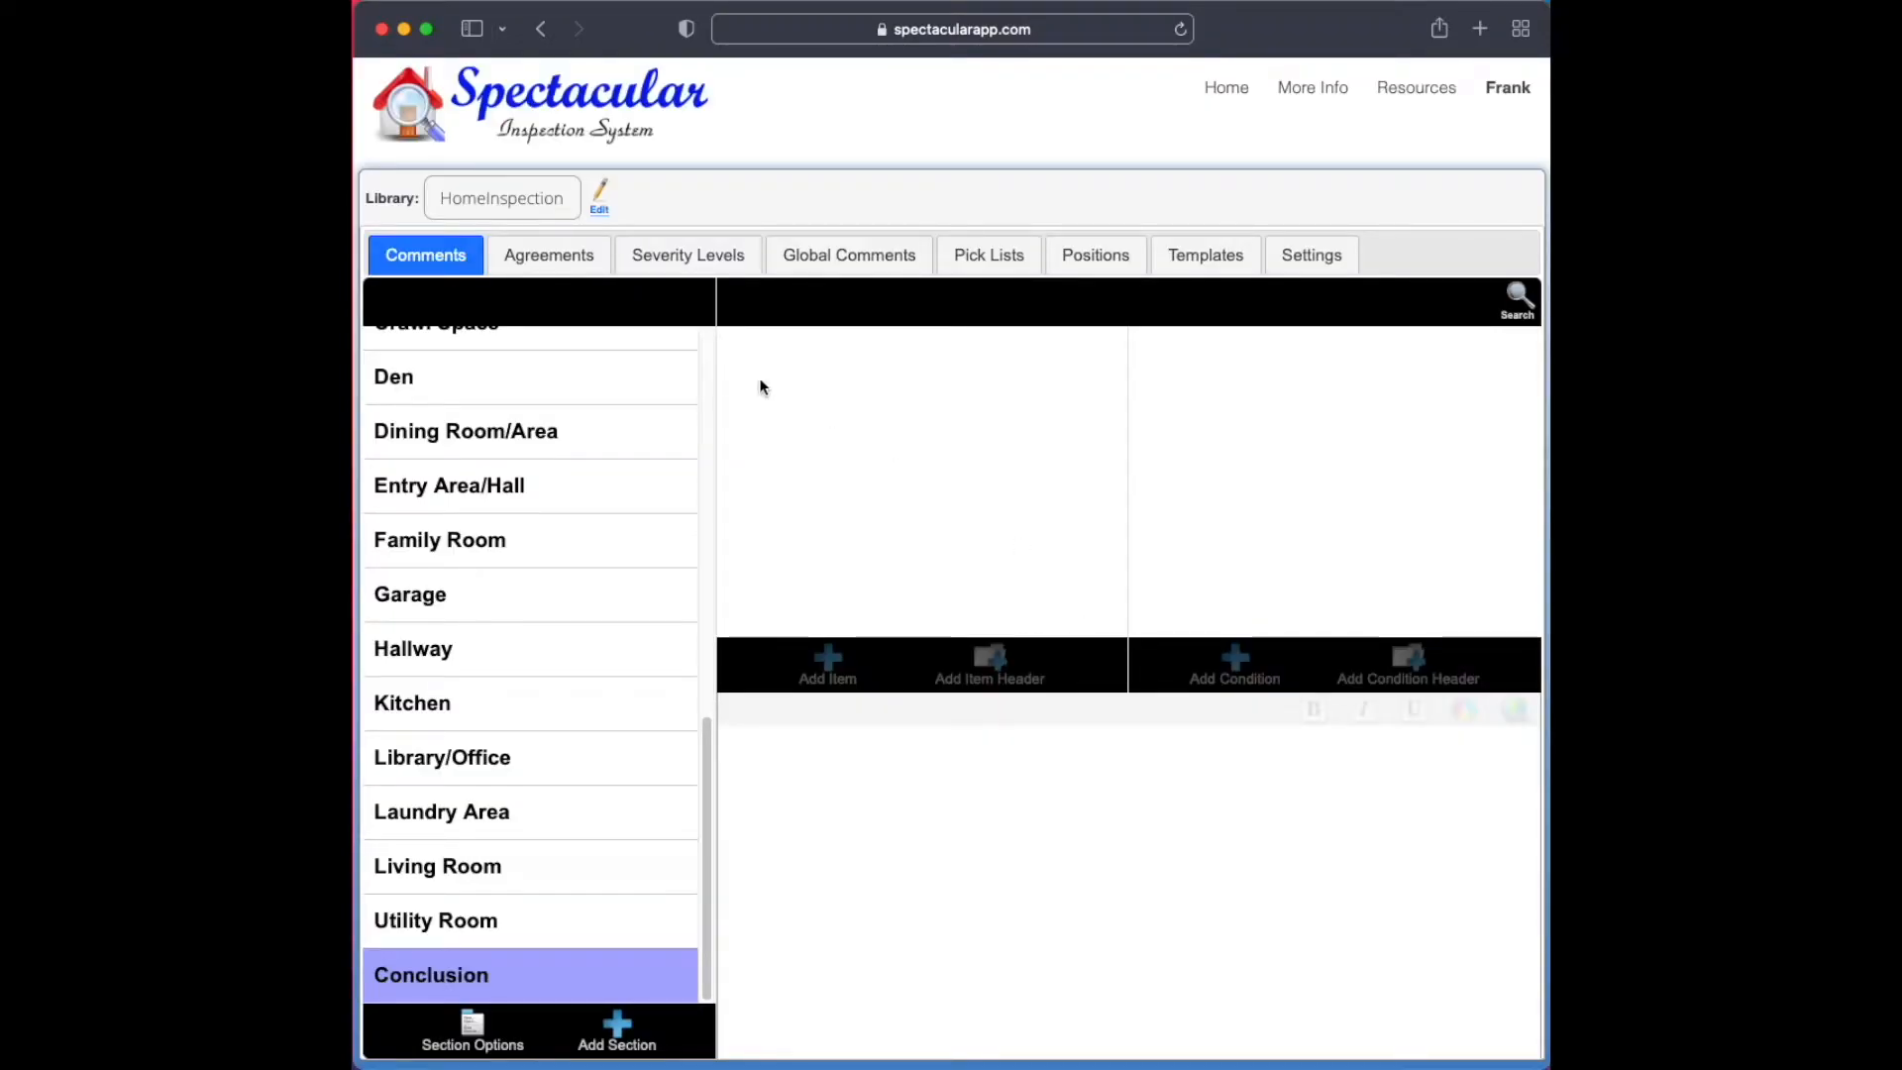
Return to the Septic library and check the conditions under the Conclusion section's Comments item
left_click(515, 198)
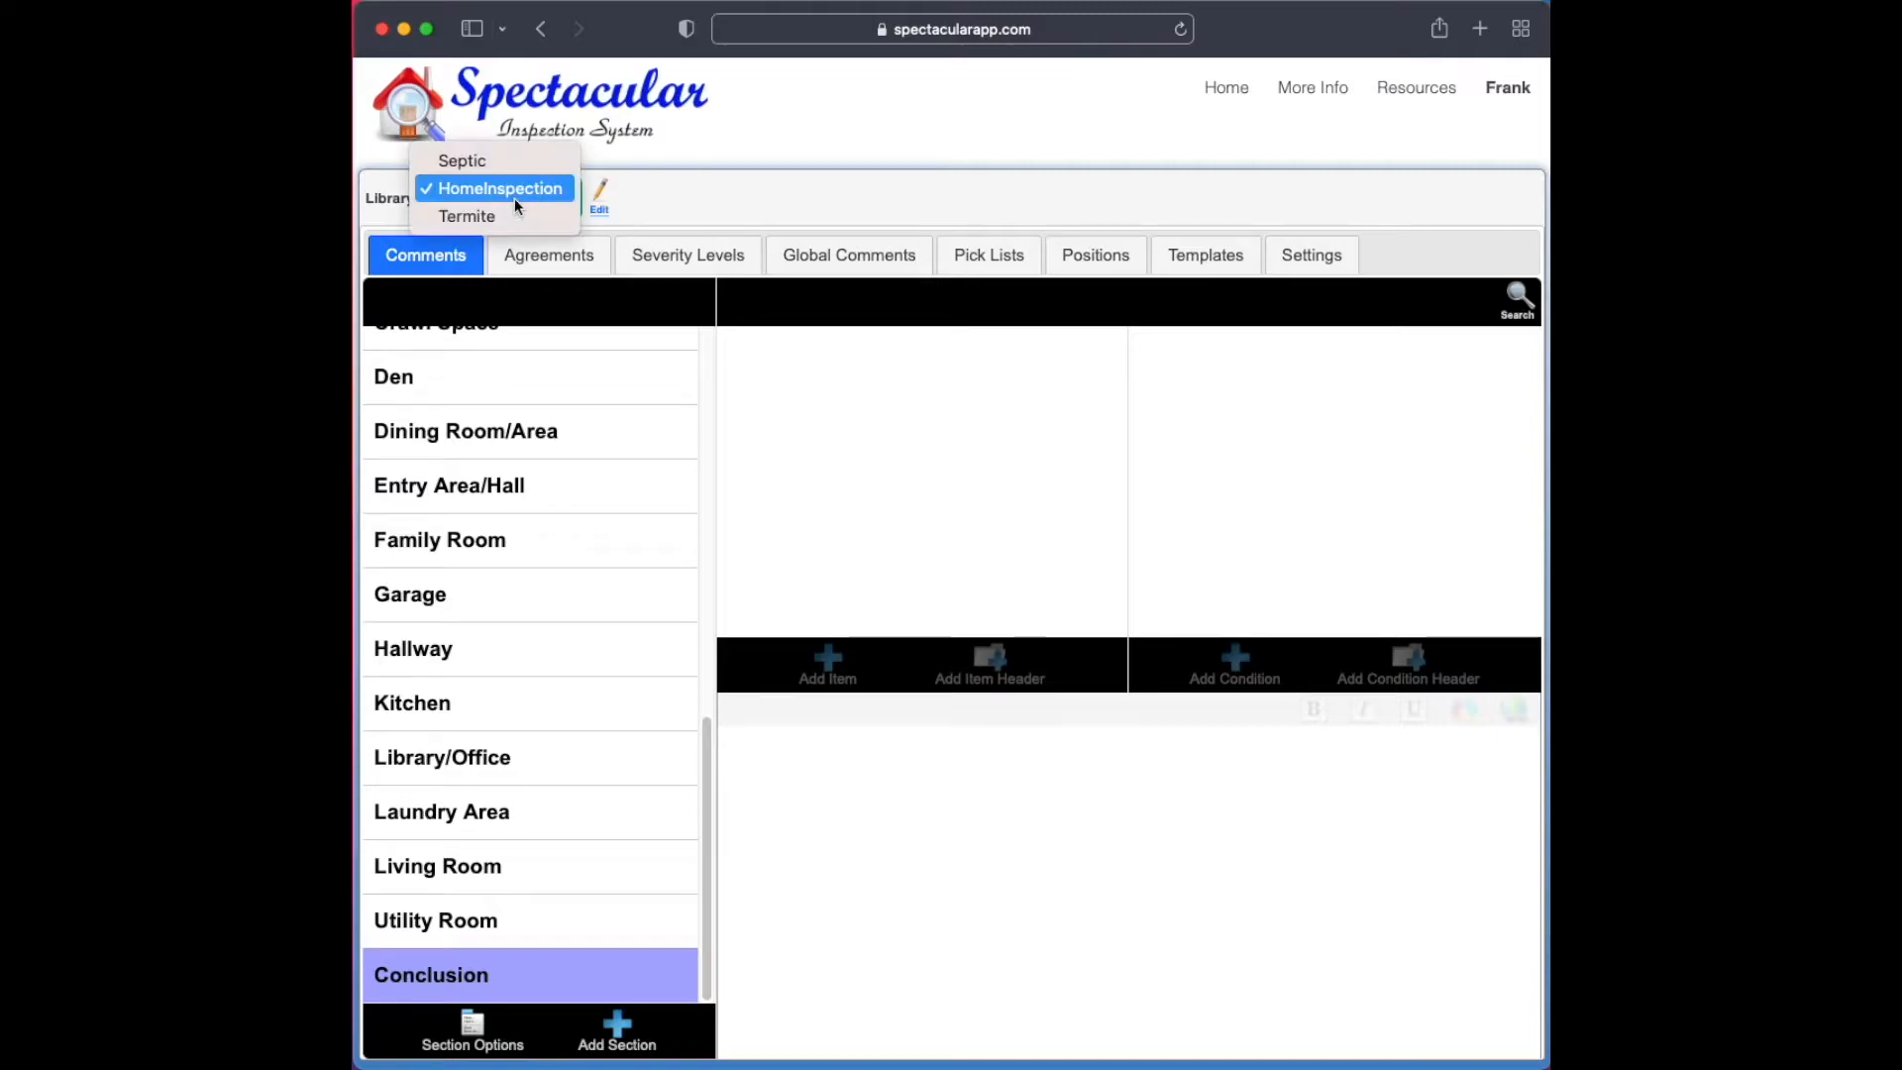
left_click(504, 163)
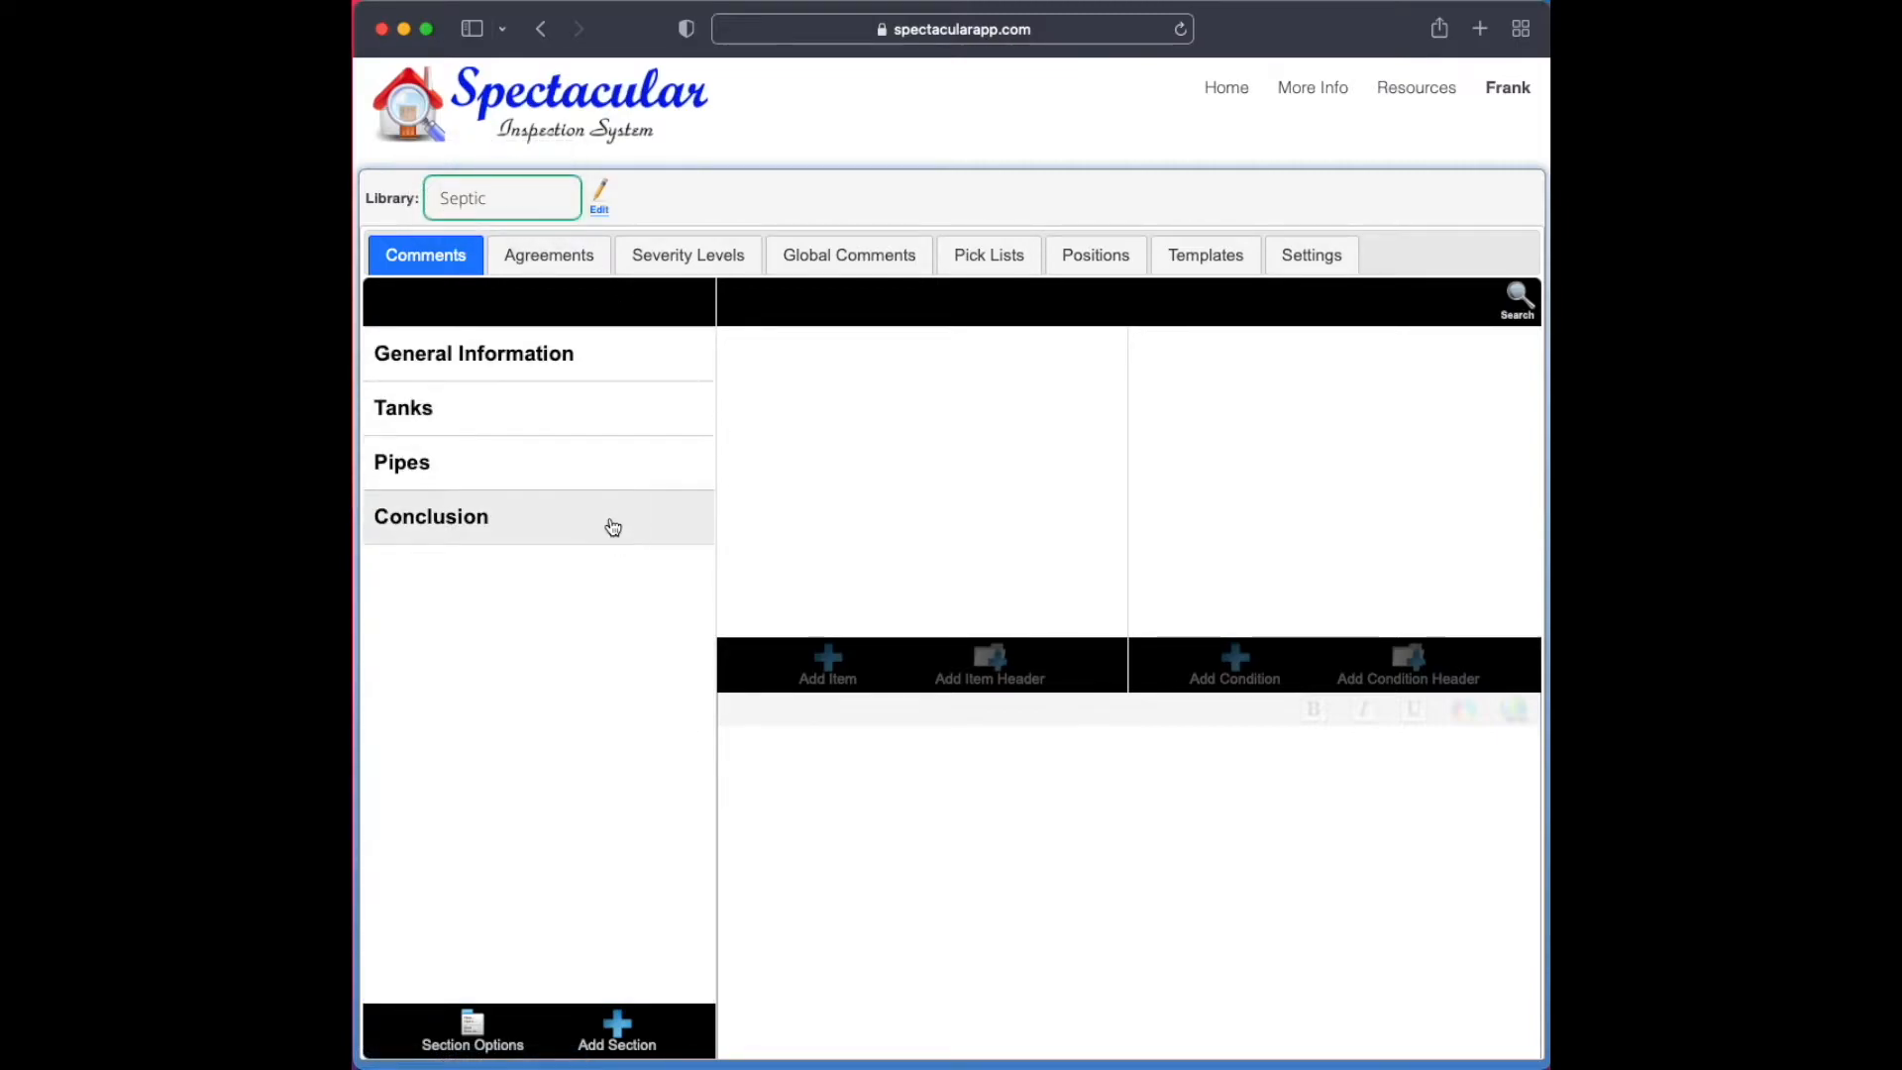
left_click(613, 526)
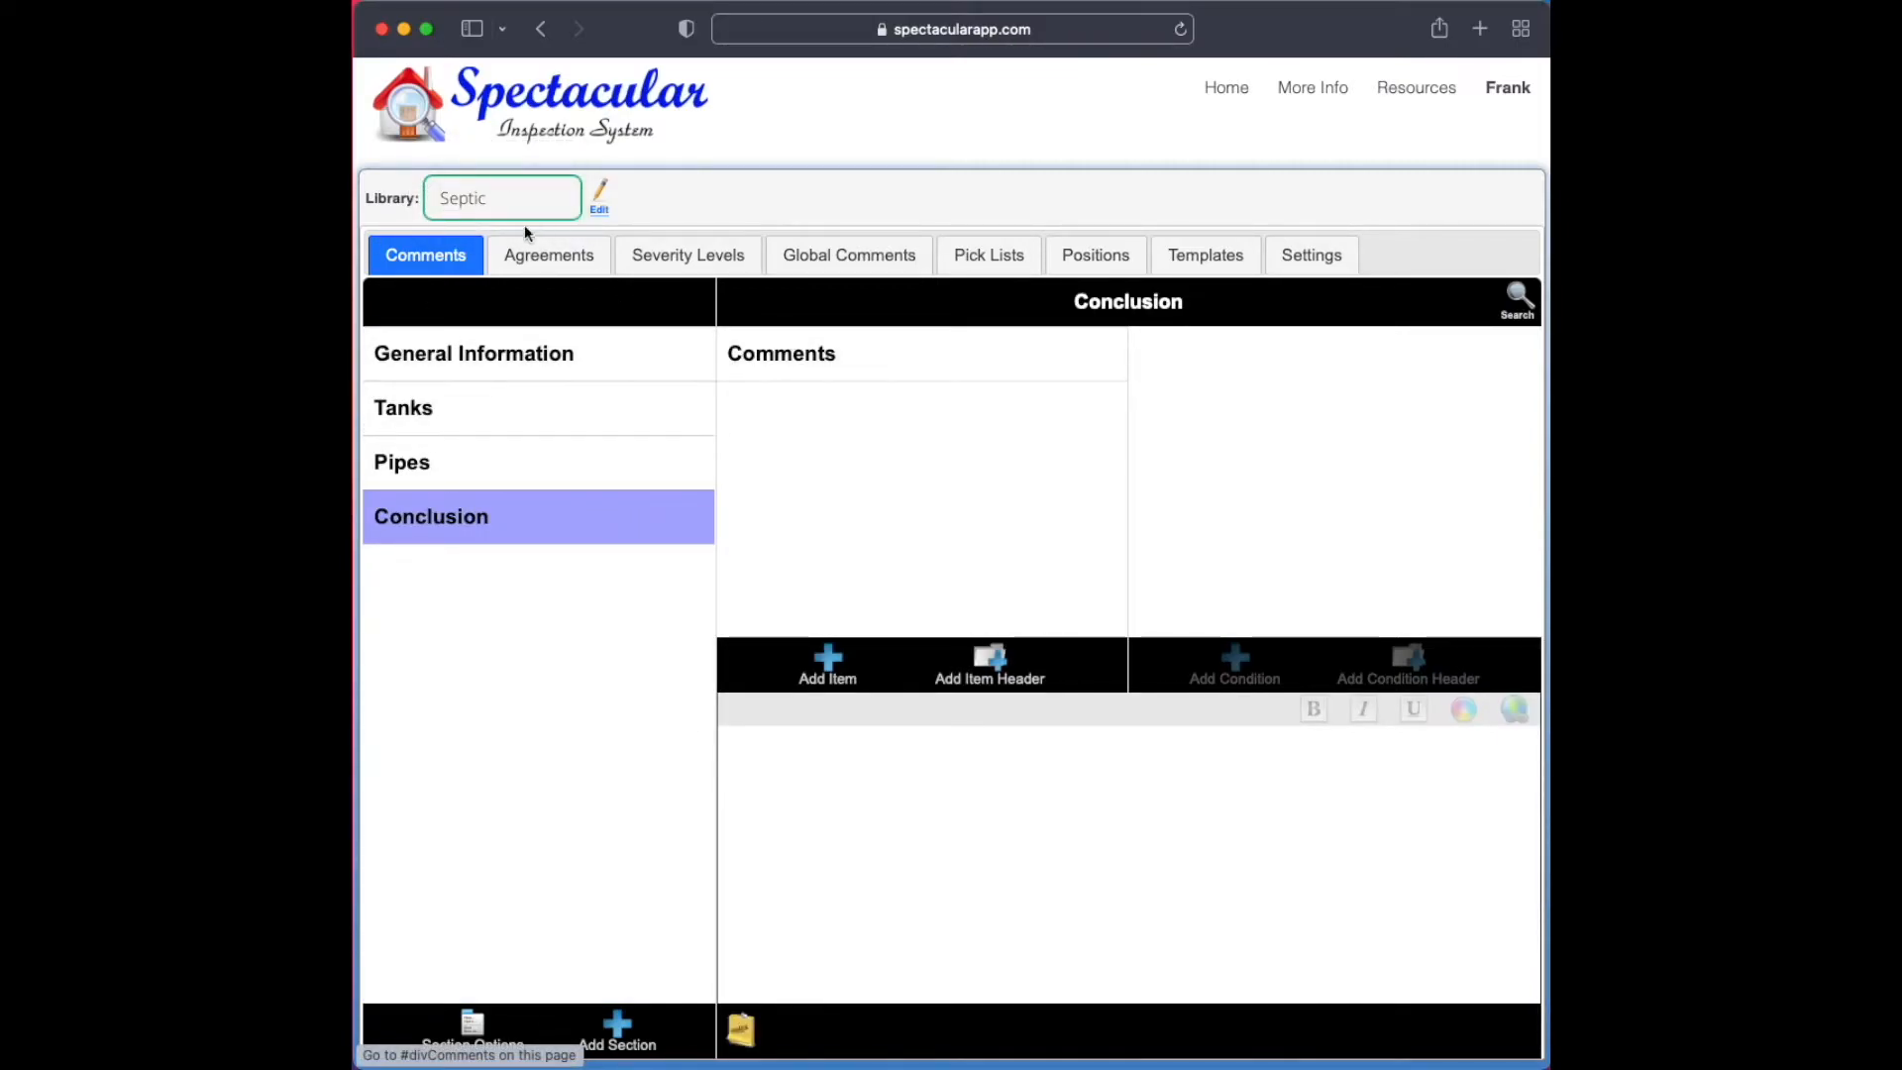
left_click(873, 358)
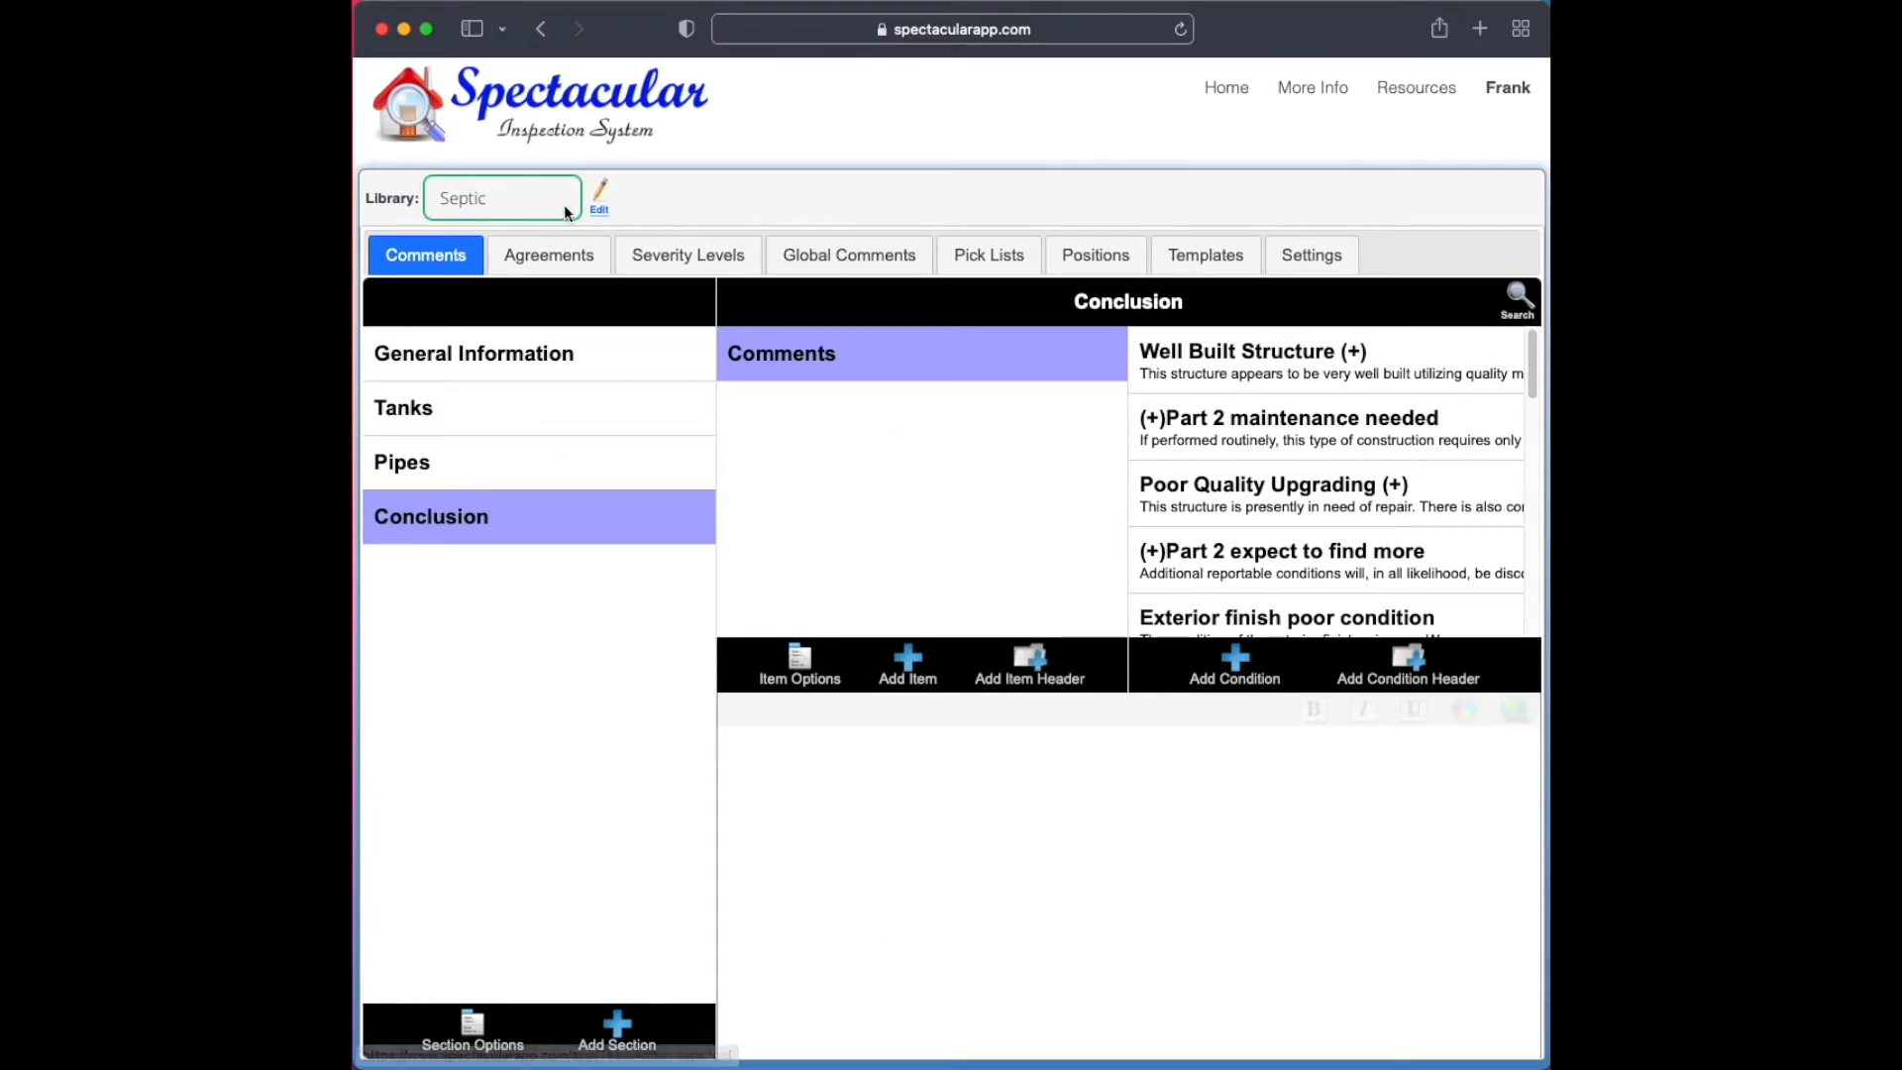
Search the whole HomeInspection library for "septic"
left_click(535, 199)
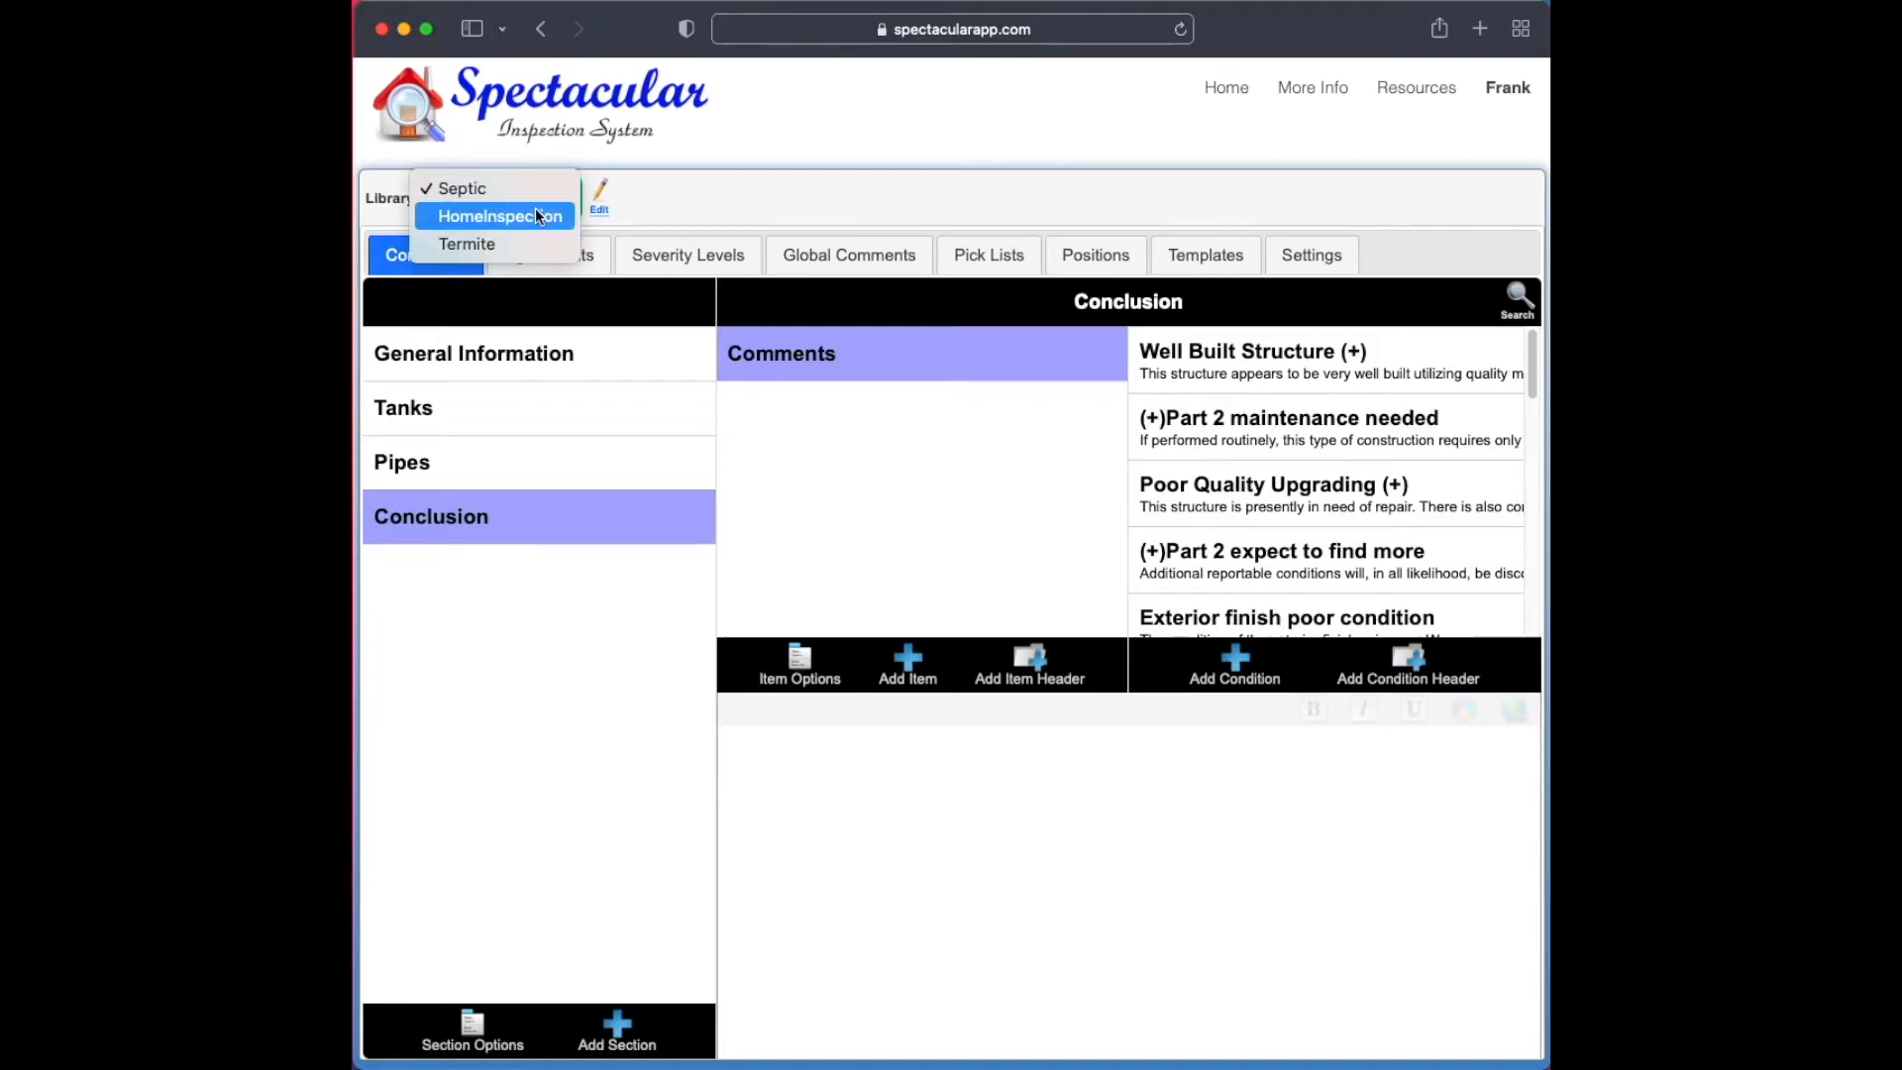
left_click(537, 216)
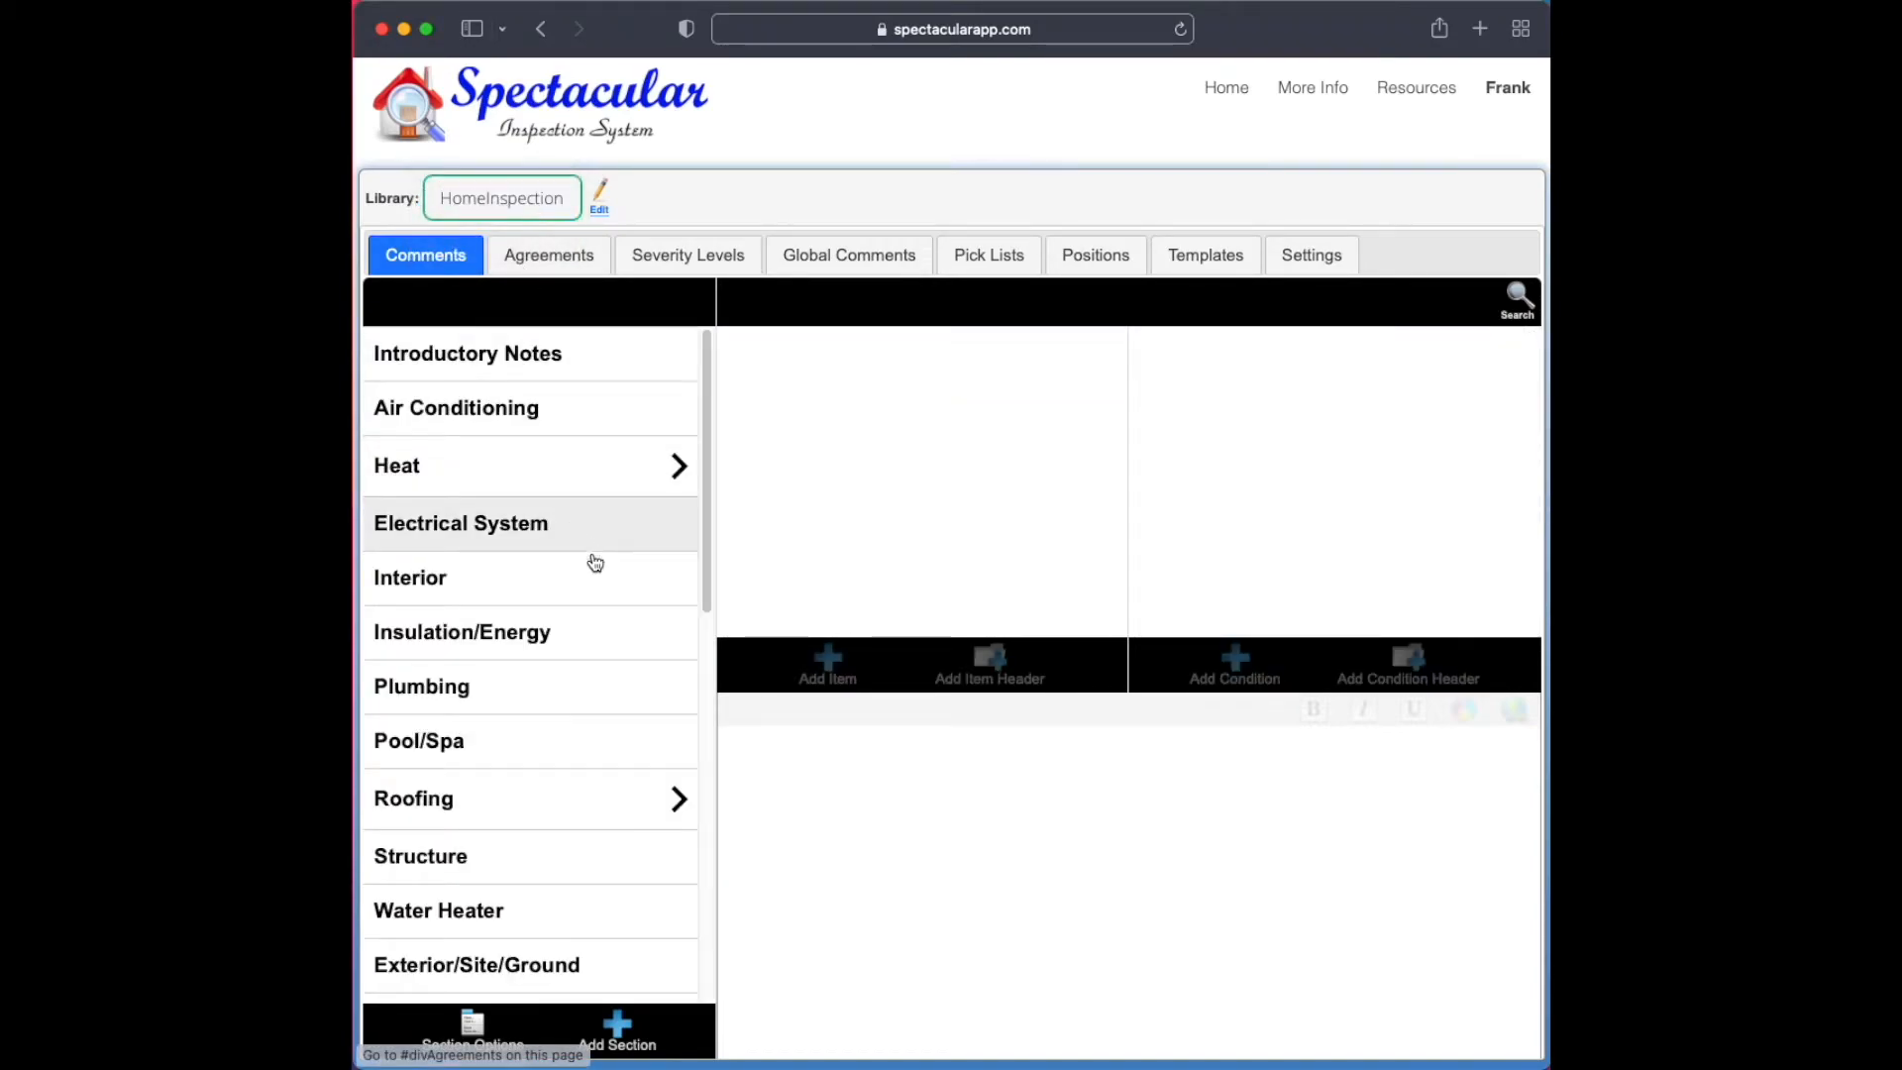
left_click(1519, 302)
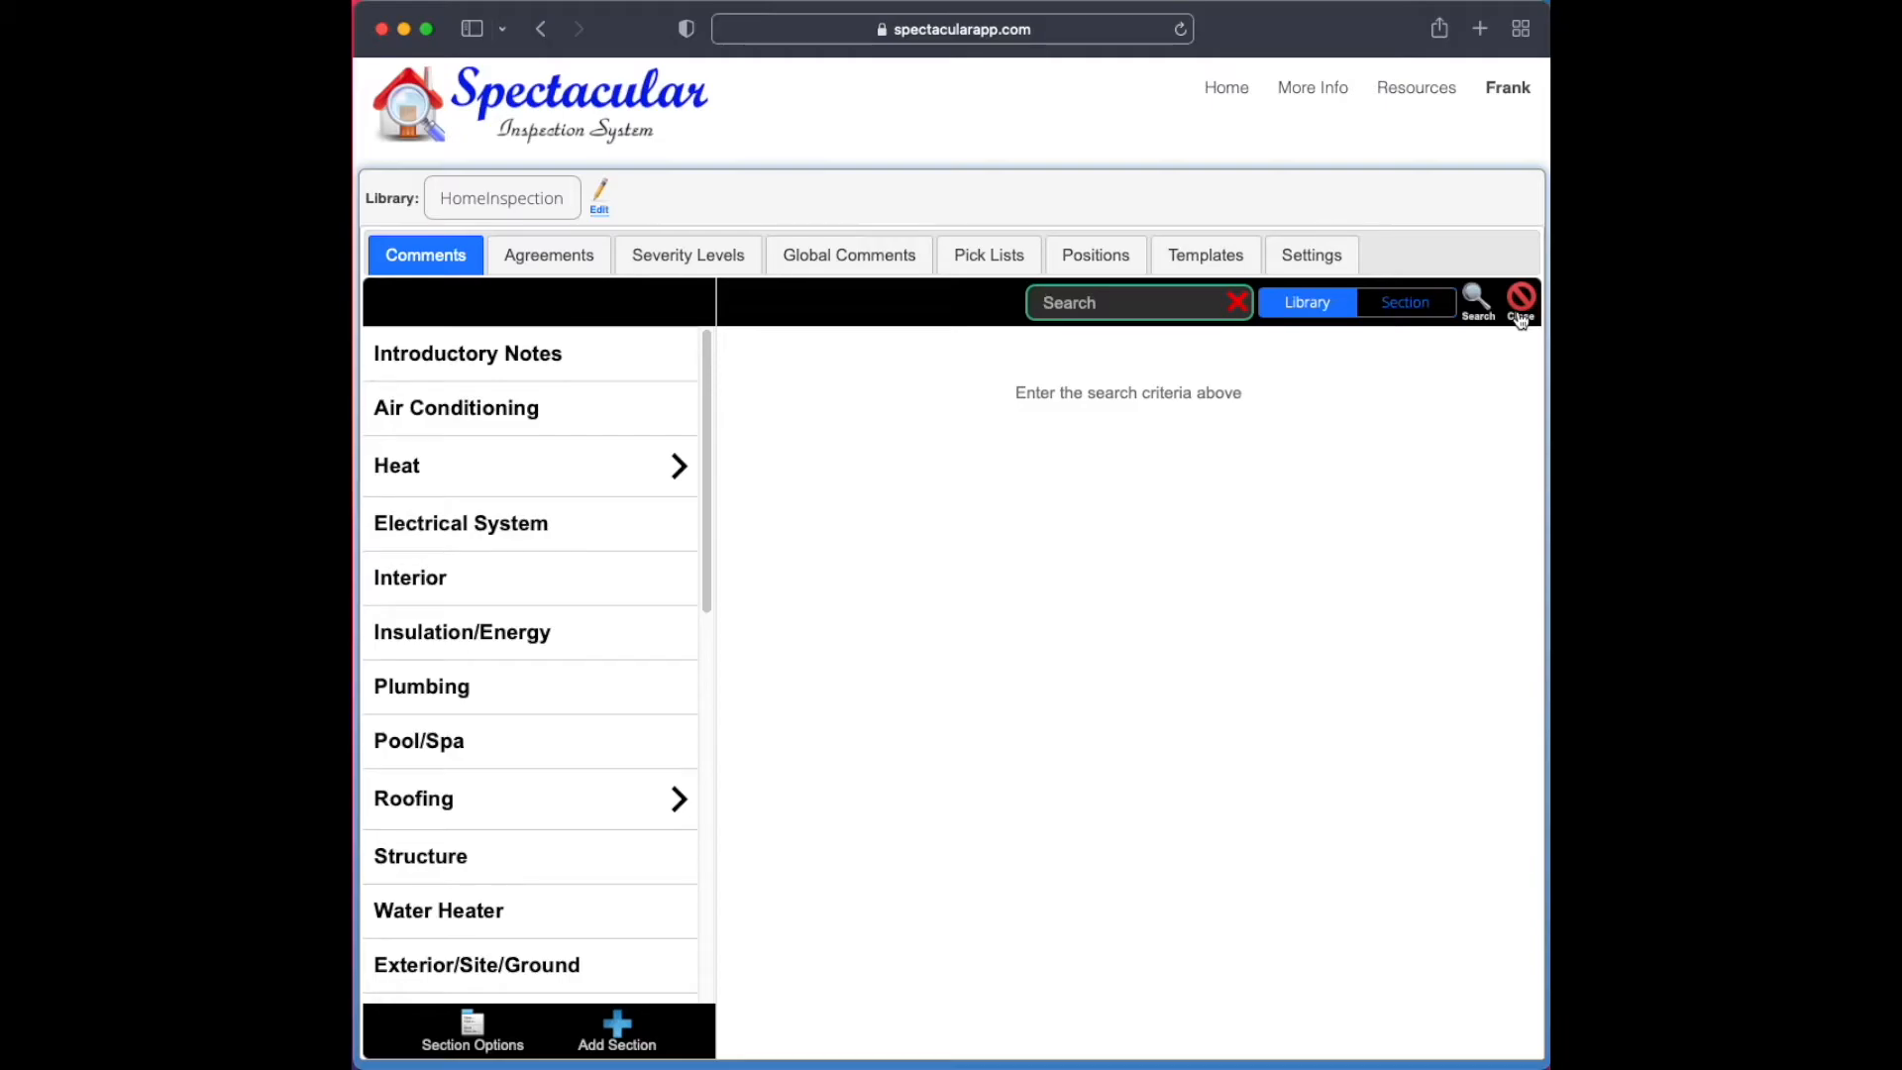
type("septic")
key("Return")
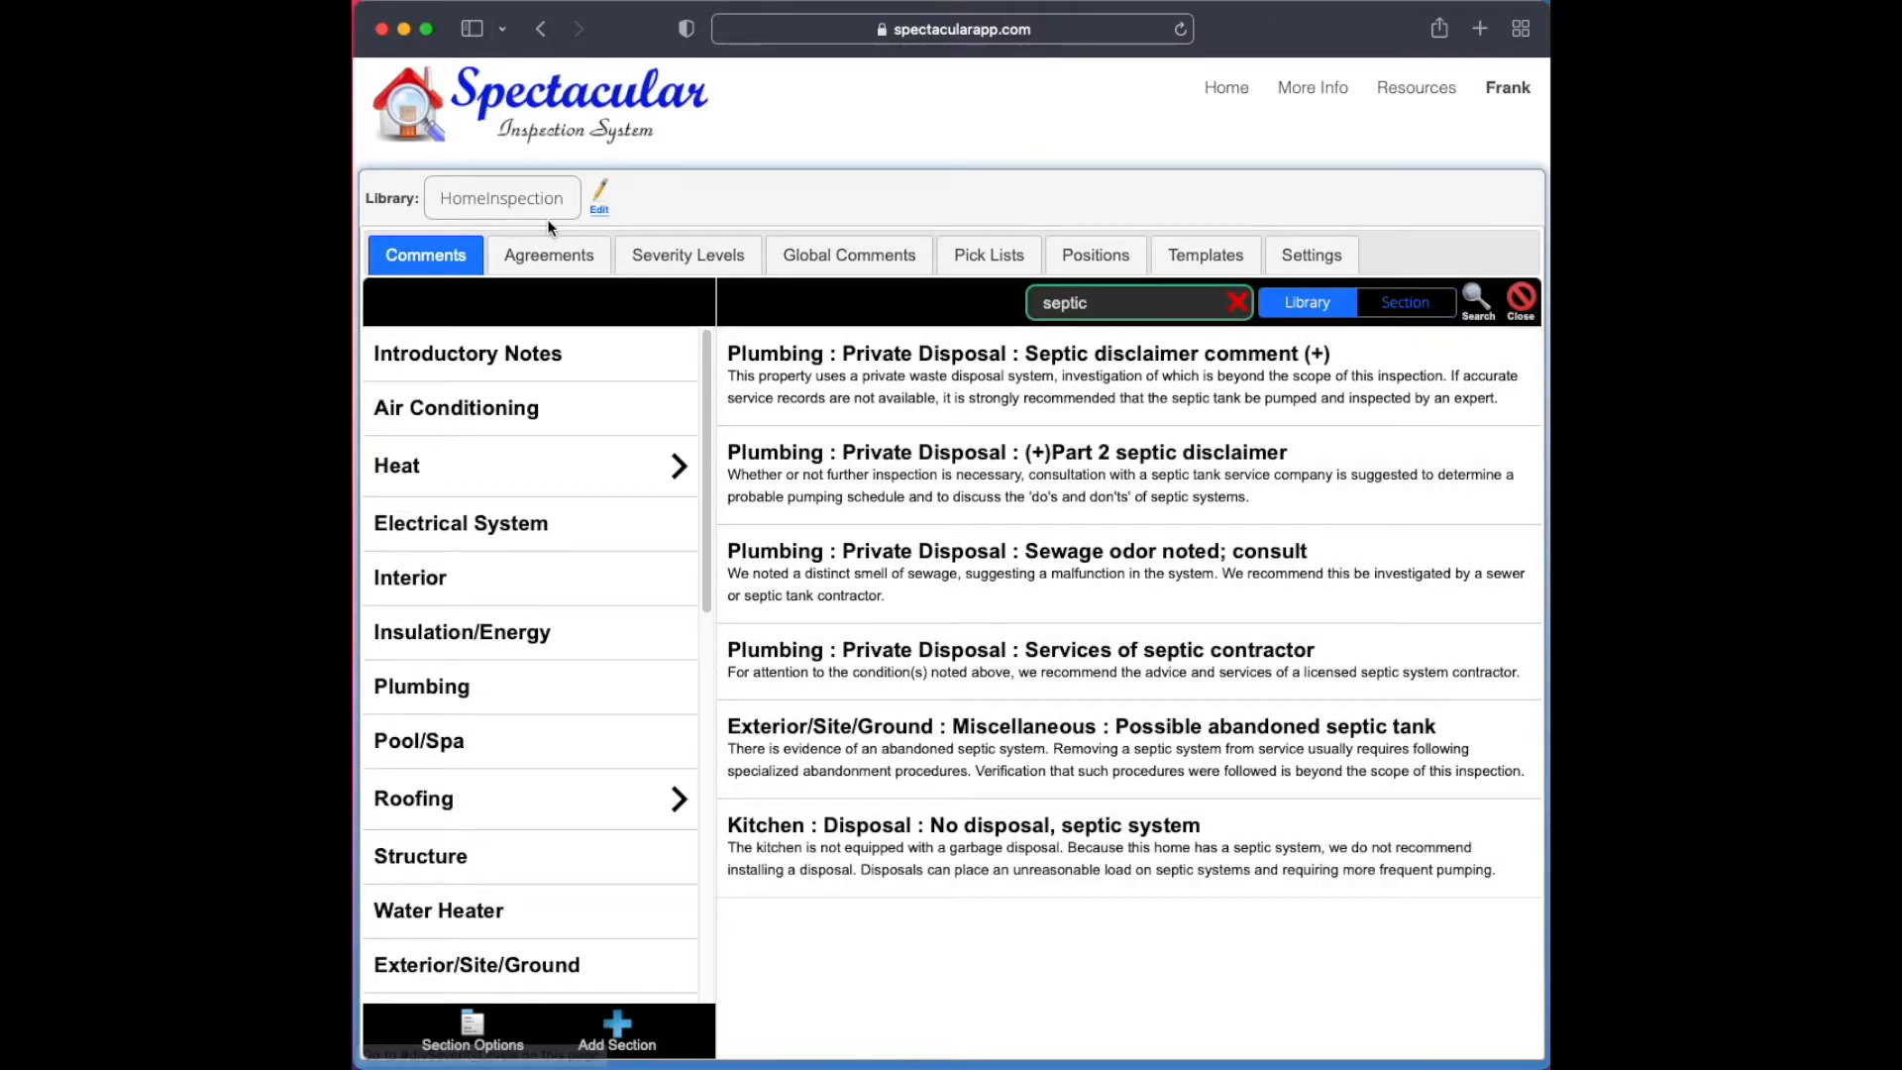
left_click(1058, 289)
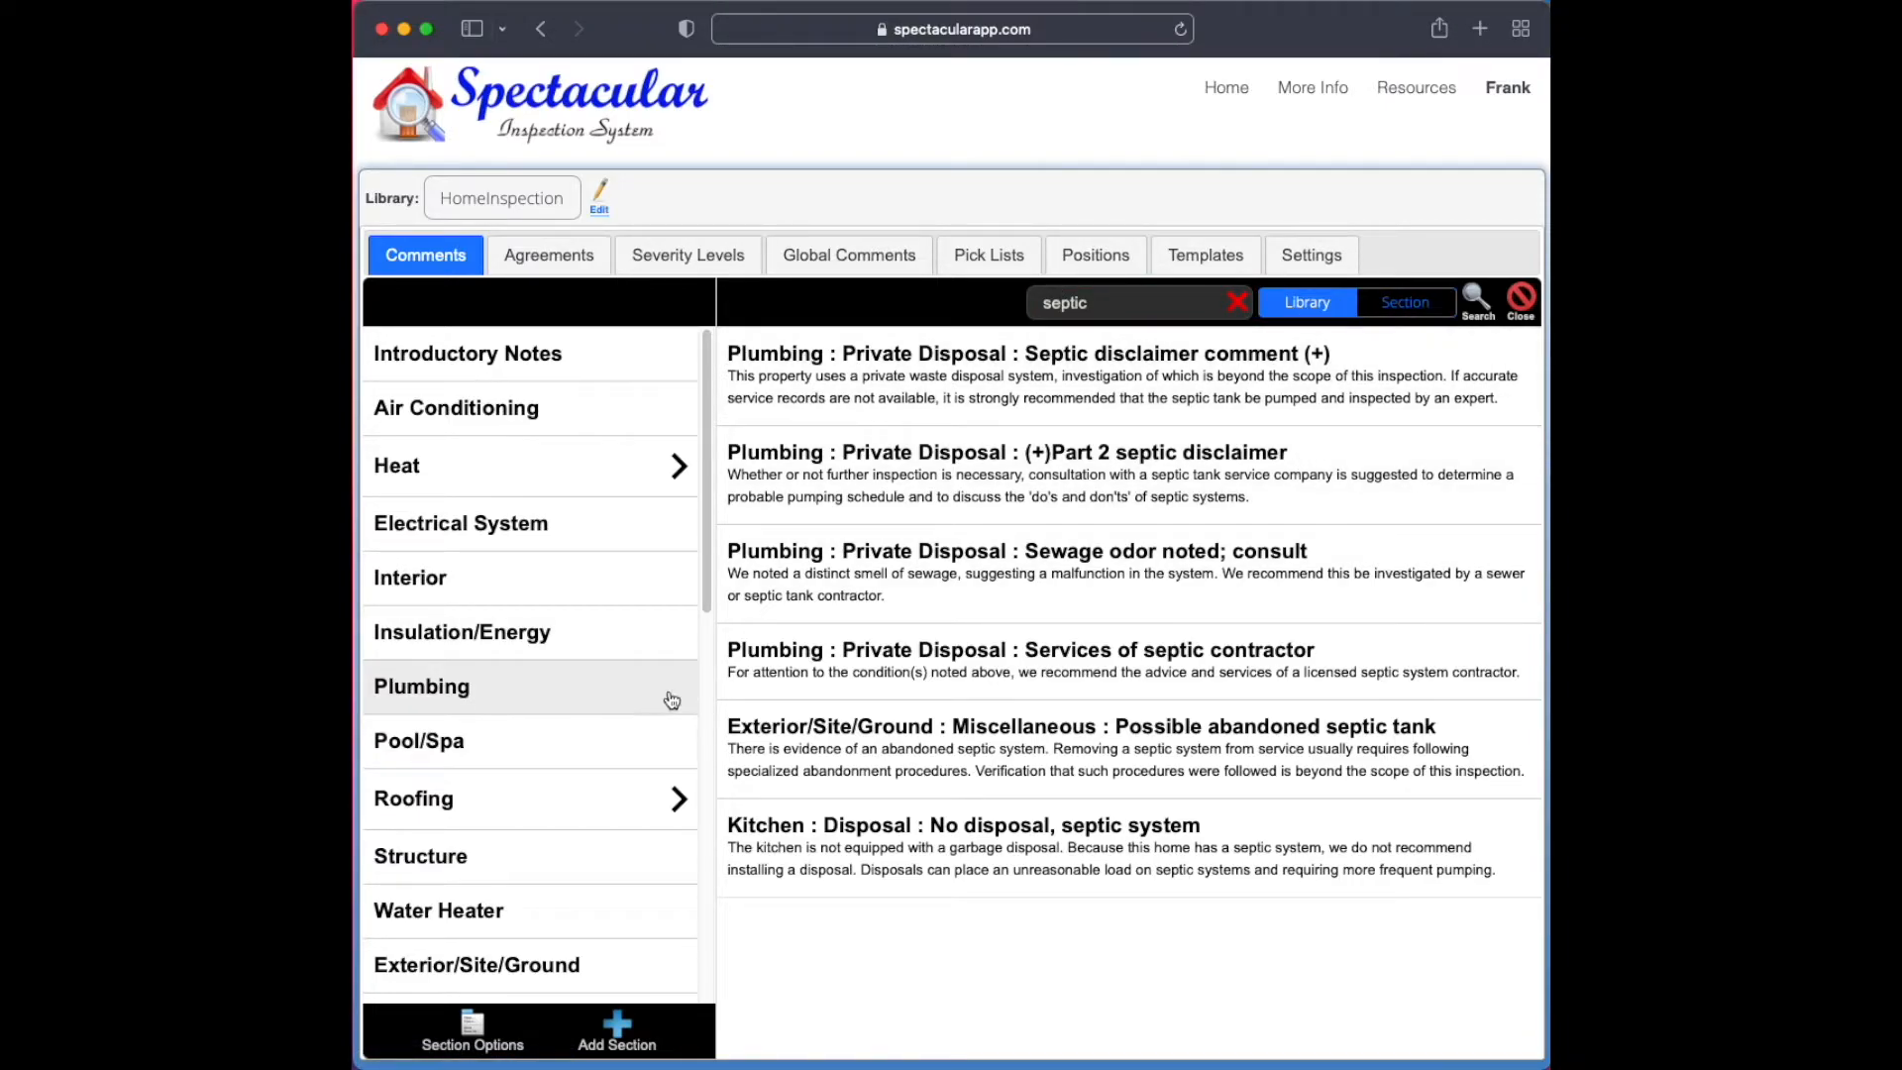
Limit the "septic" search to the Plumbing section and run it again
left_click(555, 710)
left_click(1516, 299)
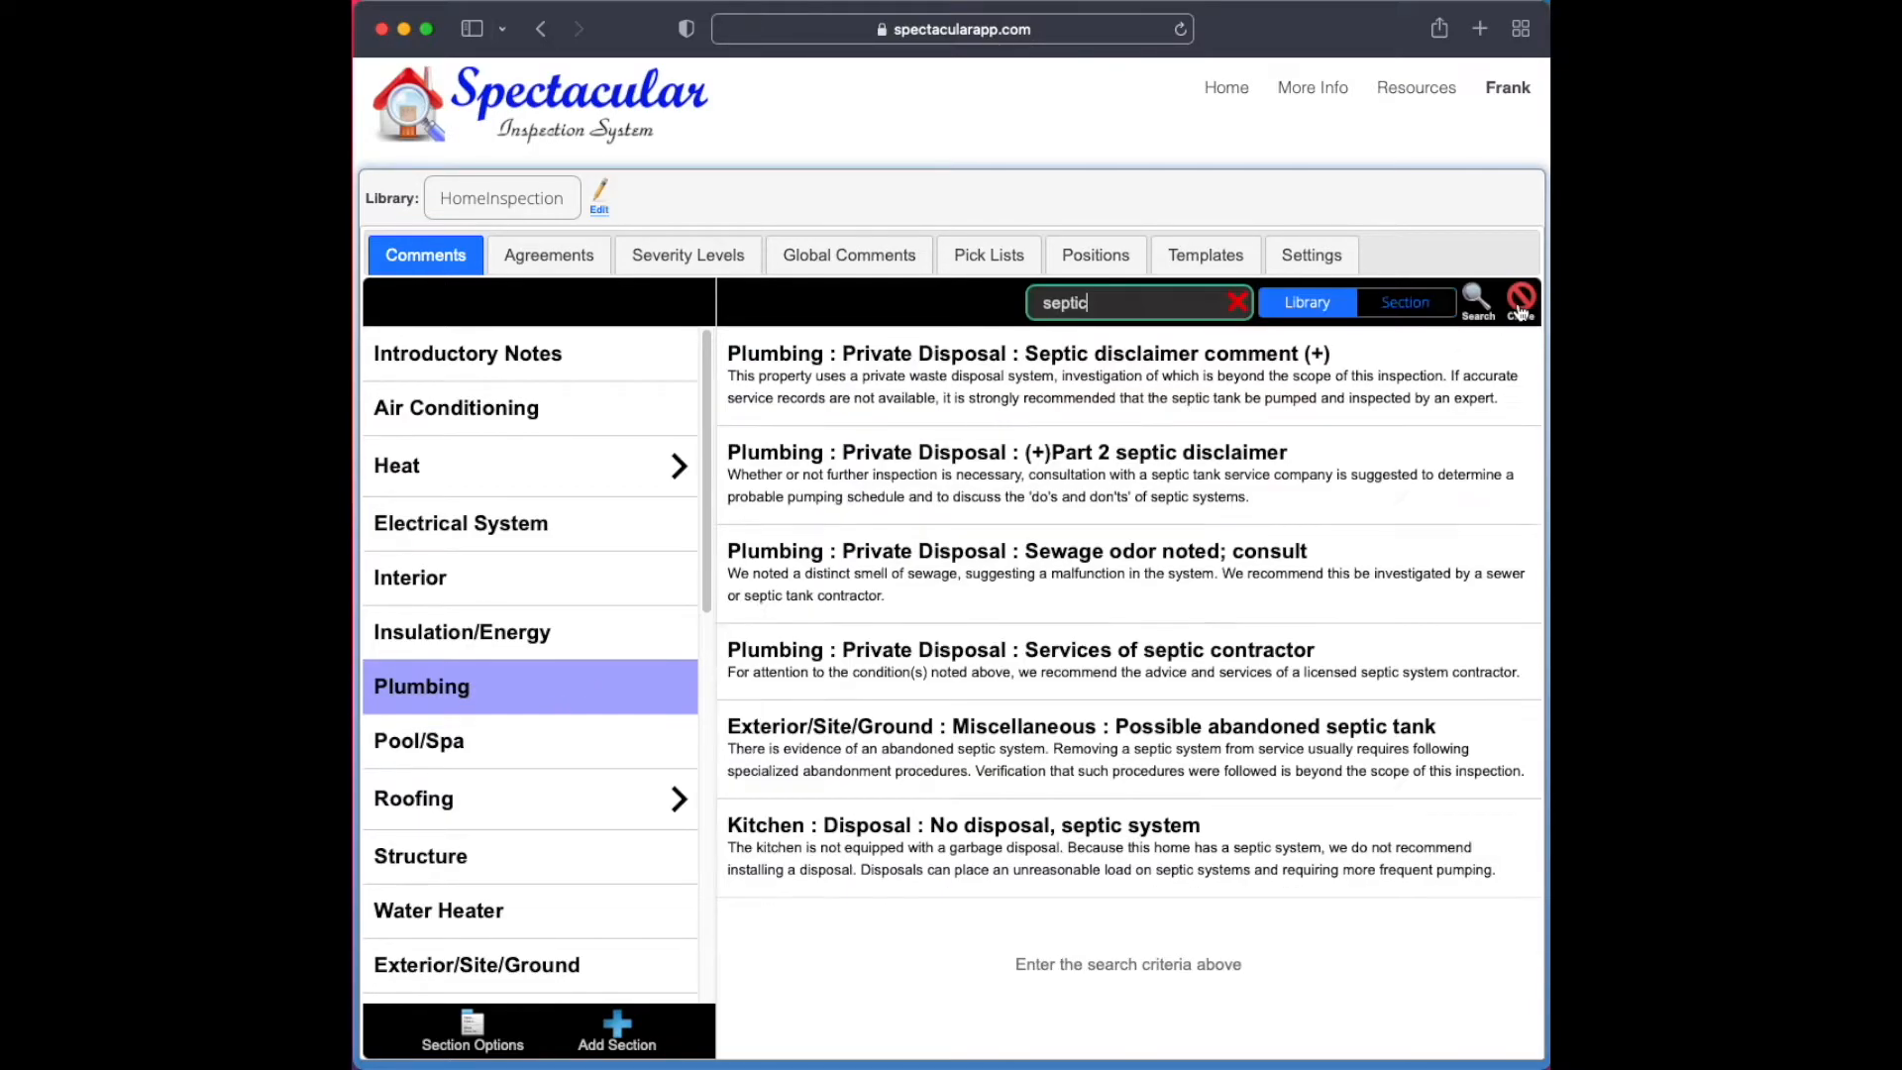
left_click(1390, 307)
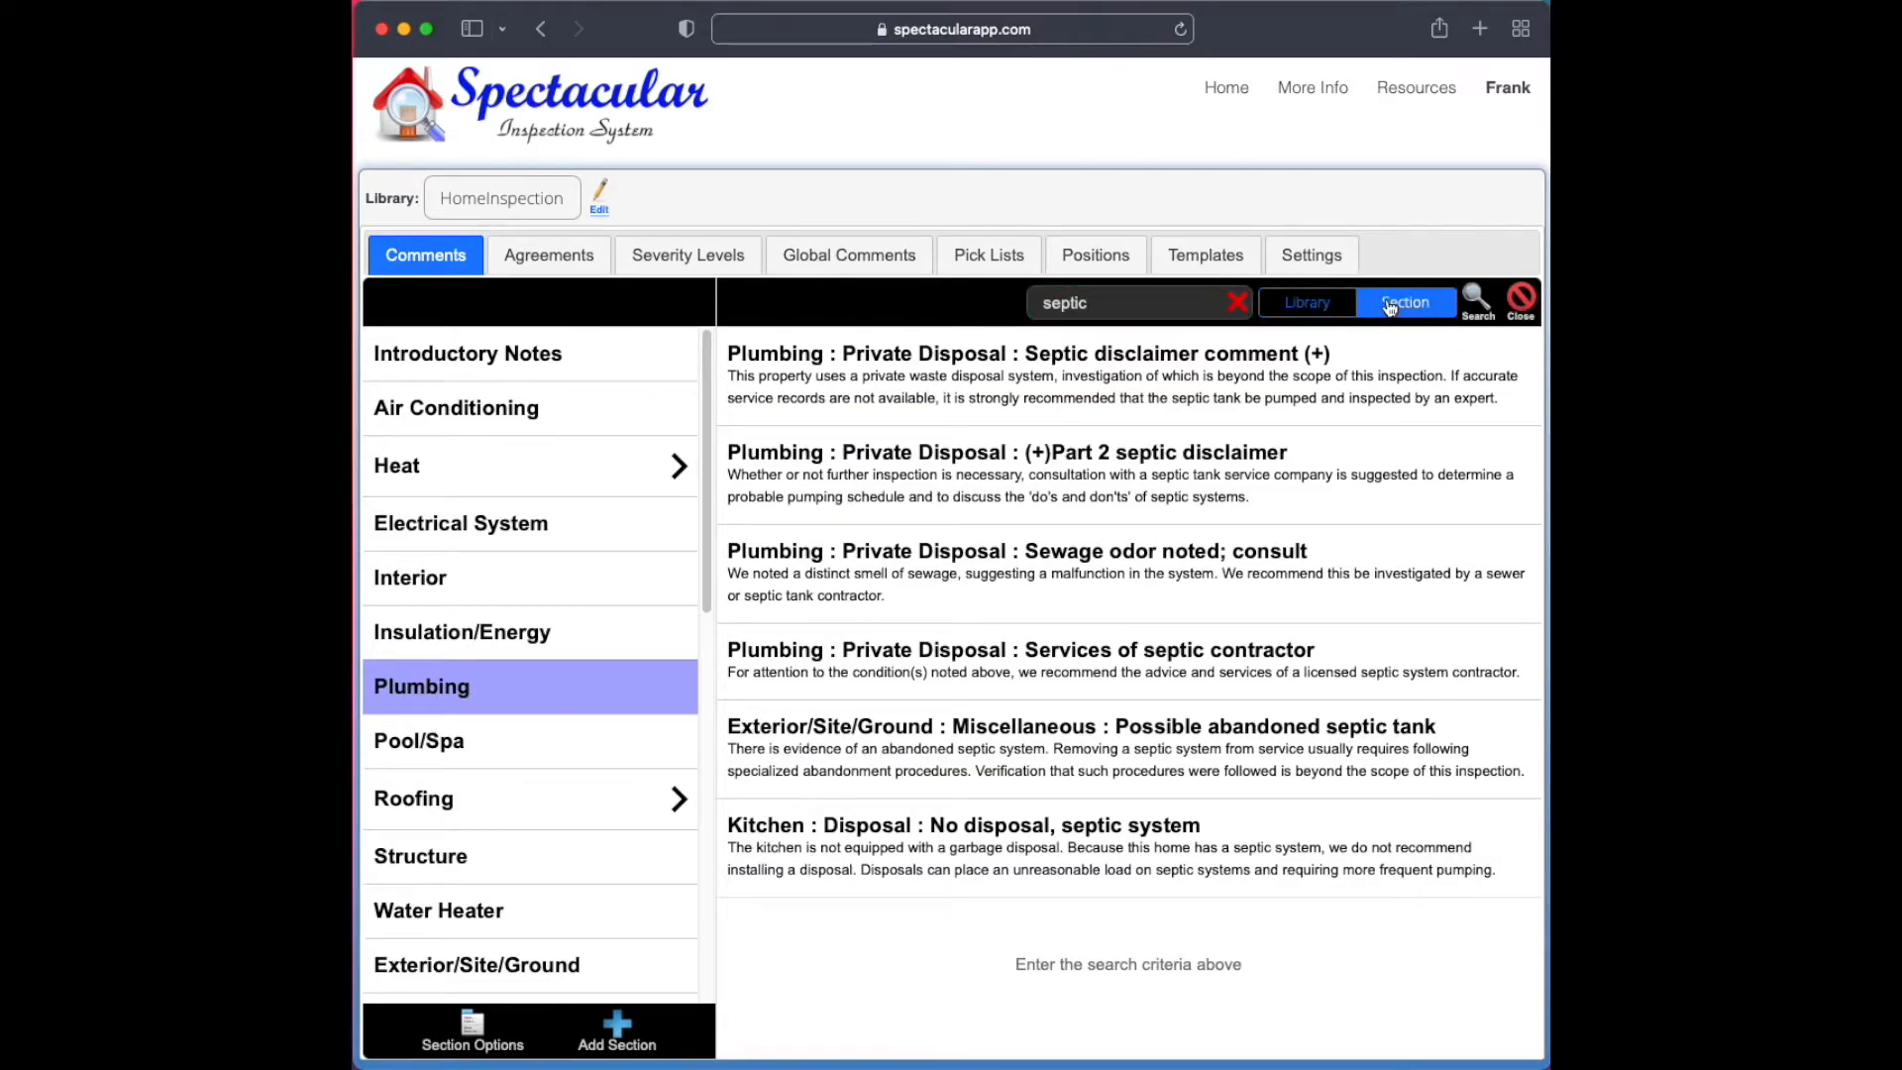
left_click(1476, 299)
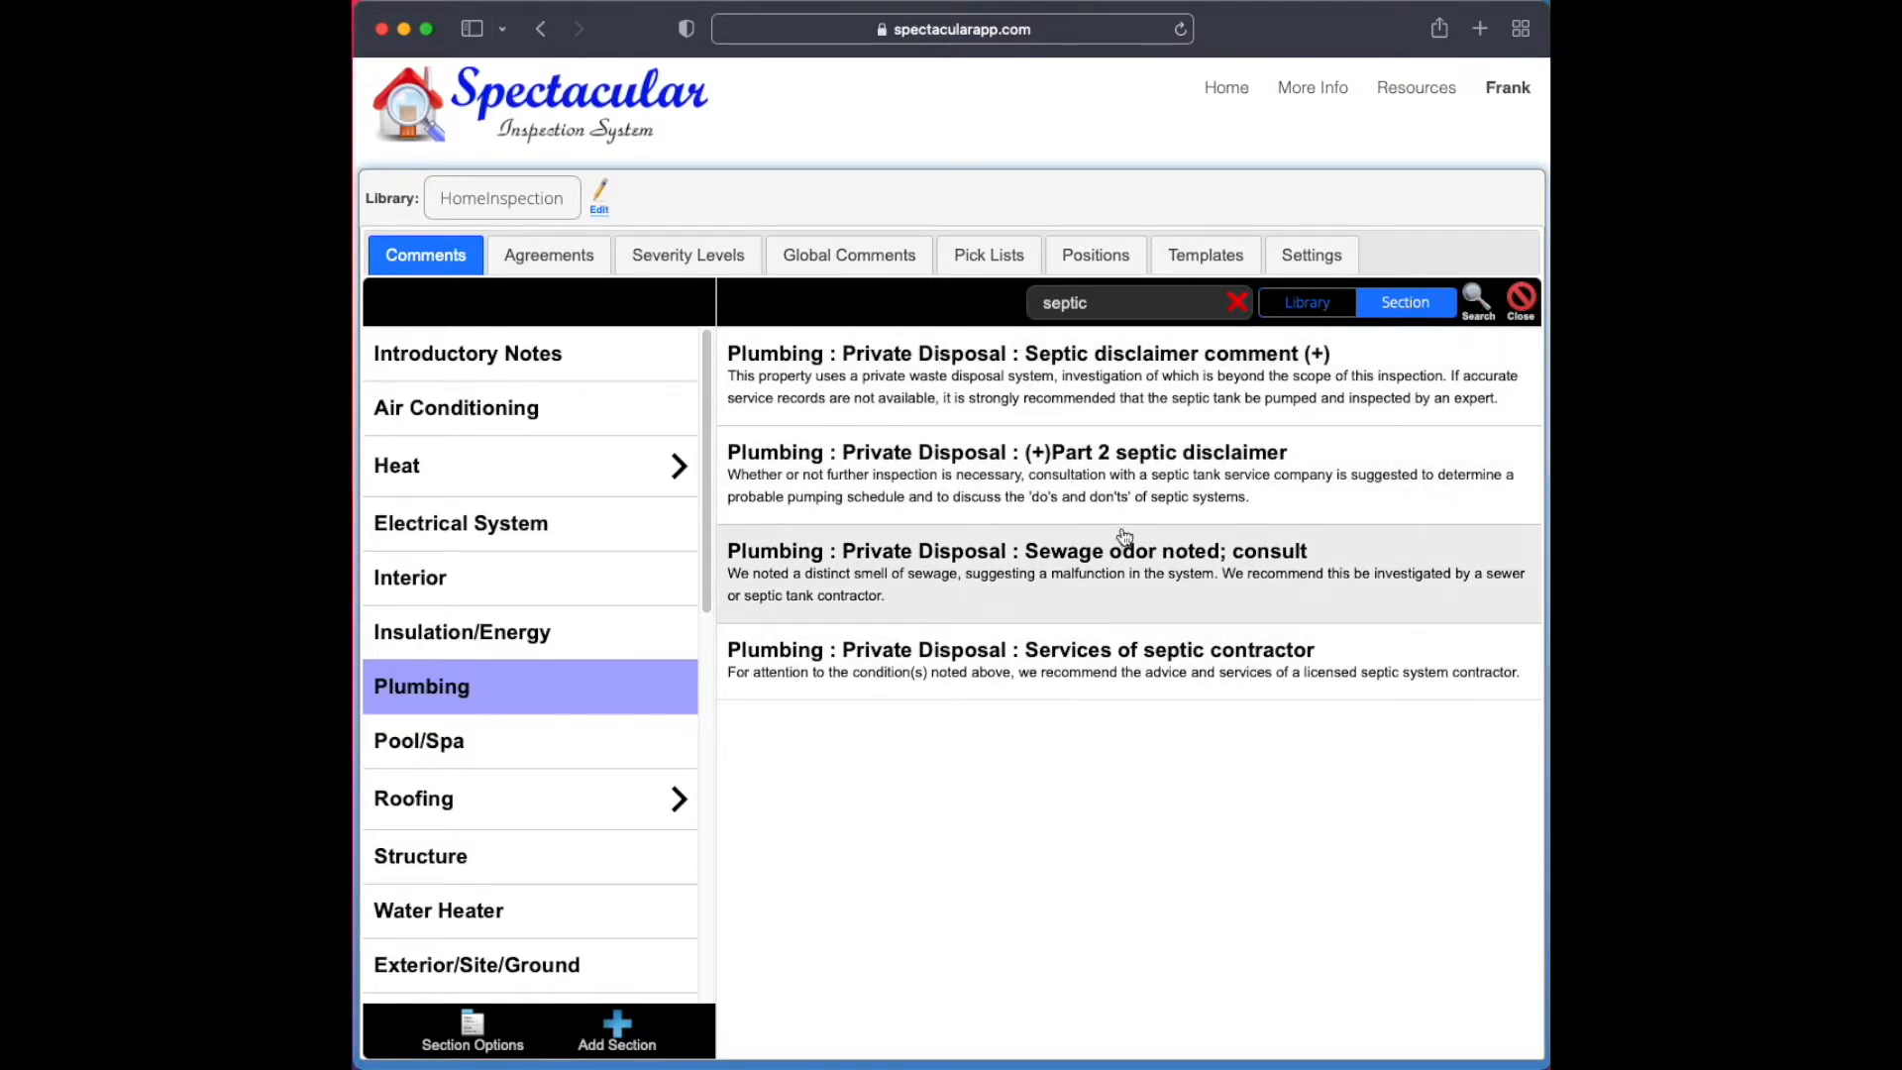
Open the "Septic disclaimer comment (+)" result and copy its Private Disposal item to General Information in the Septic library
left_click(1001, 401)
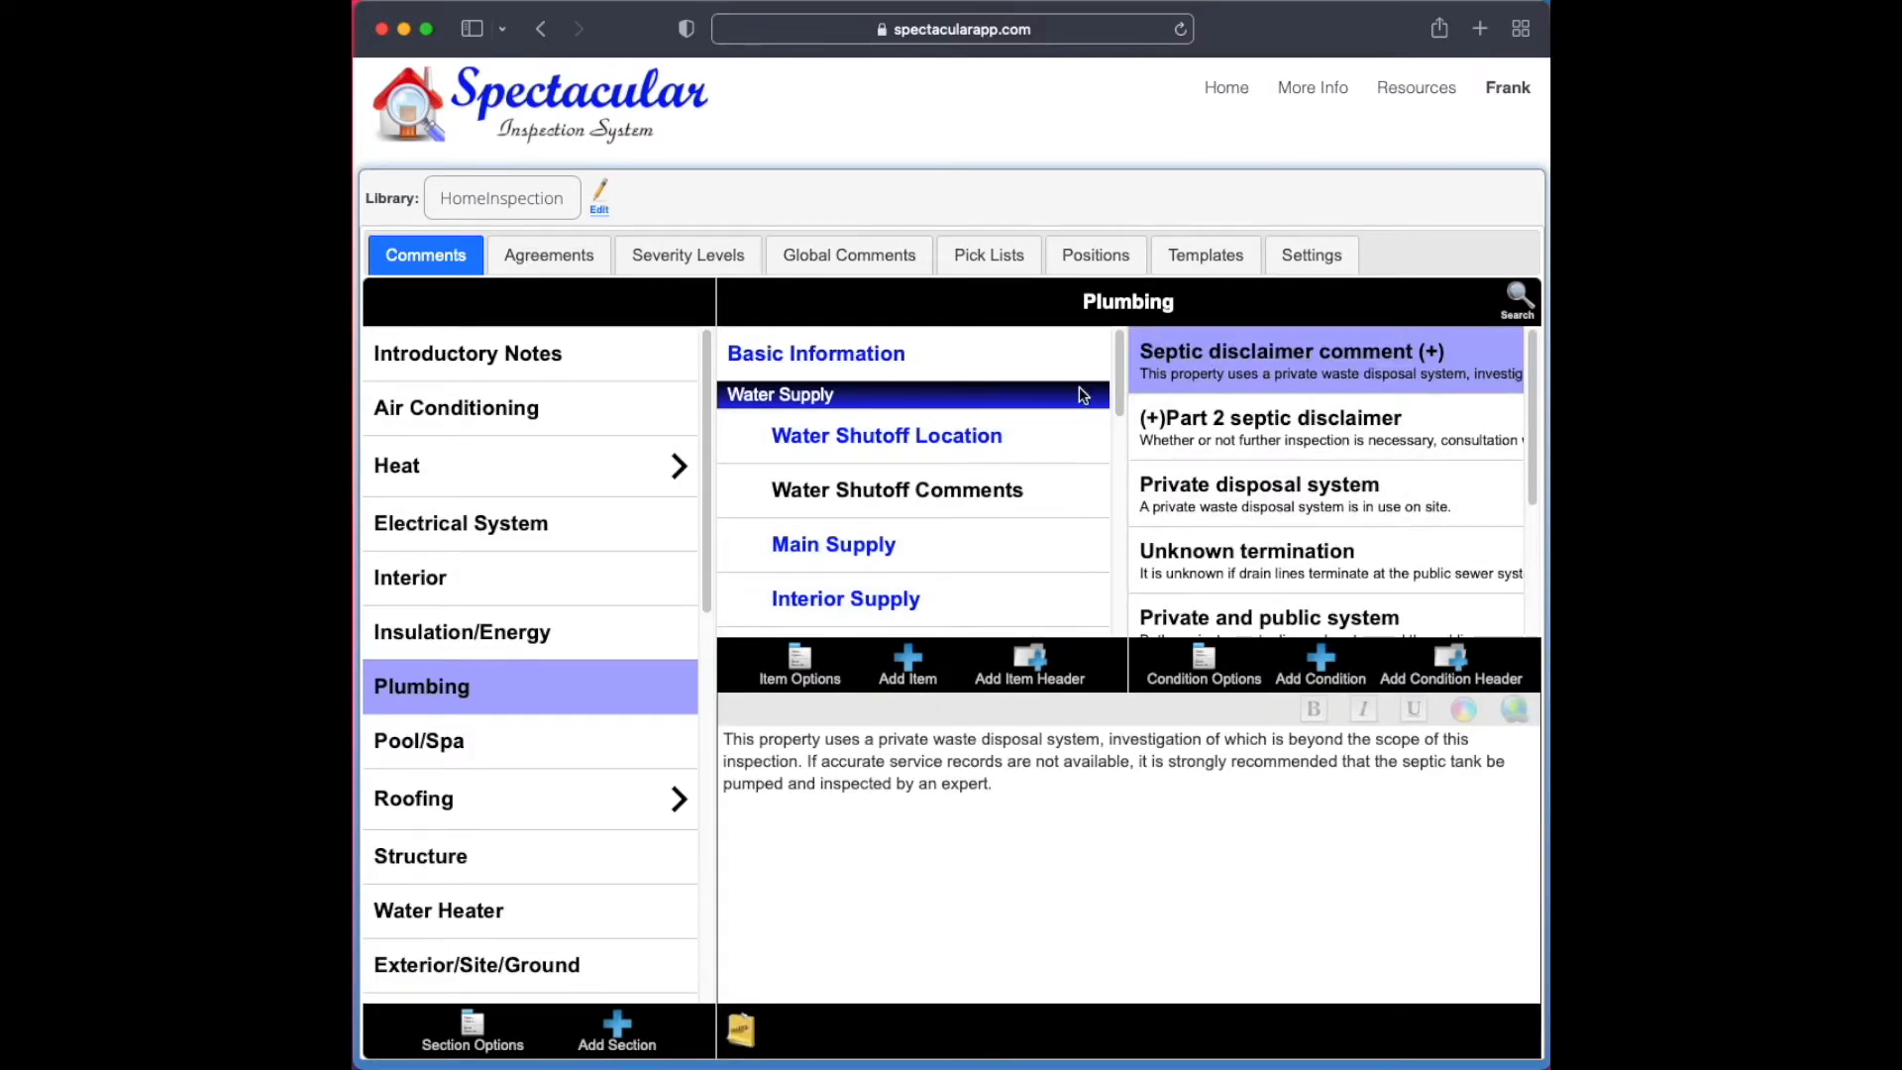
left_click_drag(1119, 386, 1133, 562)
left_click(800, 666)
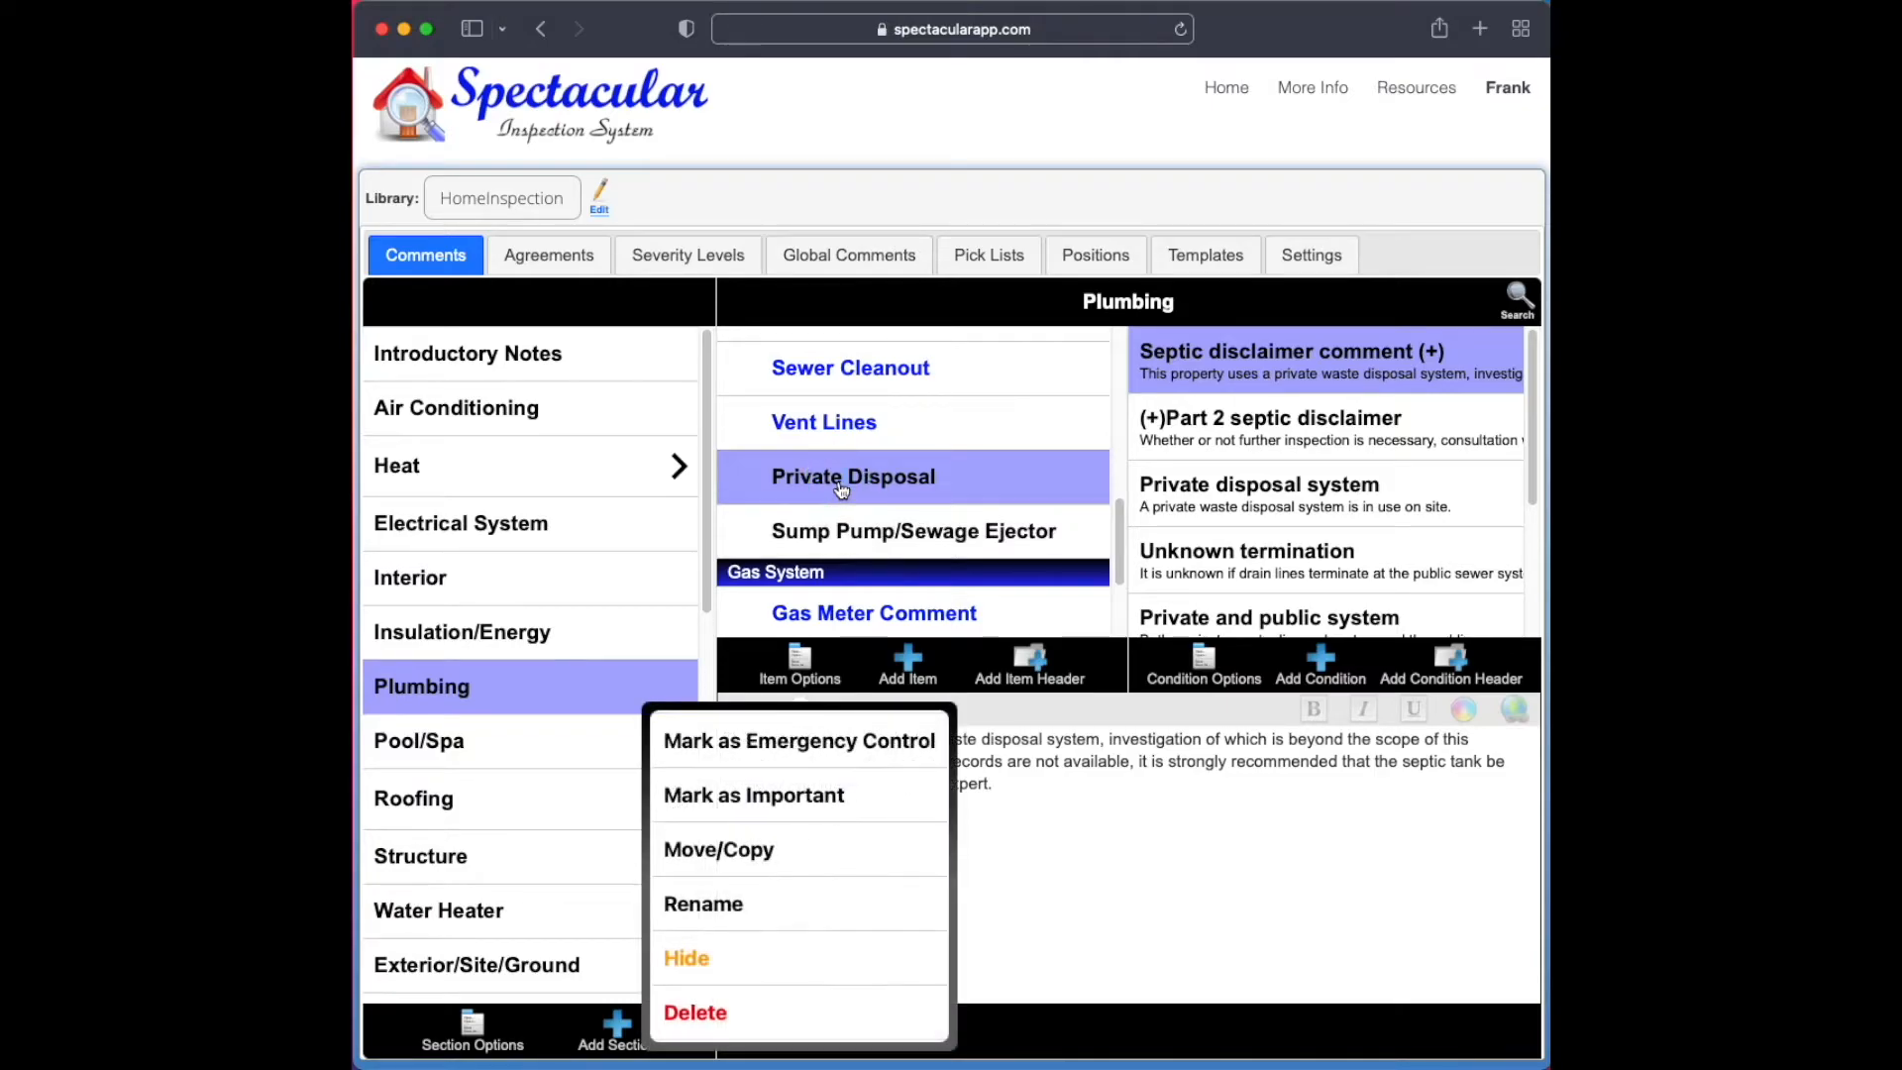
left_click(815, 852)
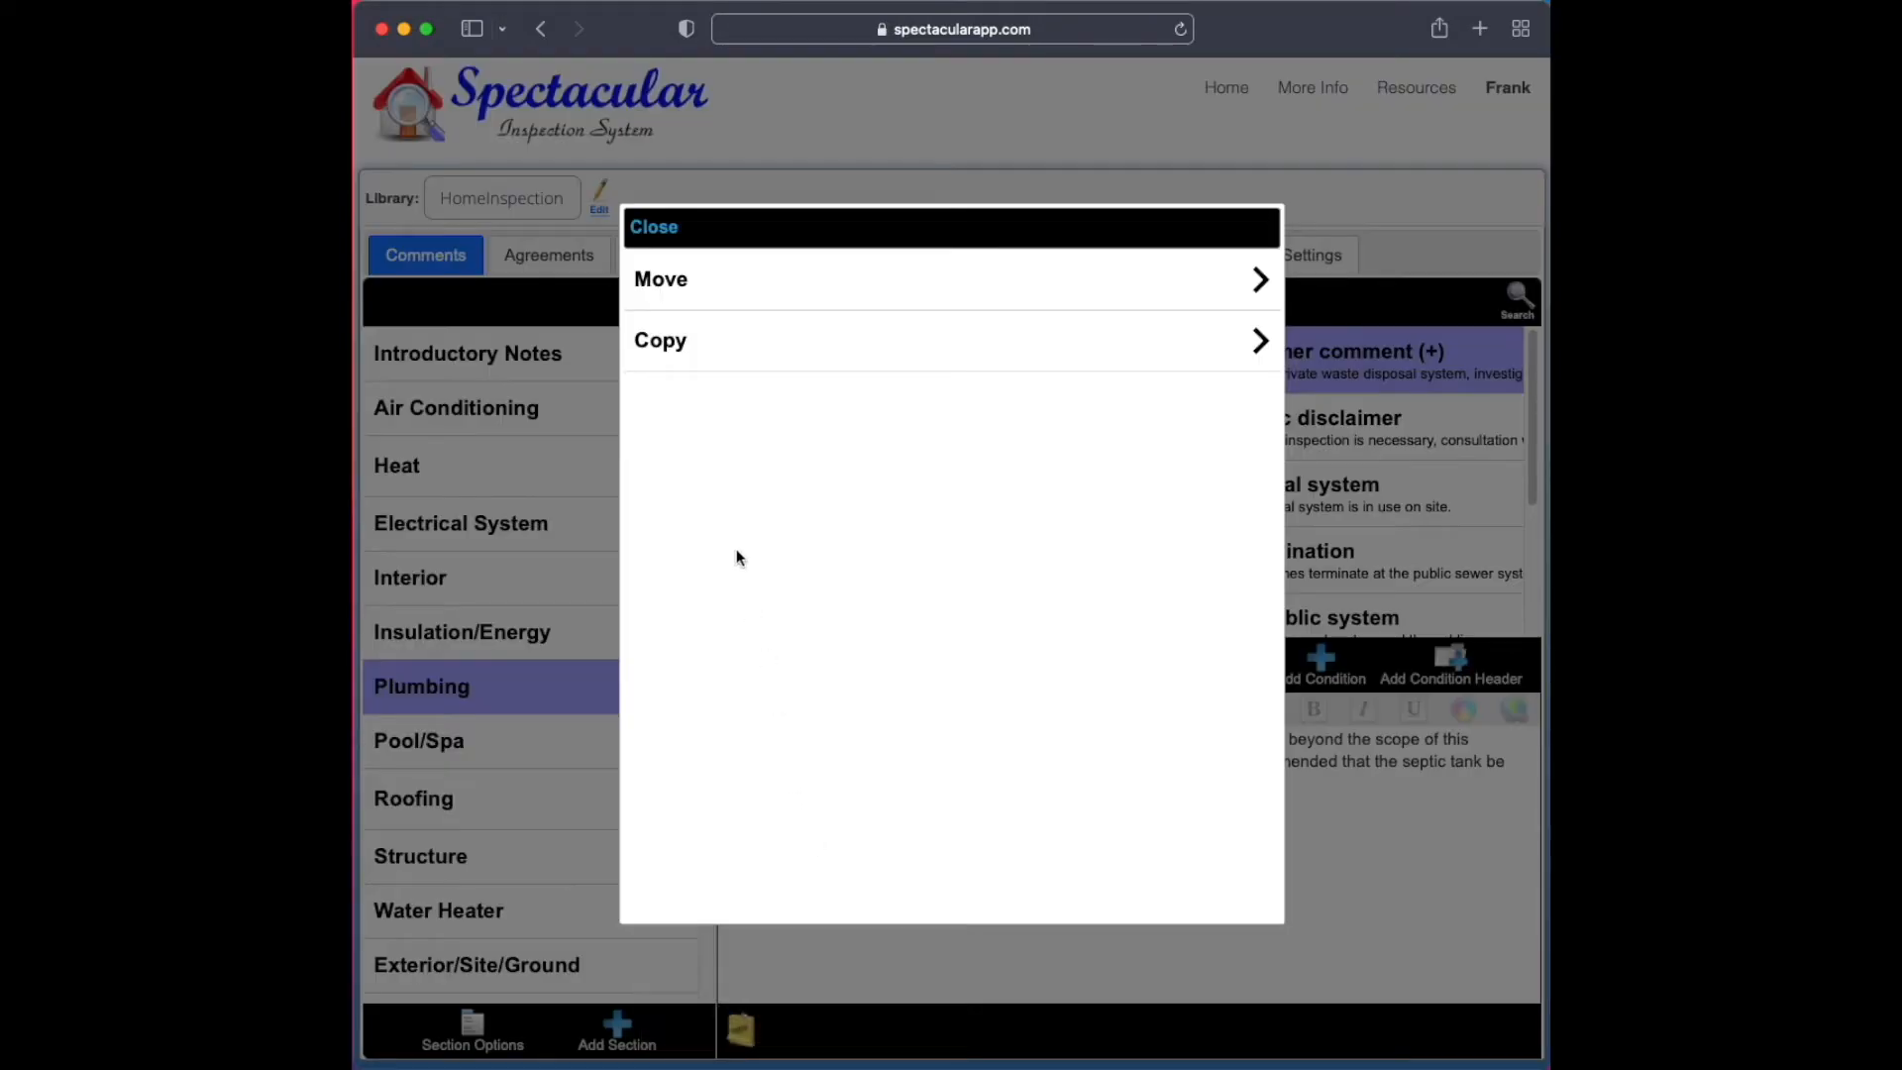
left_click(735, 360)
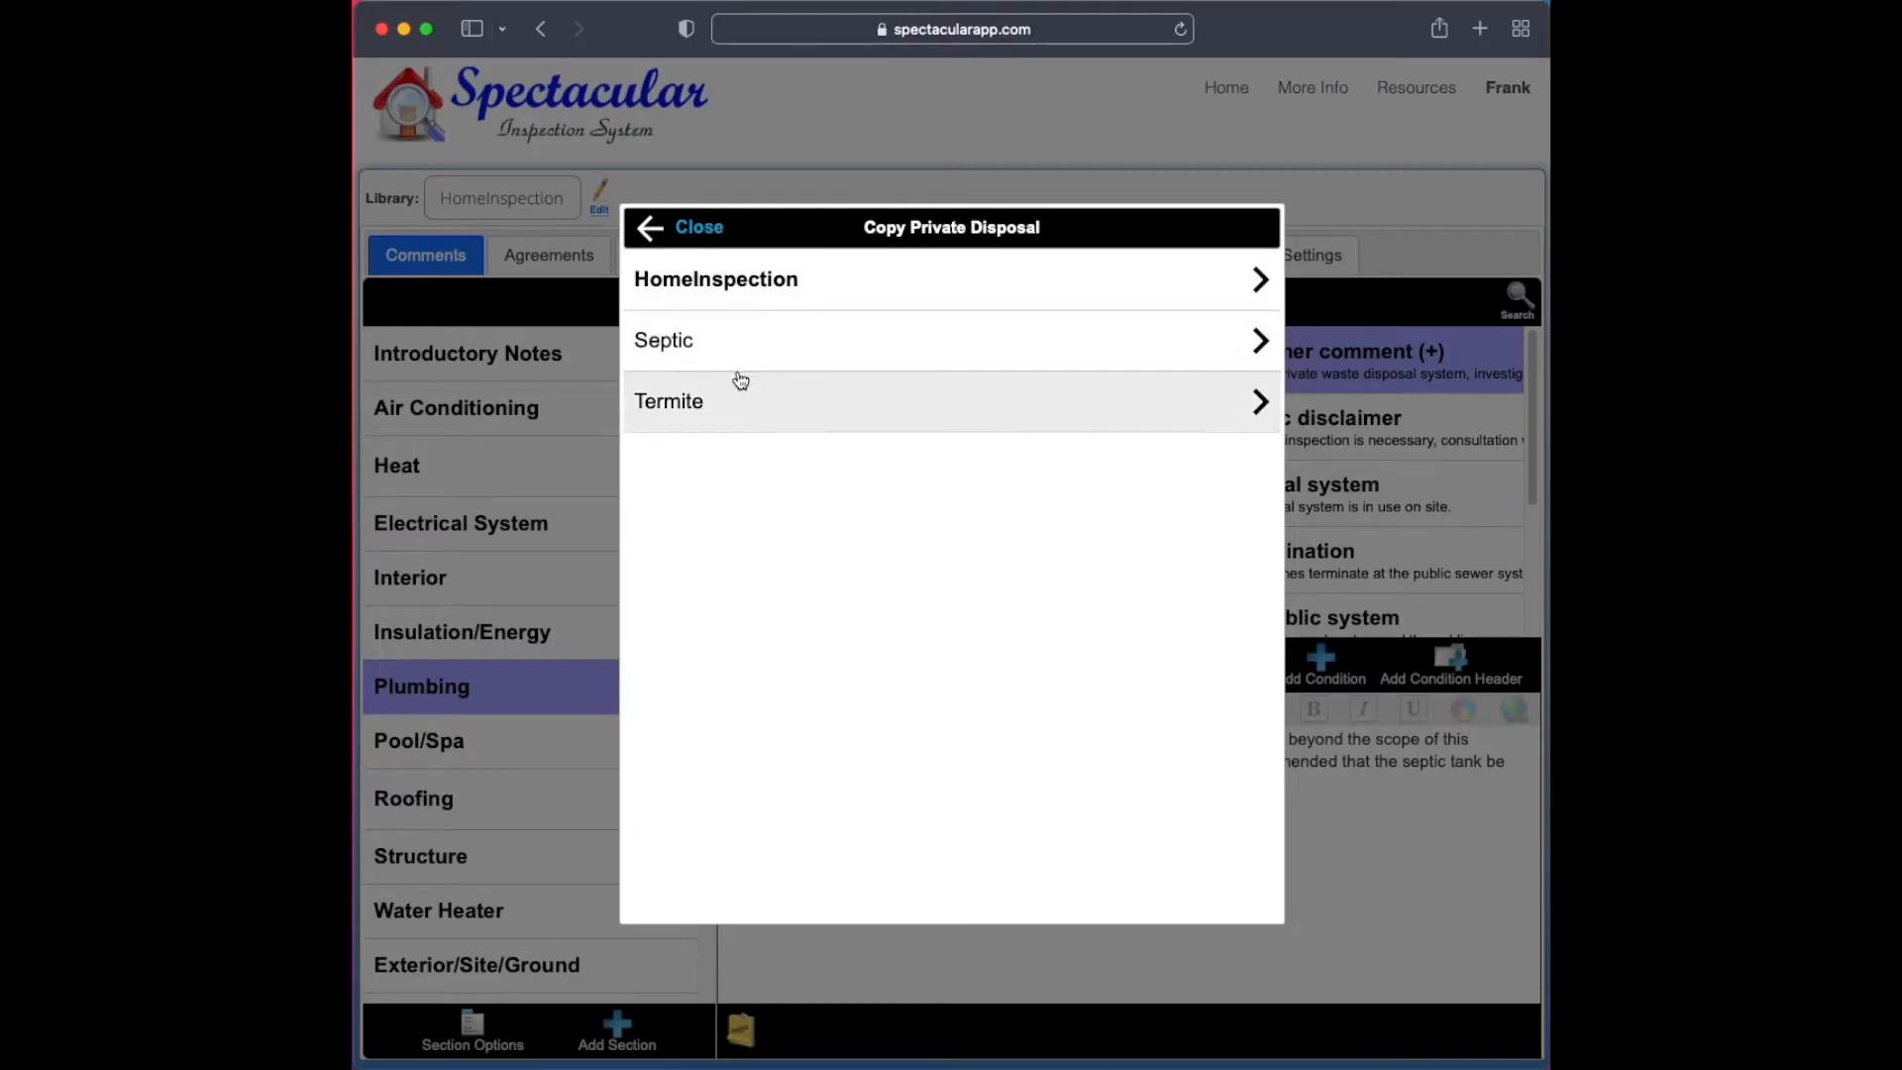
left_click(757, 354)
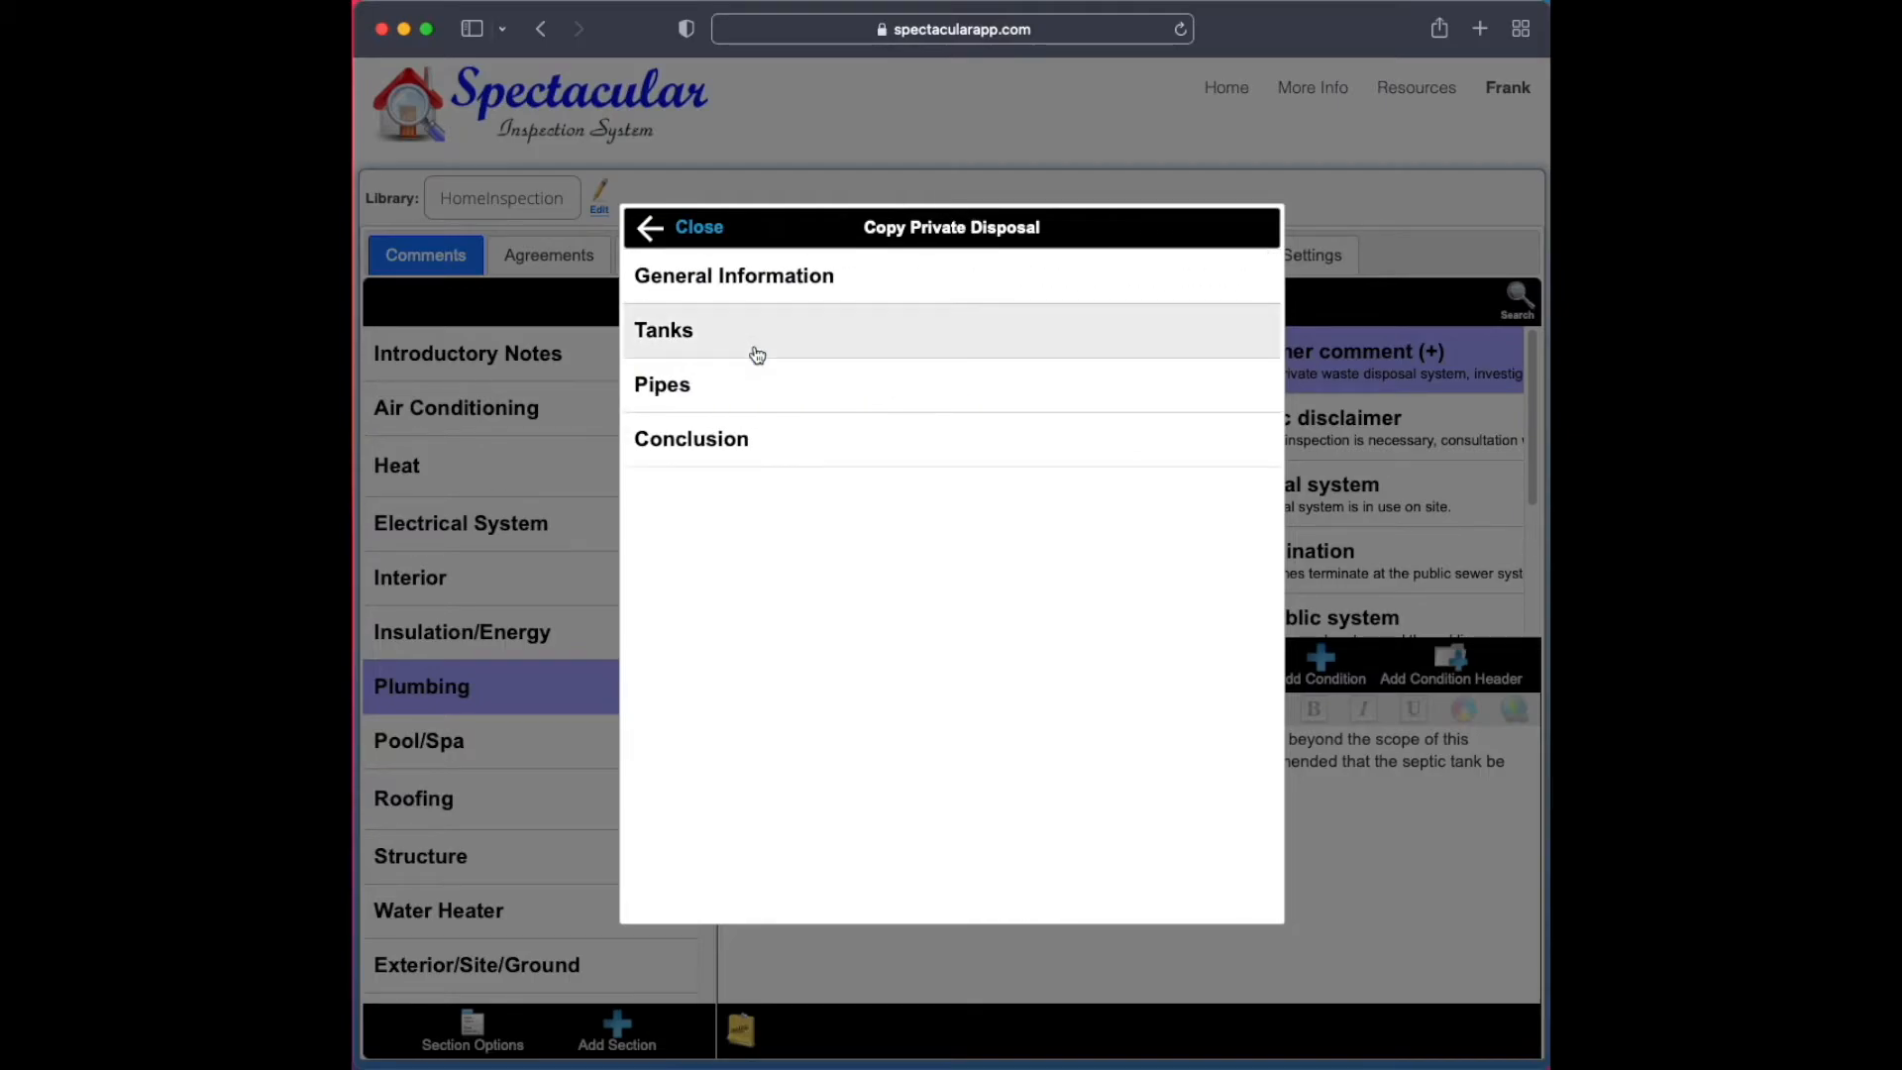
left_click(790, 282)
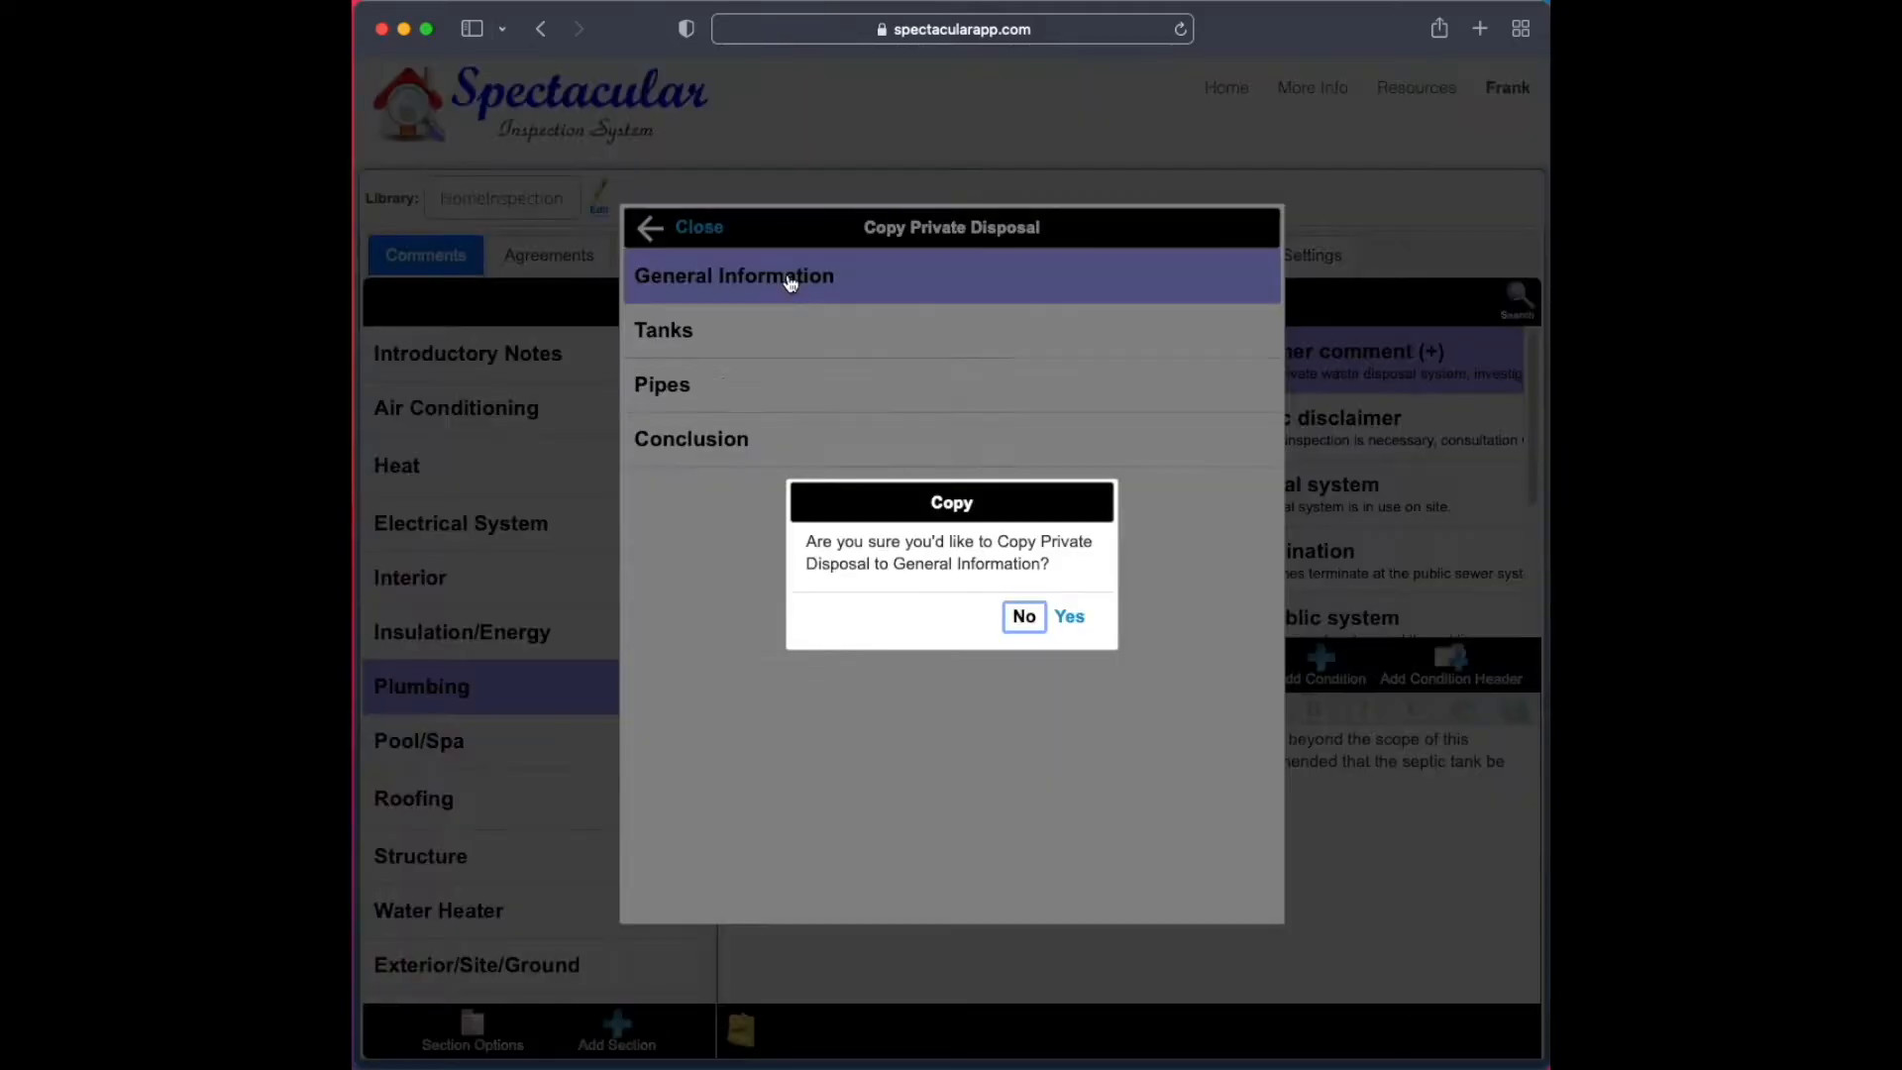
left_click(1072, 619)
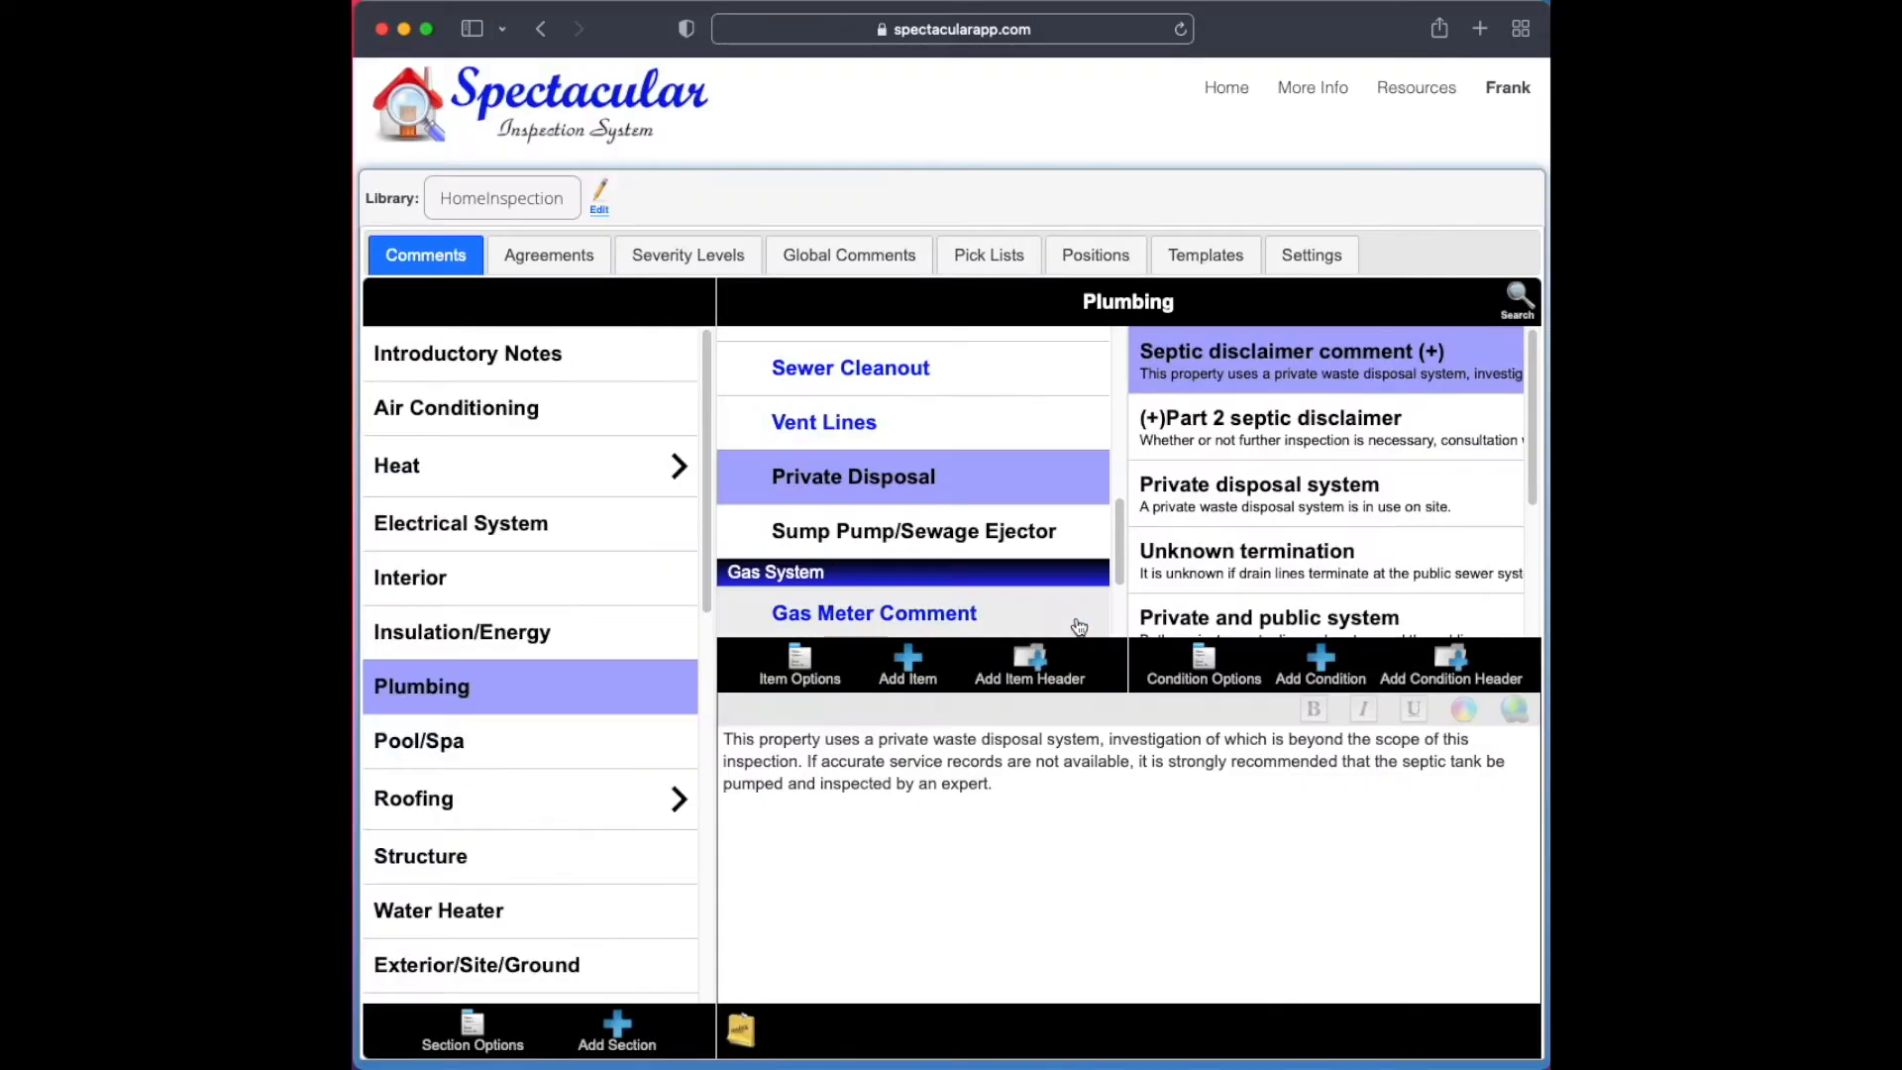
Switch to the Septic library and check the conditions of Private Disposal under General Information
left_click(526, 203)
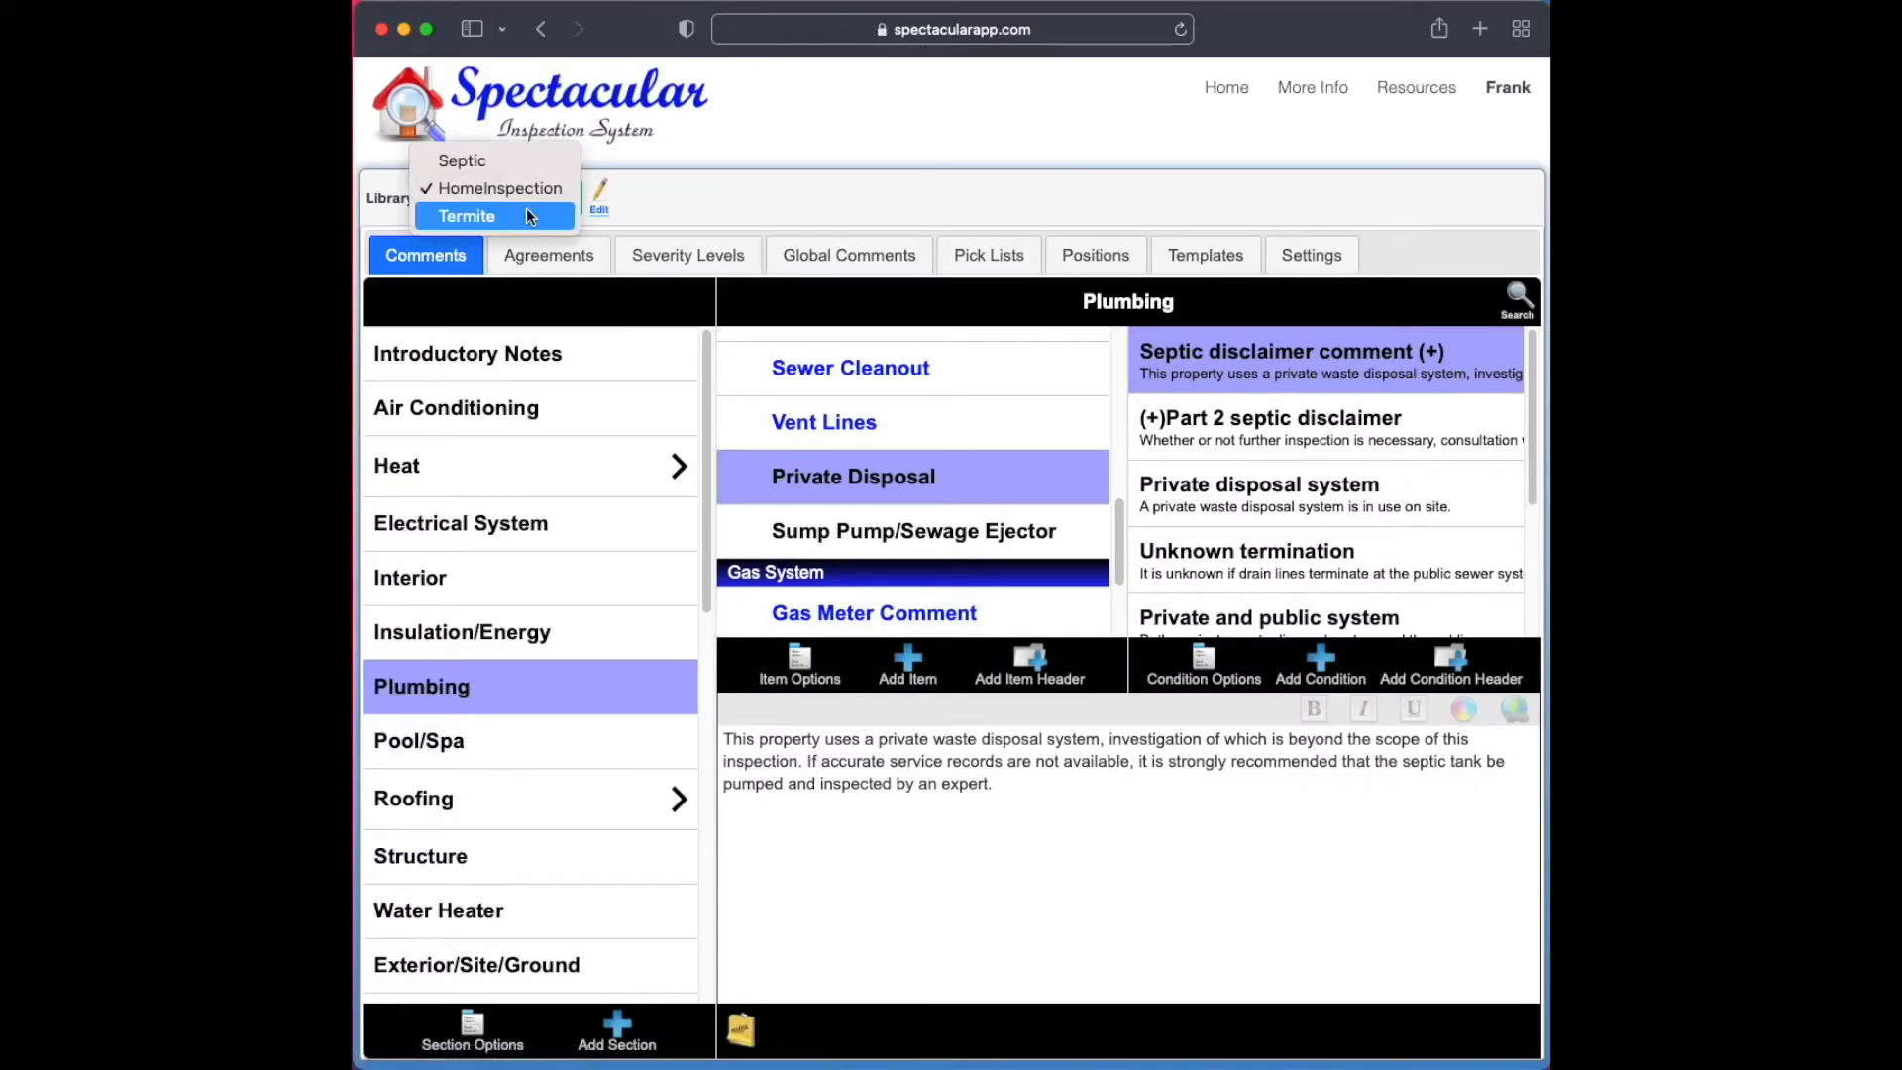
left_click(519, 161)
left_click(575, 358)
left_click(837, 534)
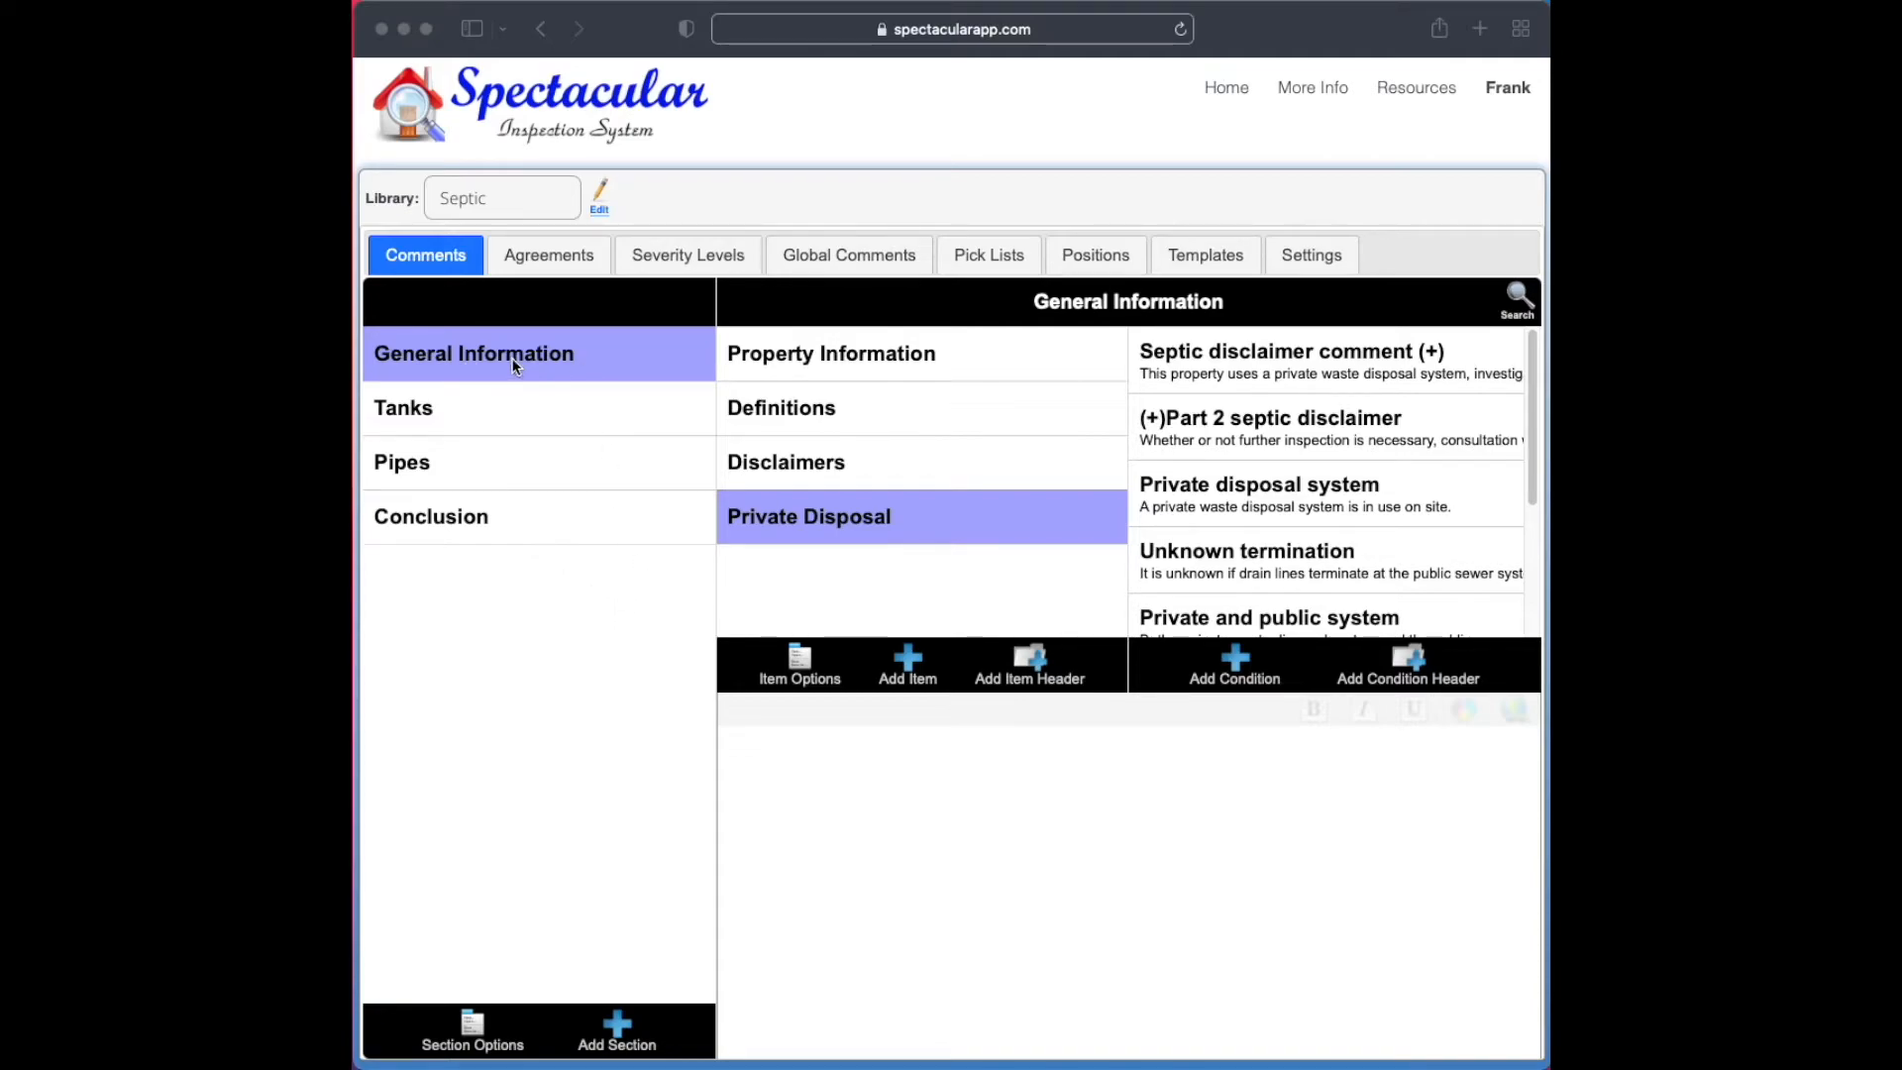
Review the Tanks, Pipes and Conclusion sections of the Septic library, including the Conclusion's Comments item
left_click(561, 421)
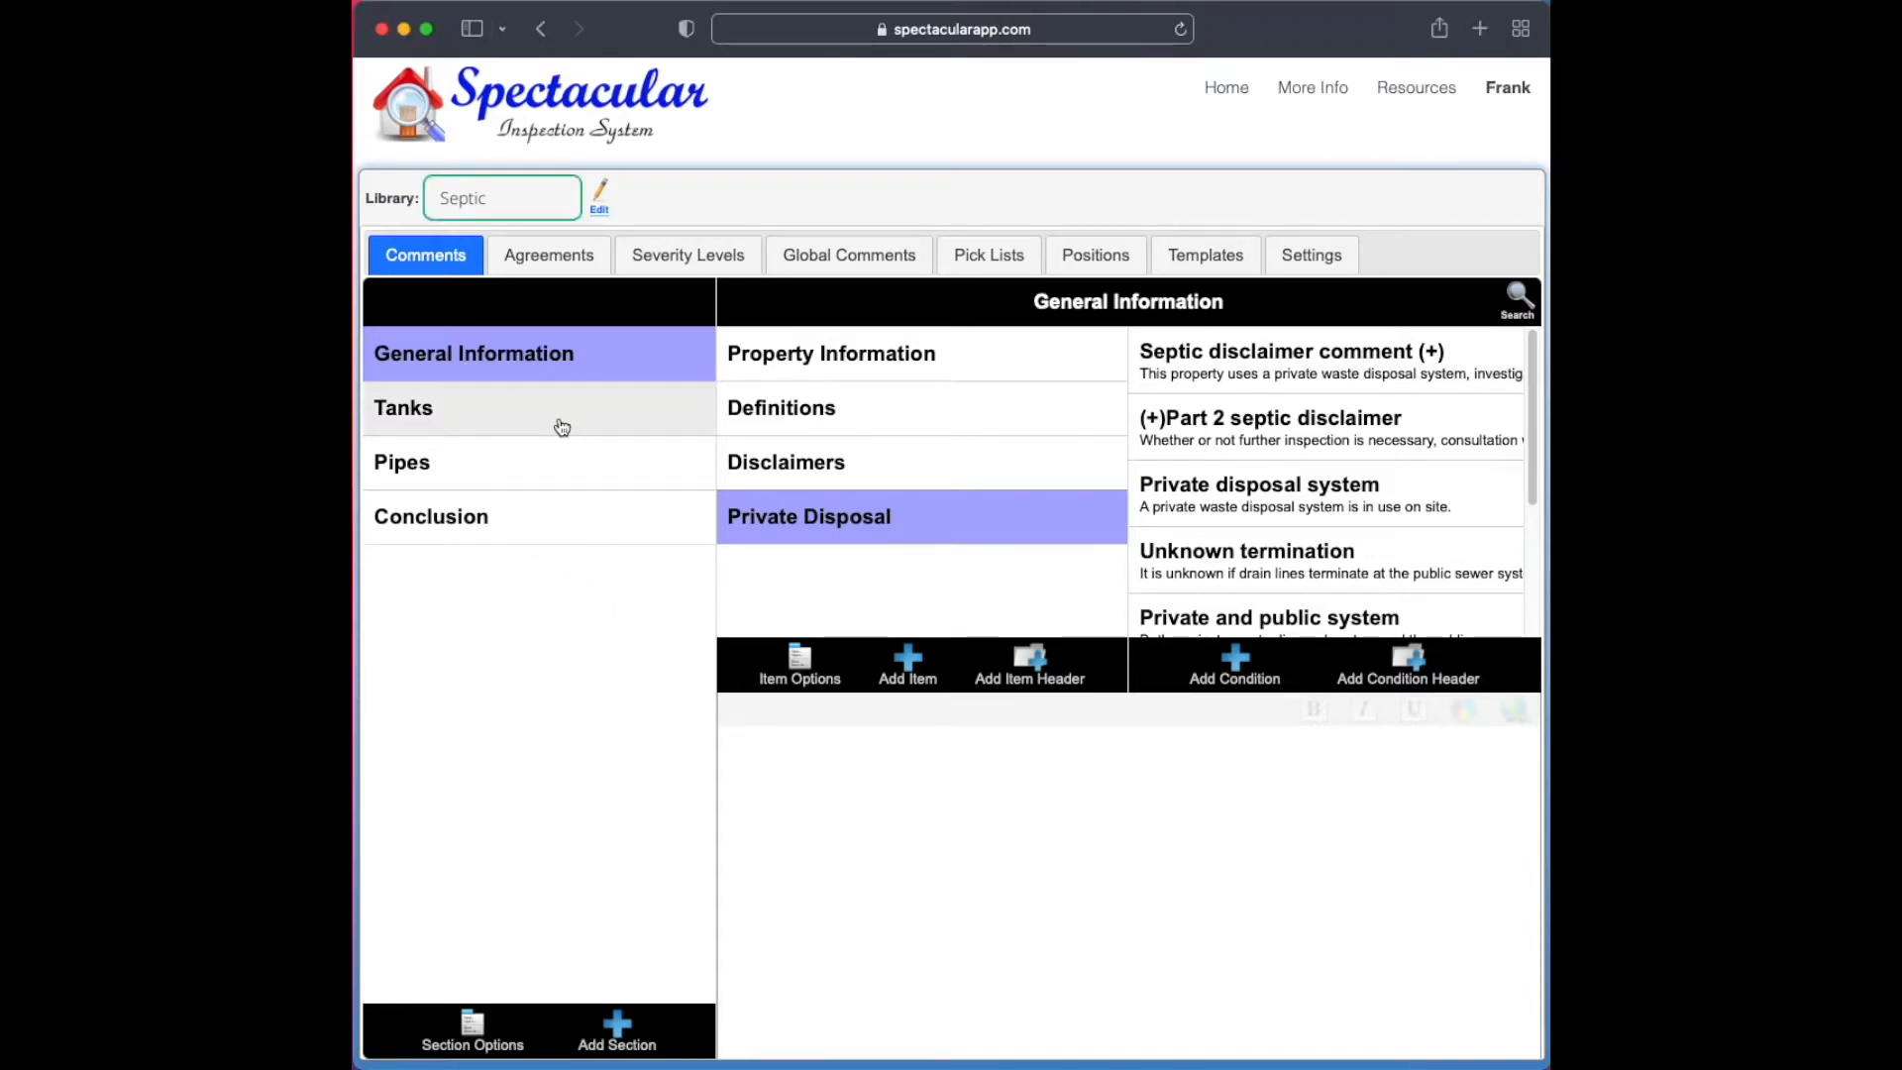
left_click(474, 432)
left_click(490, 461)
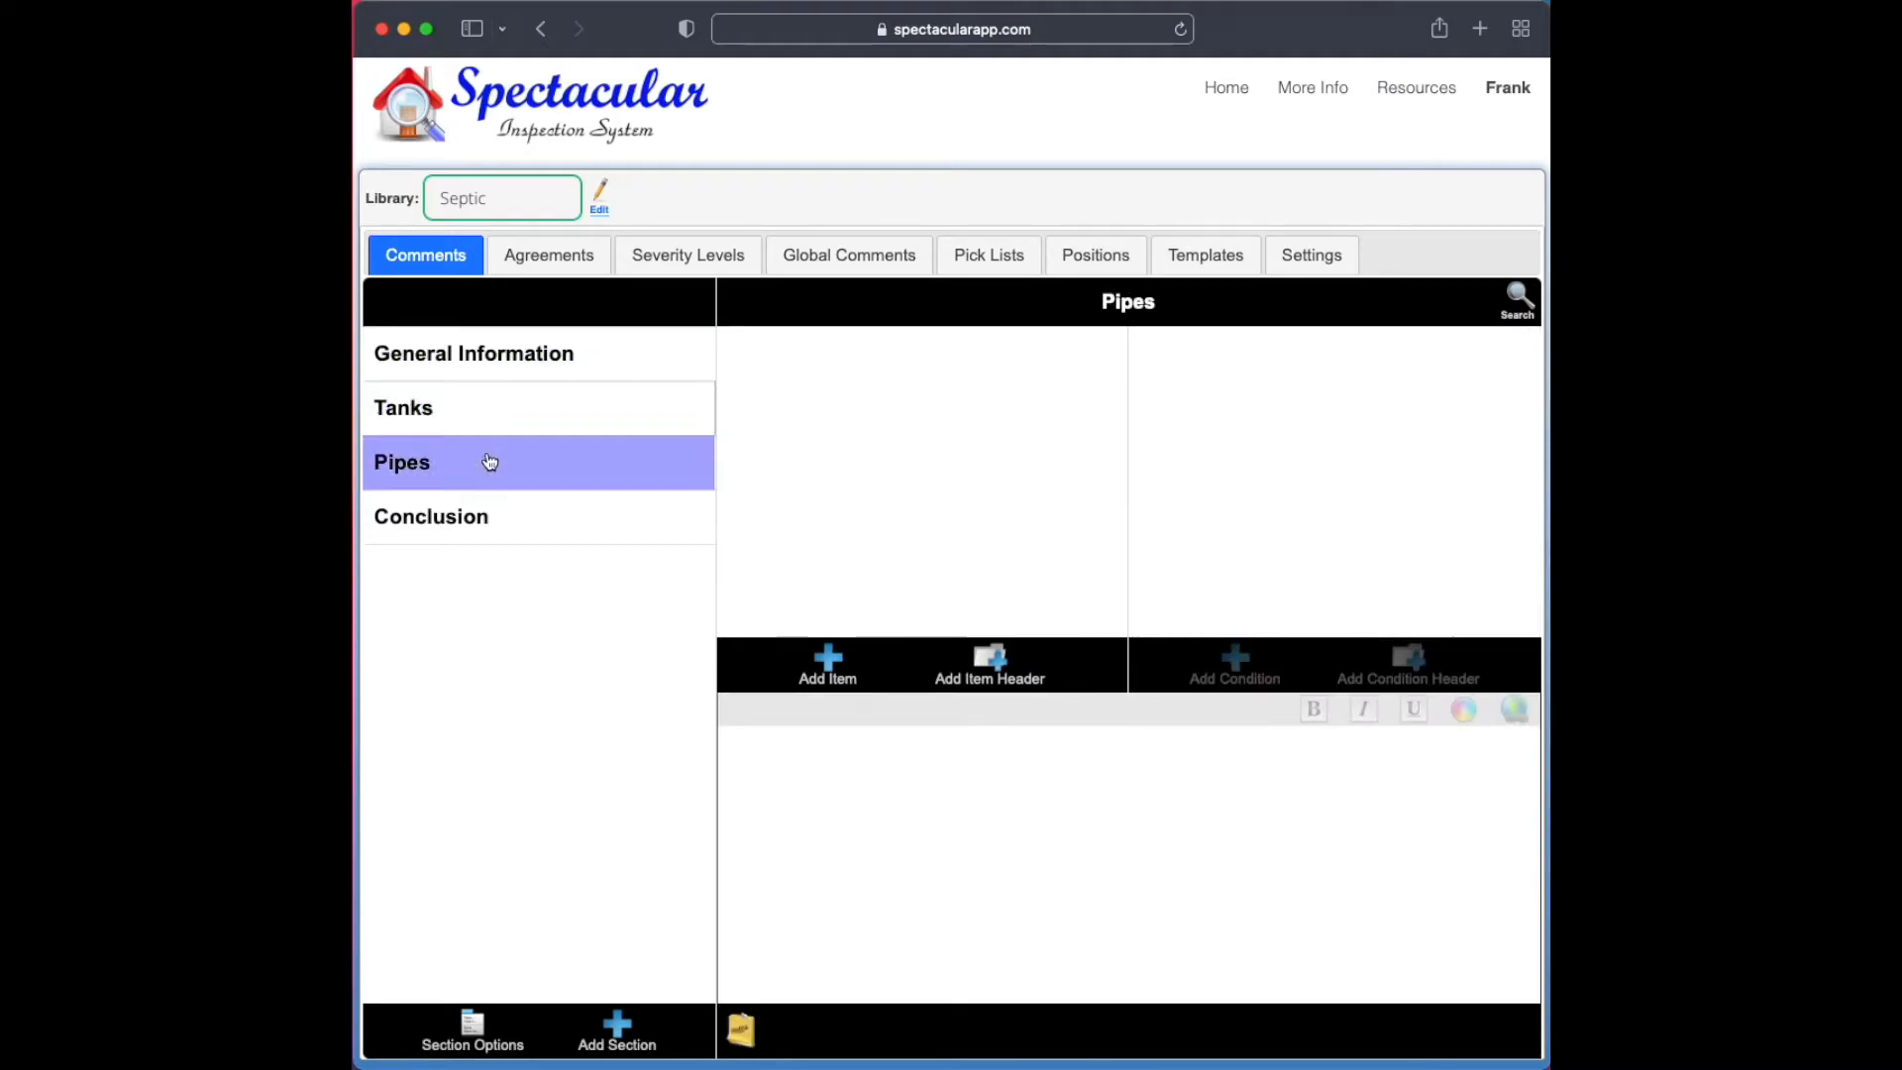
left_click(509, 511)
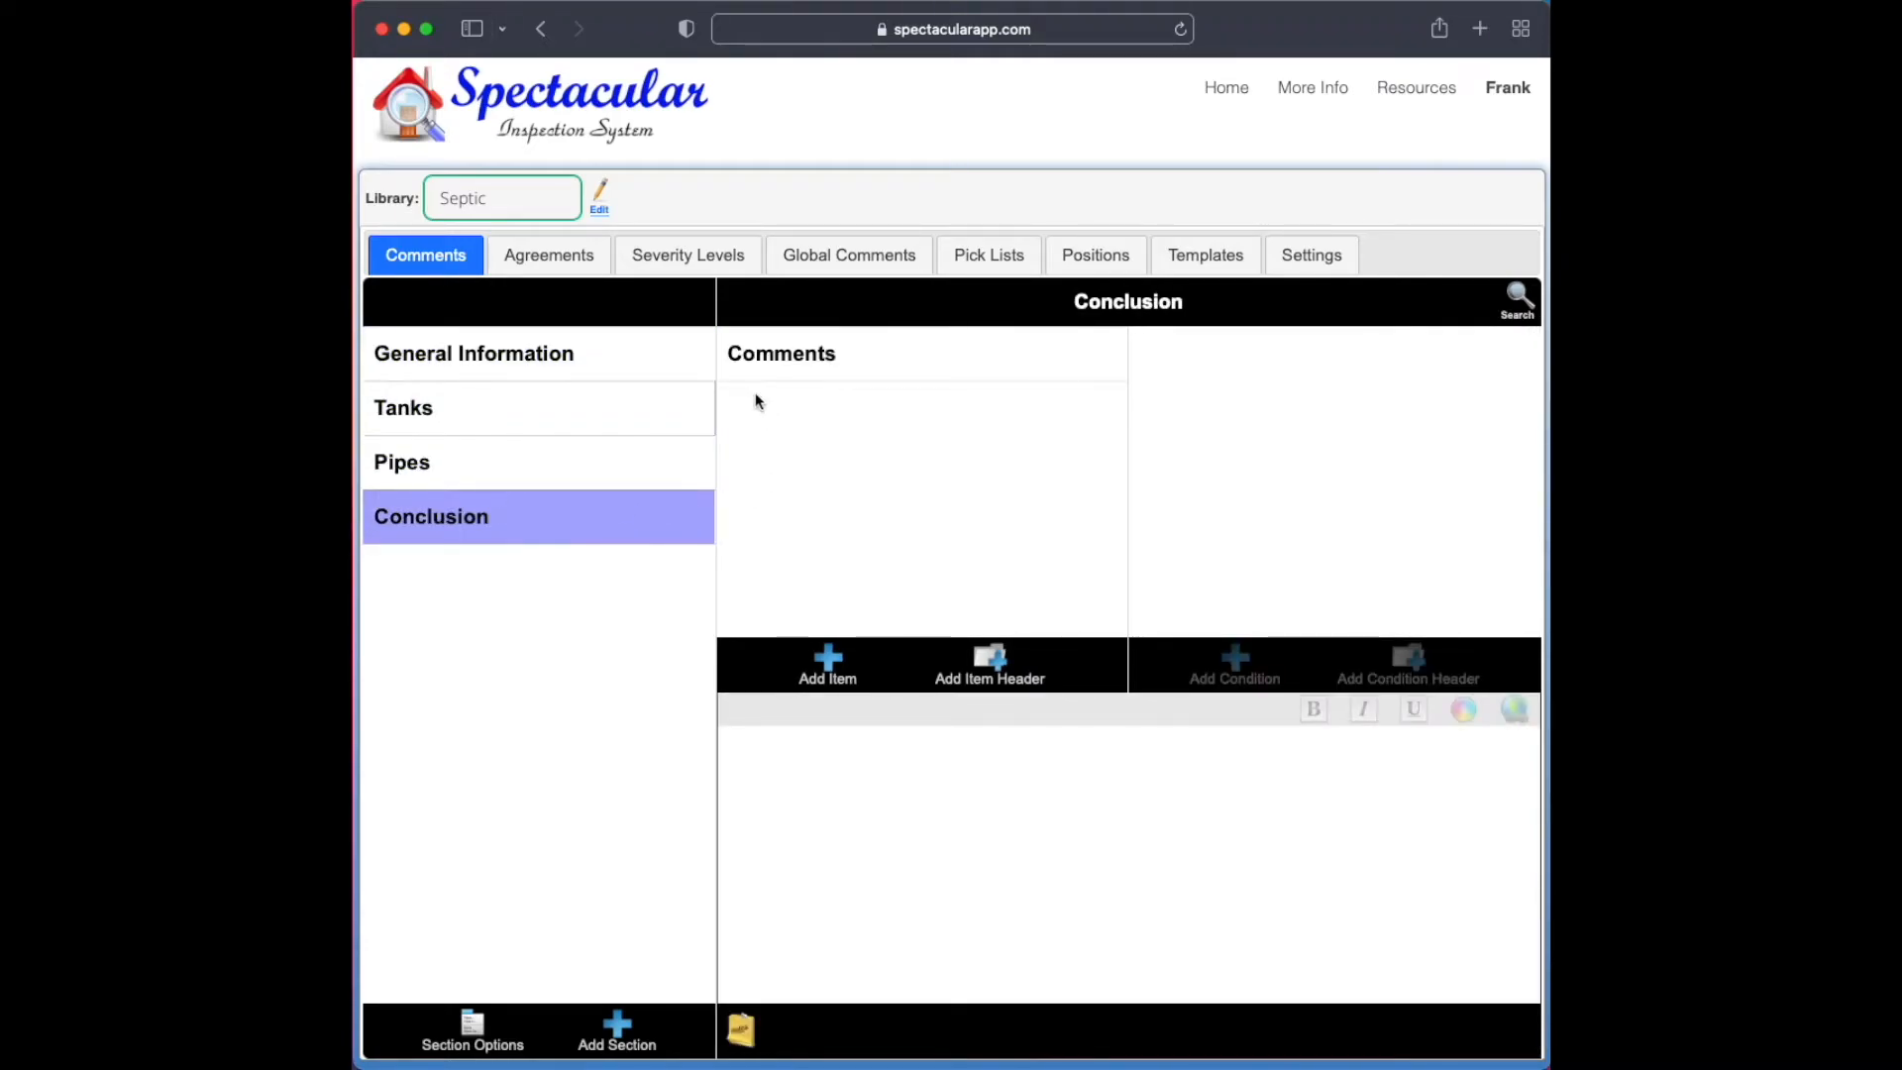
left_click(763, 359)
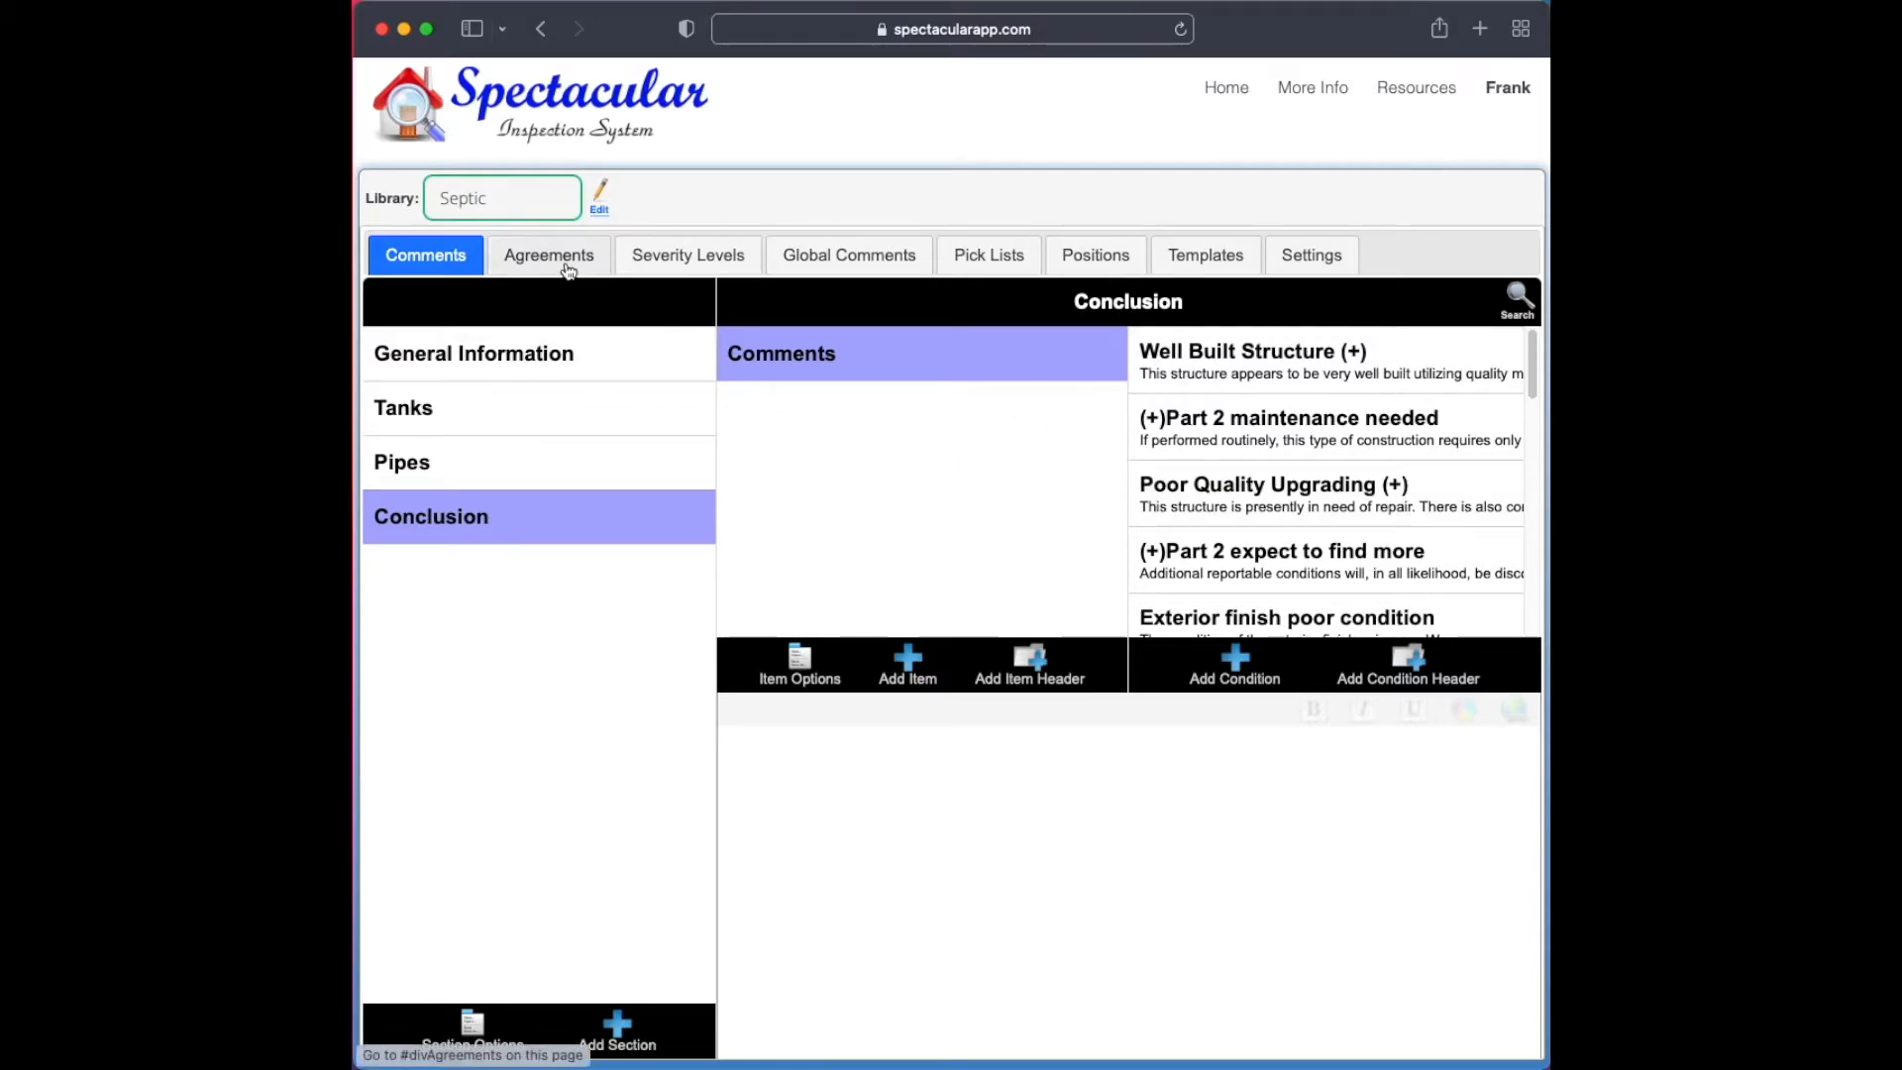
Review the Septic library's agreements and severity levels, including the definition and color of DNGR
left_click(533, 263)
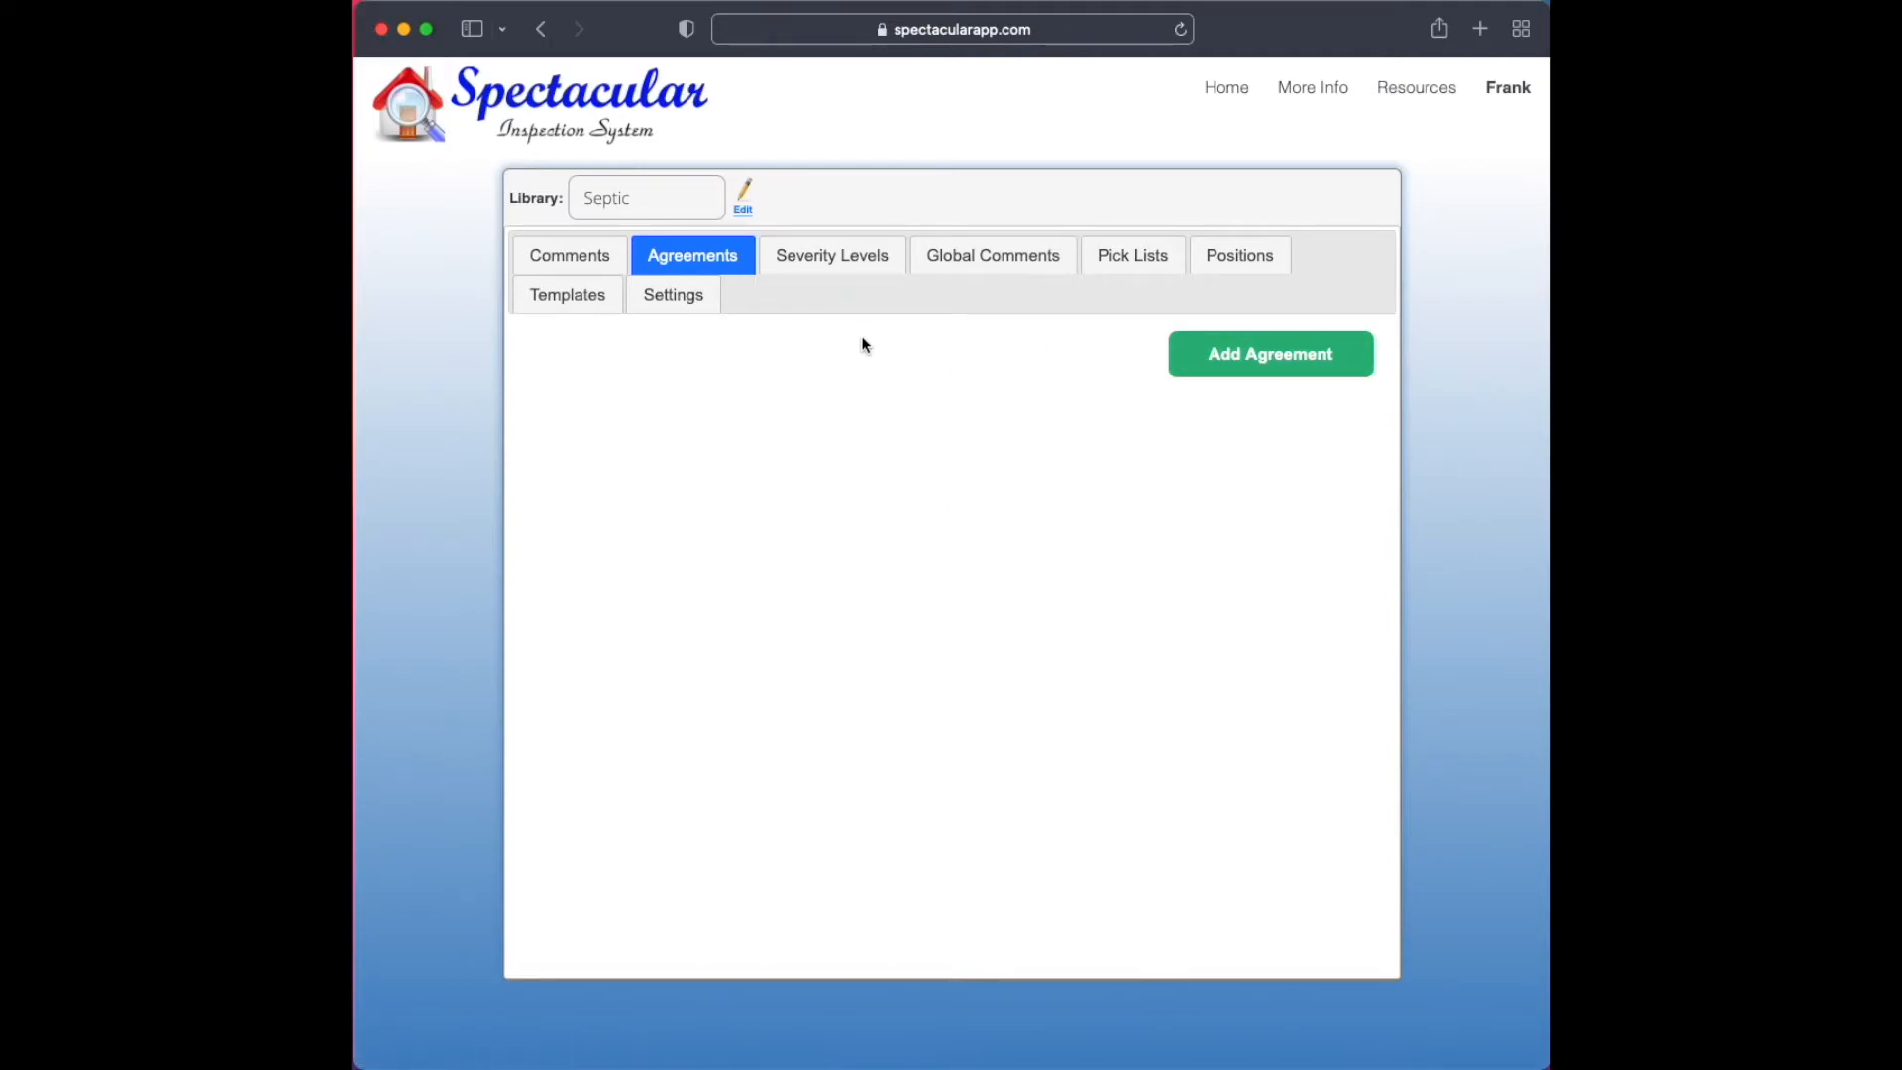
left_click(864, 262)
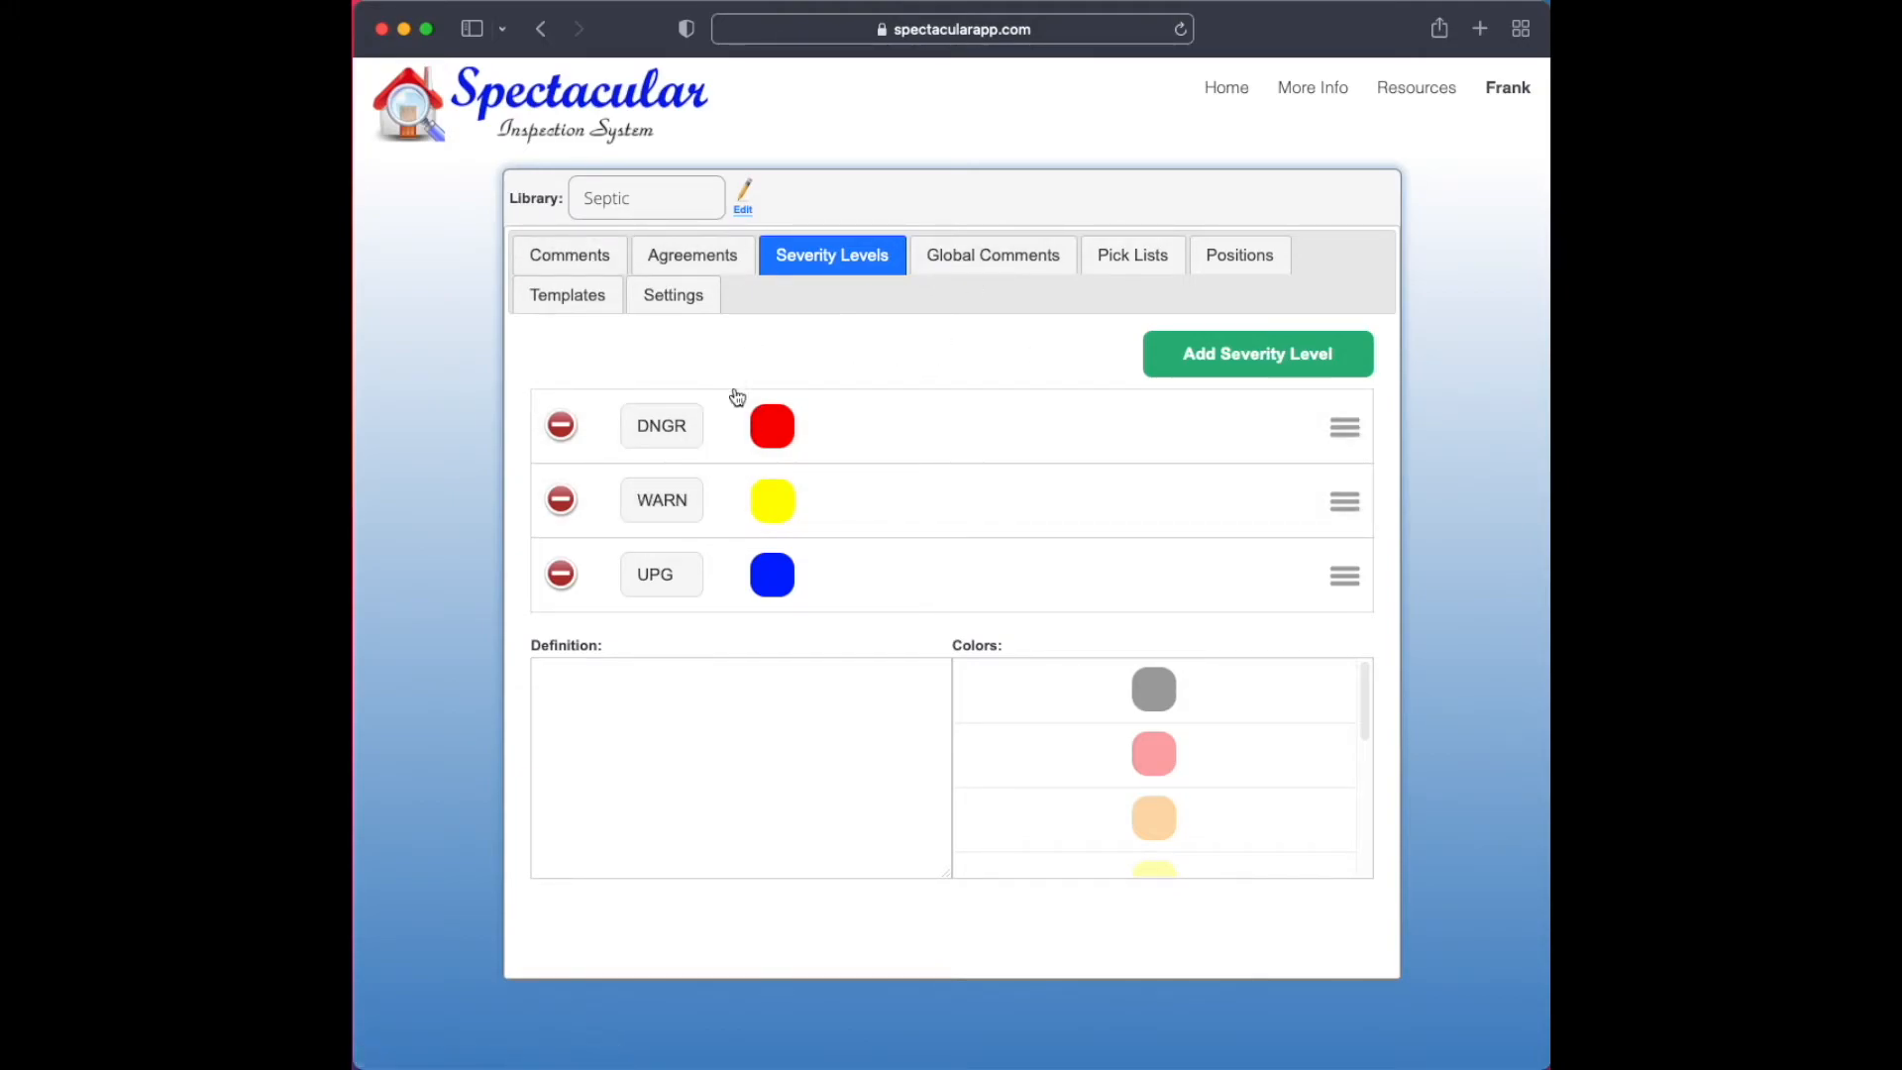
left_click(854, 442)
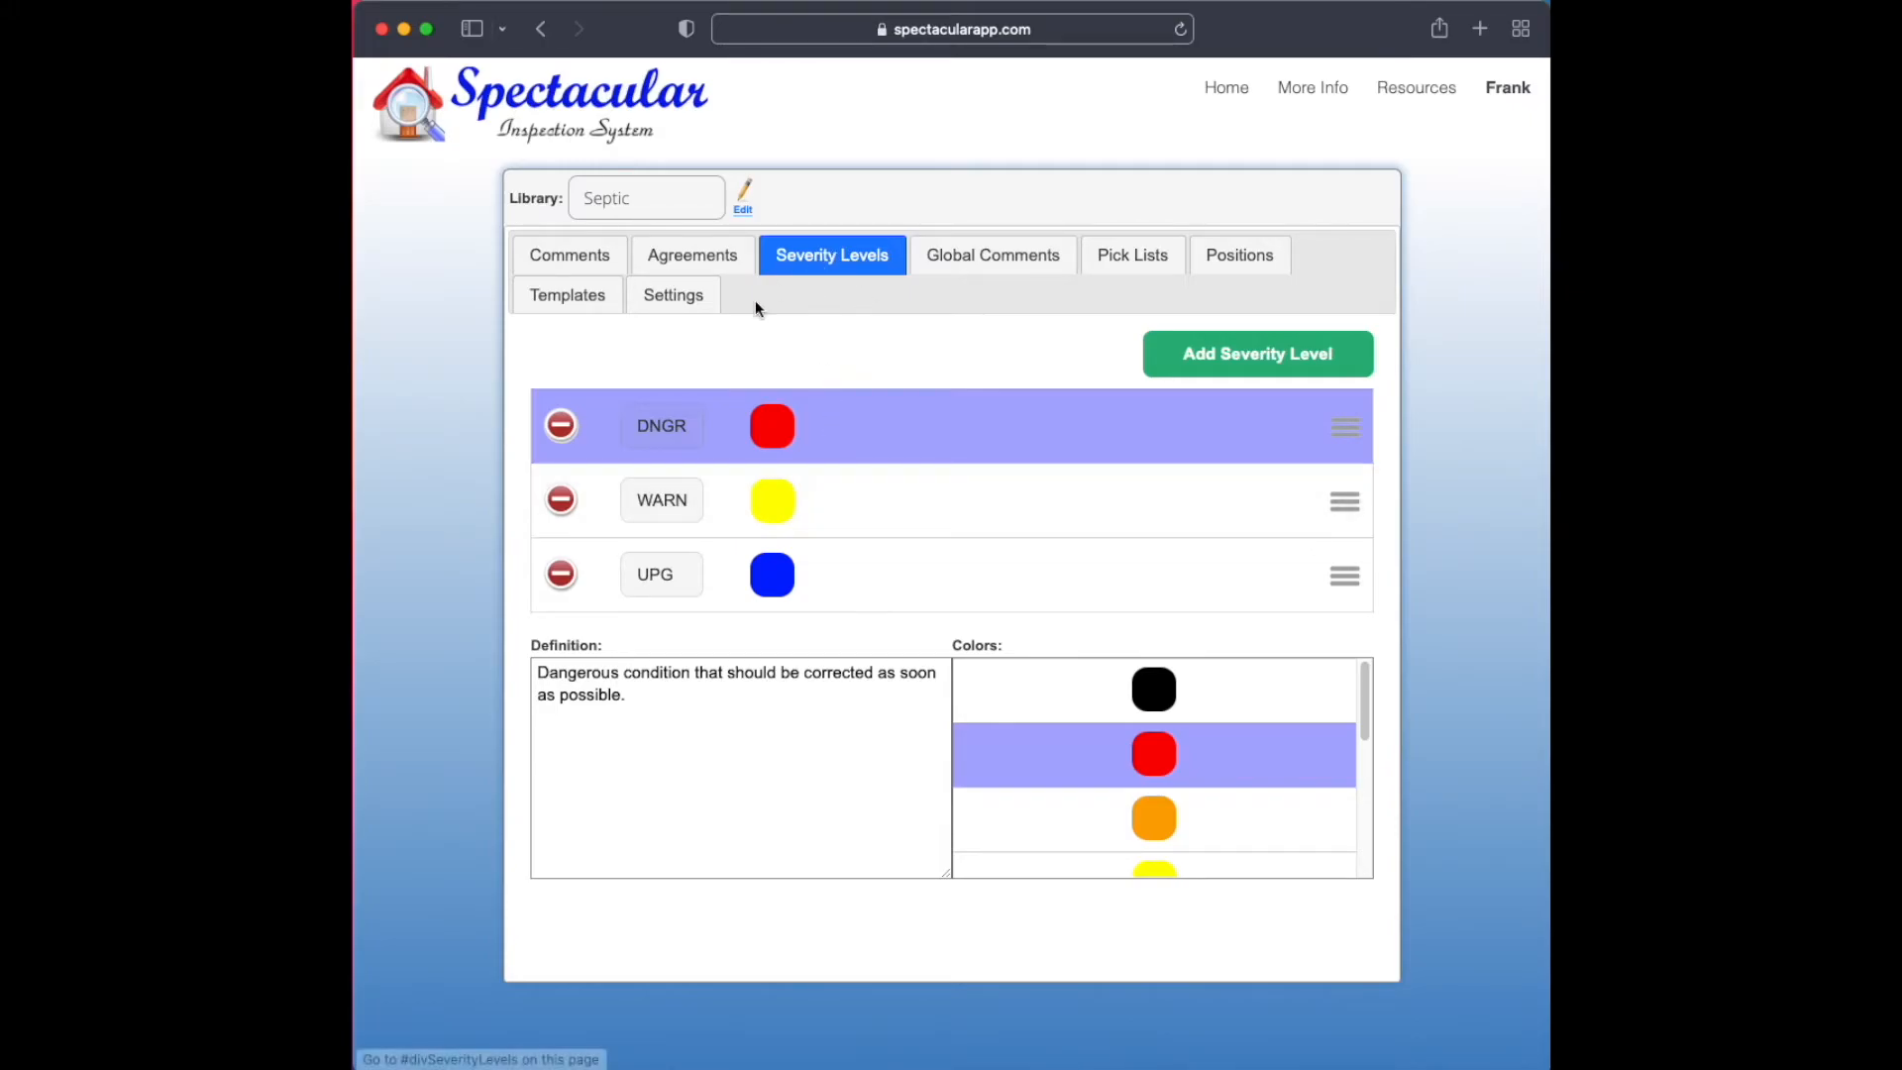
Bring up the severity choices for the Conclusion condition "(+)Part 2 maintenance needed" and try DNGR, WARN and UPG
left_click(600, 267)
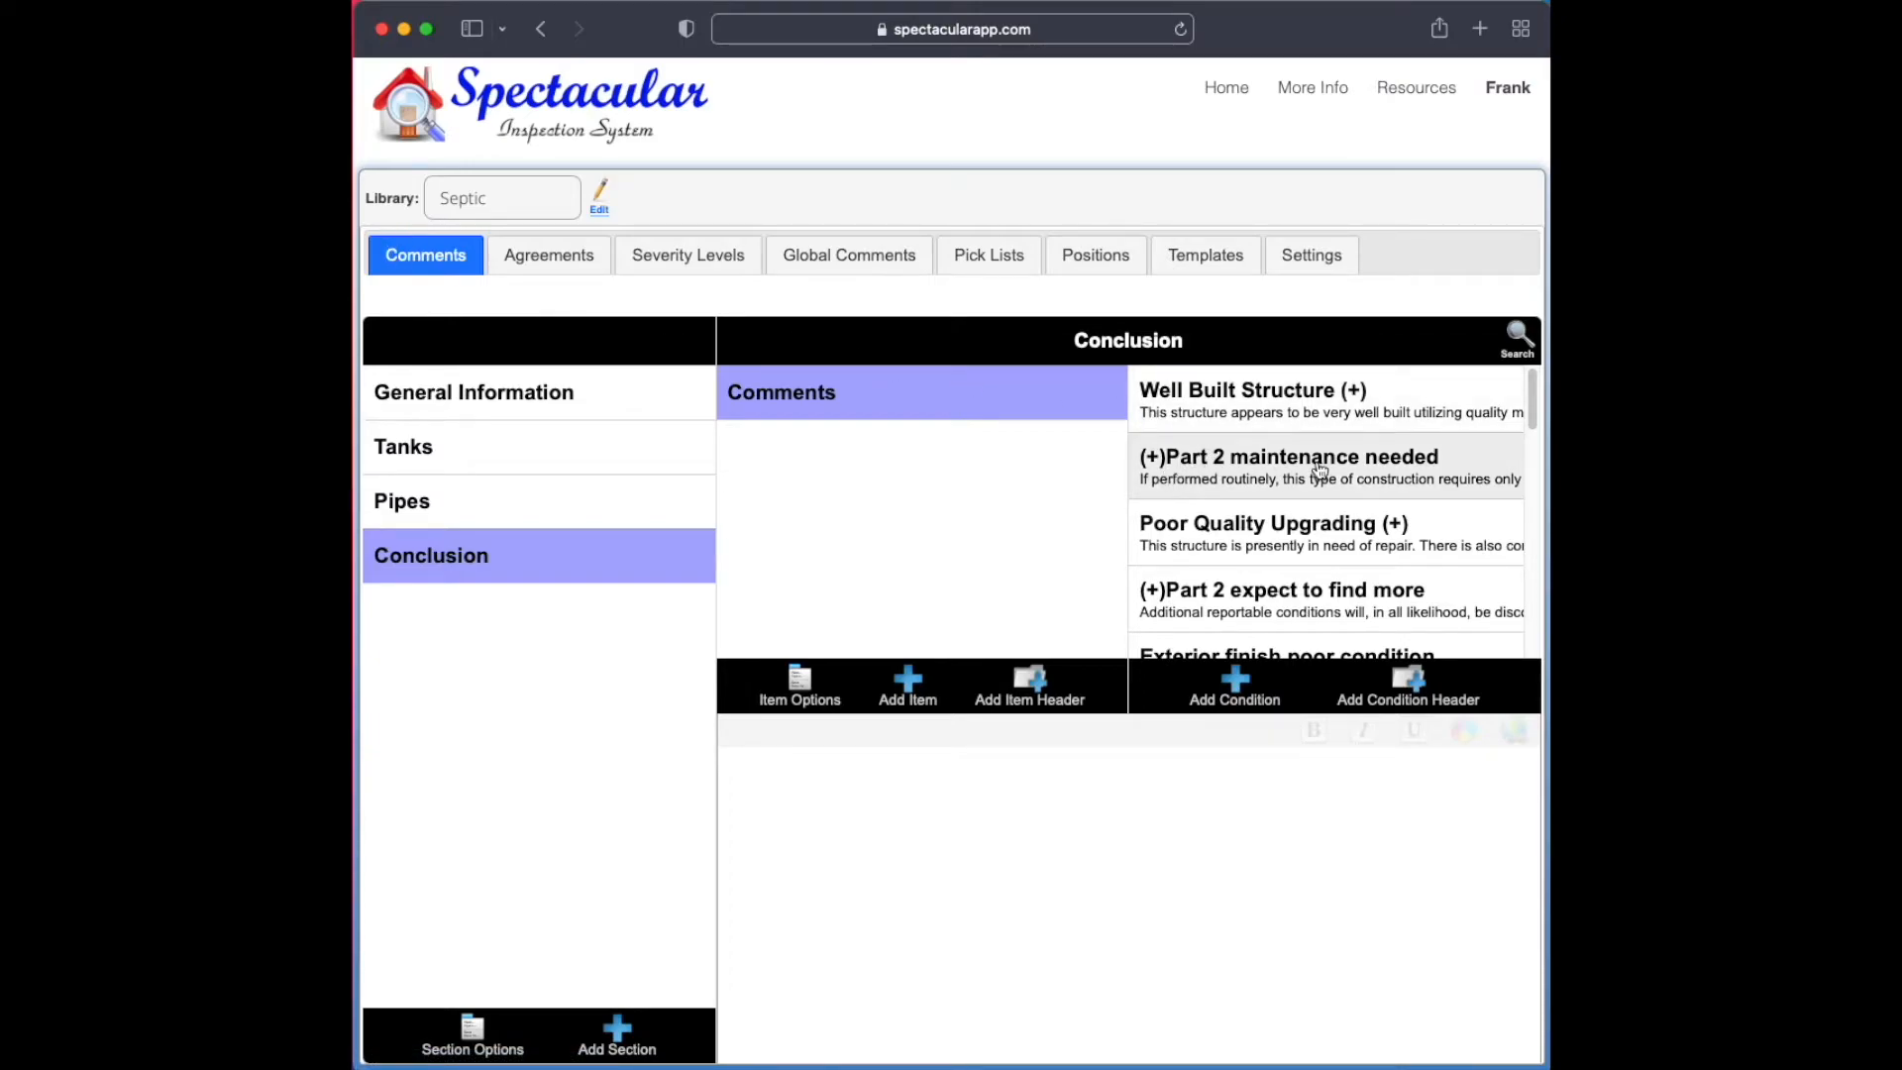
left_click(1287, 459)
left_click(1286, 458)
left_click(1239, 458)
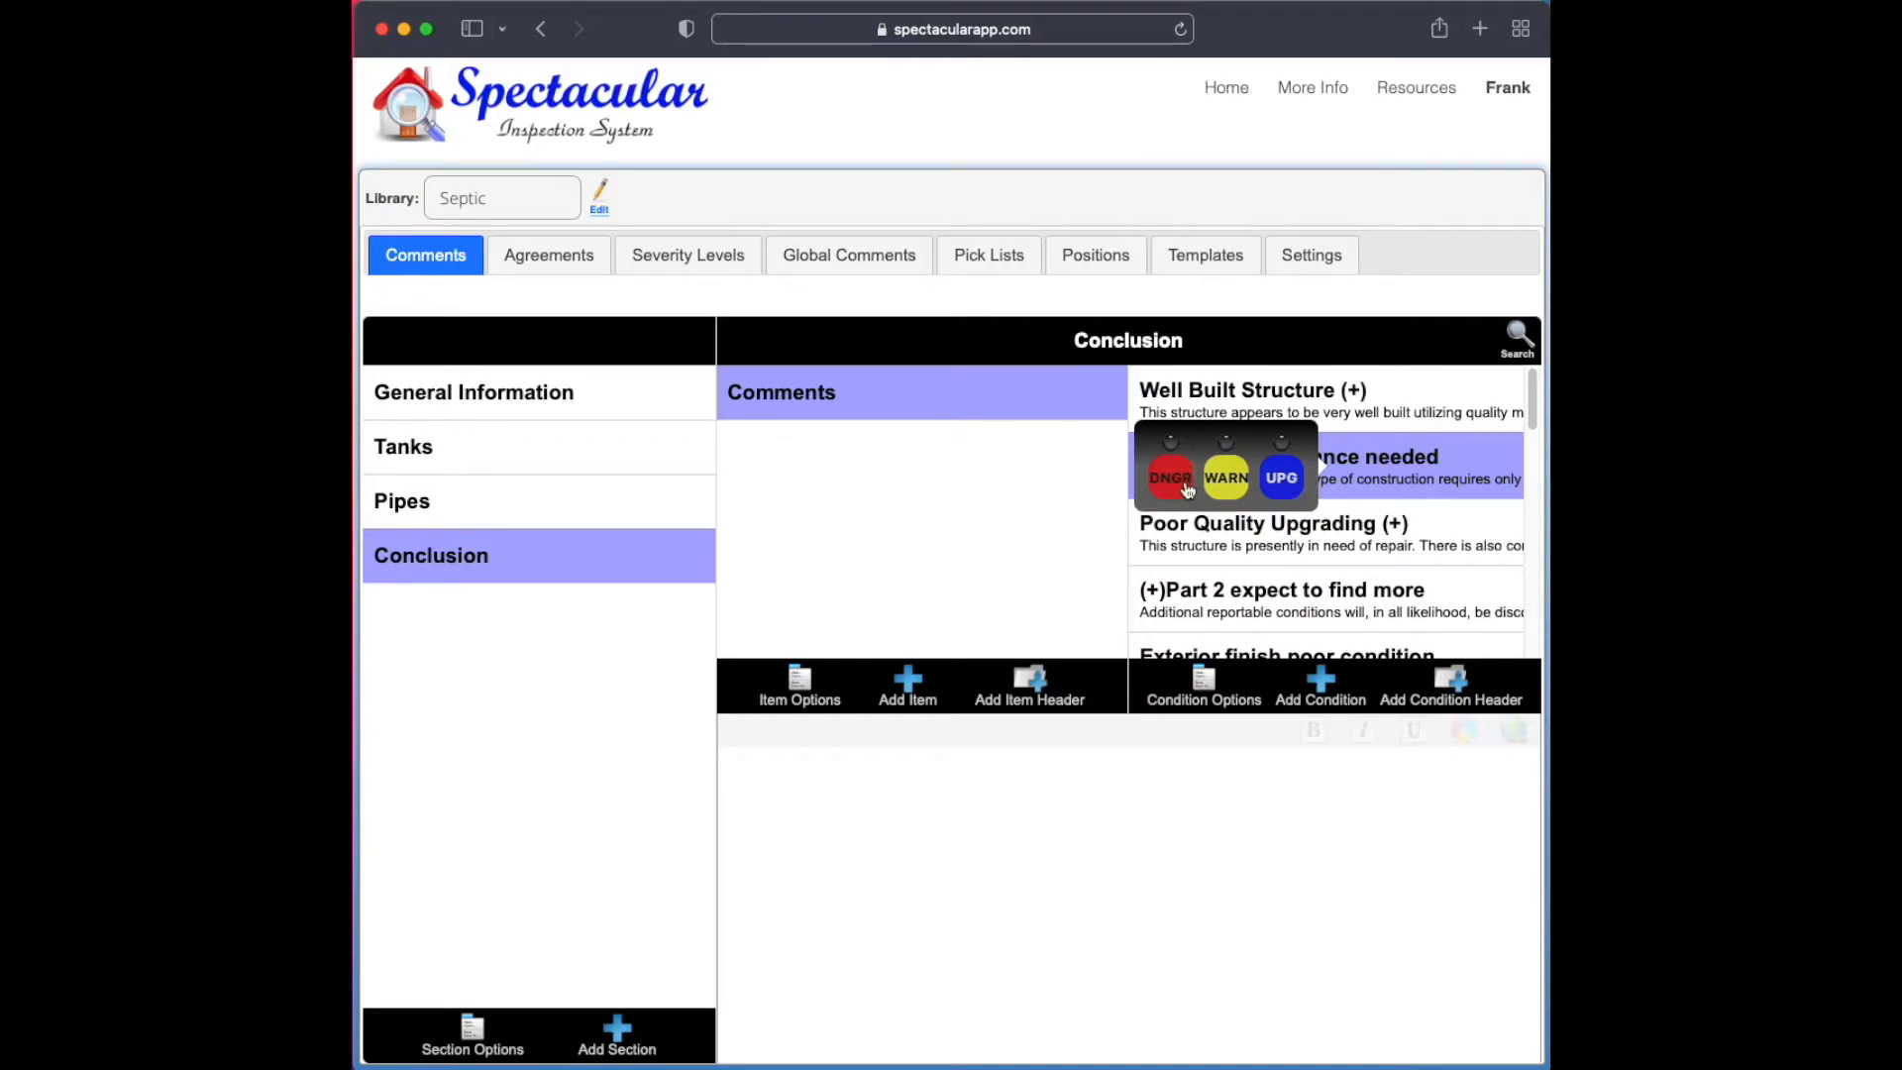
left_click(1169, 484)
left_click(1171, 484)
left_click(1223, 485)
left_click(1222, 486)
left_click(1269, 484)
left_click(1171, 483)
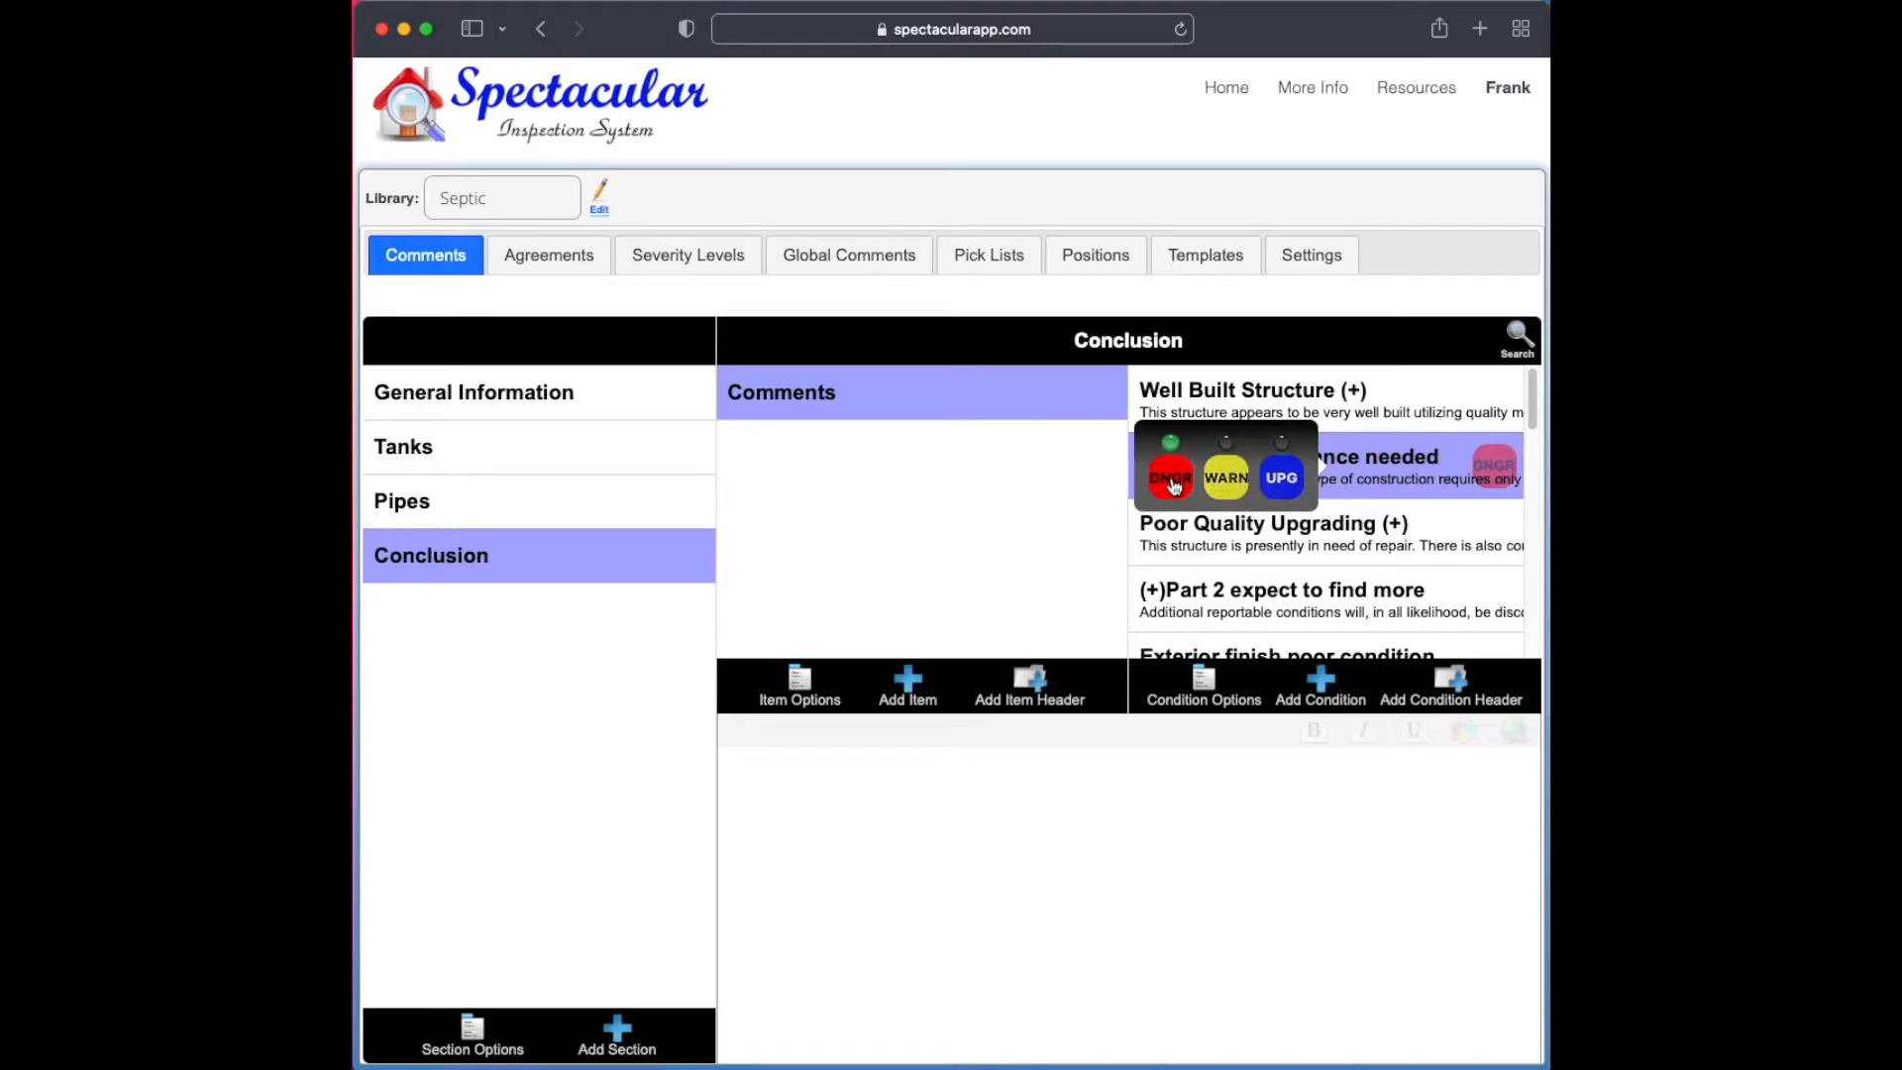
Review the Licensed Contractor global comment and the global comments available for insertion into the "(+)Part 2 maintenance needed" text
left_click(837, 259)
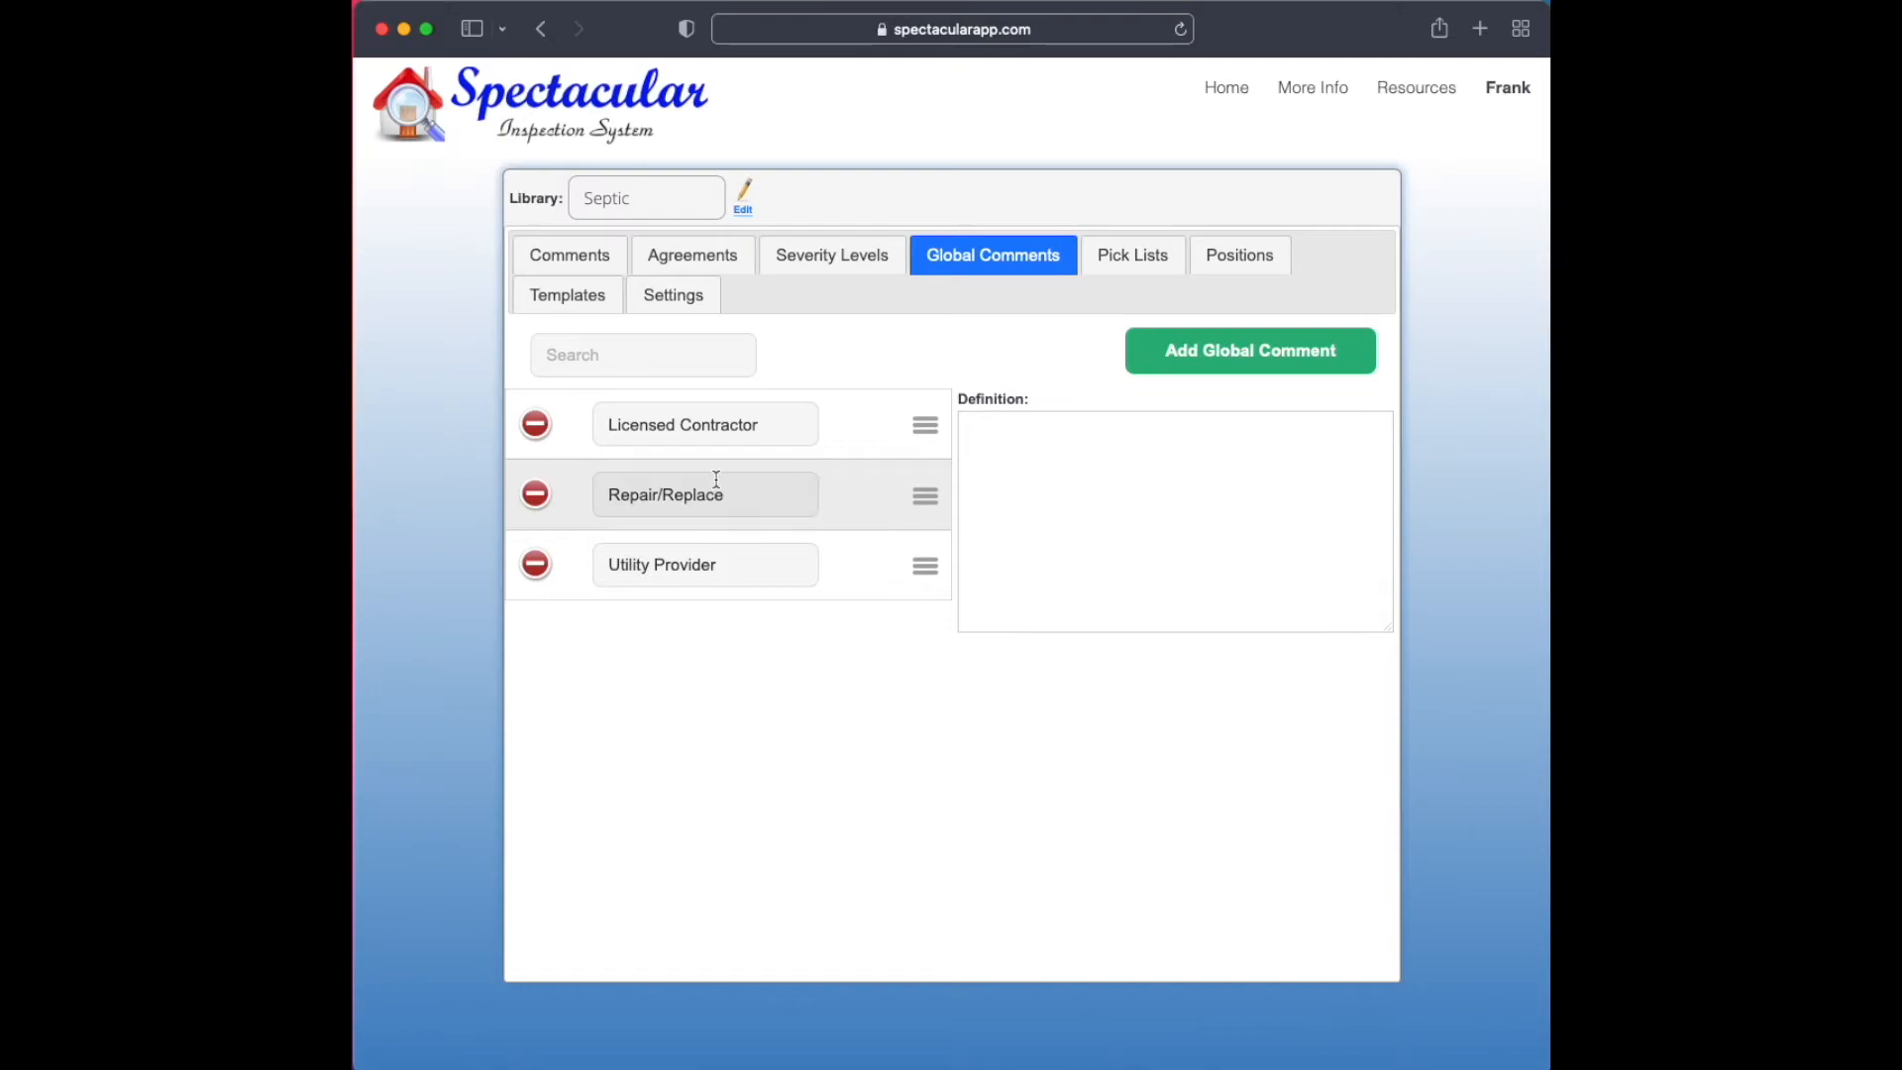
left_click(781, 427)
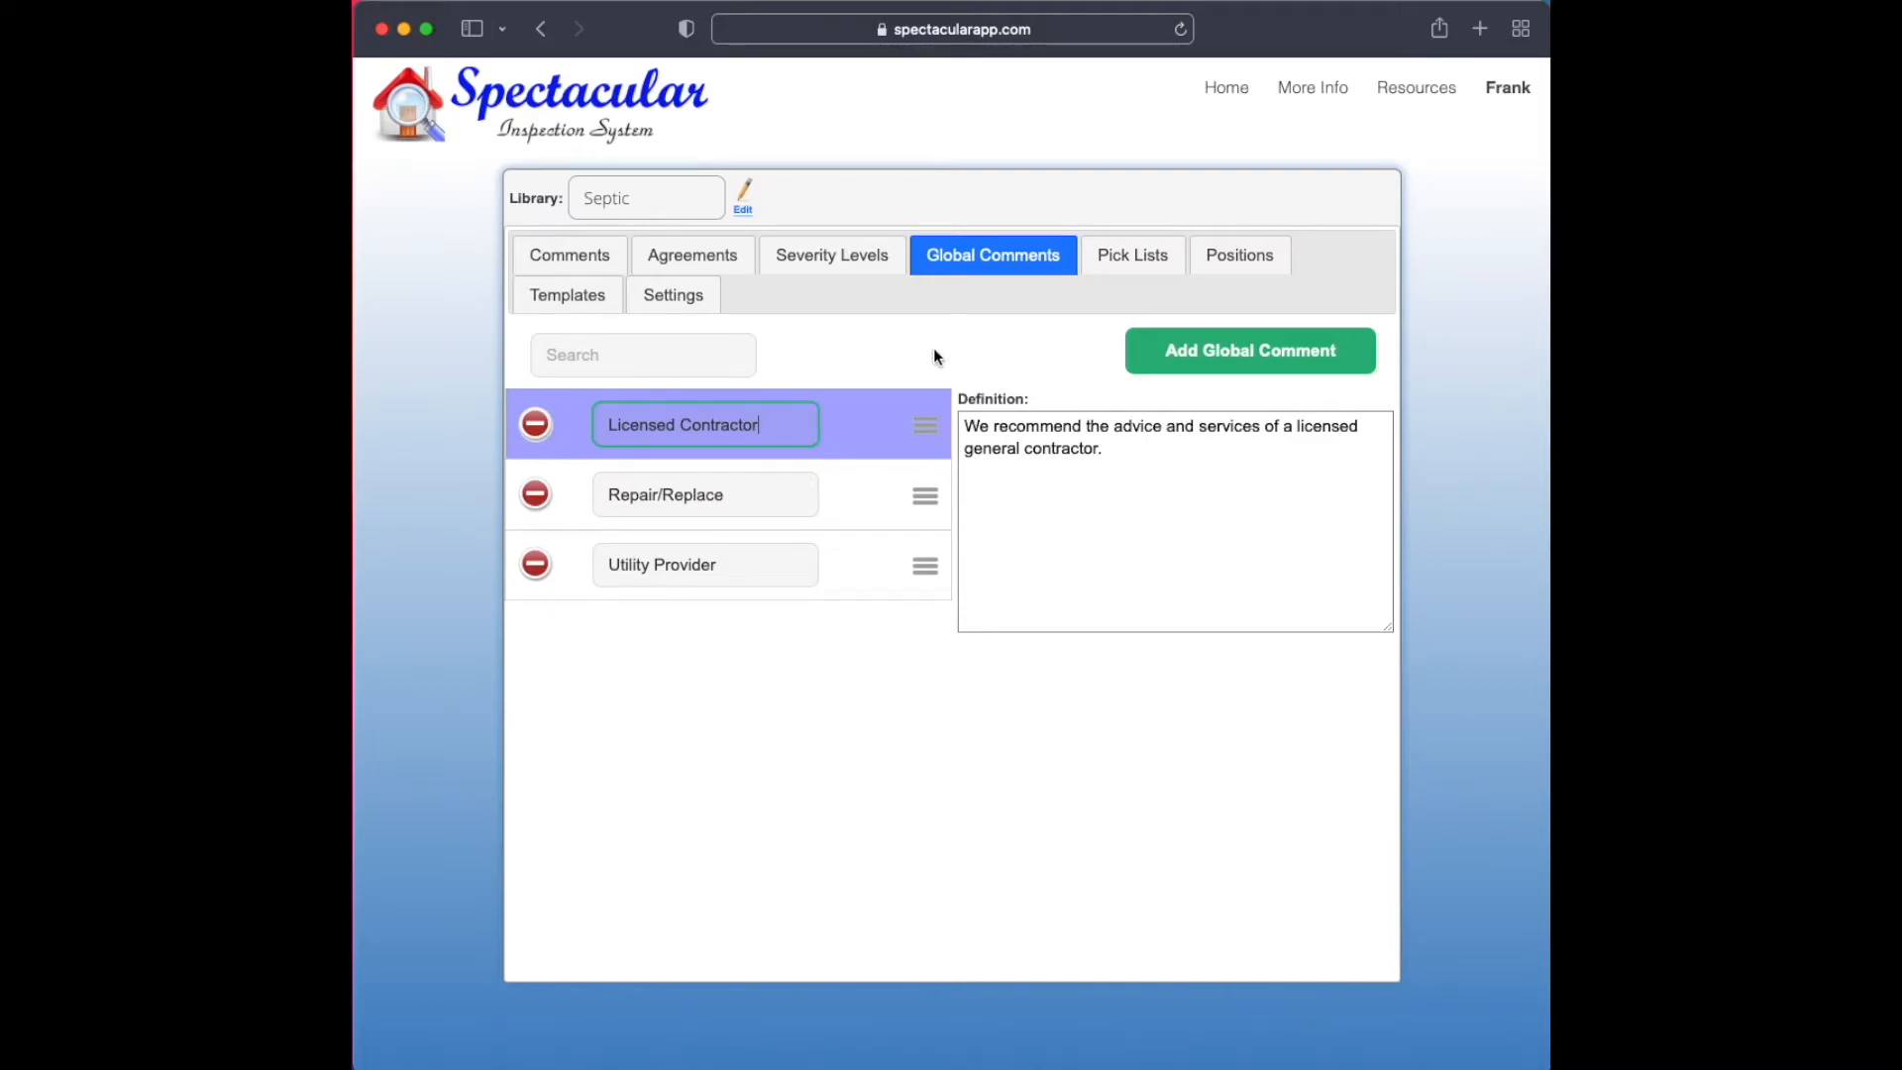
left_click(601, 261)
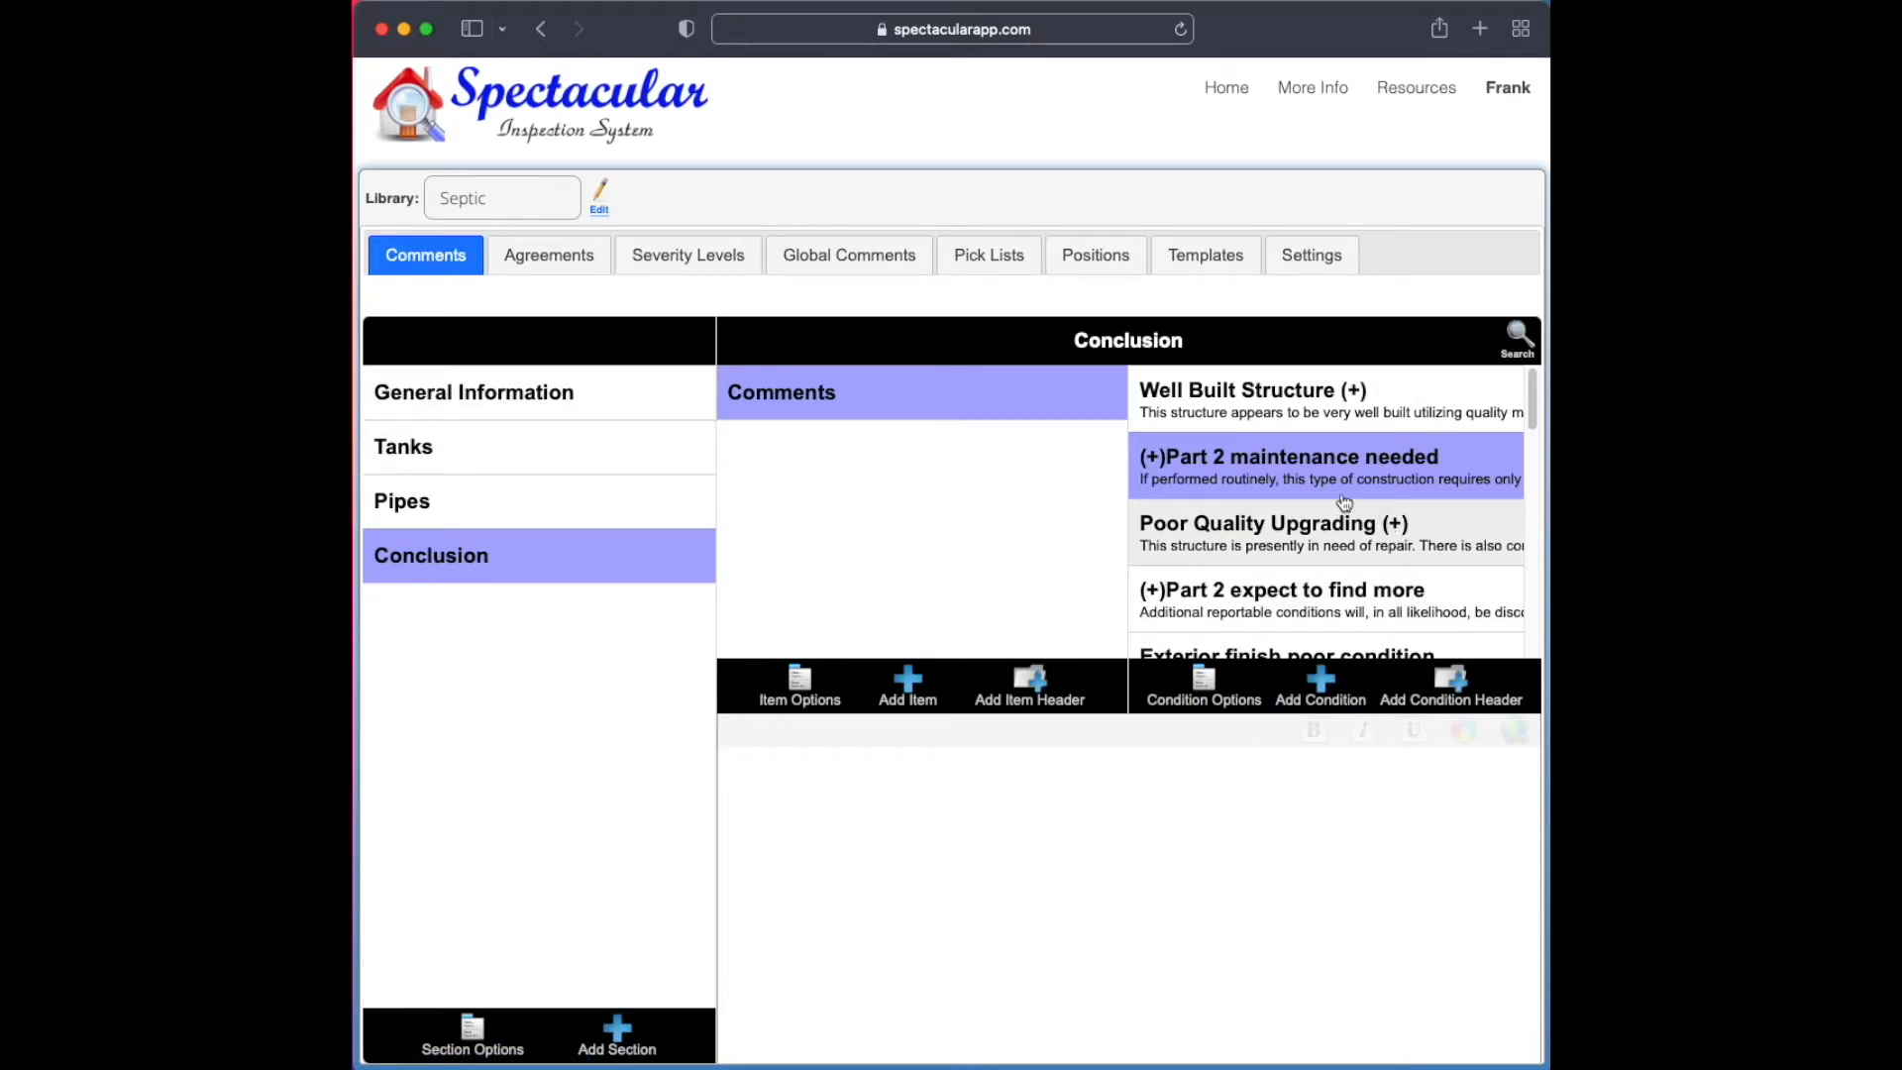
left_click(1235, 488)
left_click(741, 1033)
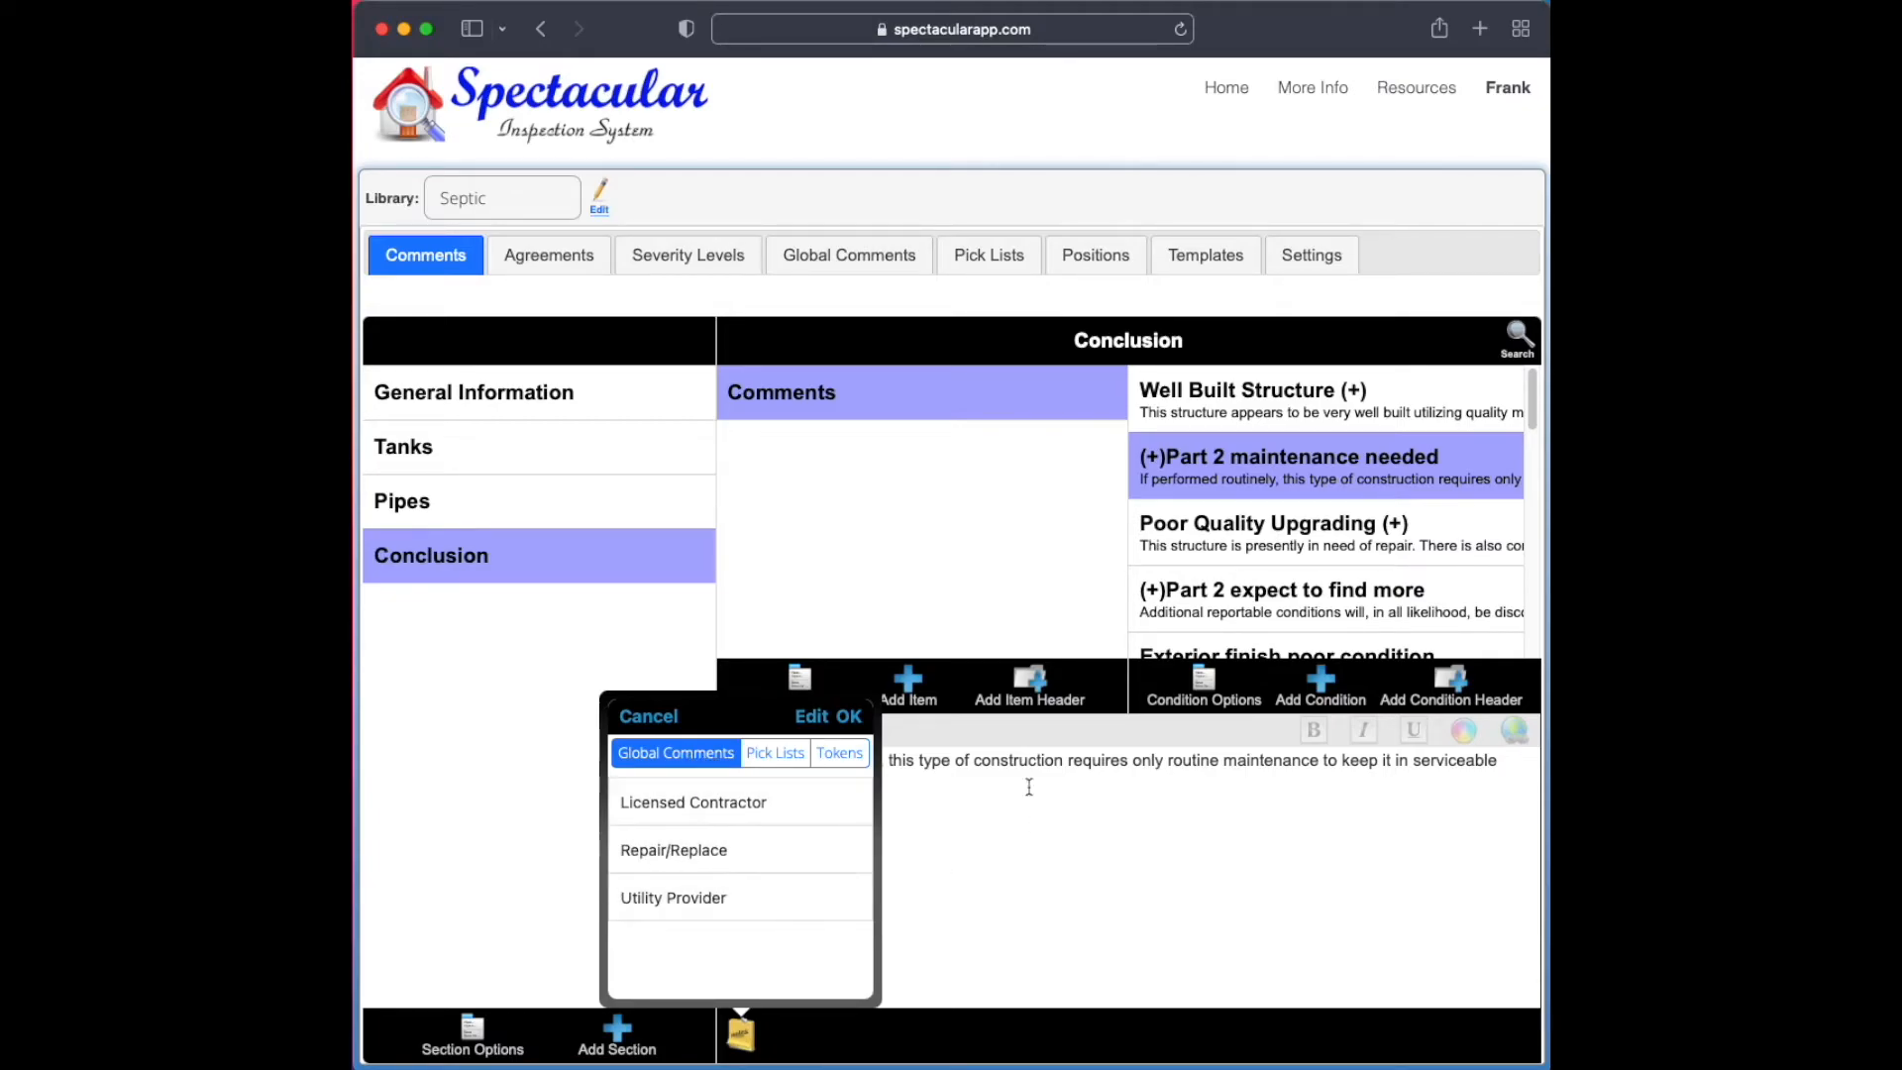
left_click(849, 254)
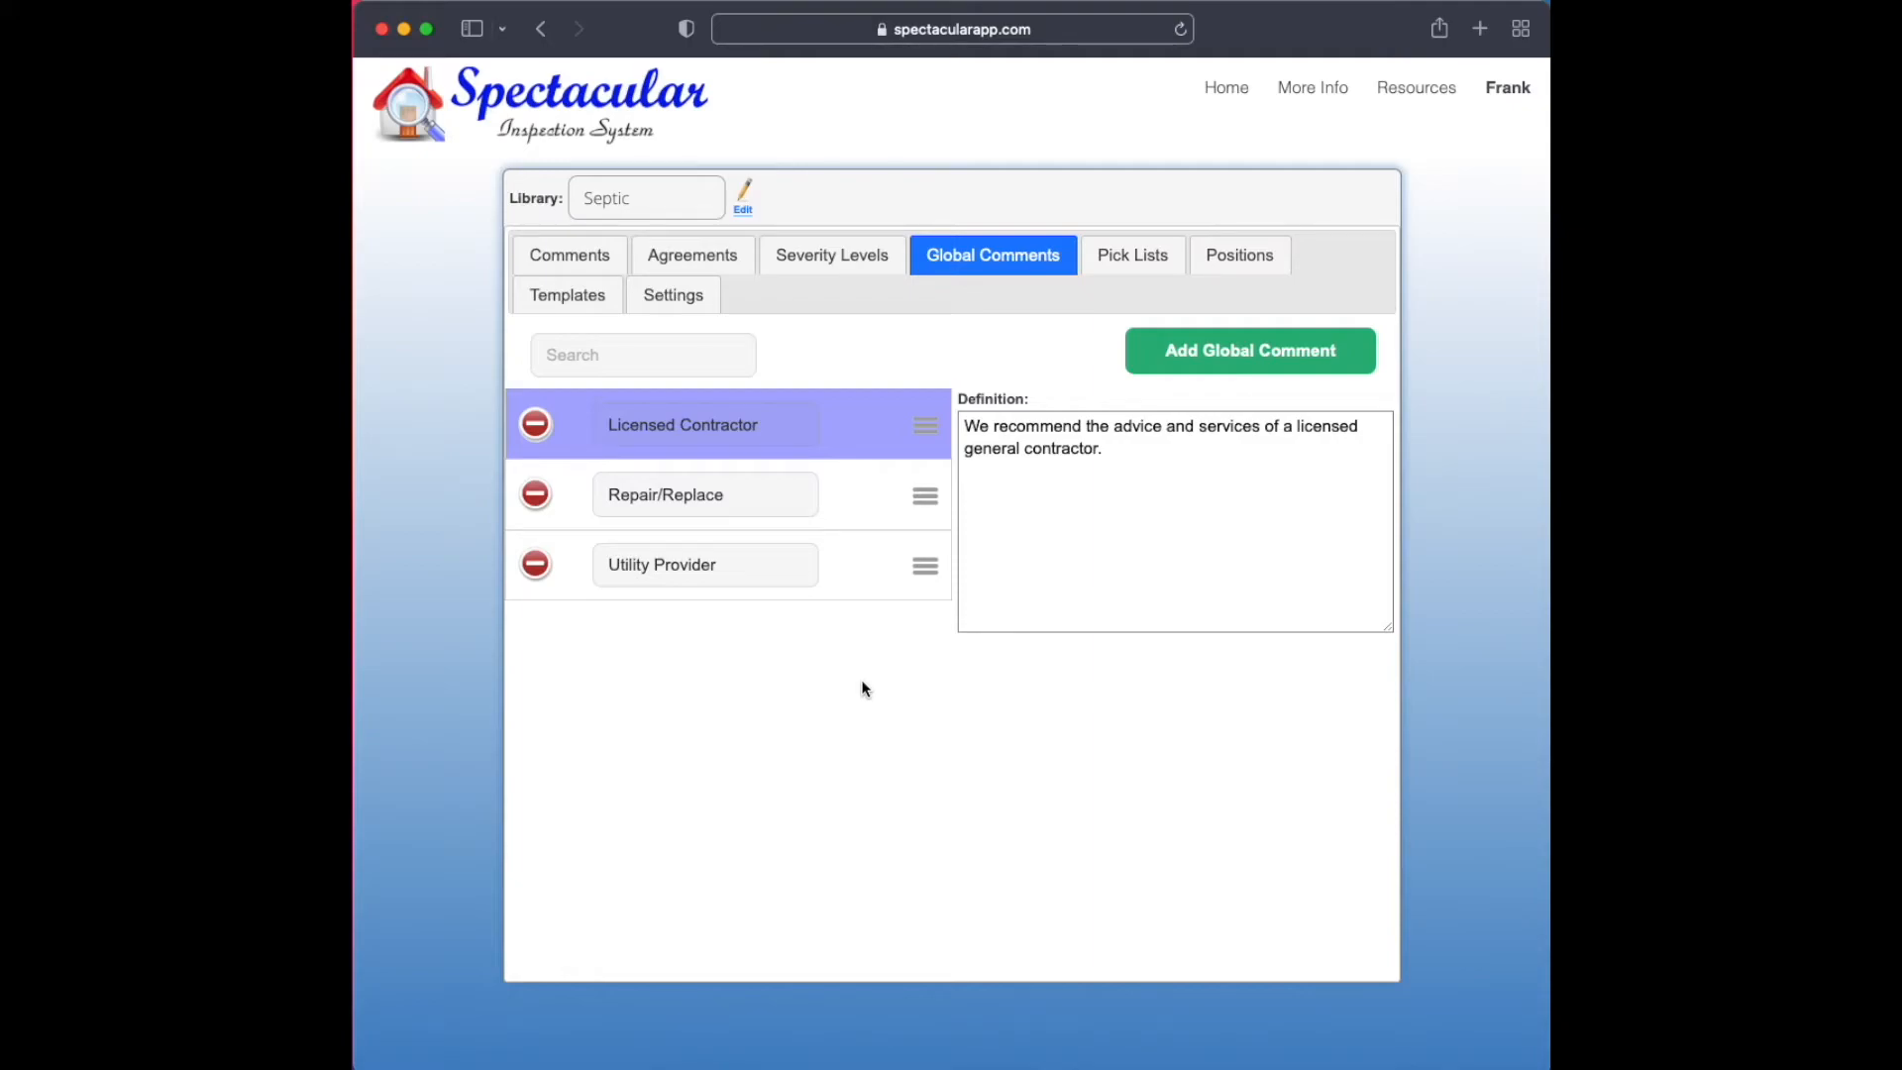
Review the items of the Number, Location and Direction pick lists in the Septic library
left_click(1125, 260)
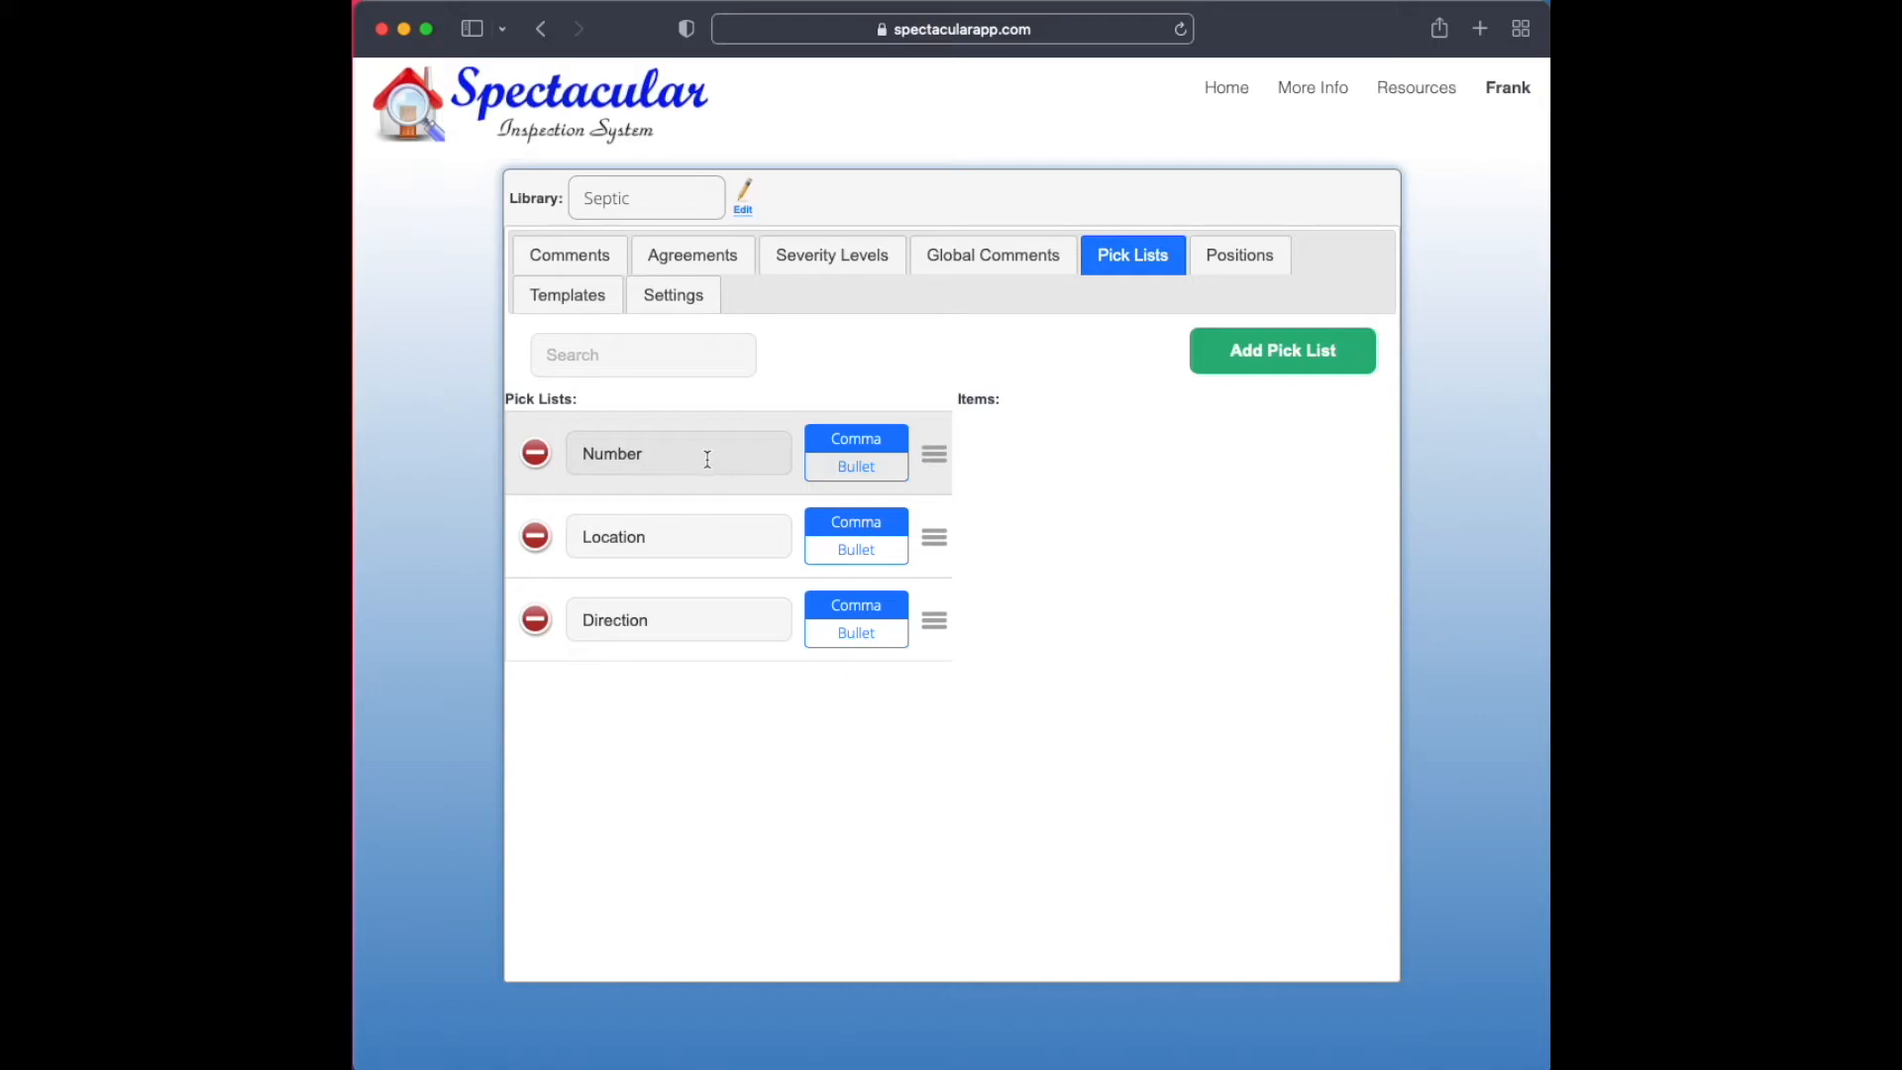
left_click(654, 453)
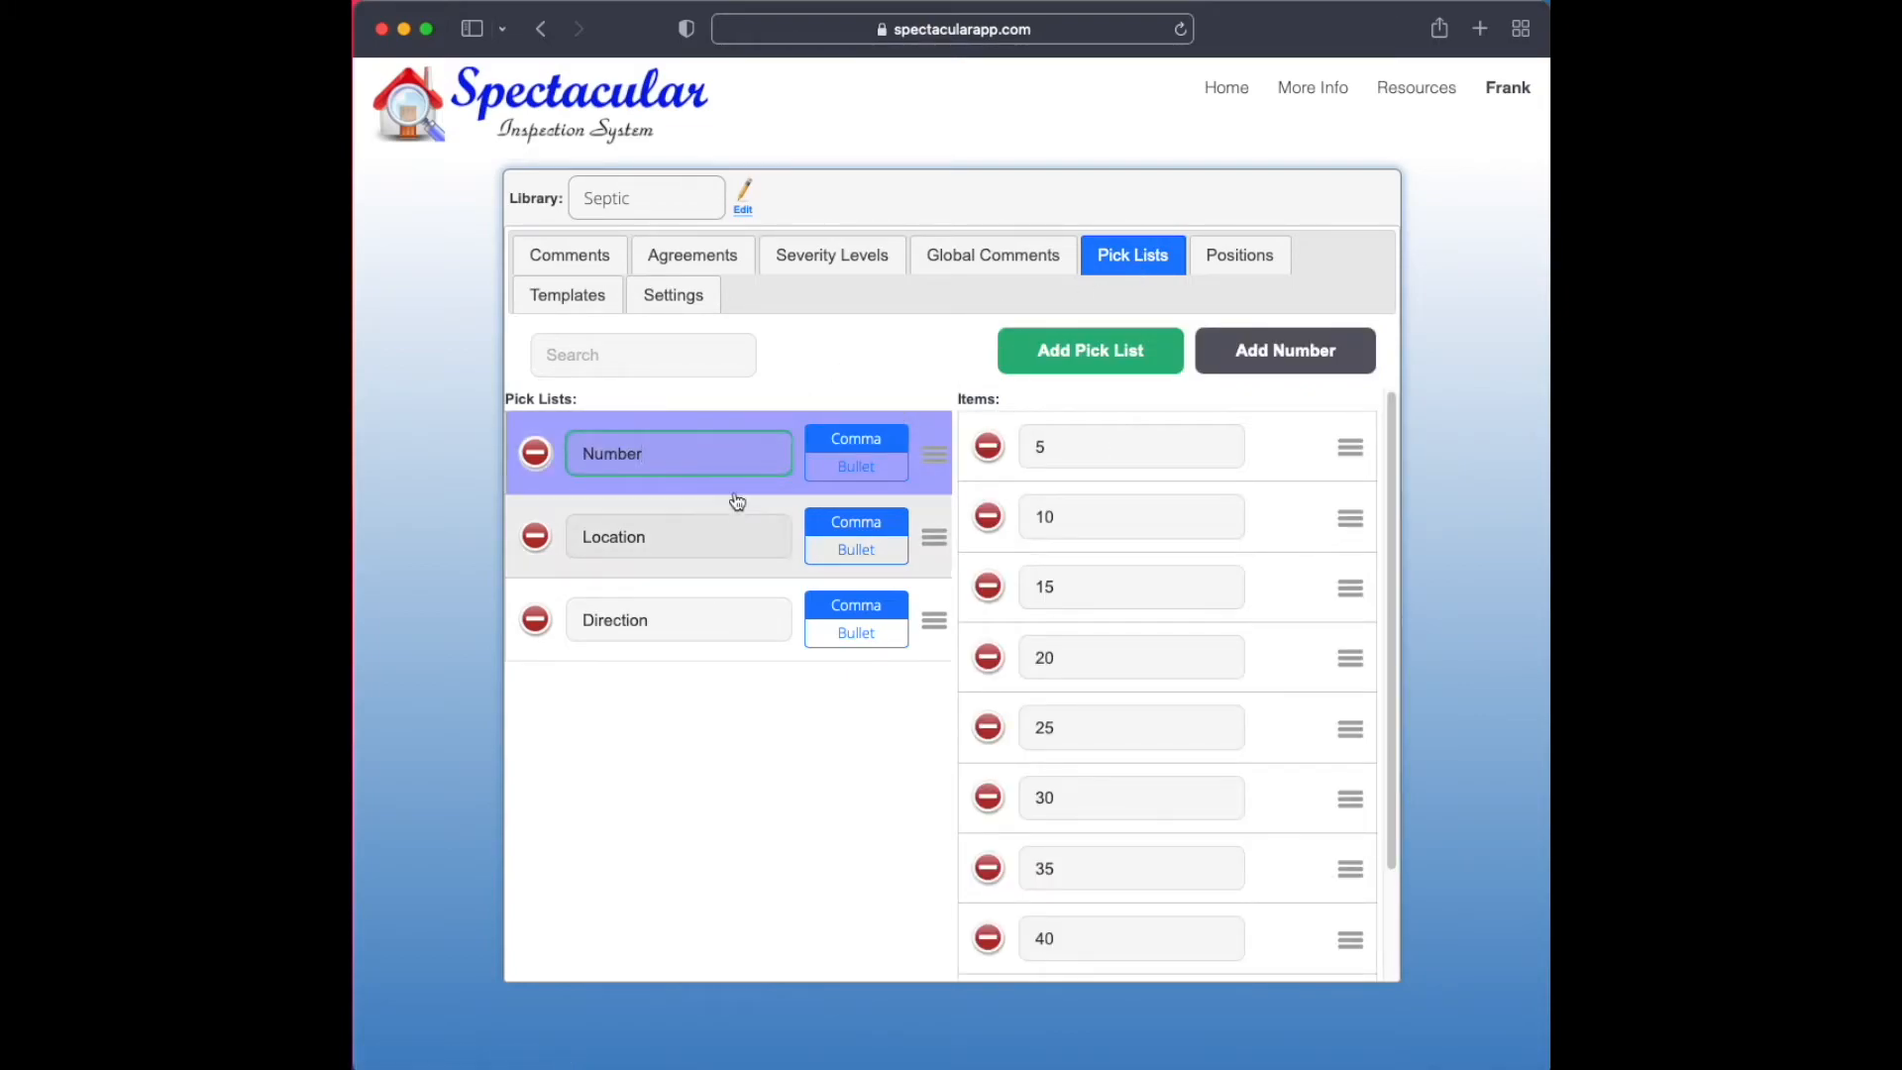
left_click(684, 538)
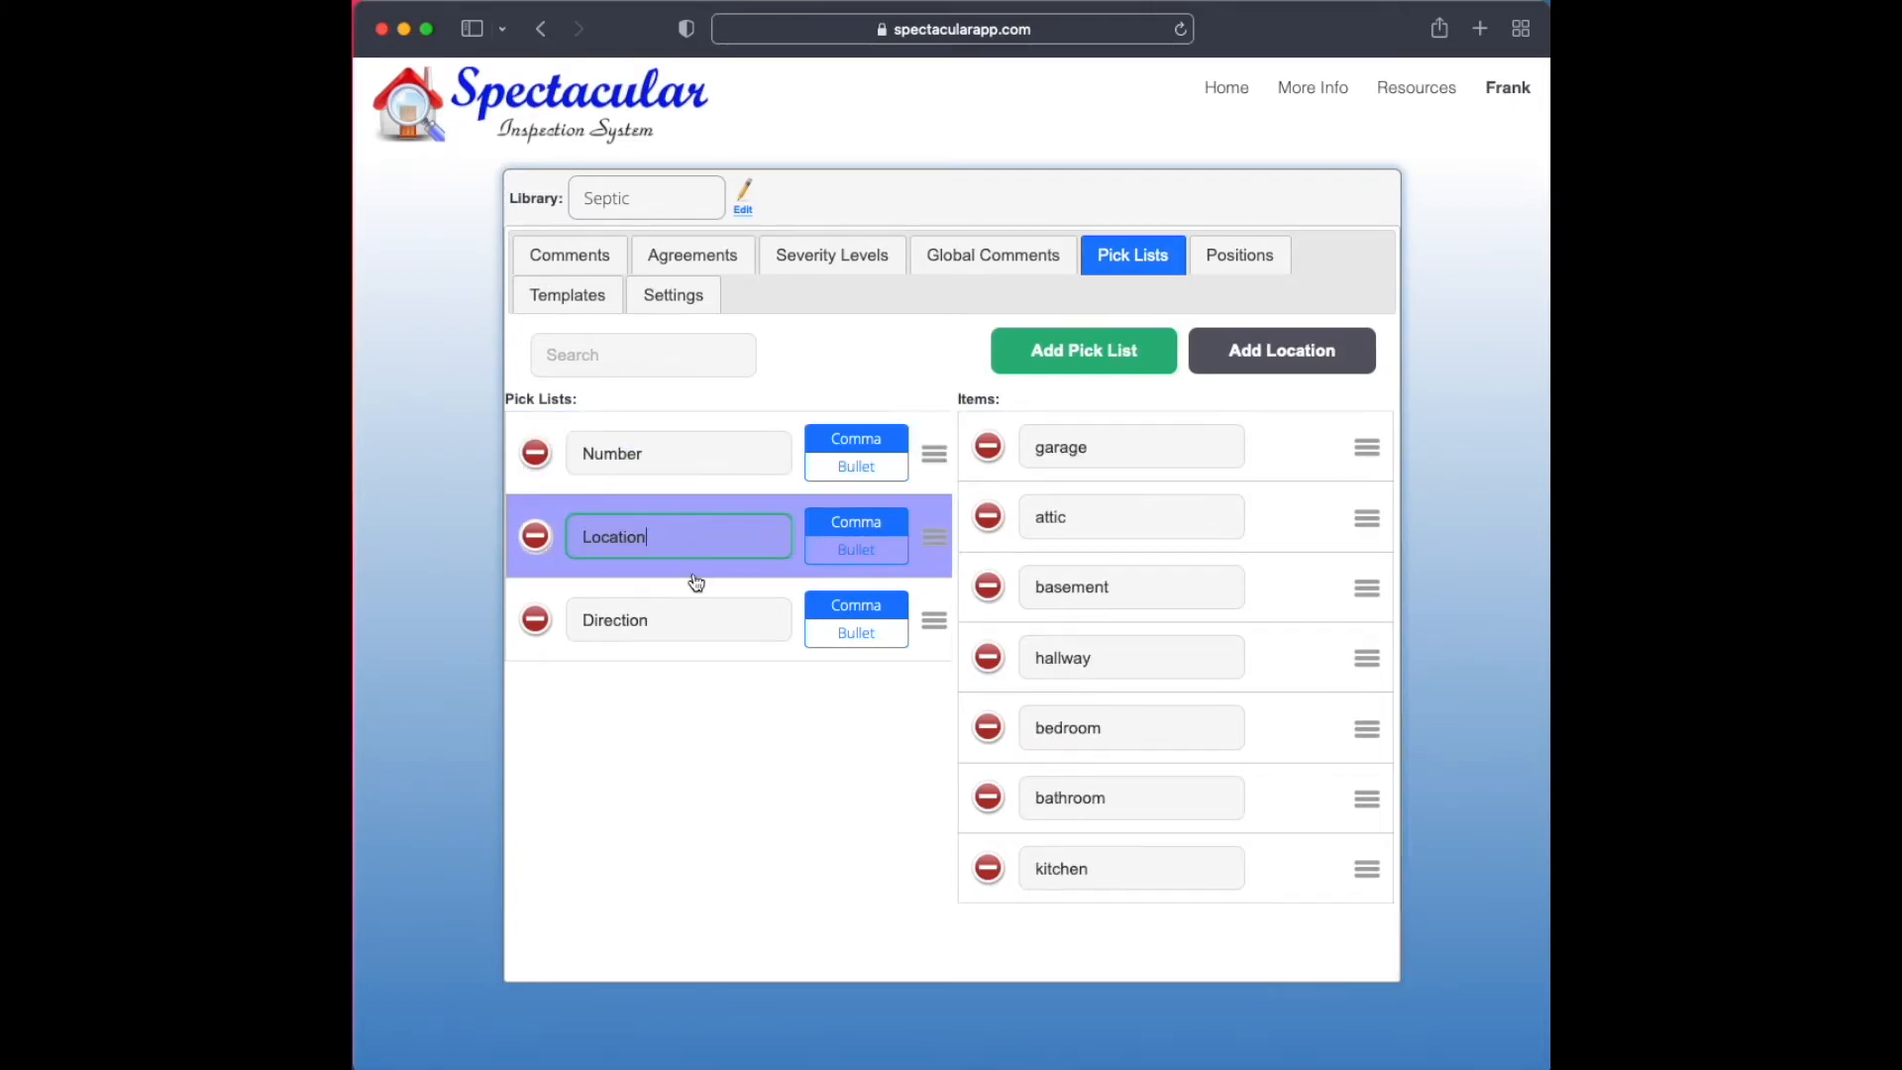
left_click(707, 630)
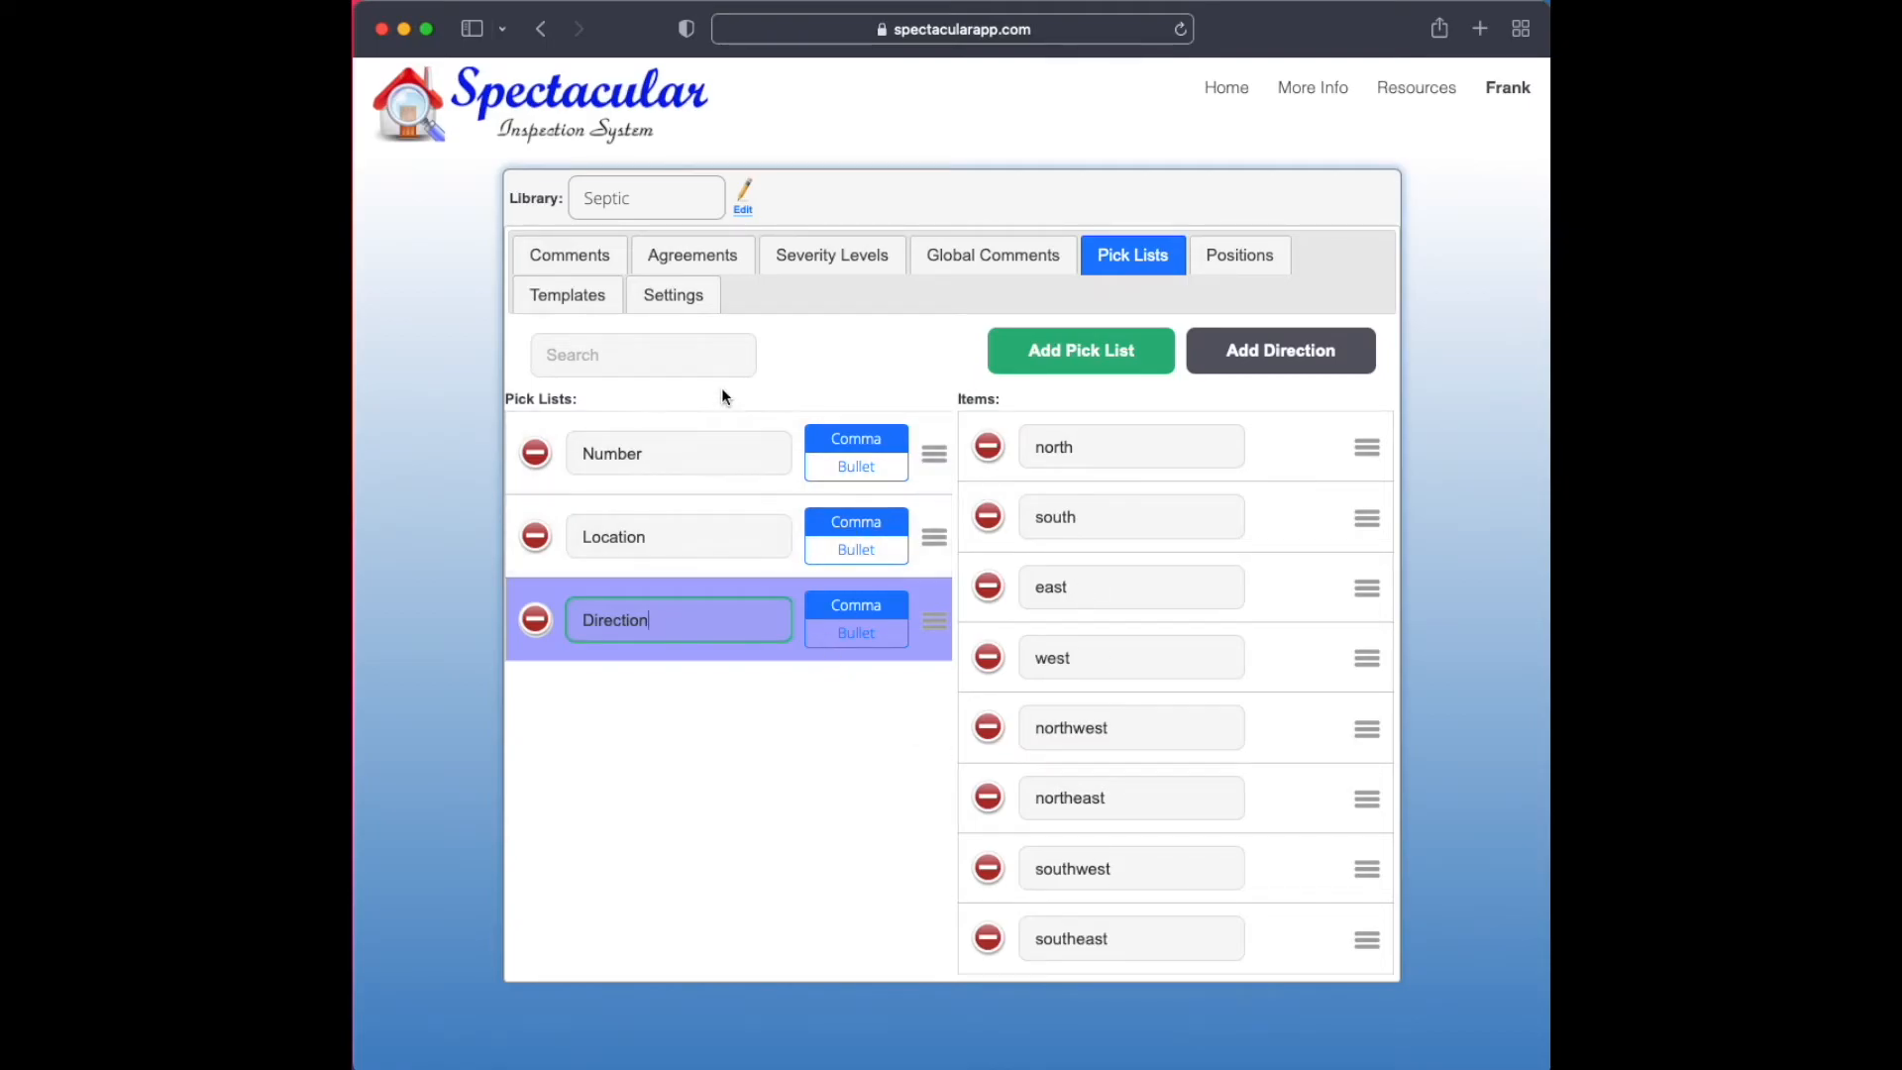
Add a condition named Rooms to Property Information under General Information, with the comment text "Rooms:"
left_click(574, 256)
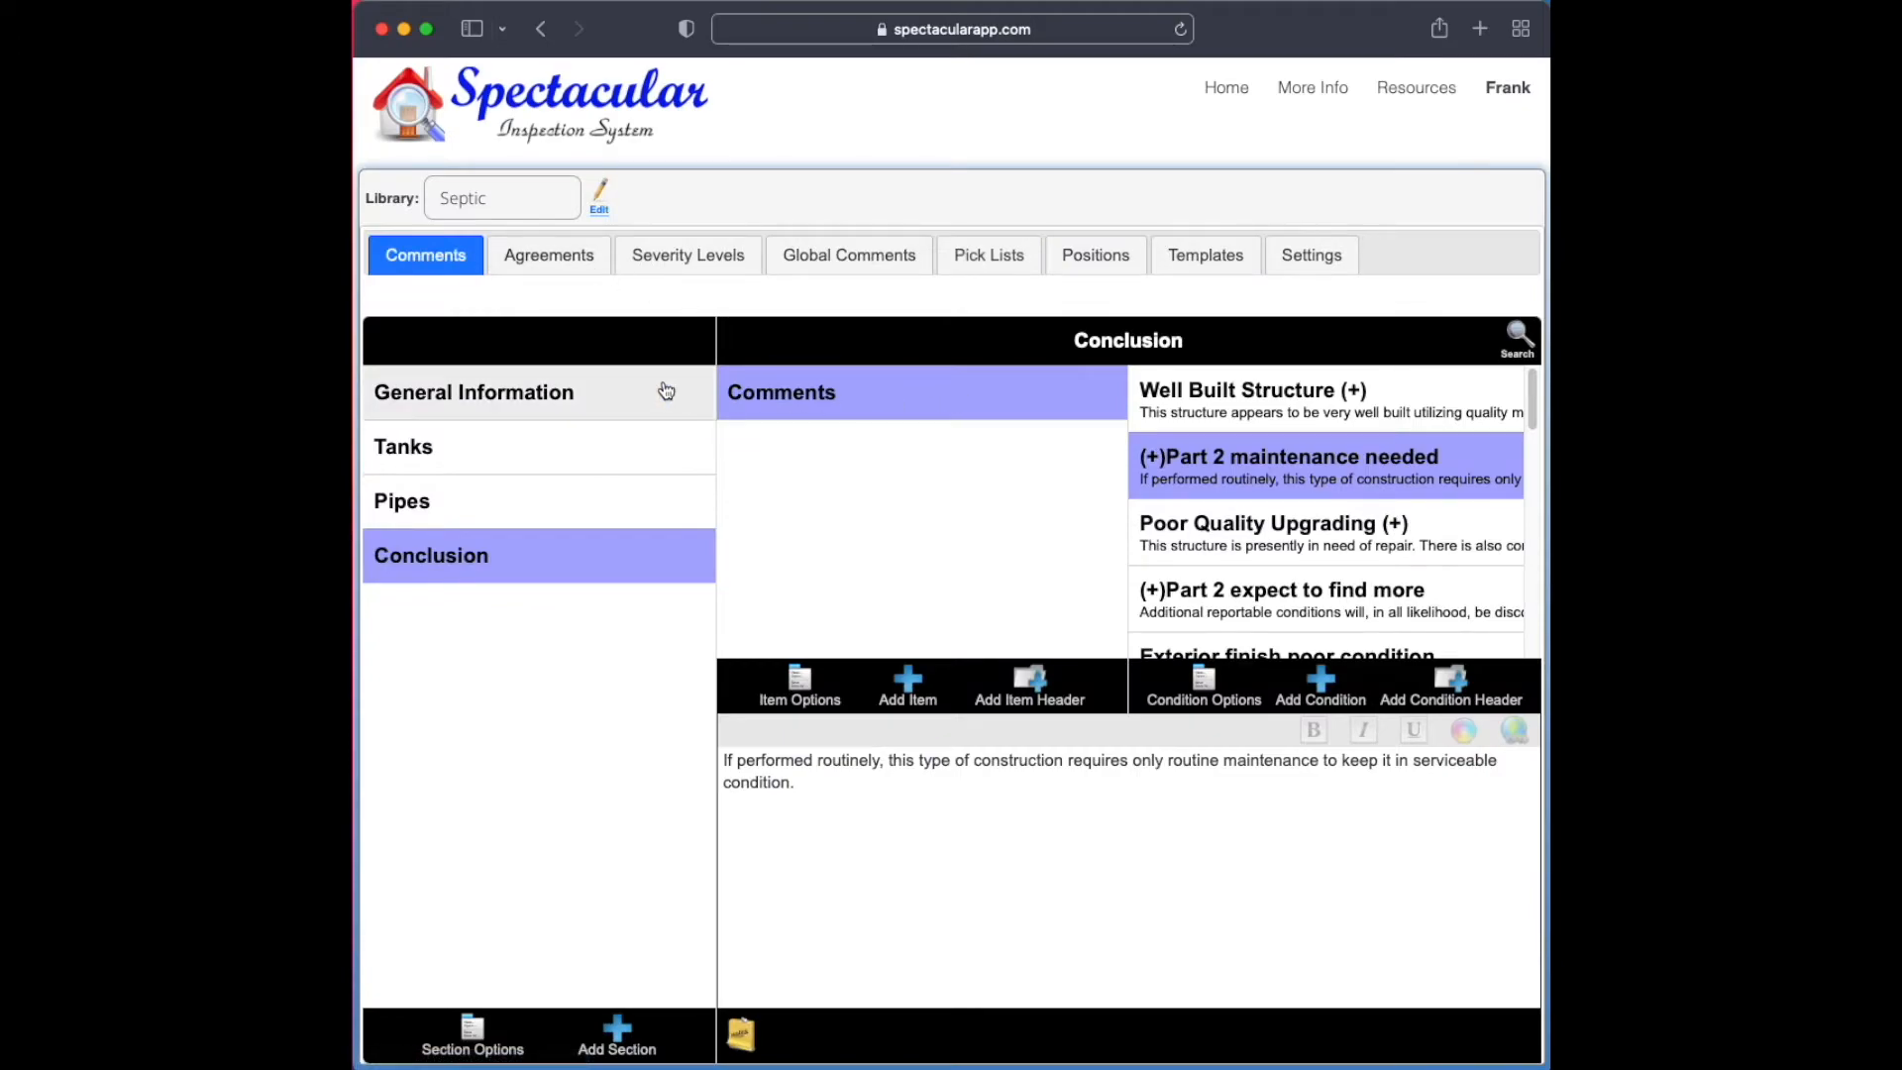
left_click(630, 399)
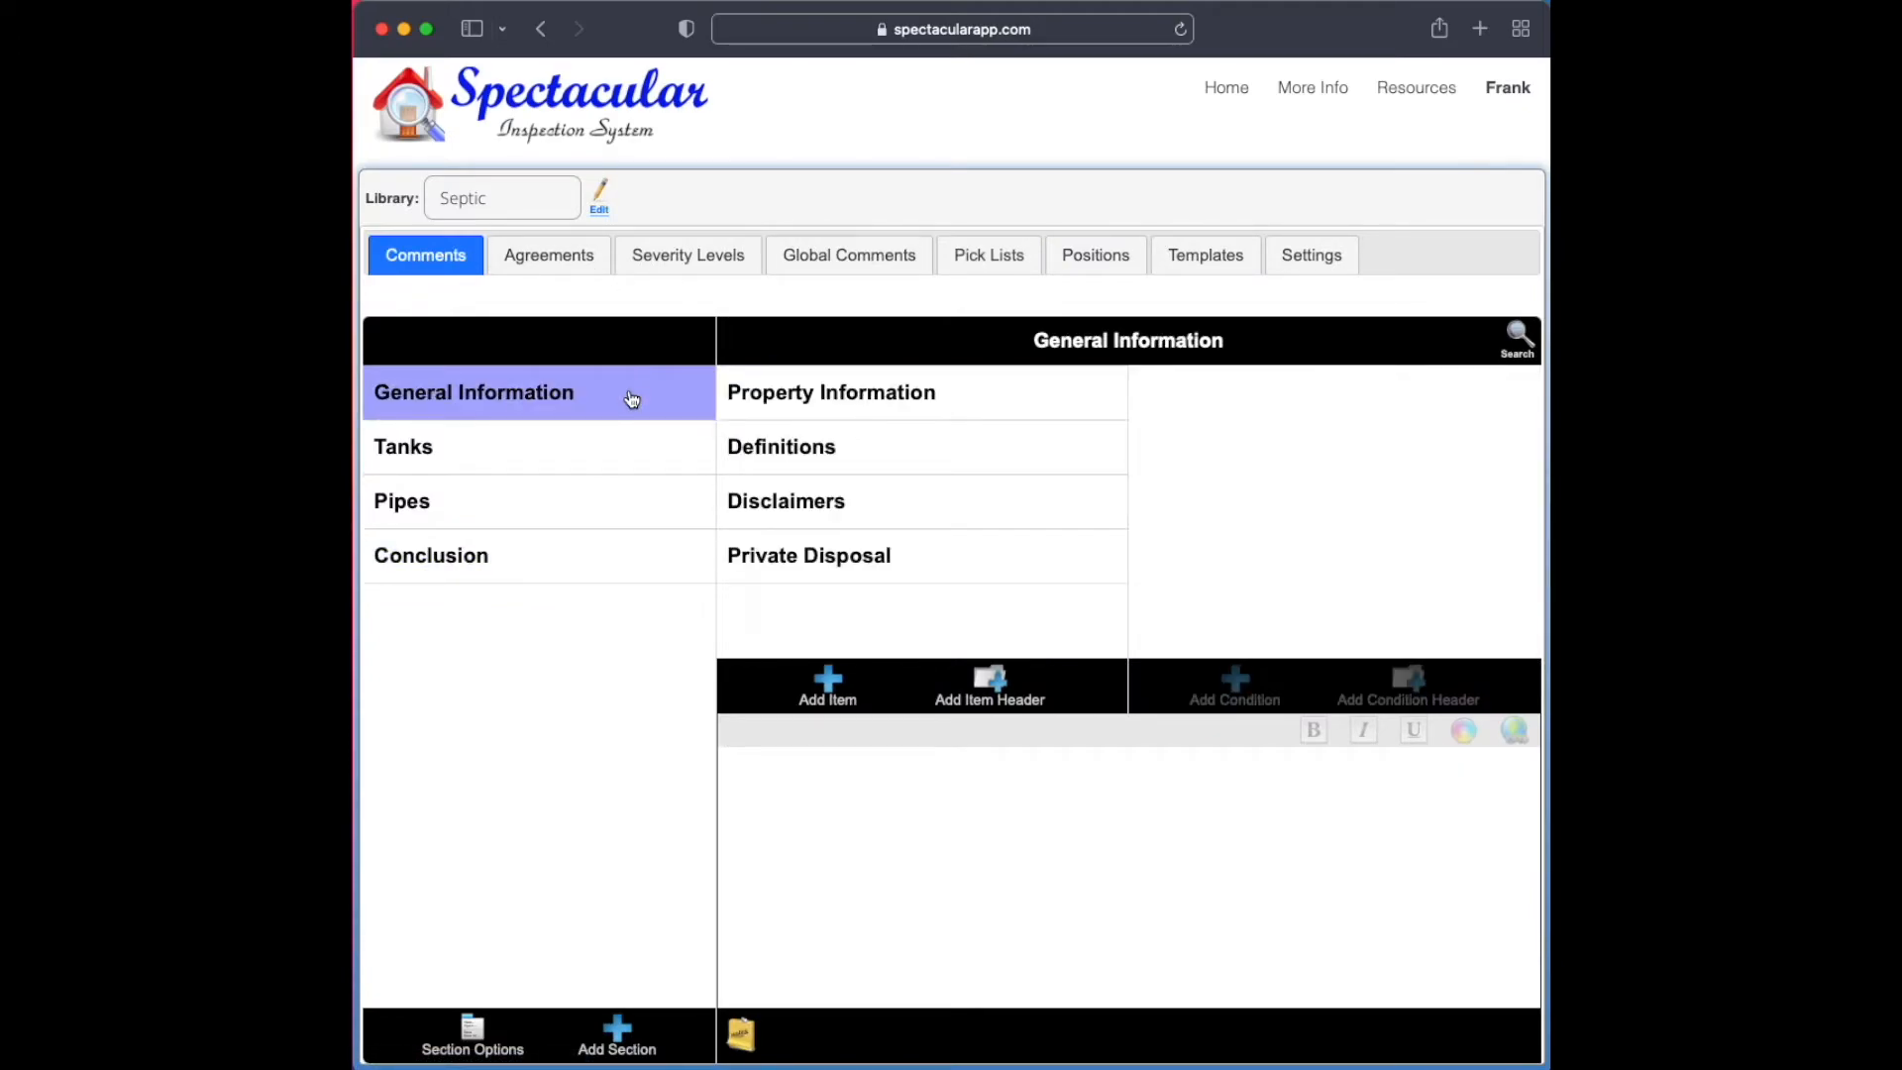
left_click(923, 401)
left_click(1253, 694)
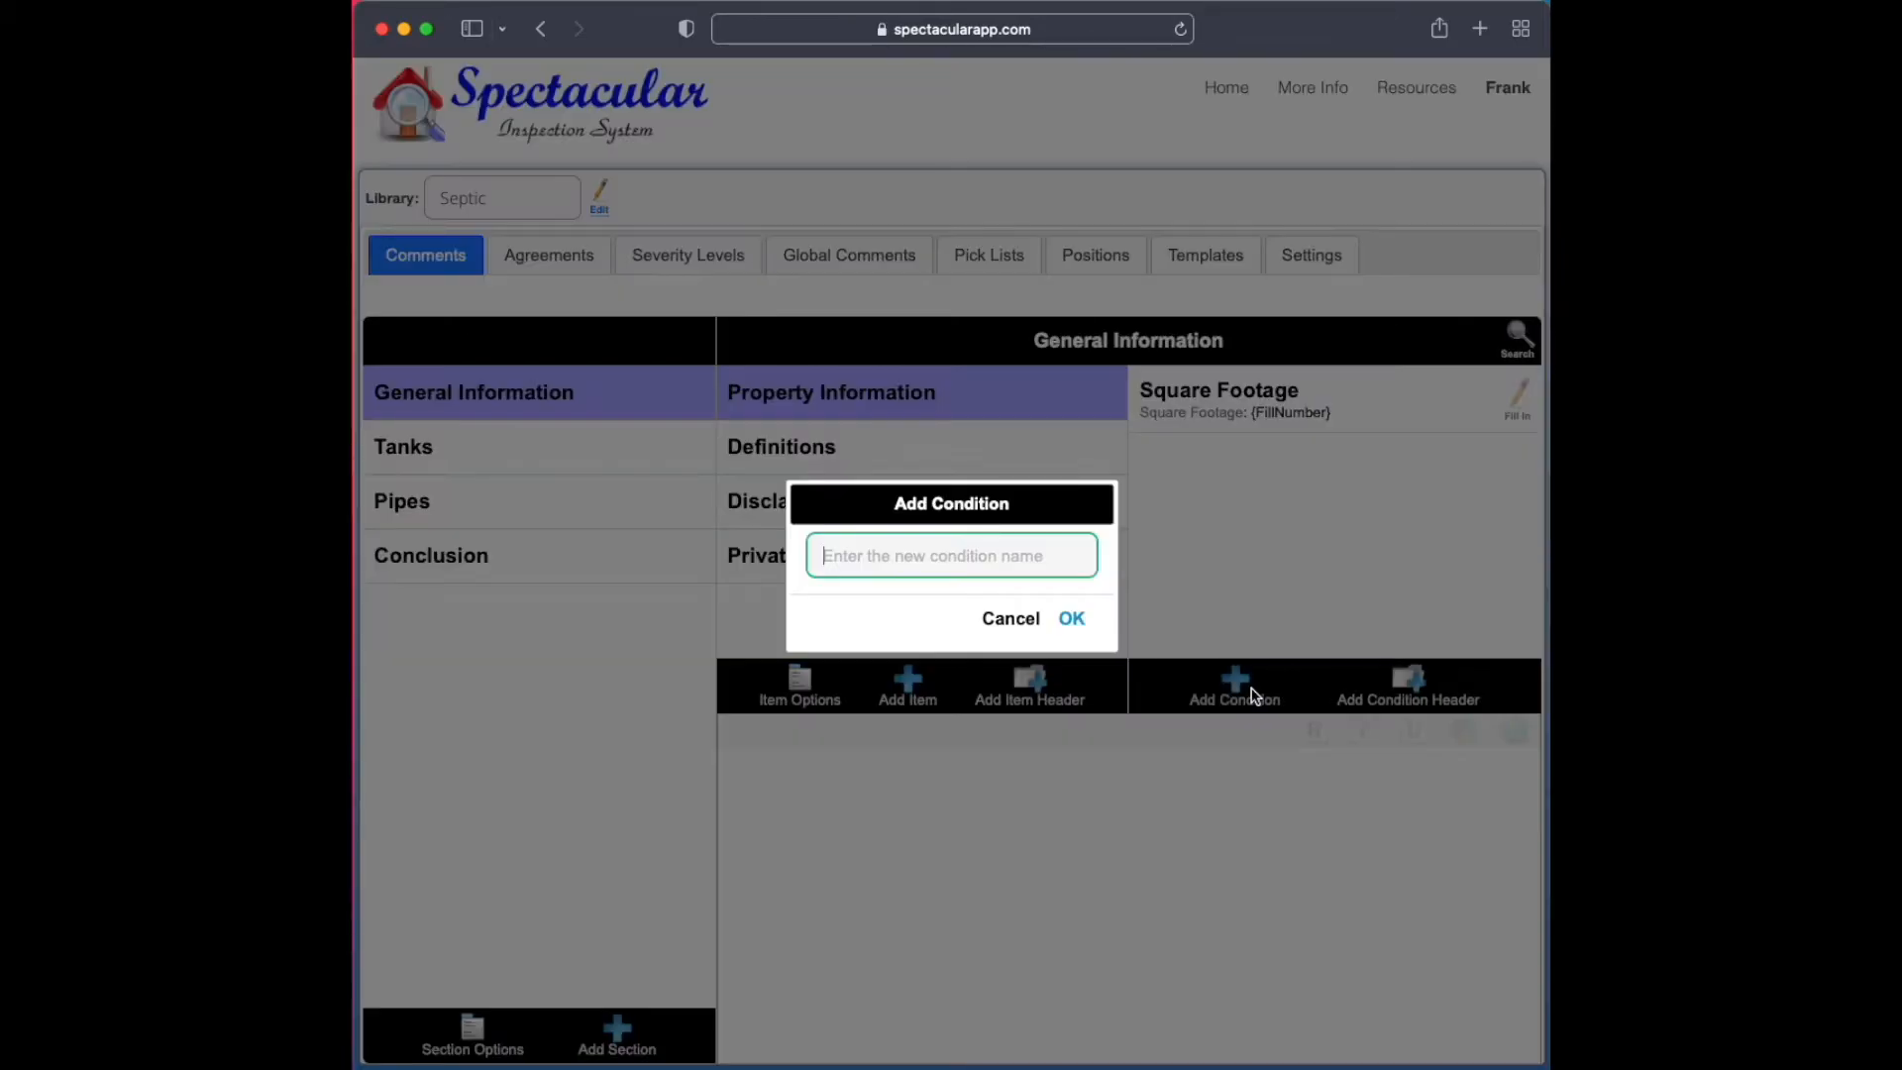
type("Rooms")
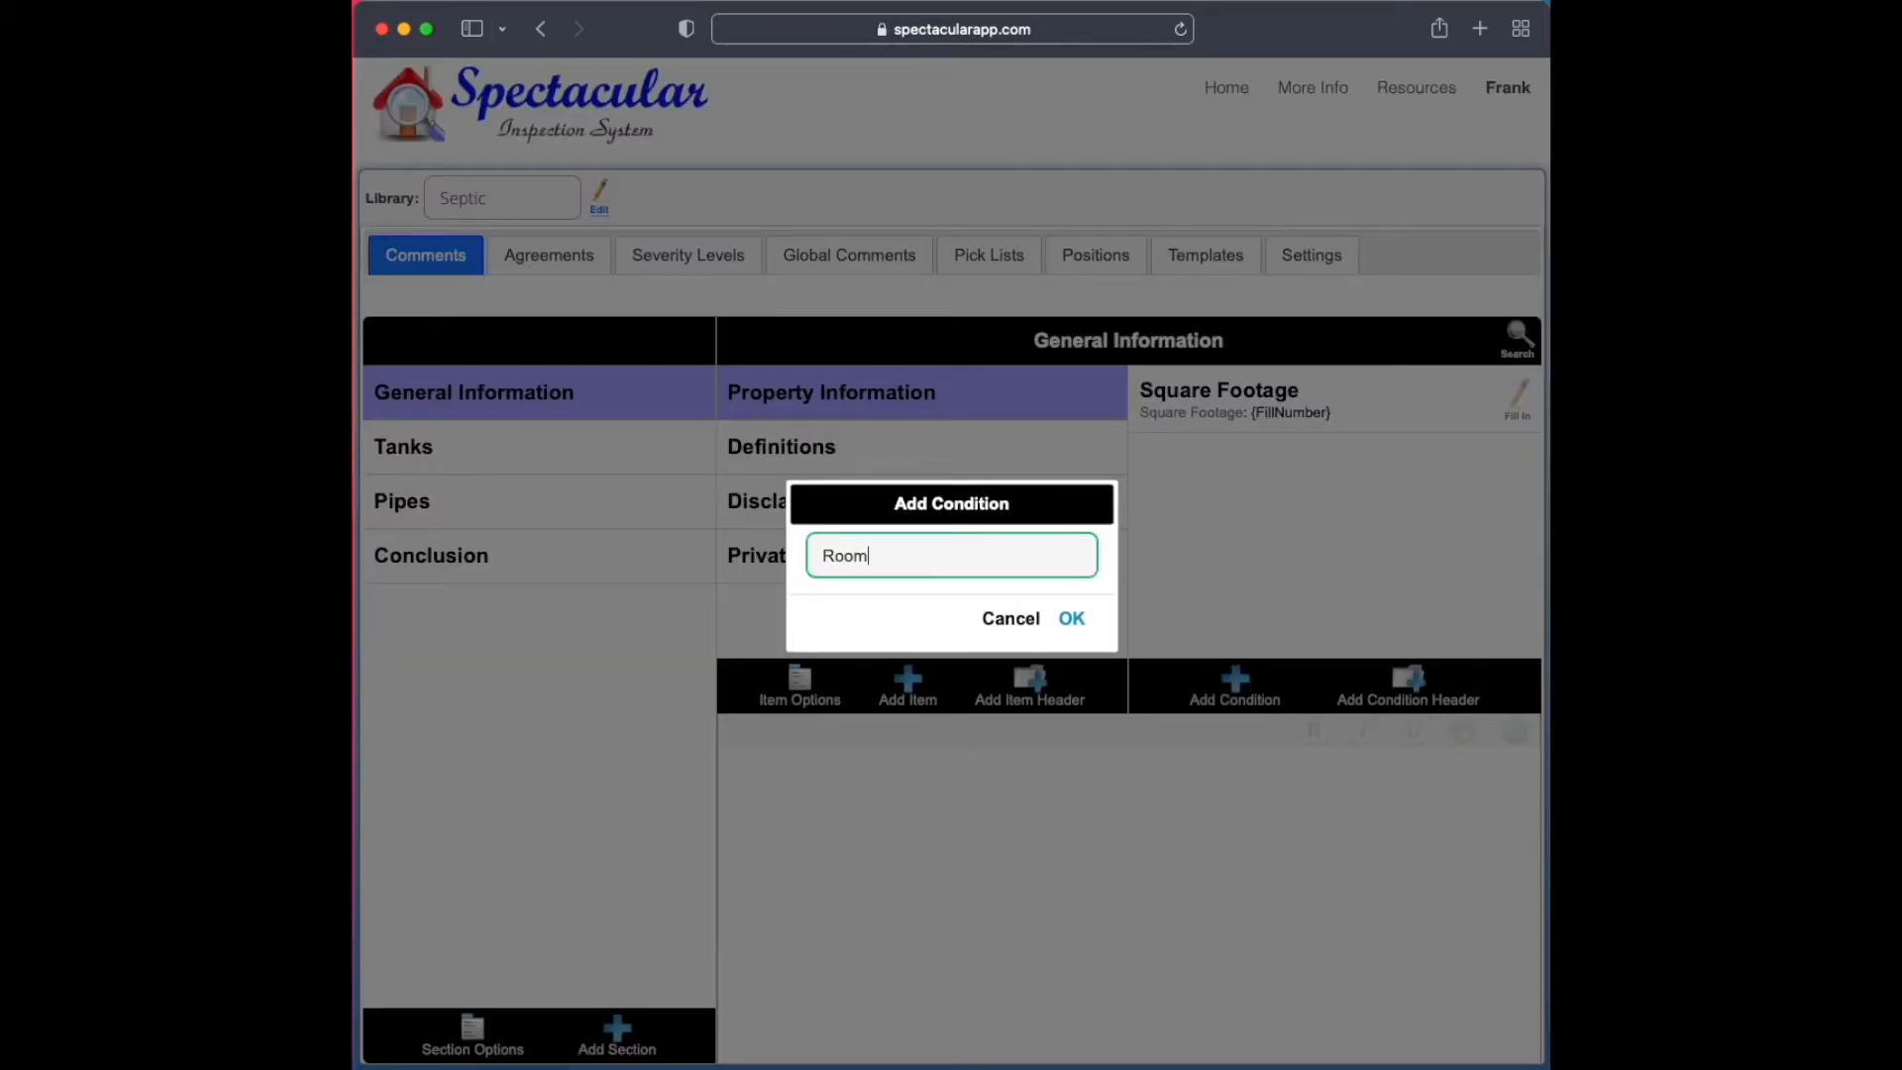
key("Return")
type(":")
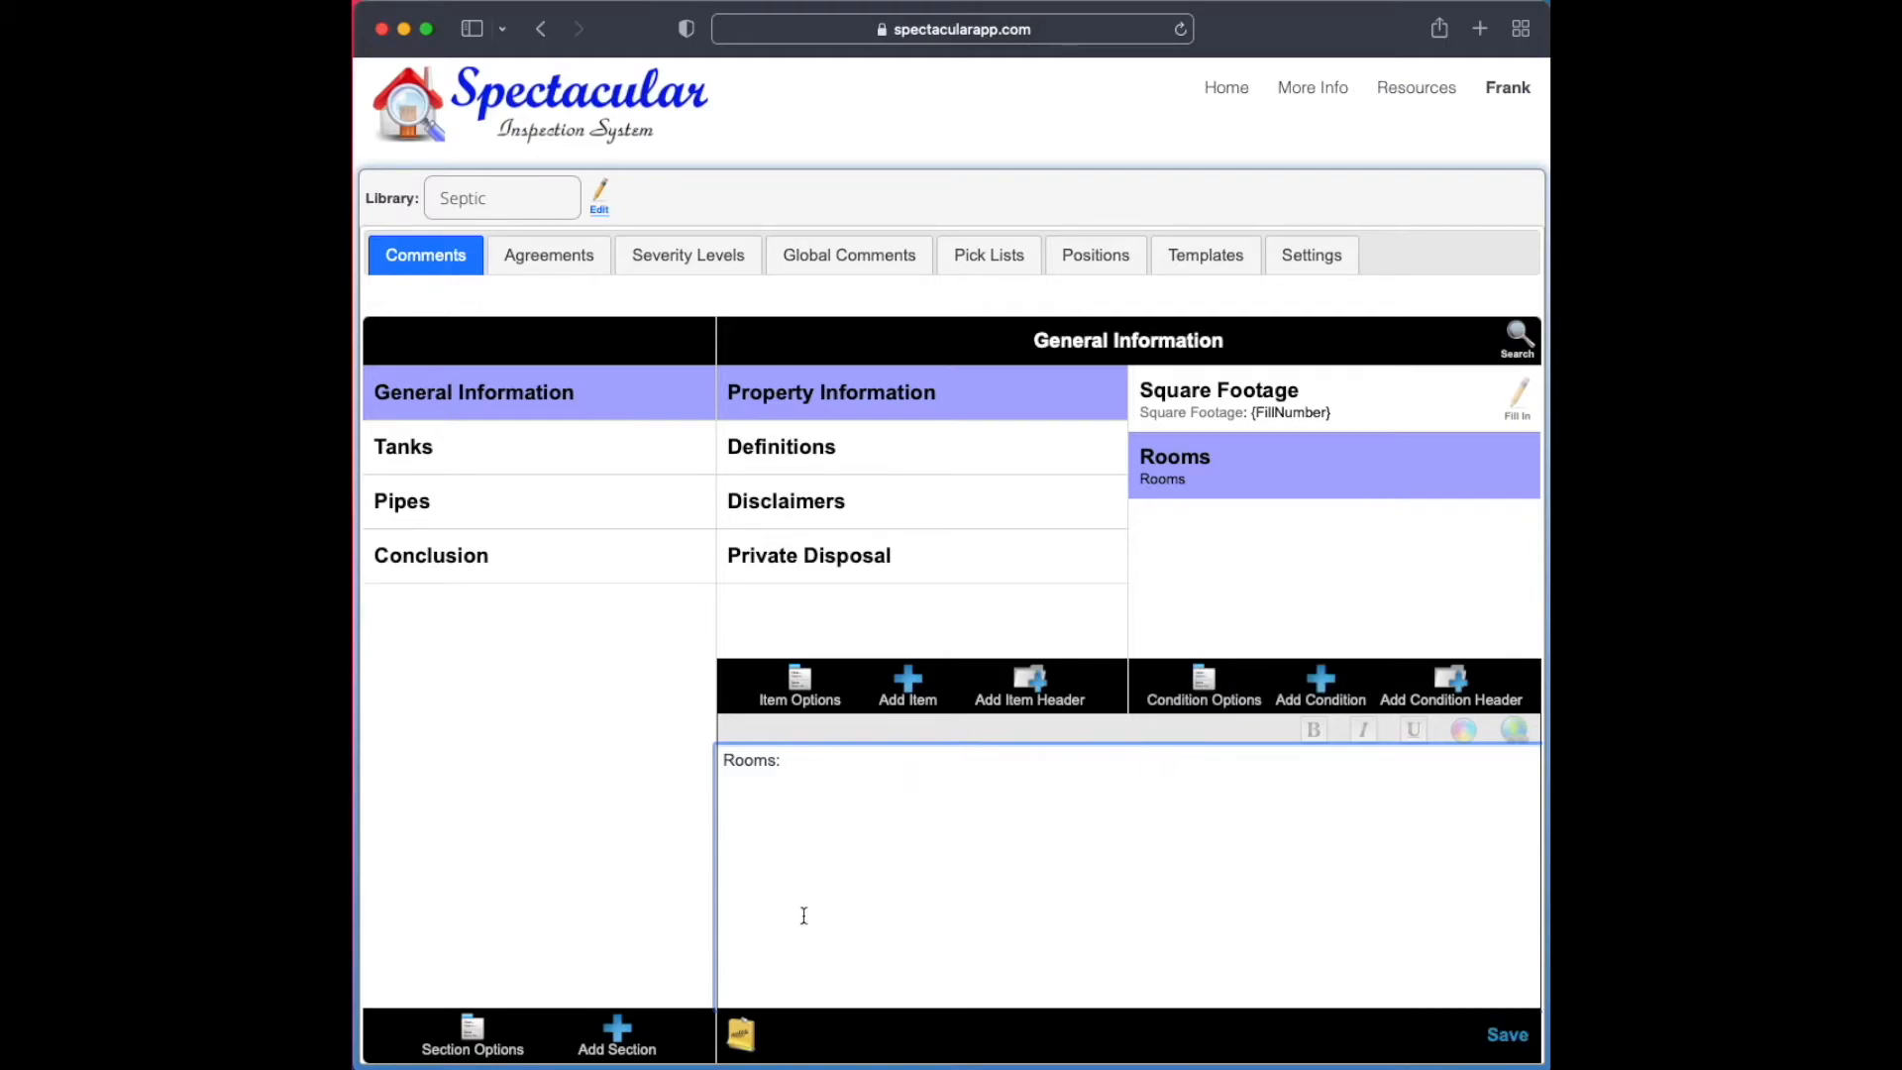
Insert the Number pick list into the Rooms condition's comment text
left_click(739, 1035)
left_click(758, 752)
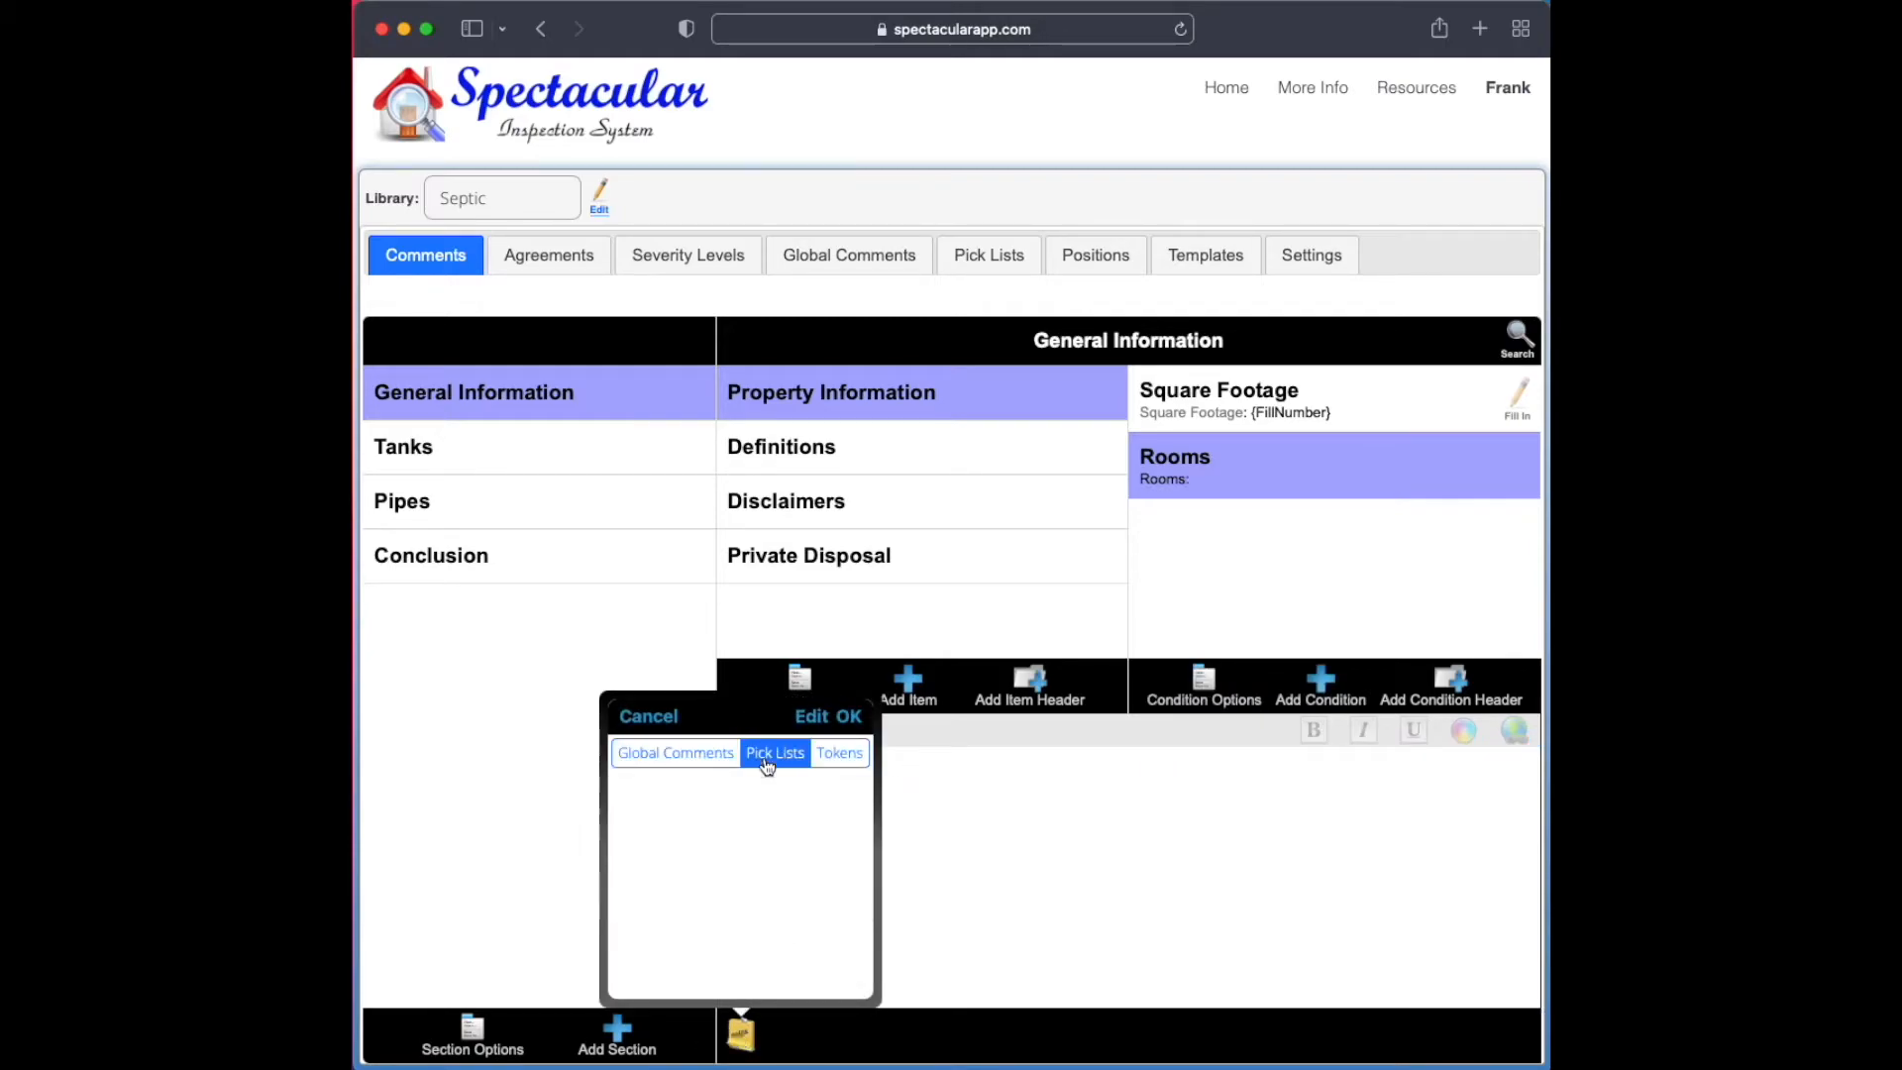
left_click(757, 804)
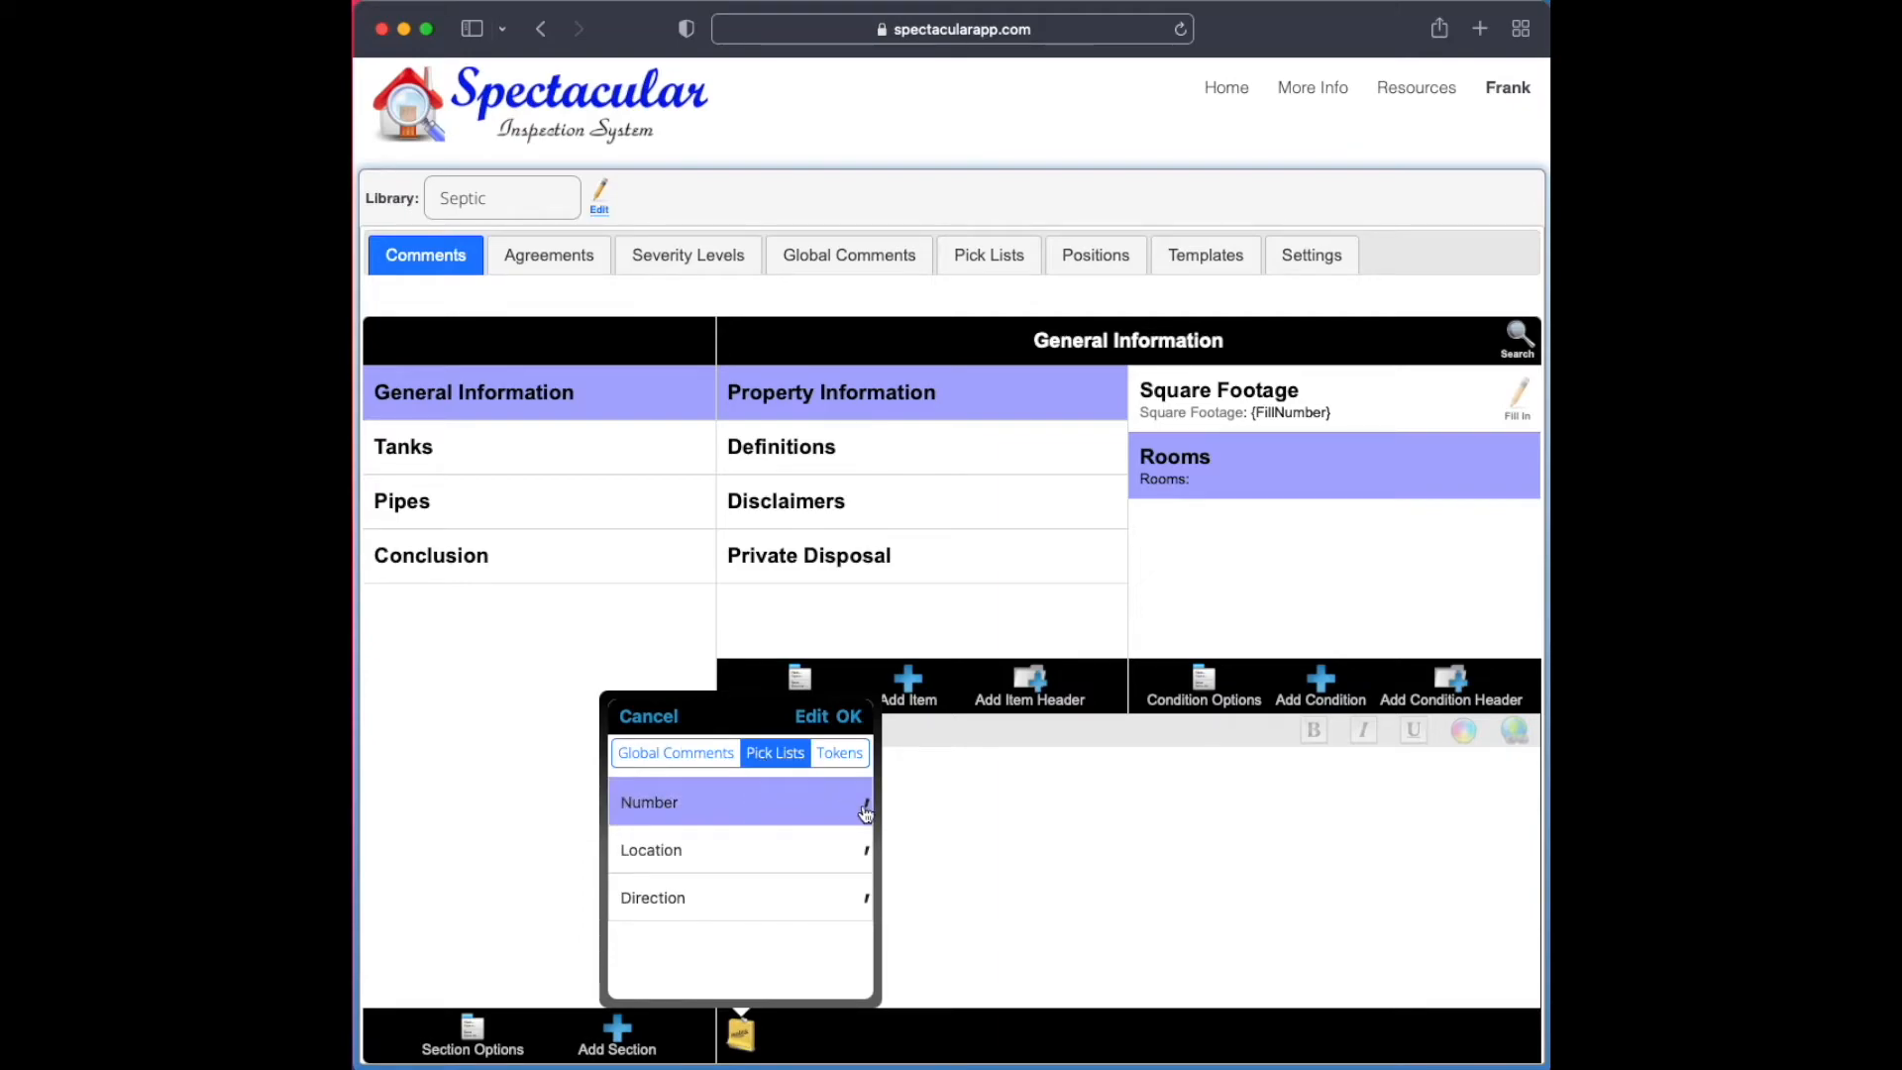
left_click(847, 720)
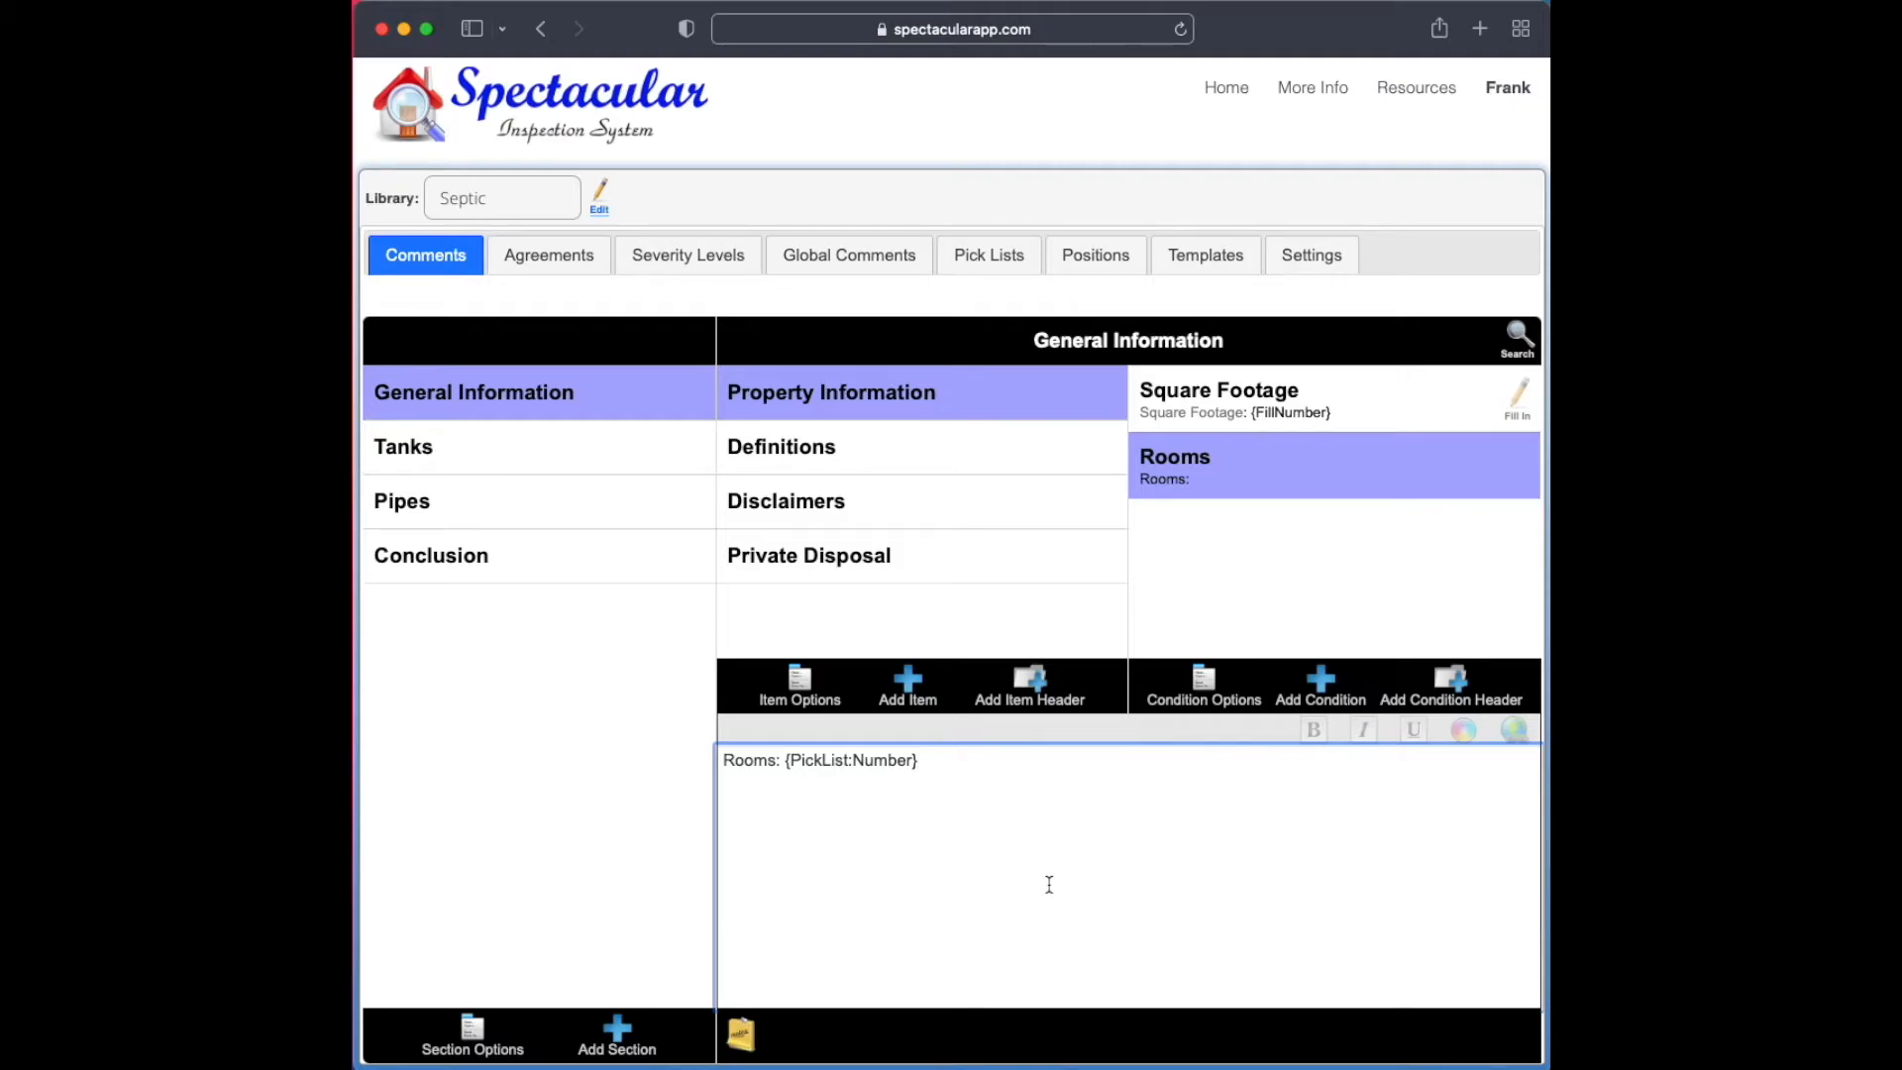
Examine the full set of items in the Number pick list
left_click(988, 257)
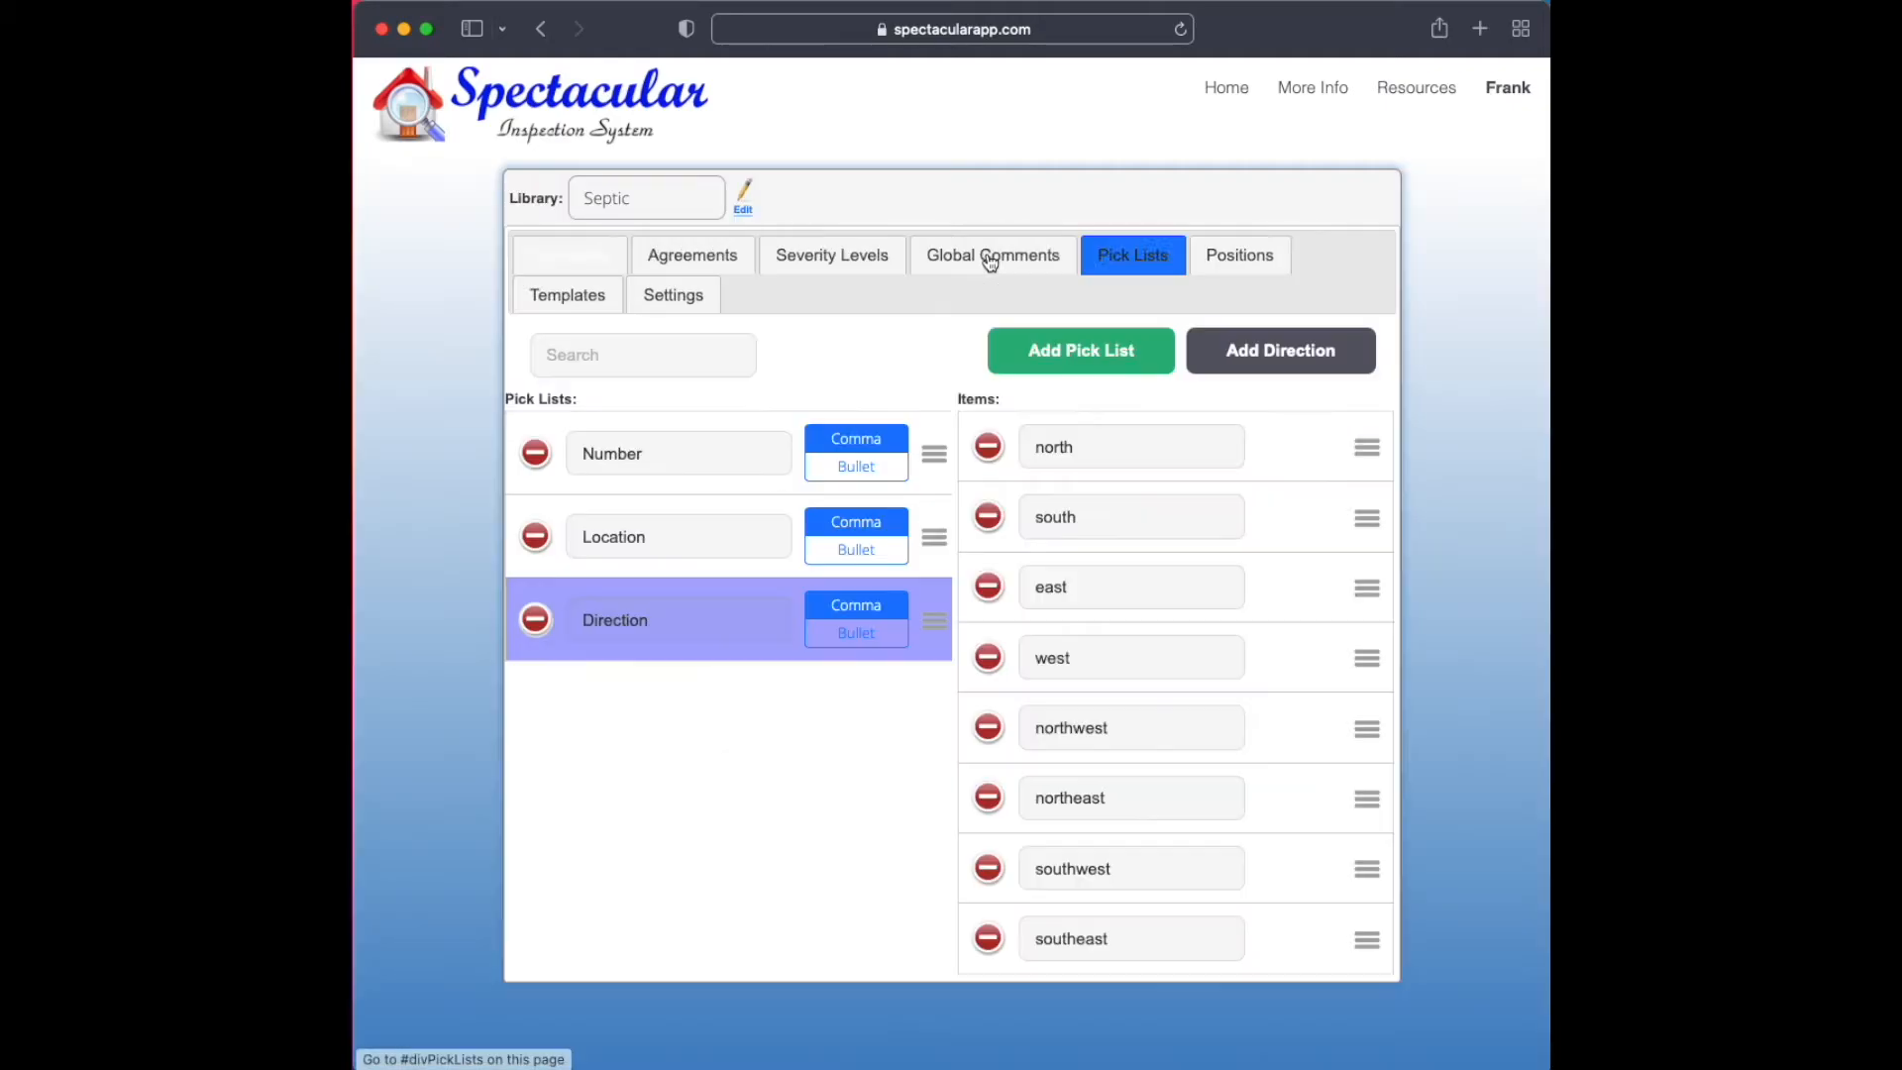
left_click(712, 470)
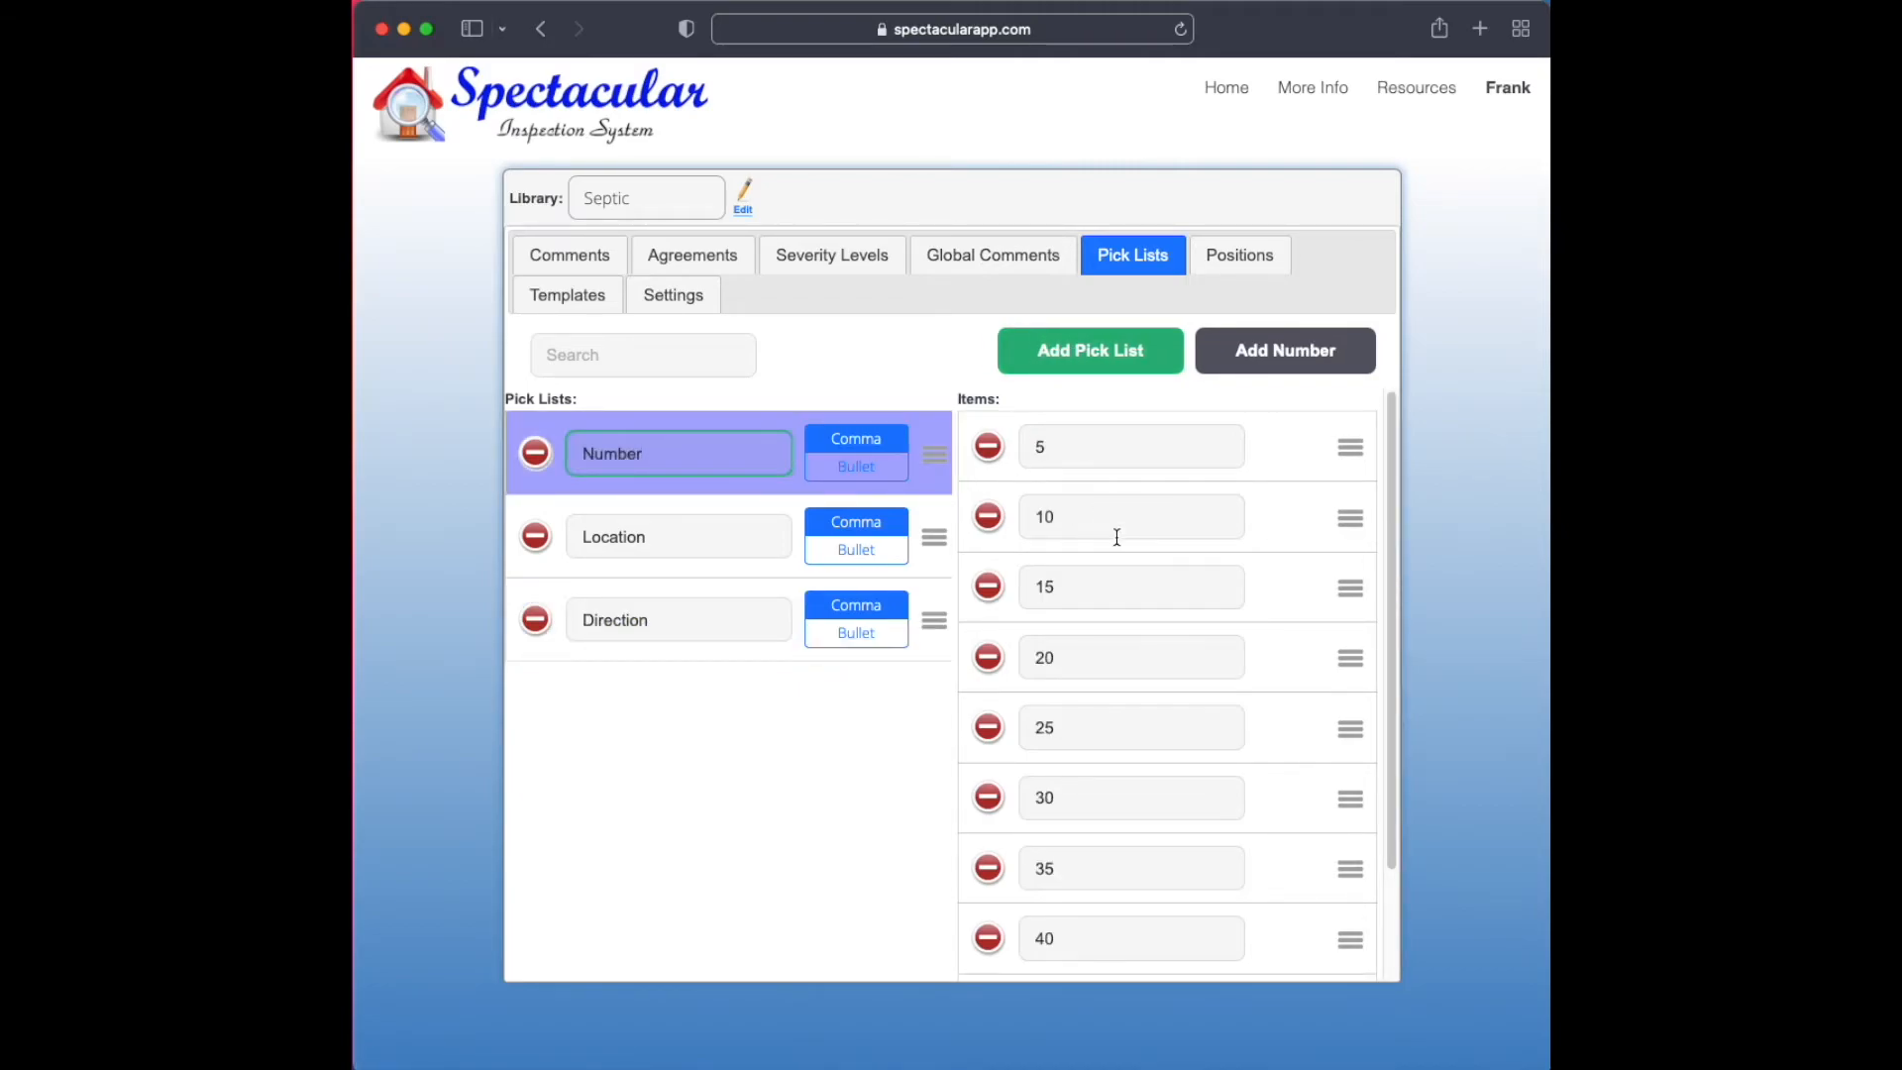
scroll(1104, 705, "down", 1)
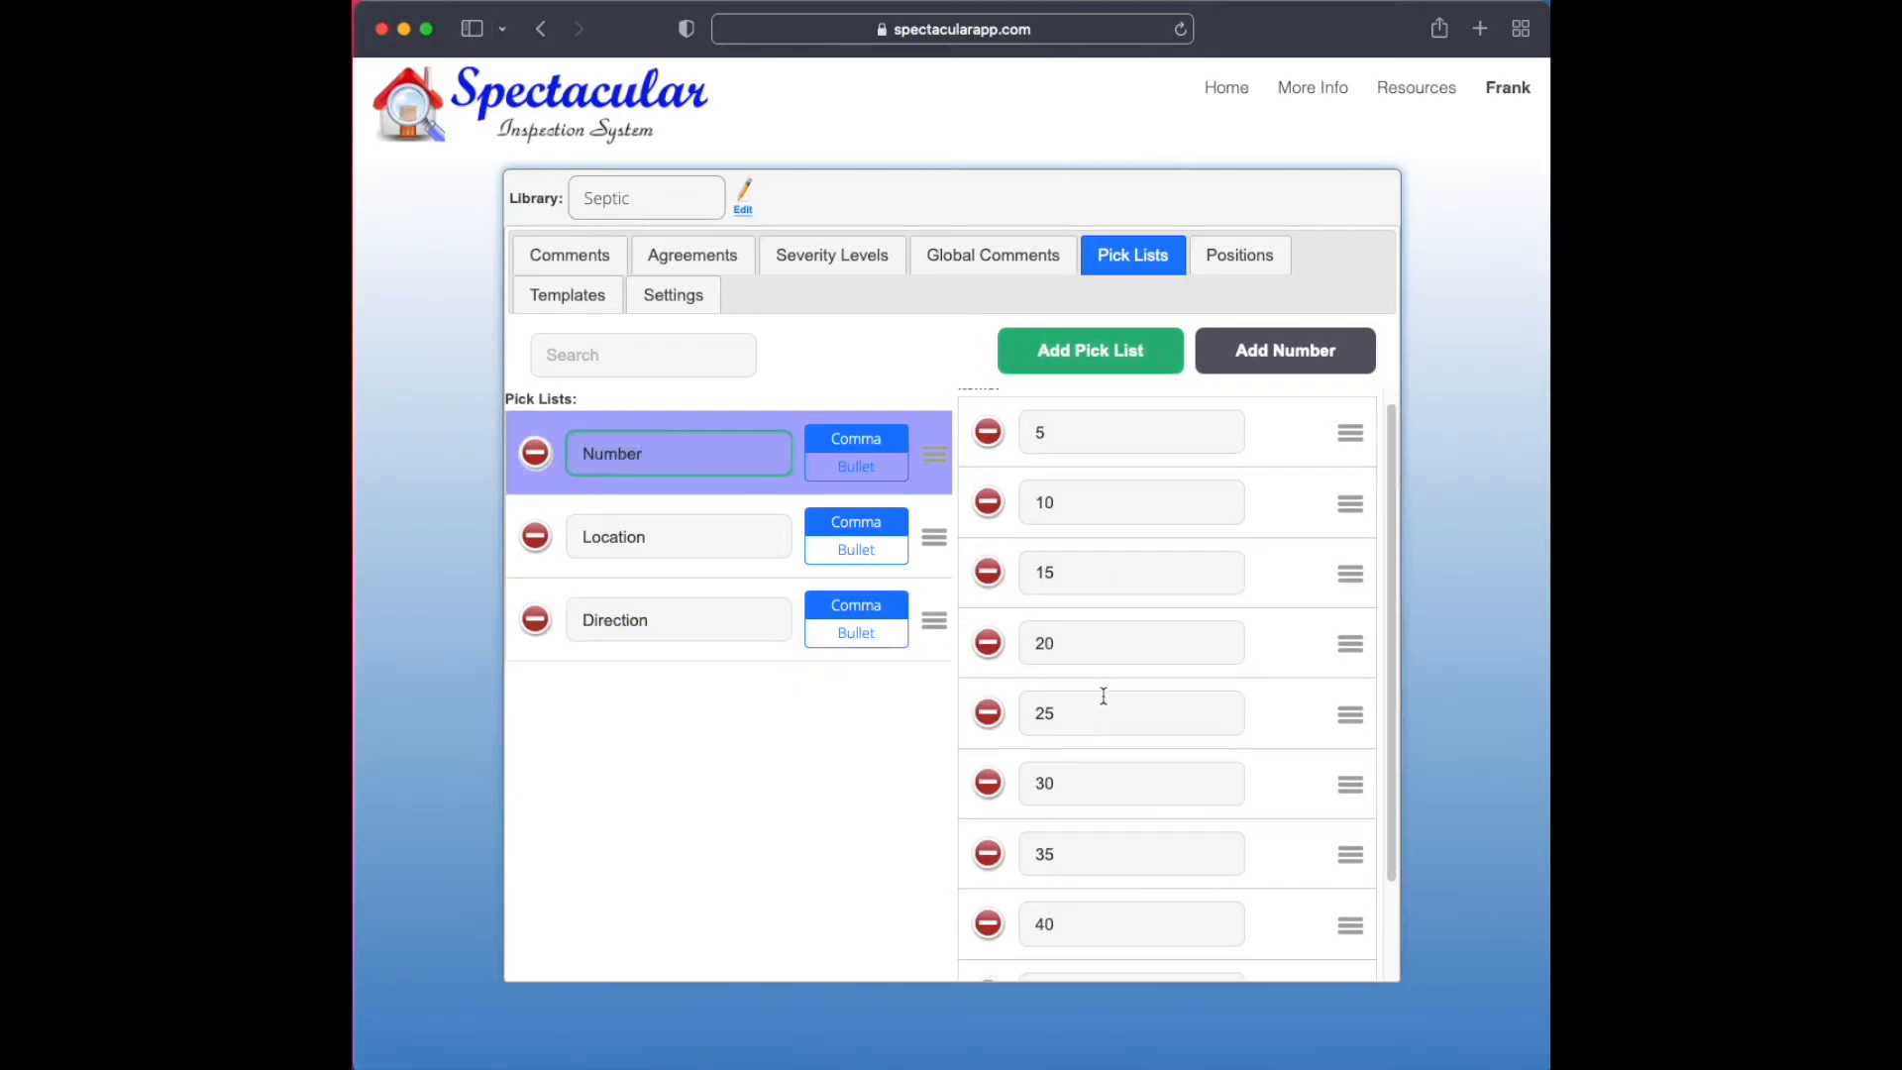
scroll(1094, 614, "down", 2)
Add the positions Left and Right to the Septic library
left_click(1239, 254)
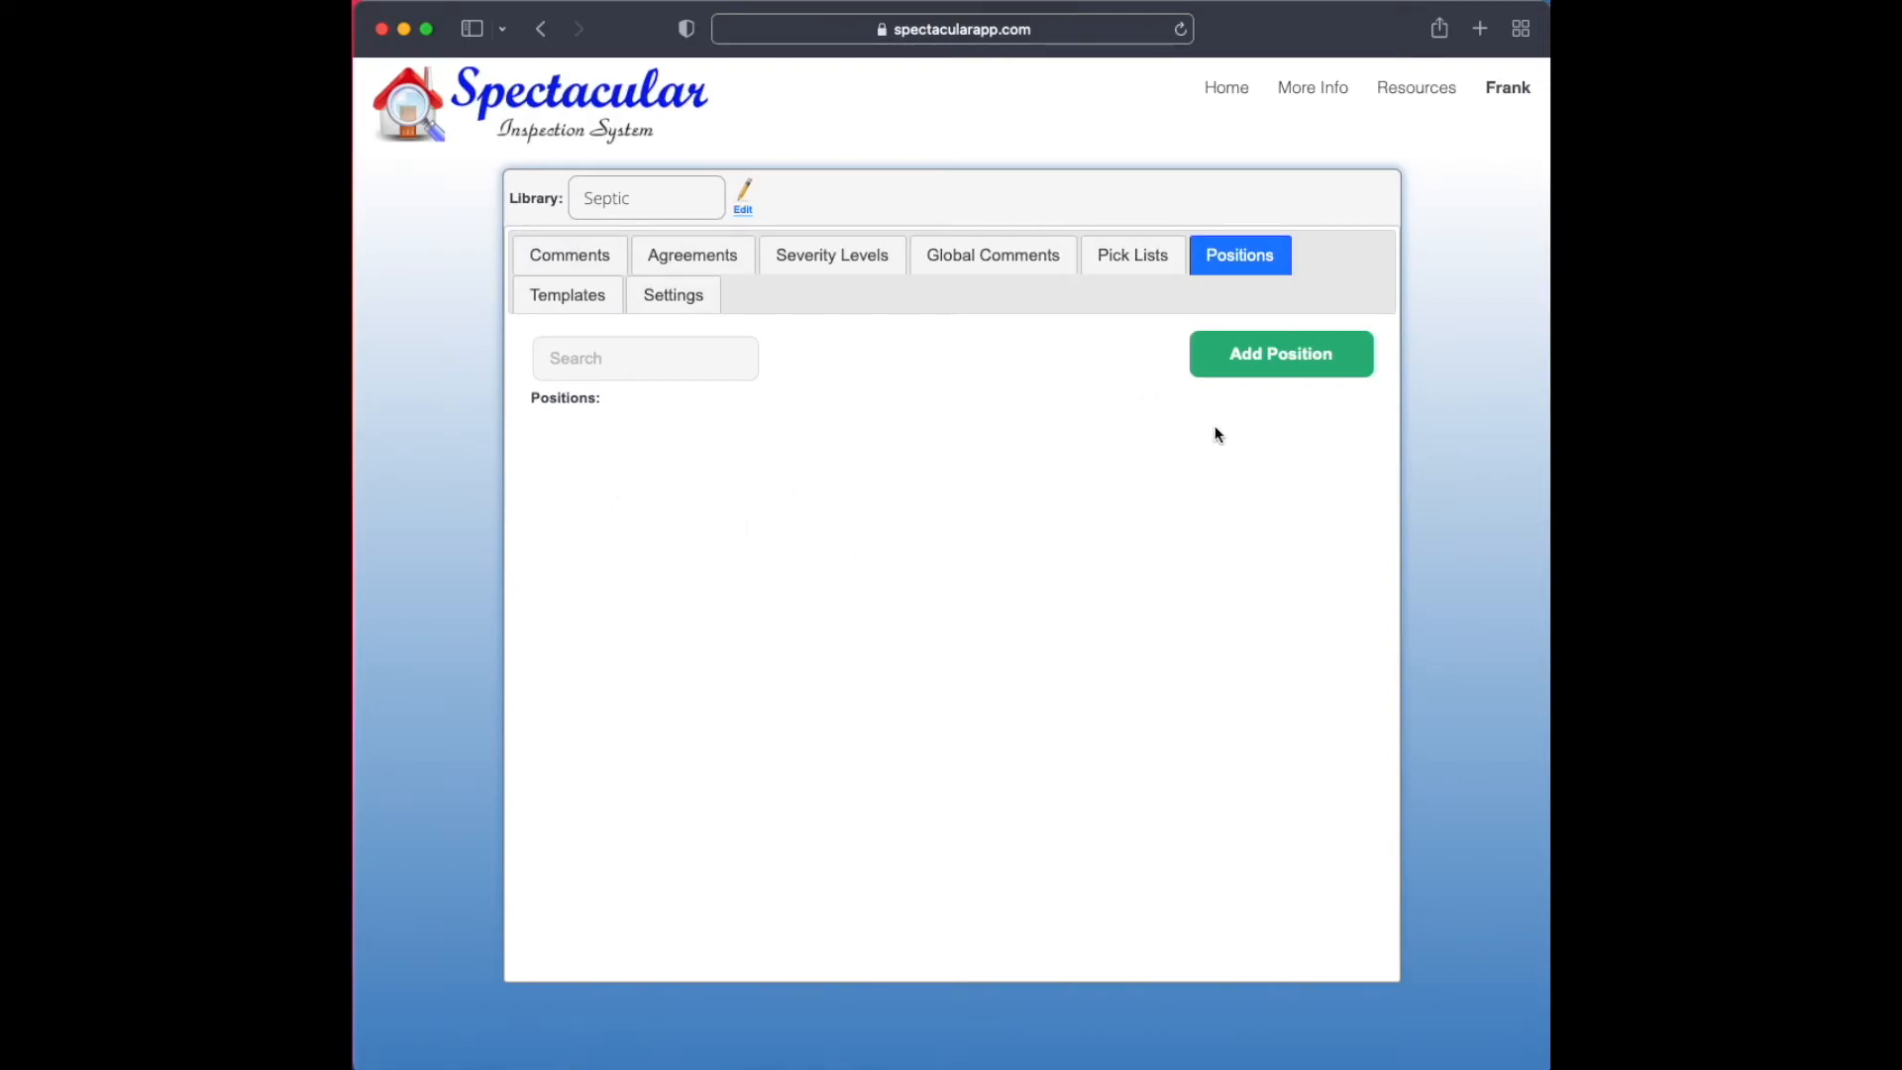
left_click(1279, 363)
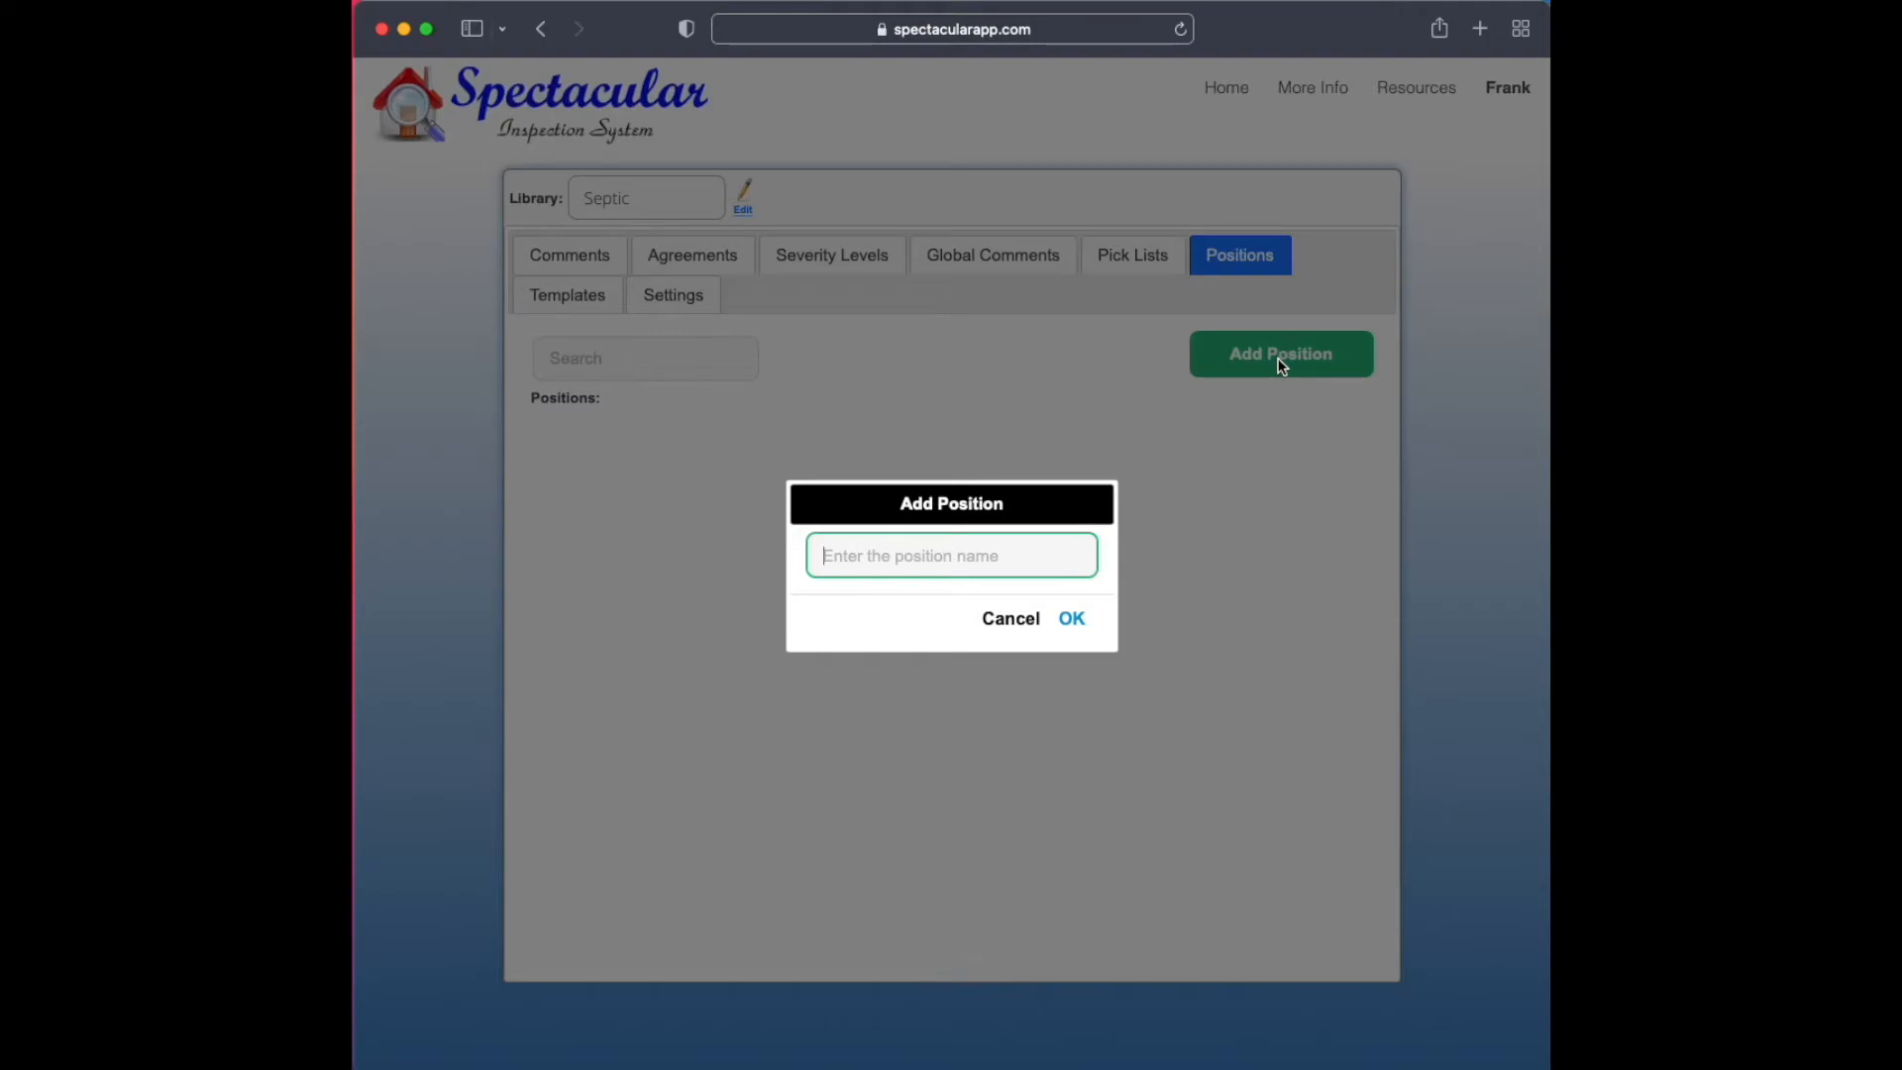
type("Left")
key("Return")
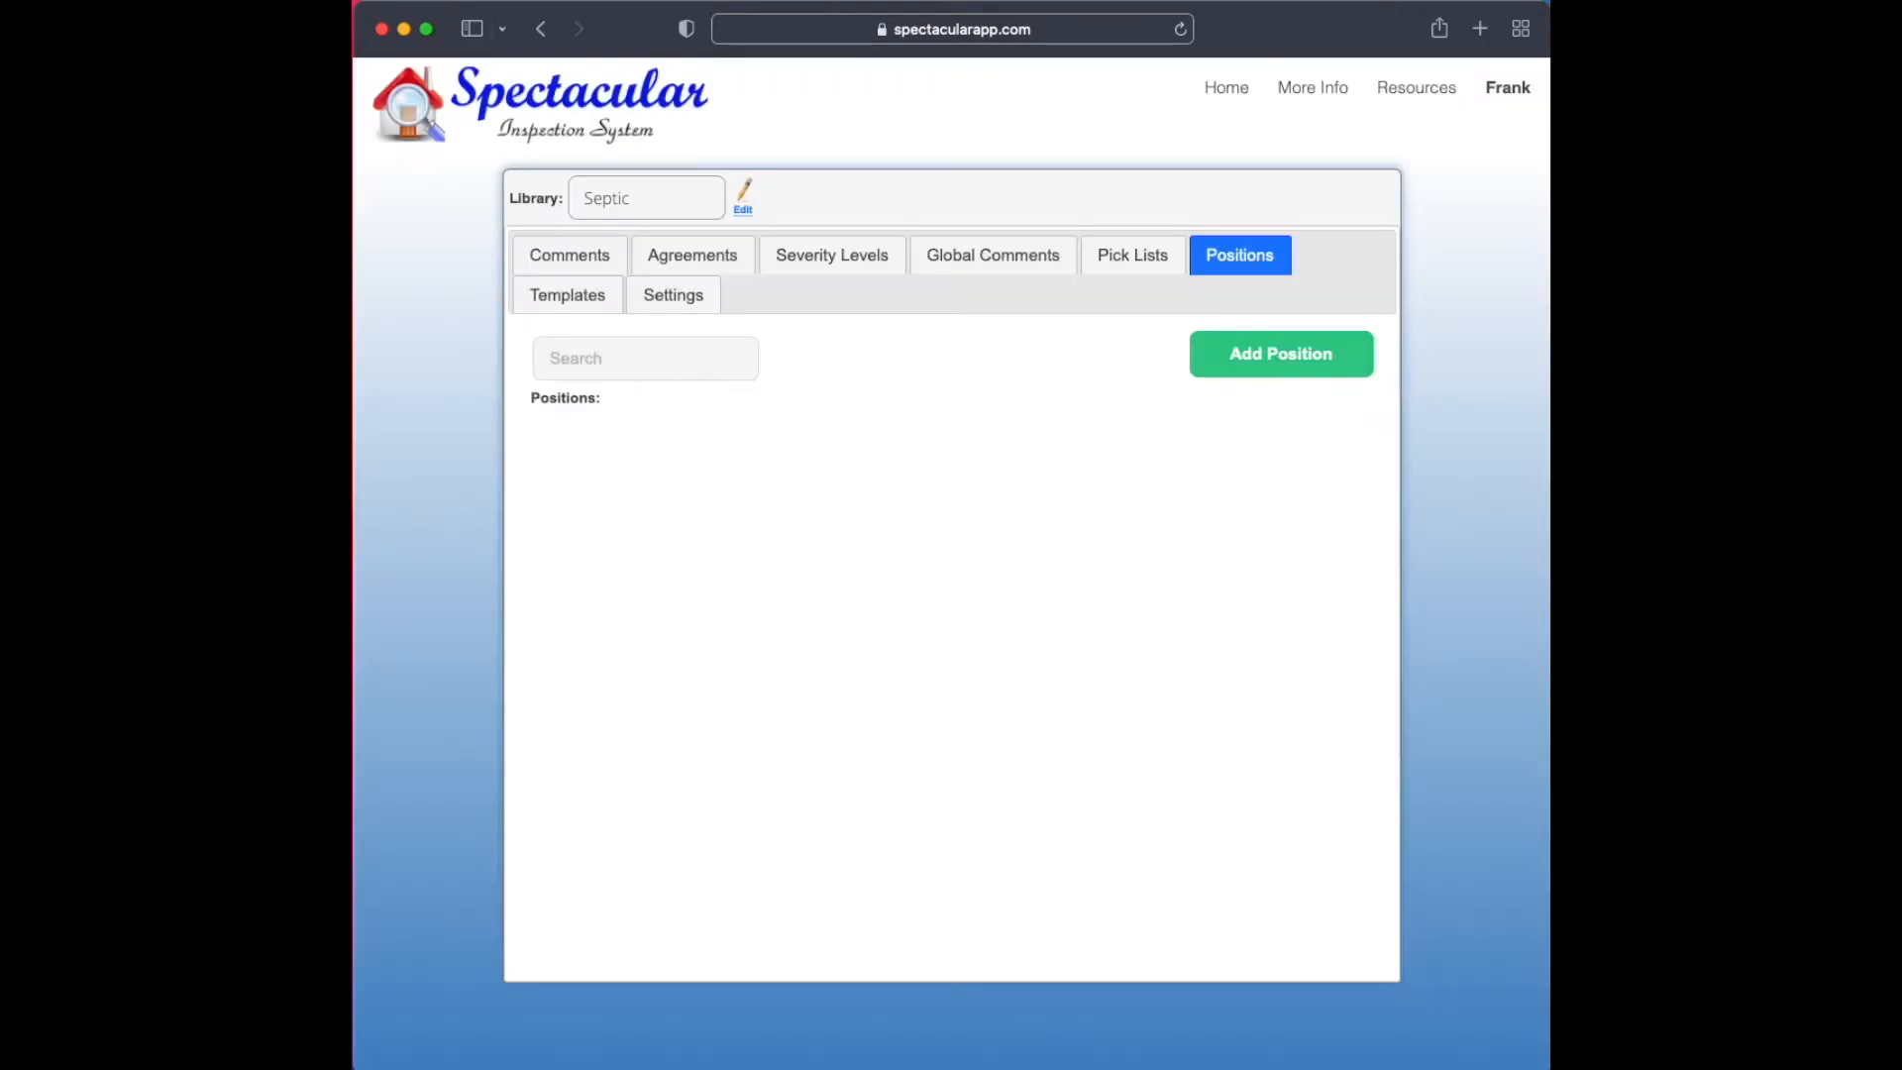
left_click(1231, 353)
type("Right")
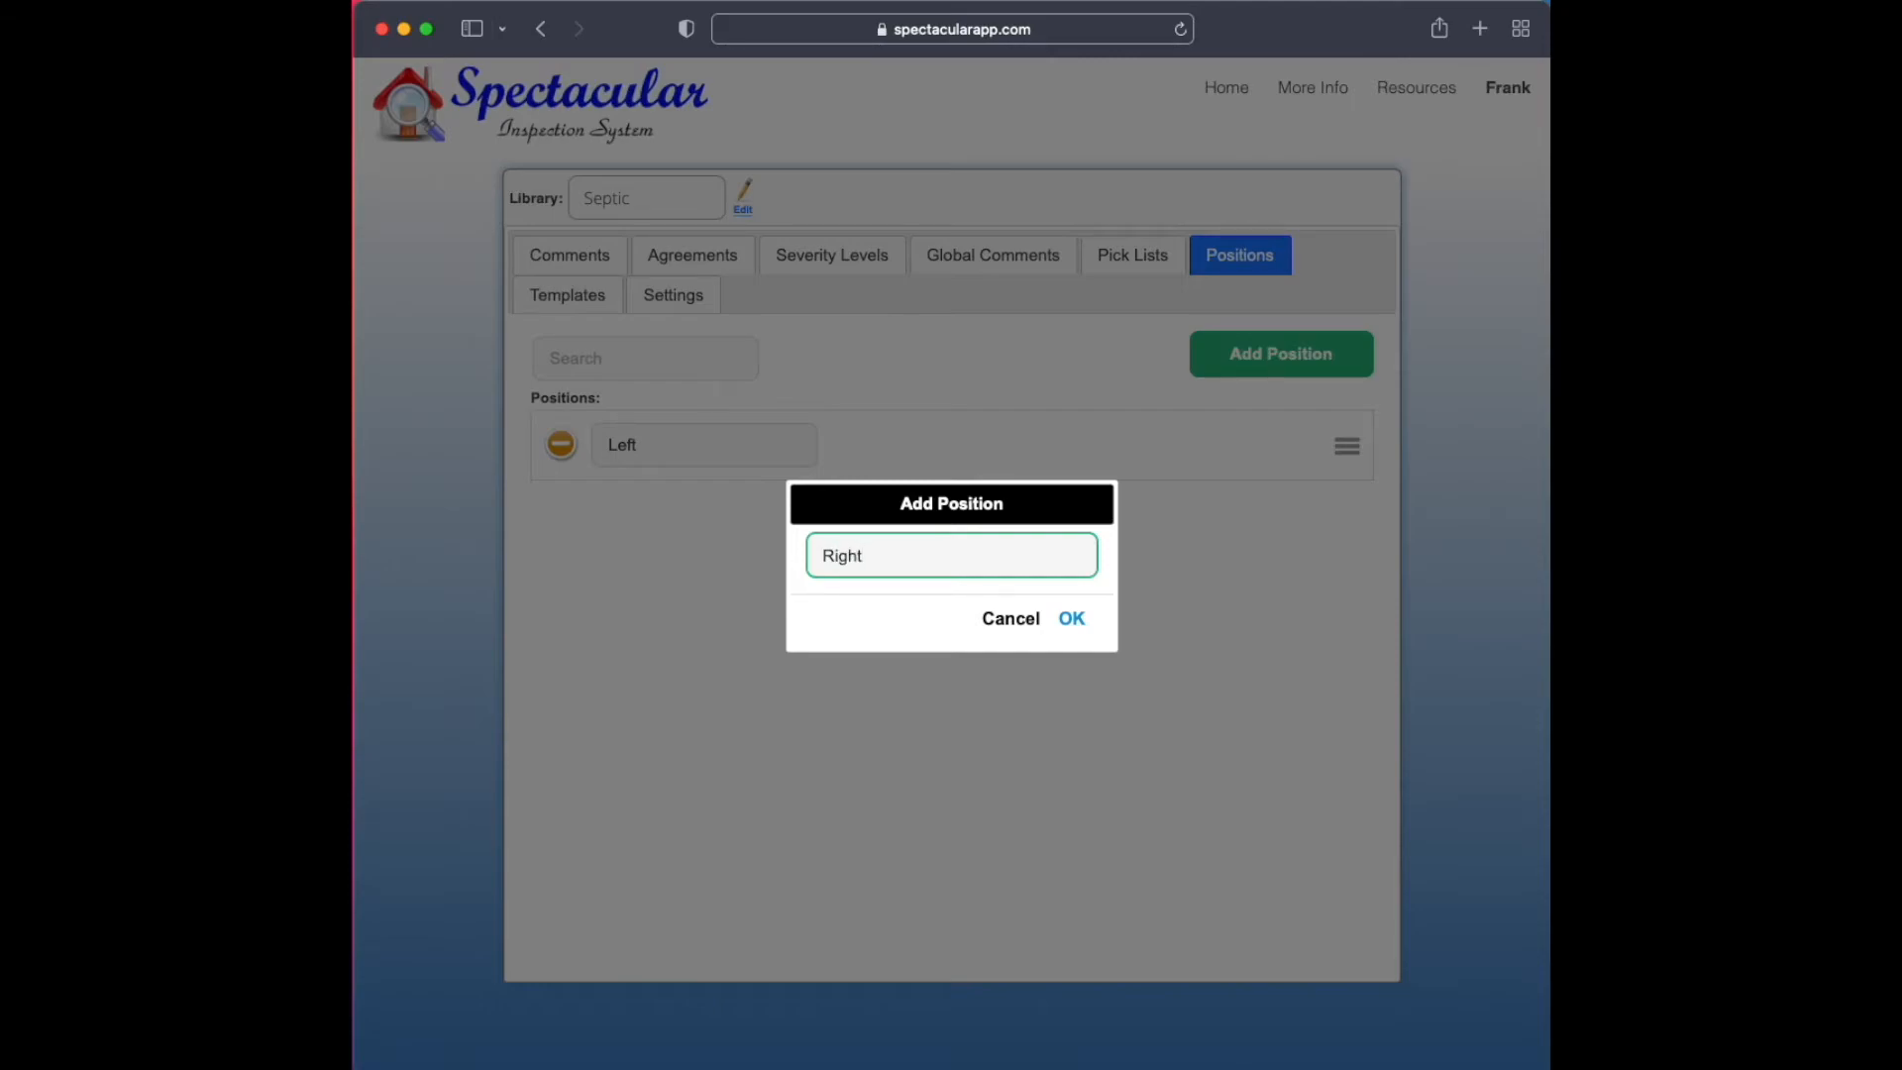
key("Return")
Add the positions North and South to the Septic library
left_click(1300, 357)
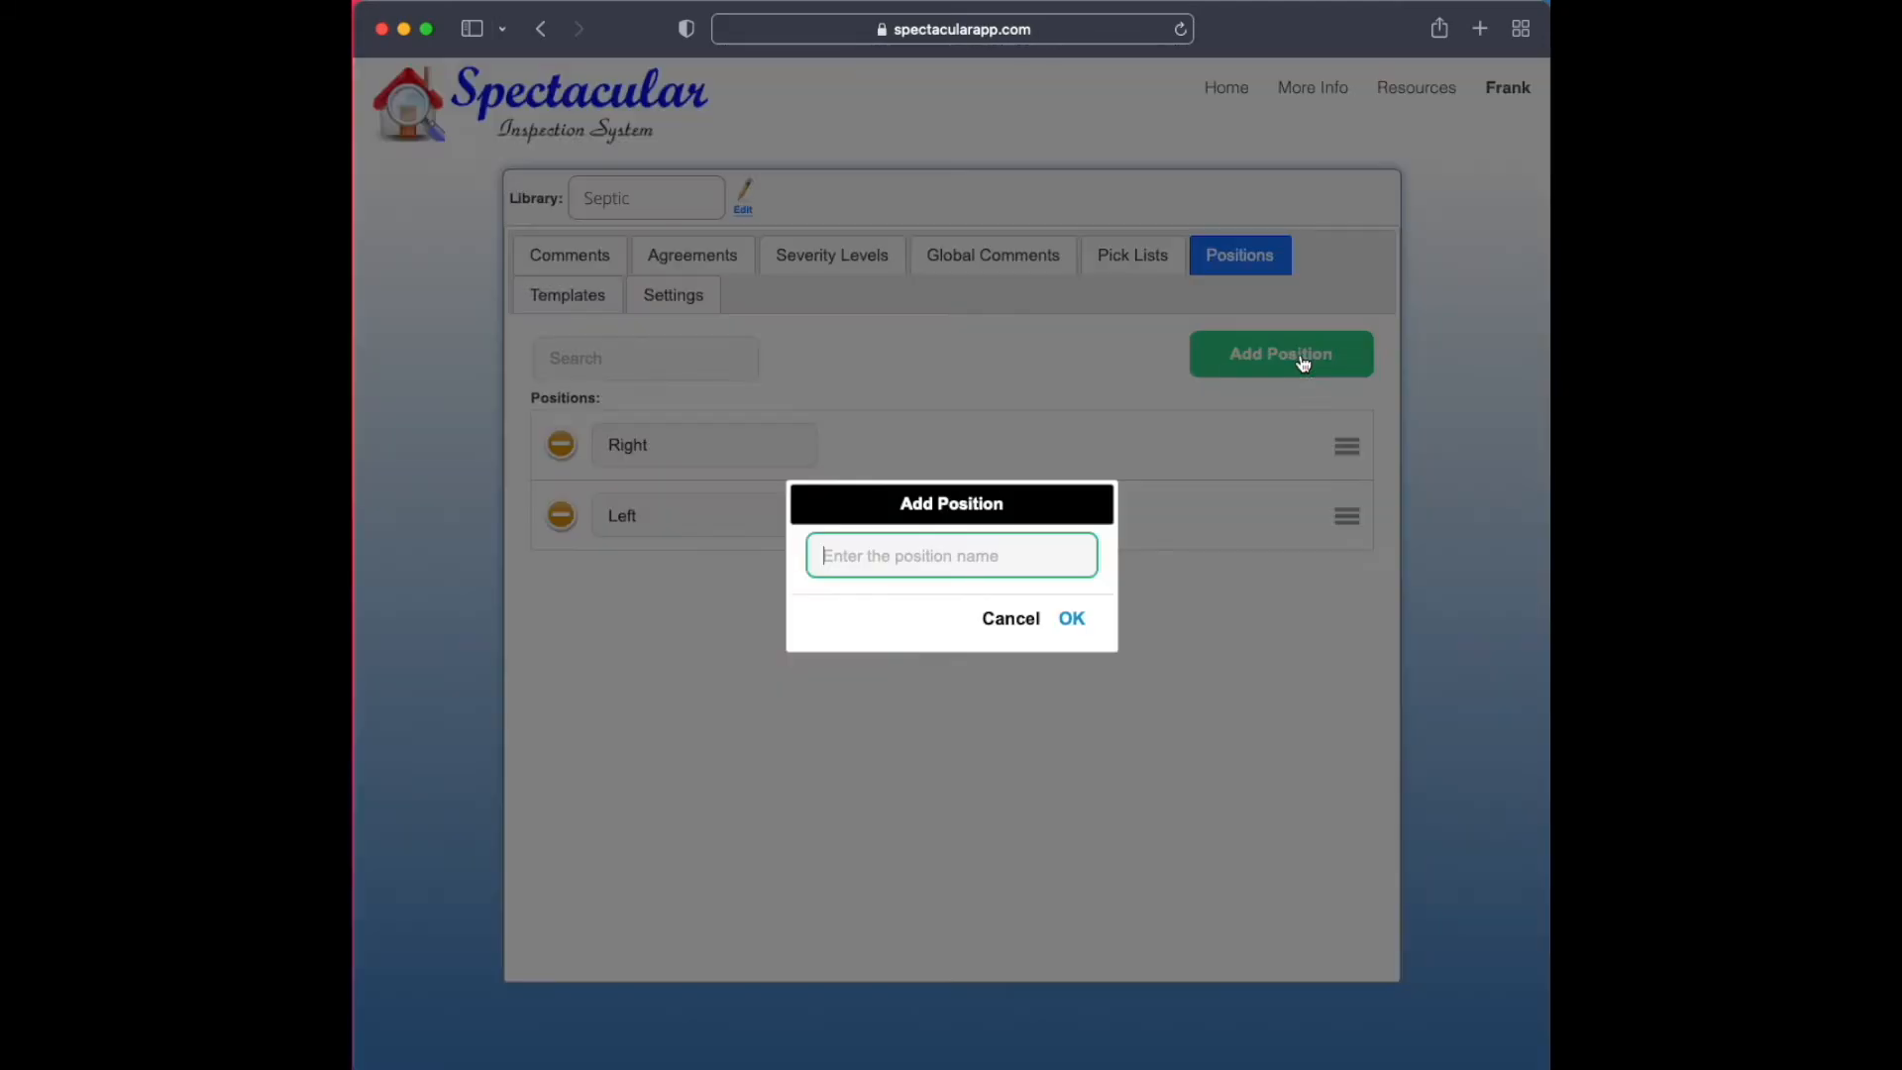
type("North")
key("Return")
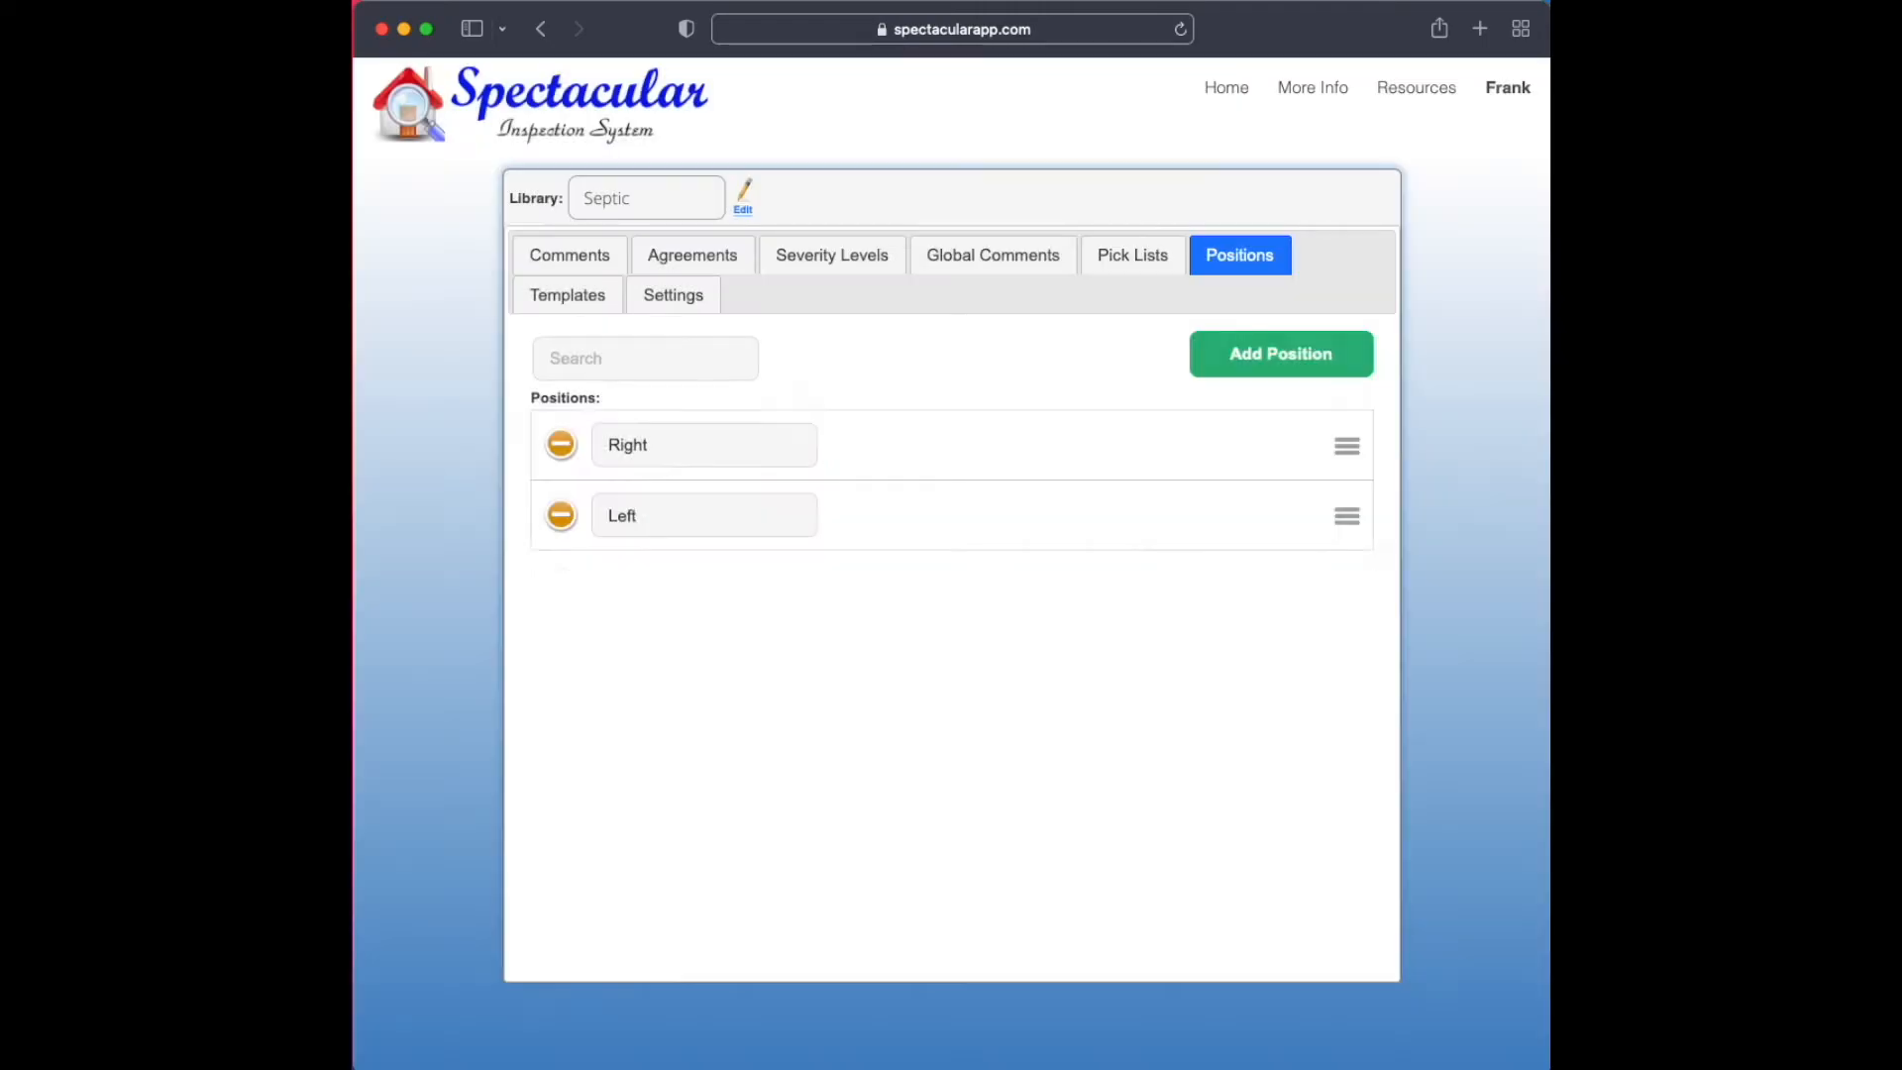
left_click(1327, 361)
type("S")
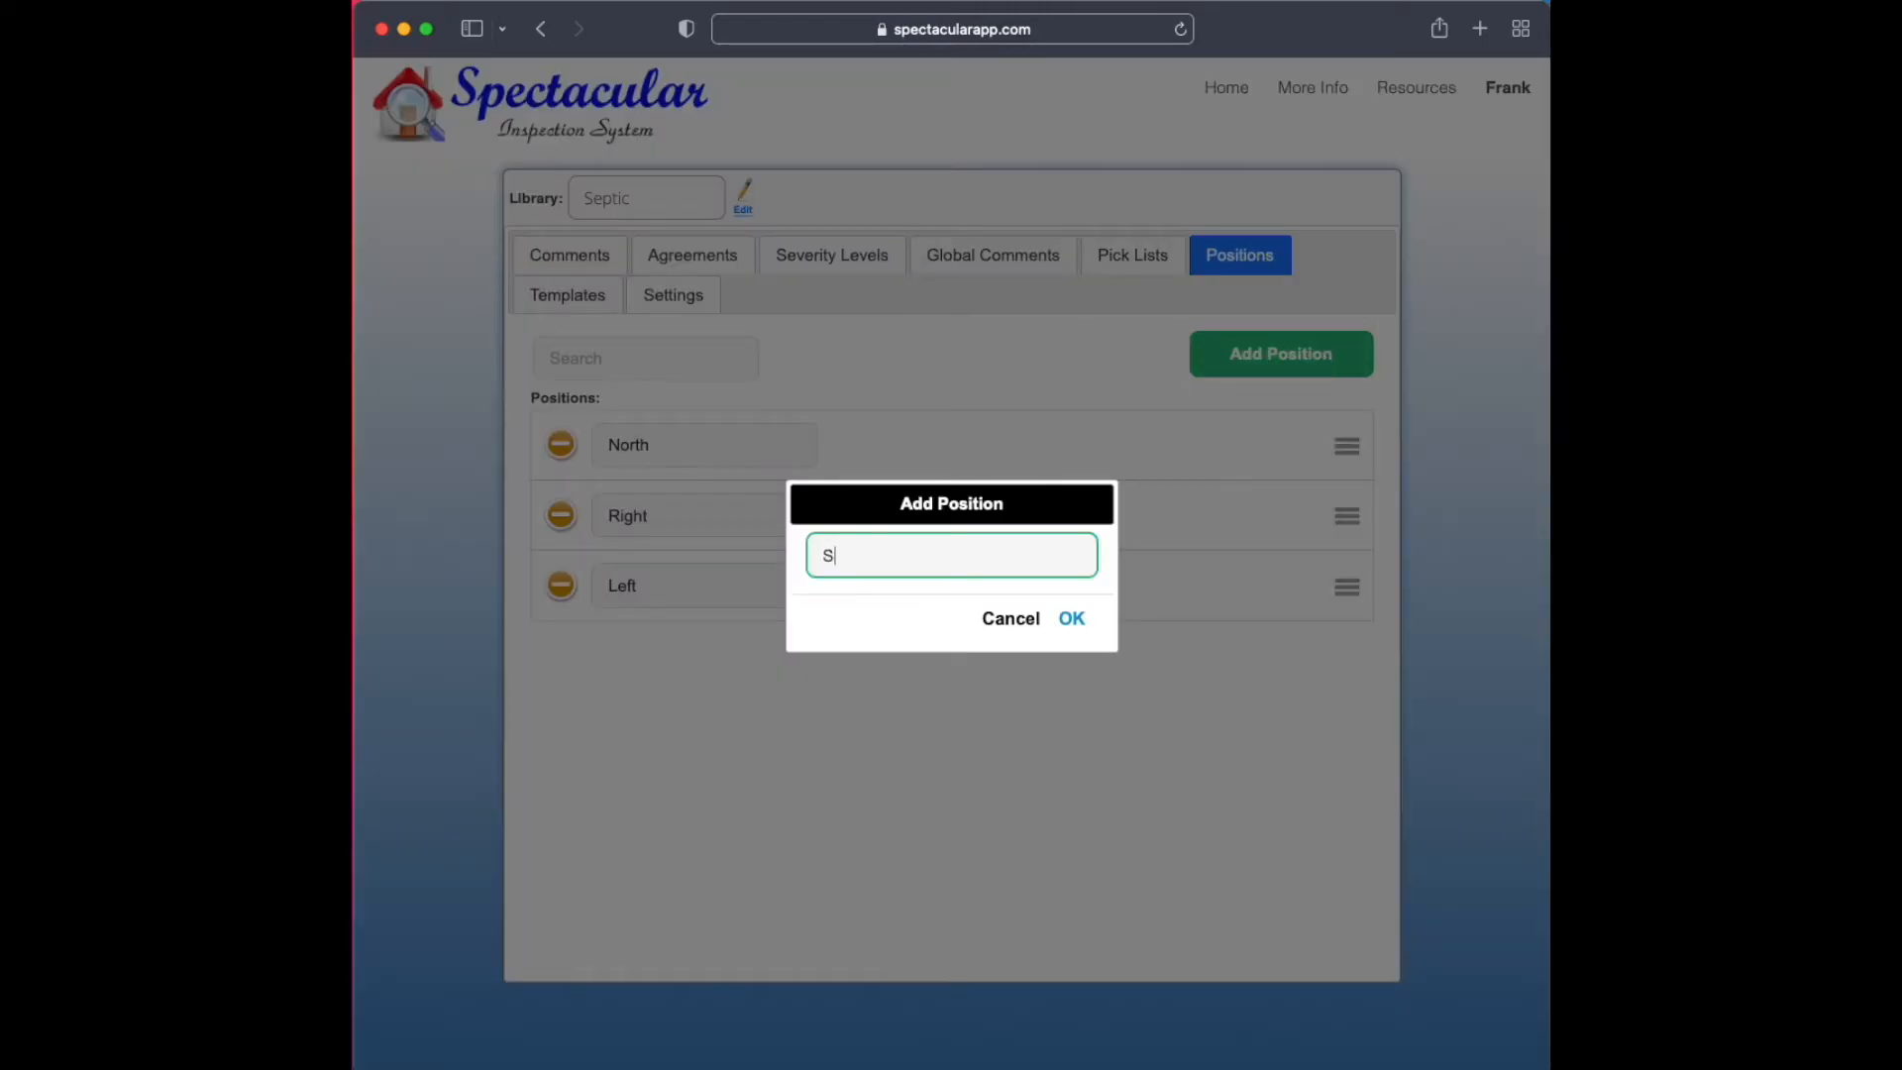
type("outh")
key("Return")
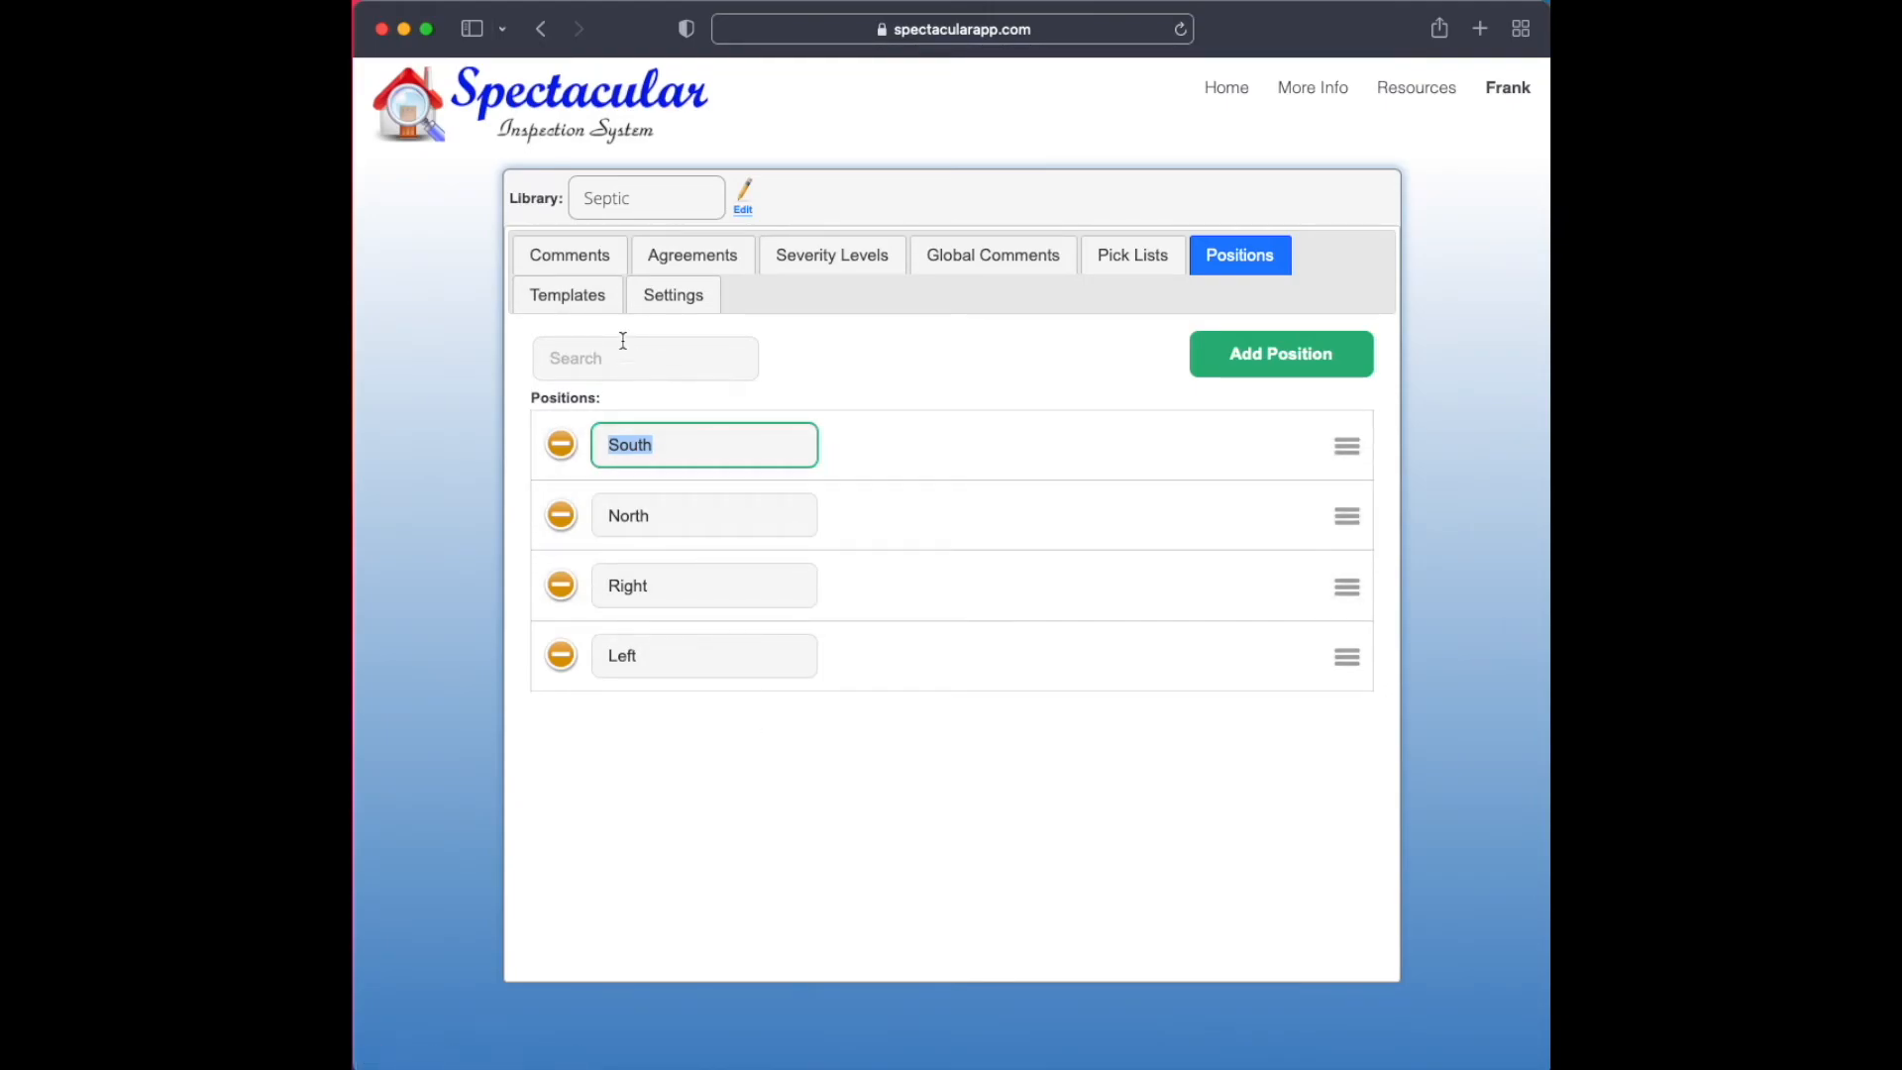
Recheck the Rooms condition under Property Information and the Septic library's list of positions
left_click(587, 260)
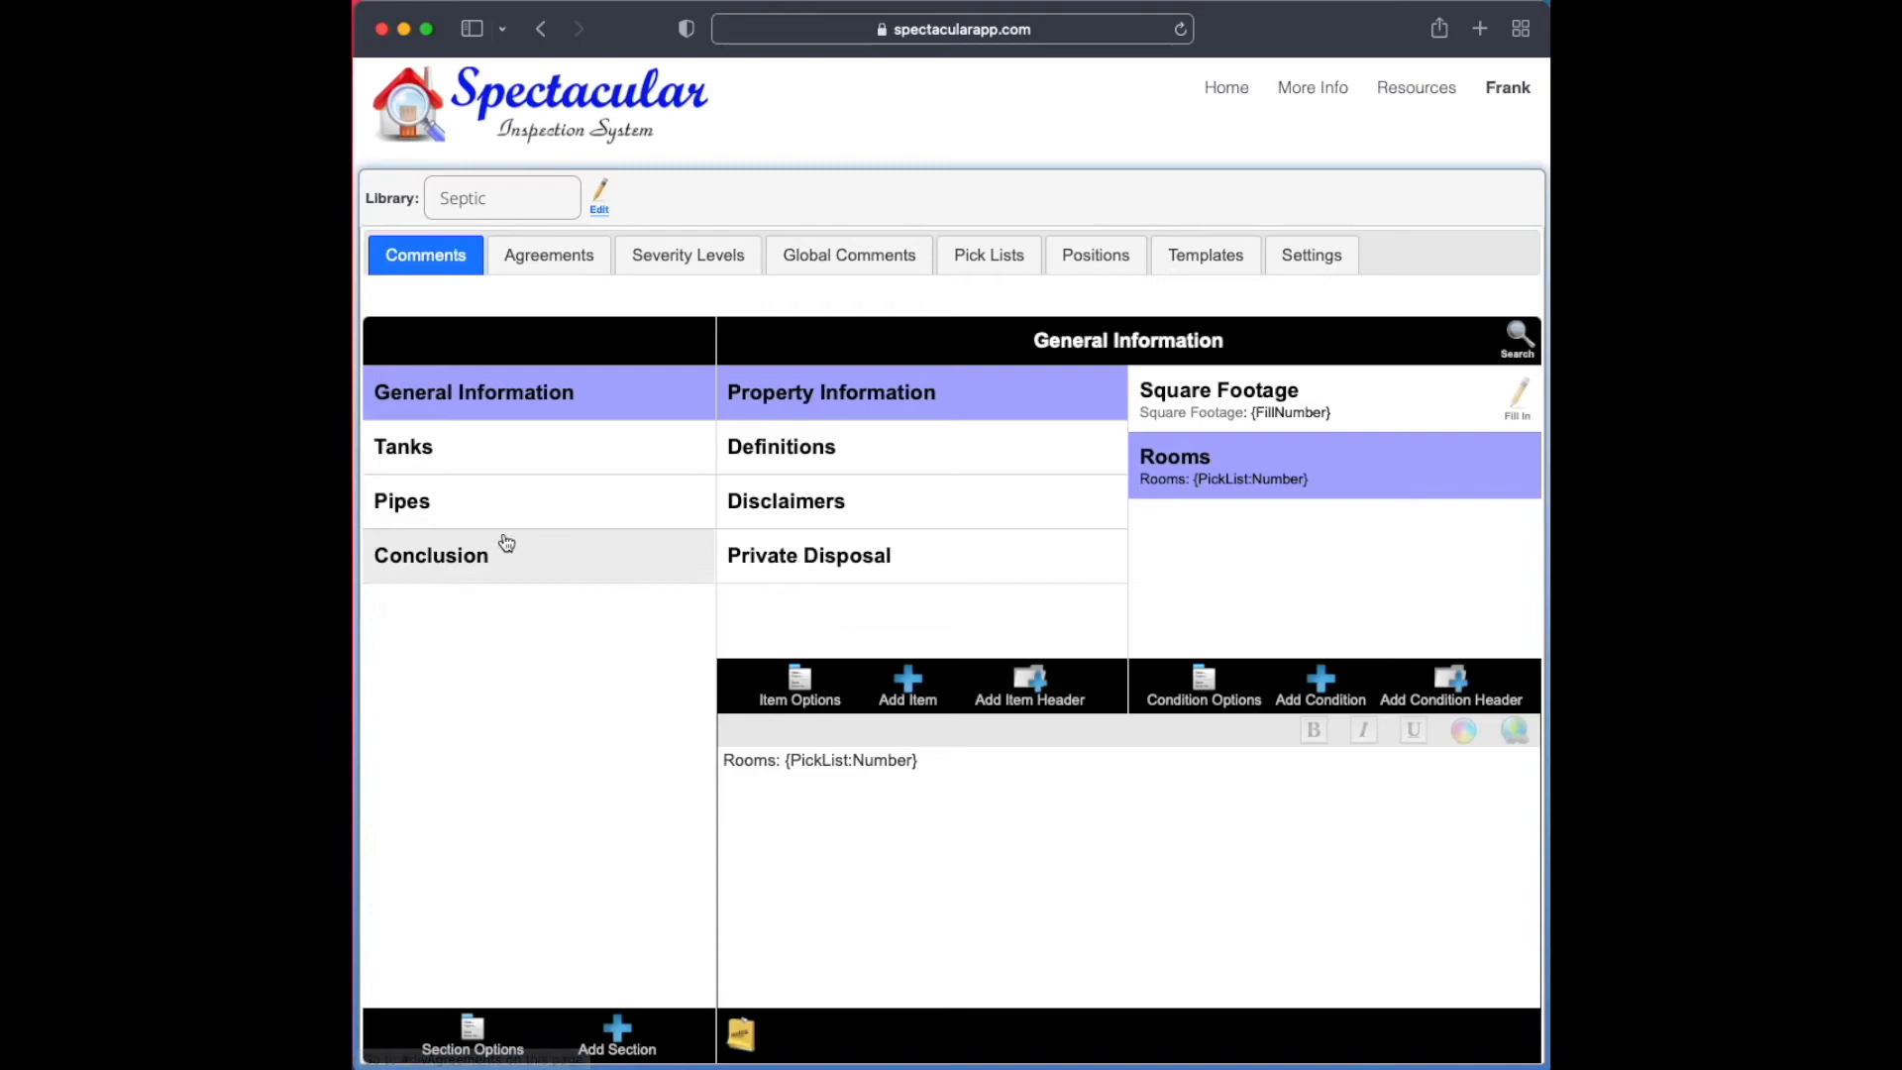
left_click(1108, 262)
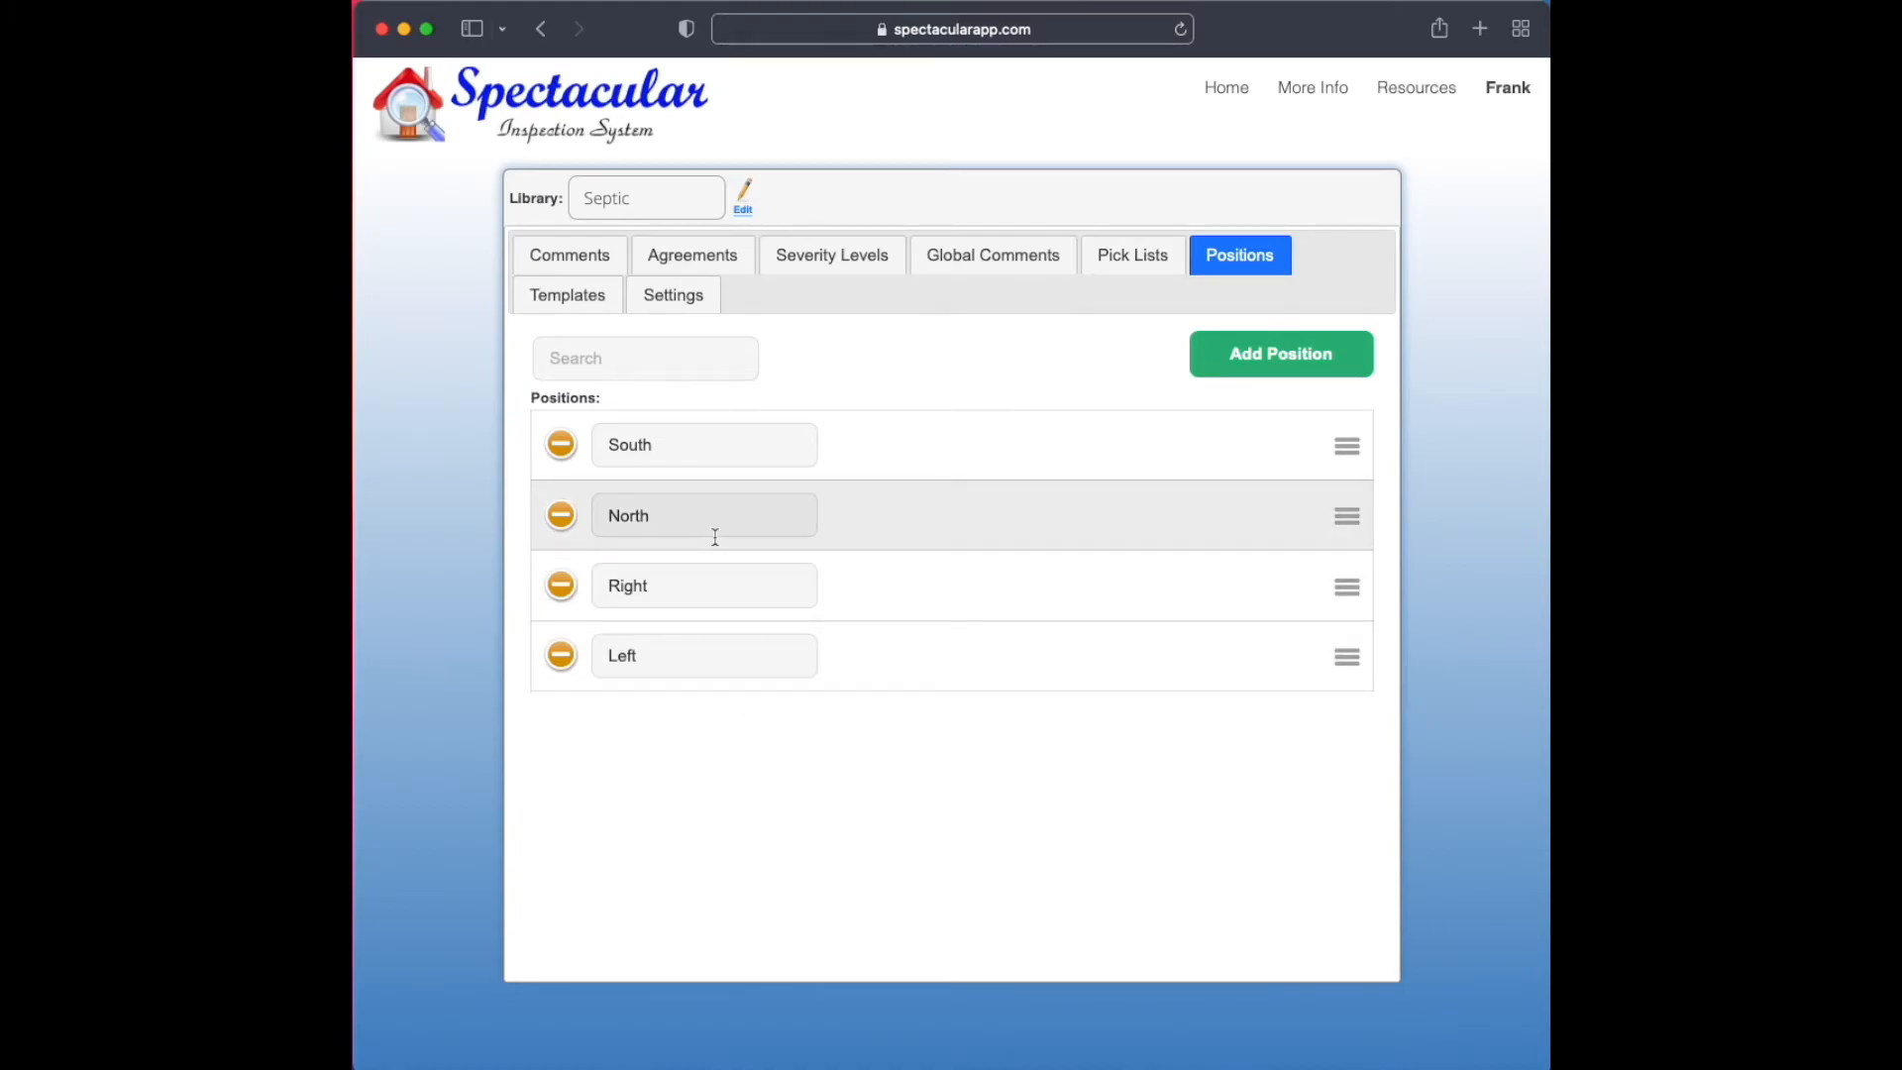
View the Septic library's templates and switch to the HomeInspection library
left_click(601, 290)
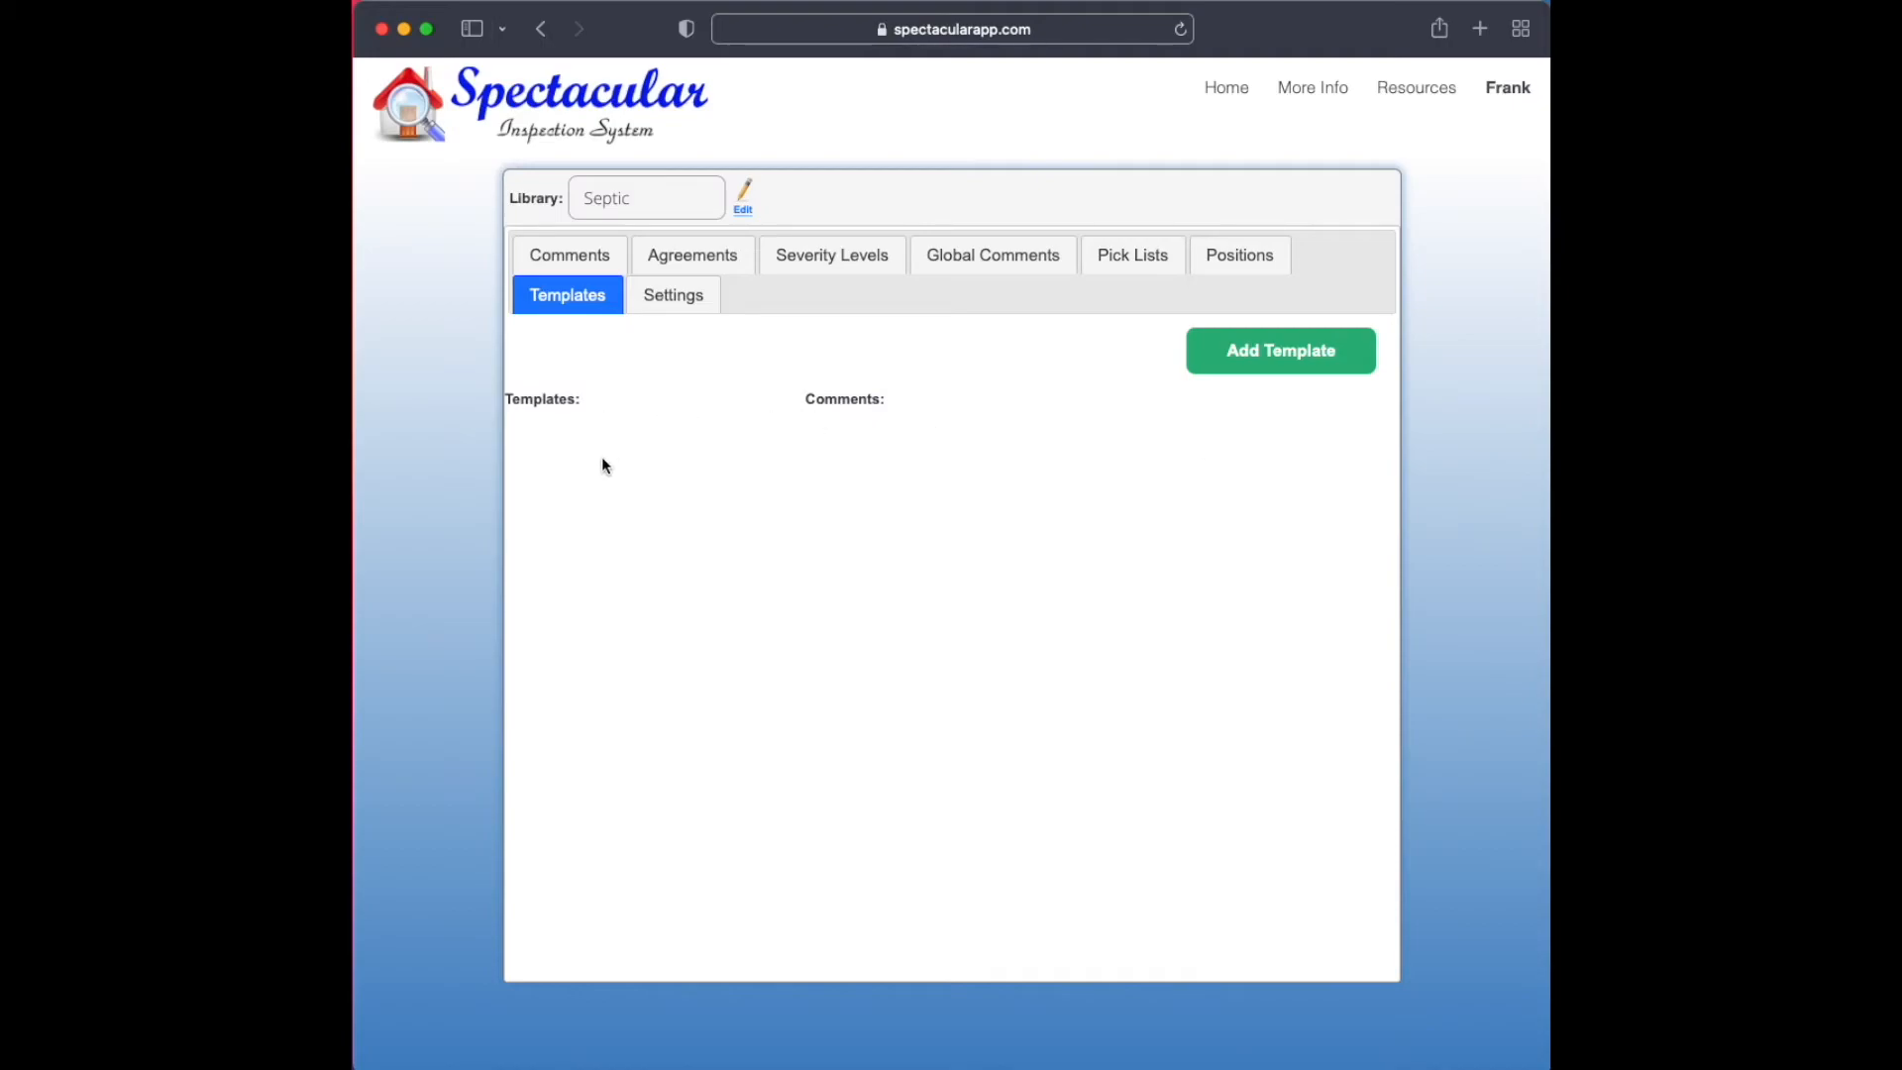
left_click(663, 206)
left_click(663, 219)
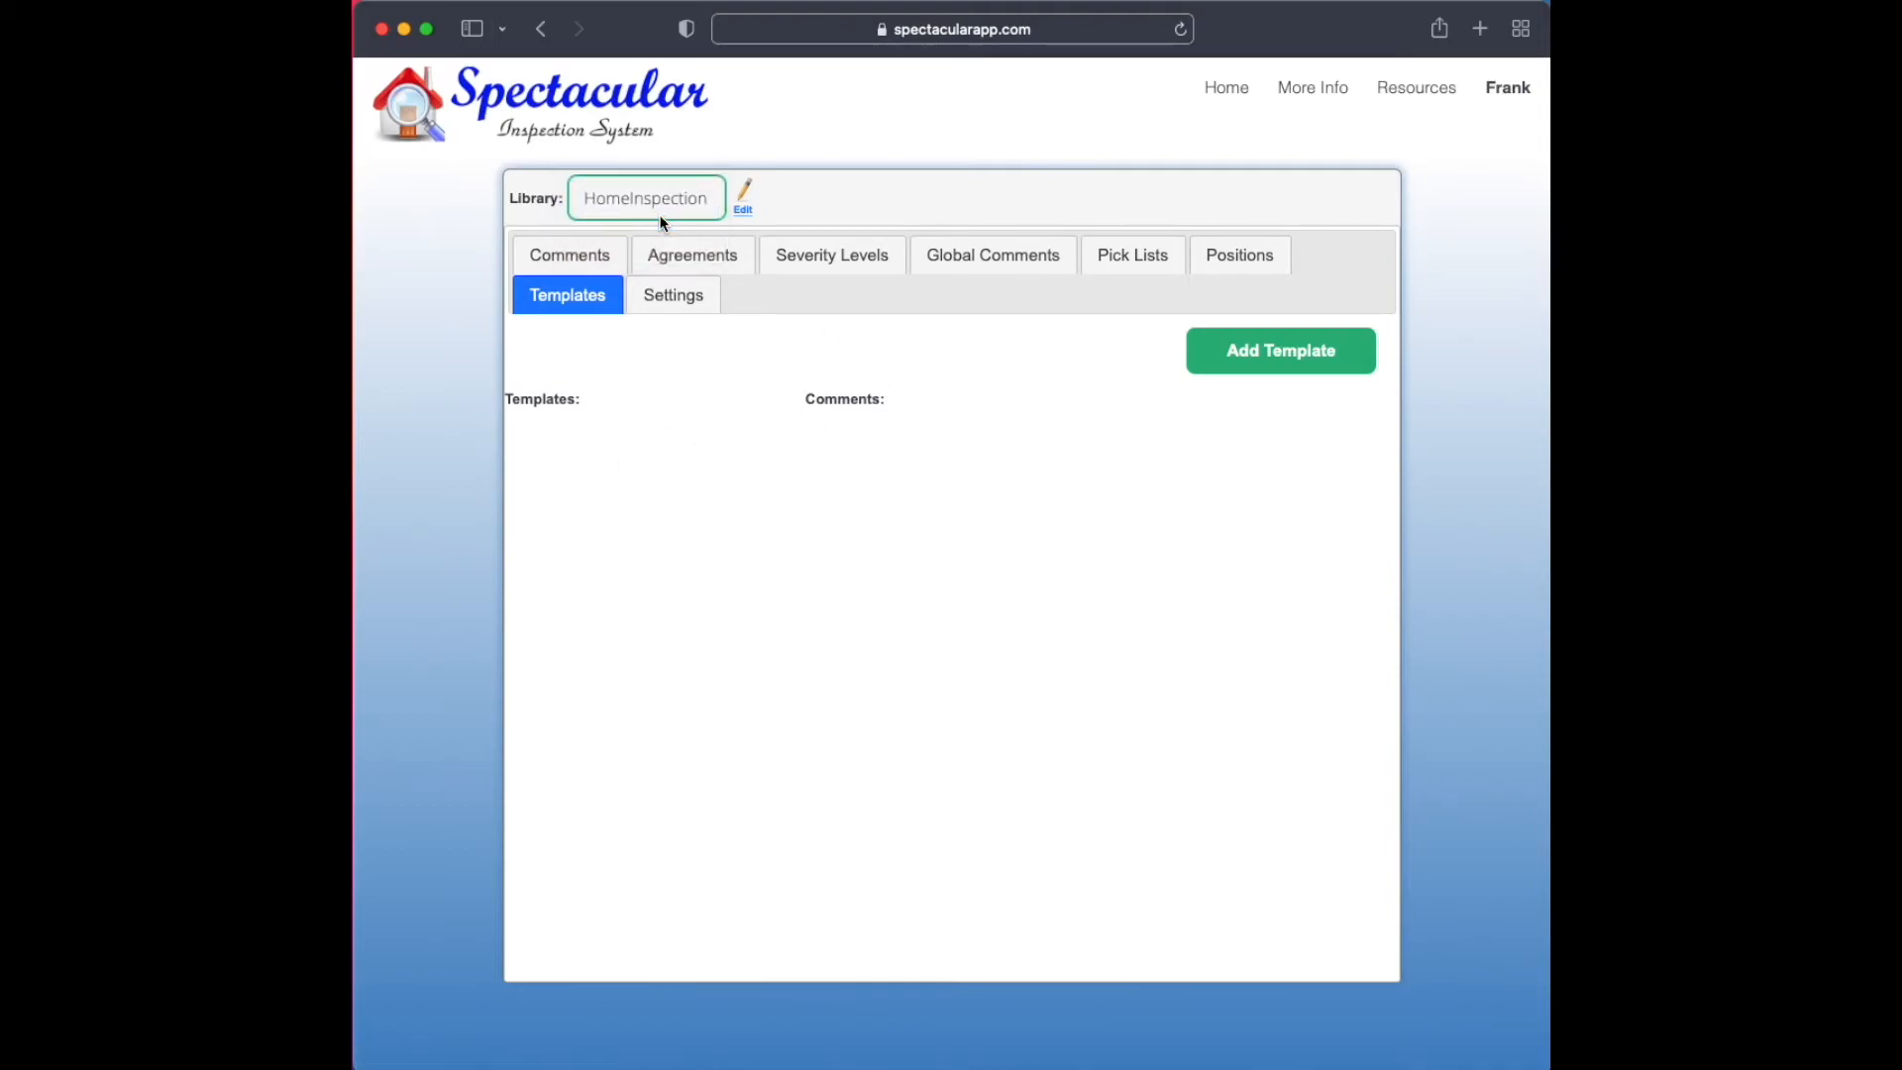
Add a template named Condo to the HomeInspection library
left_click(582, 263)
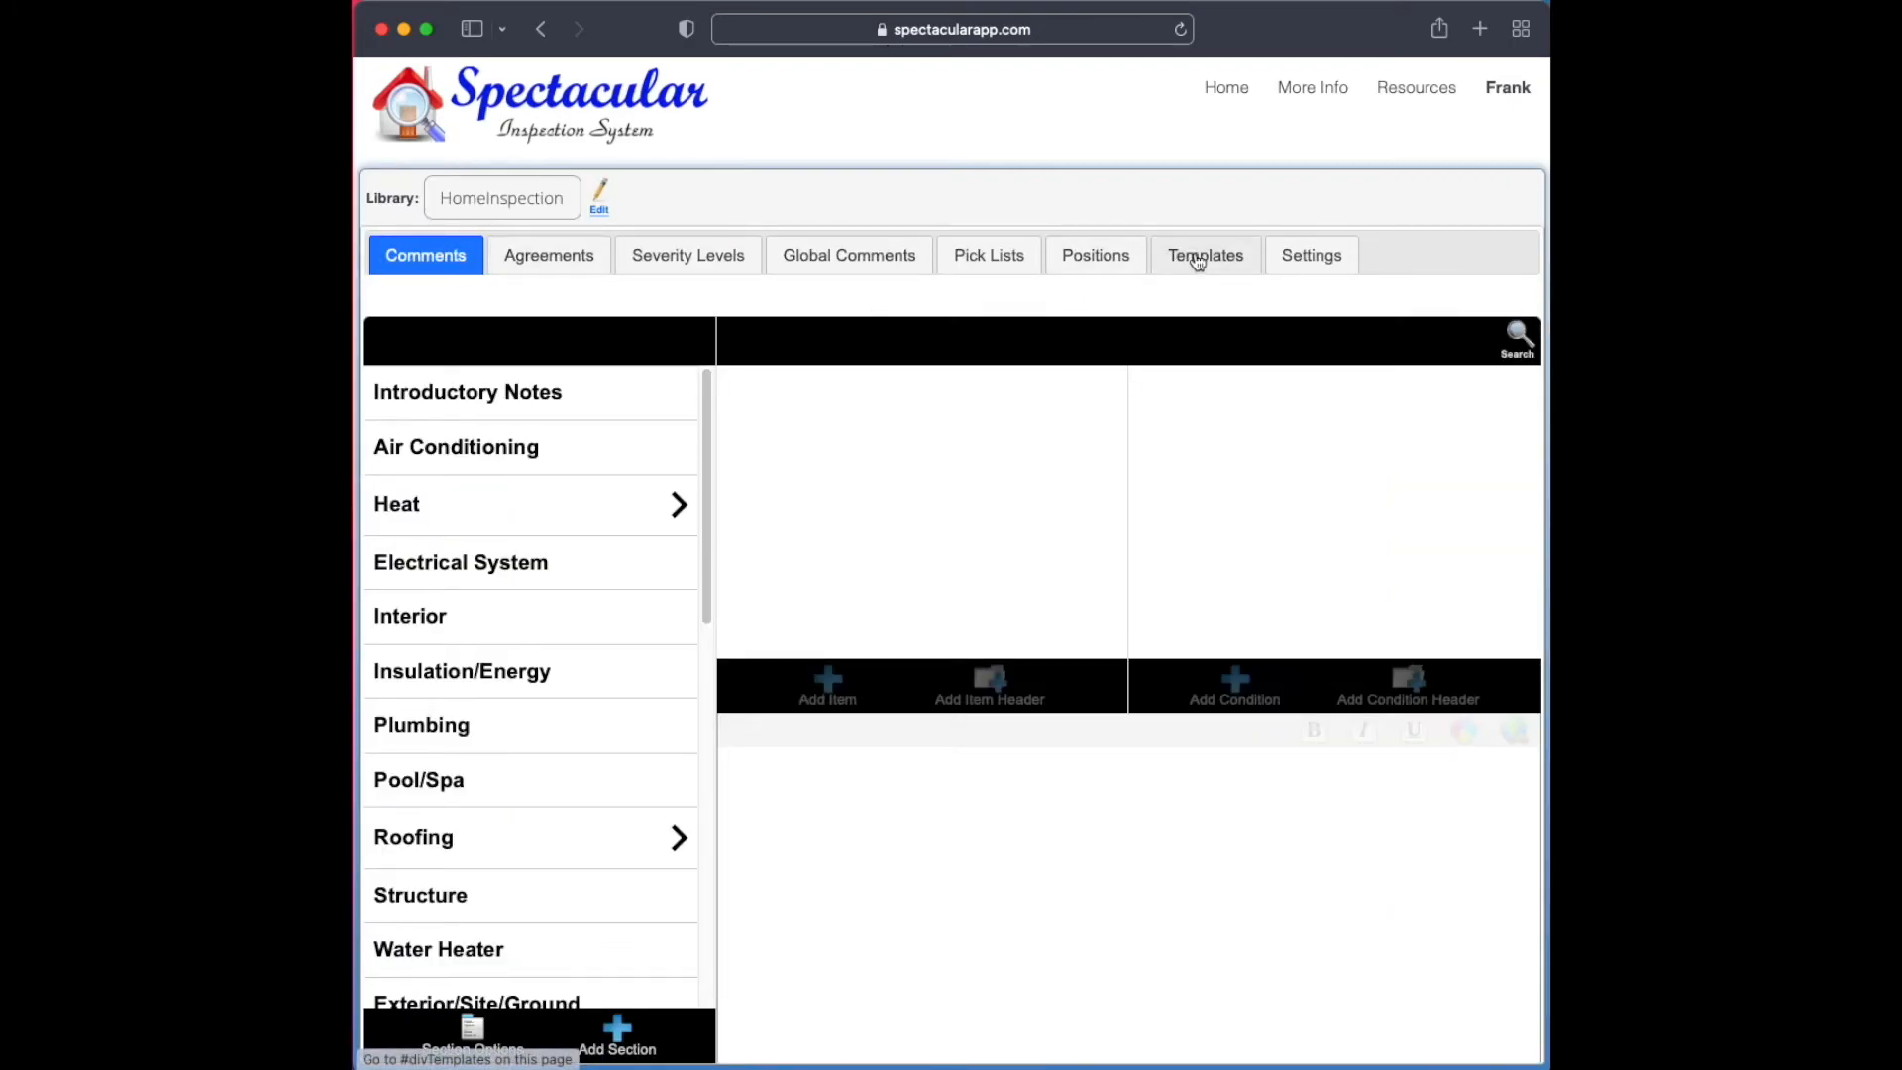
left_click(1204, 257)
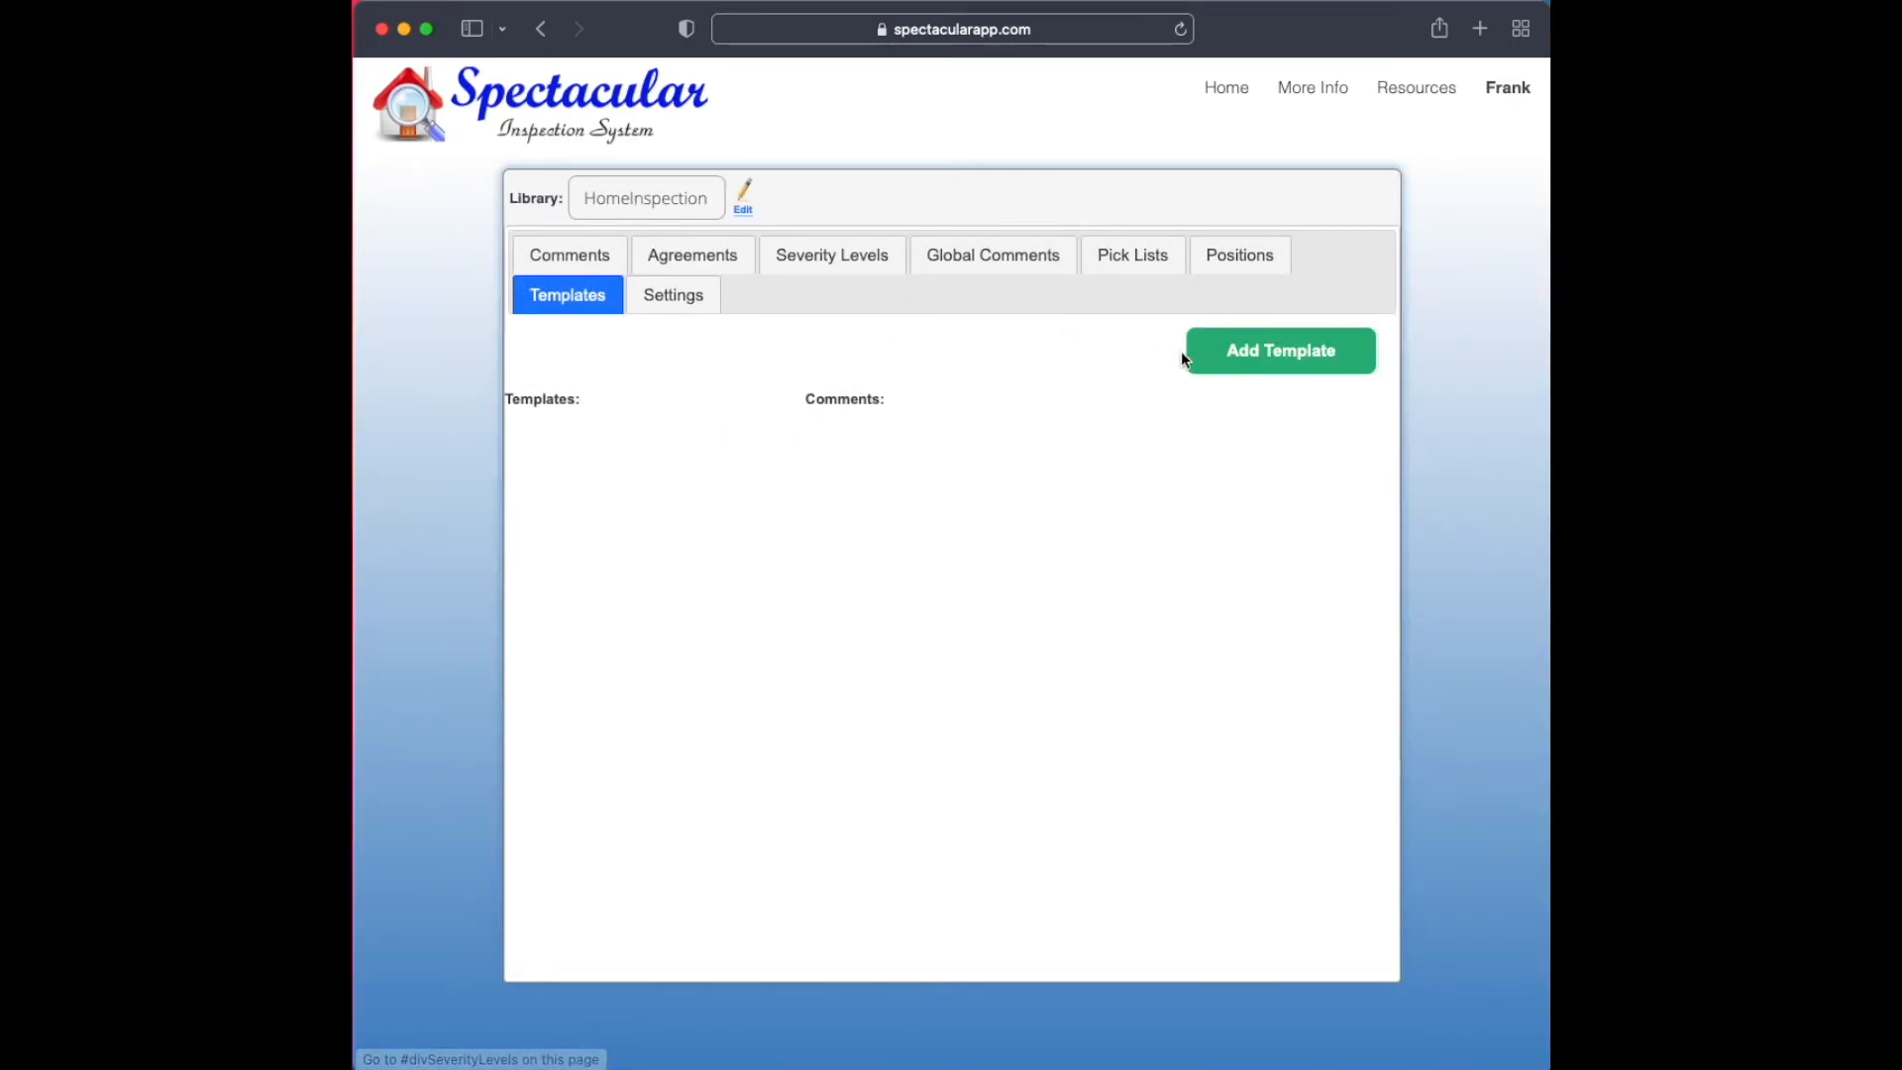
left_click(1276, 362)
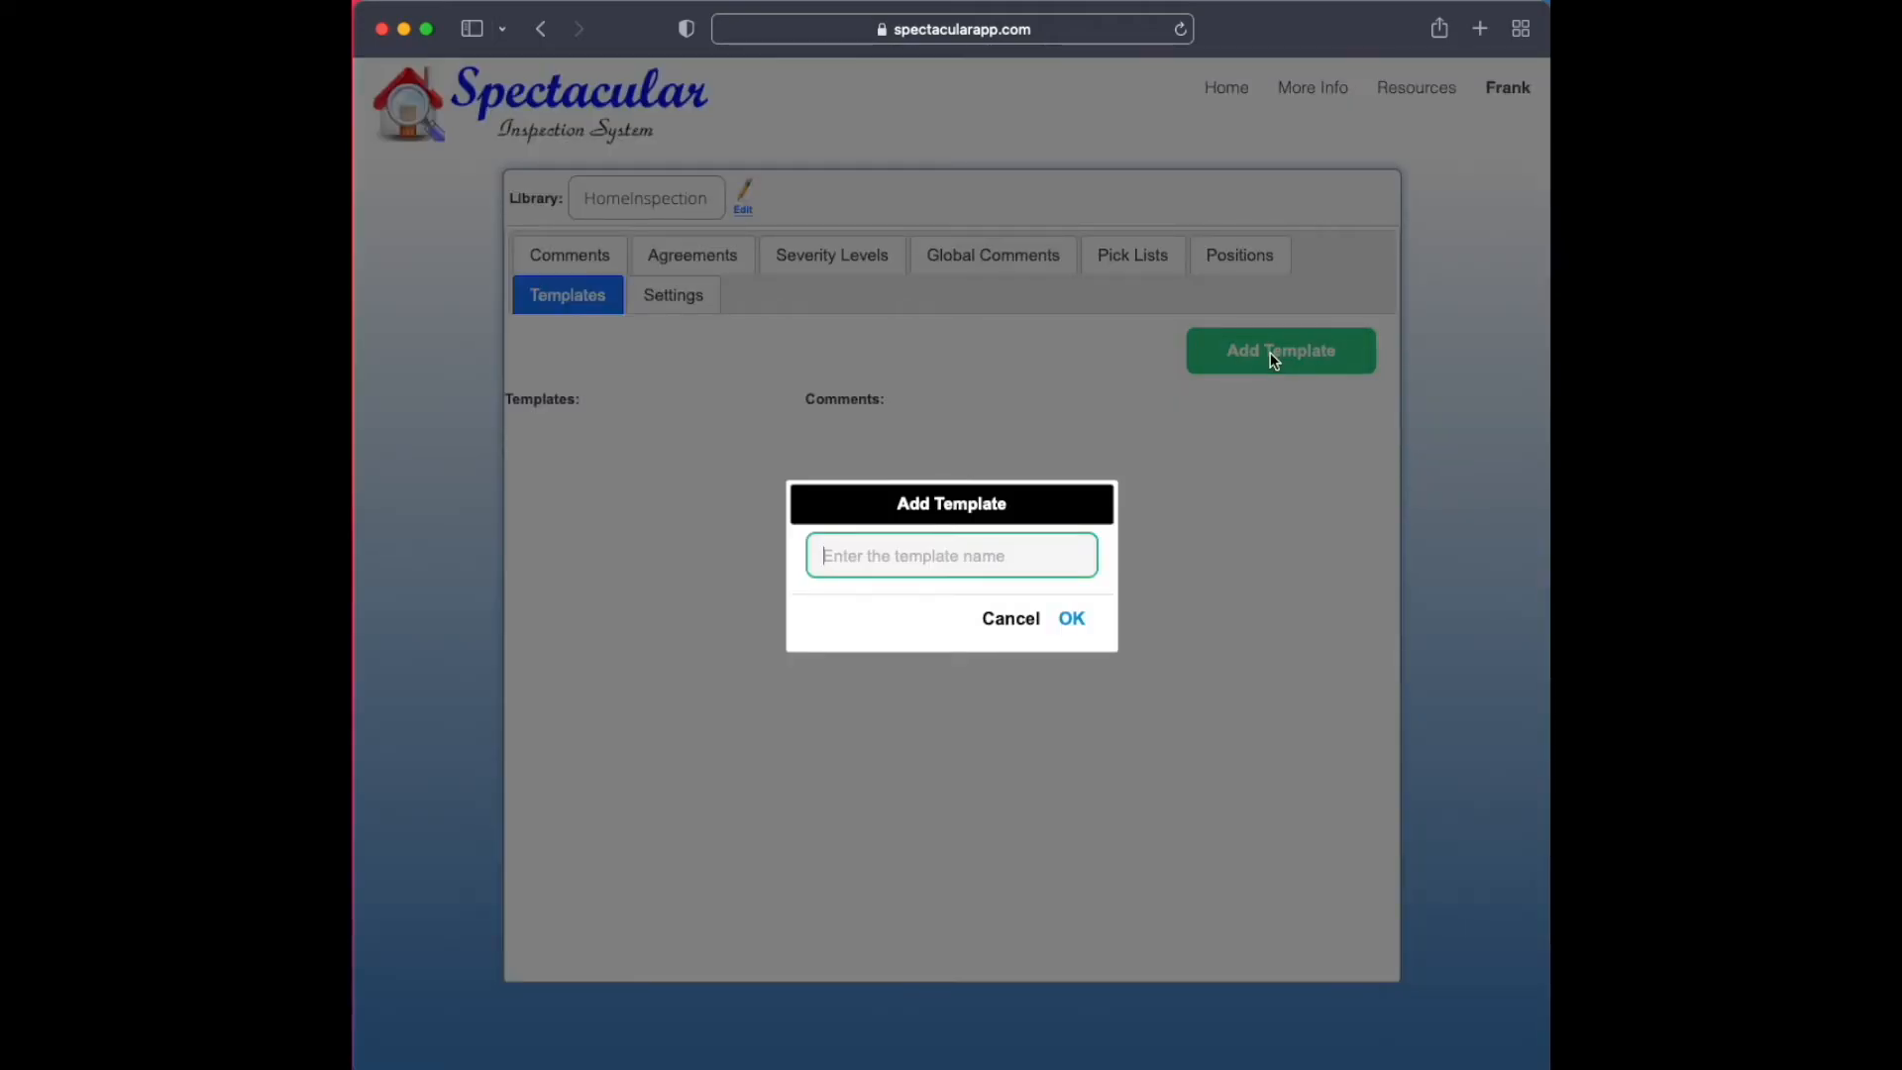
type("Condo")
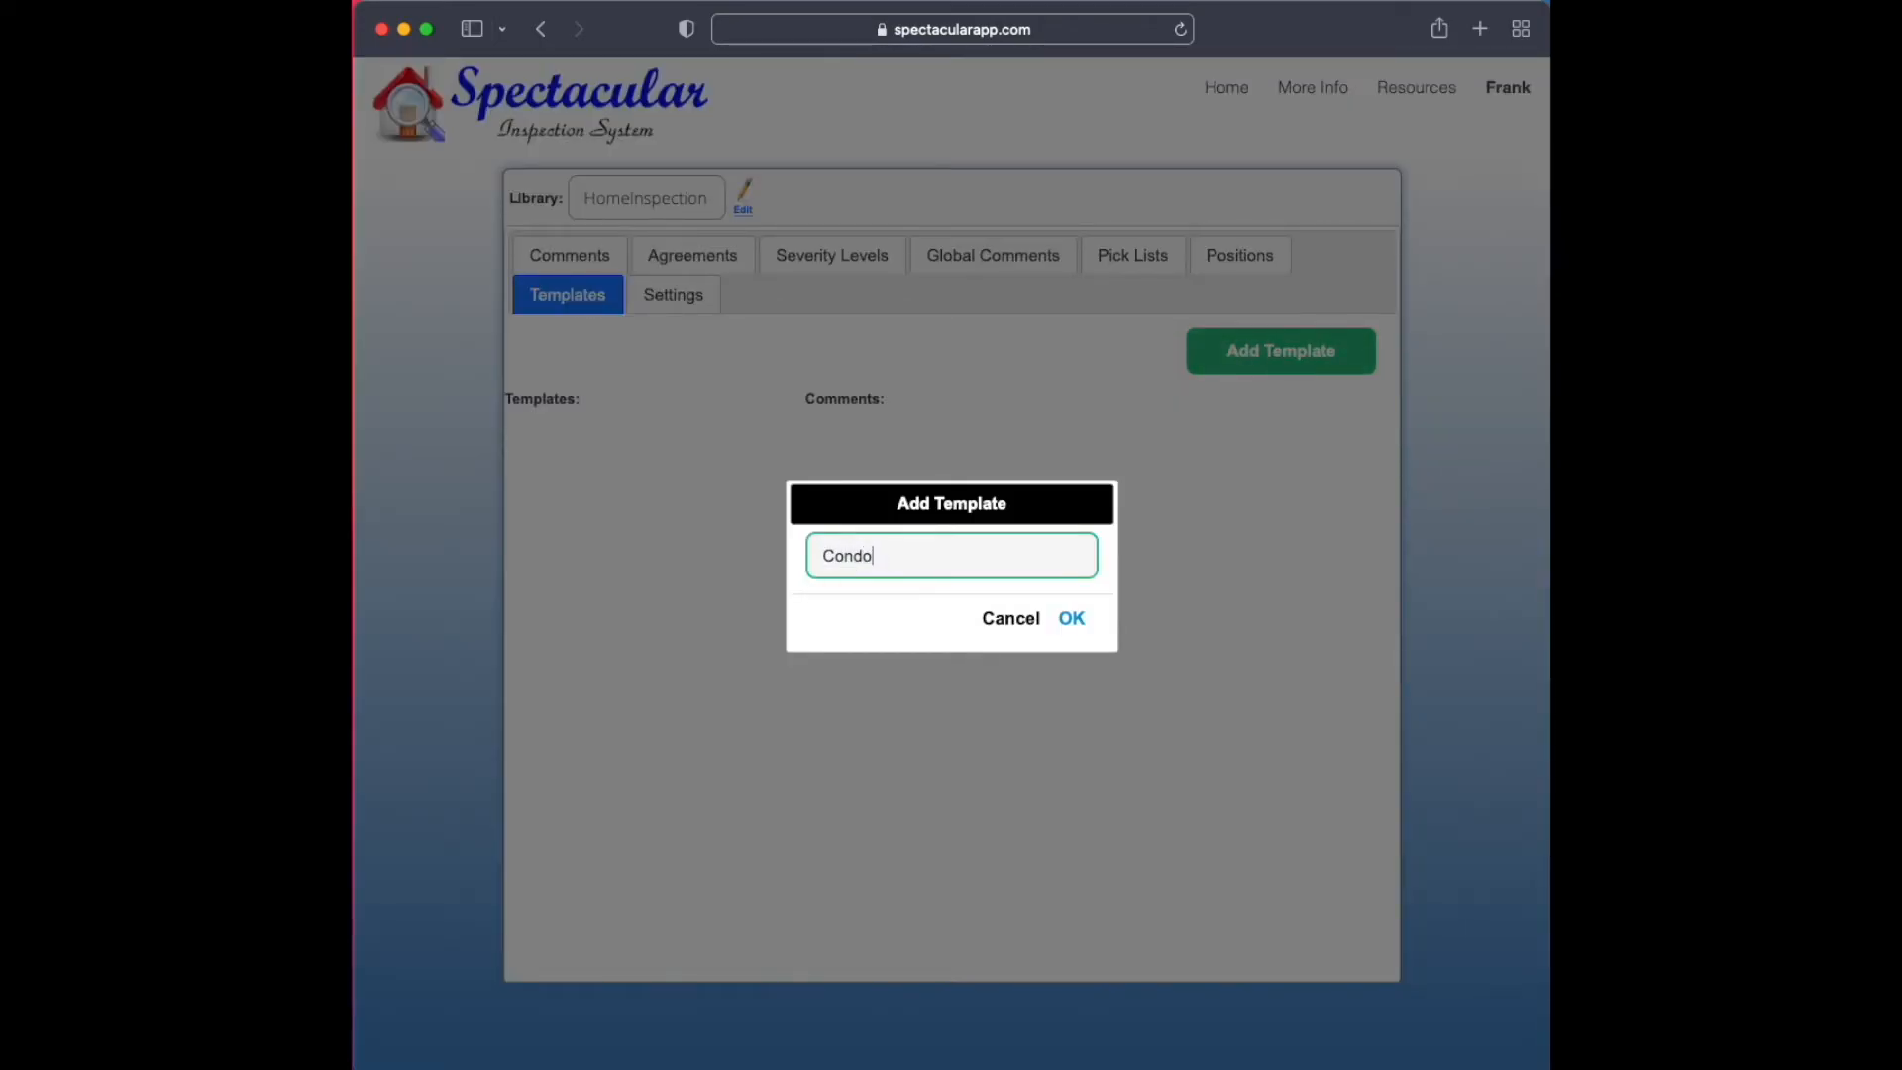
key("Return")
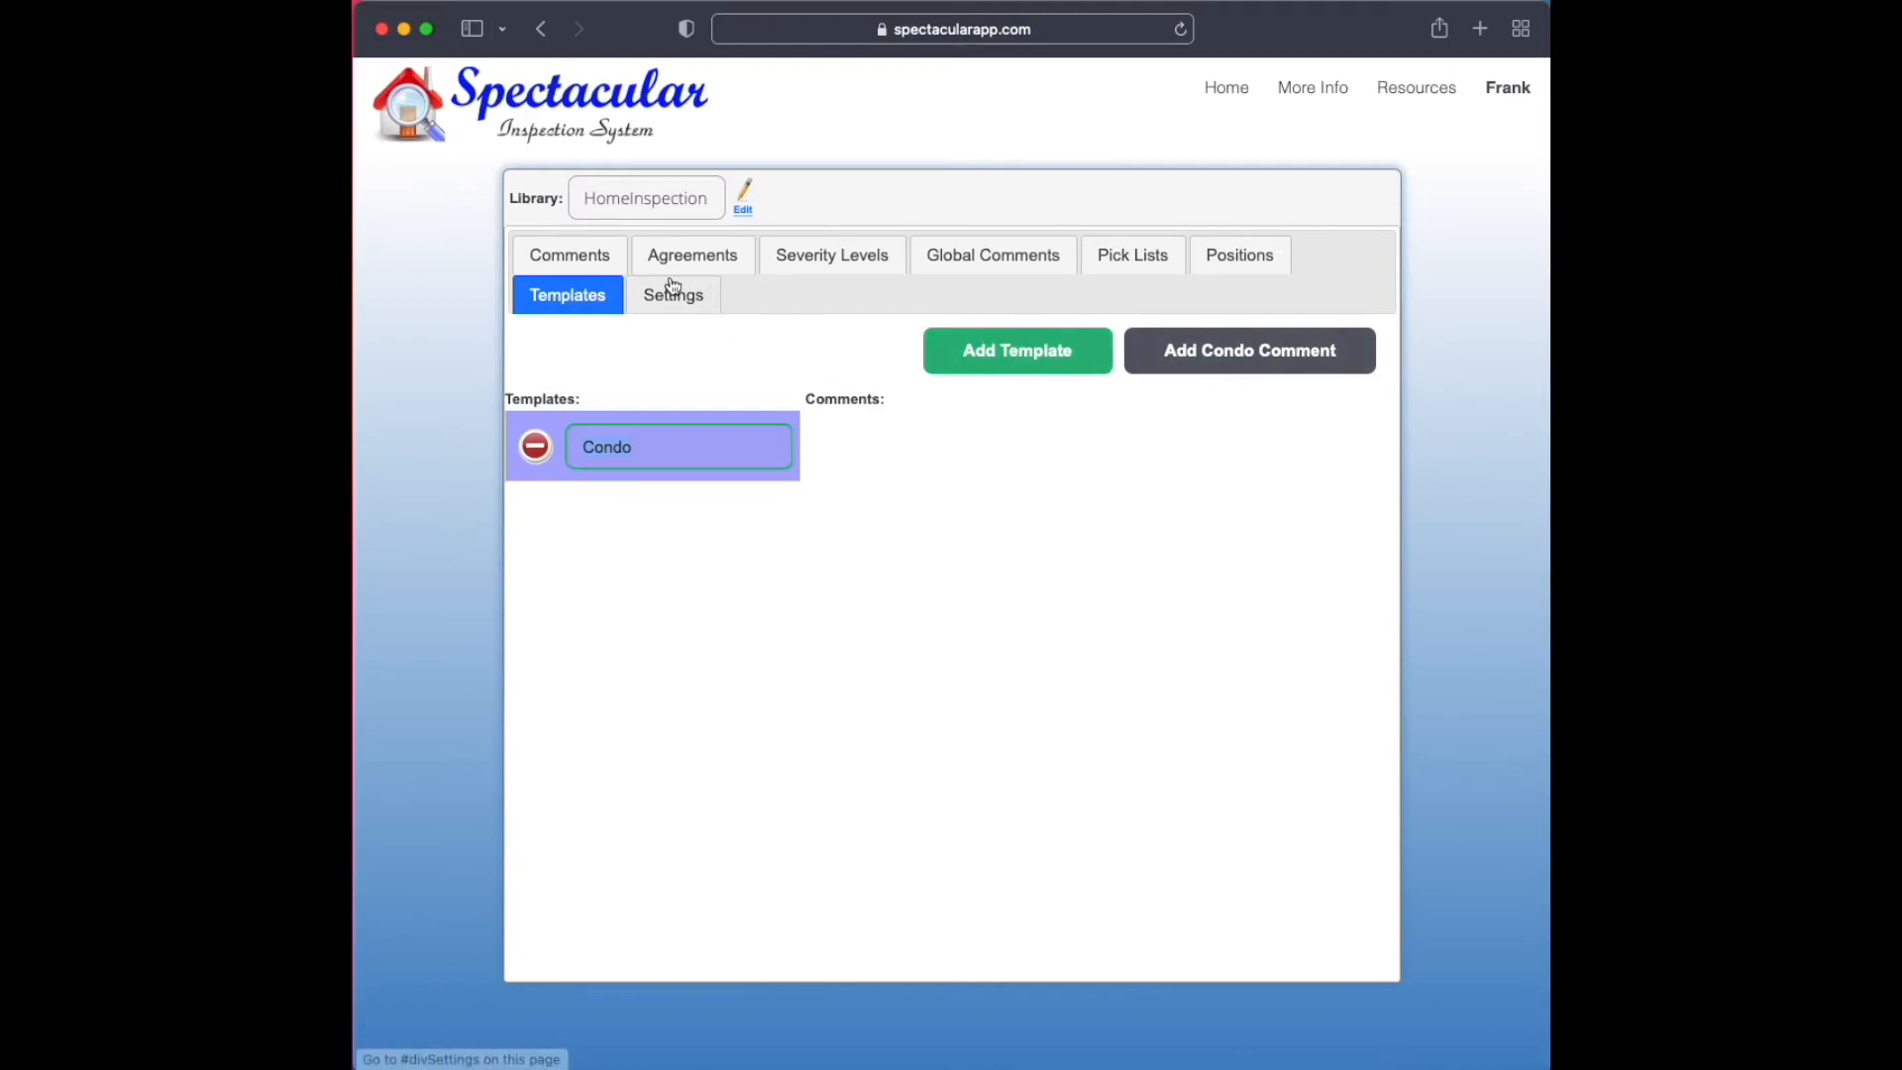
Add the Condominium comment from the Condos group in Introductory Notes, Notes to the Condo template
left_click(1210, 358)
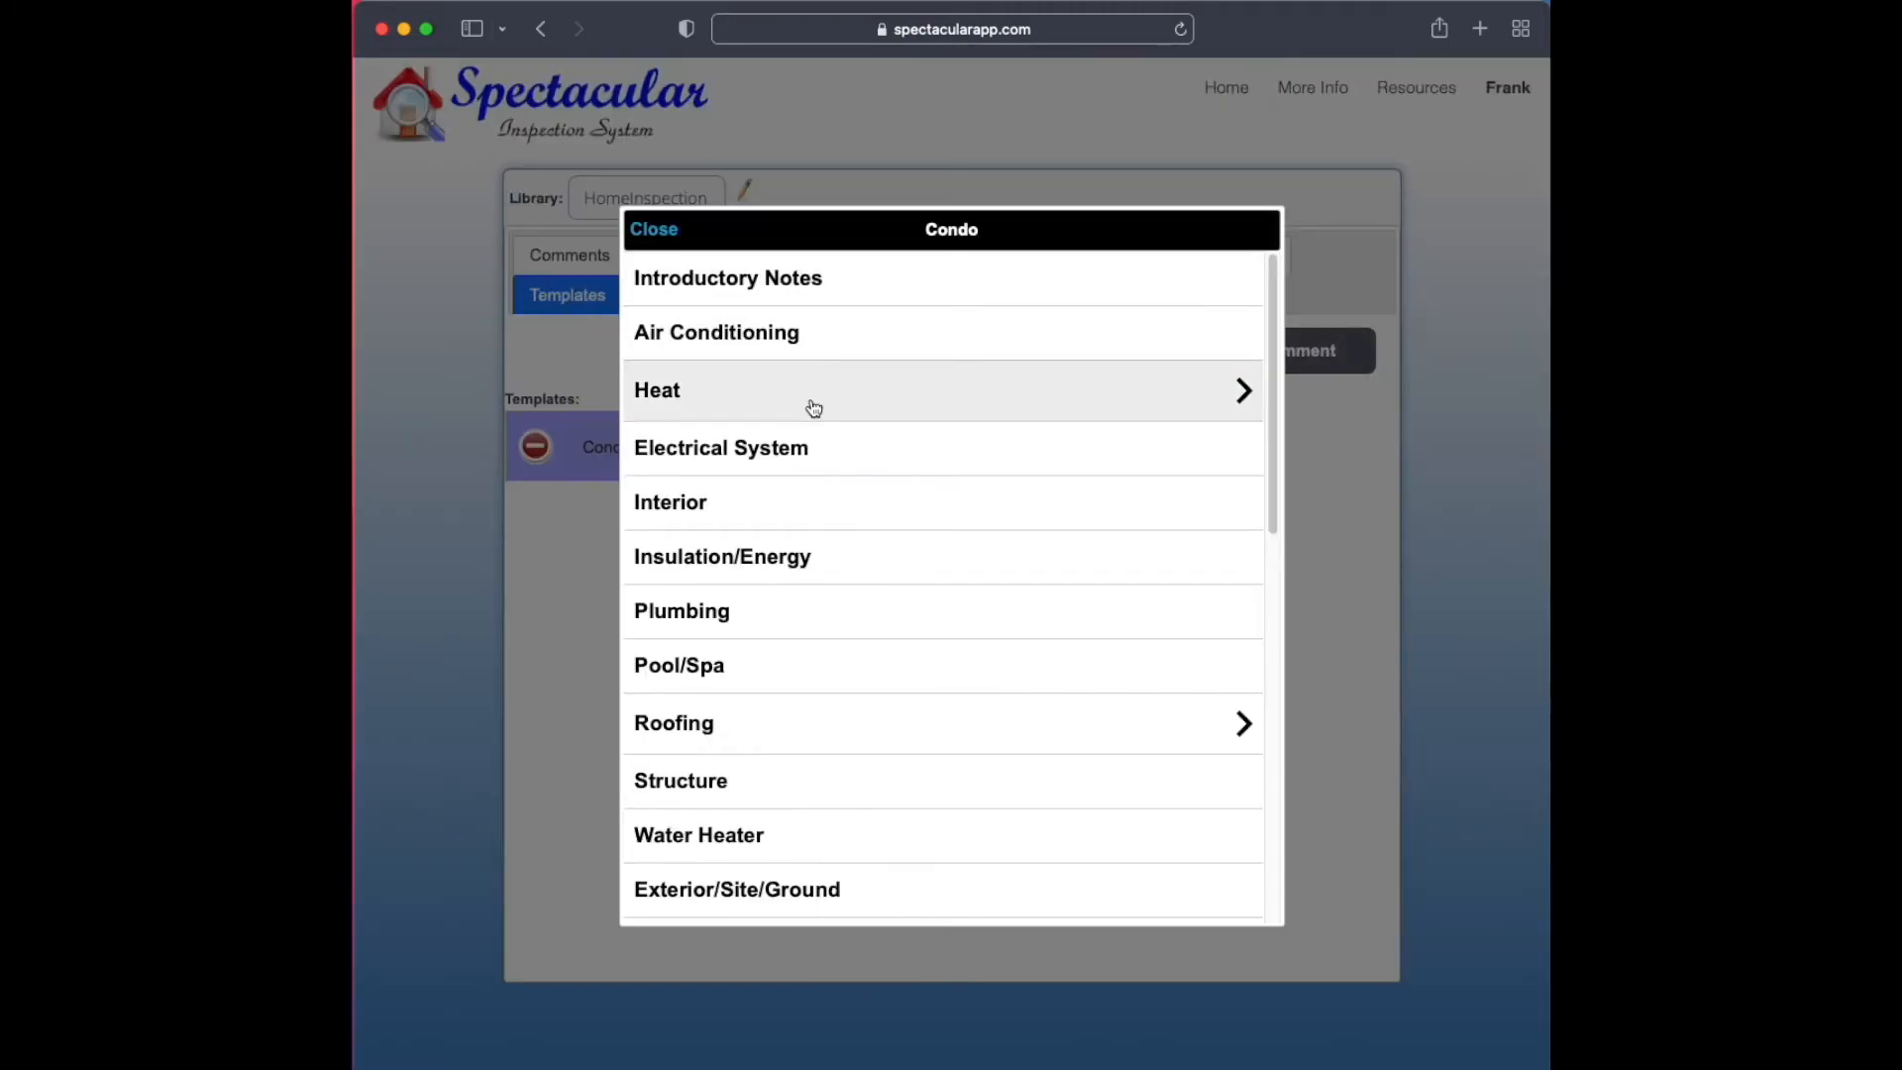
left_click(947, 295)
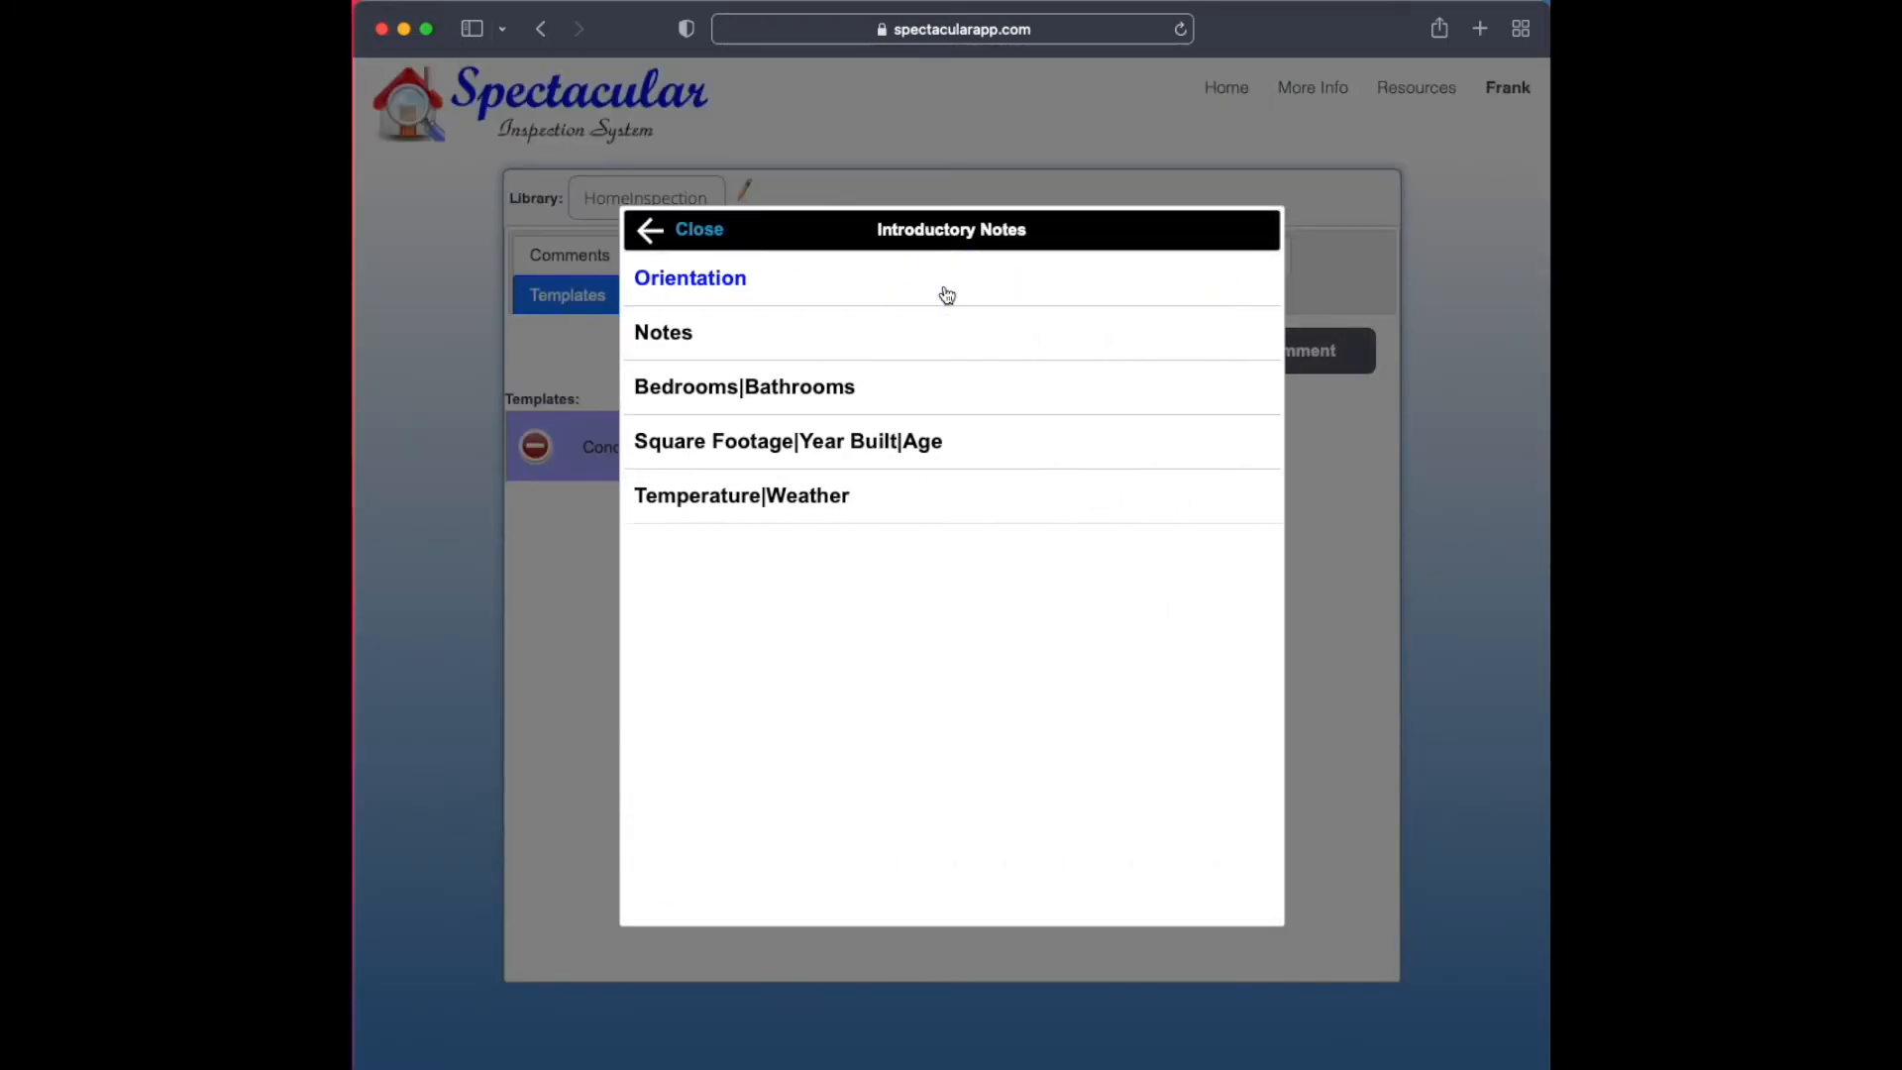
left_click(848, 329)
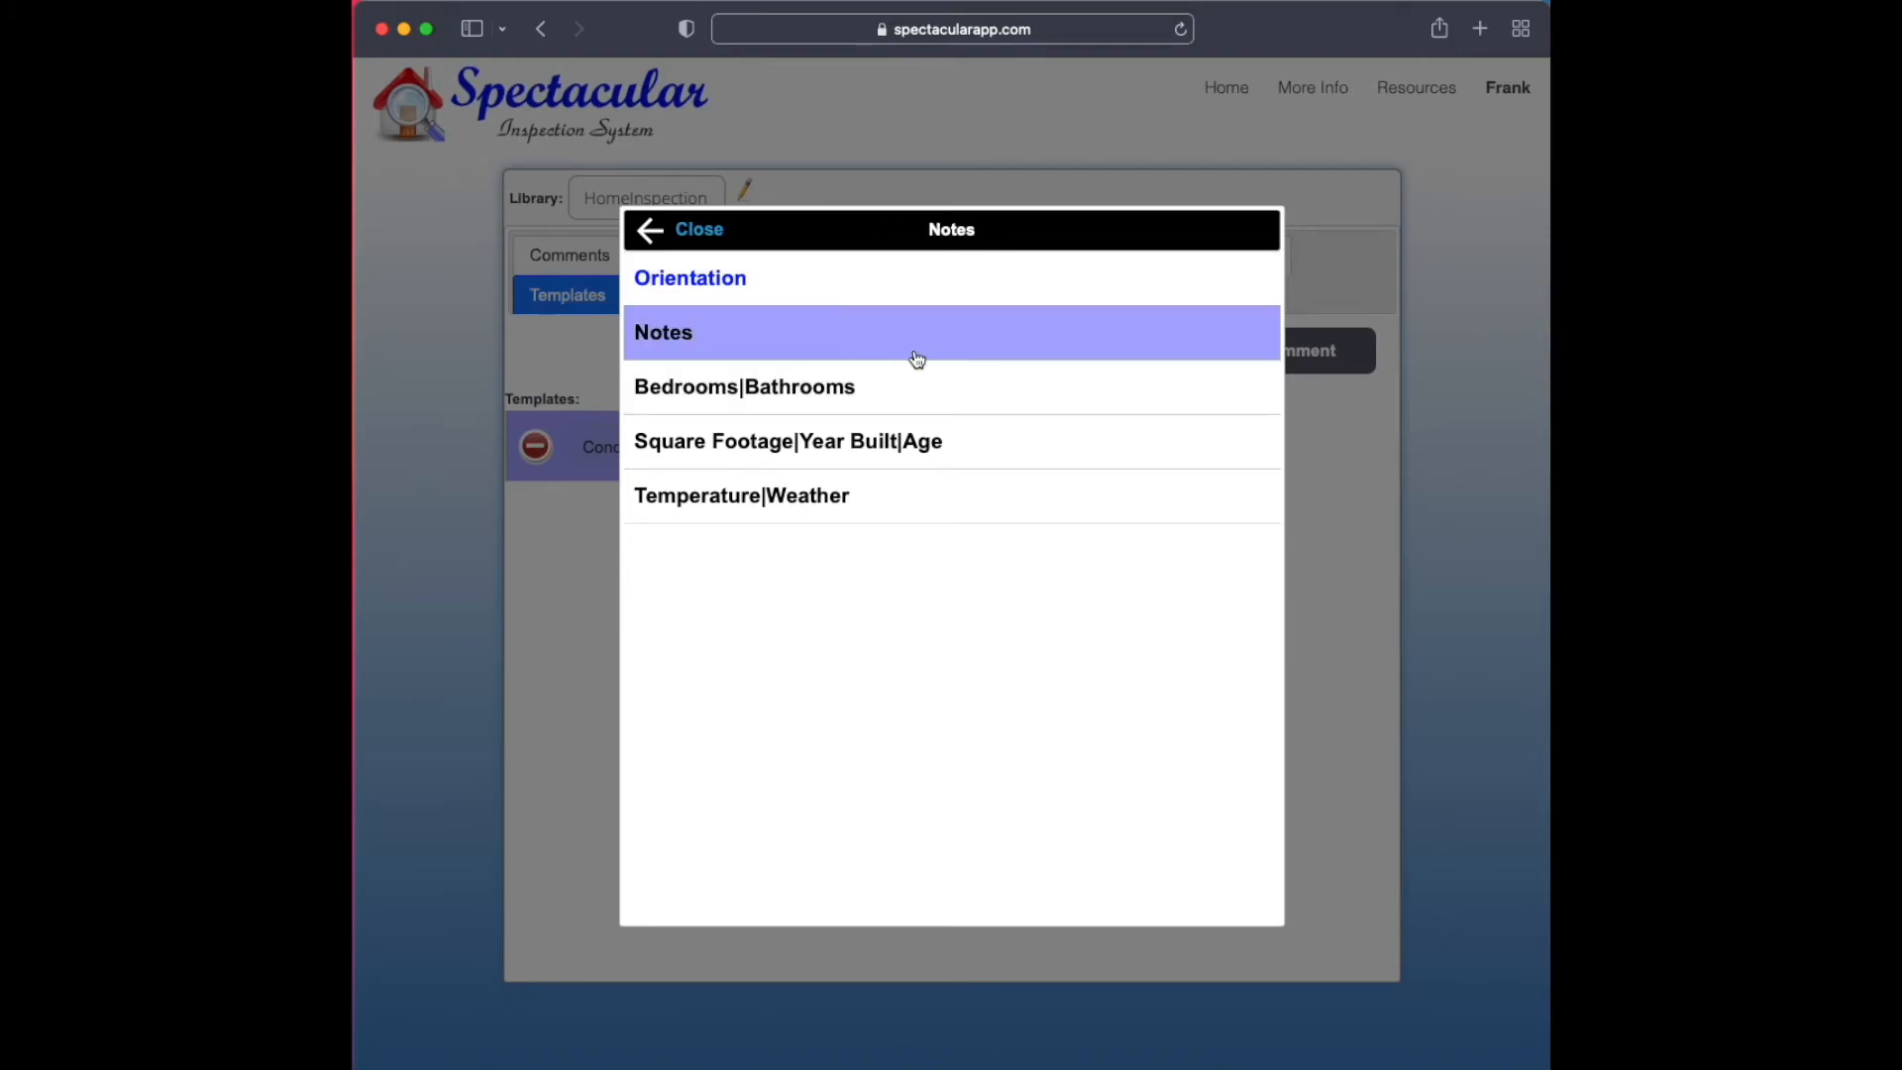
left_click_drag(1272, 292, 1278, 540)
left_click(1110, 548)
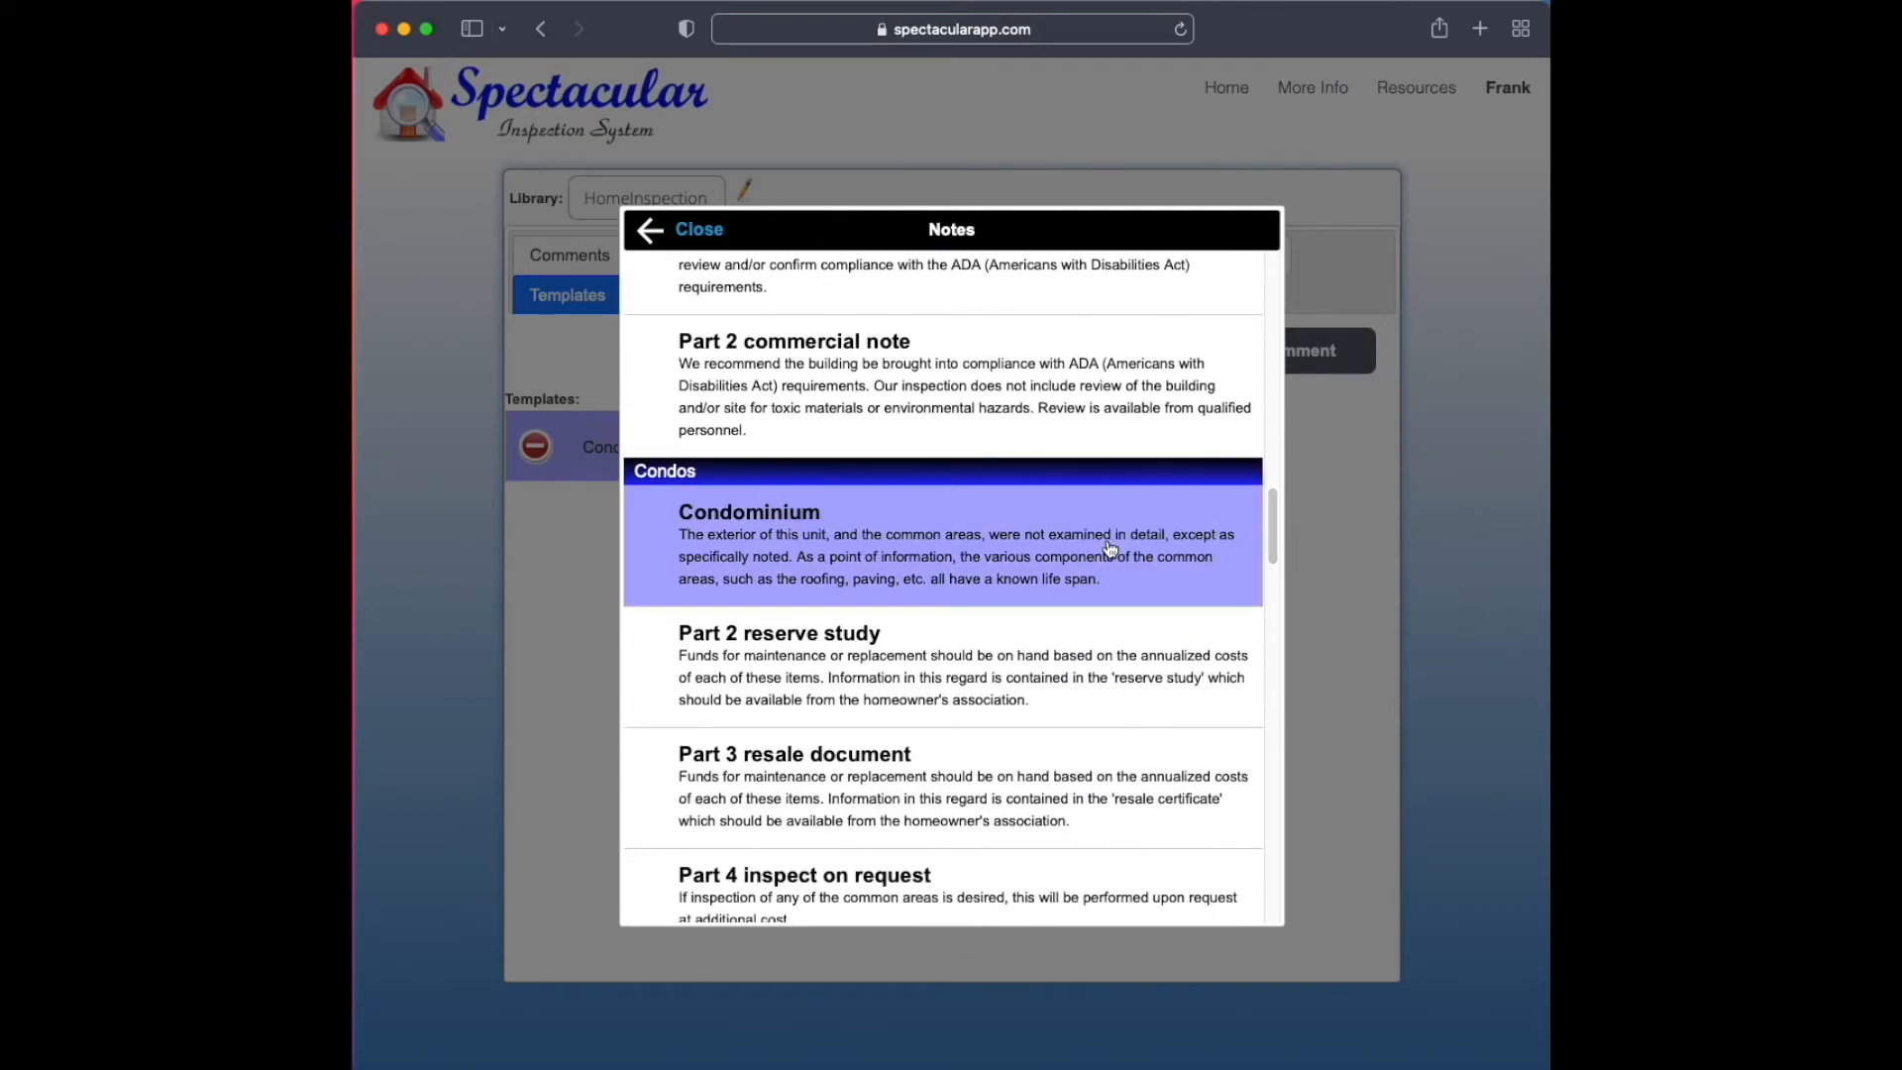
left_click(722, 235)
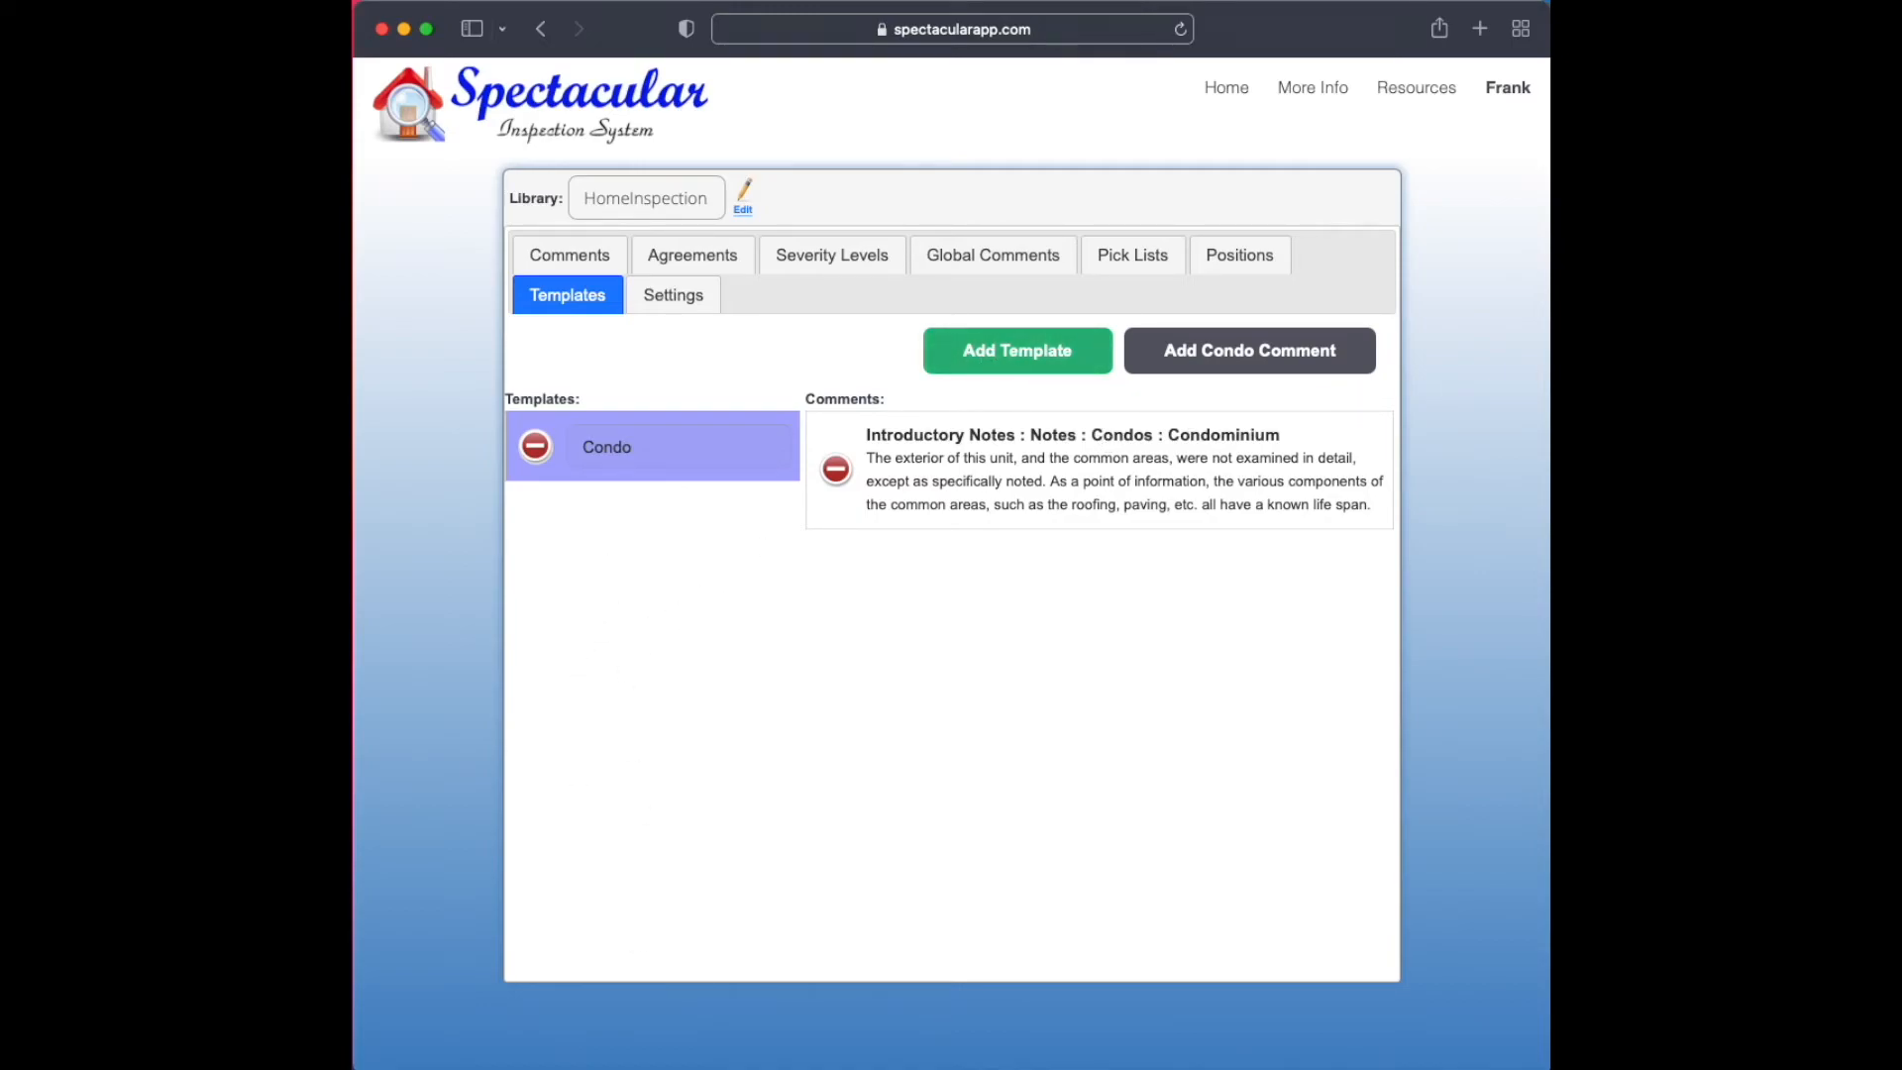
Open the Septic library's settings and disable showing pictures in the summary
left_click(700, 298)
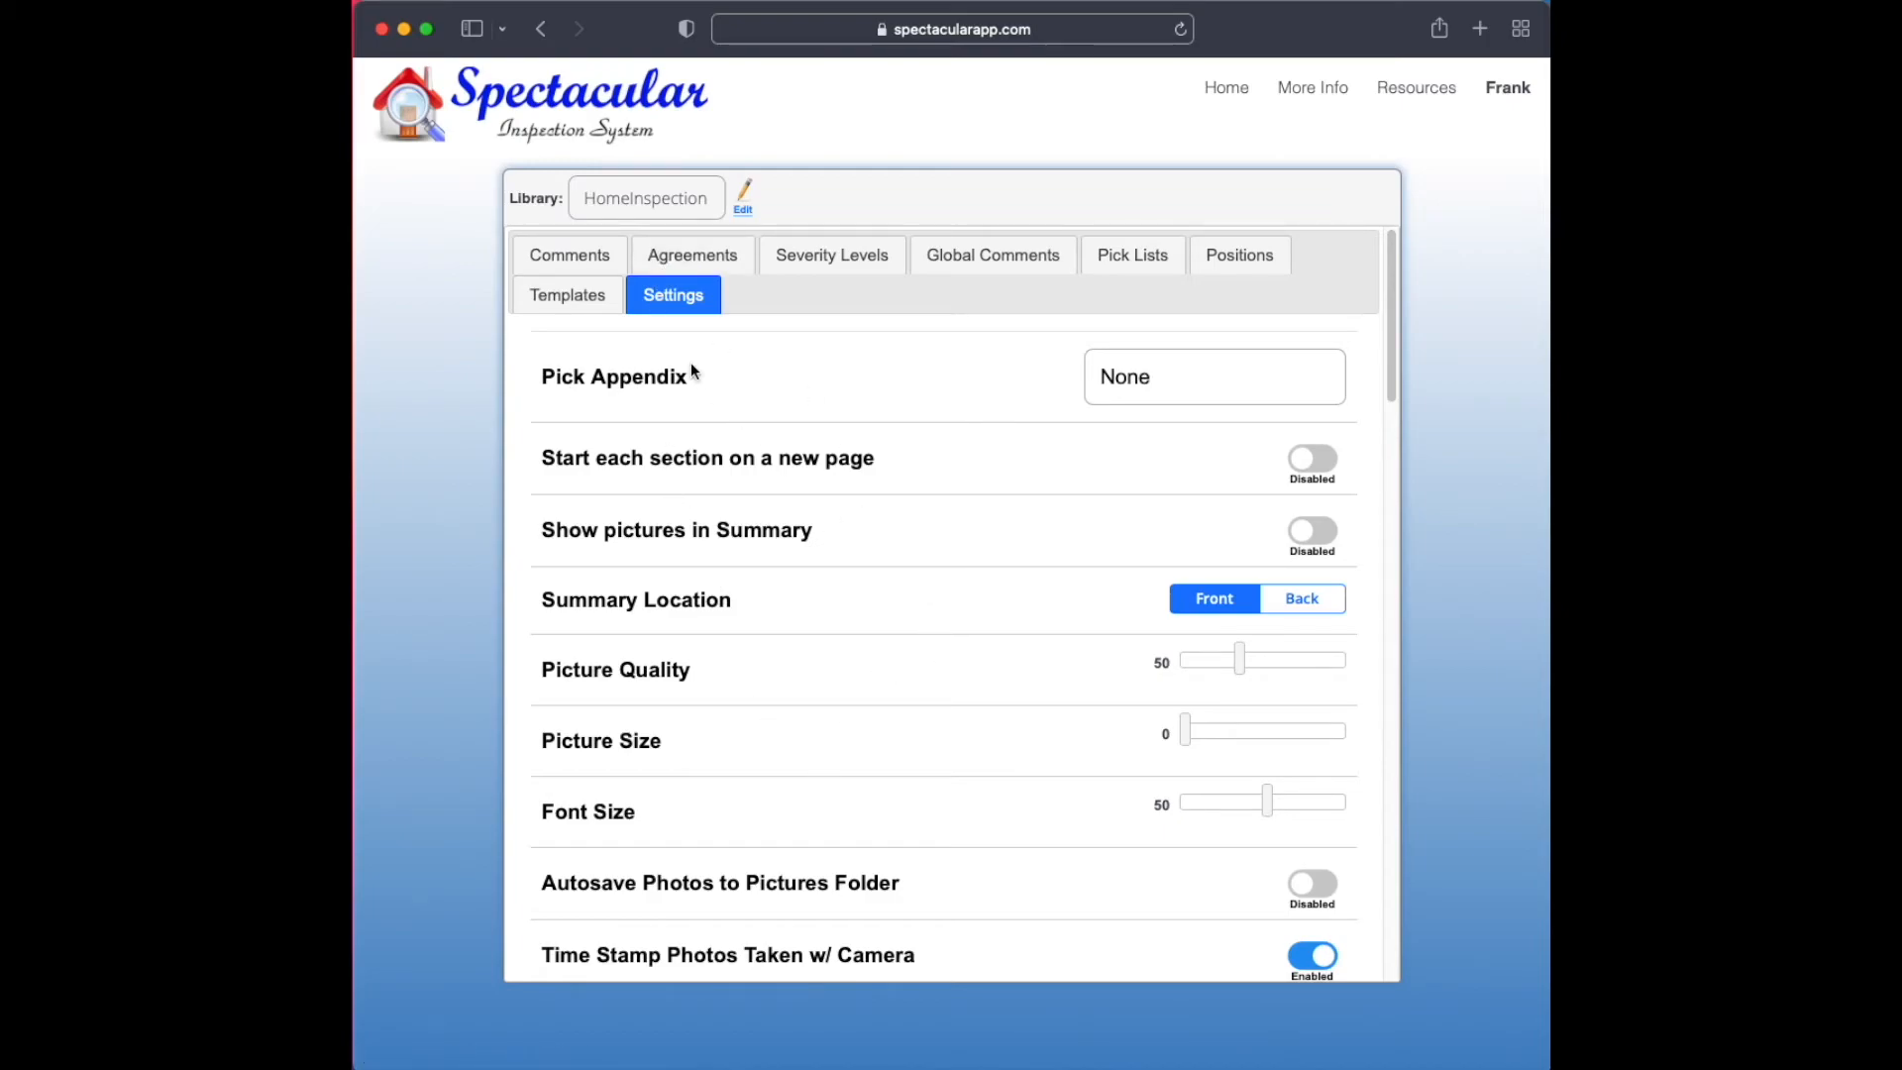
left_click(626, 194)
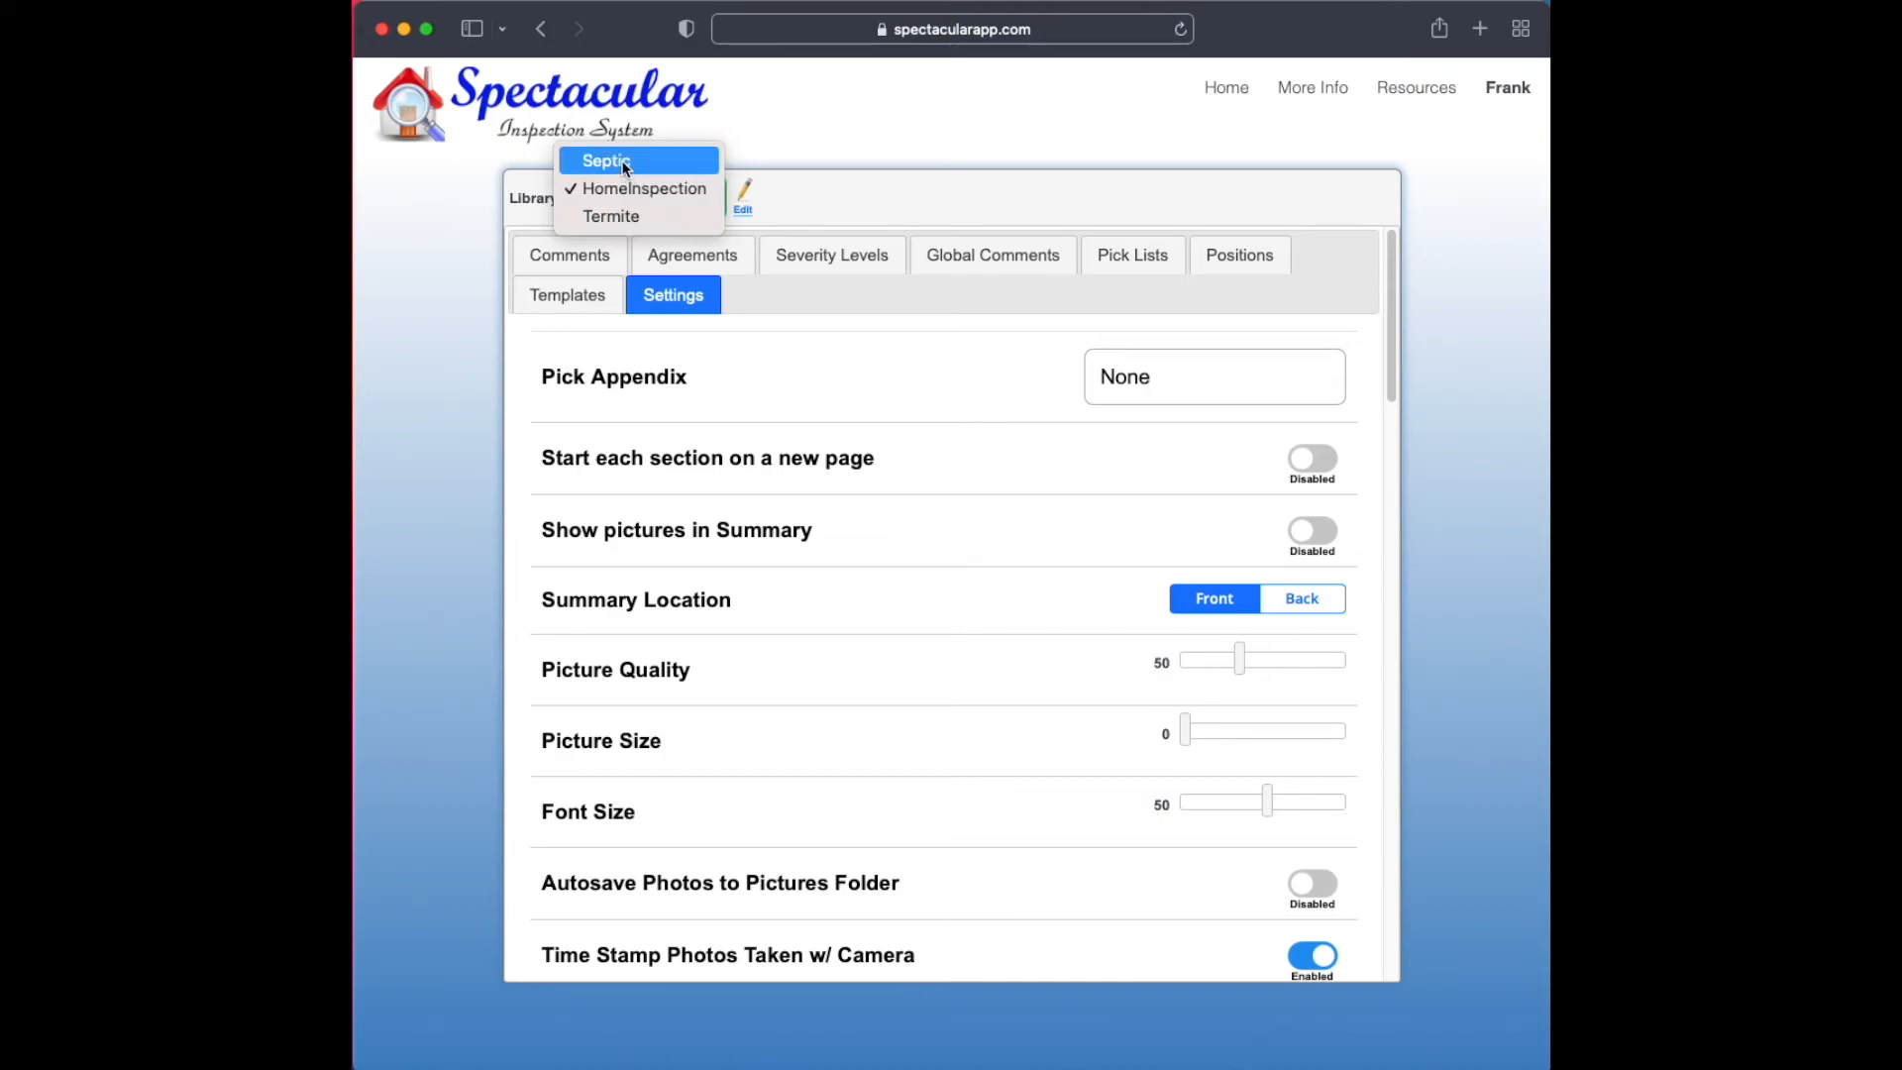
left_click(625, 165)
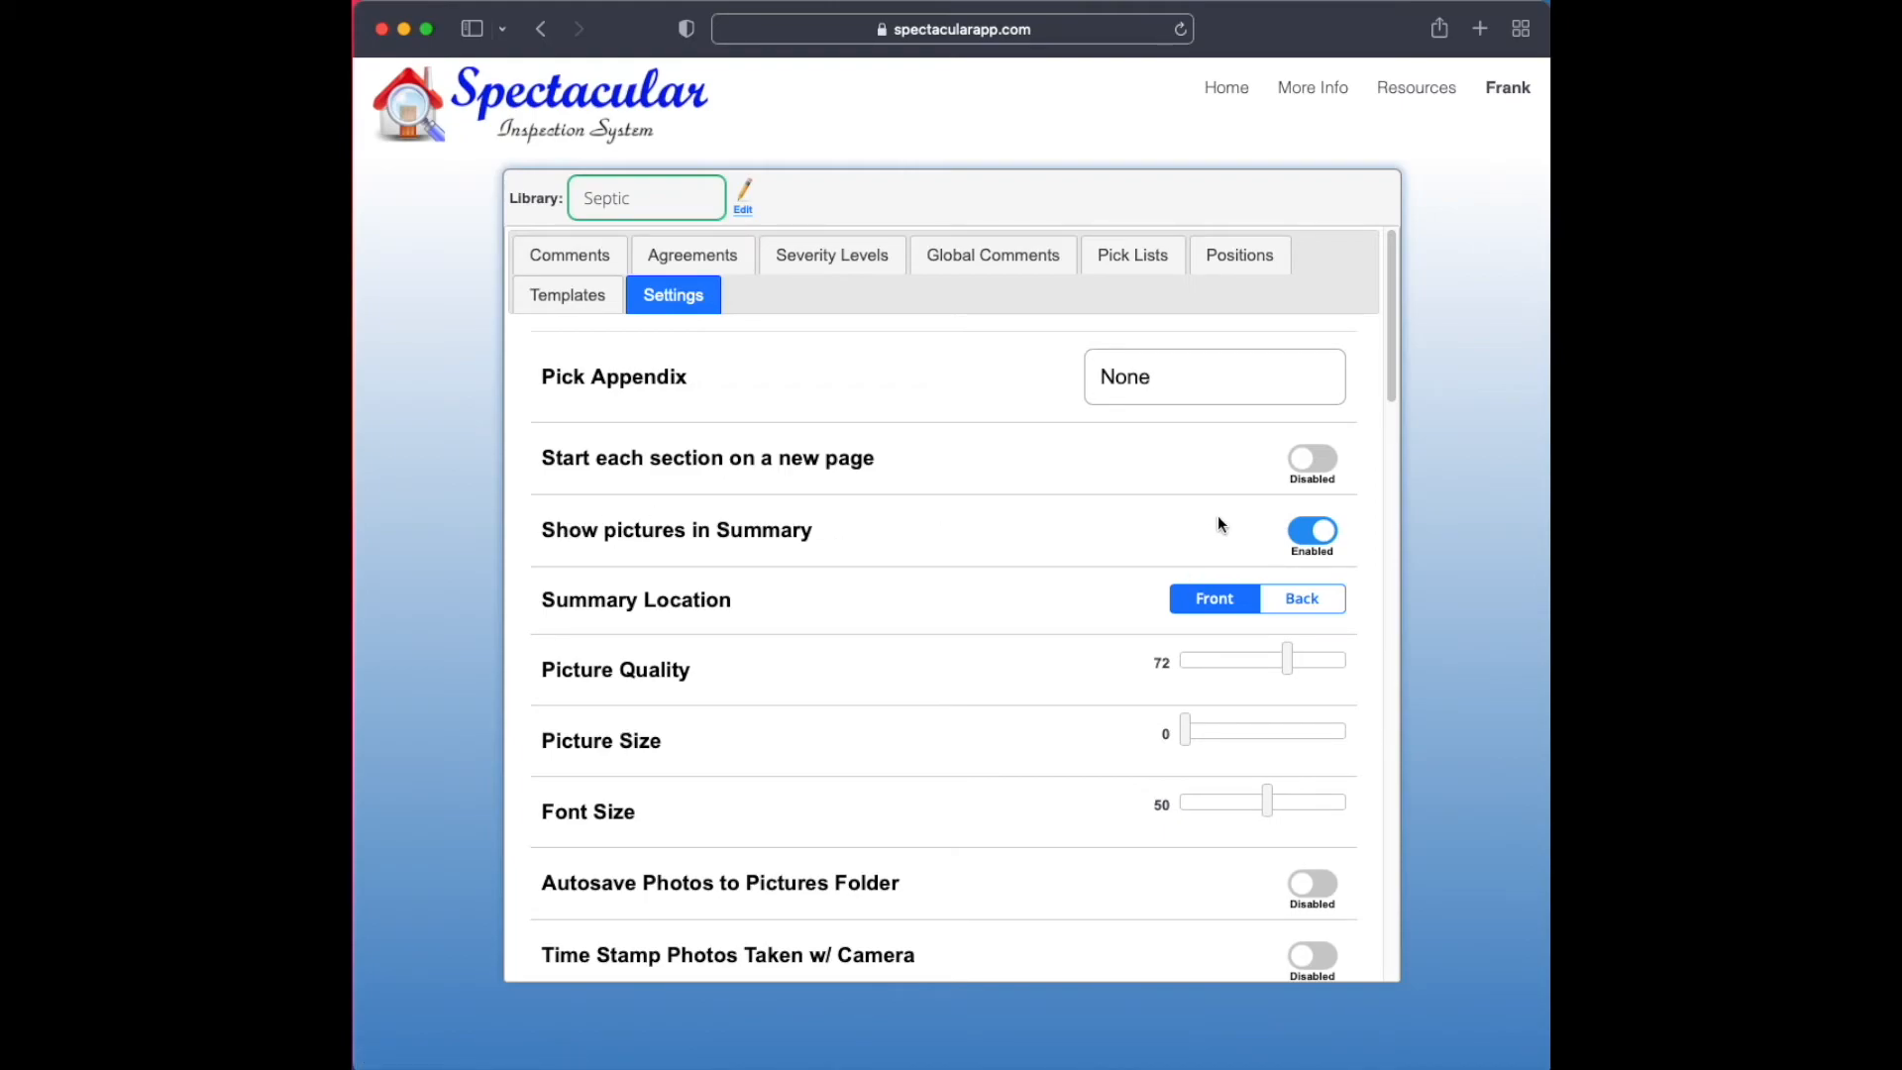
left_click(1325, 535)
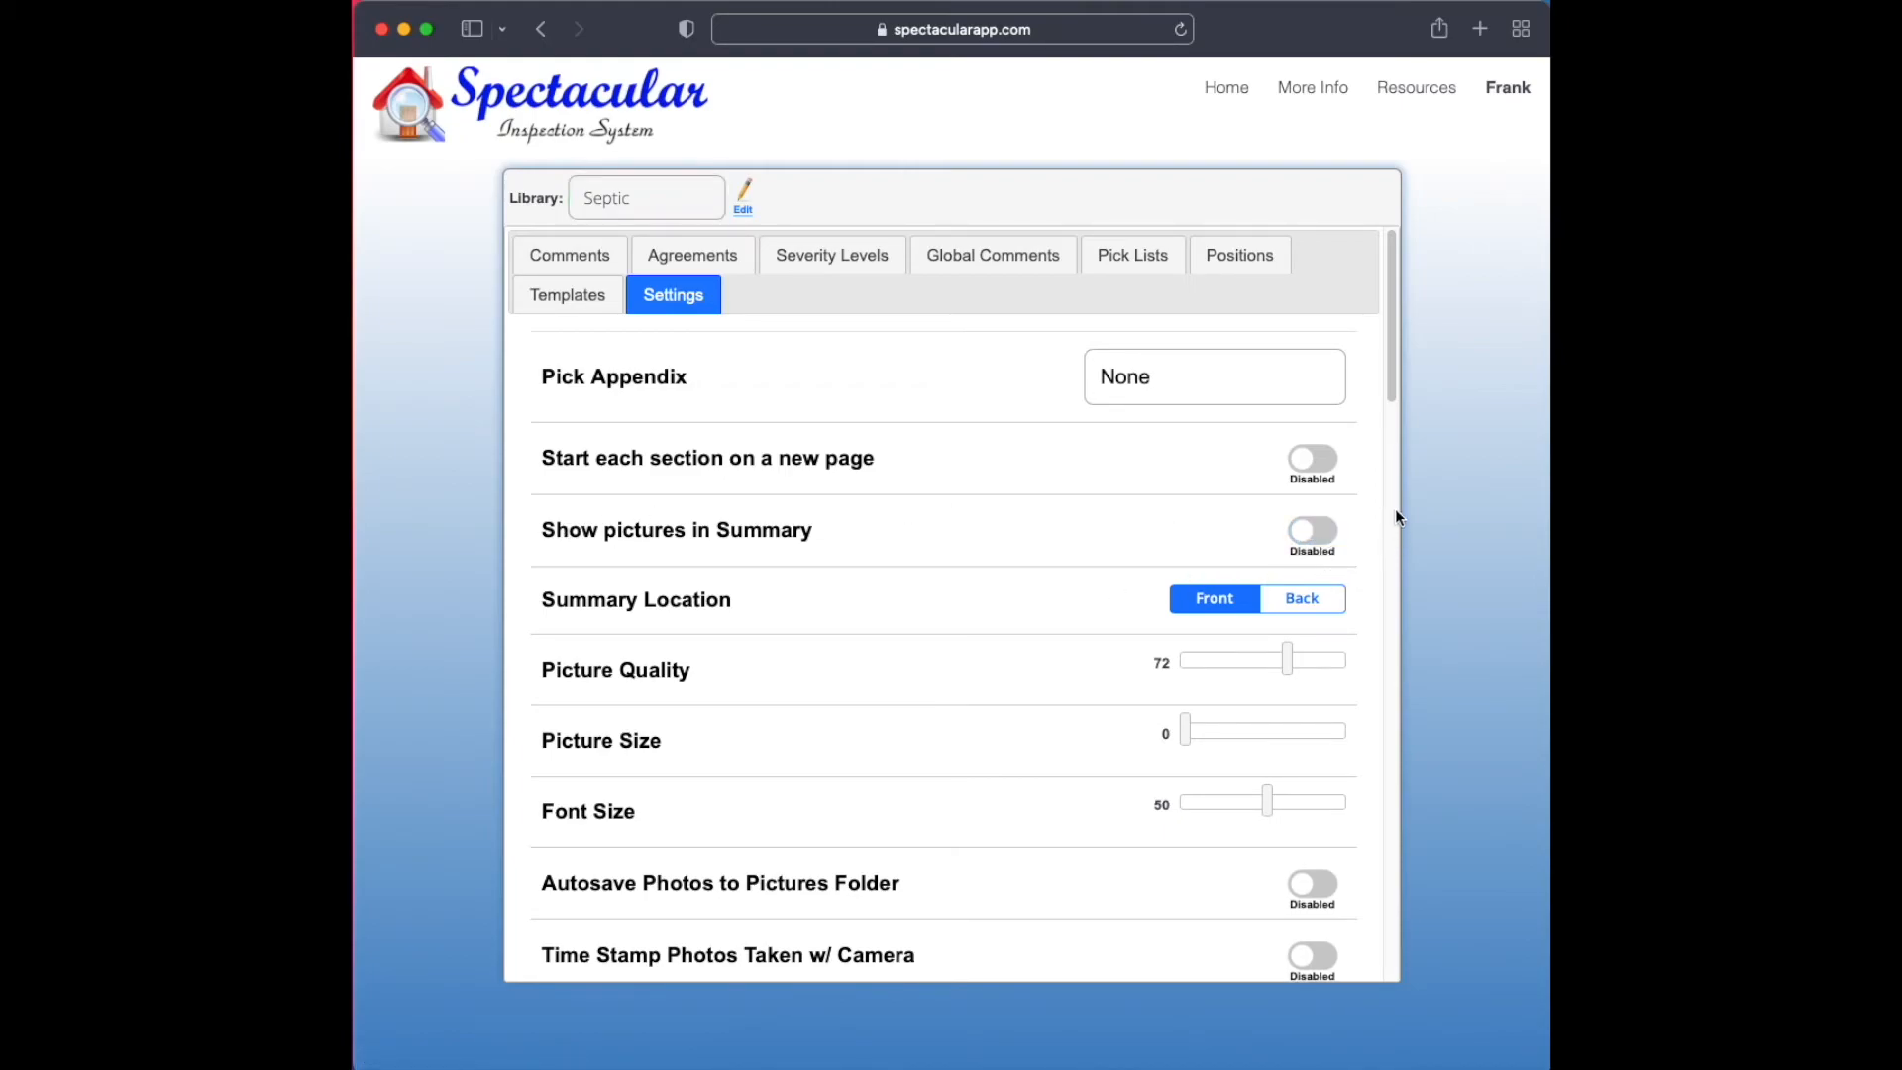
Replace the word Confidential with Septic in the Septic library's report title page and save the change
left_click_drag(1387, 365, 1414, 748)
left_click(667, 487)
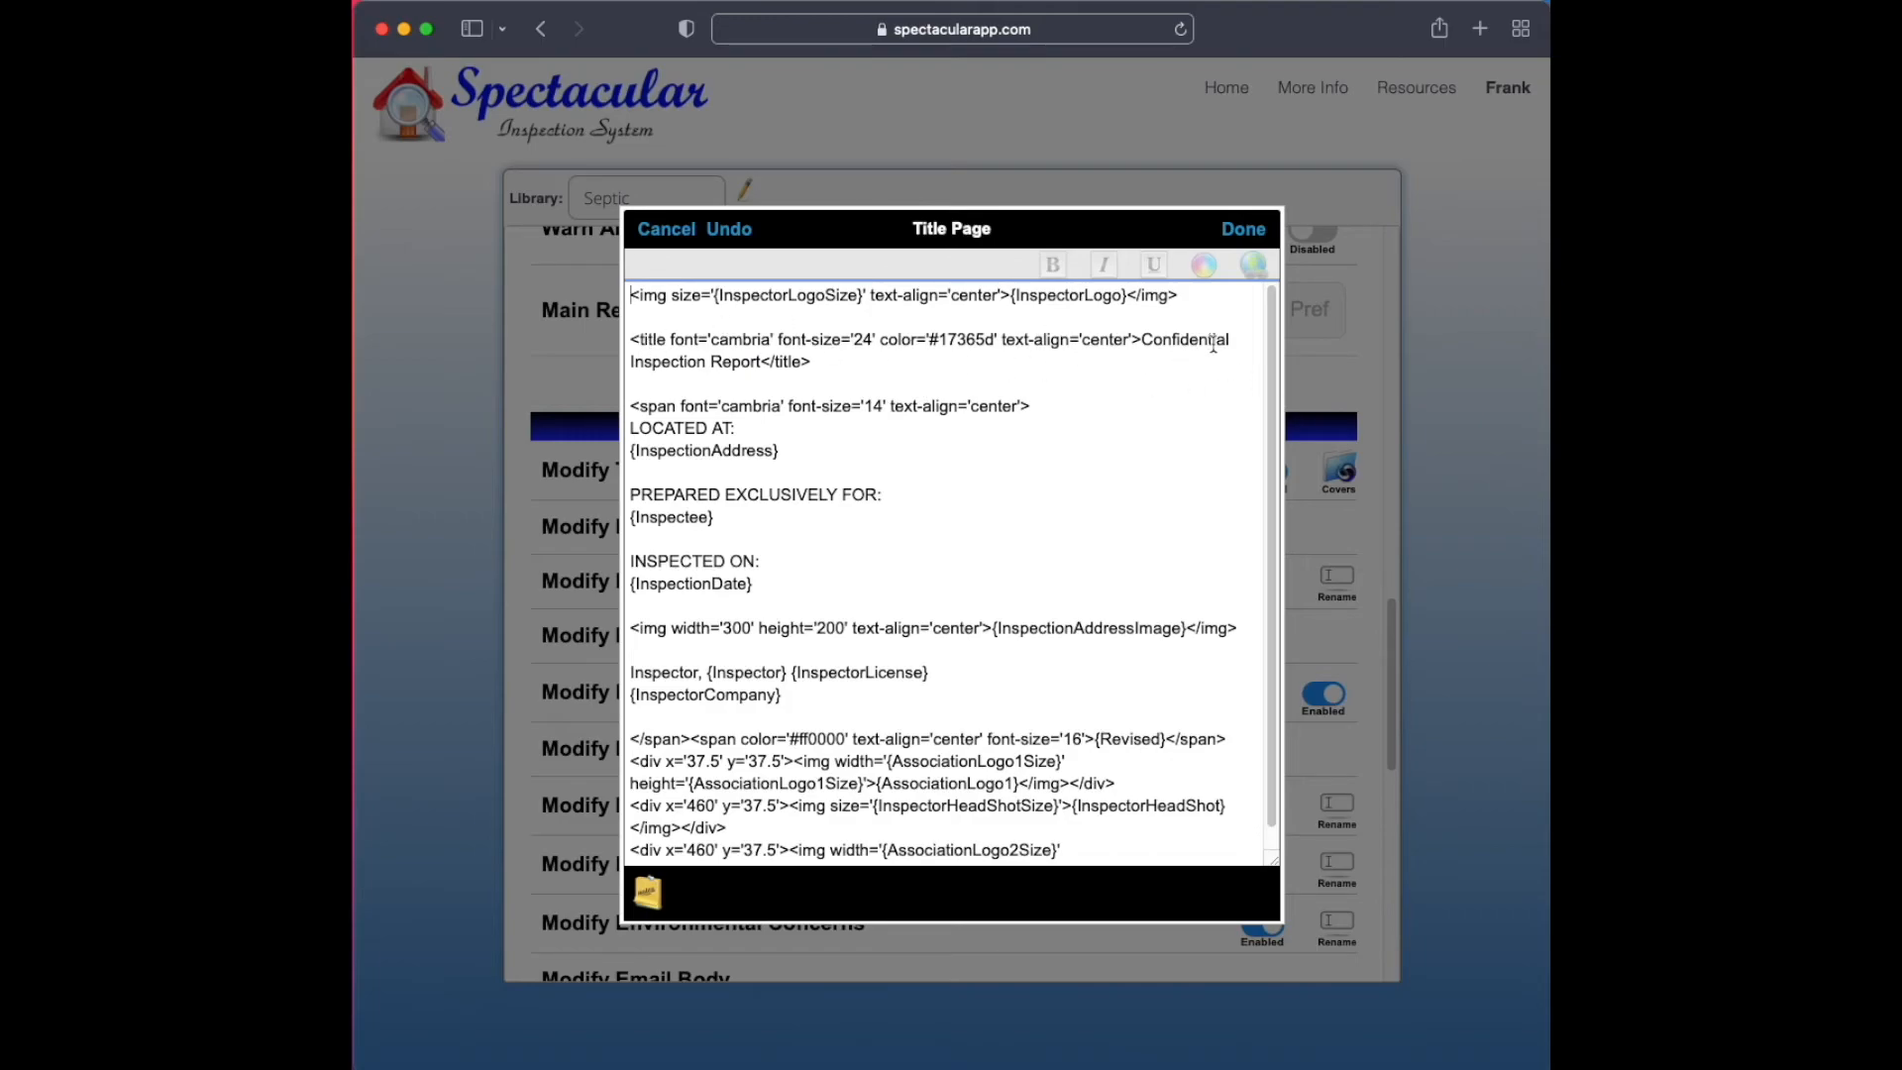
double_click(1166, 337)
type("Septic")
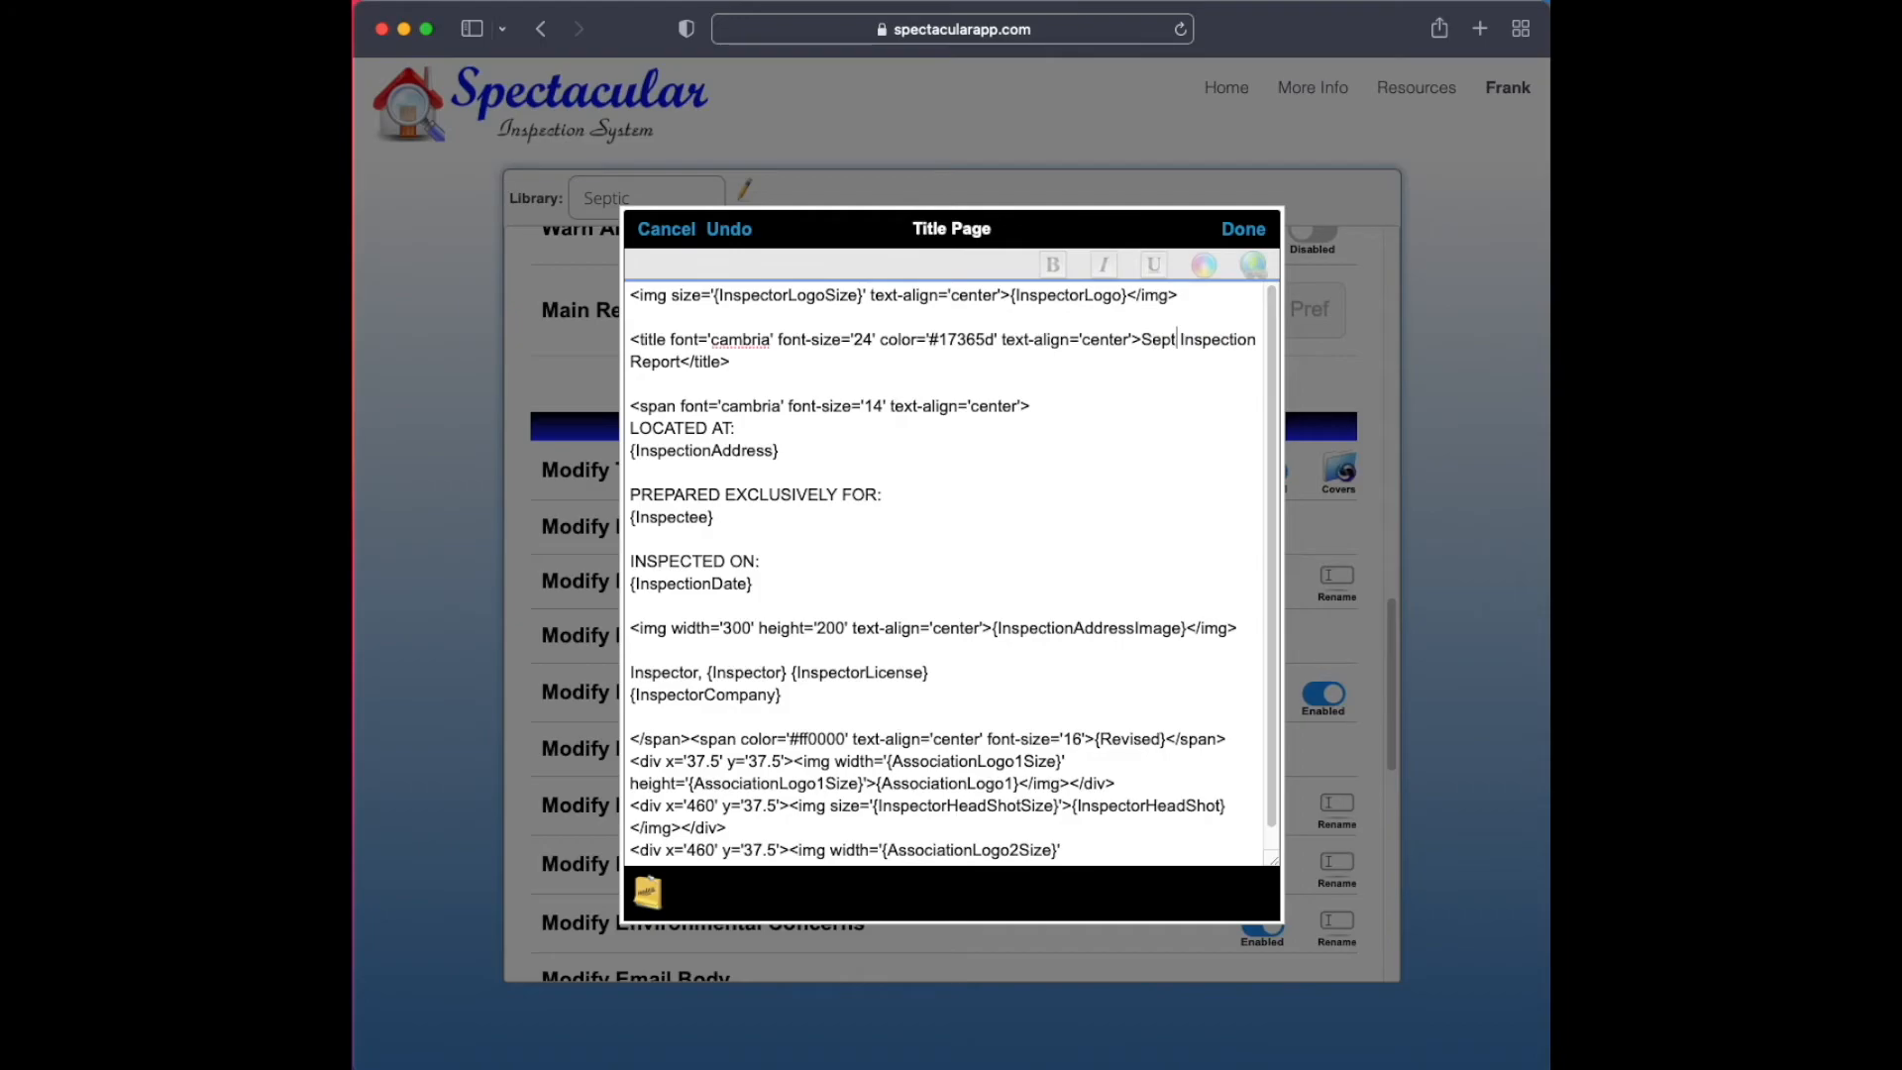
left_click(1244, 228)
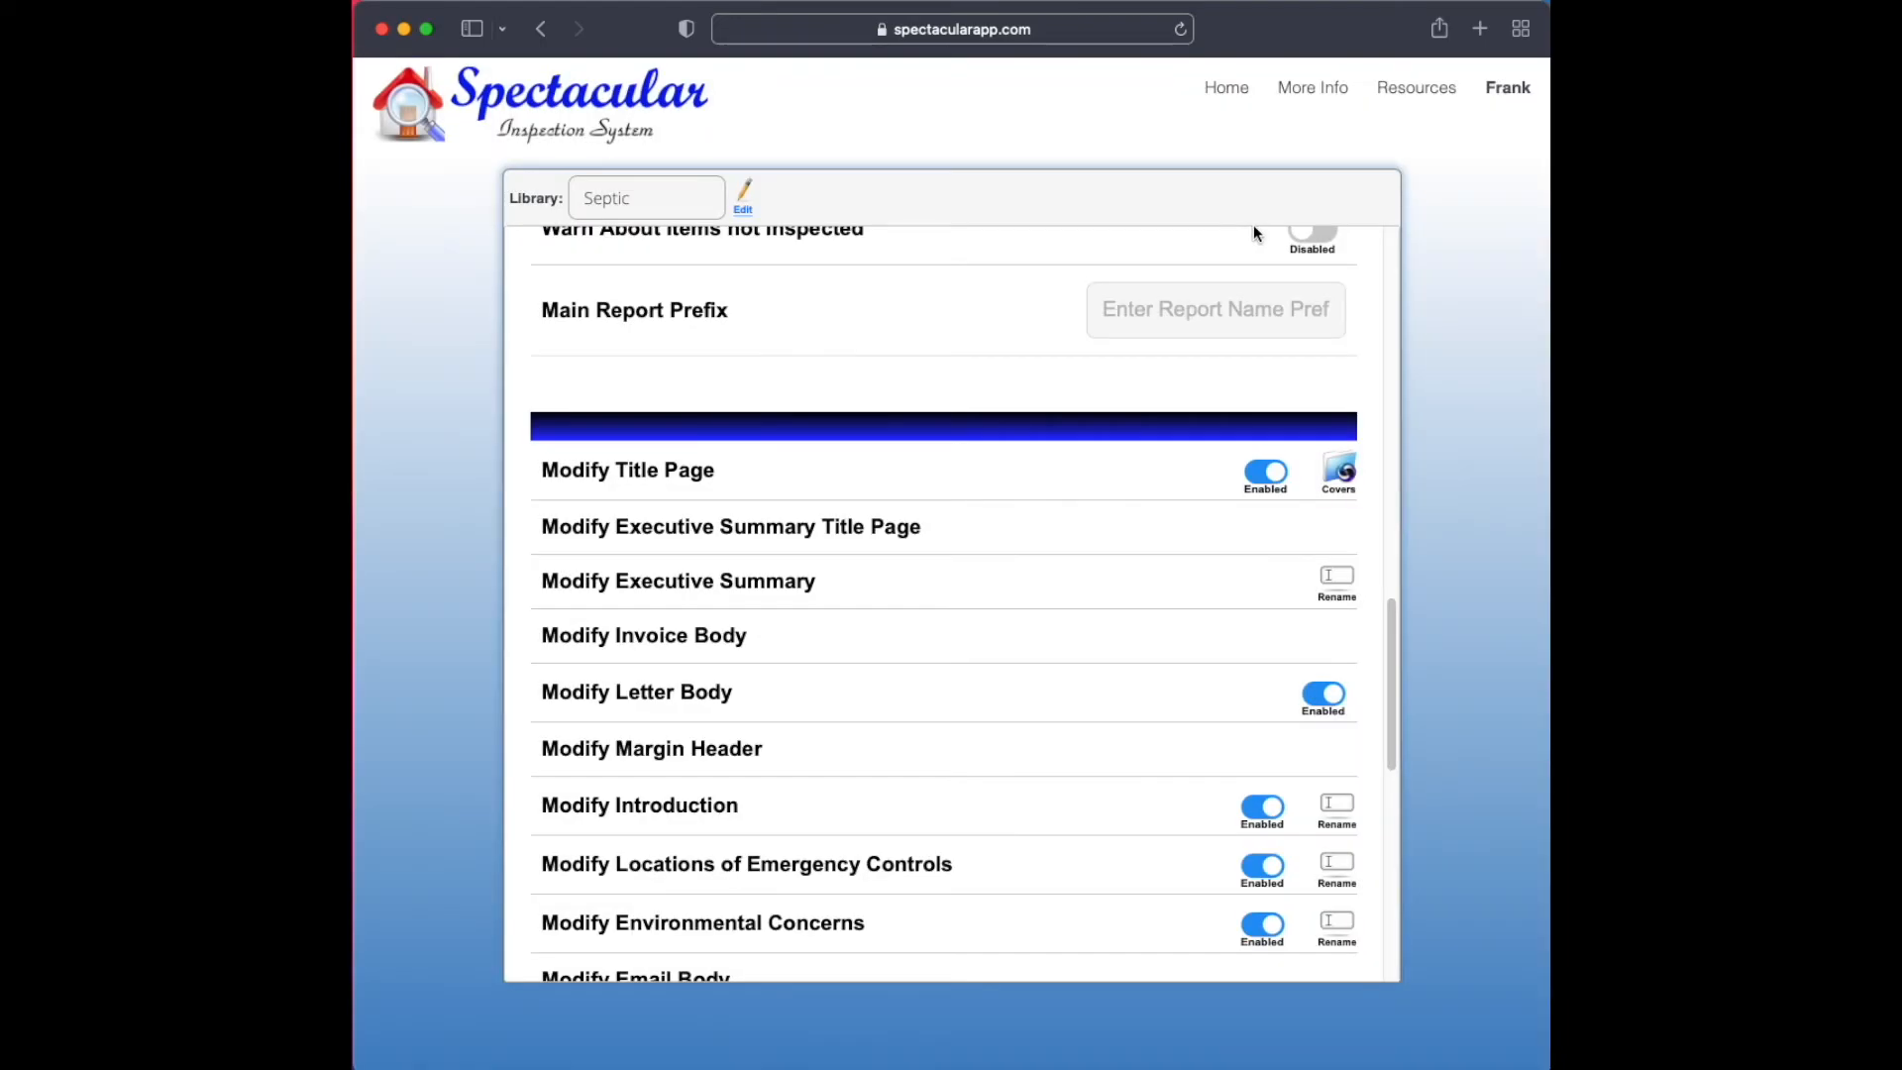
View the HomeInspection library's report settings for comparison and return to the Septic library's settings
left_click(624, 214)
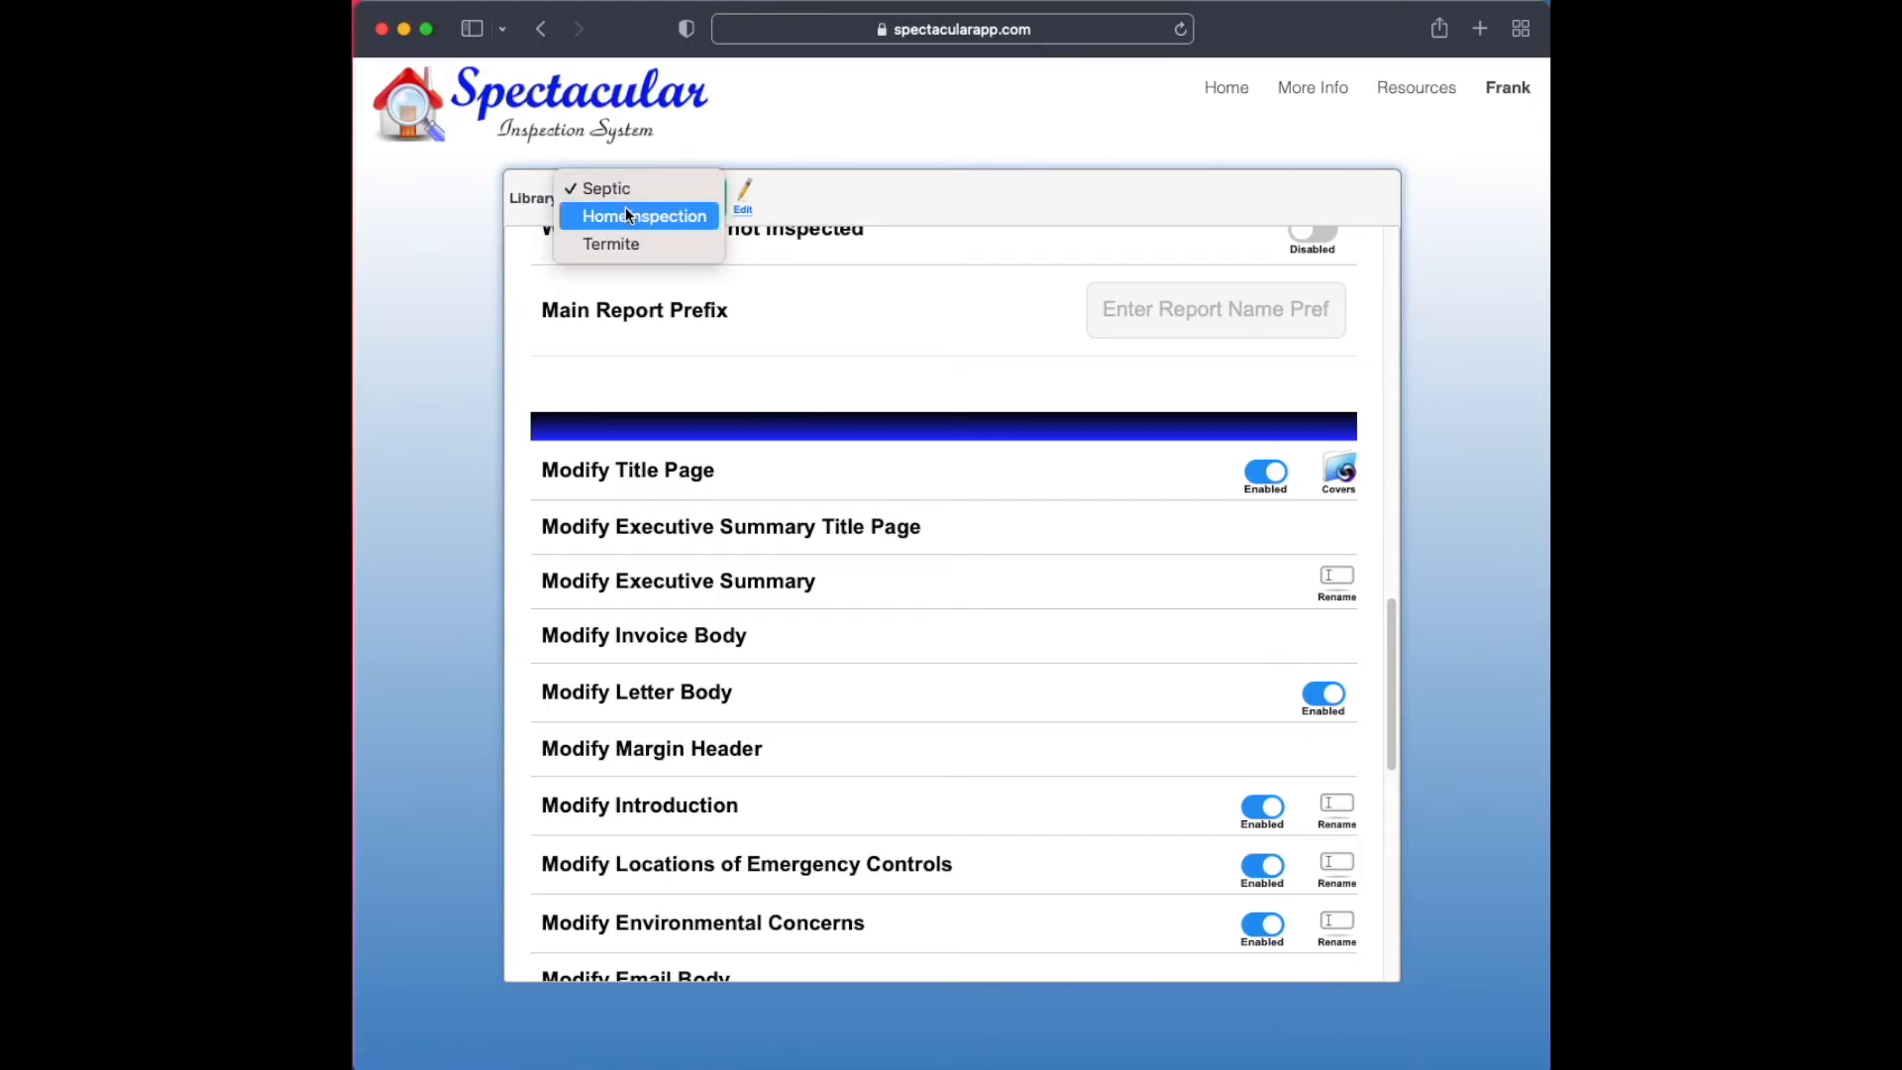
left_click(628, 211)
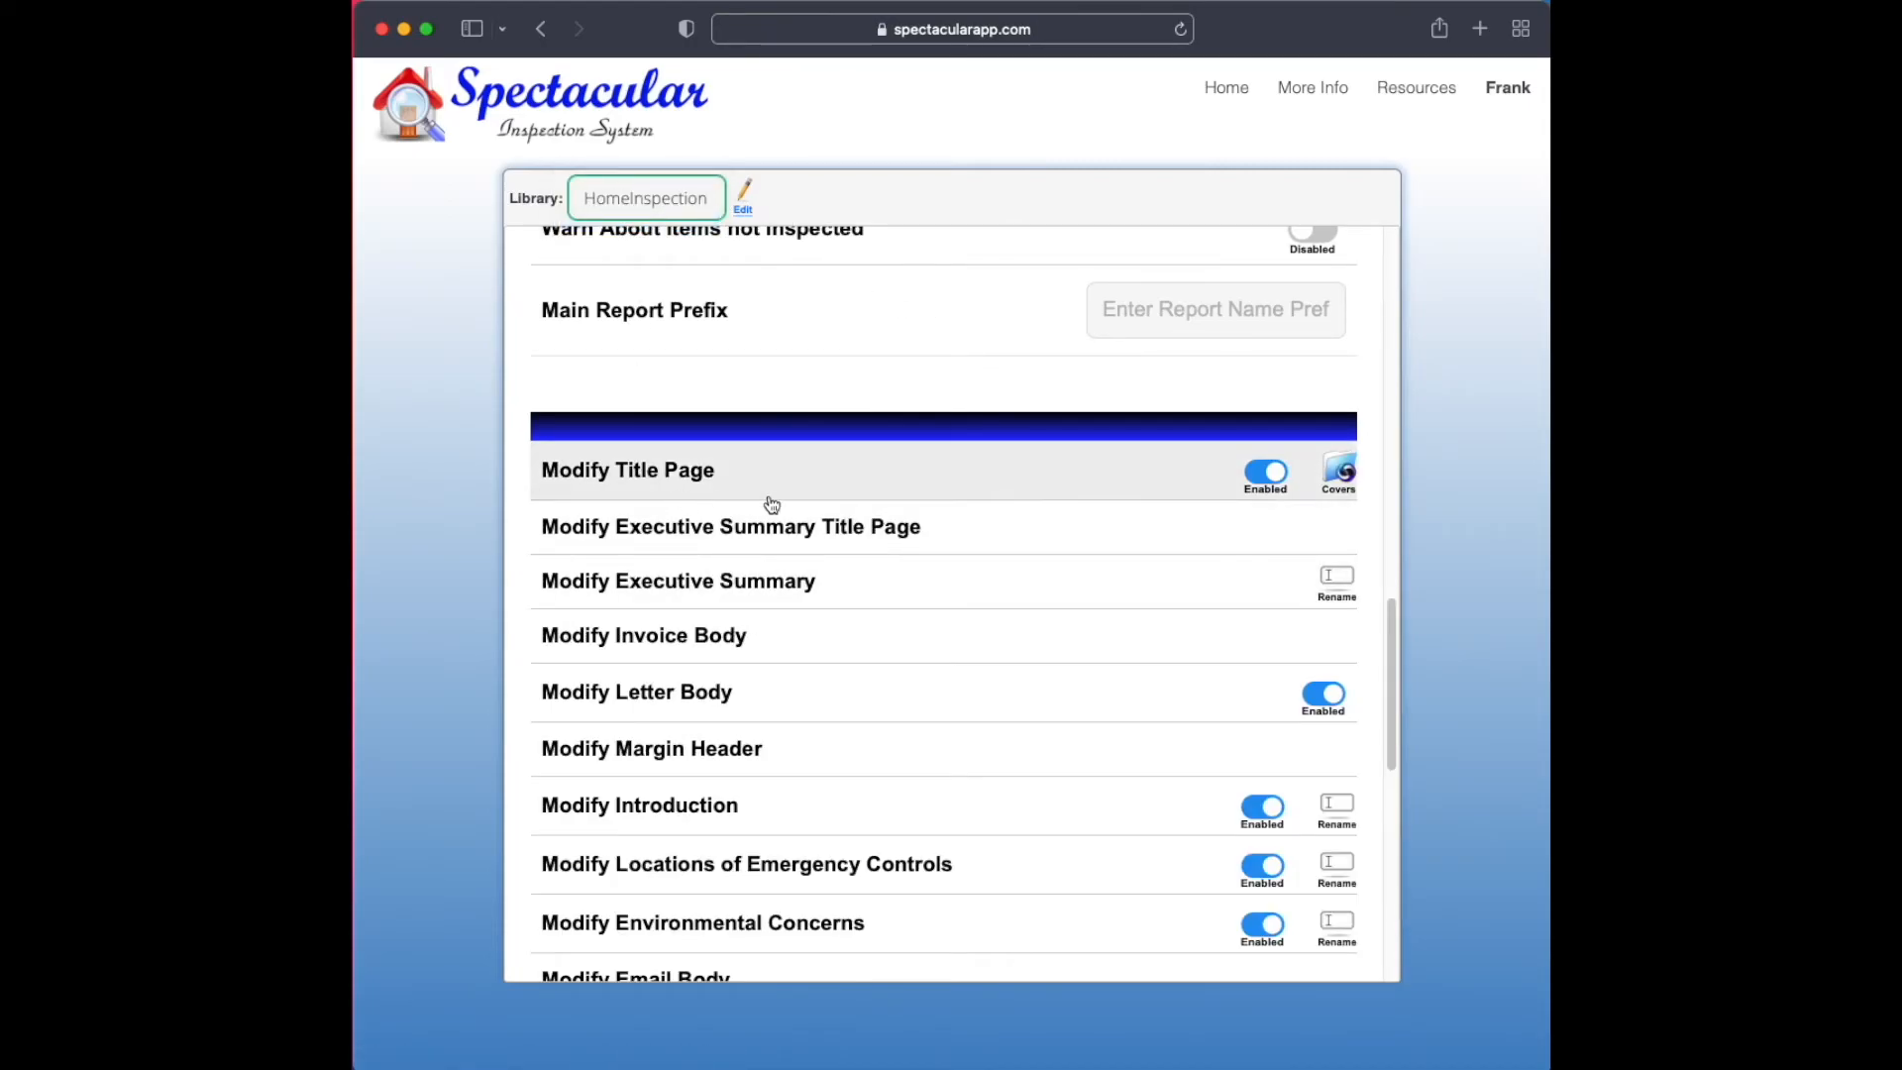
left_click(683, 212)
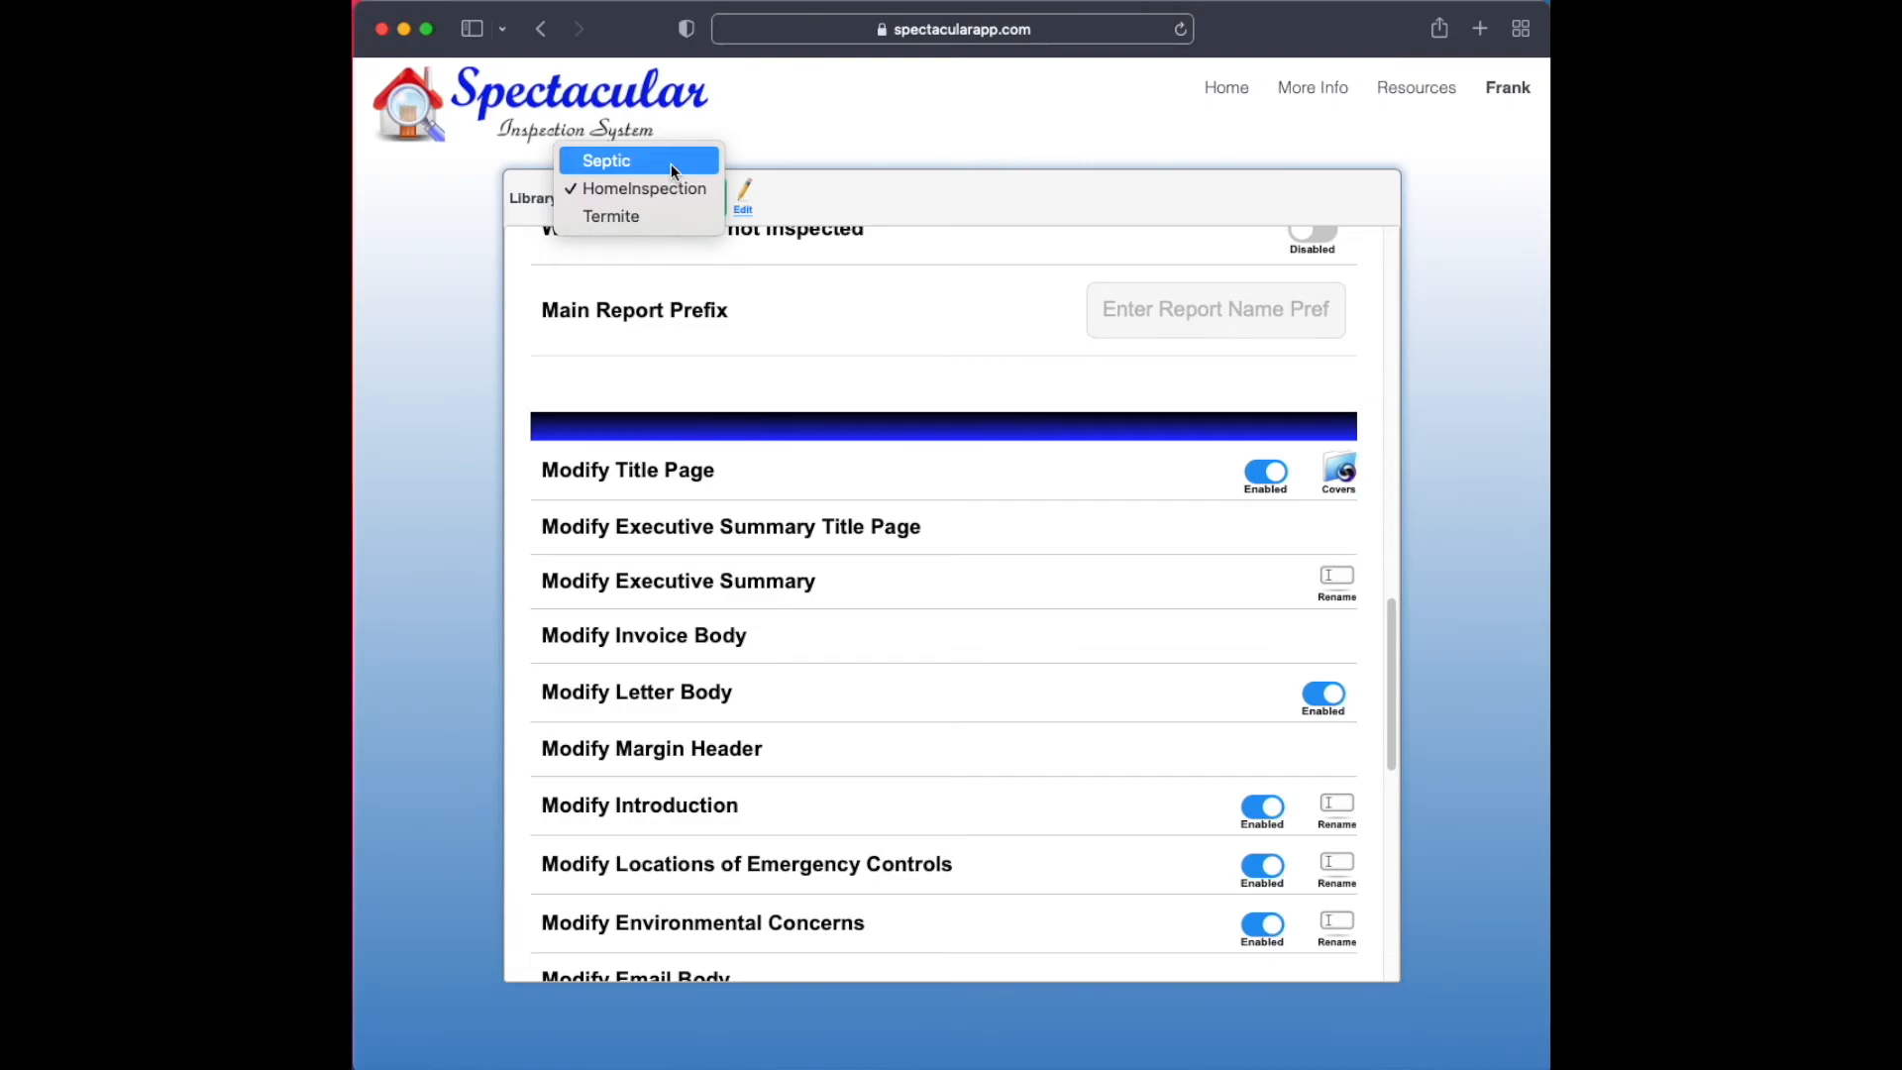
left_click(670, 167)
left_click_drag(1391, 757, 1358, 366)
Enter "A description about the tanks." as the text of the Septic library's Tanks section
left_click(582, 263)
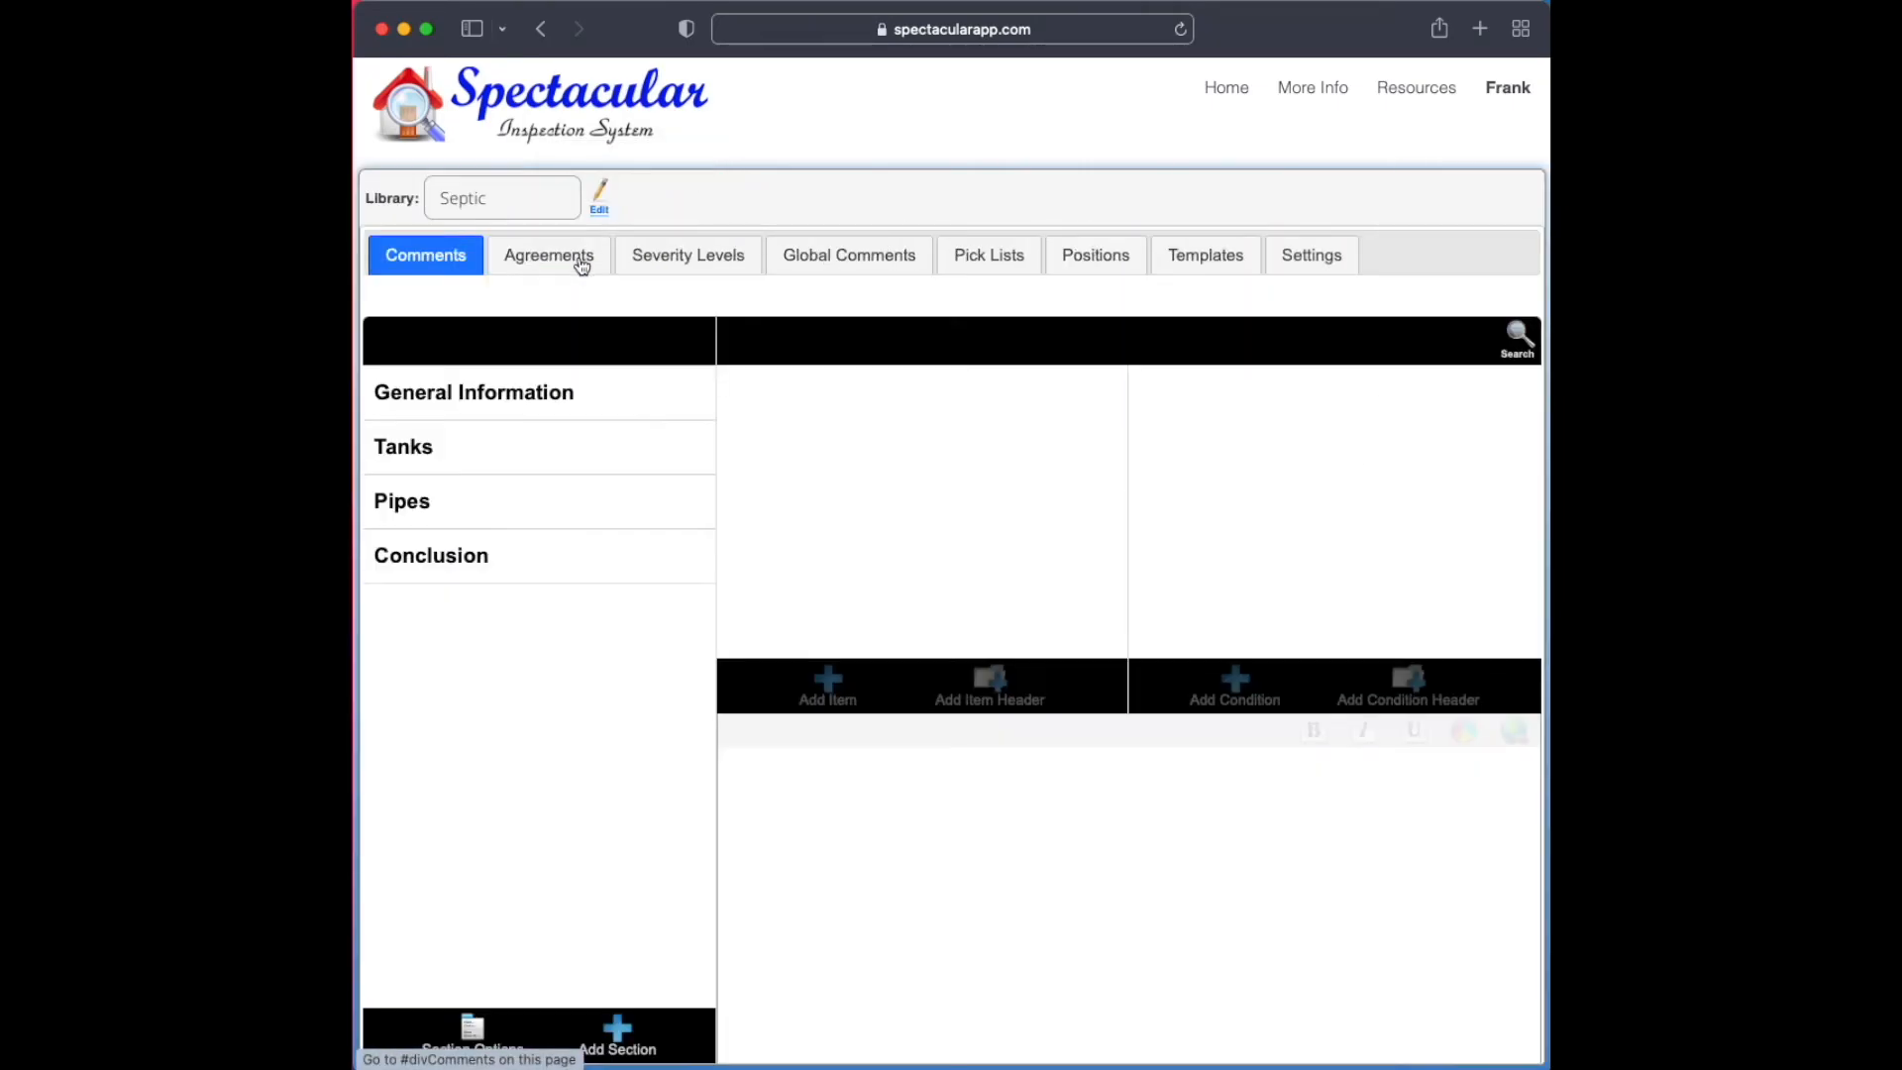
left_click(510, 450)
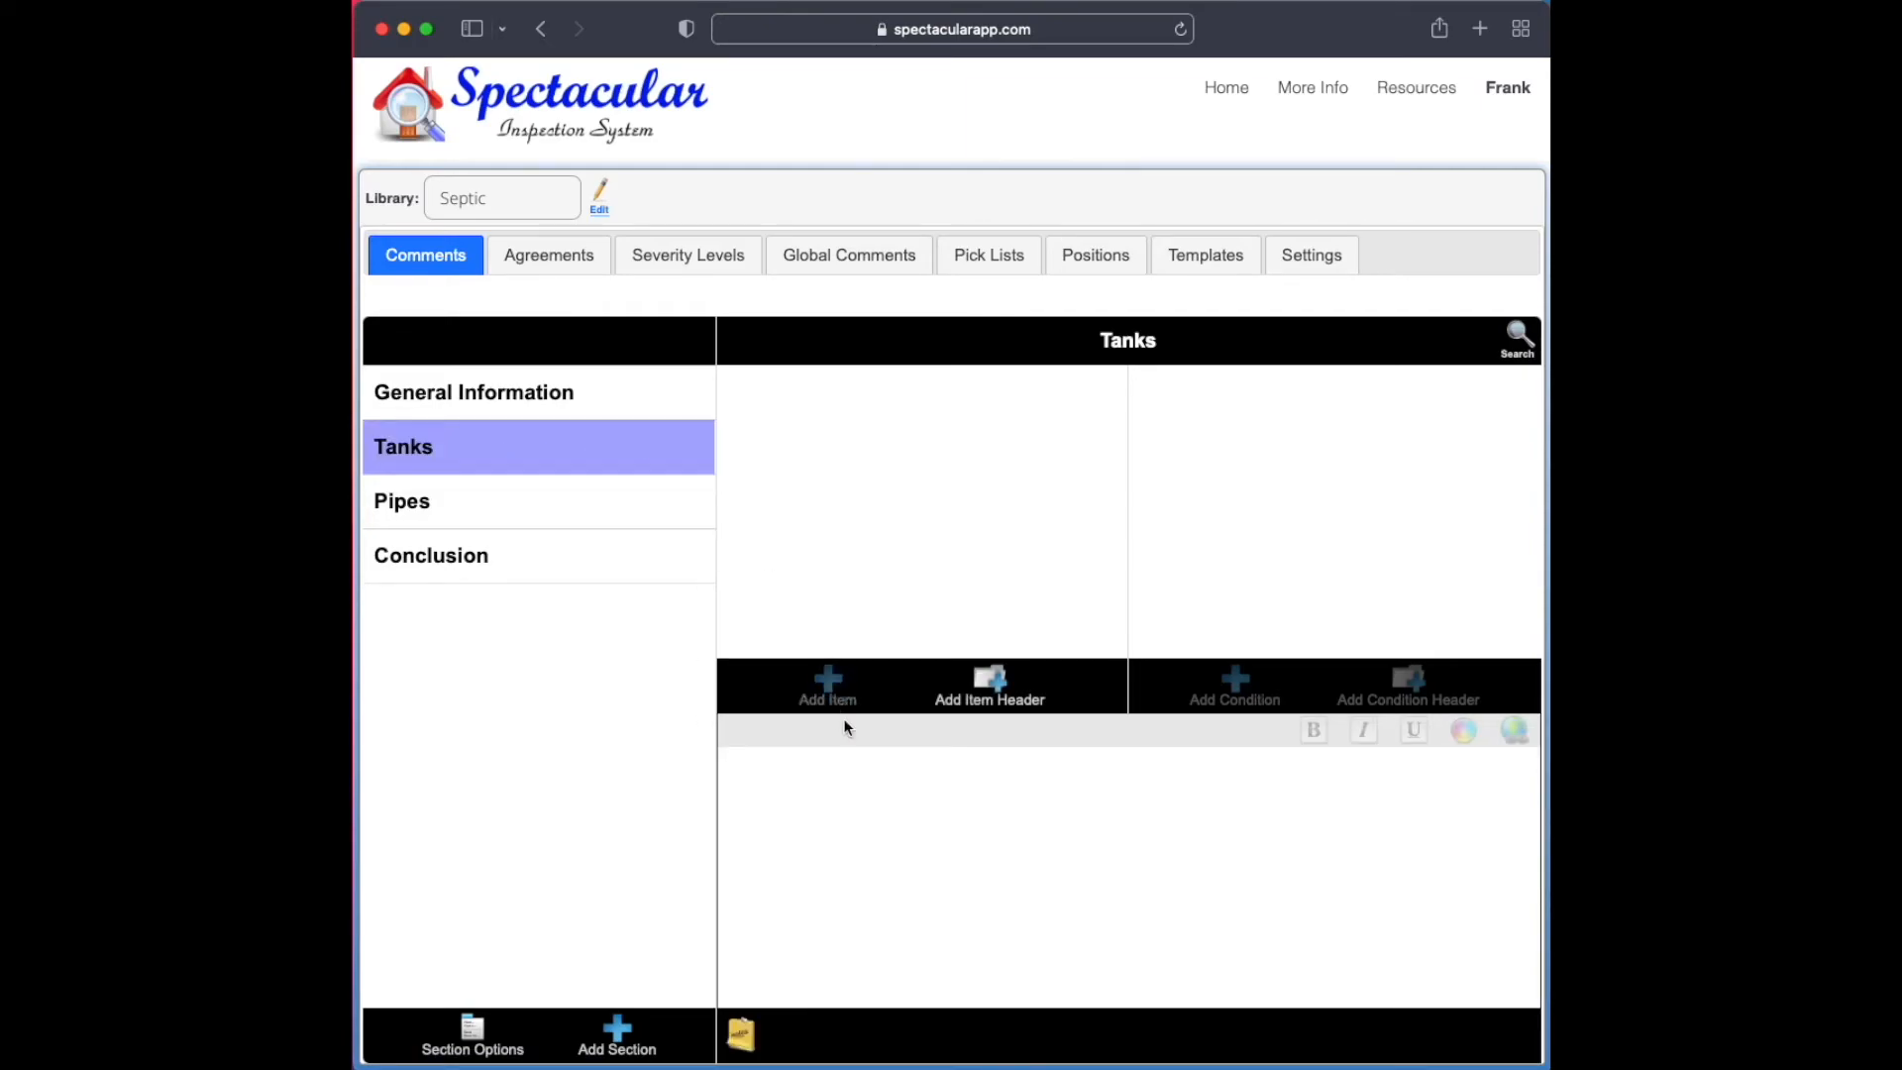
left_click(880, 793)
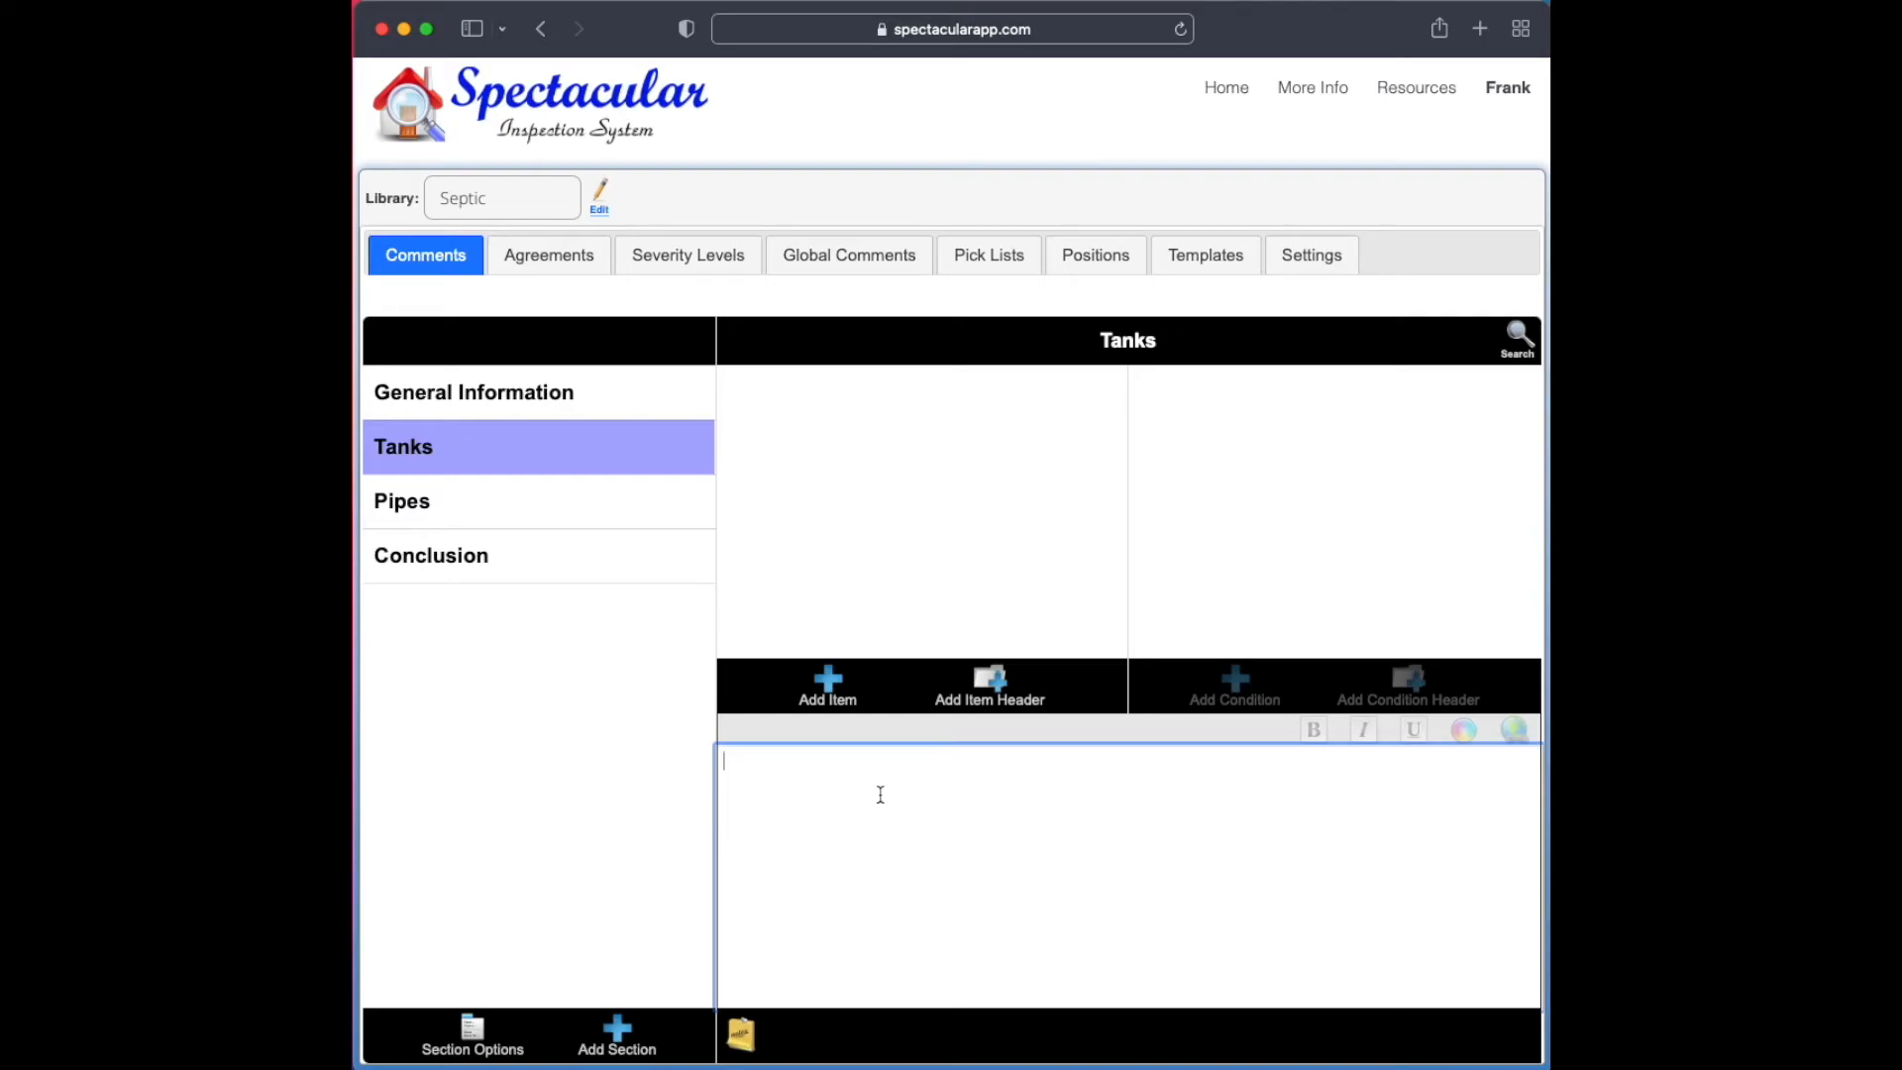
type("A description about the tanks.")
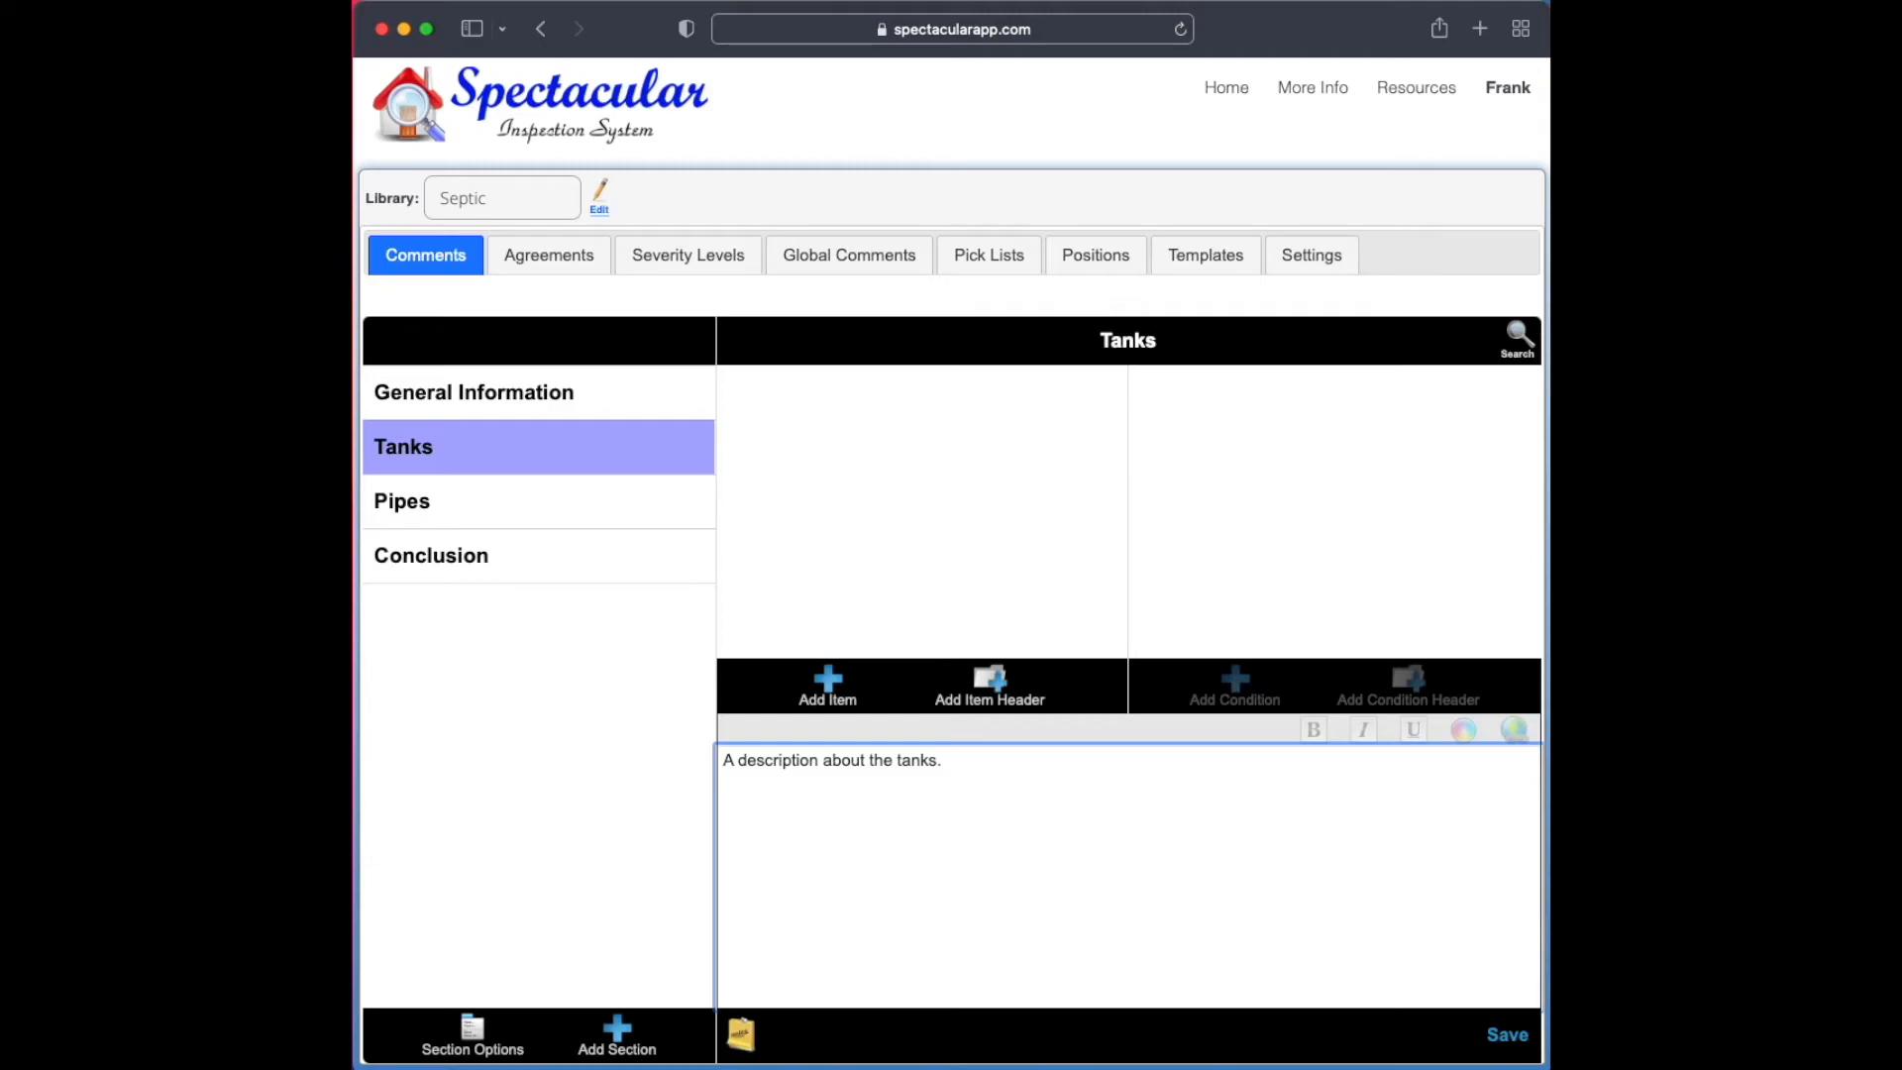
Enter "A description about the pipes." as the text of the Pipes section
left_click(502, 519)
left_click(858, 819)
type("A desc")
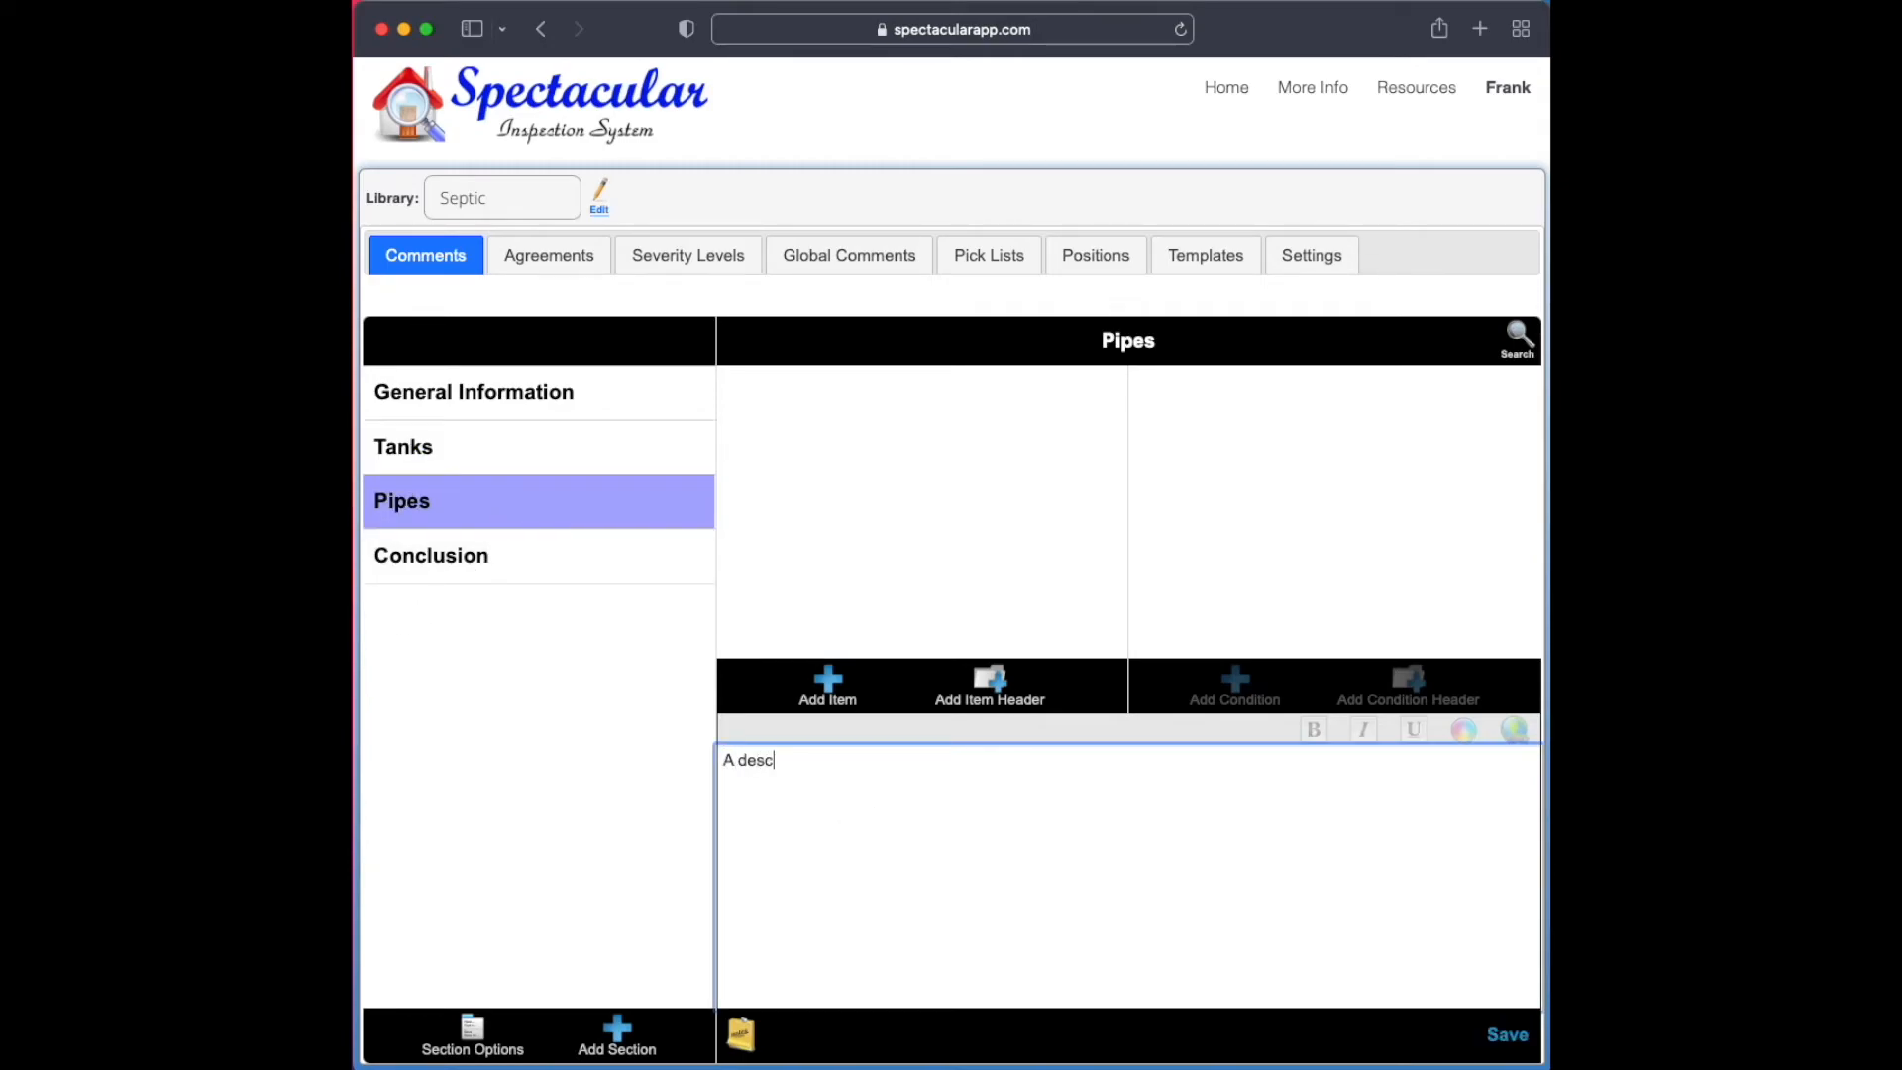
type("ription about the pipes.")
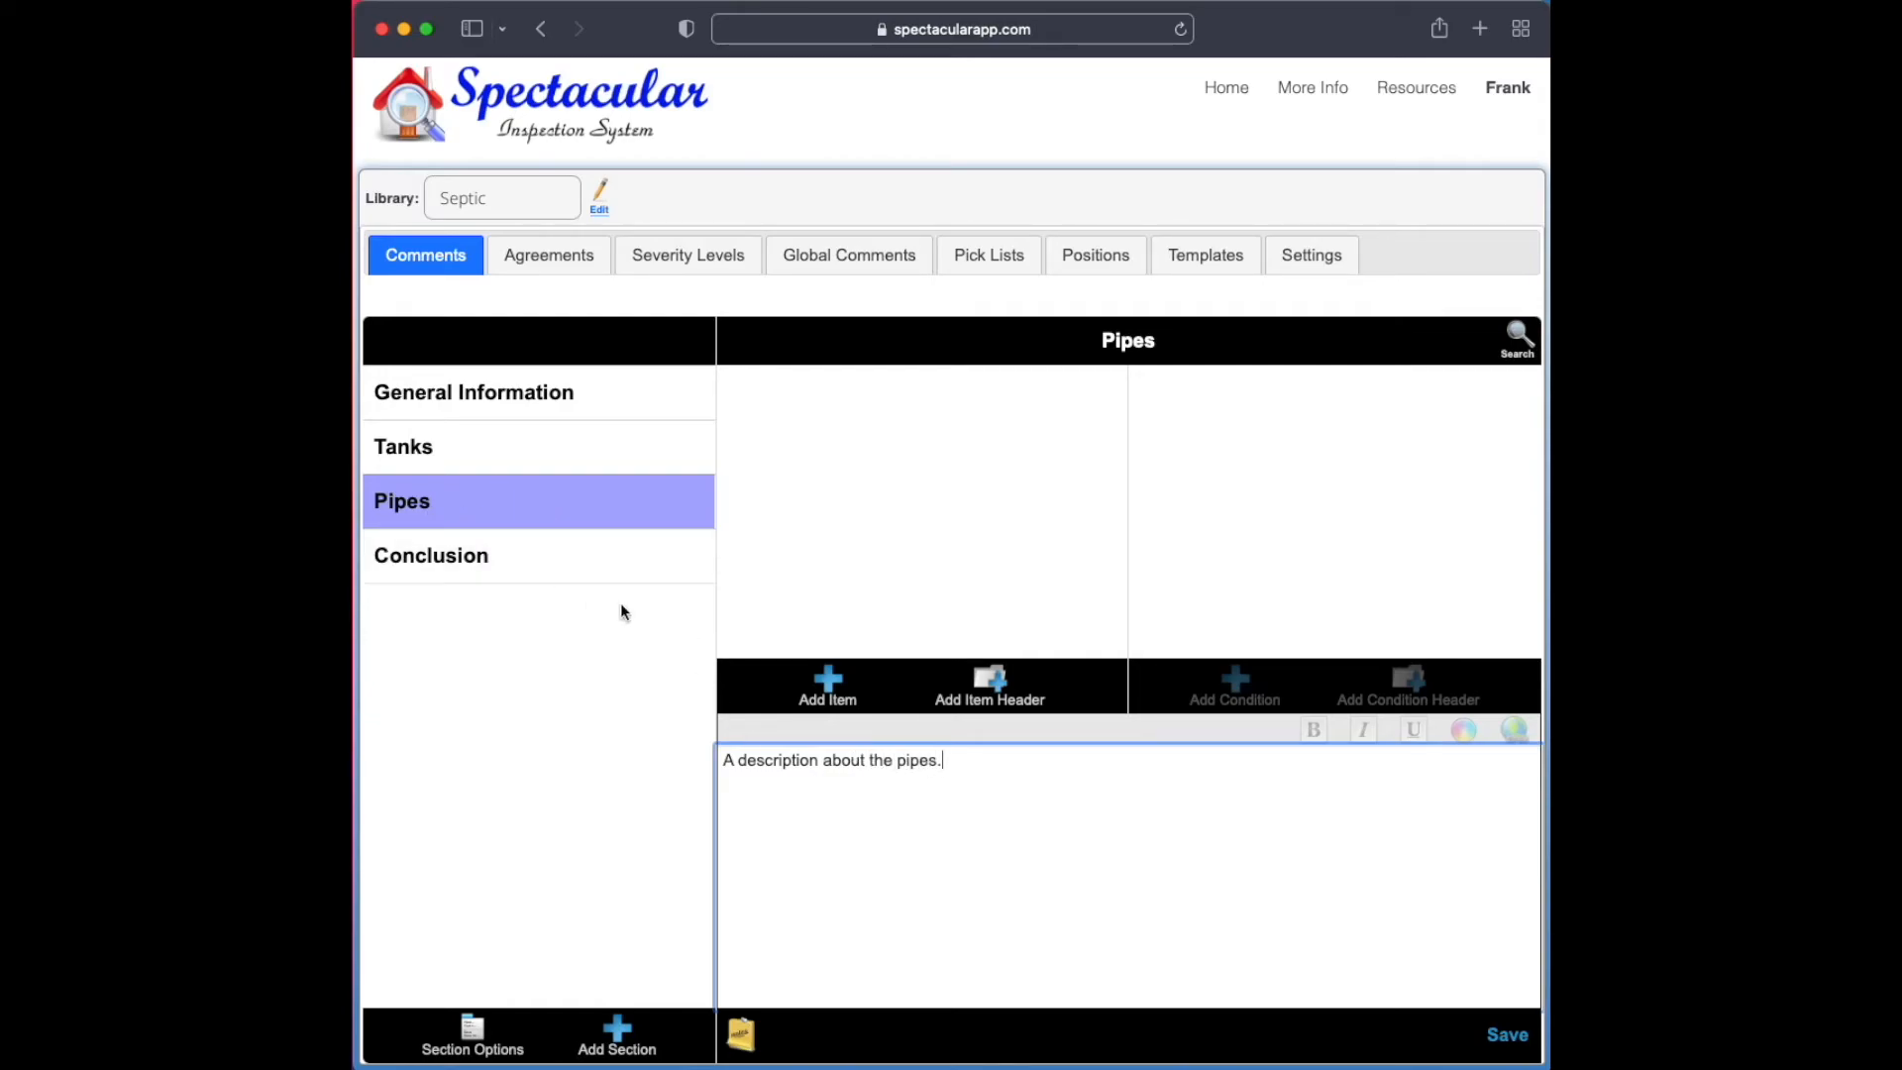
Add an item named Material to the Pipes section
left_click(812, 699)
type("Mat")
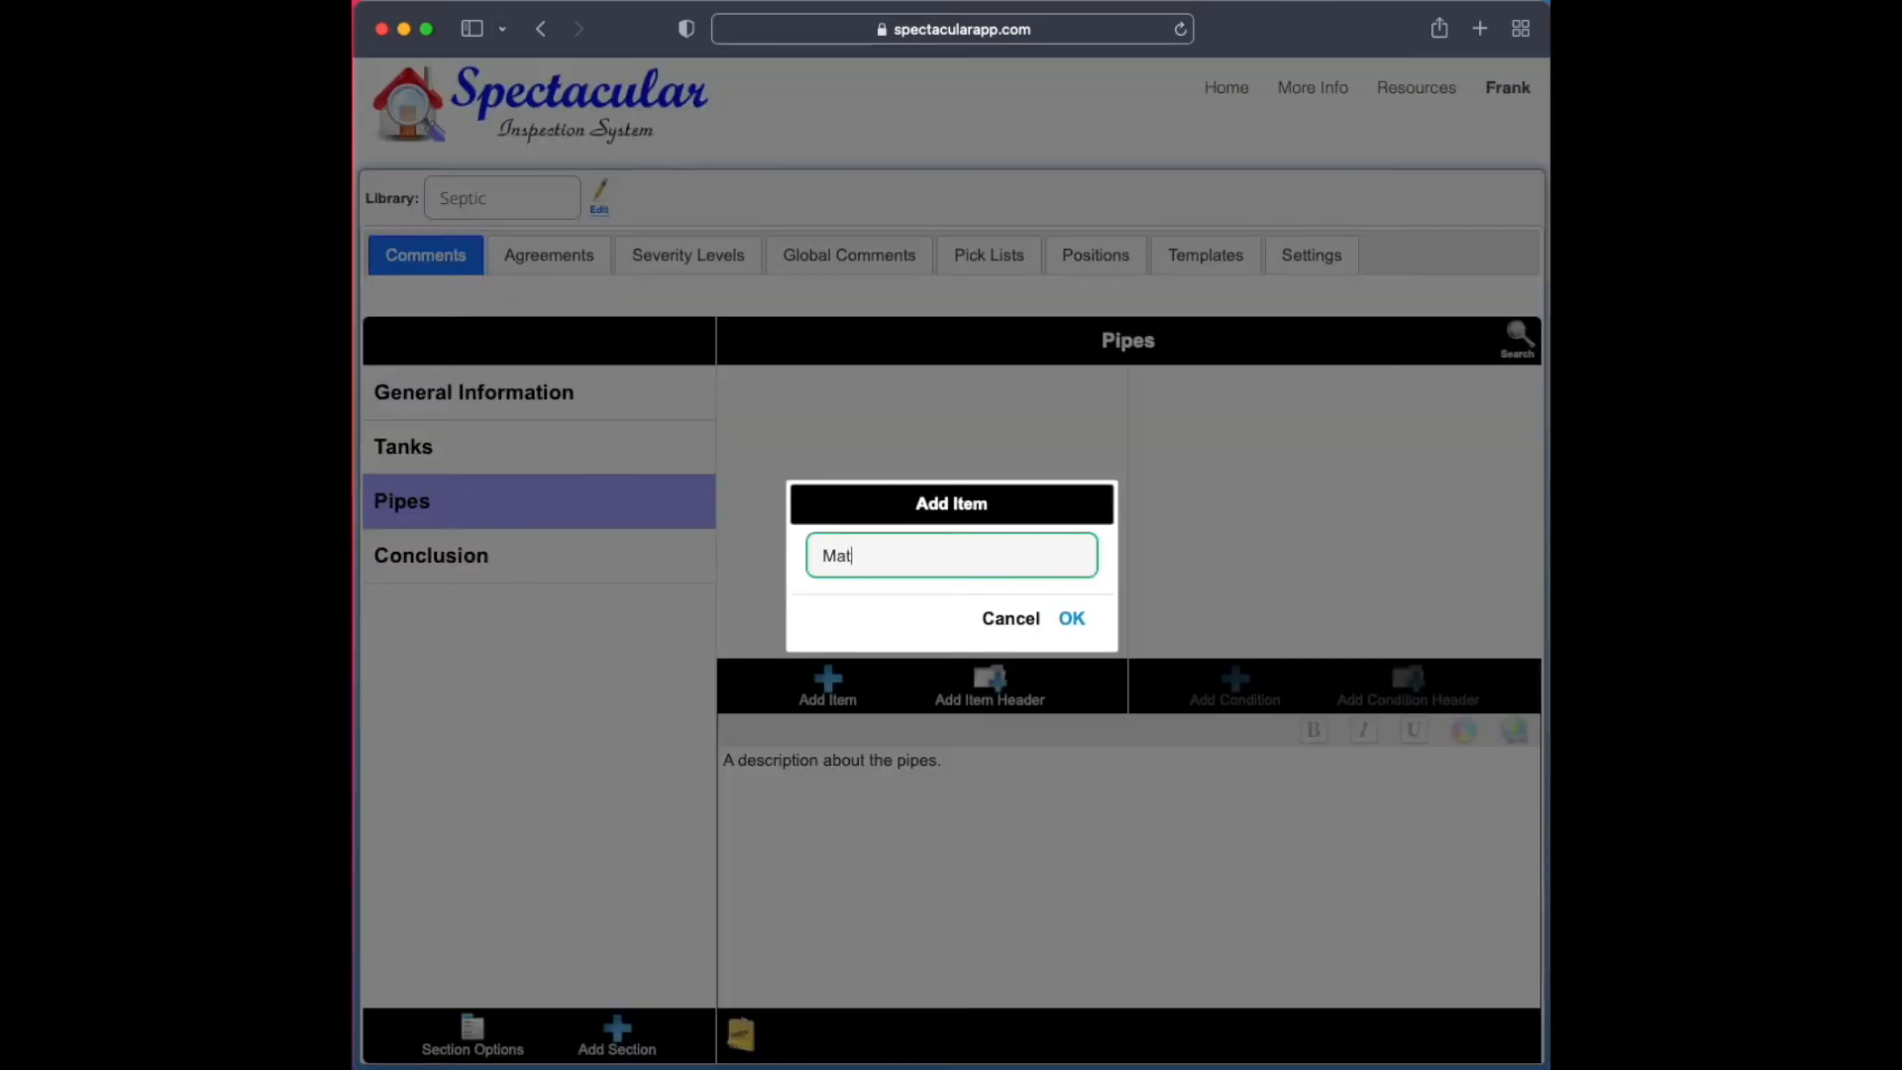
type("erial")
key("Return")
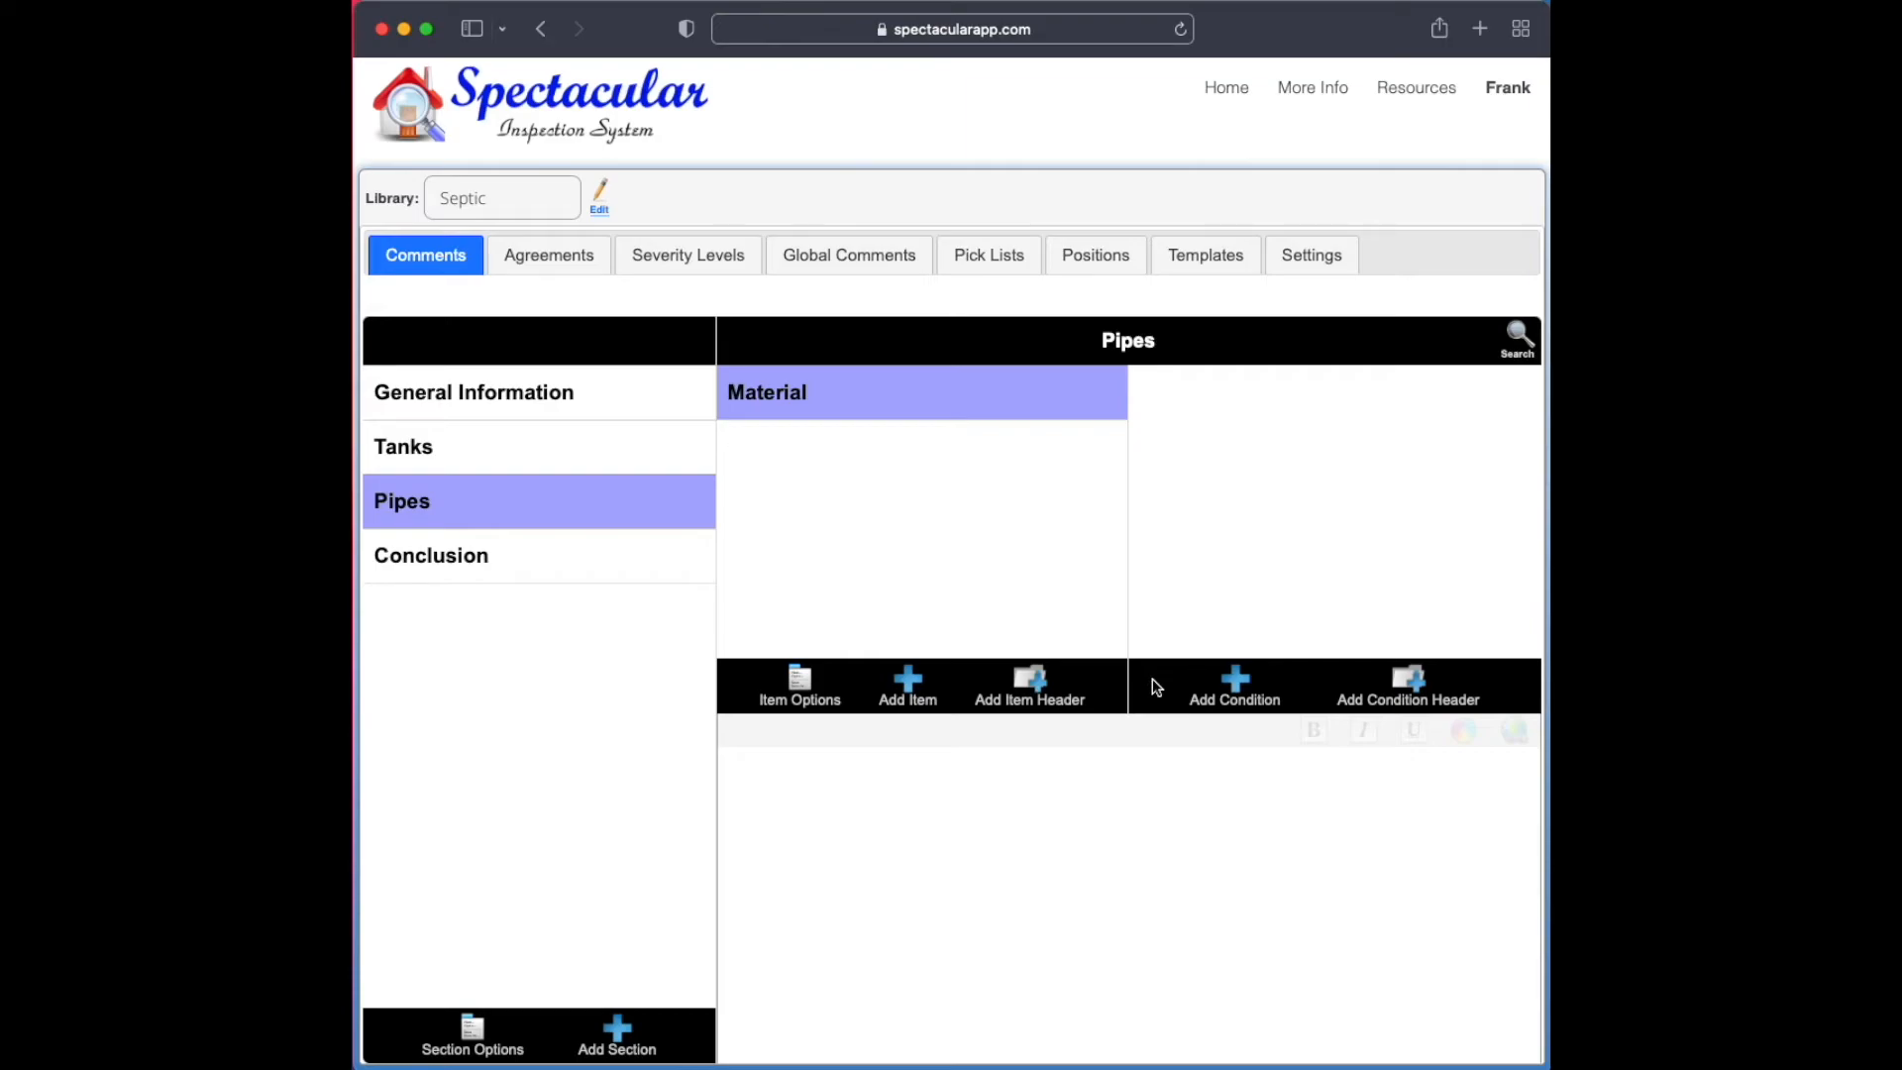
Create a new pick list named PipeMaterials in the Septic library
left_click(1237, 700)
left_click(1012, 263)
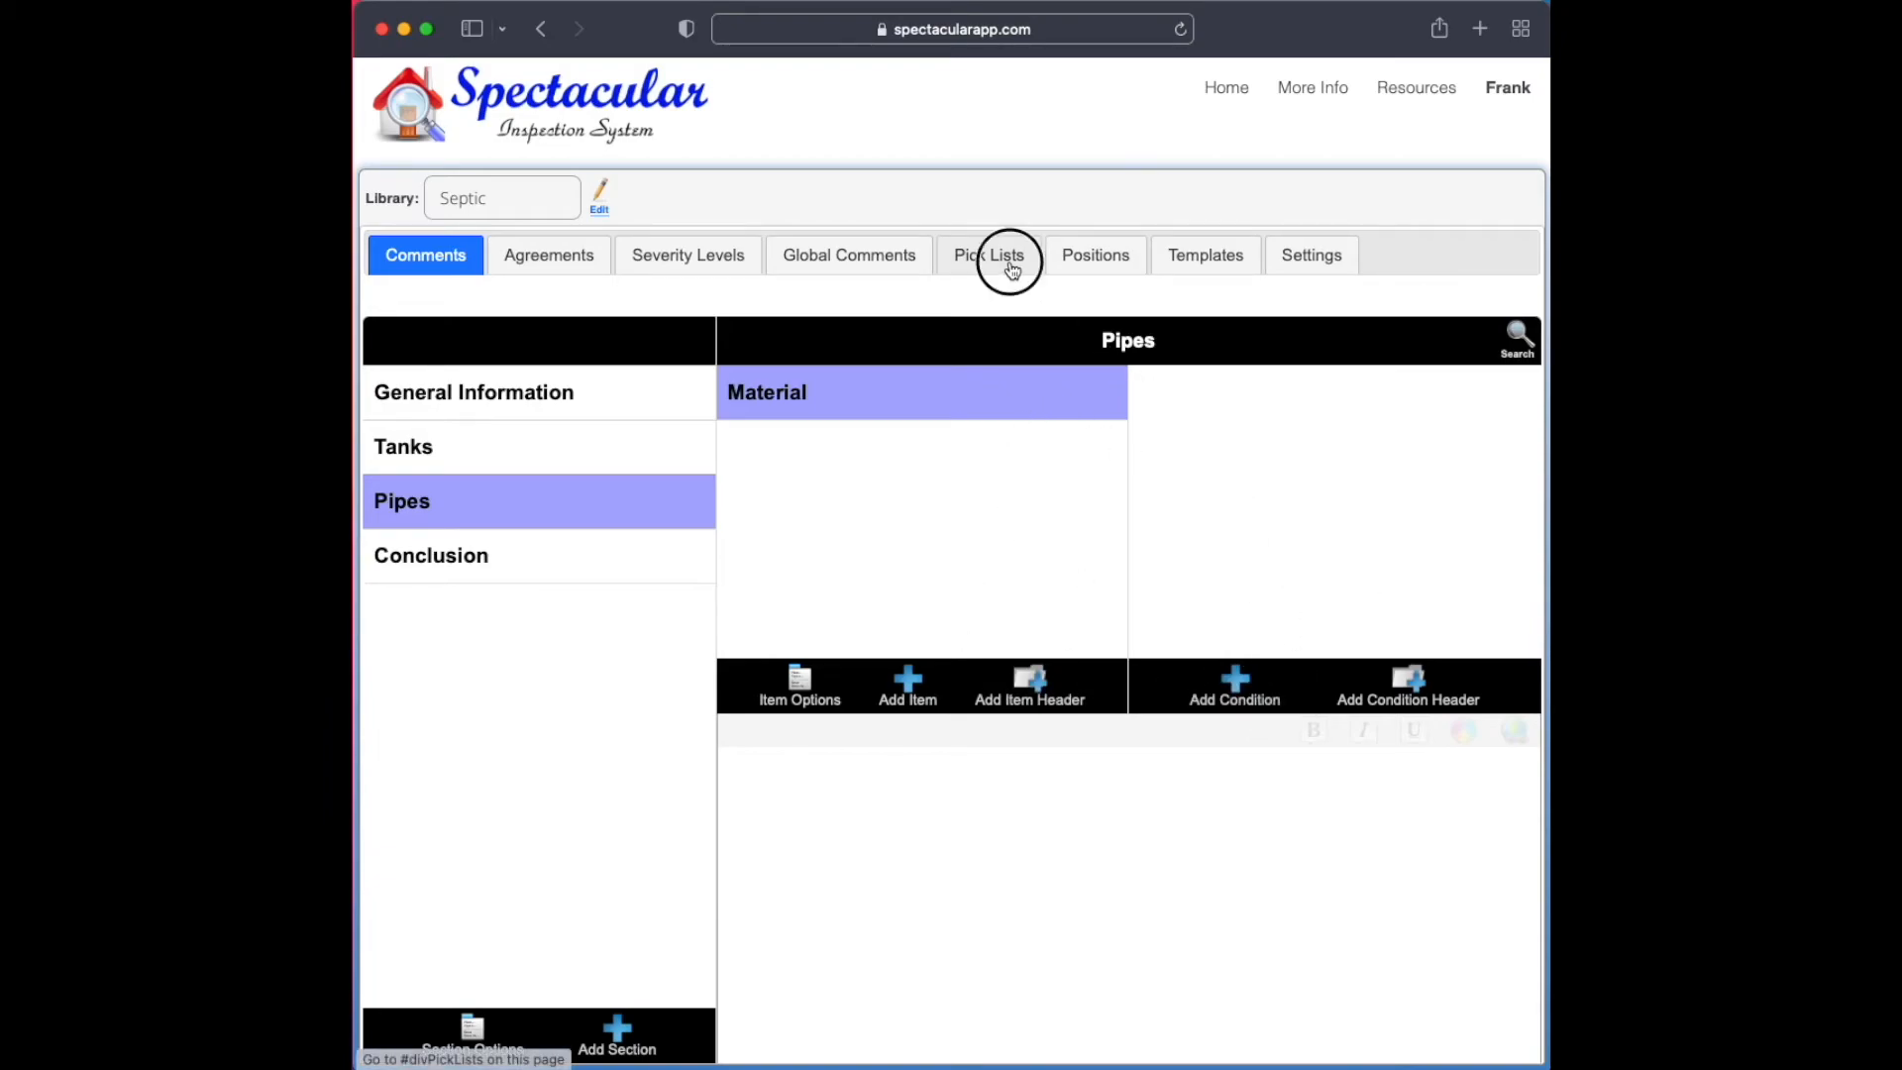
left_click(1264, 373)
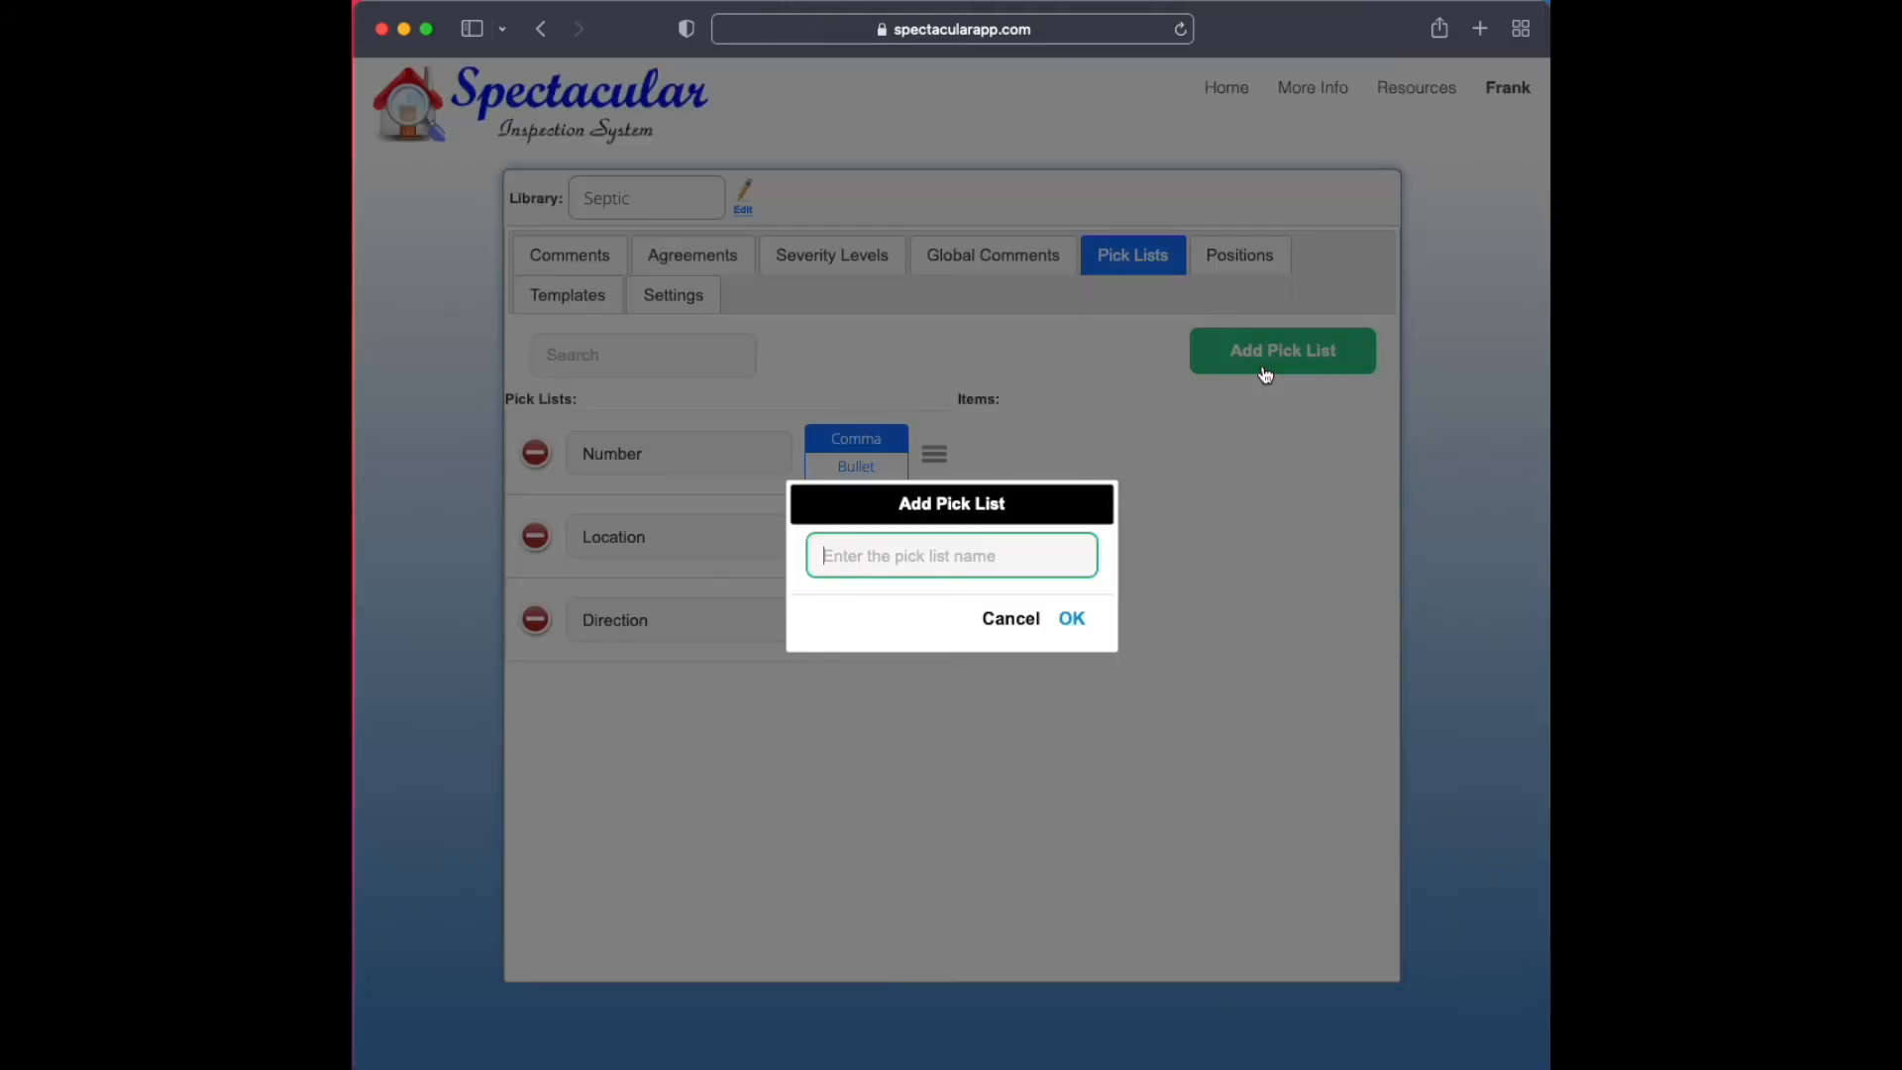
type("PipeMateriala")
key("Return")
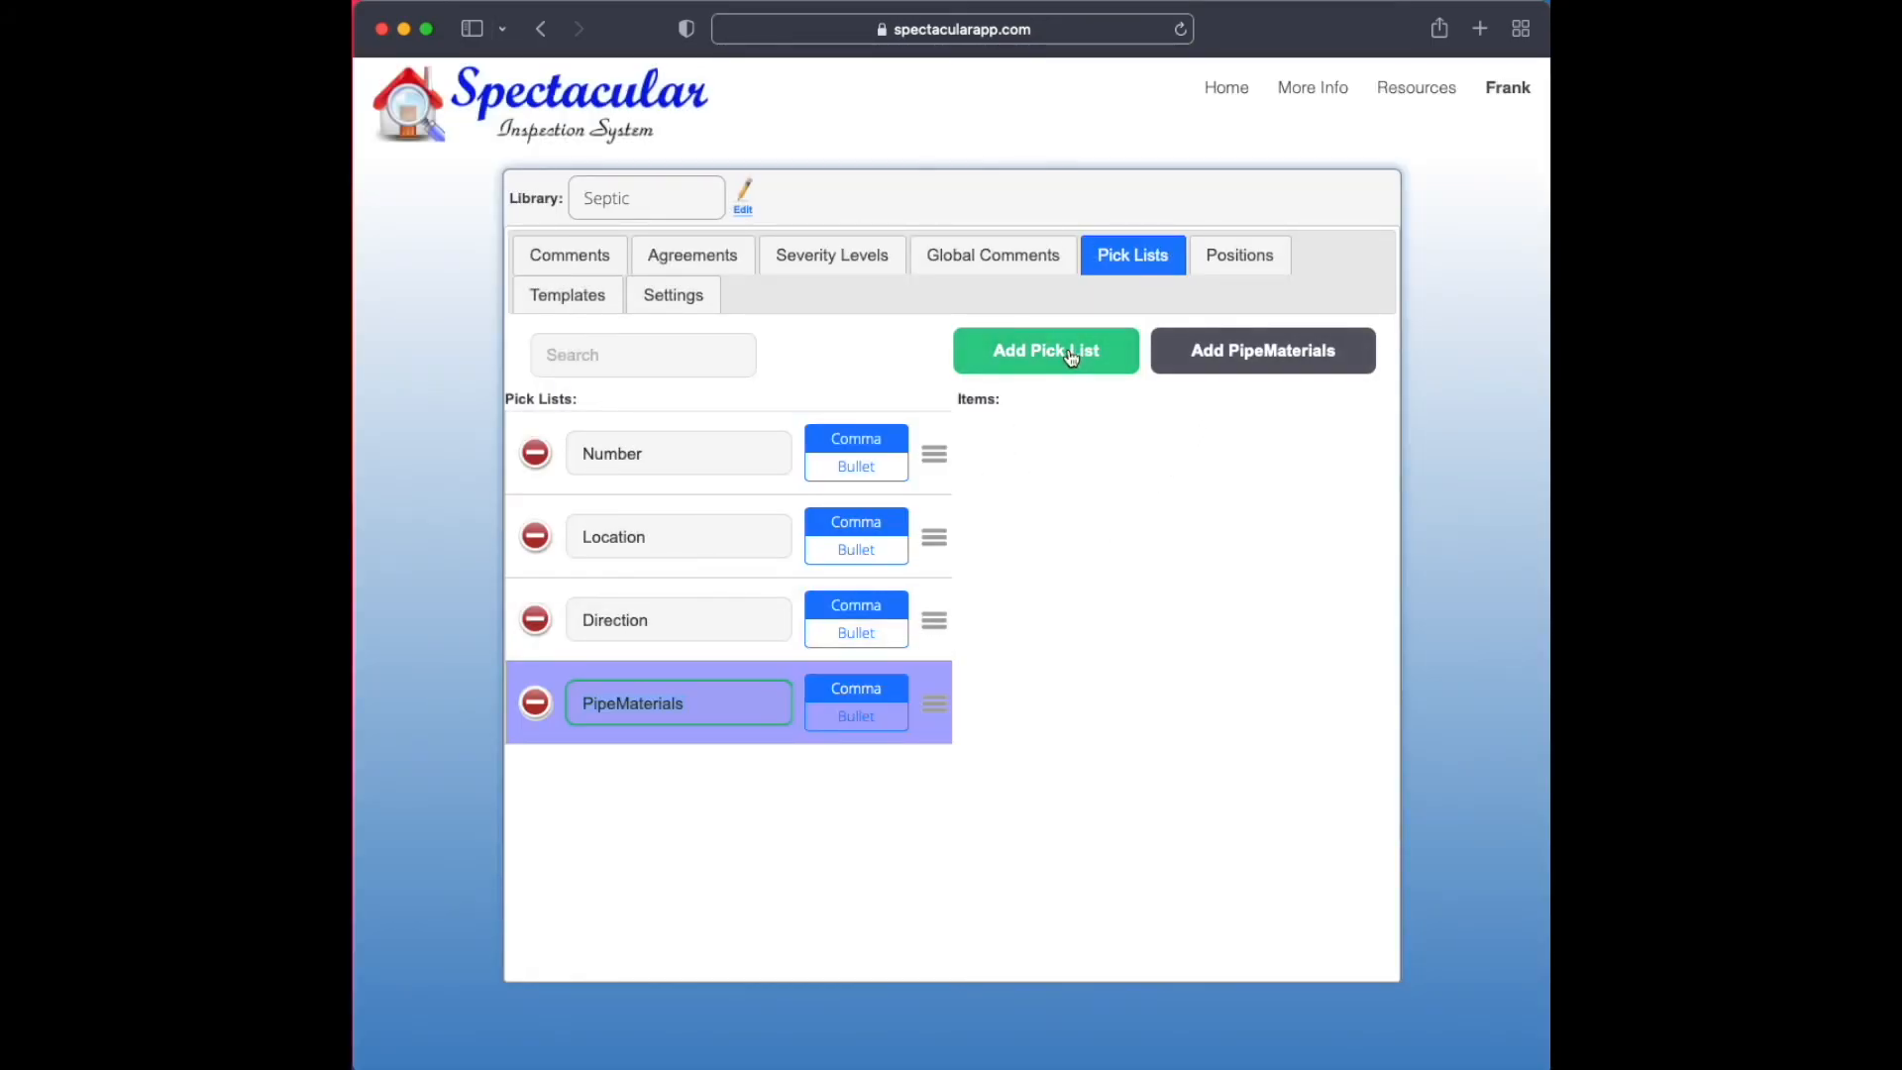
Add the items Copper and Plastic to the PipeMaterials pick list and return to the library's comments
left_click(1231, 361)
type("Copper")
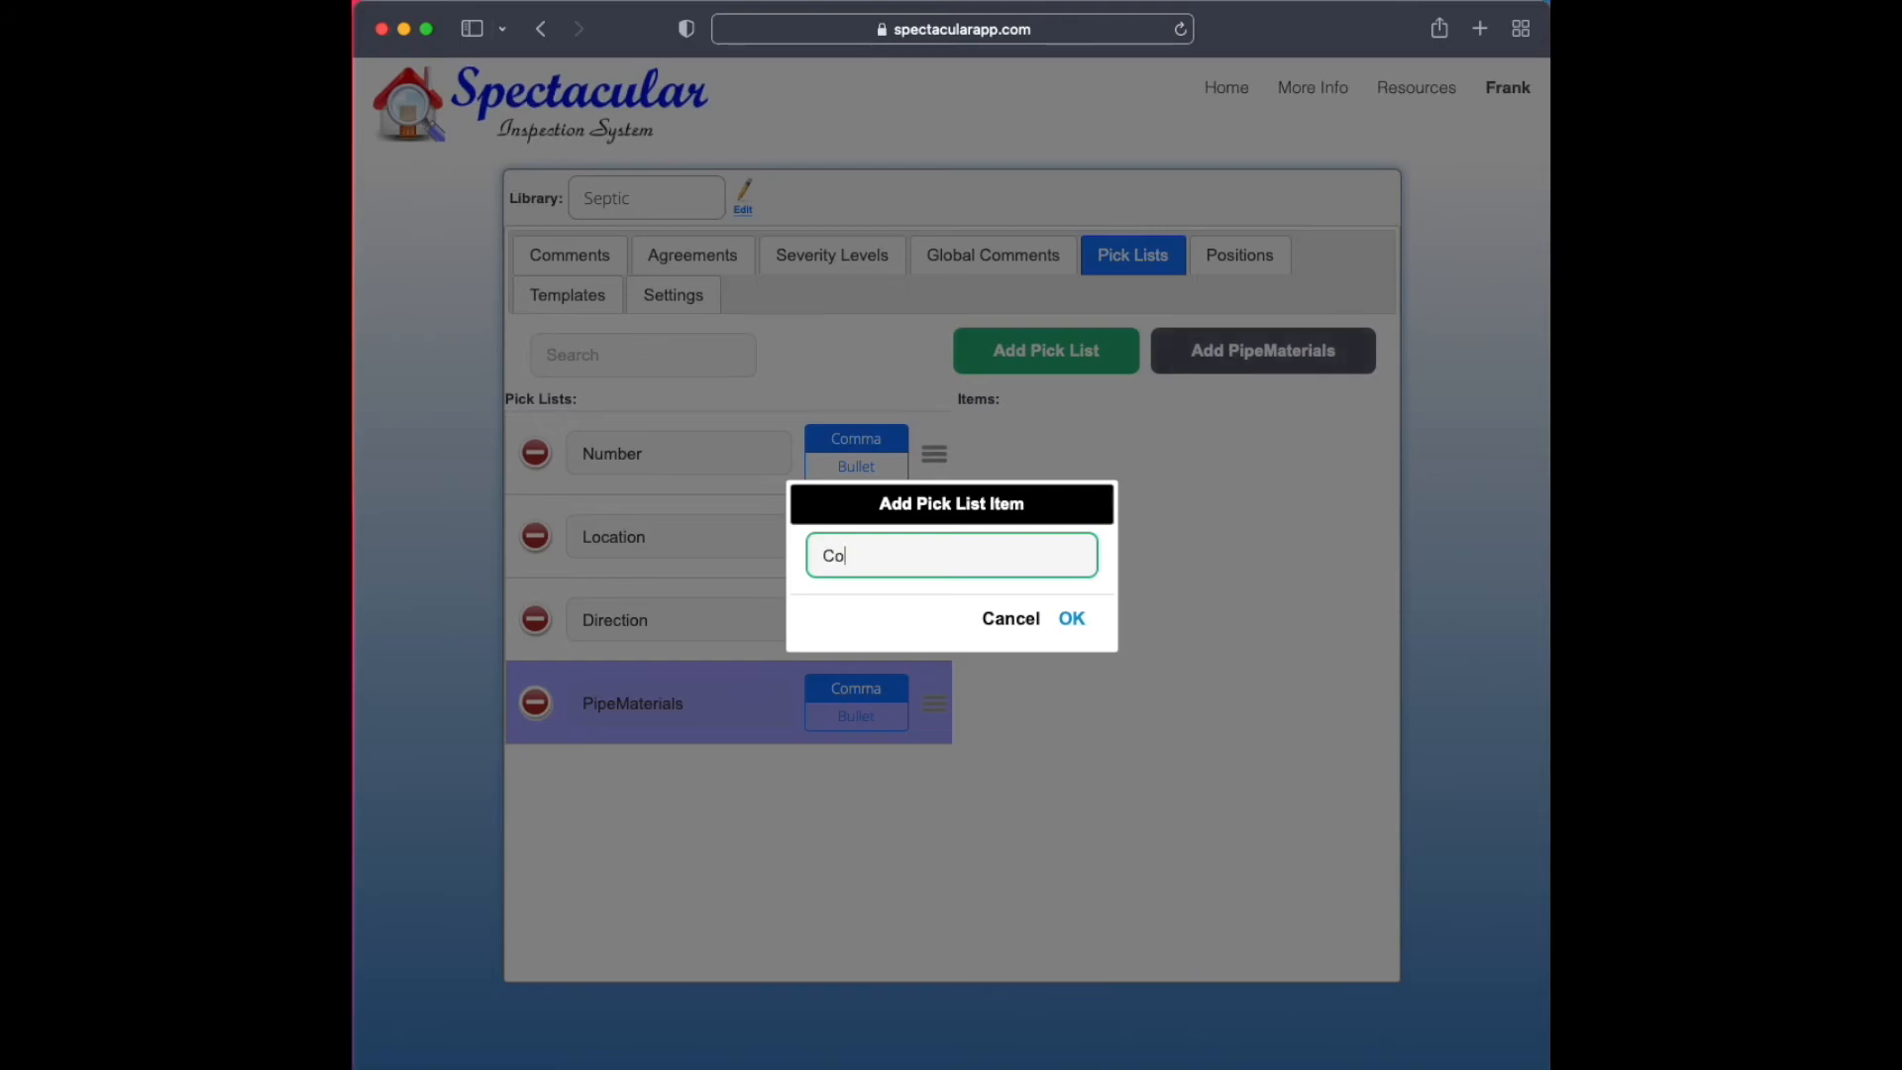
key("Return")
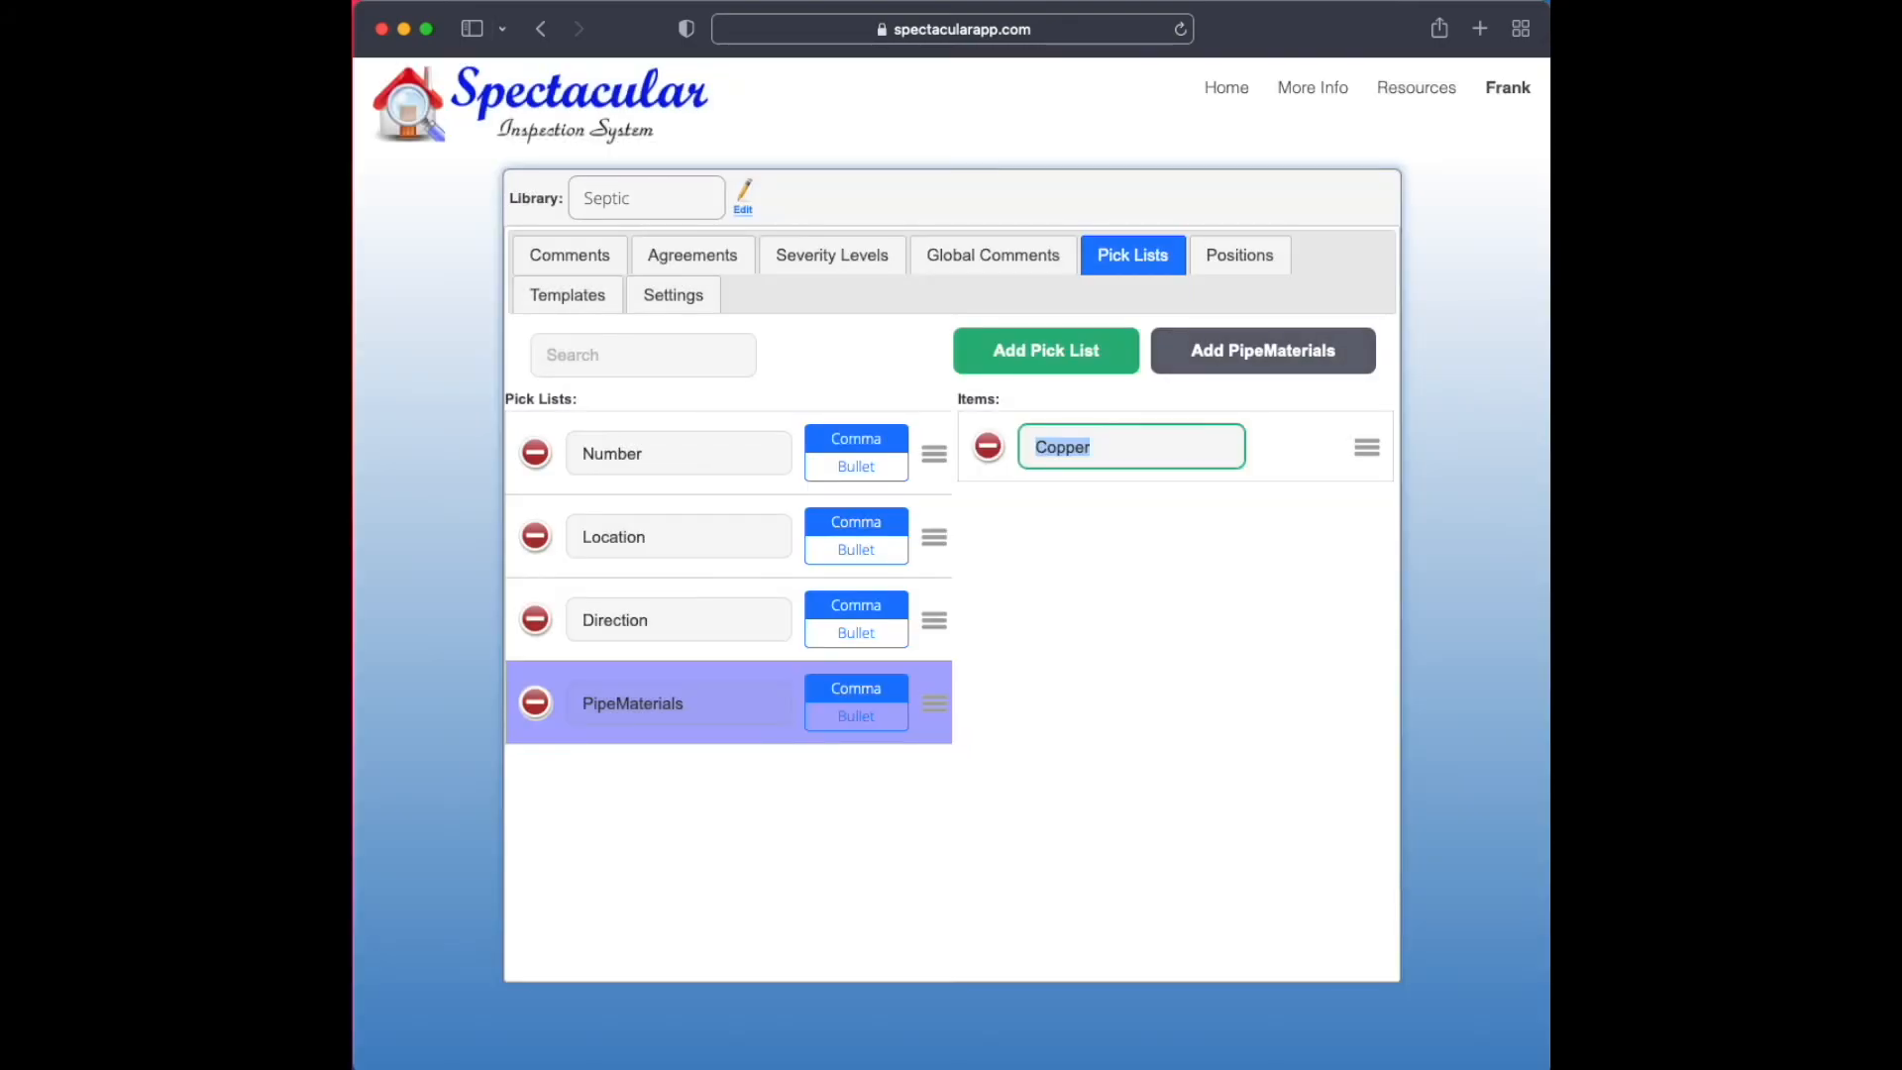
left_click(1320, 349)
type("Plastic")
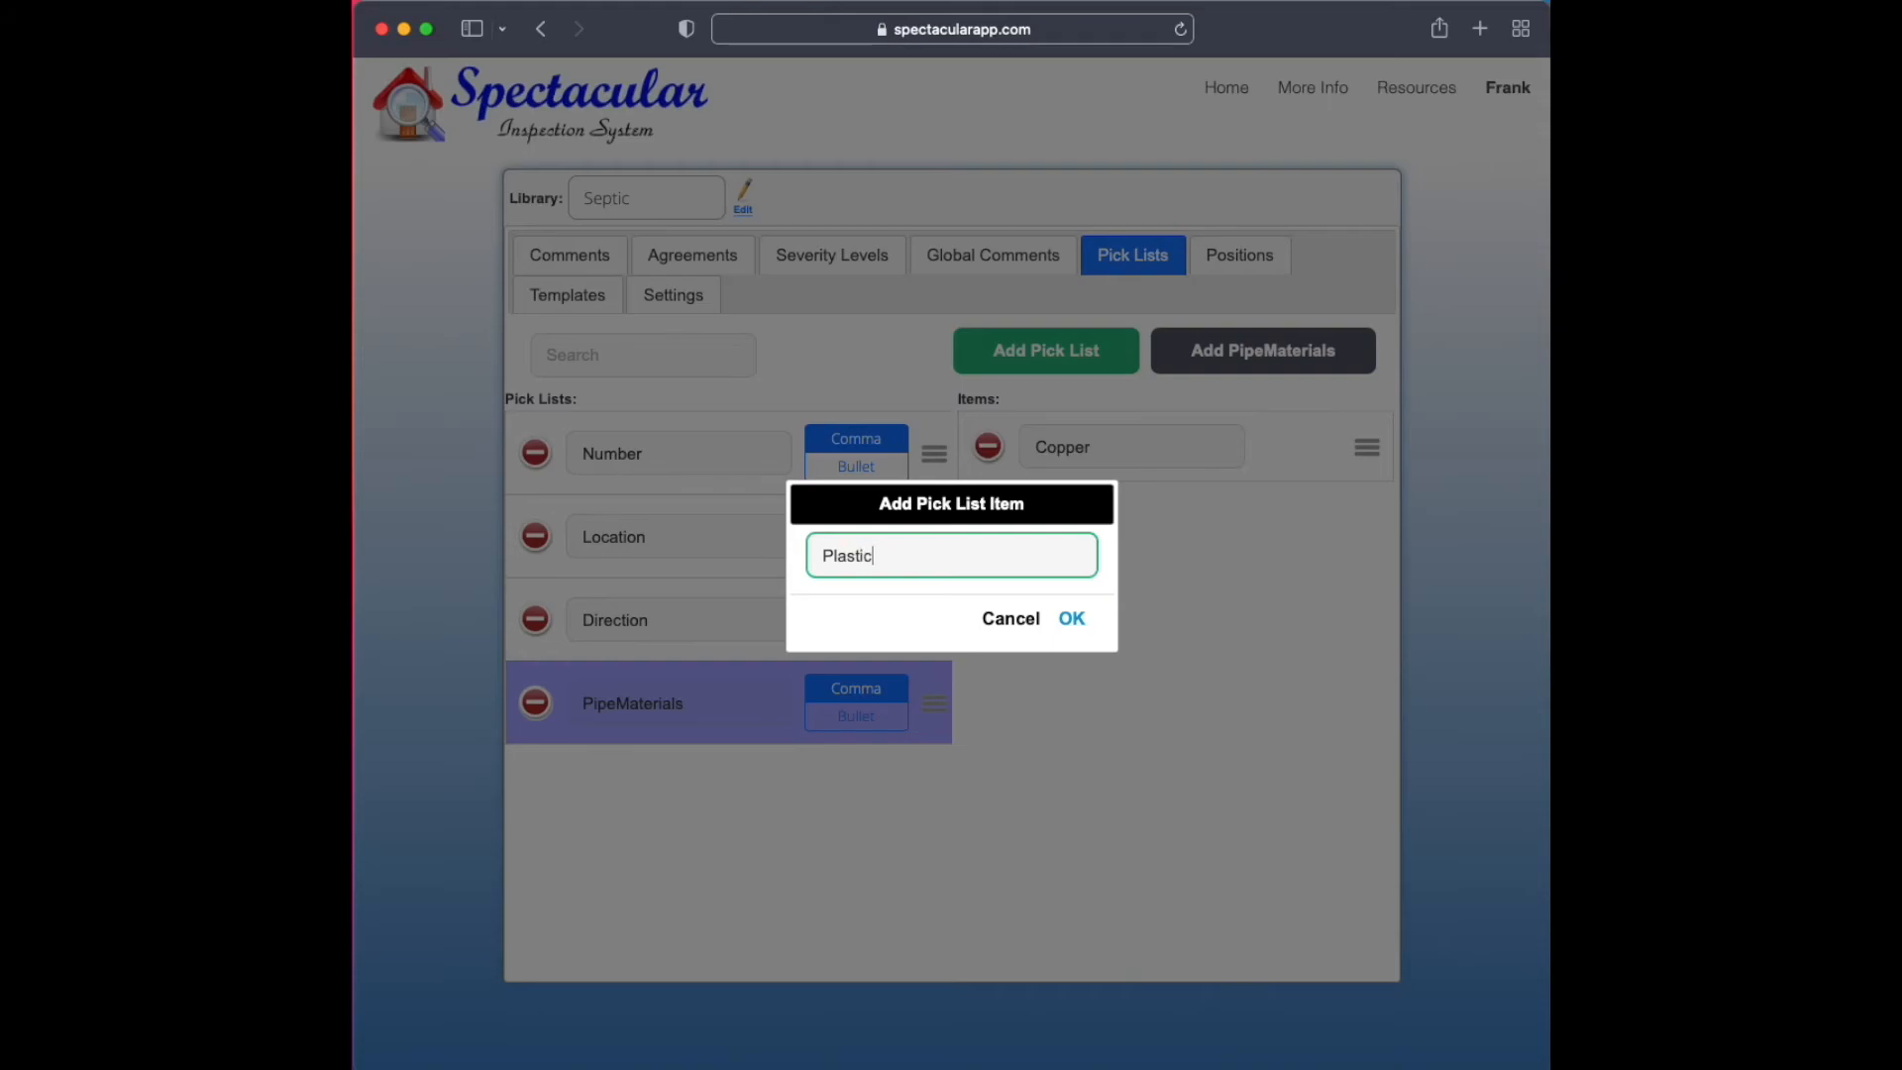
key("Return")
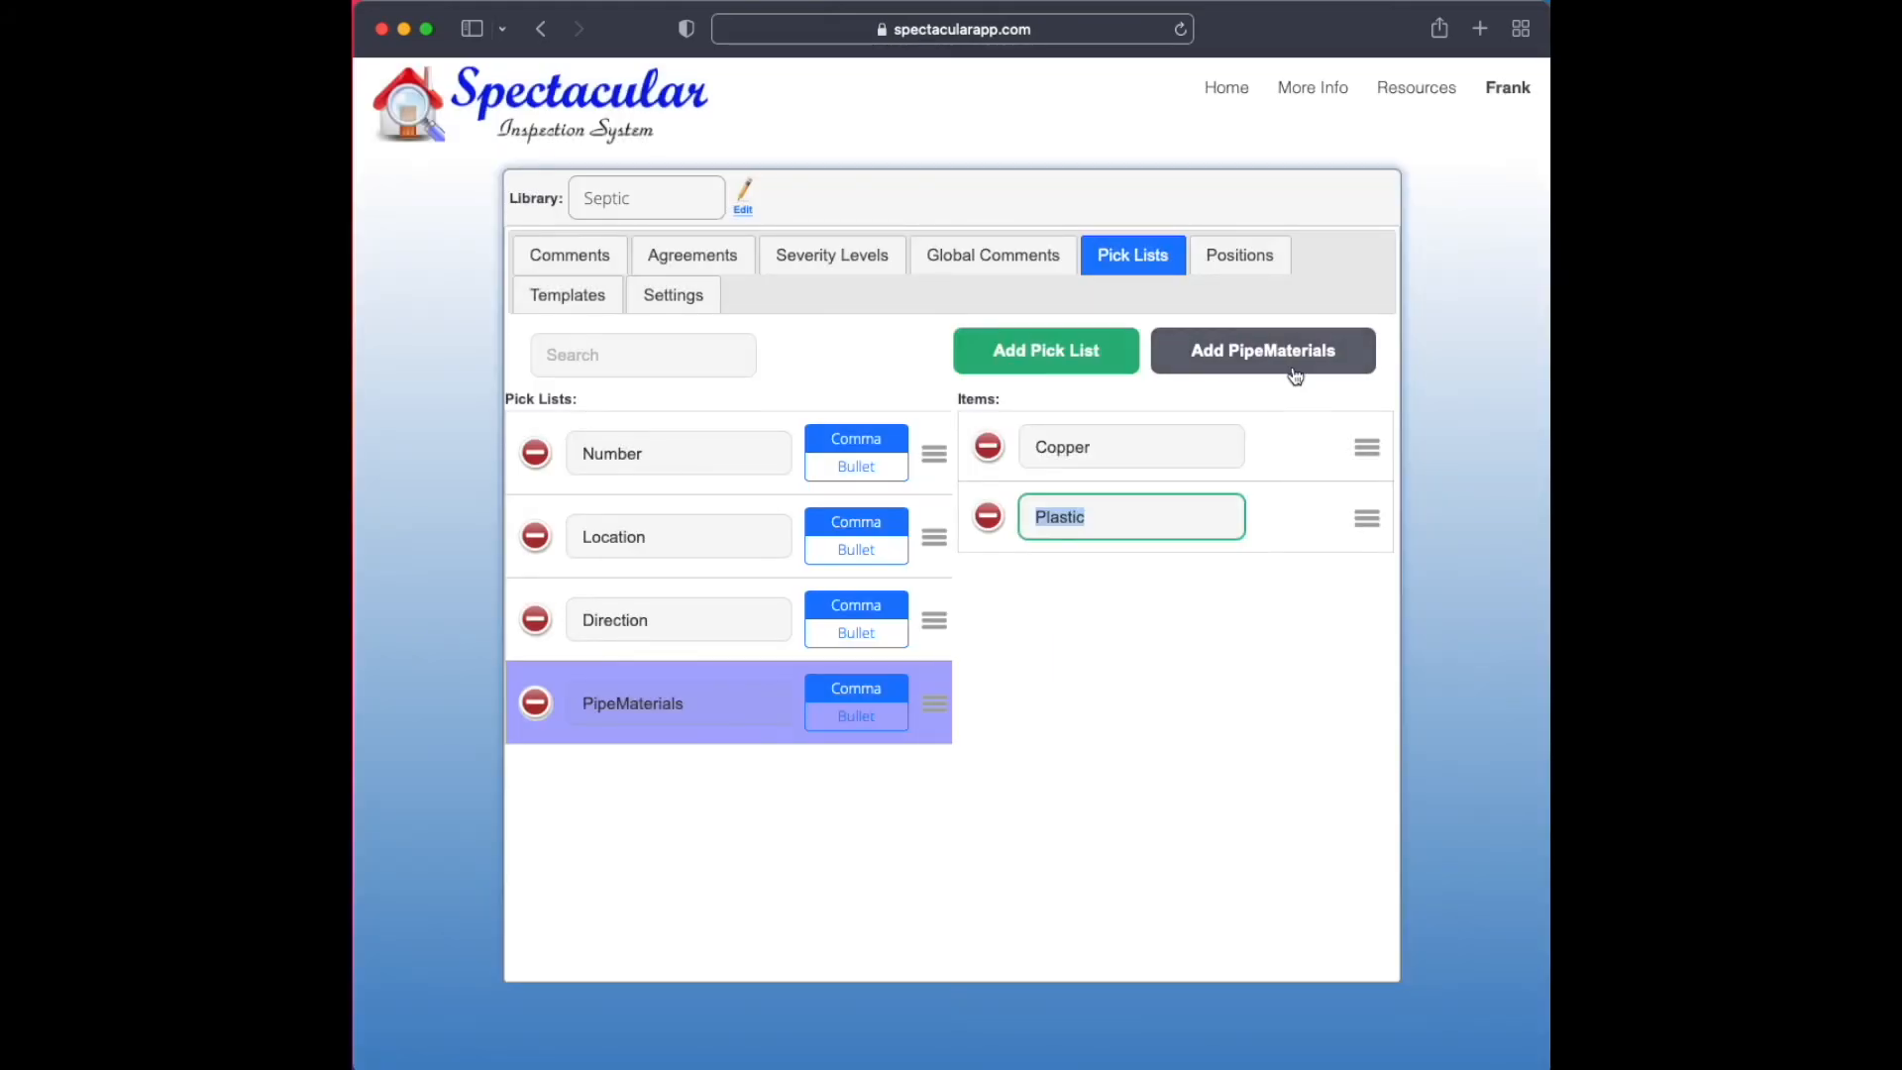
left_click(583, 256)
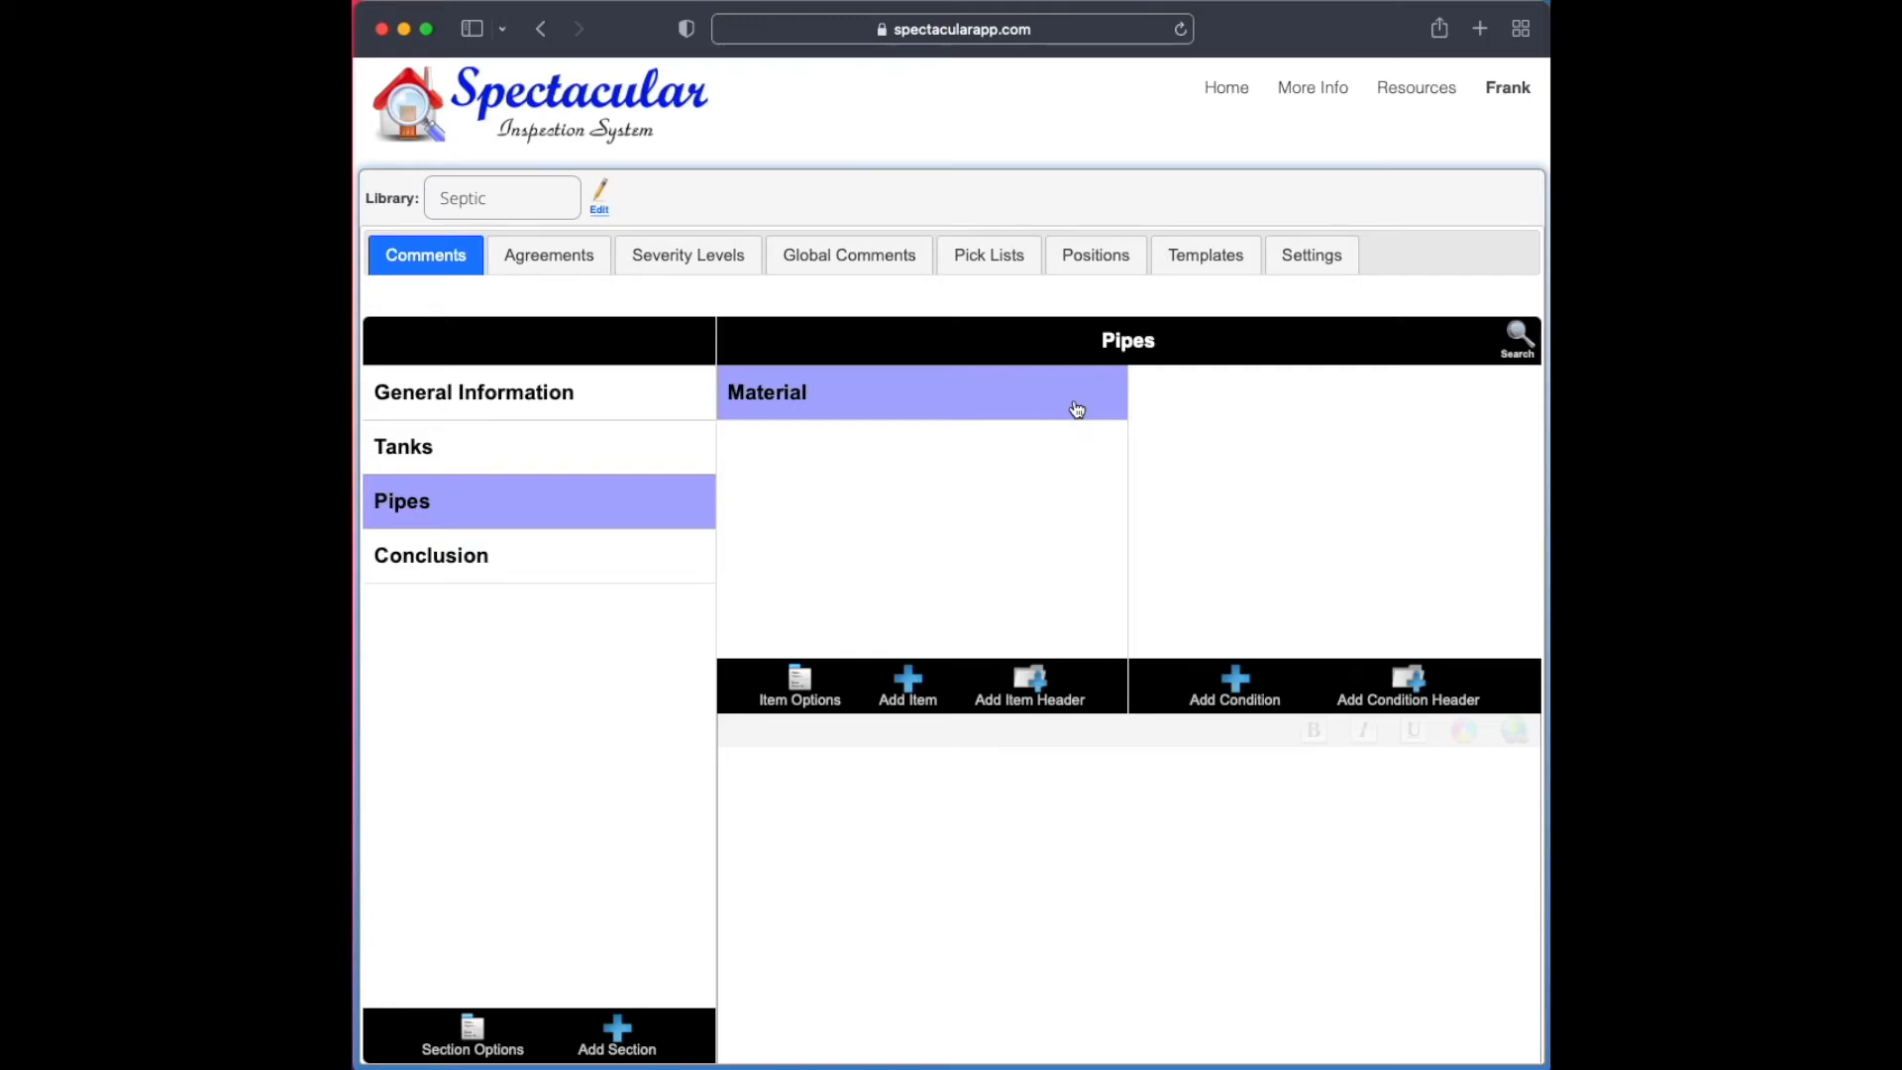
Add a condition named Materials to the Material item of the Pipes section
left_click(1243, 689)
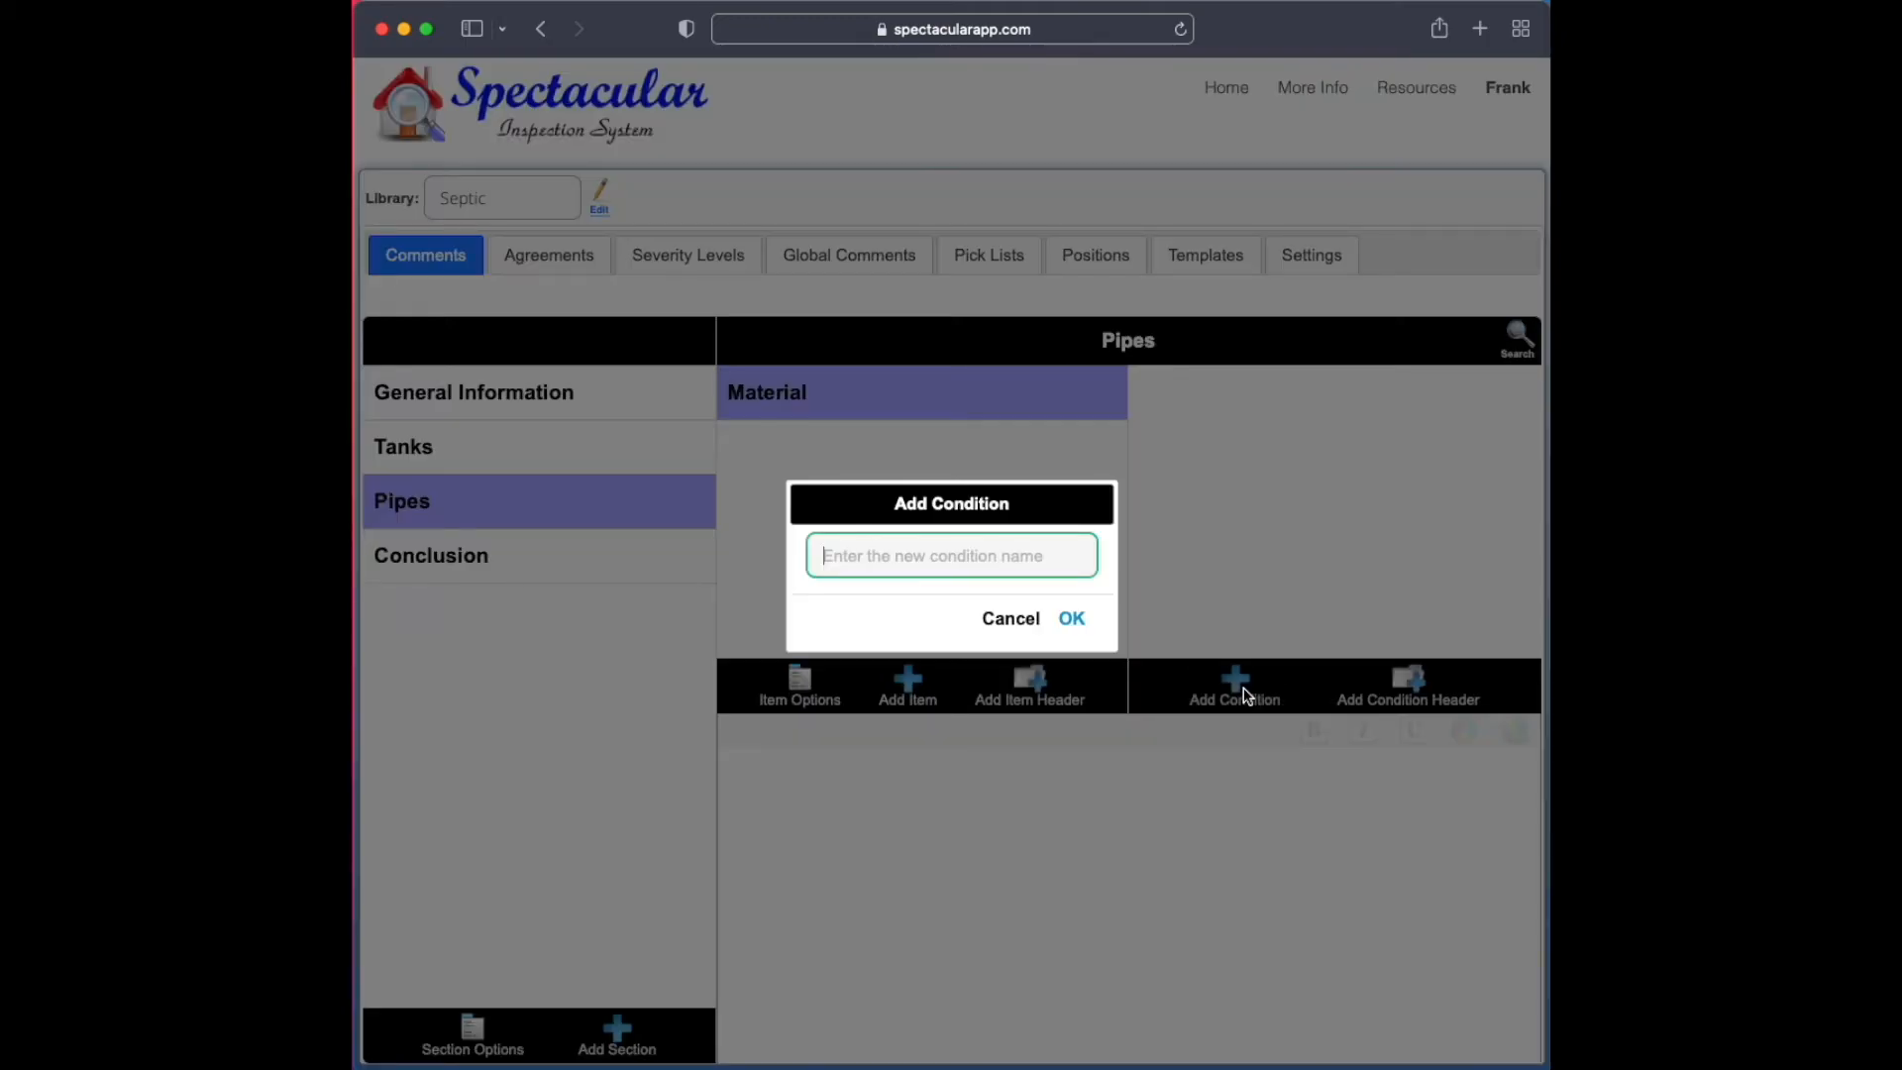
type("Material")
key("Return")
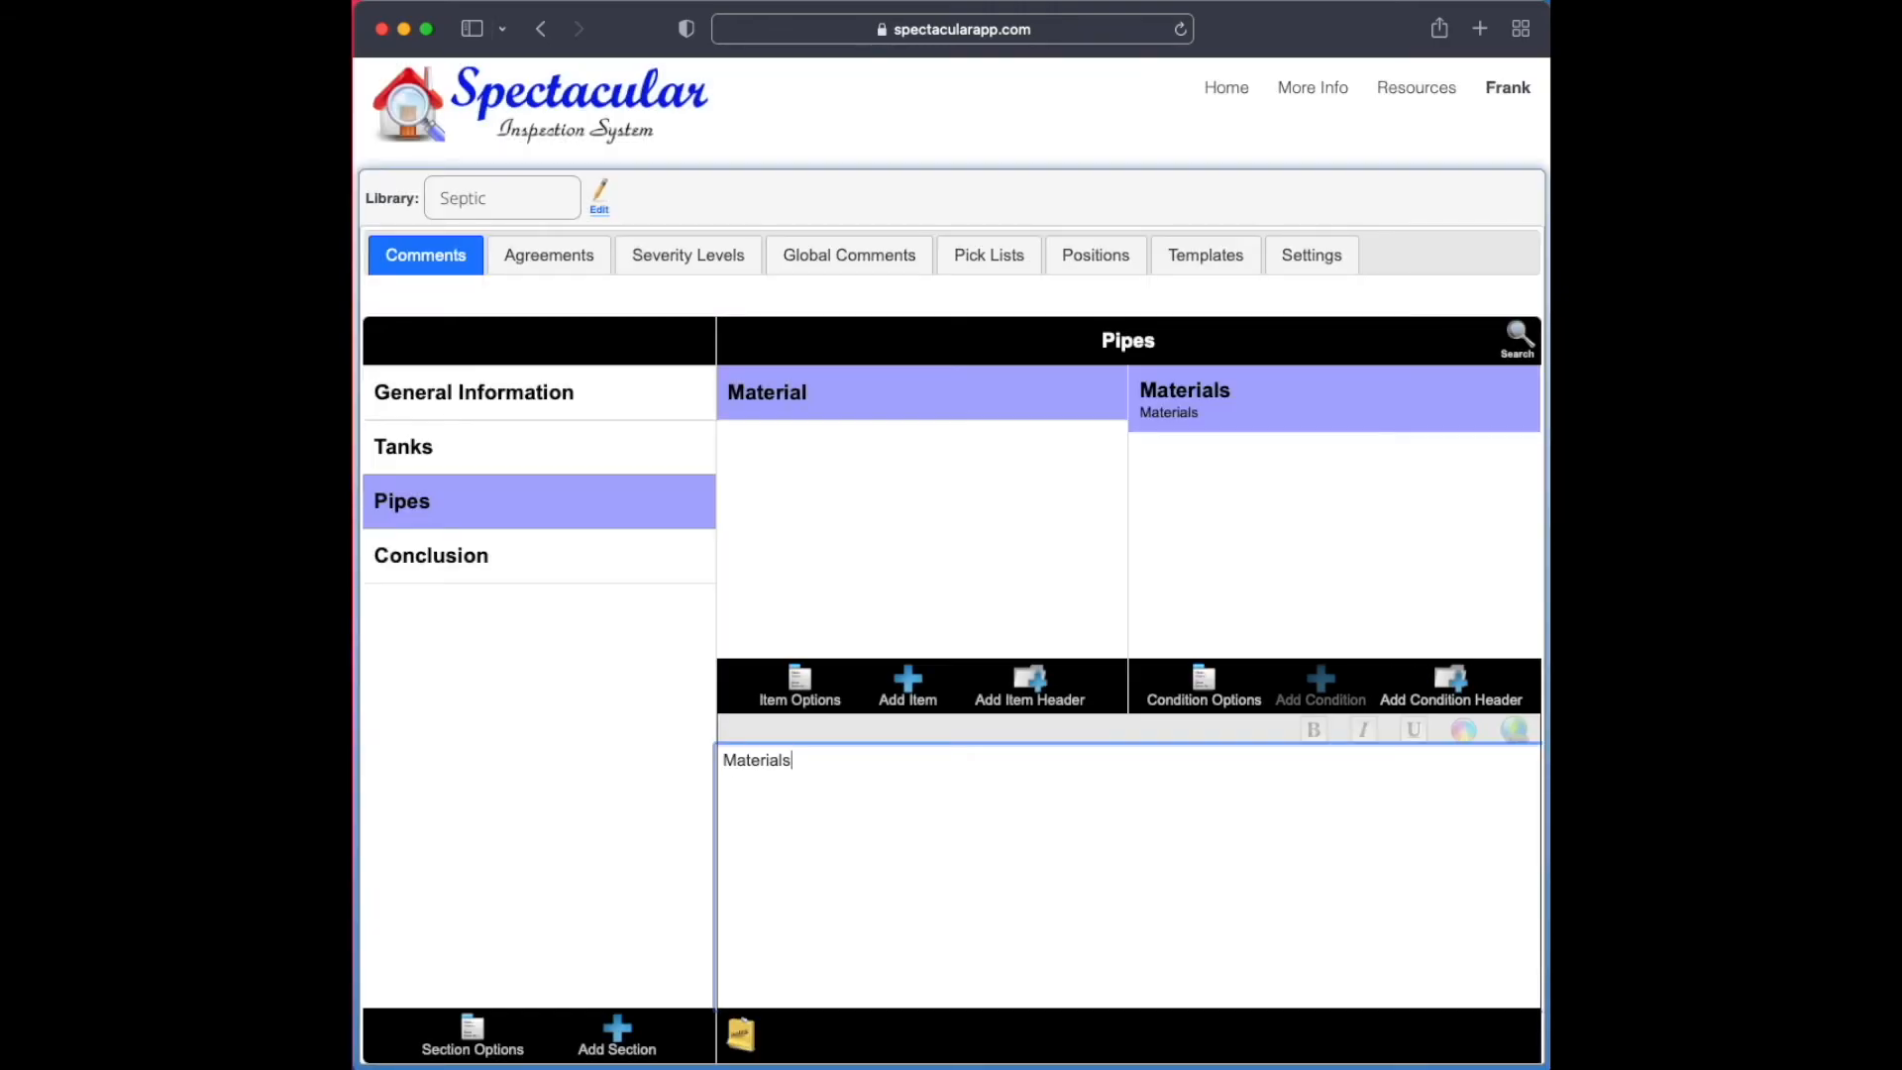
Replace the Materials condition's text with the PipeMaterials pick list placeholder
double_click(780, 763)
key("BackSpace")
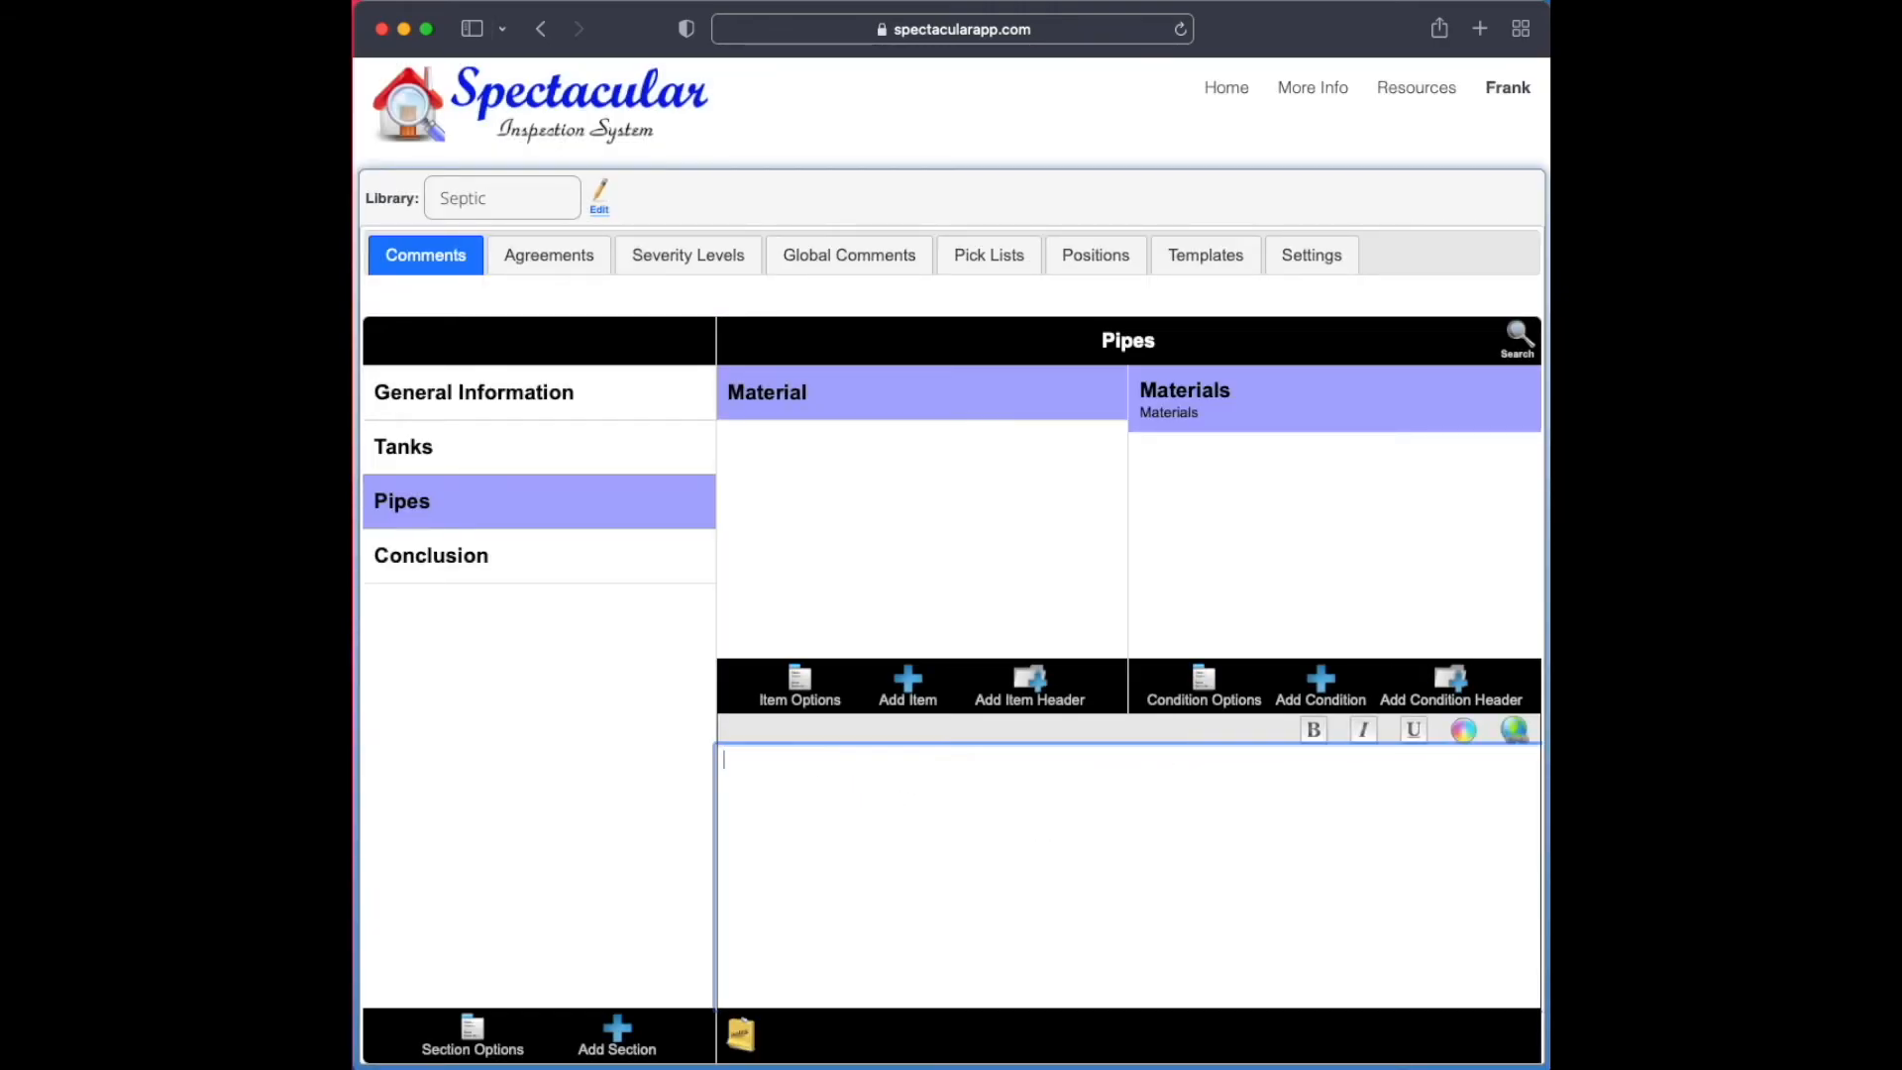
left_click(741, 1034)
left_click(755, 946)
left_click(858, 730)
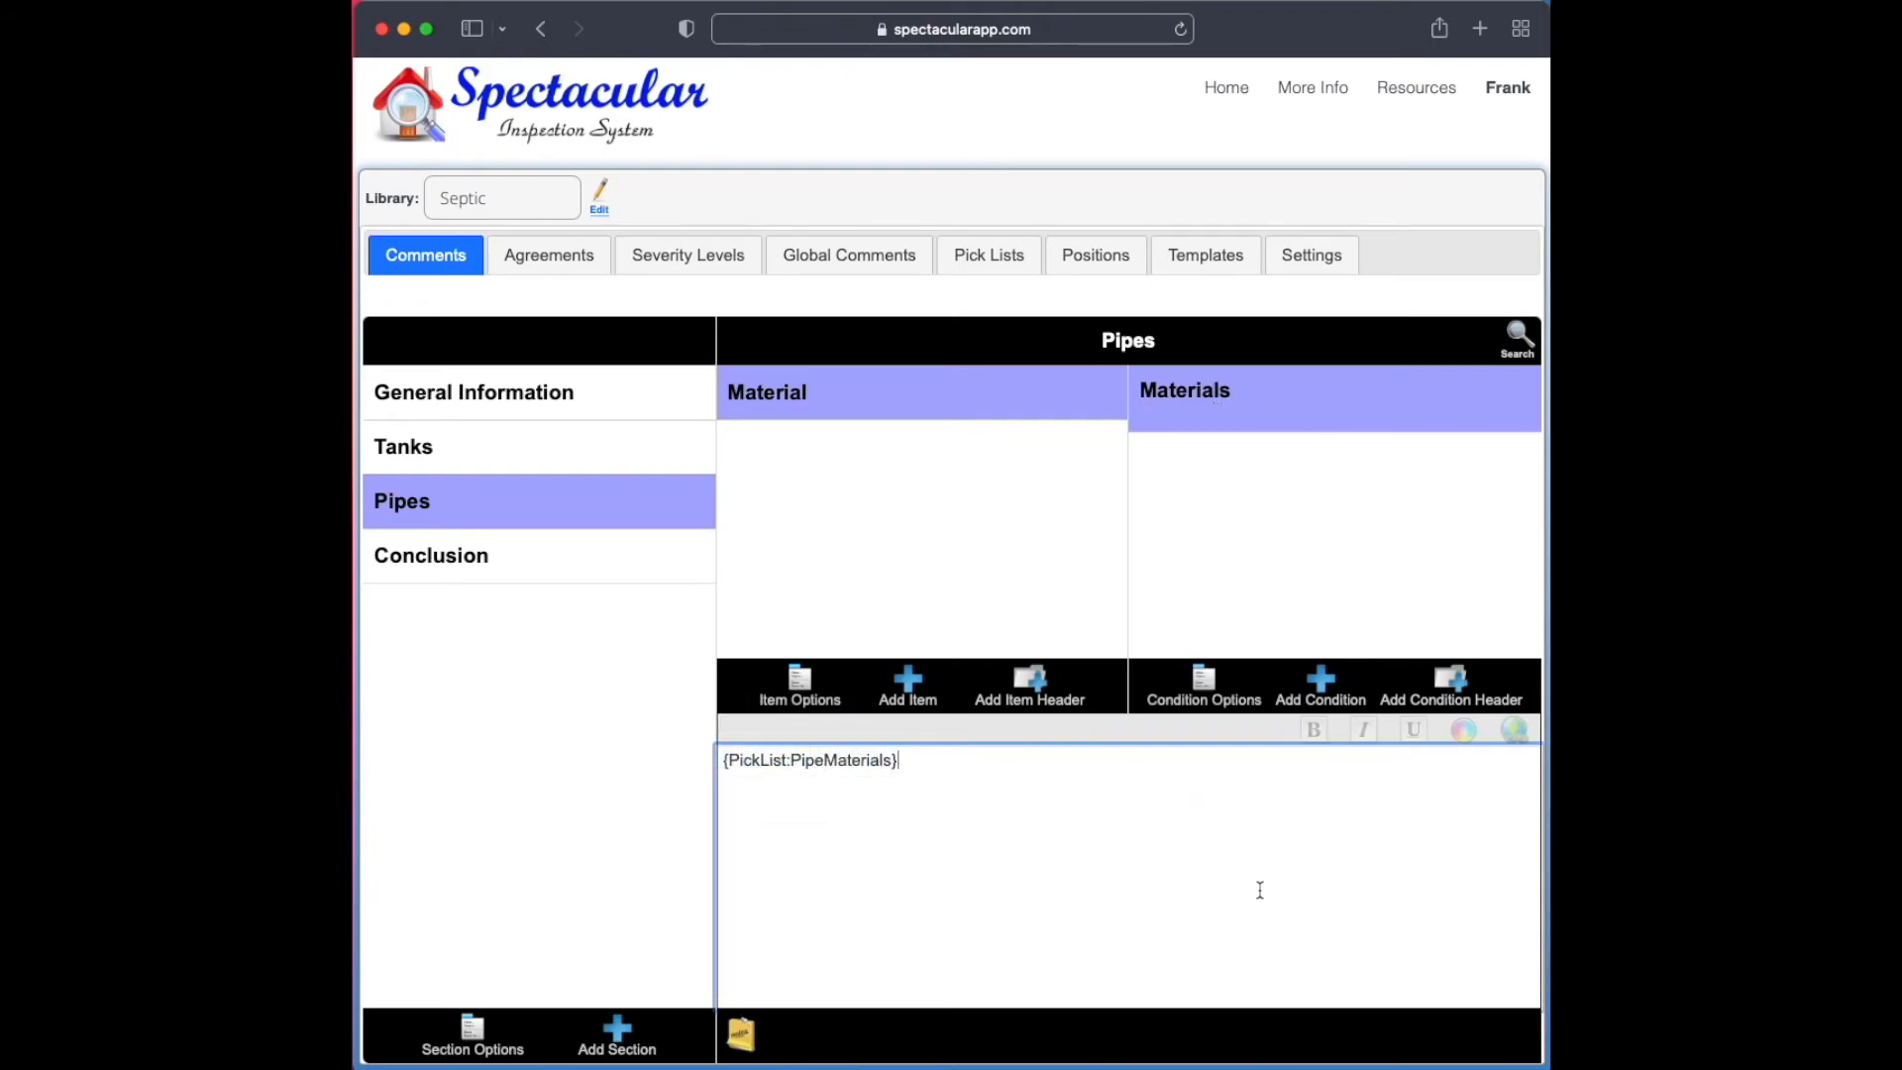
left_click(999, 406)
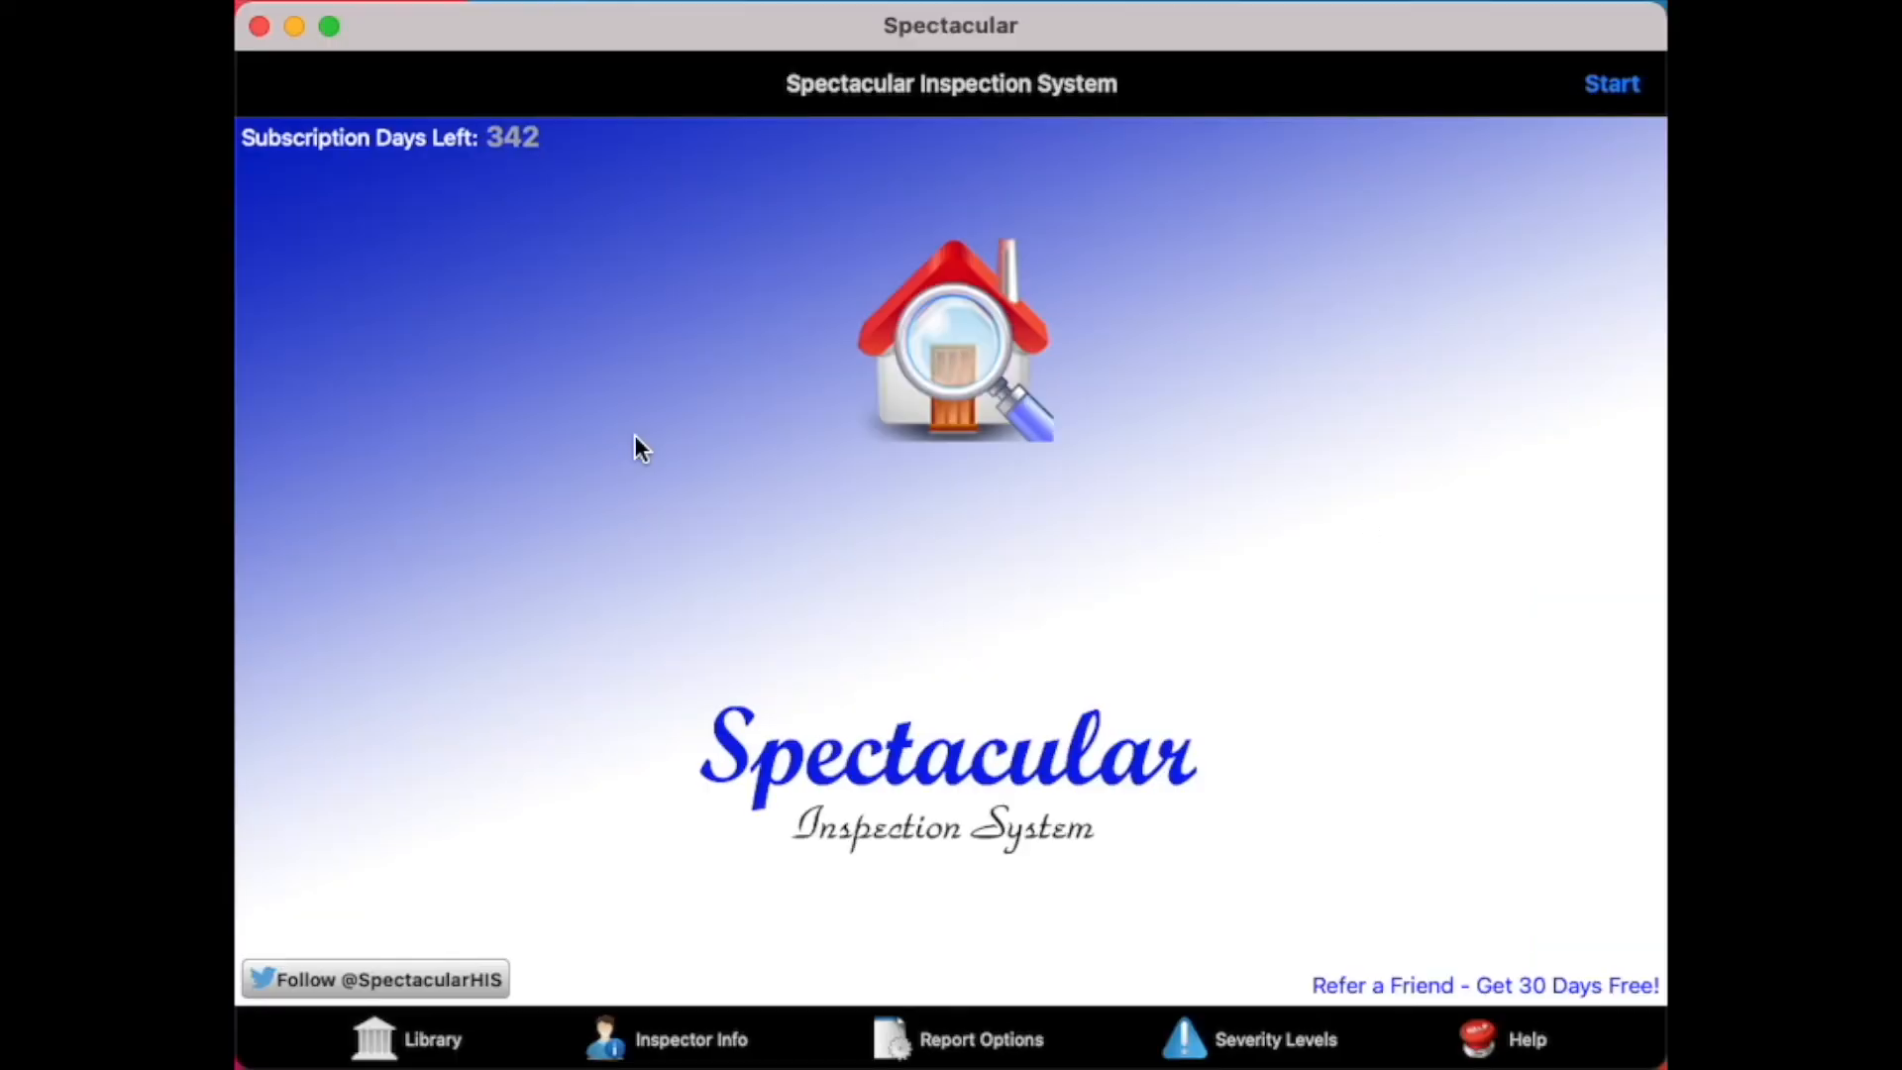
In the Spectacular desktop app, download the Septic library from the server and check the list of available libraries
left_click(441, 1042)
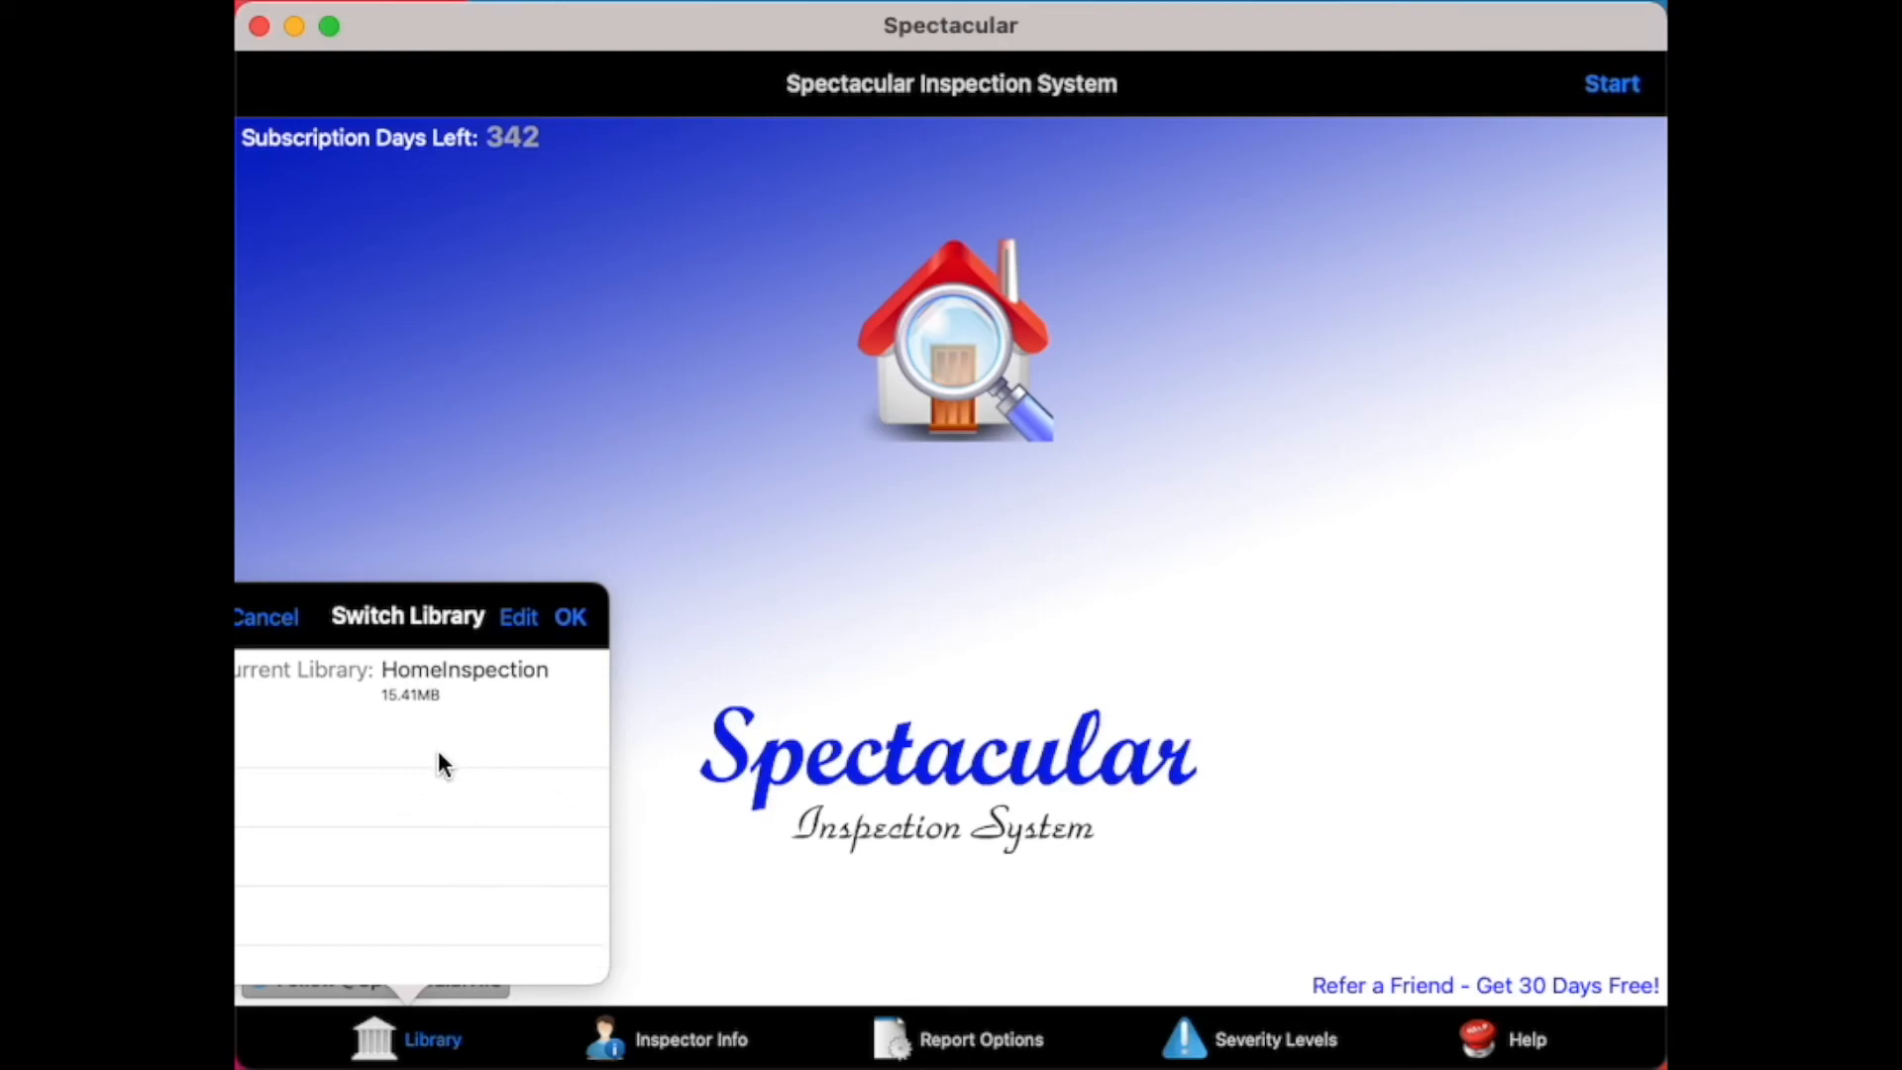
left_click(670, 936)
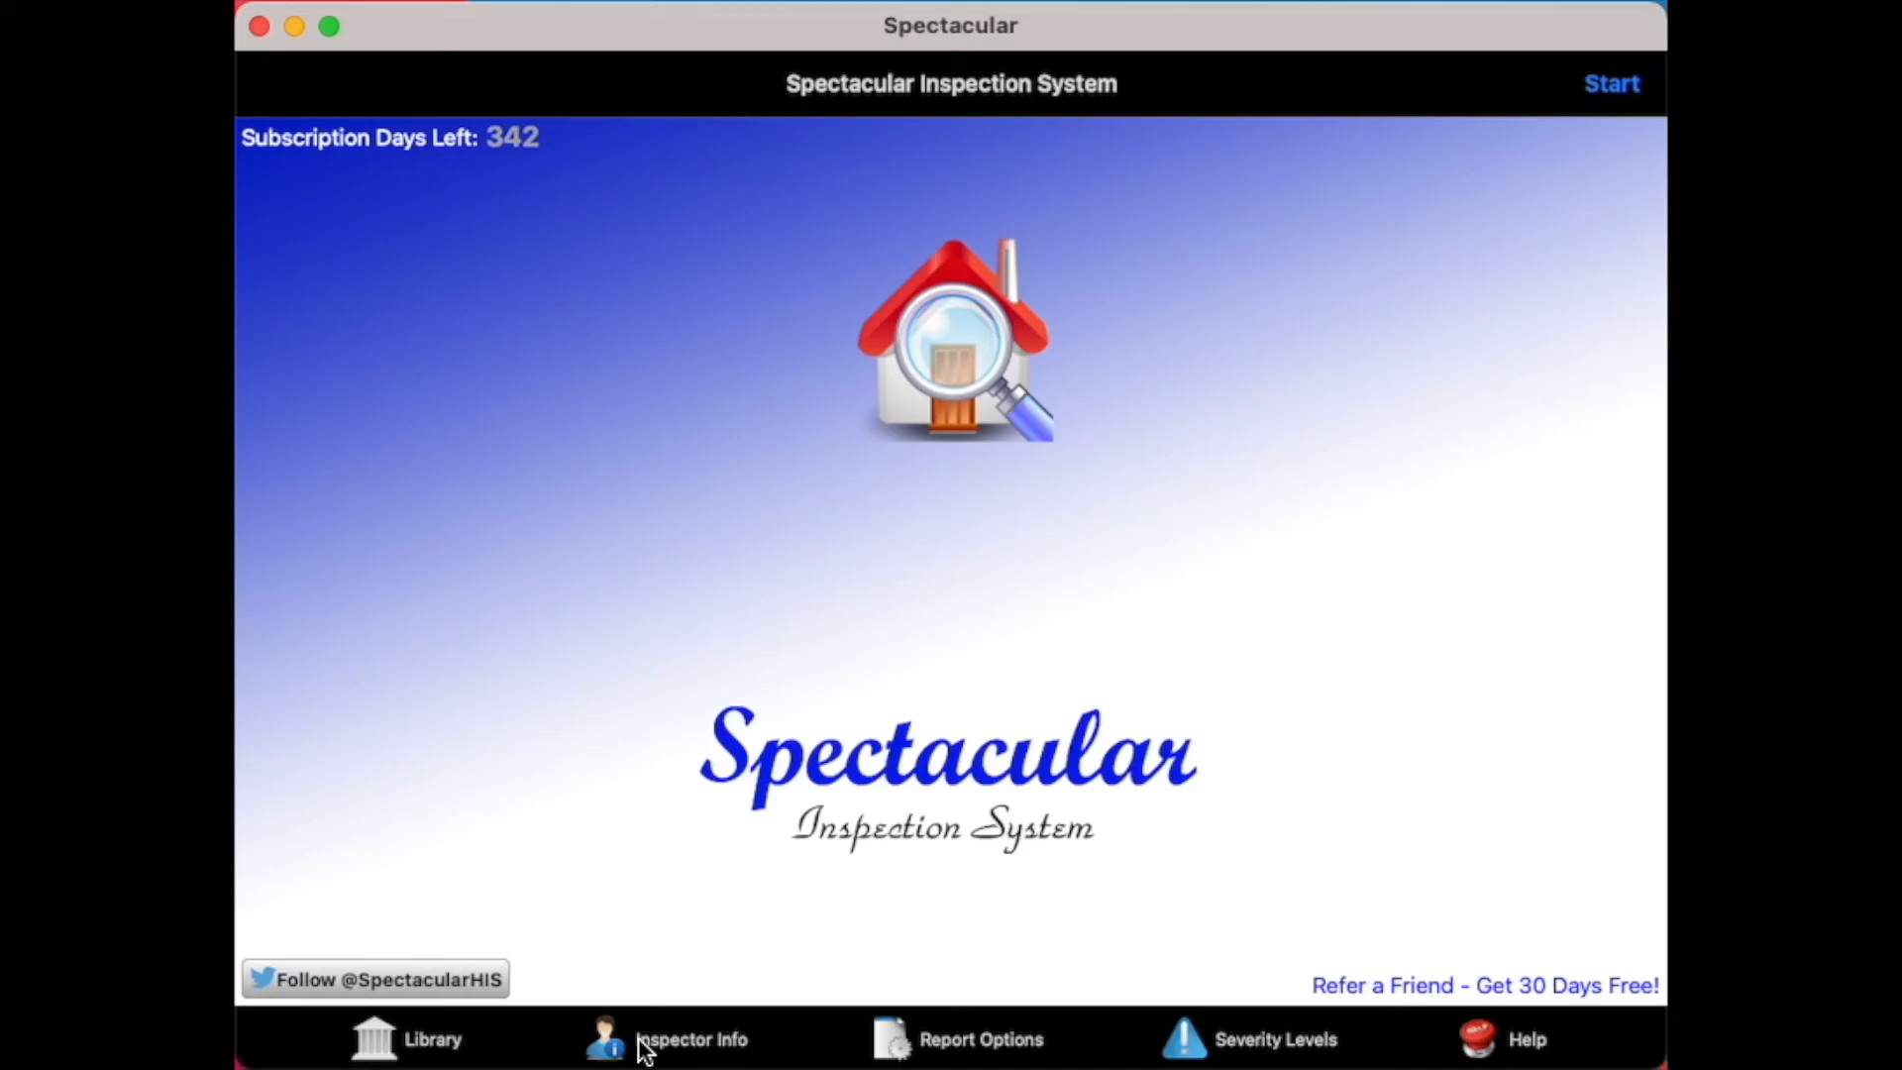
left_click(689, 1046)
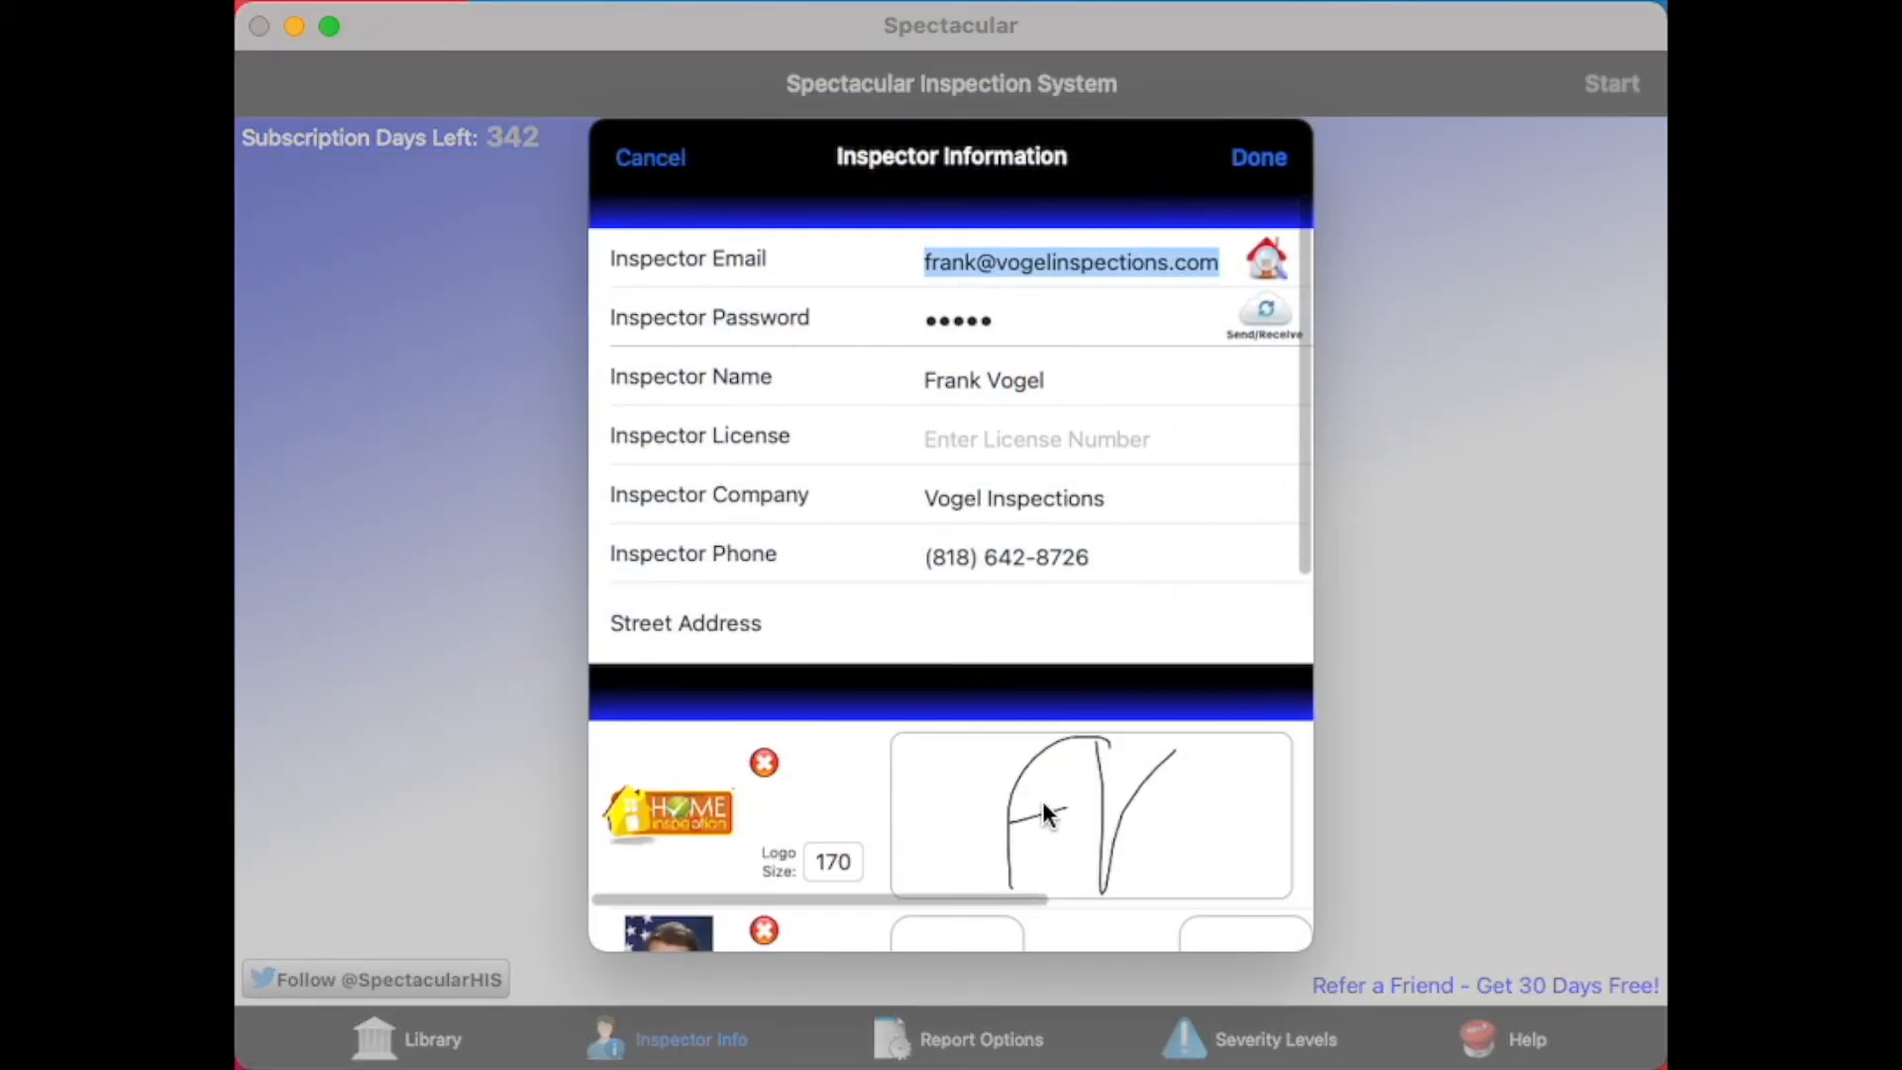
left_click(1264, 313)
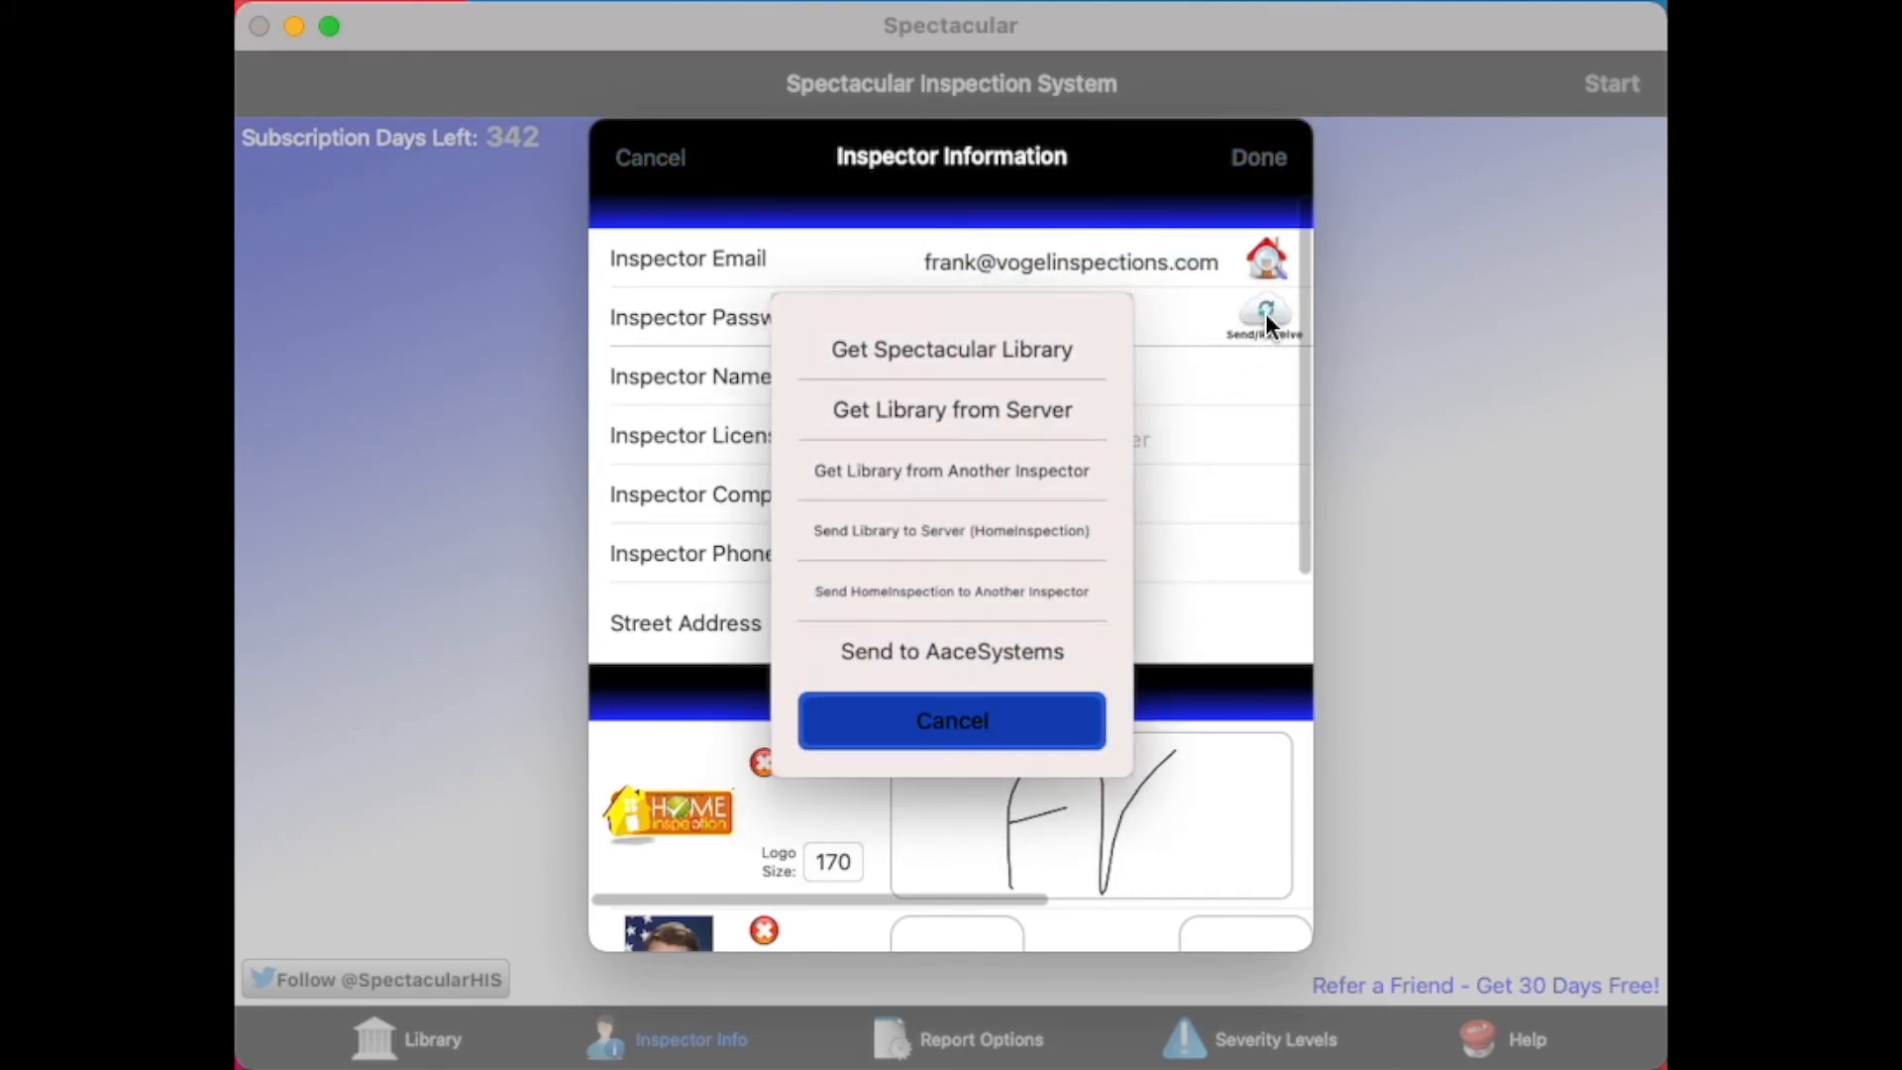
left_click(1032, 397)
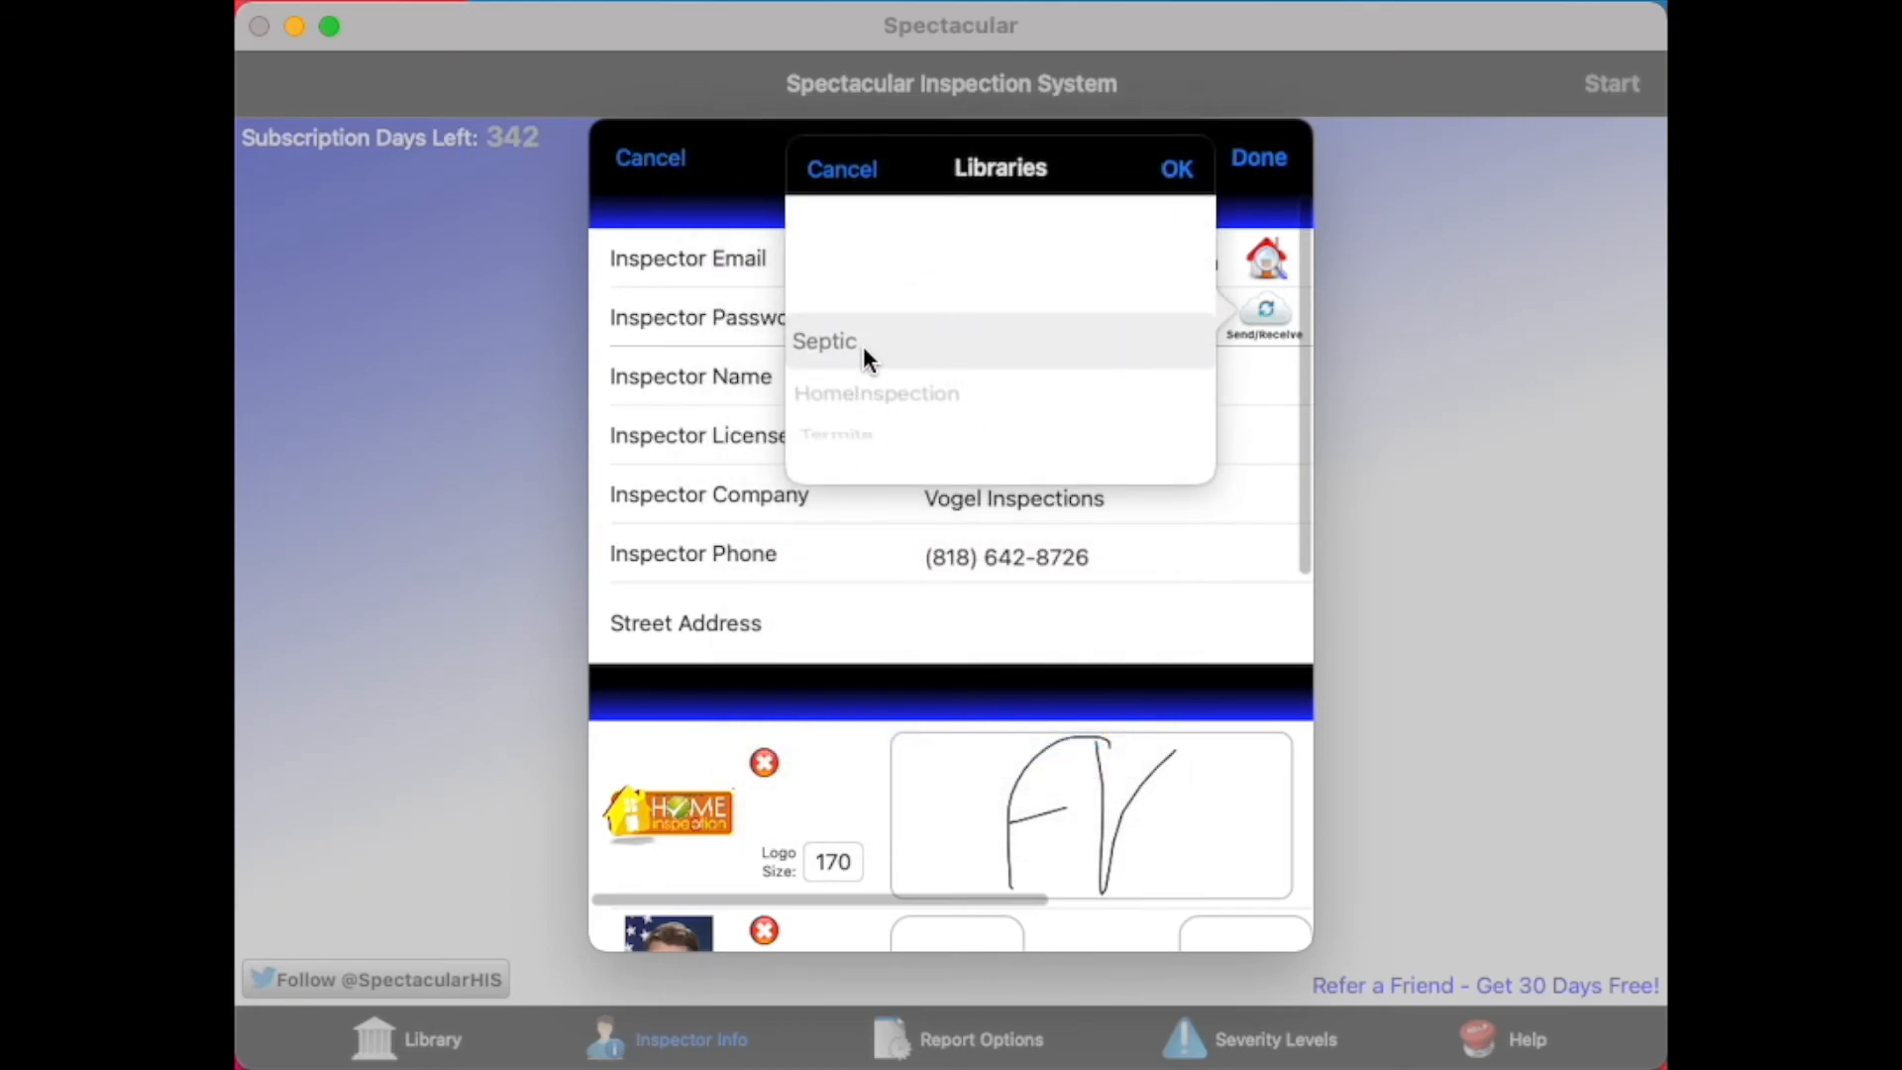
left_click(1179, 174)
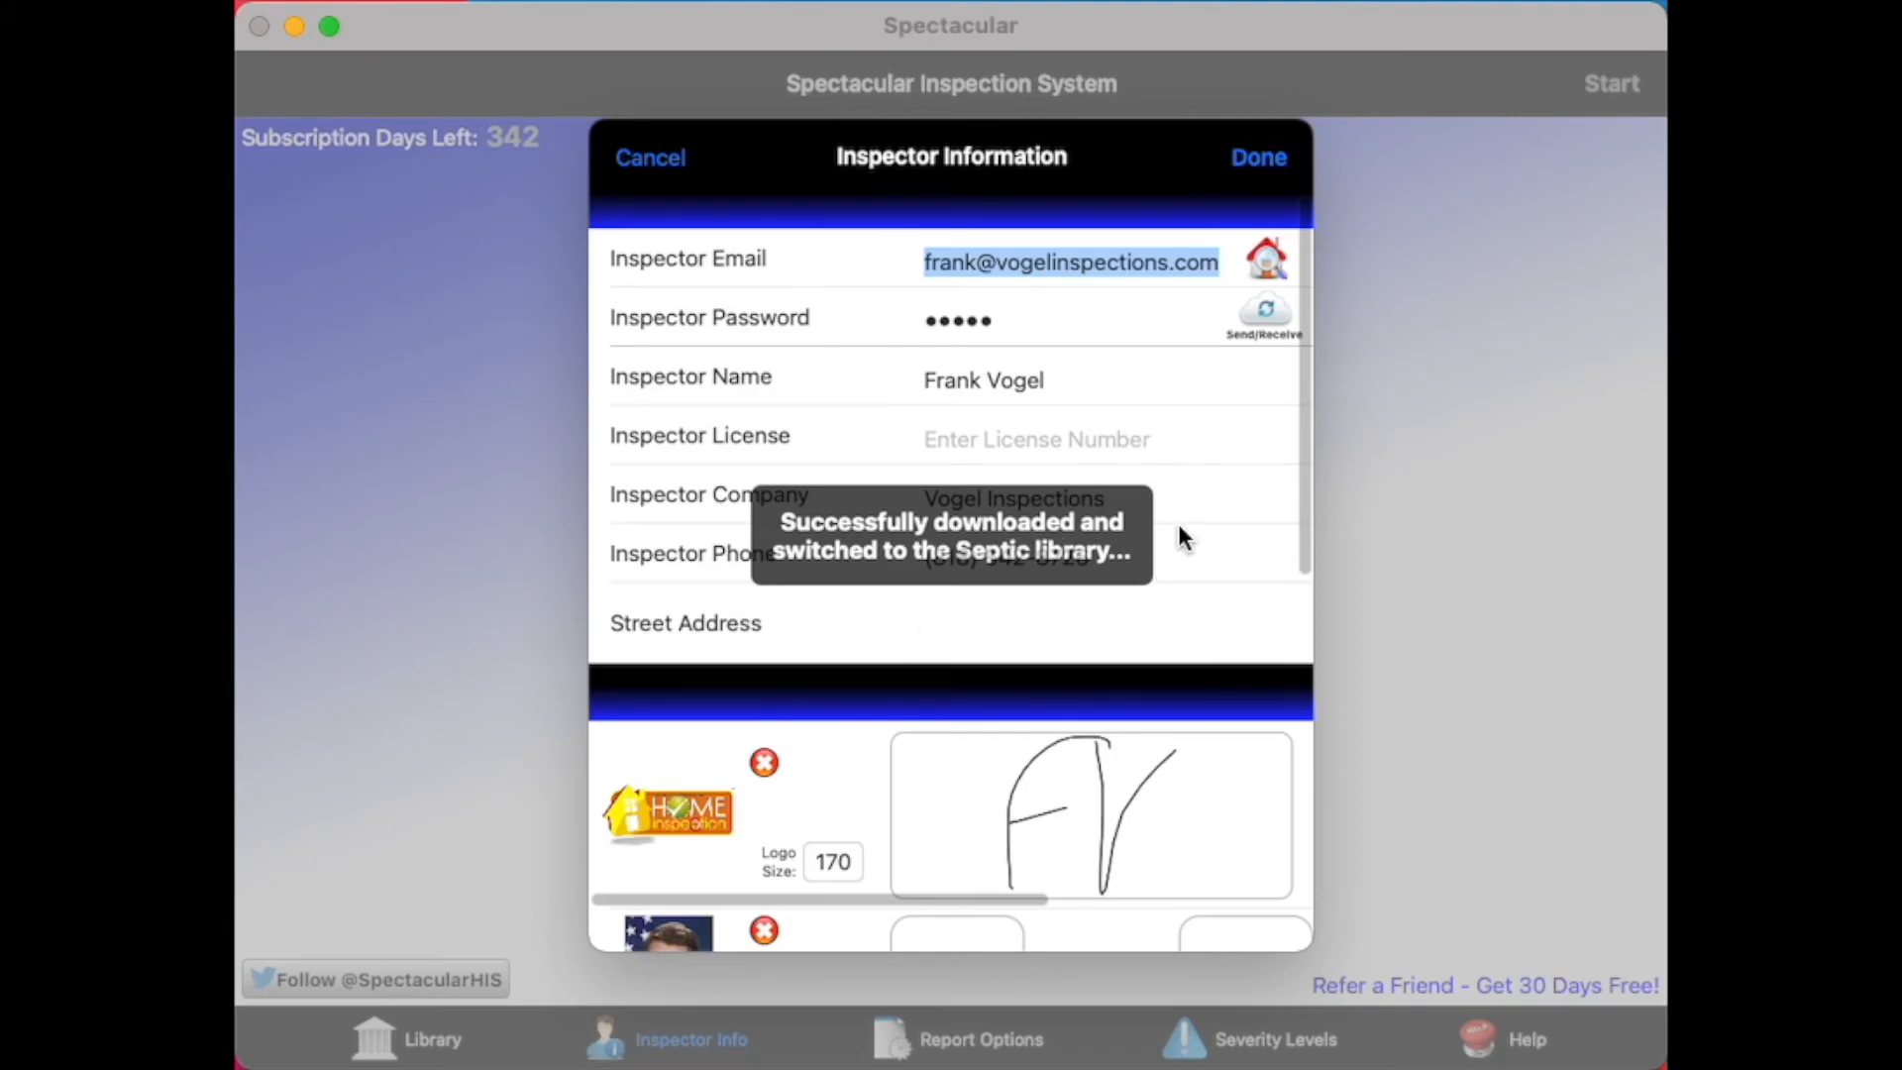
left_click(1251, 158)
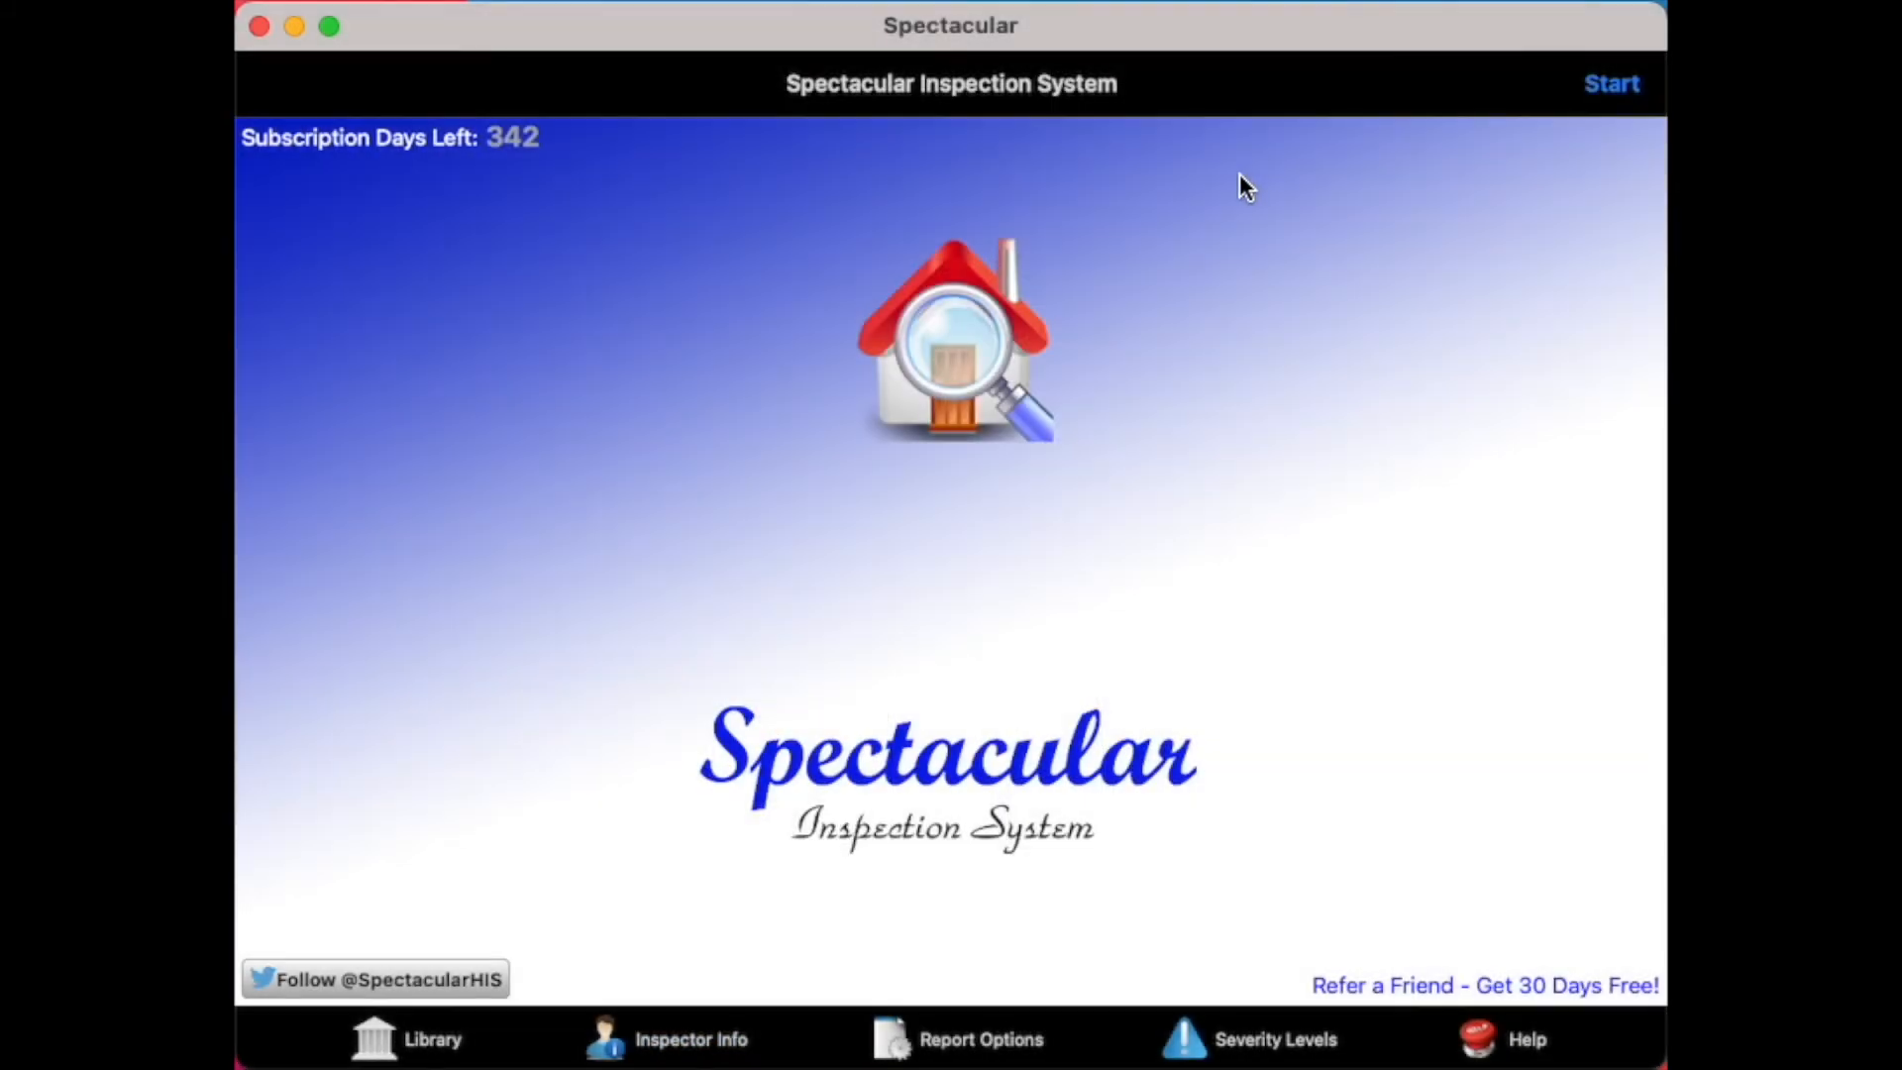
left_click(443, 1036)
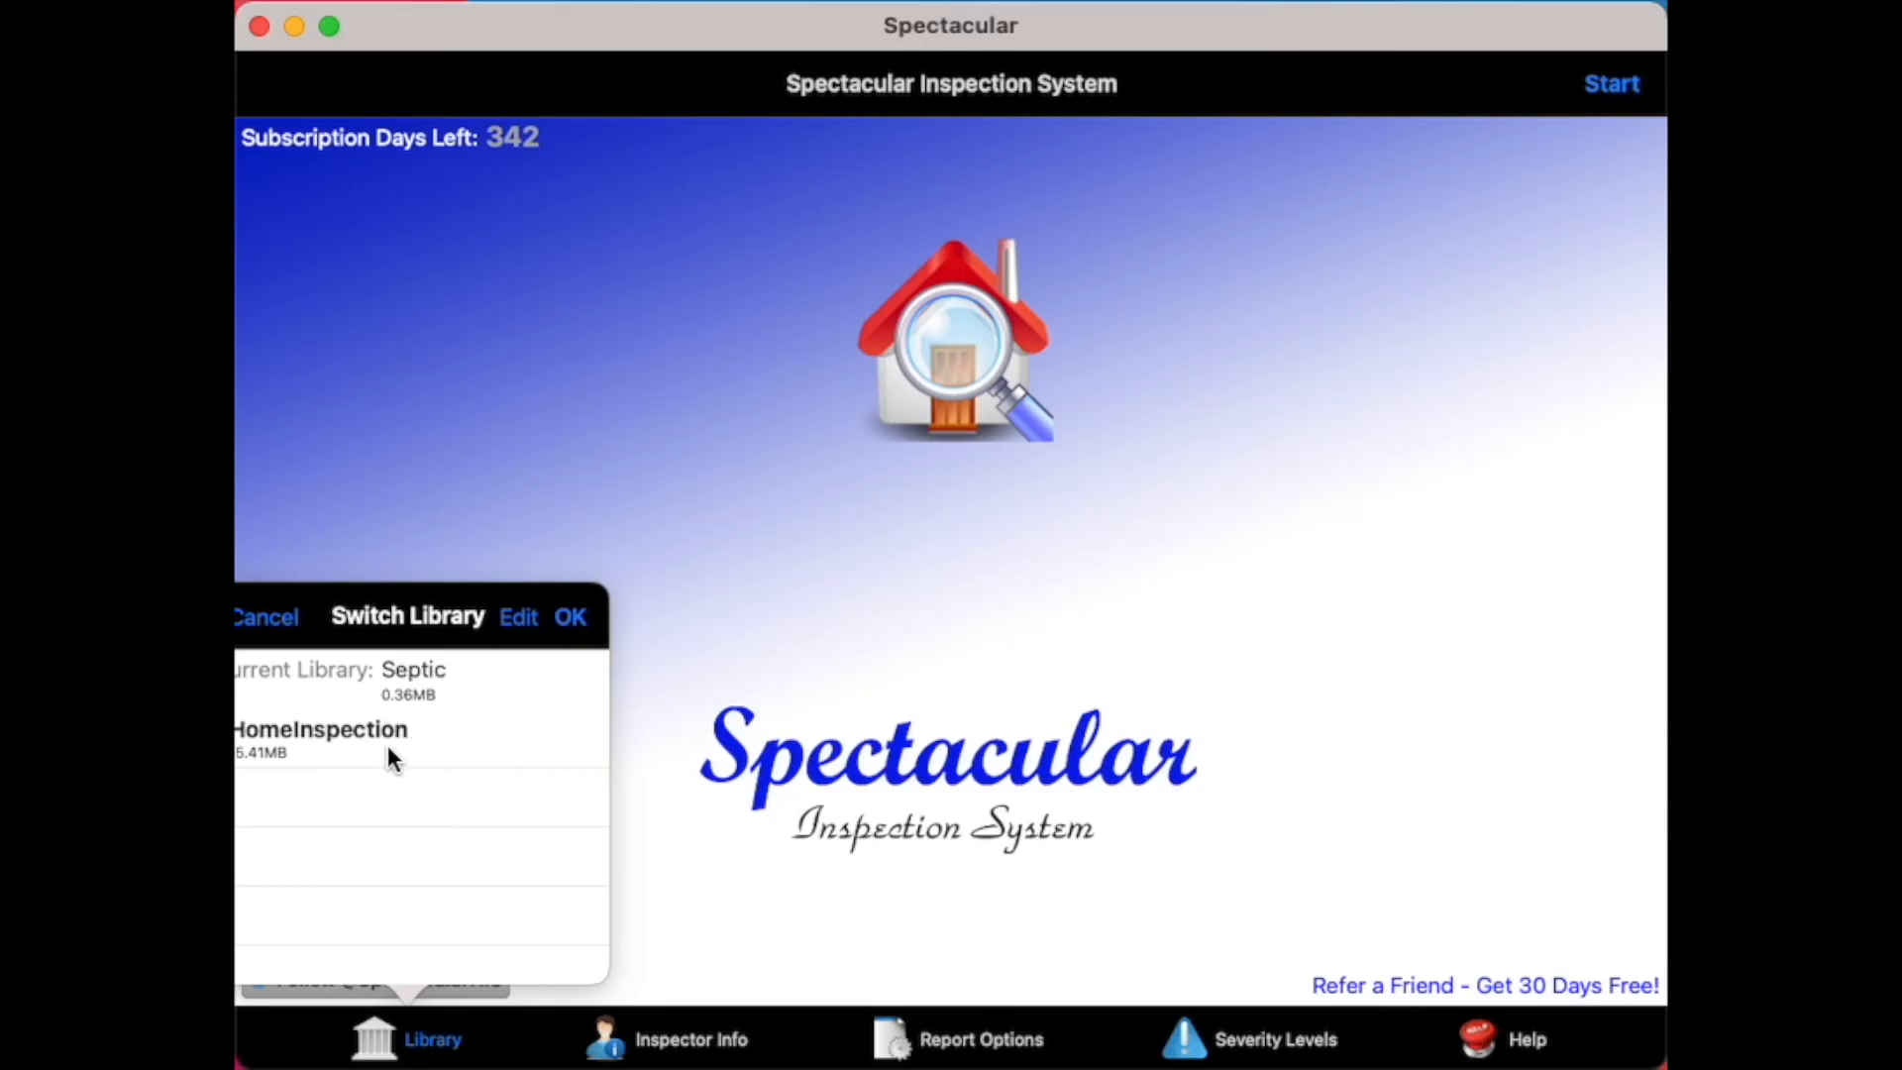
left_click(608, 508)
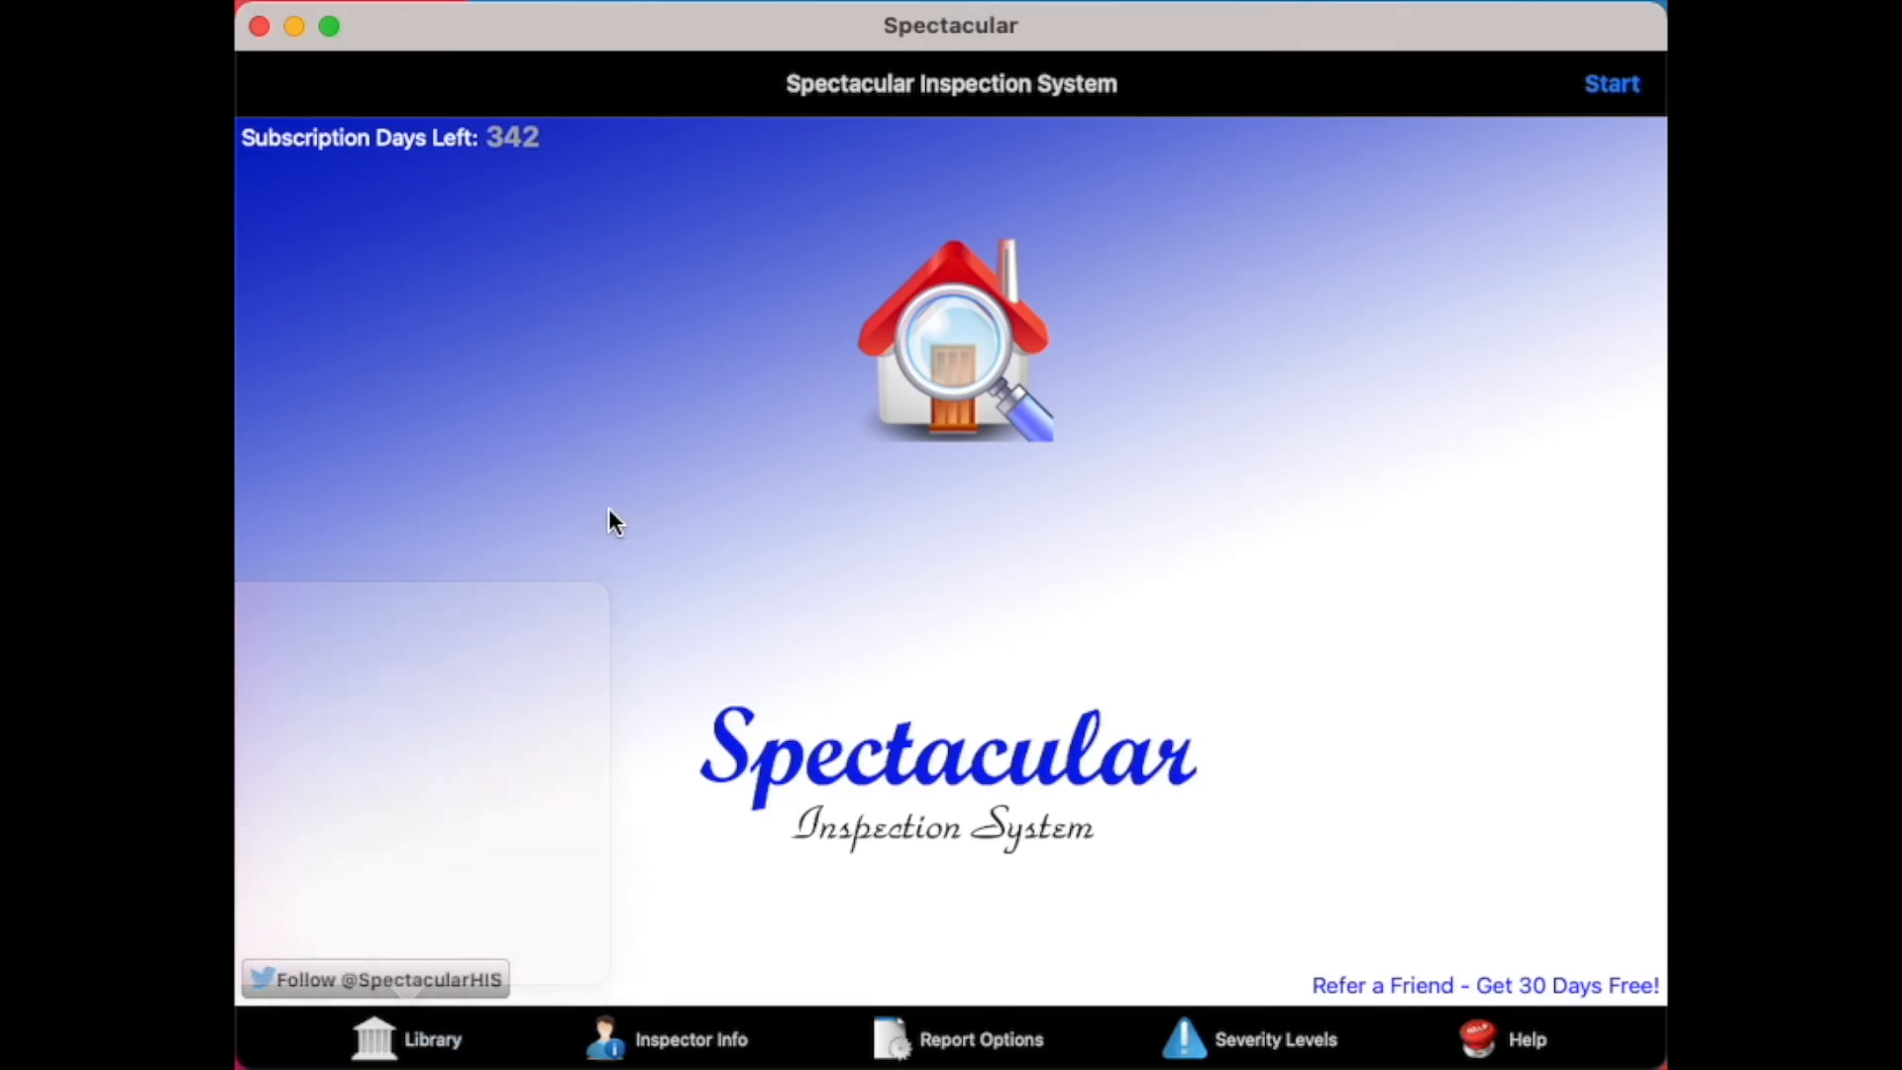
Create a new customer record and open its inspection
left_click(1617, 87)
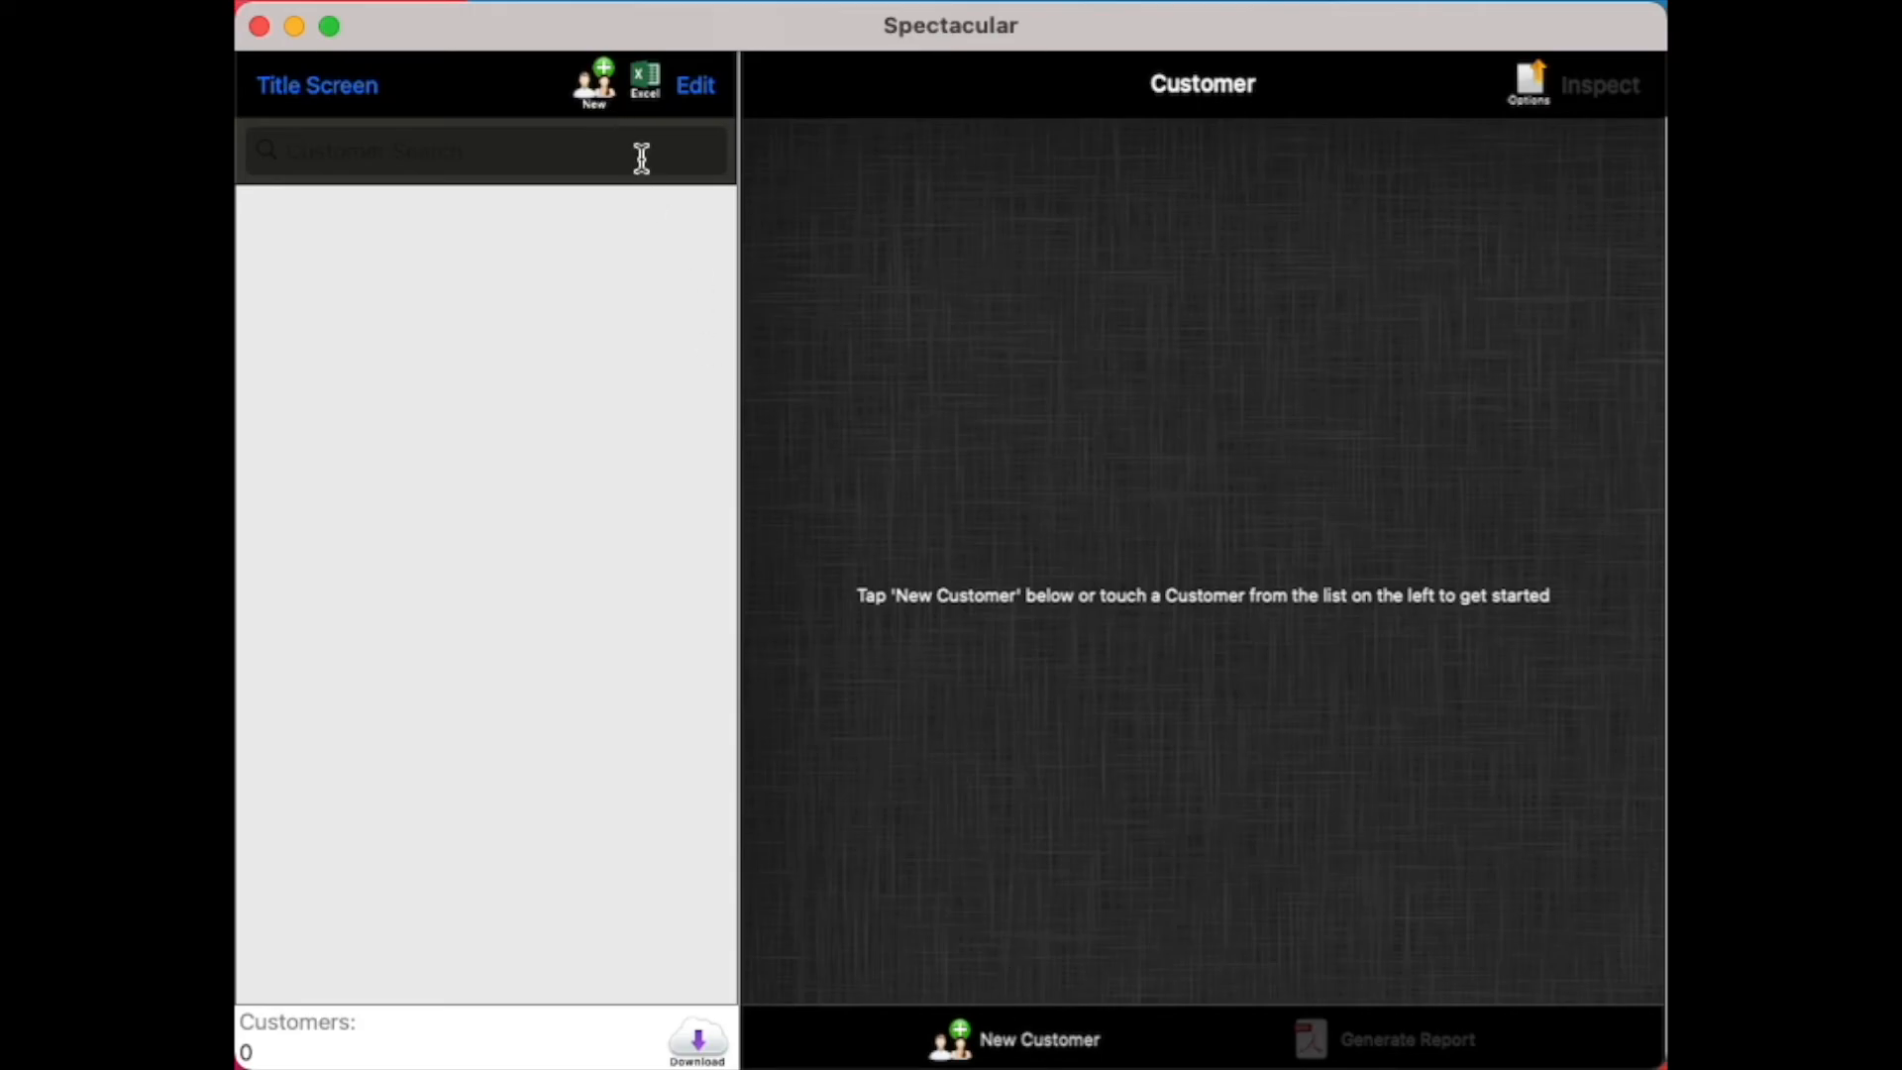
left_click(596, 87)
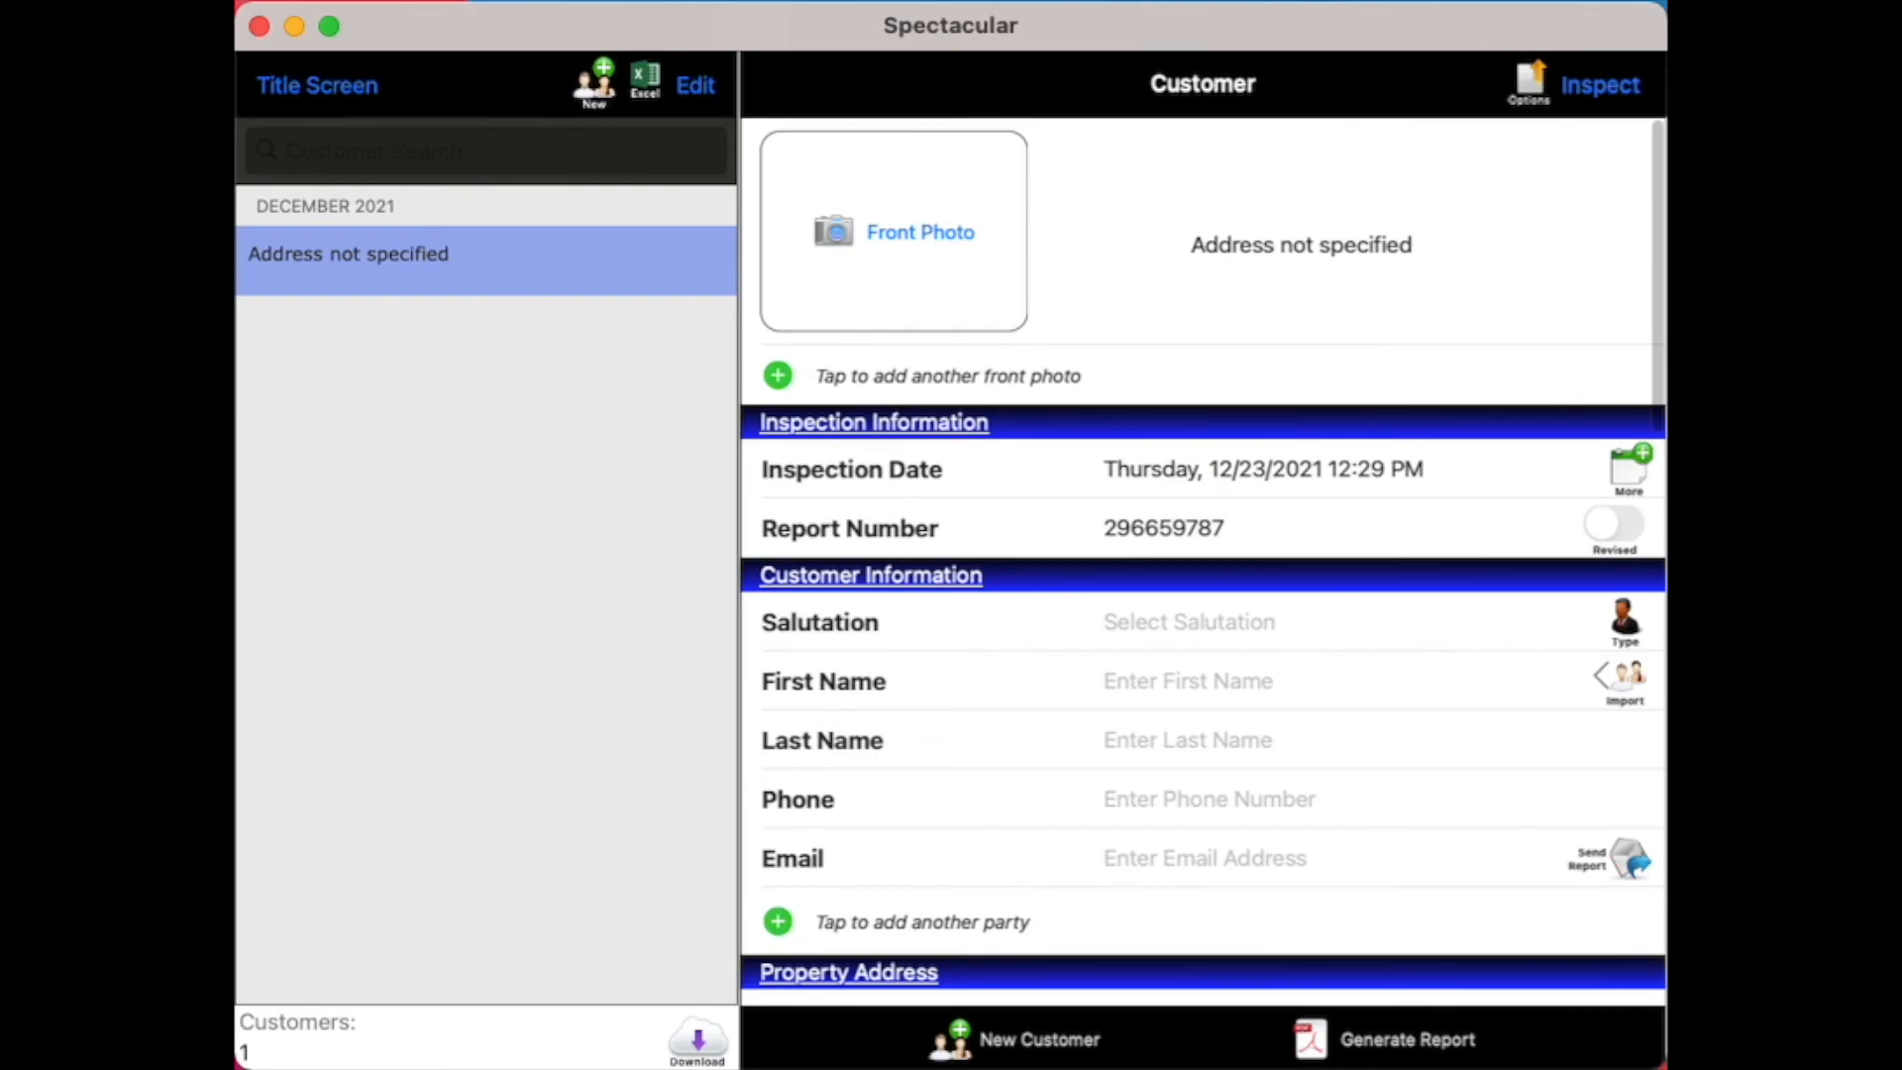
left_click(1607, 89)
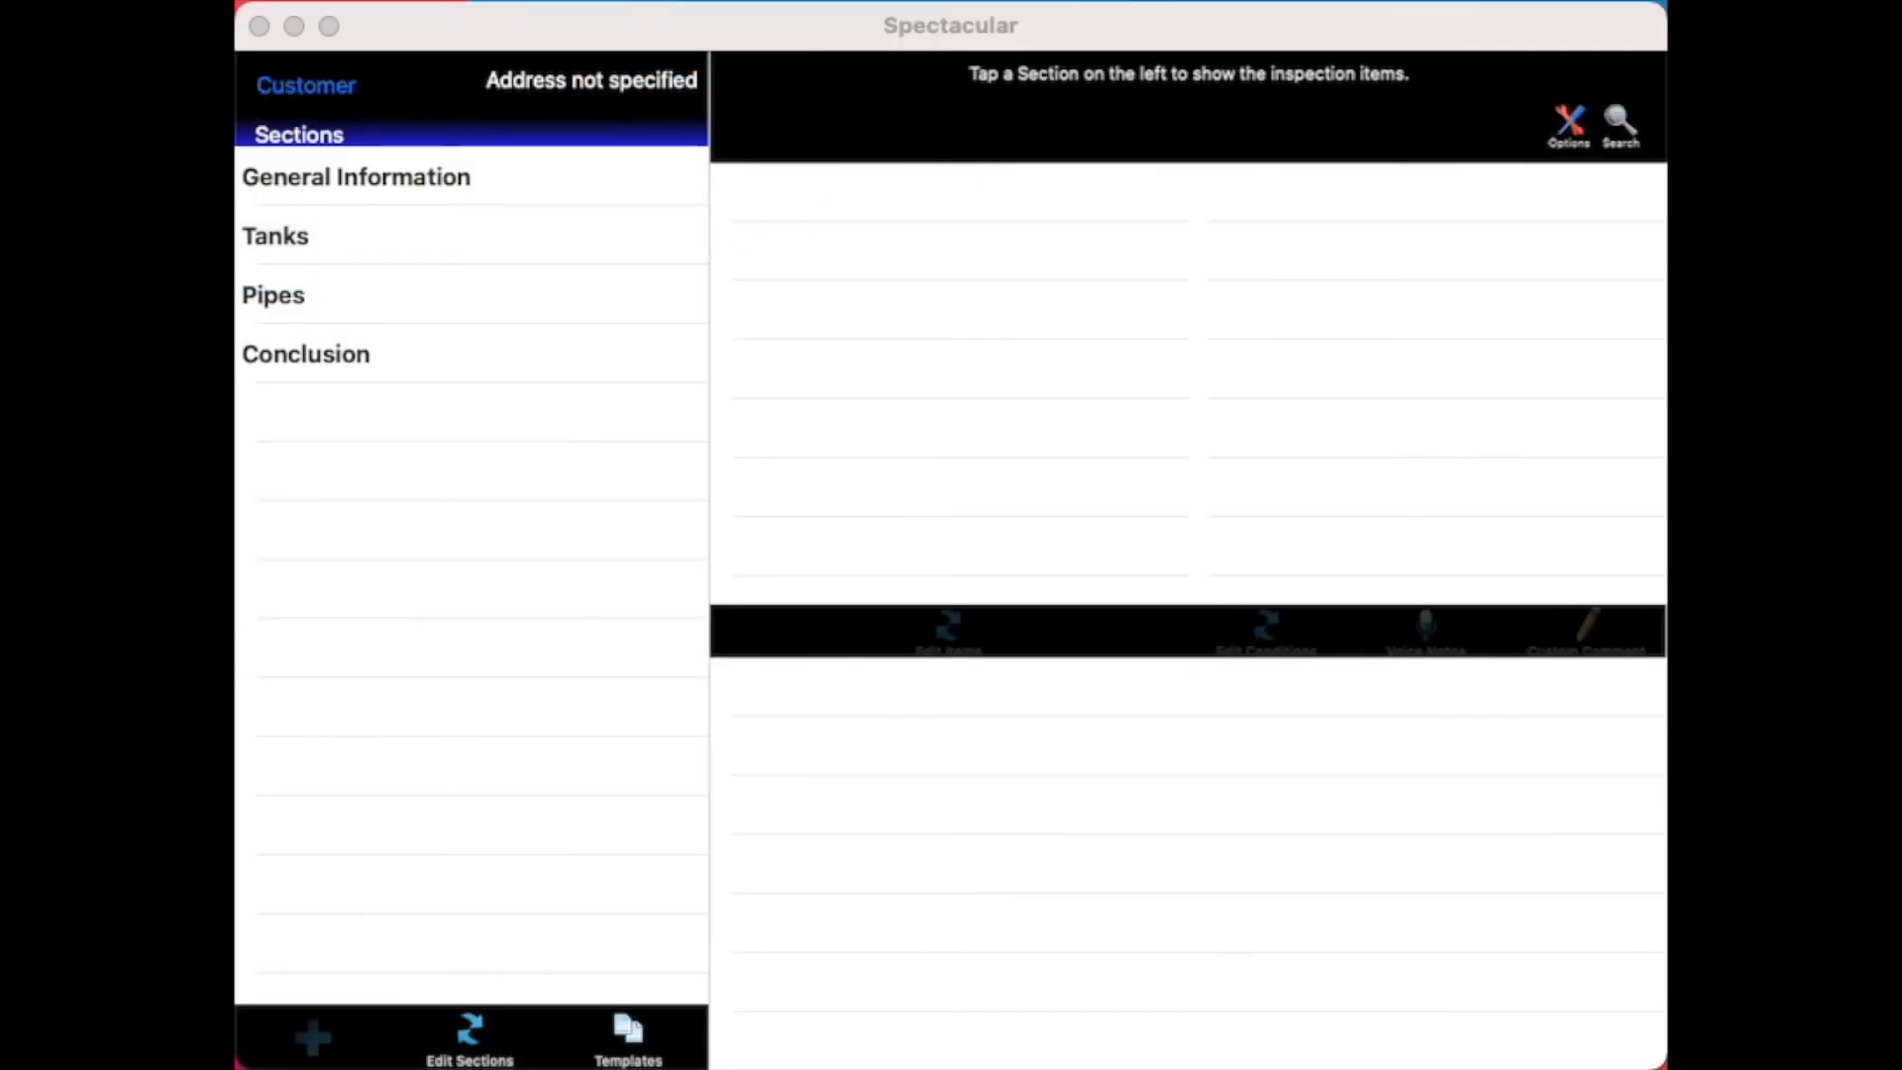
Examine the items in the General Information, Tanks, Pipes and Conclusion sections, including the conditions under Comments
left_click(528, 179)
left_click(519, 182)
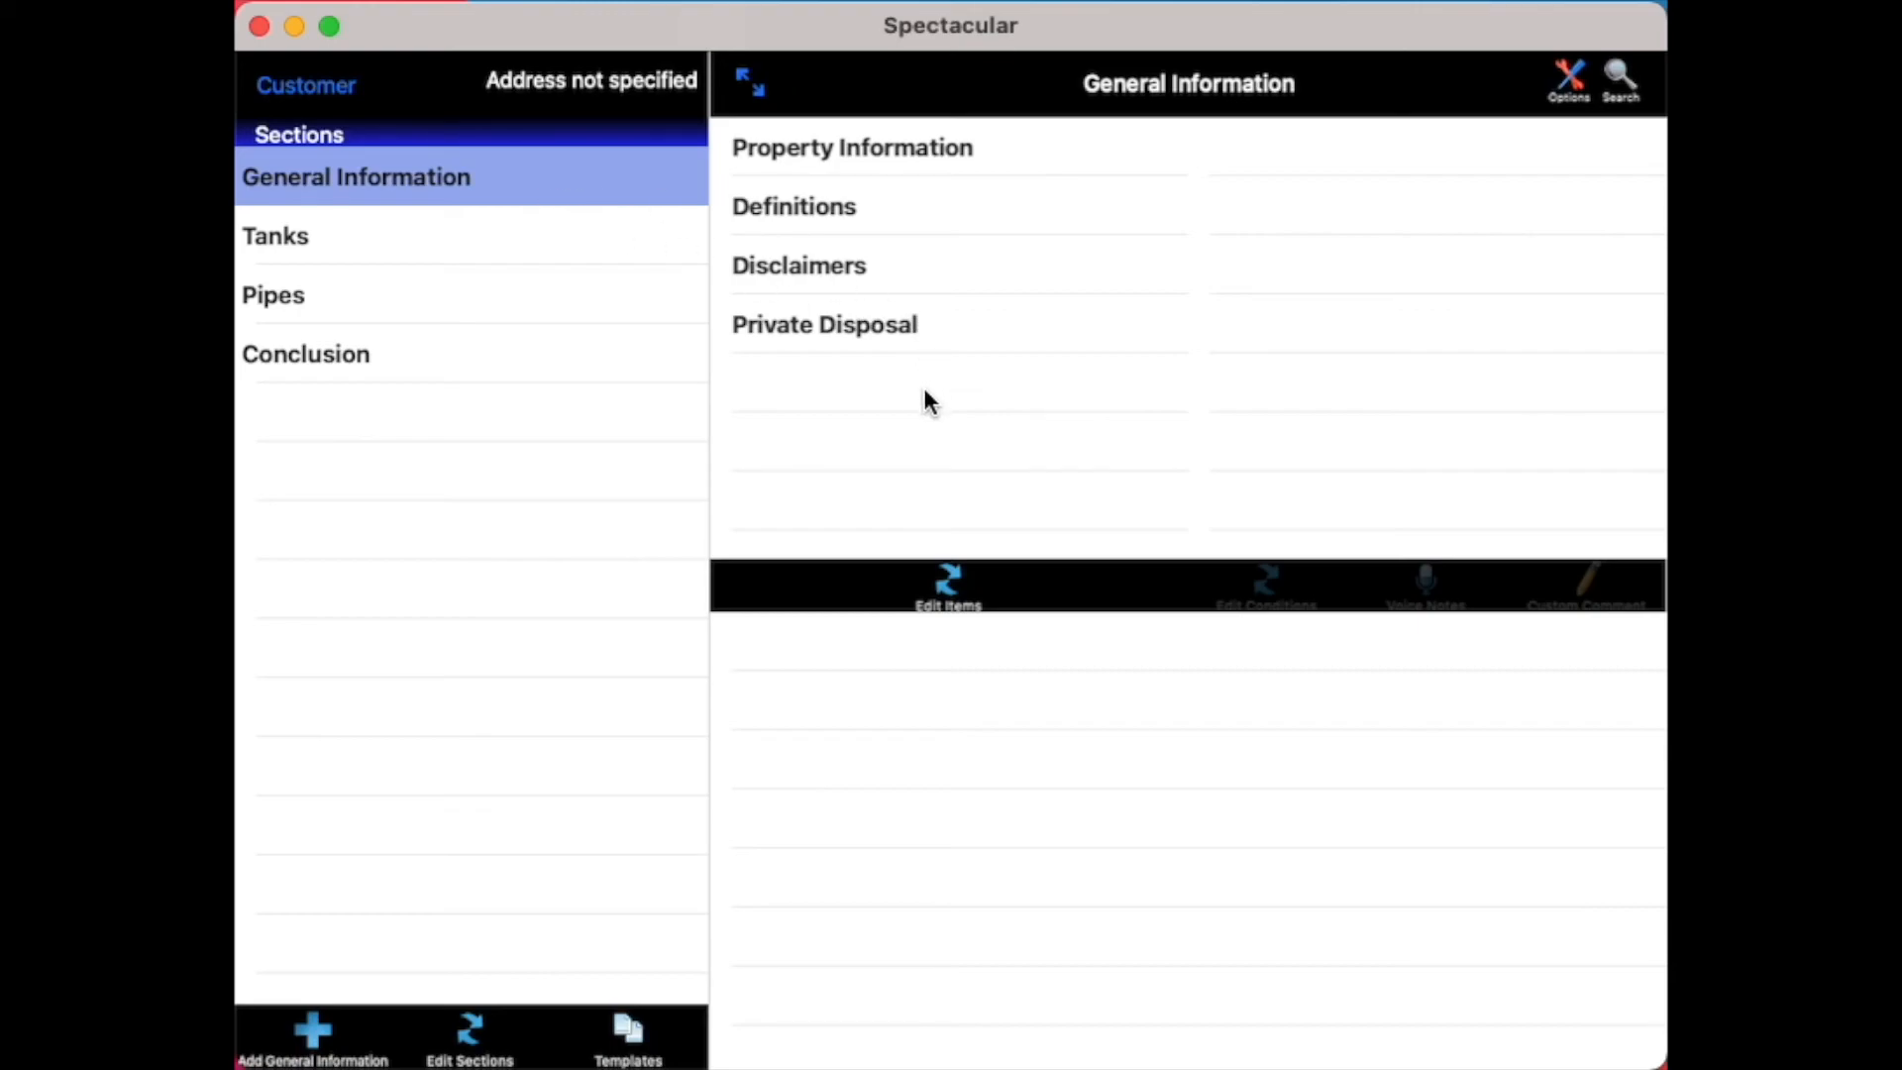
left_click(551, 243)
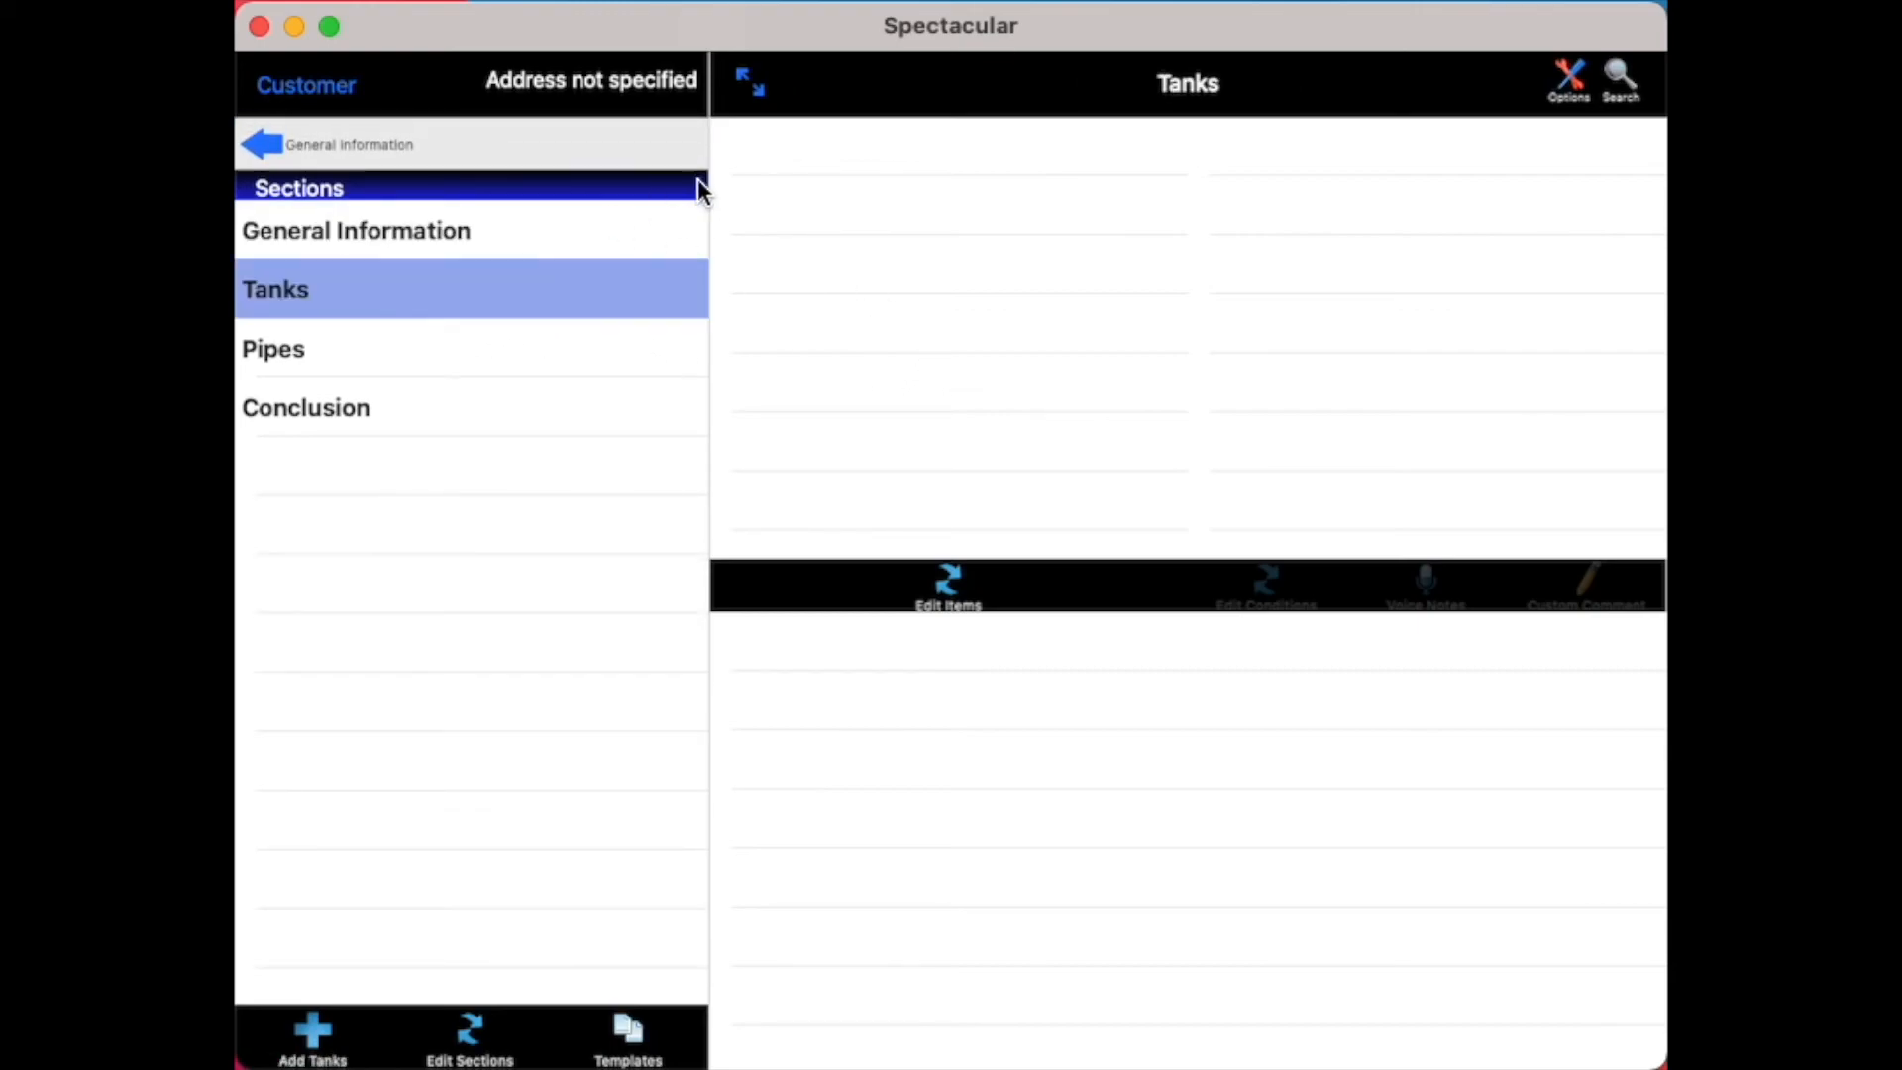
left_click(577, 357)
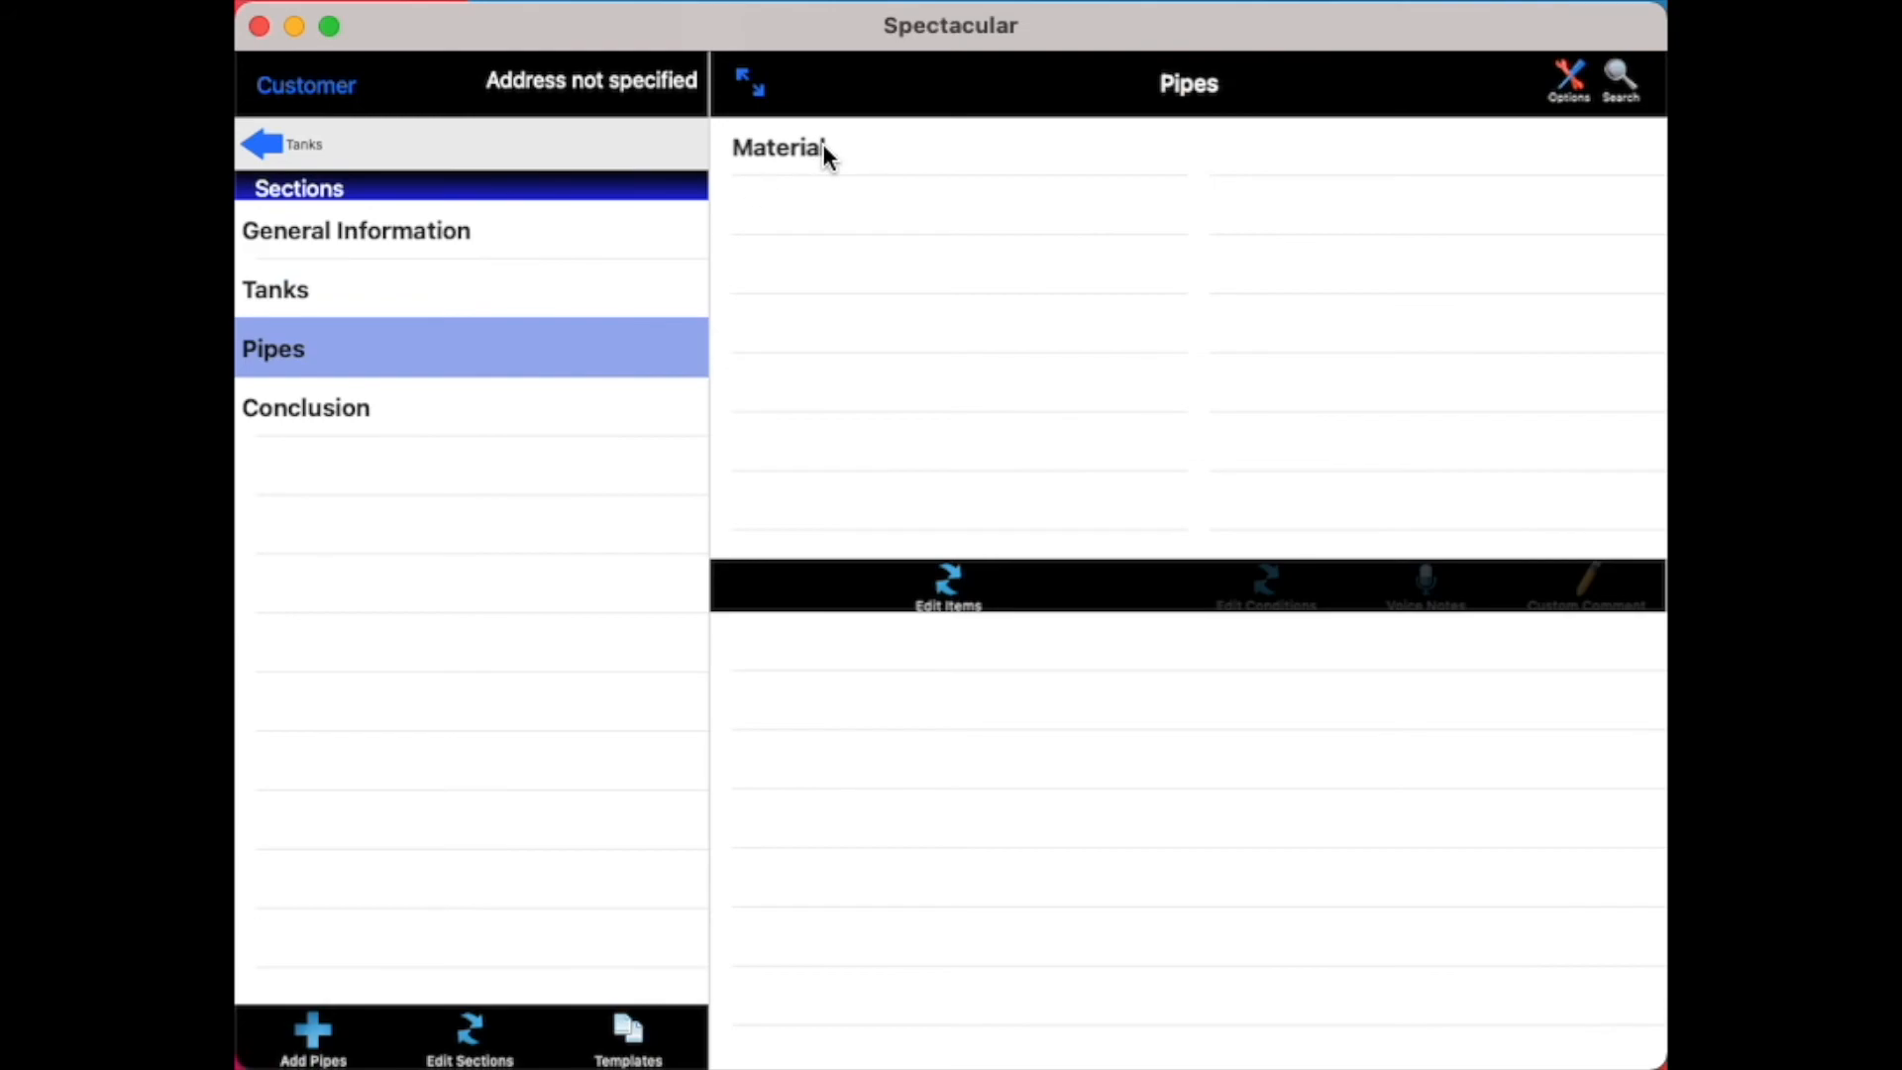
left_click(641, 406)
left_click(854, 154)
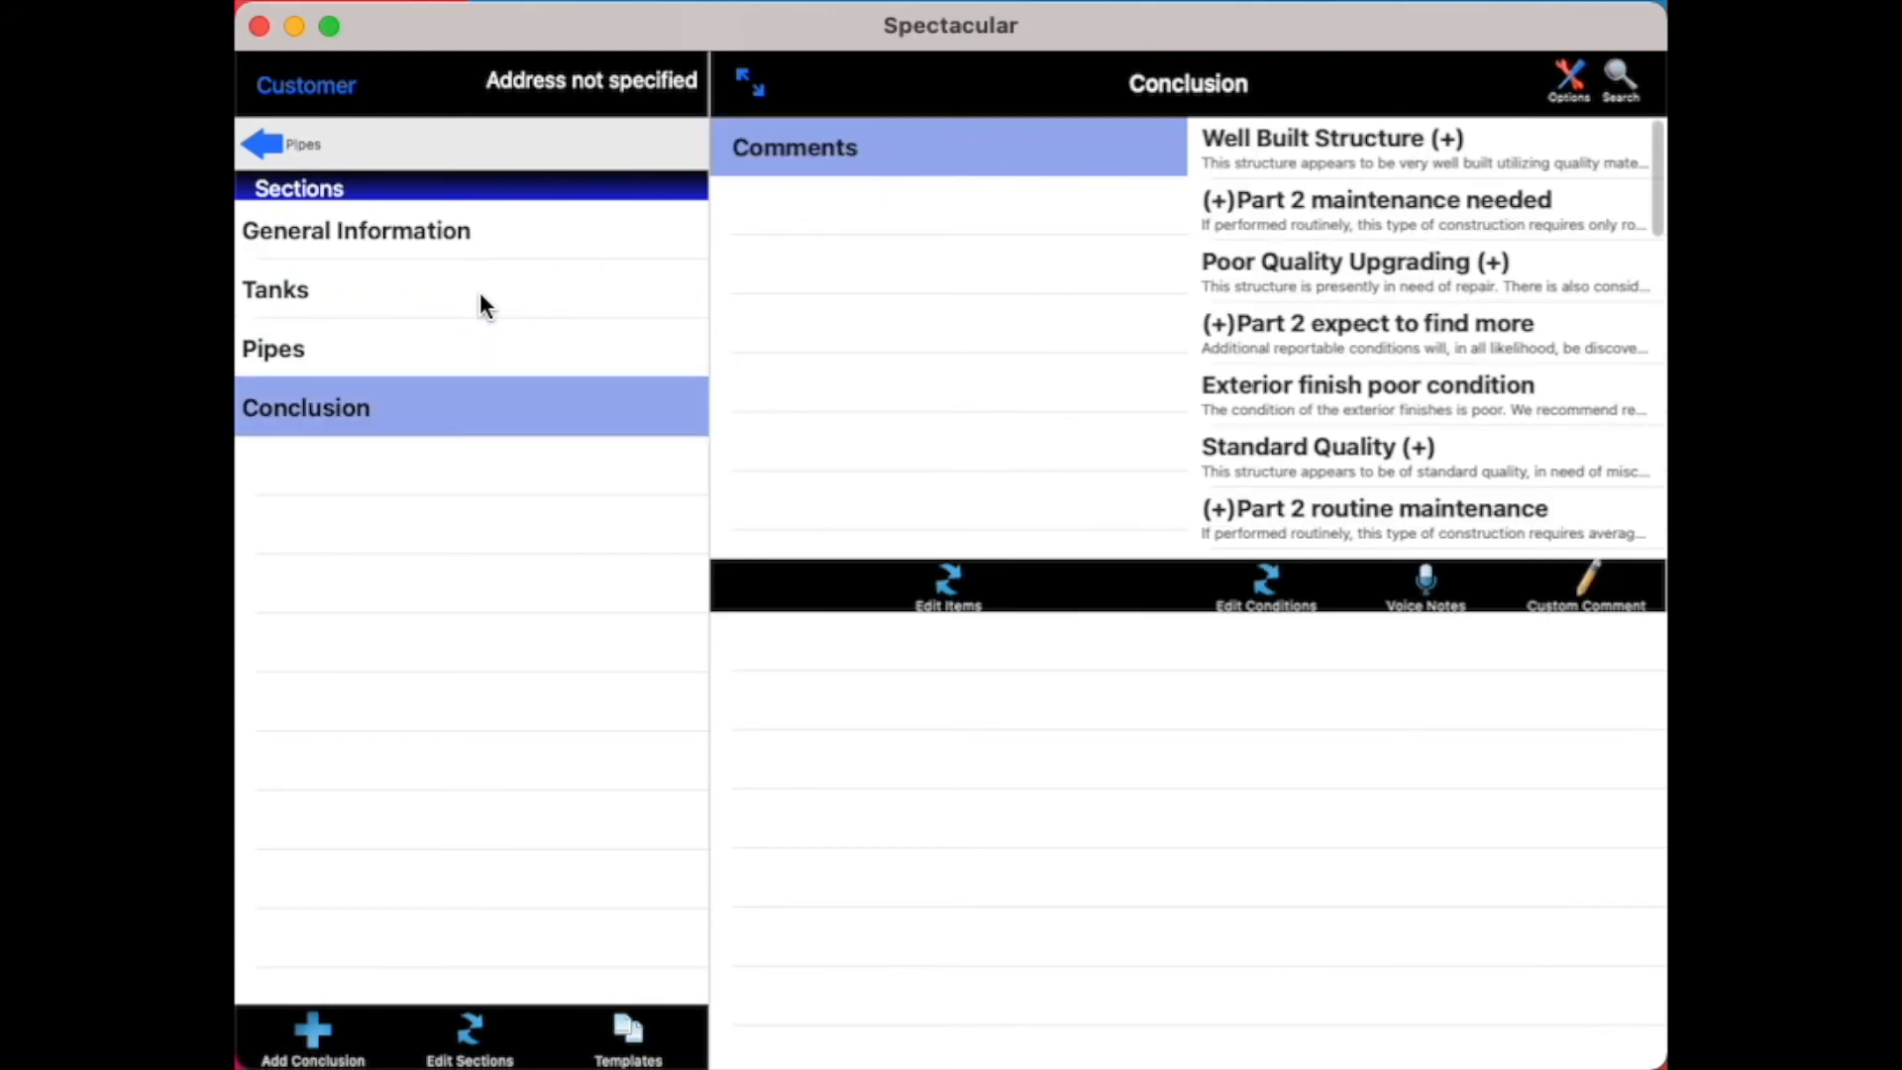
left_click(432, 296)
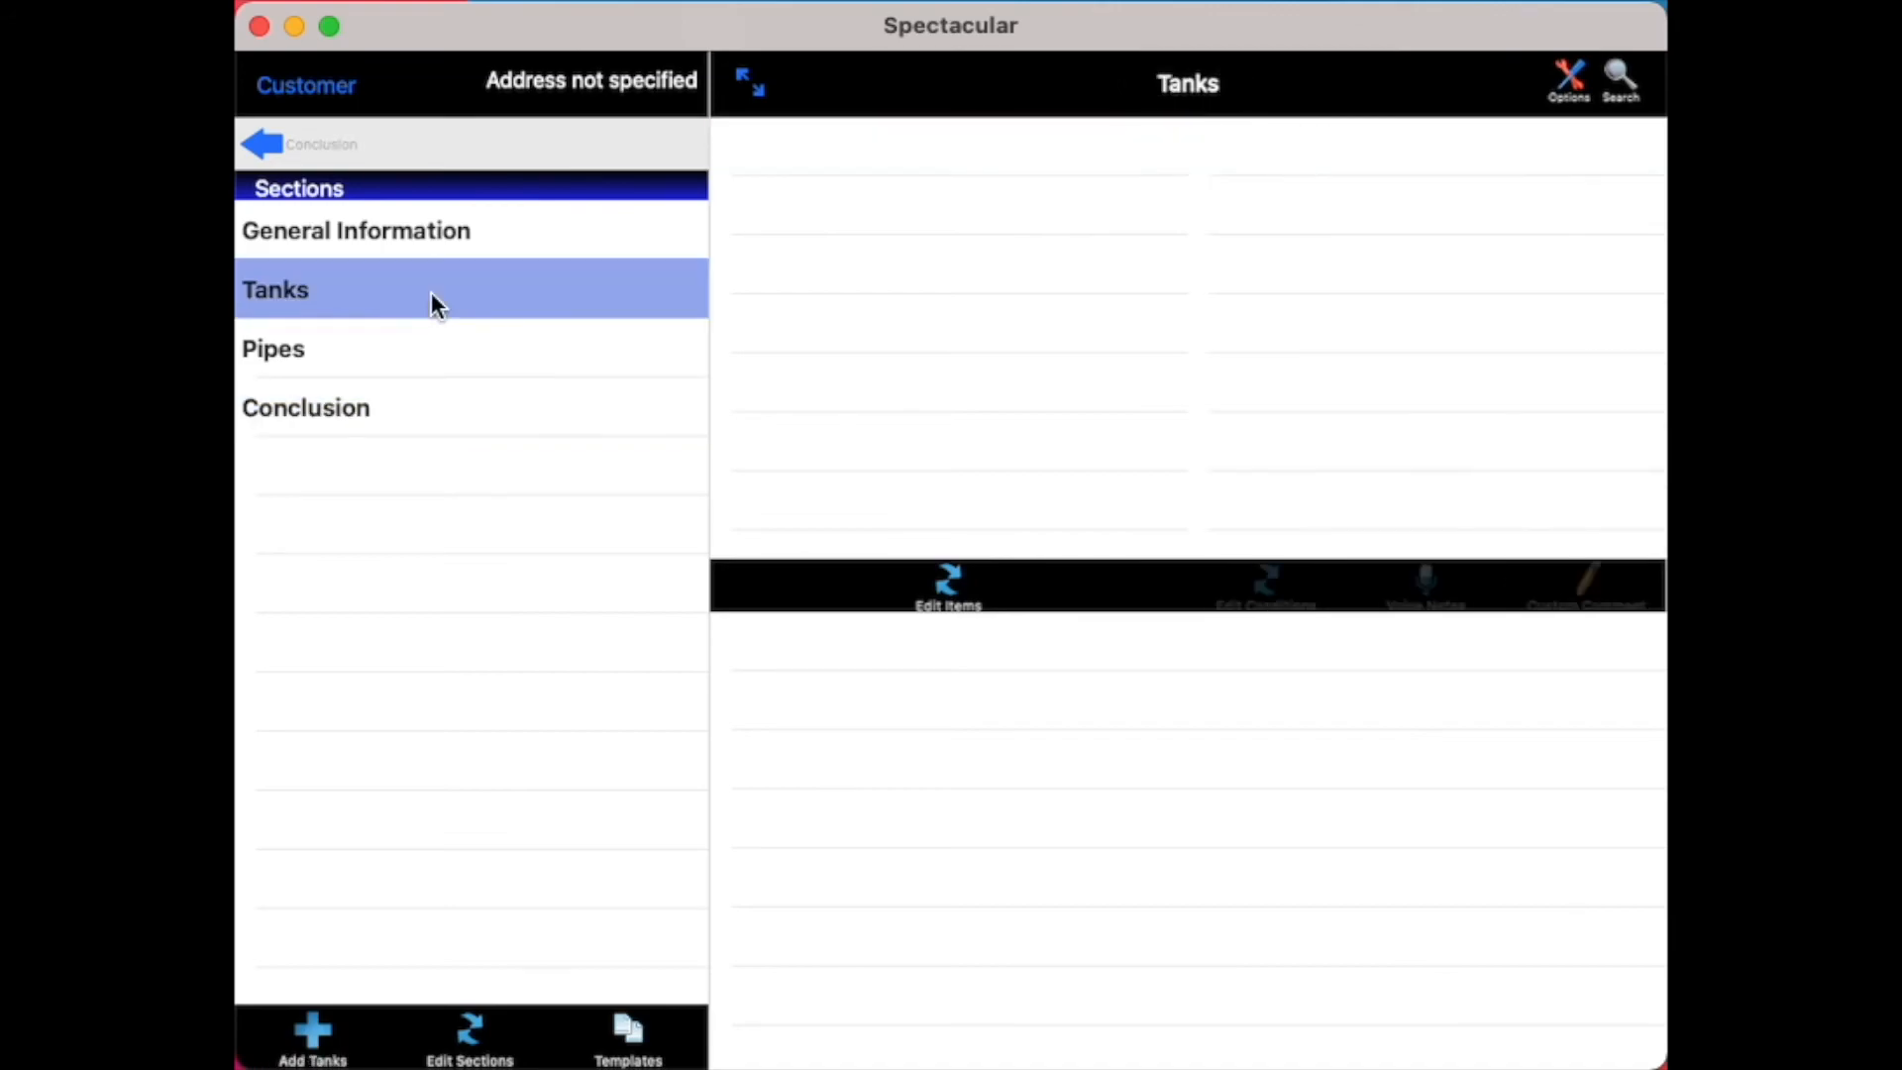
Open the Materials condition of the Material item in the Pipes section with its PipeMaterials choices
left_click(463, 353)
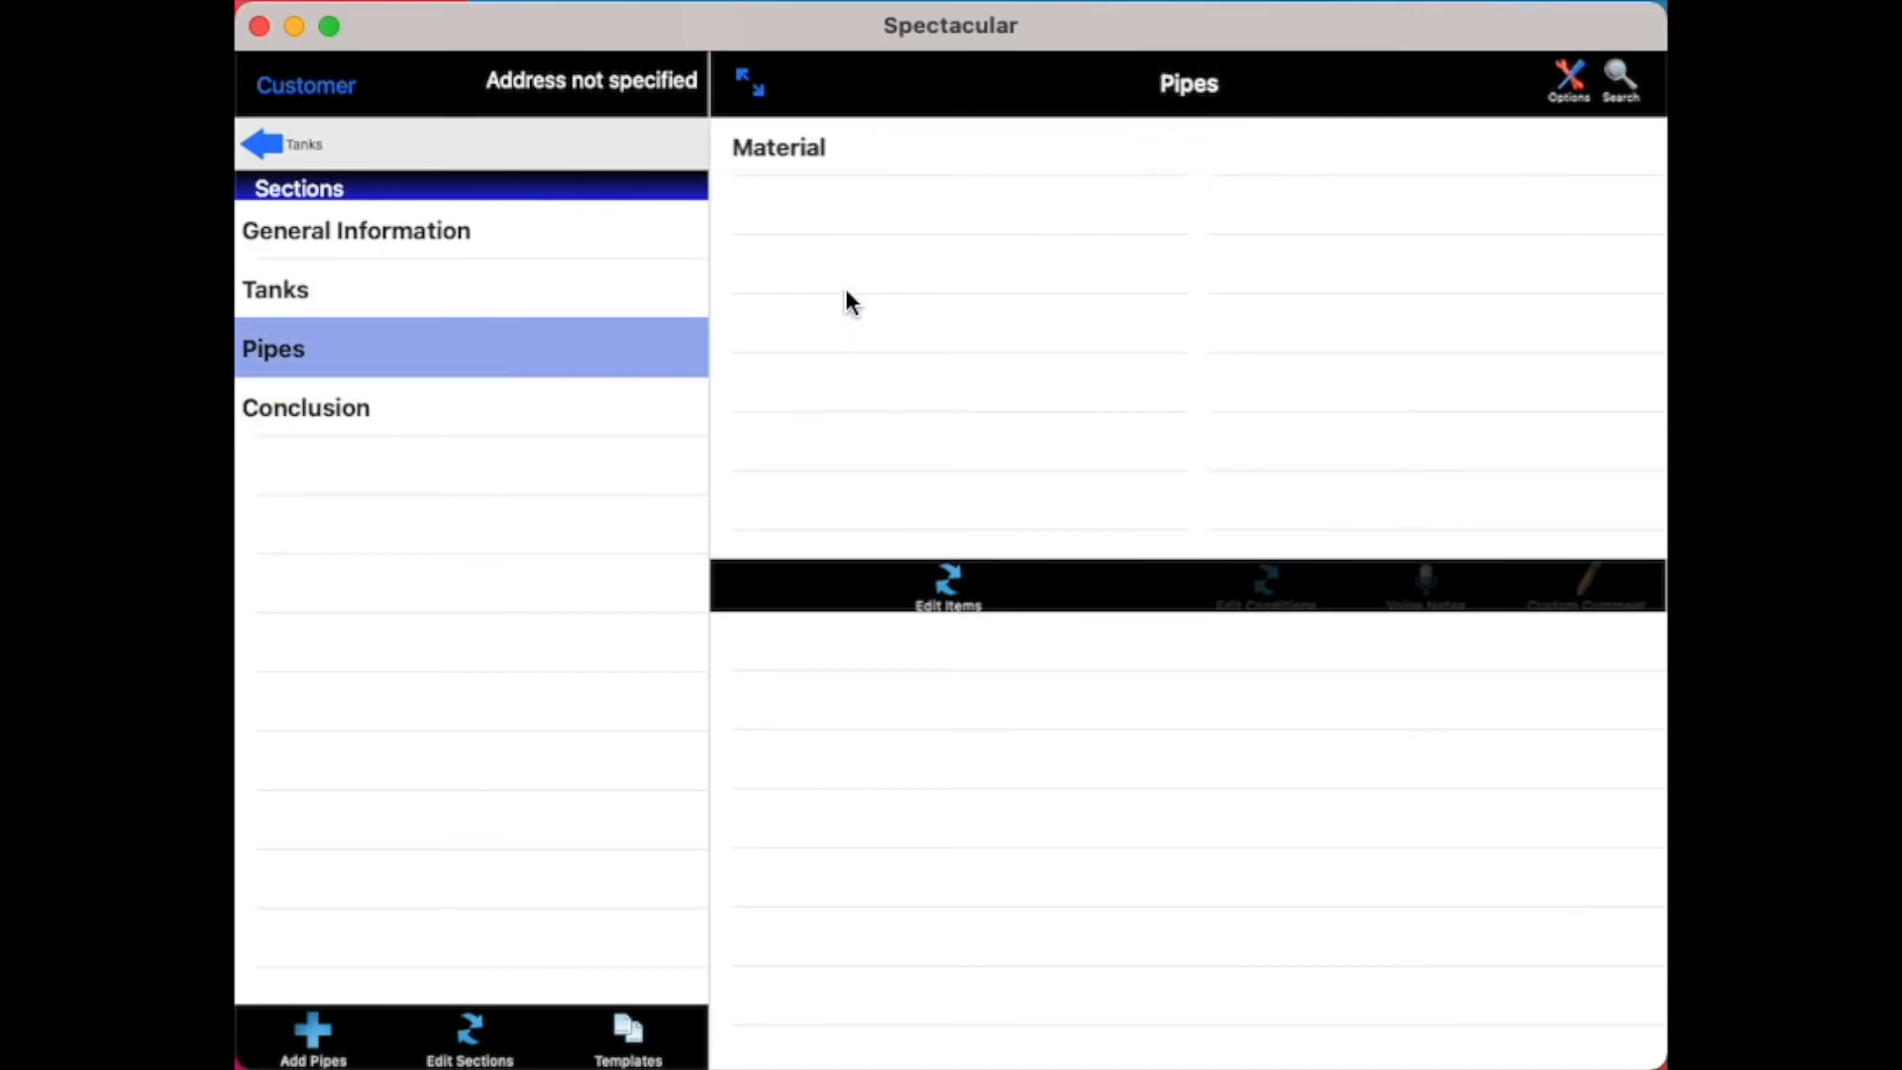
left_click(856, 147)
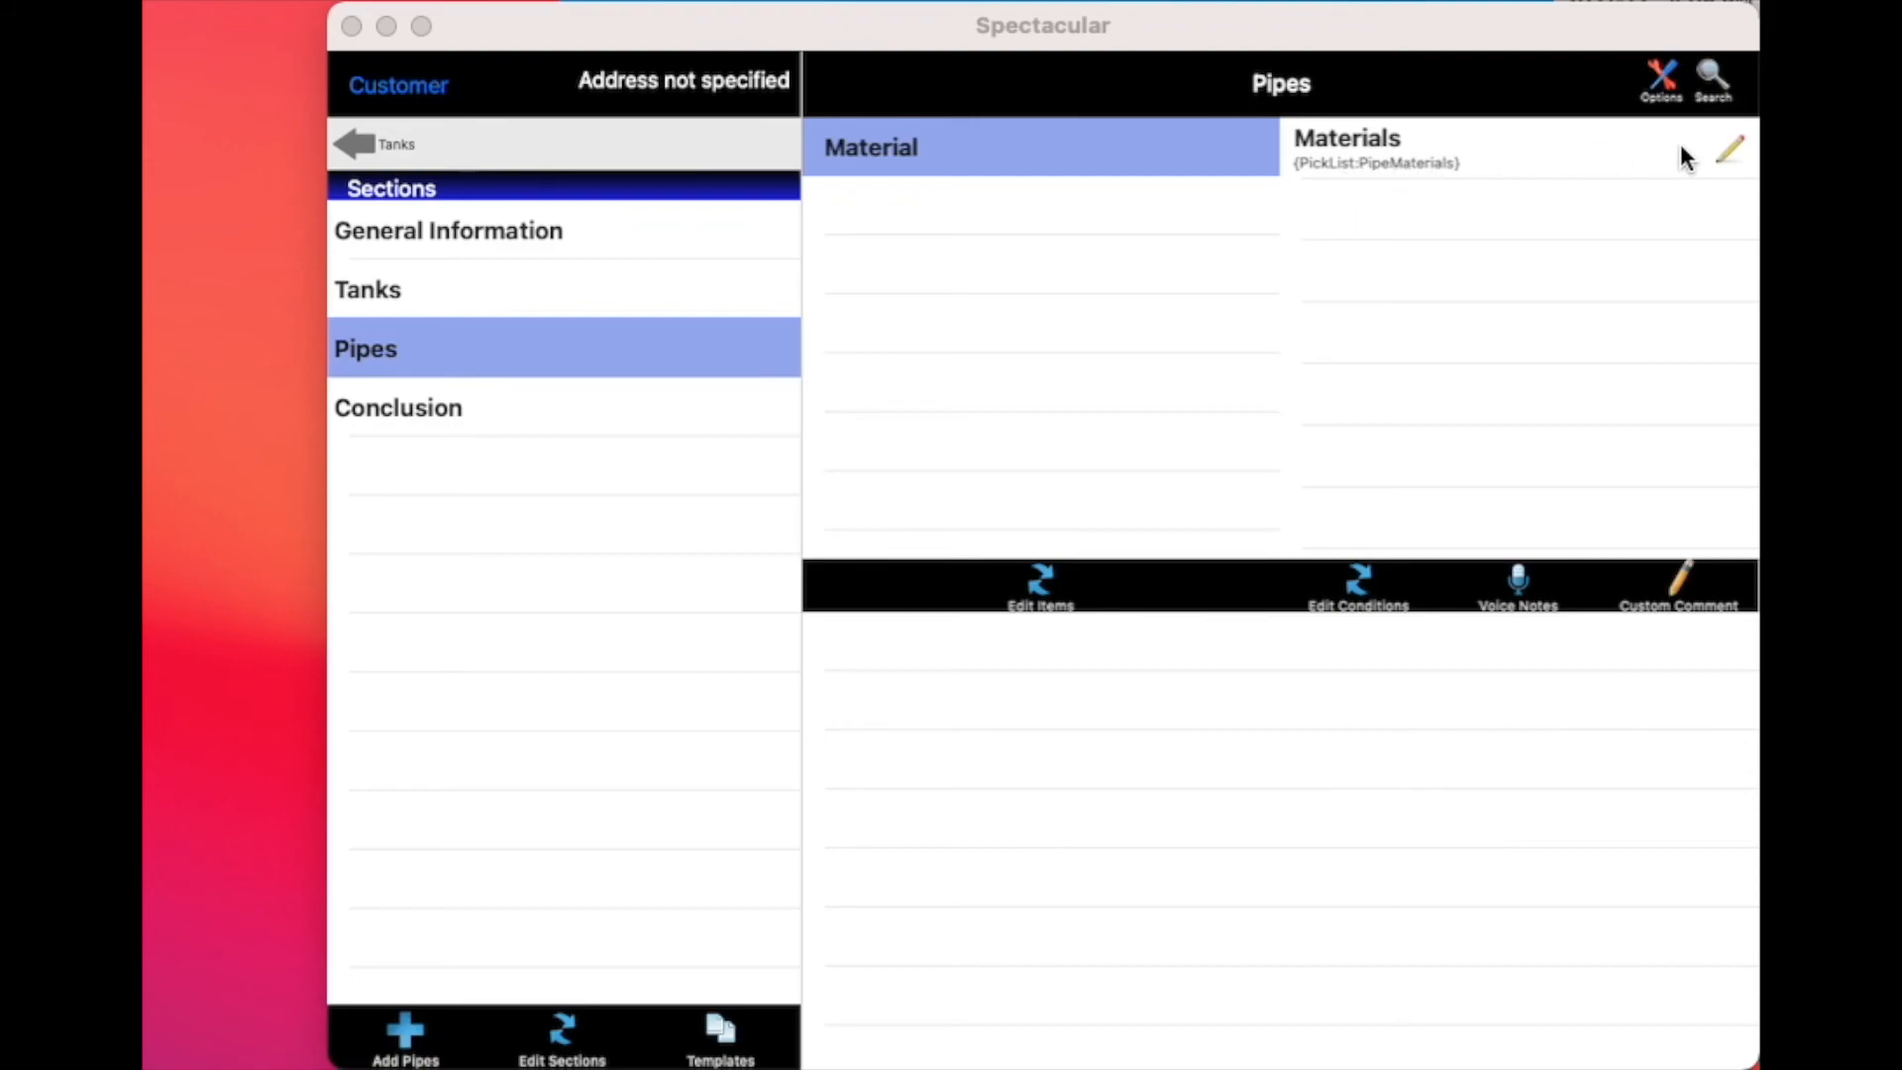
left_click(1445, 159)
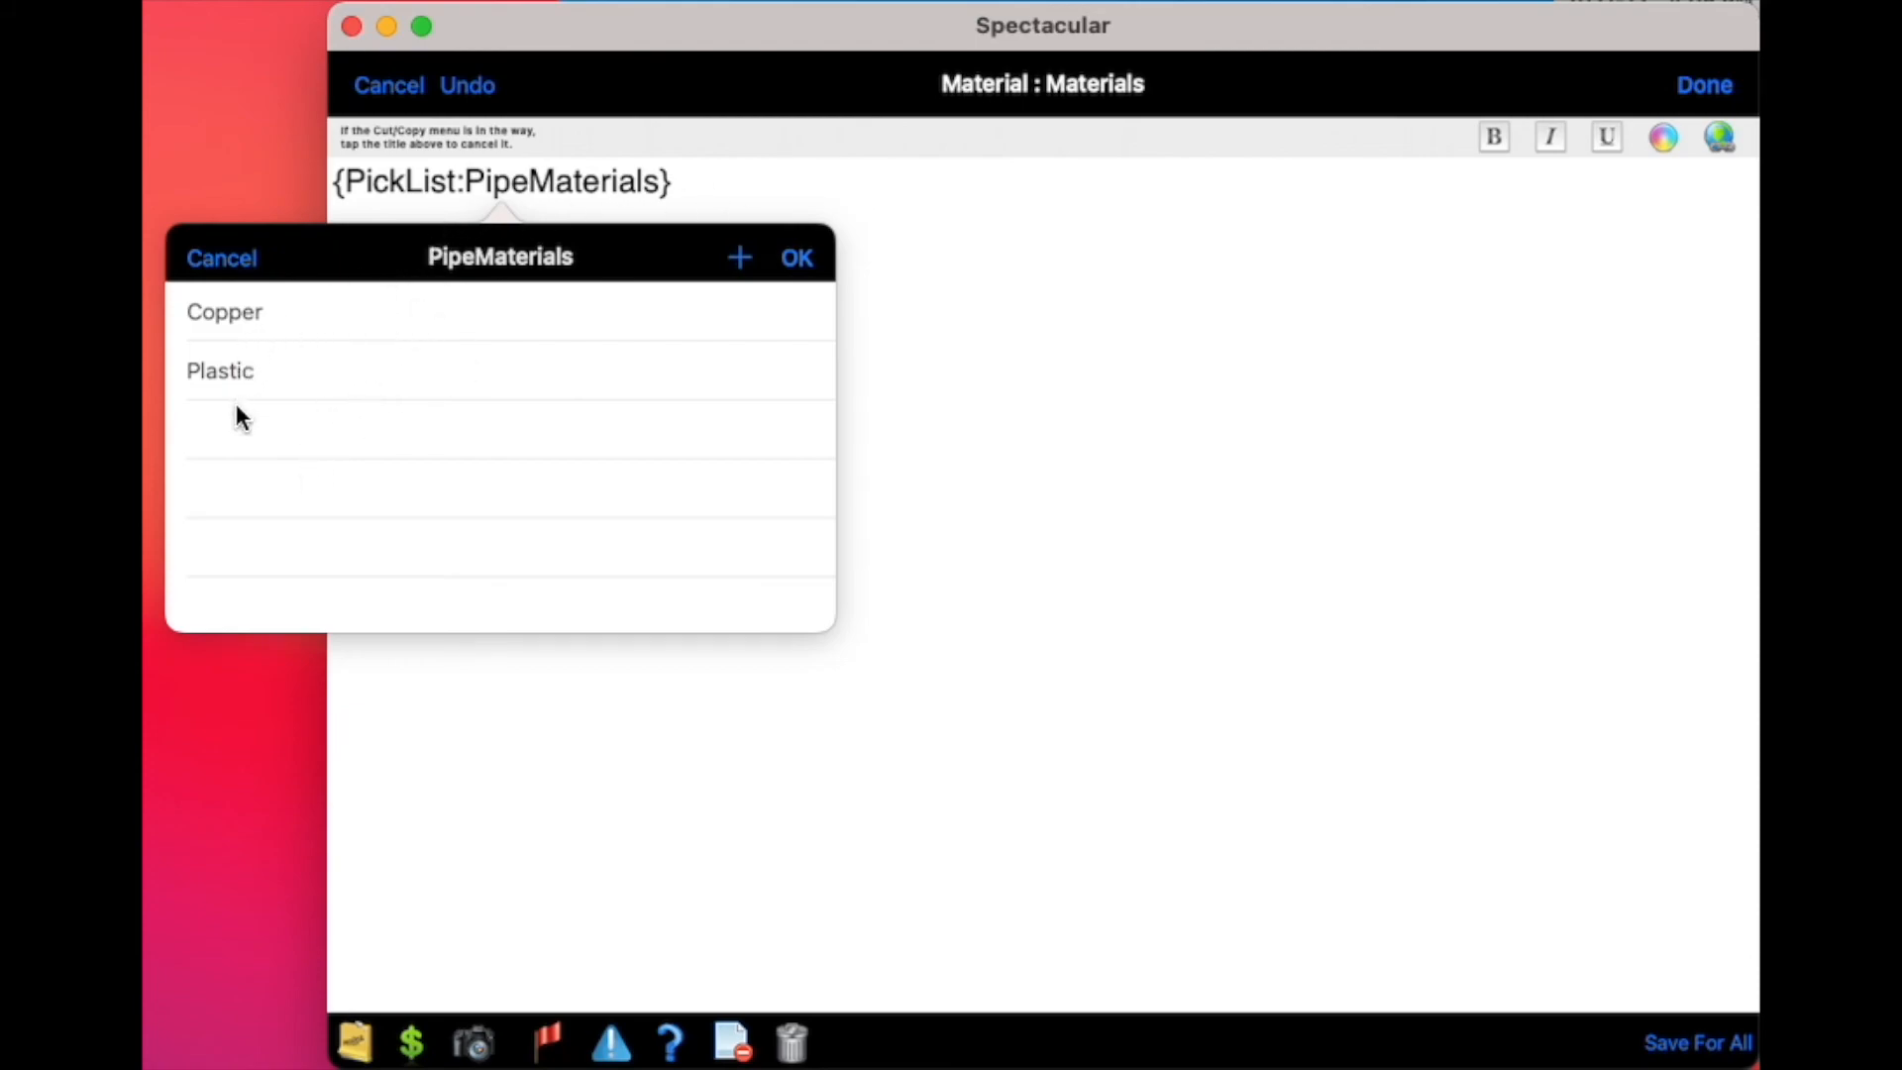
Try filling the Materials comment with Plastic and Copper from the pick list, and undo that choice
left_click(214, 376)
left_click(266, 327)
left_click(807, 260)
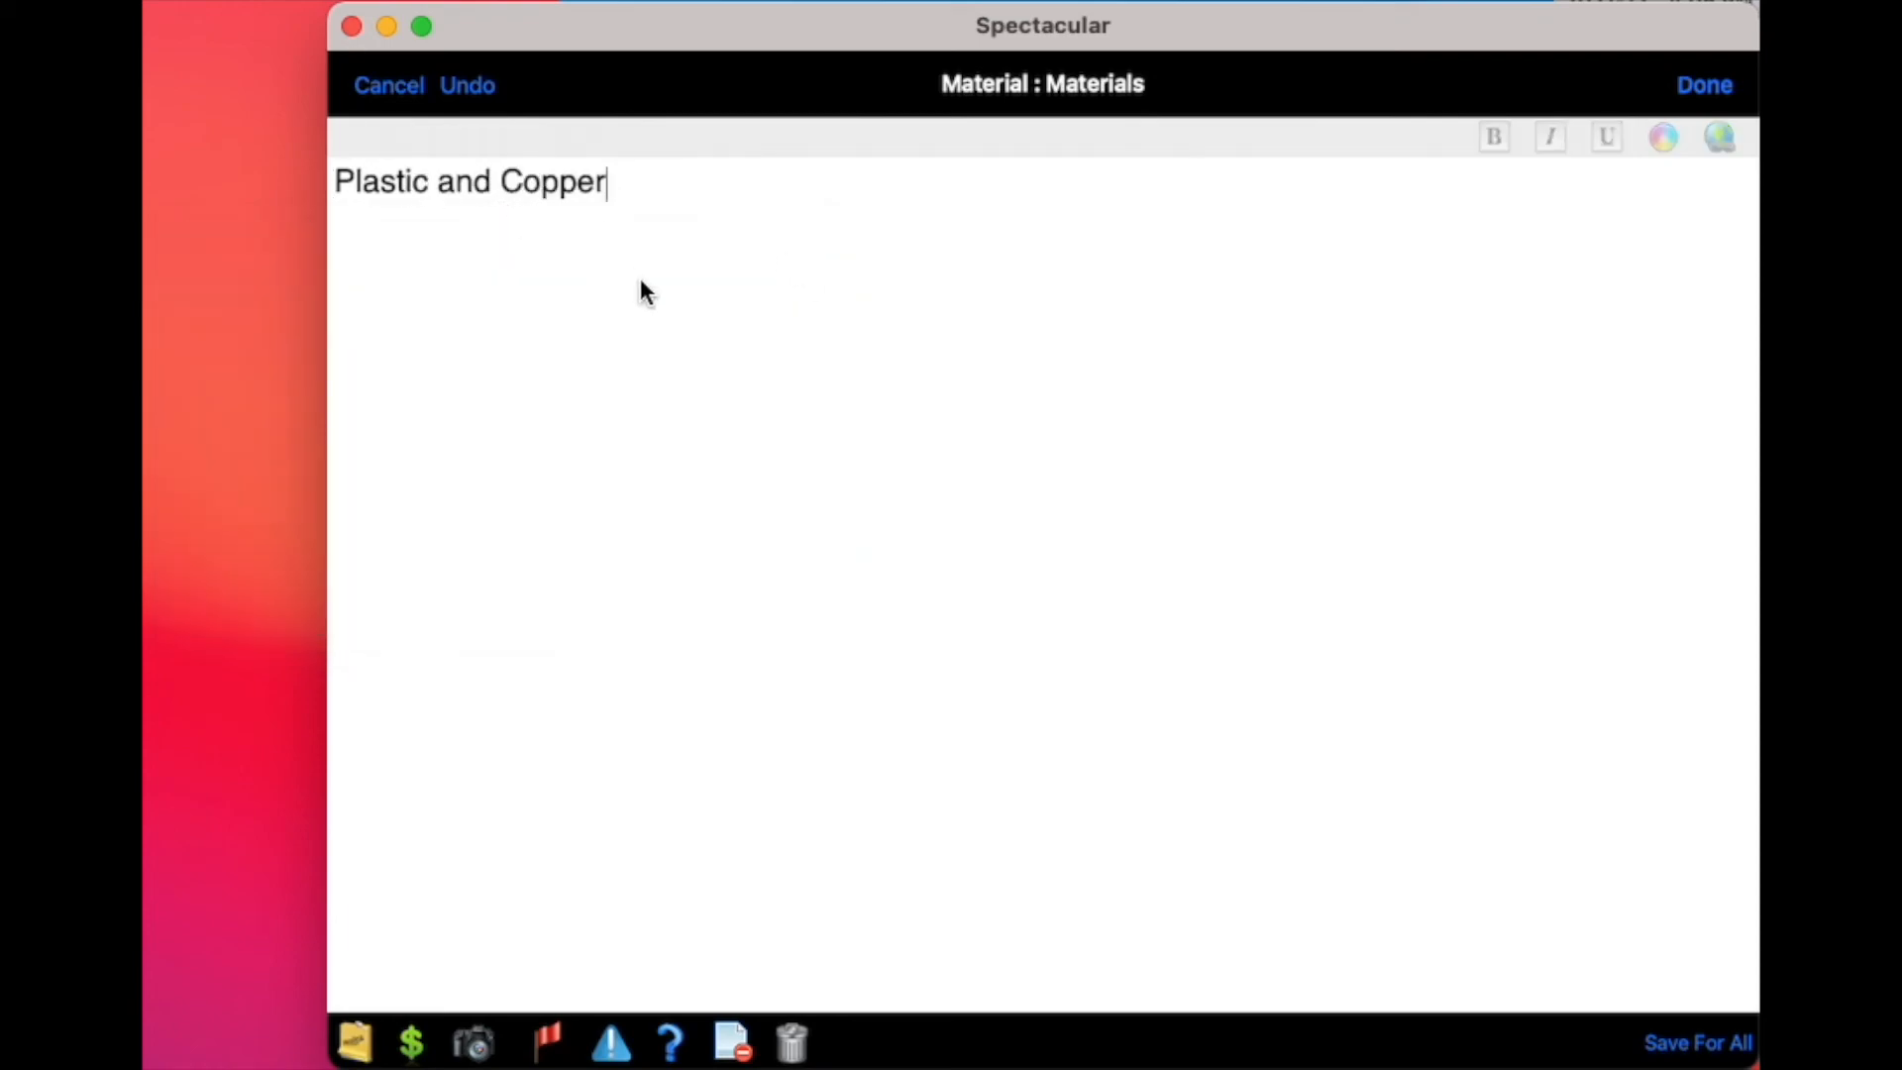
left_click(480, 85)
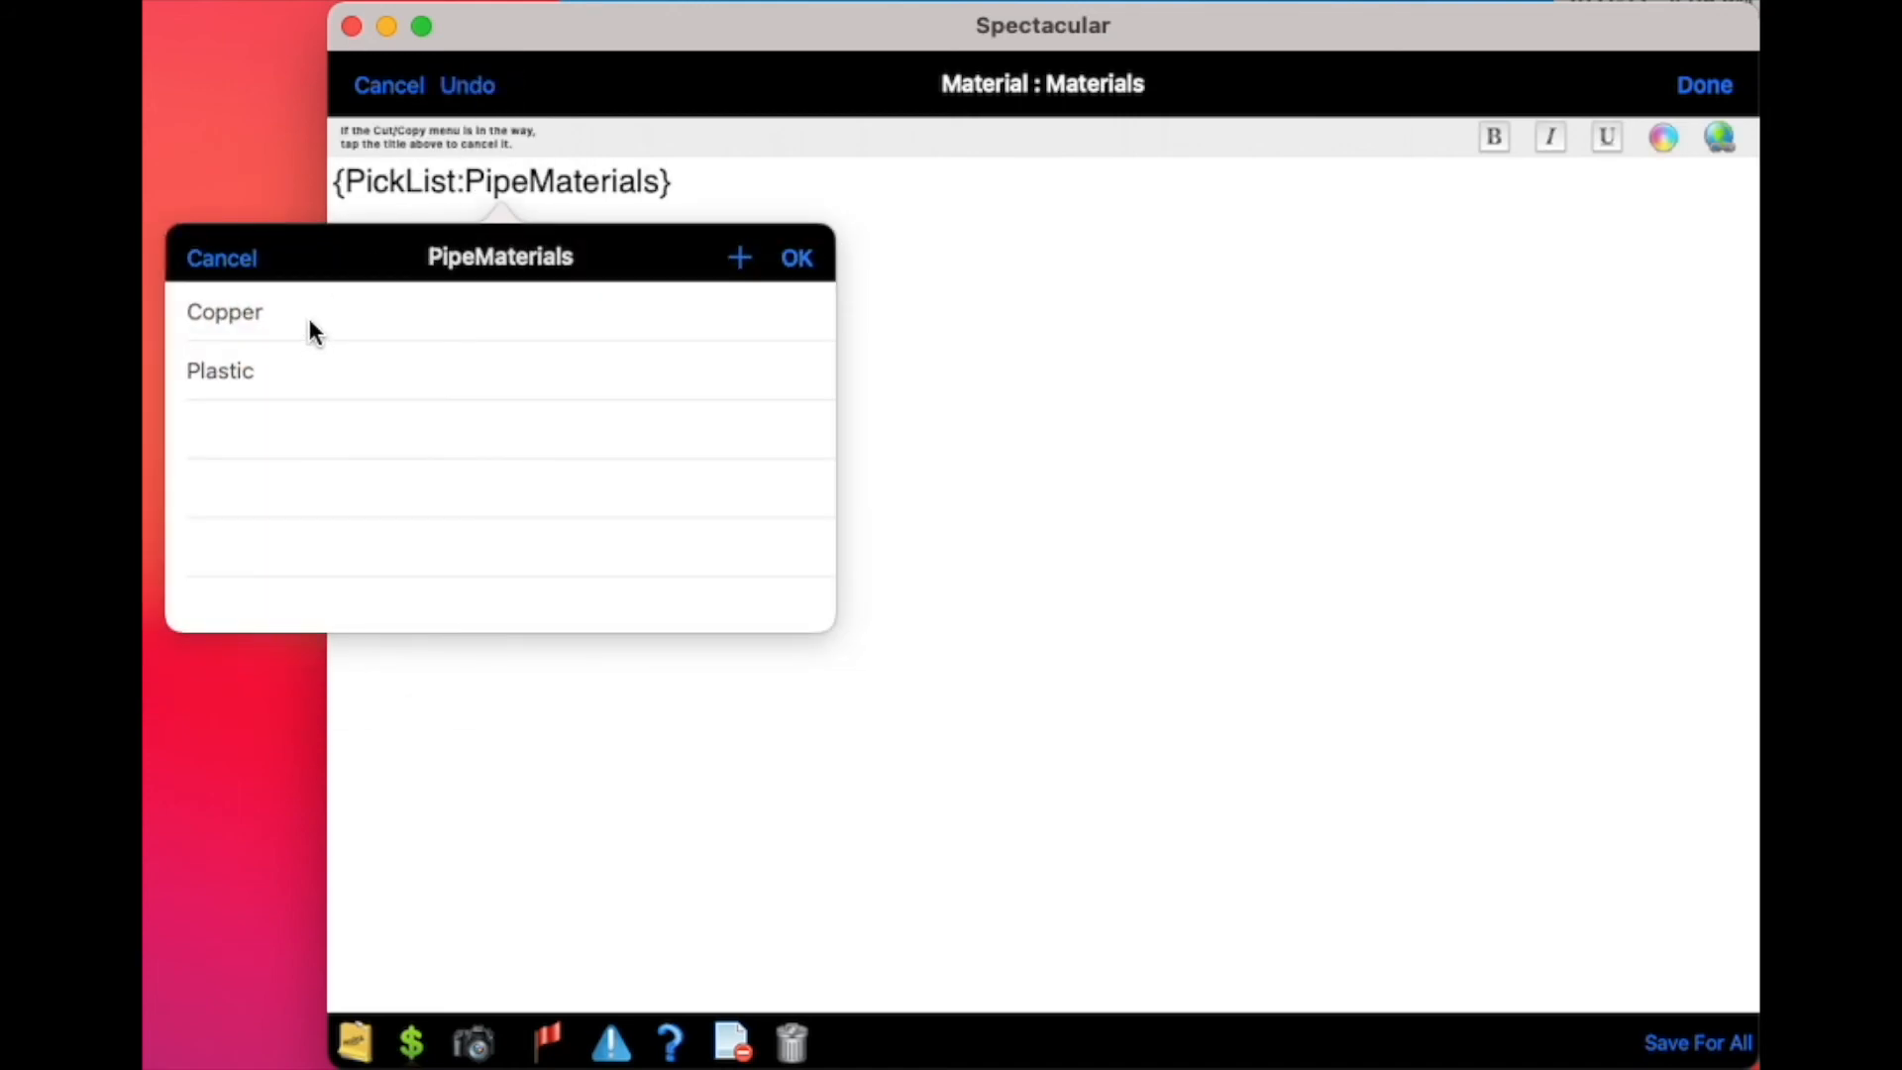
Choose Copper from the PipeMaterials pick list and save the Materials comment to the inspection
left_click(309, 318)
left_click(795, 260)
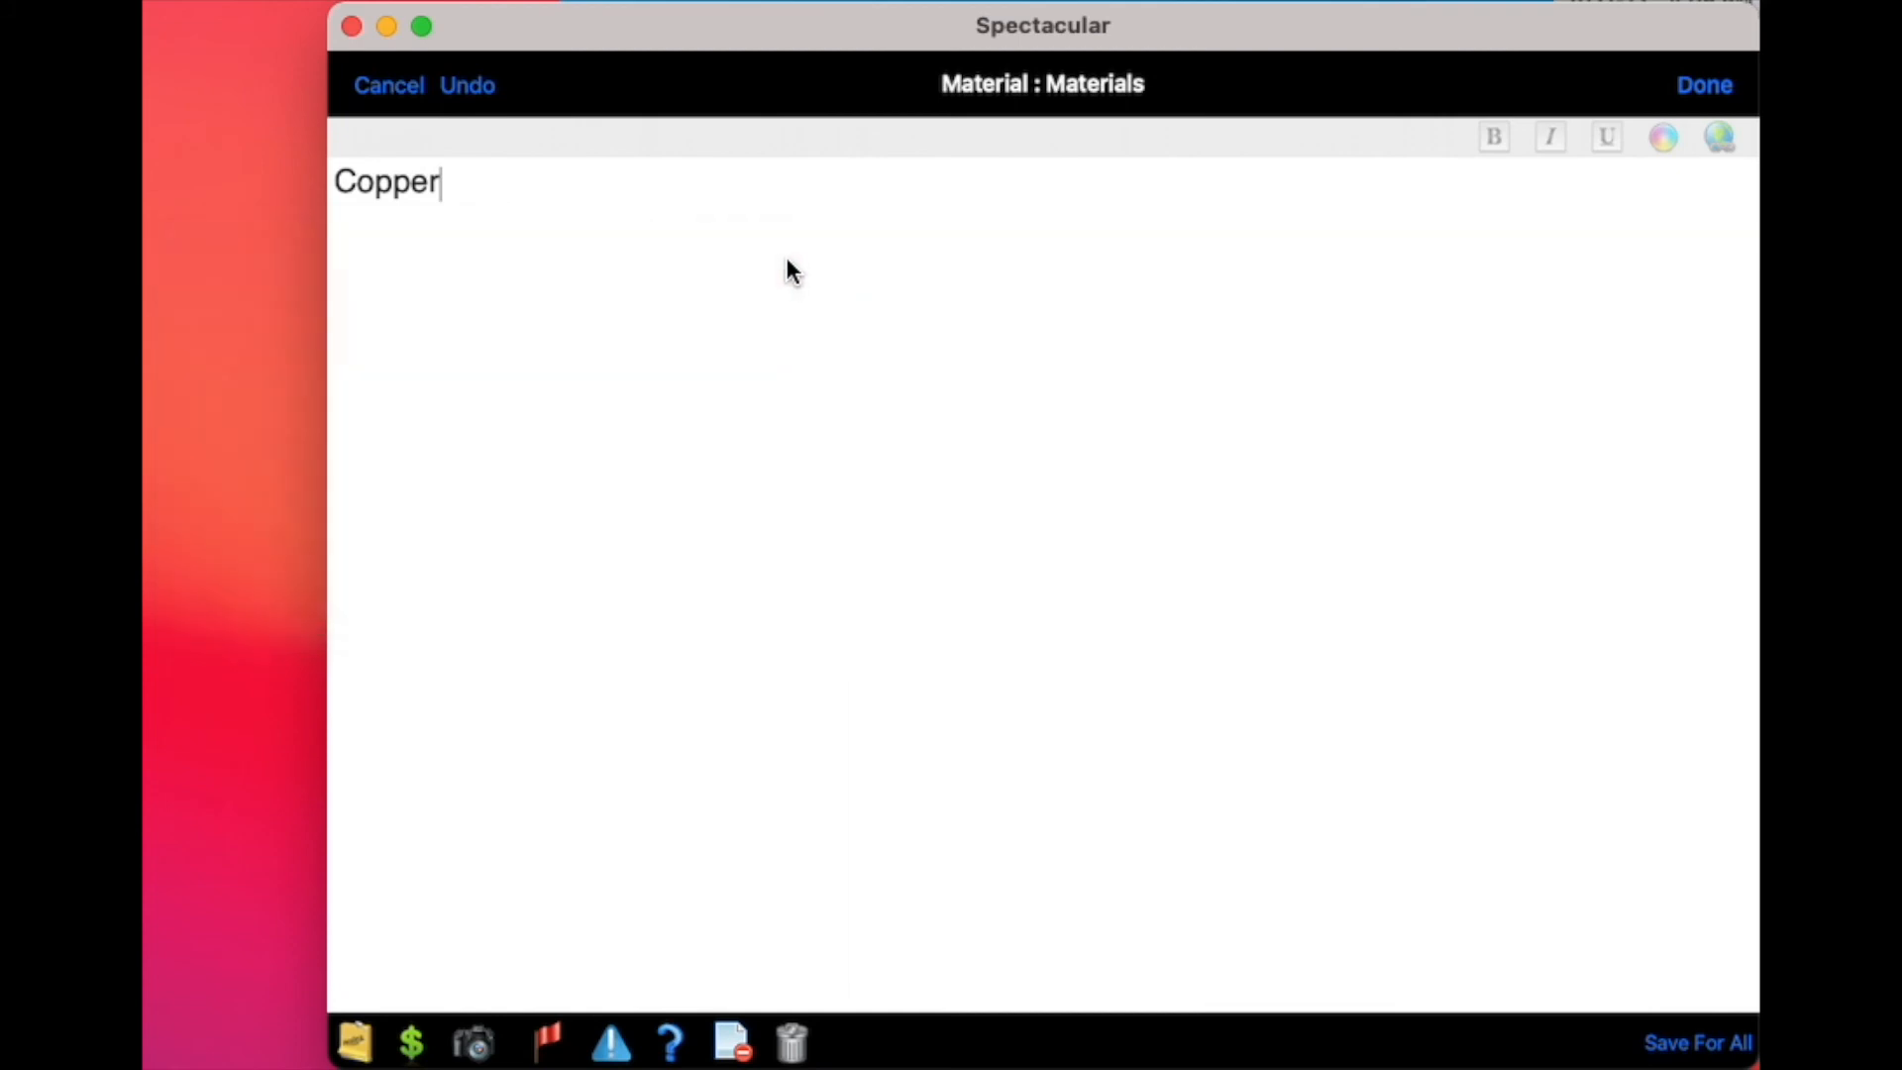
left_click(1704, 86)
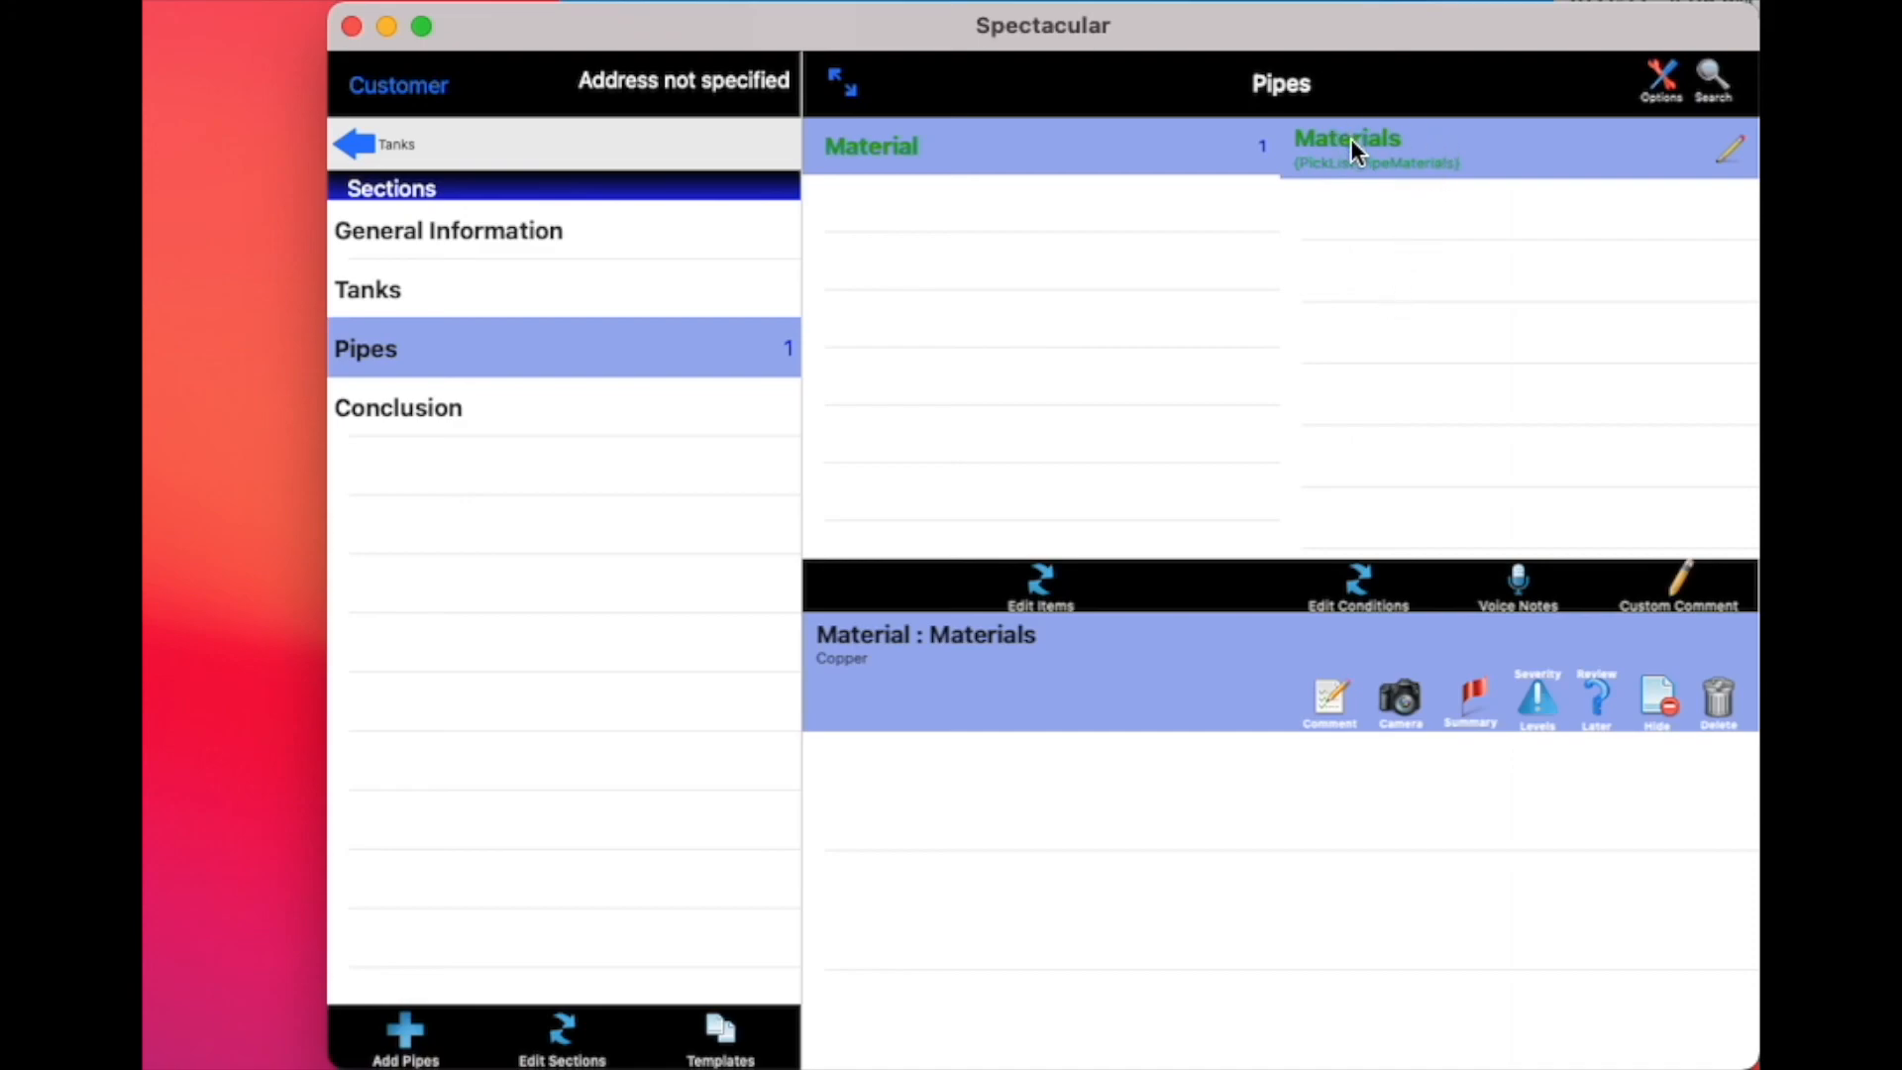
Add the "(+)Part 2 expect to find more" comment to the Conclusion section of the inspection
left_click(687, 408)
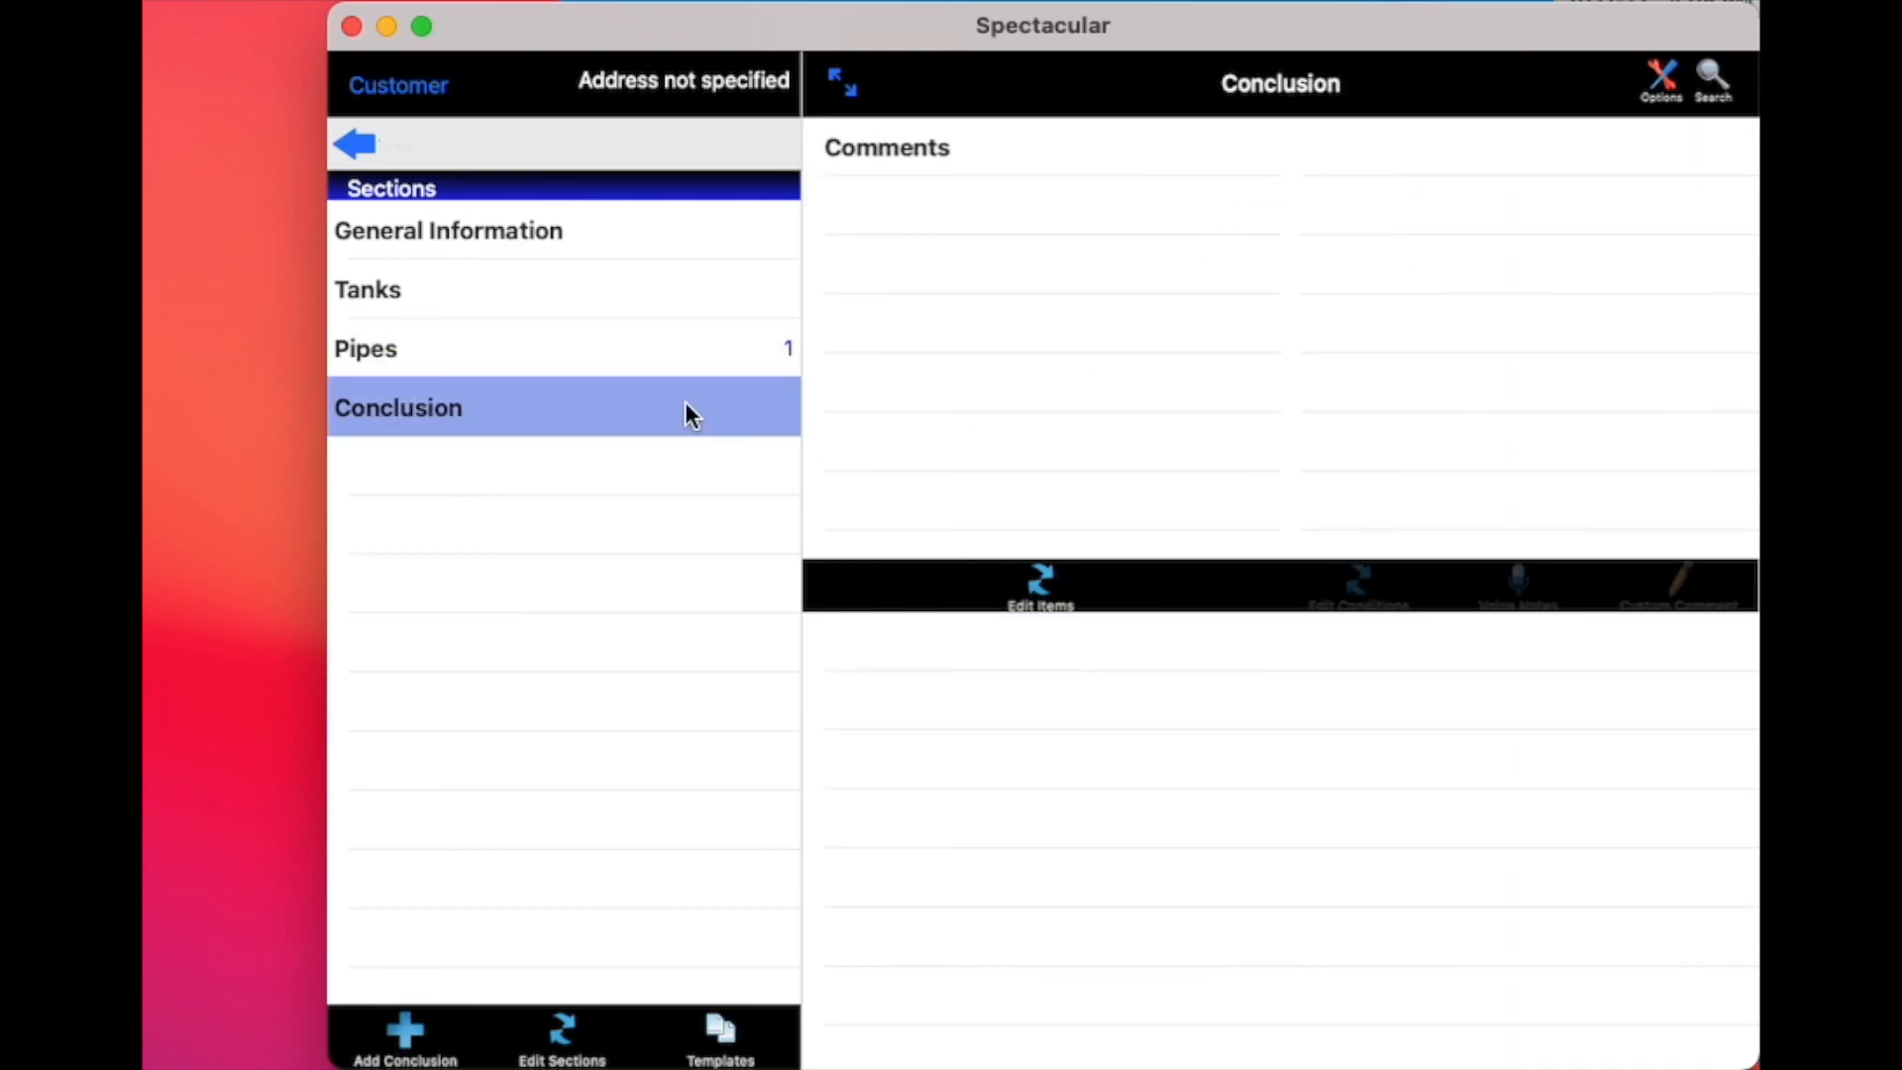
left_click(957, 153)
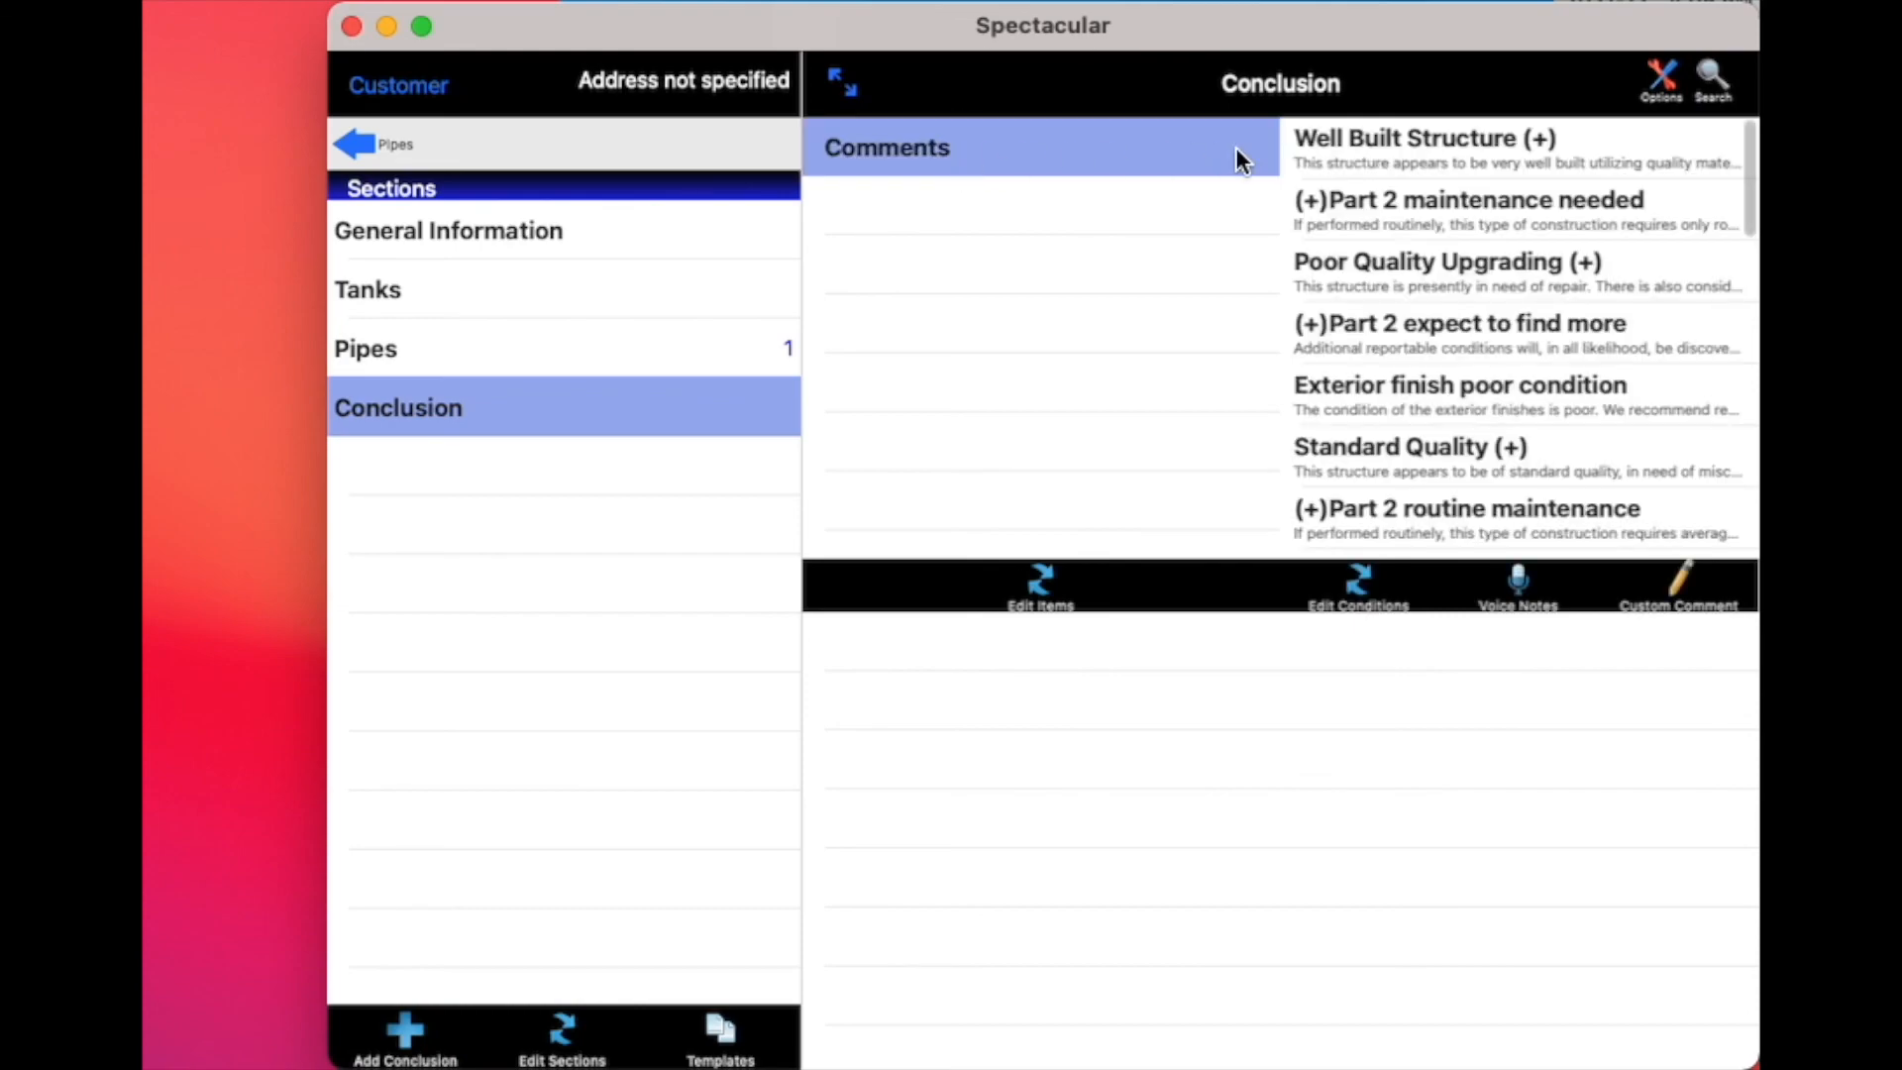
left_click(1608, 327)
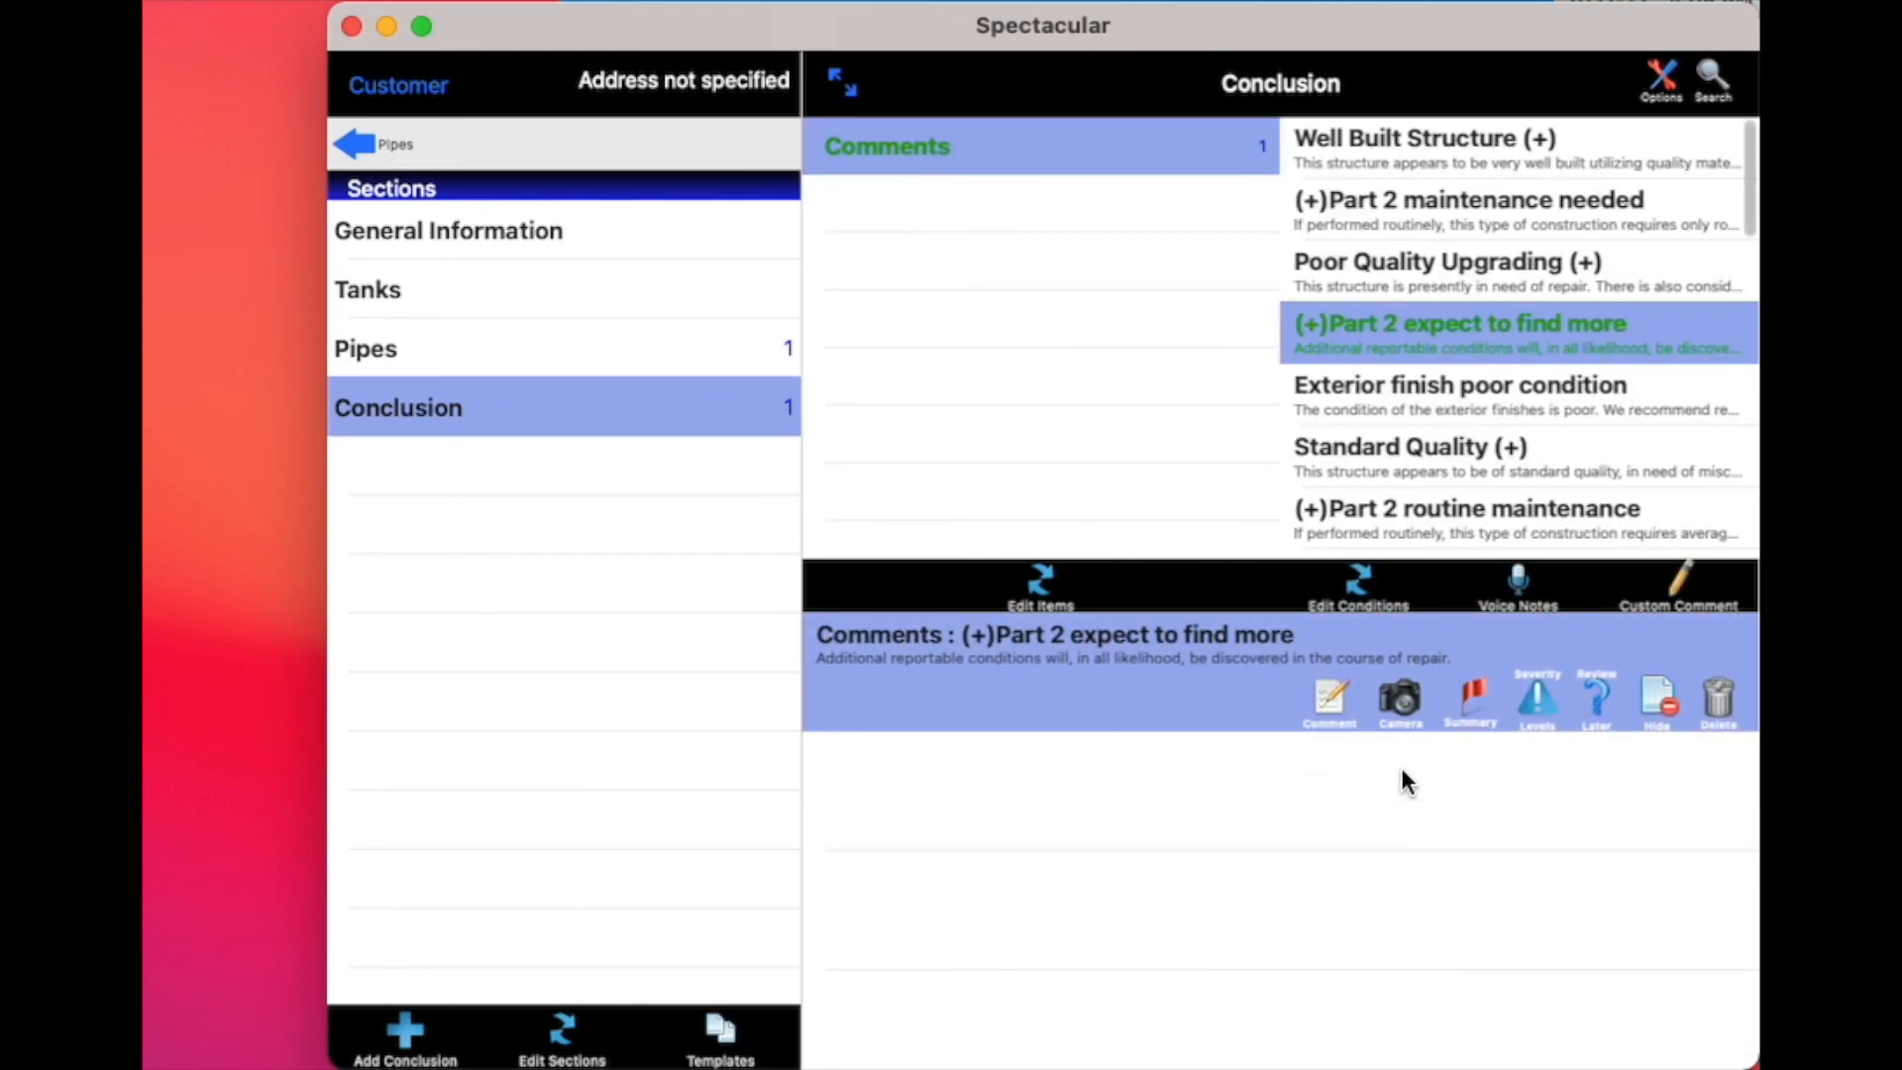
Review the Material item's conditions in the Pipes section and bring up the General Information section's items
left_click(727, 358)
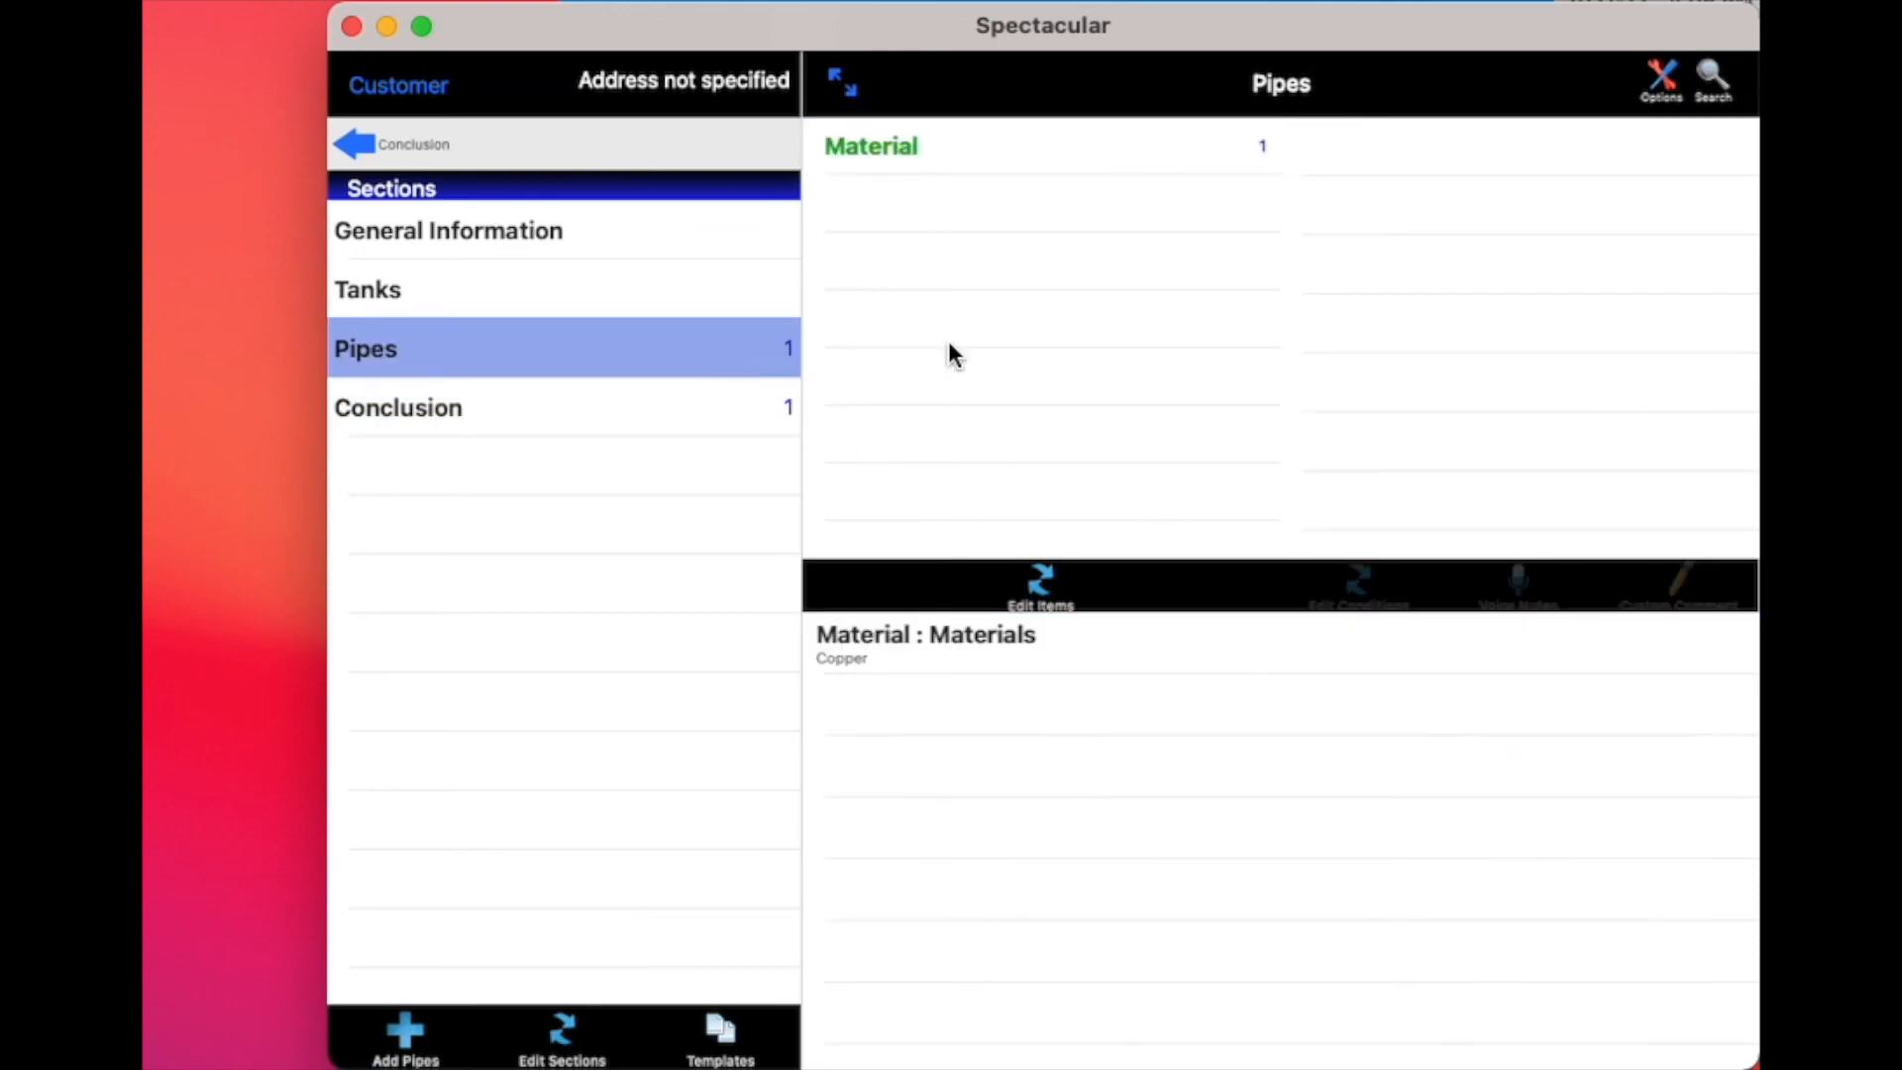
left_click(1177, 154)
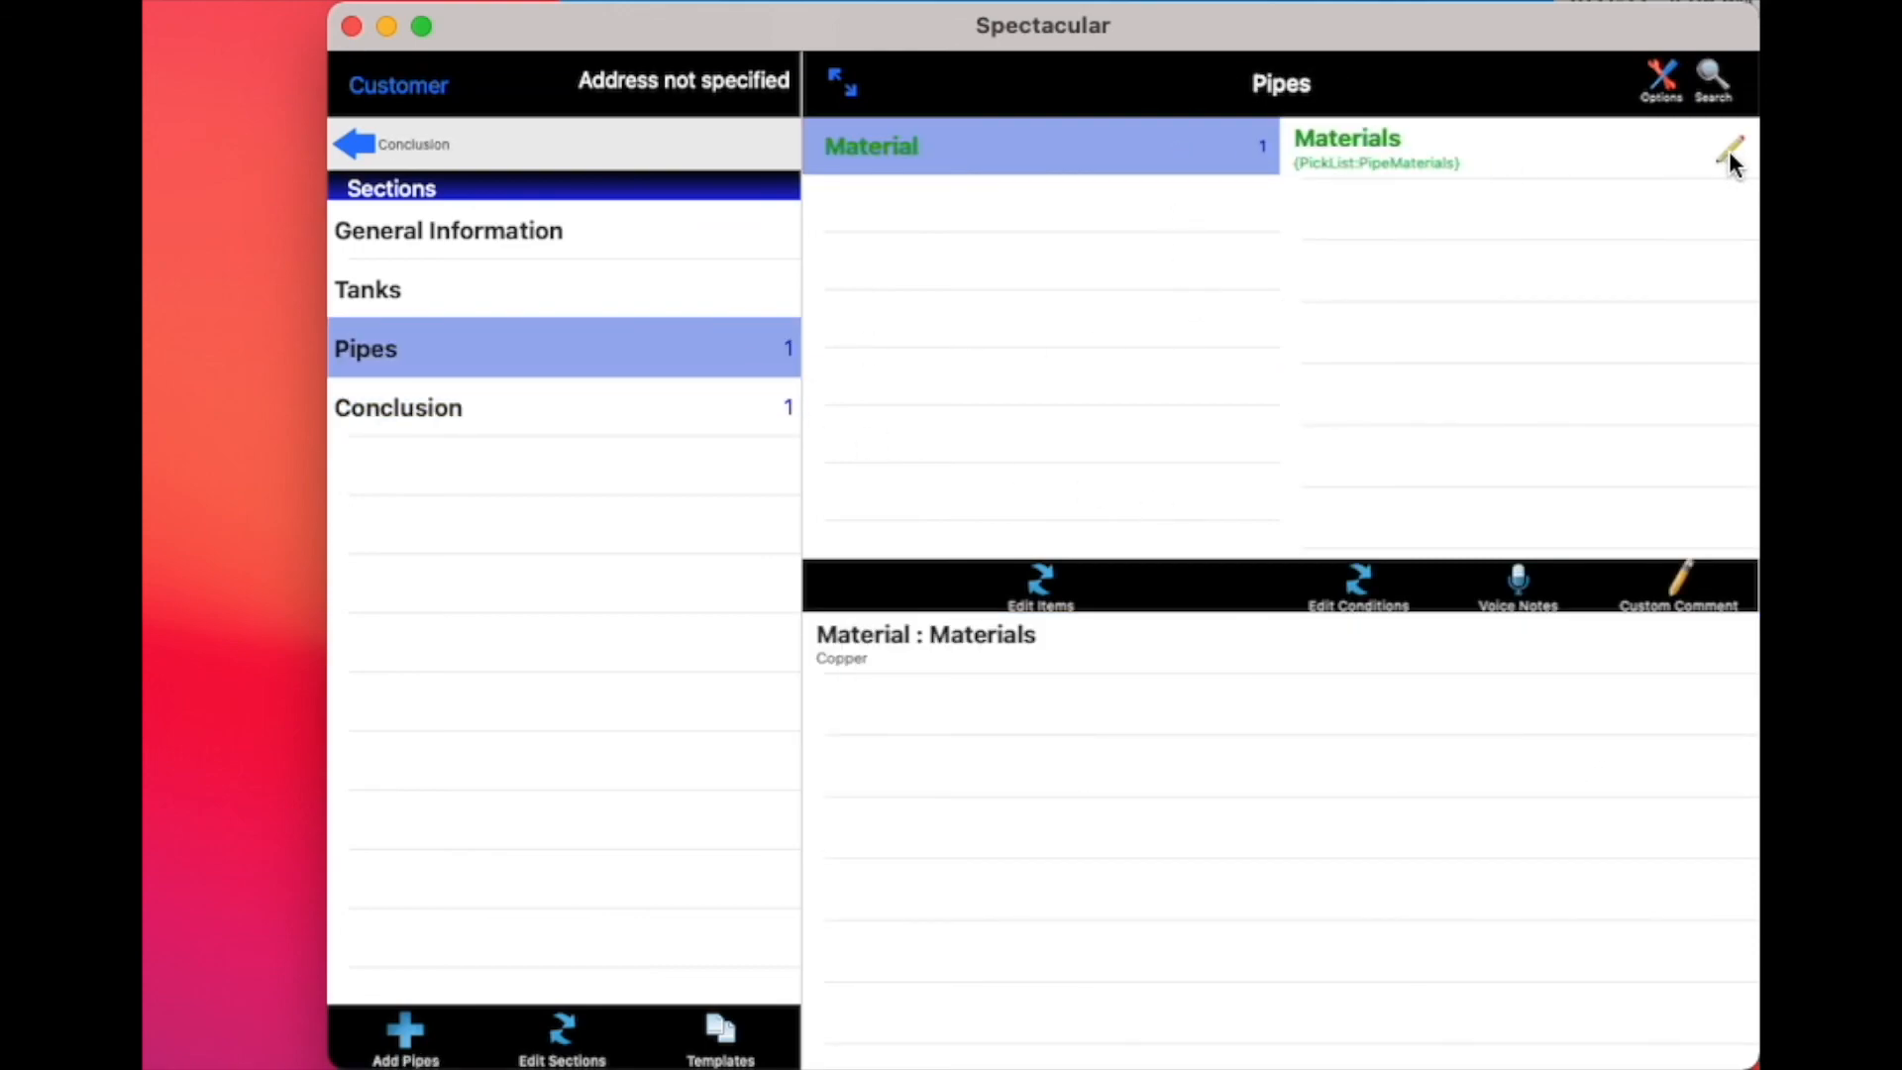
left_click(635, 245)
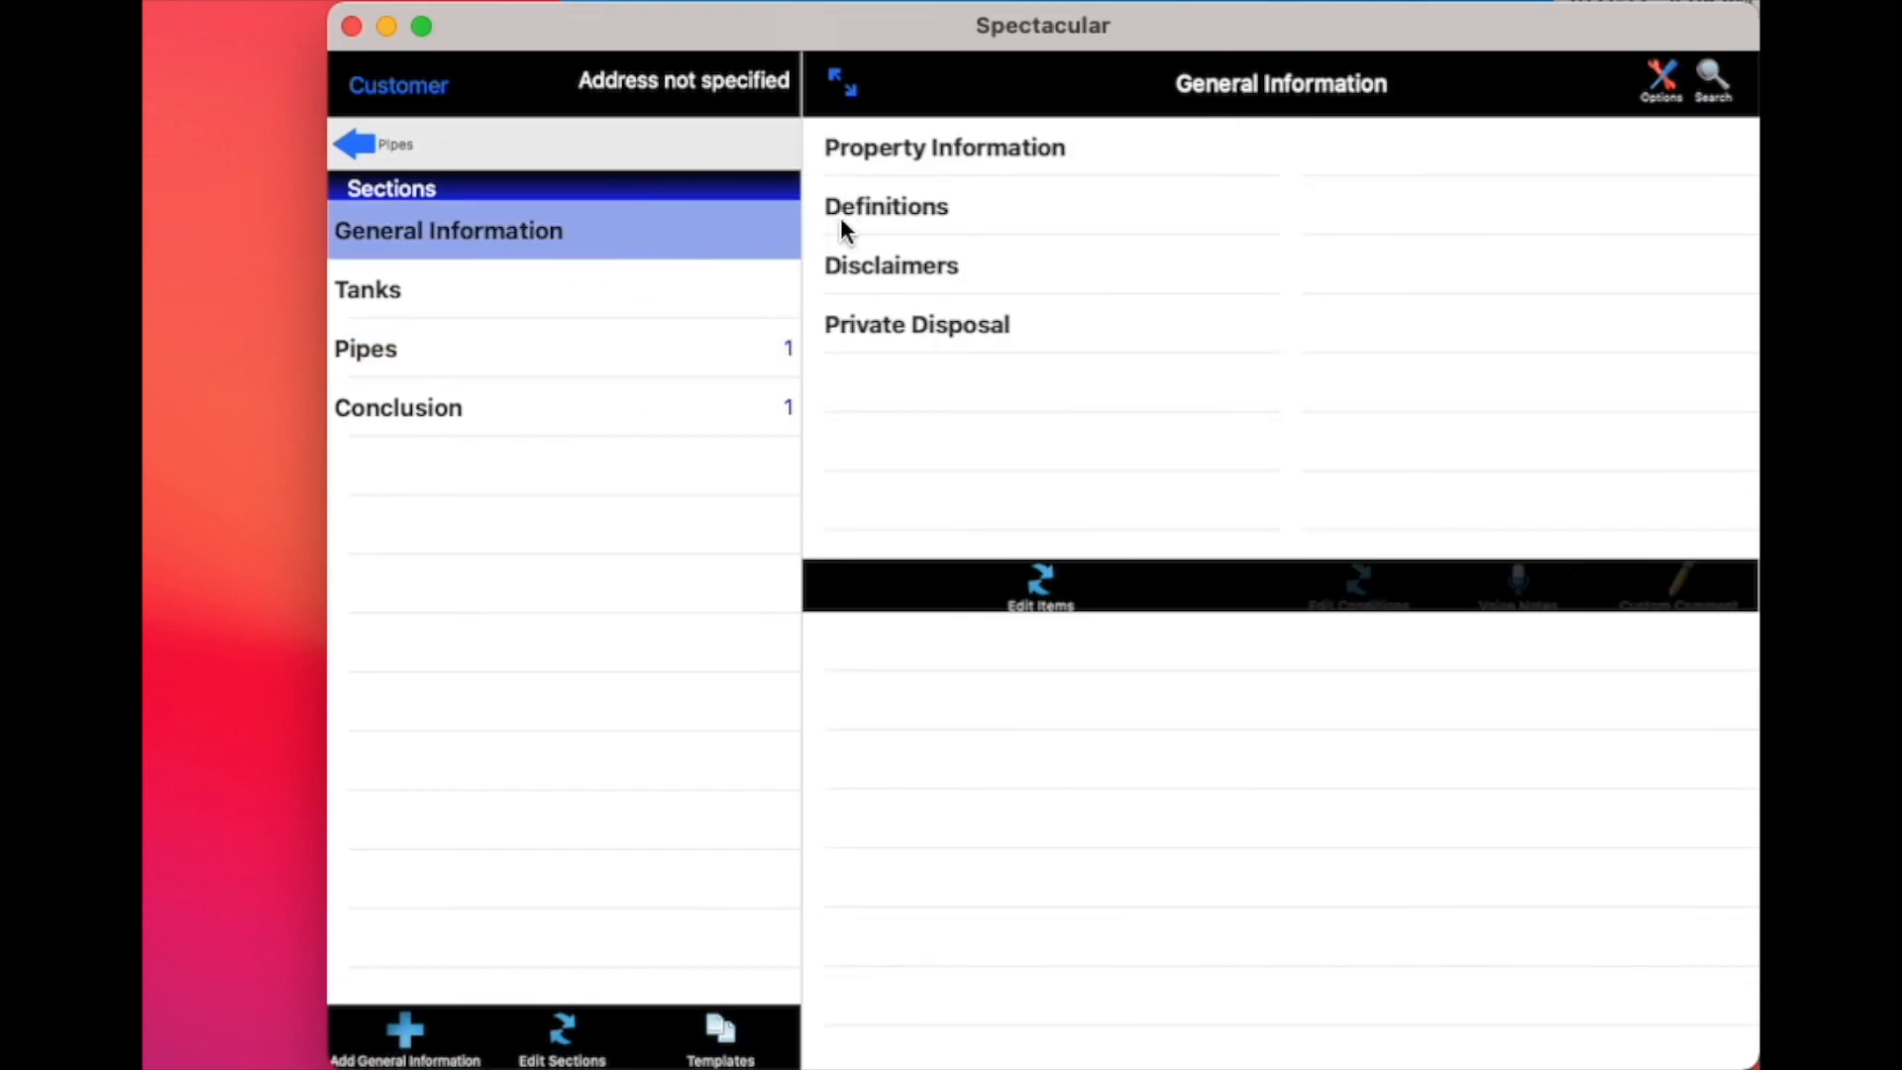
Fill in the Square Footage comment under Property Information with 2000 and save it to the inspection
left_click(983, 168)
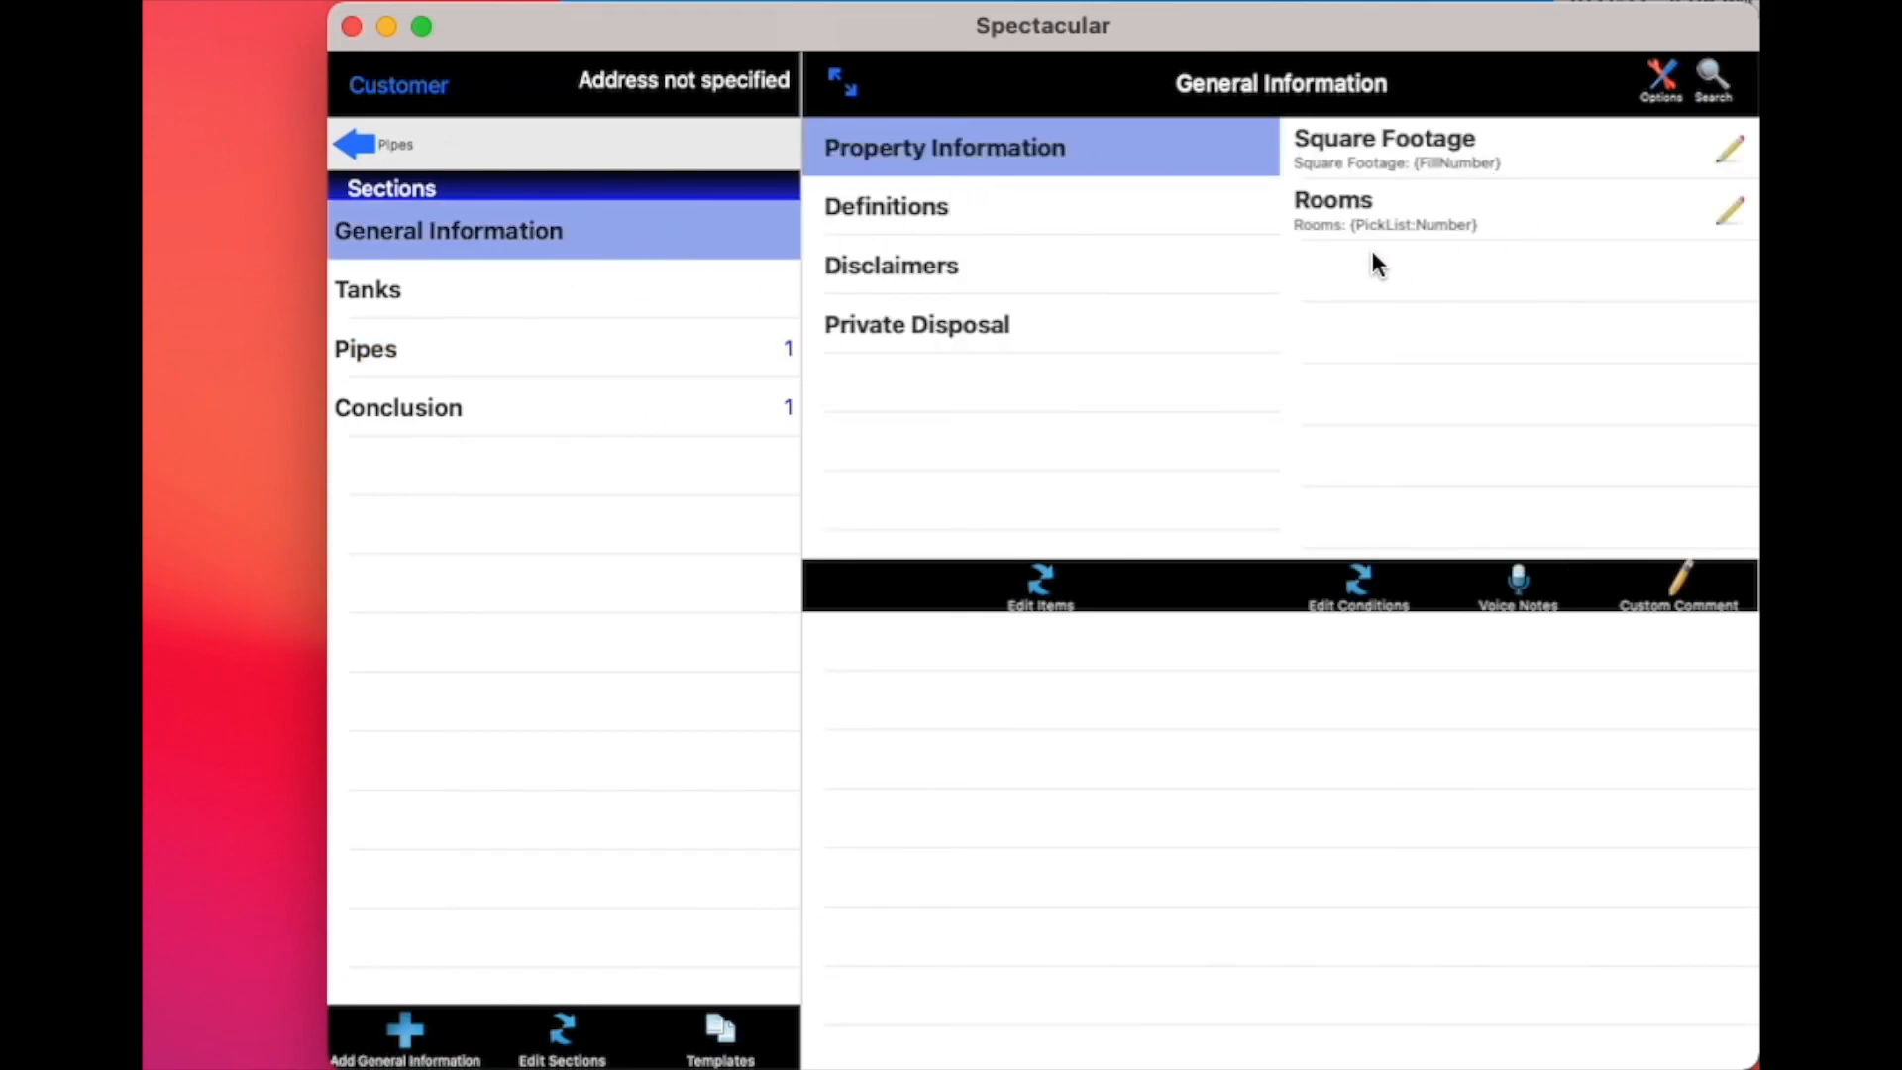
left_click(1434, 161)
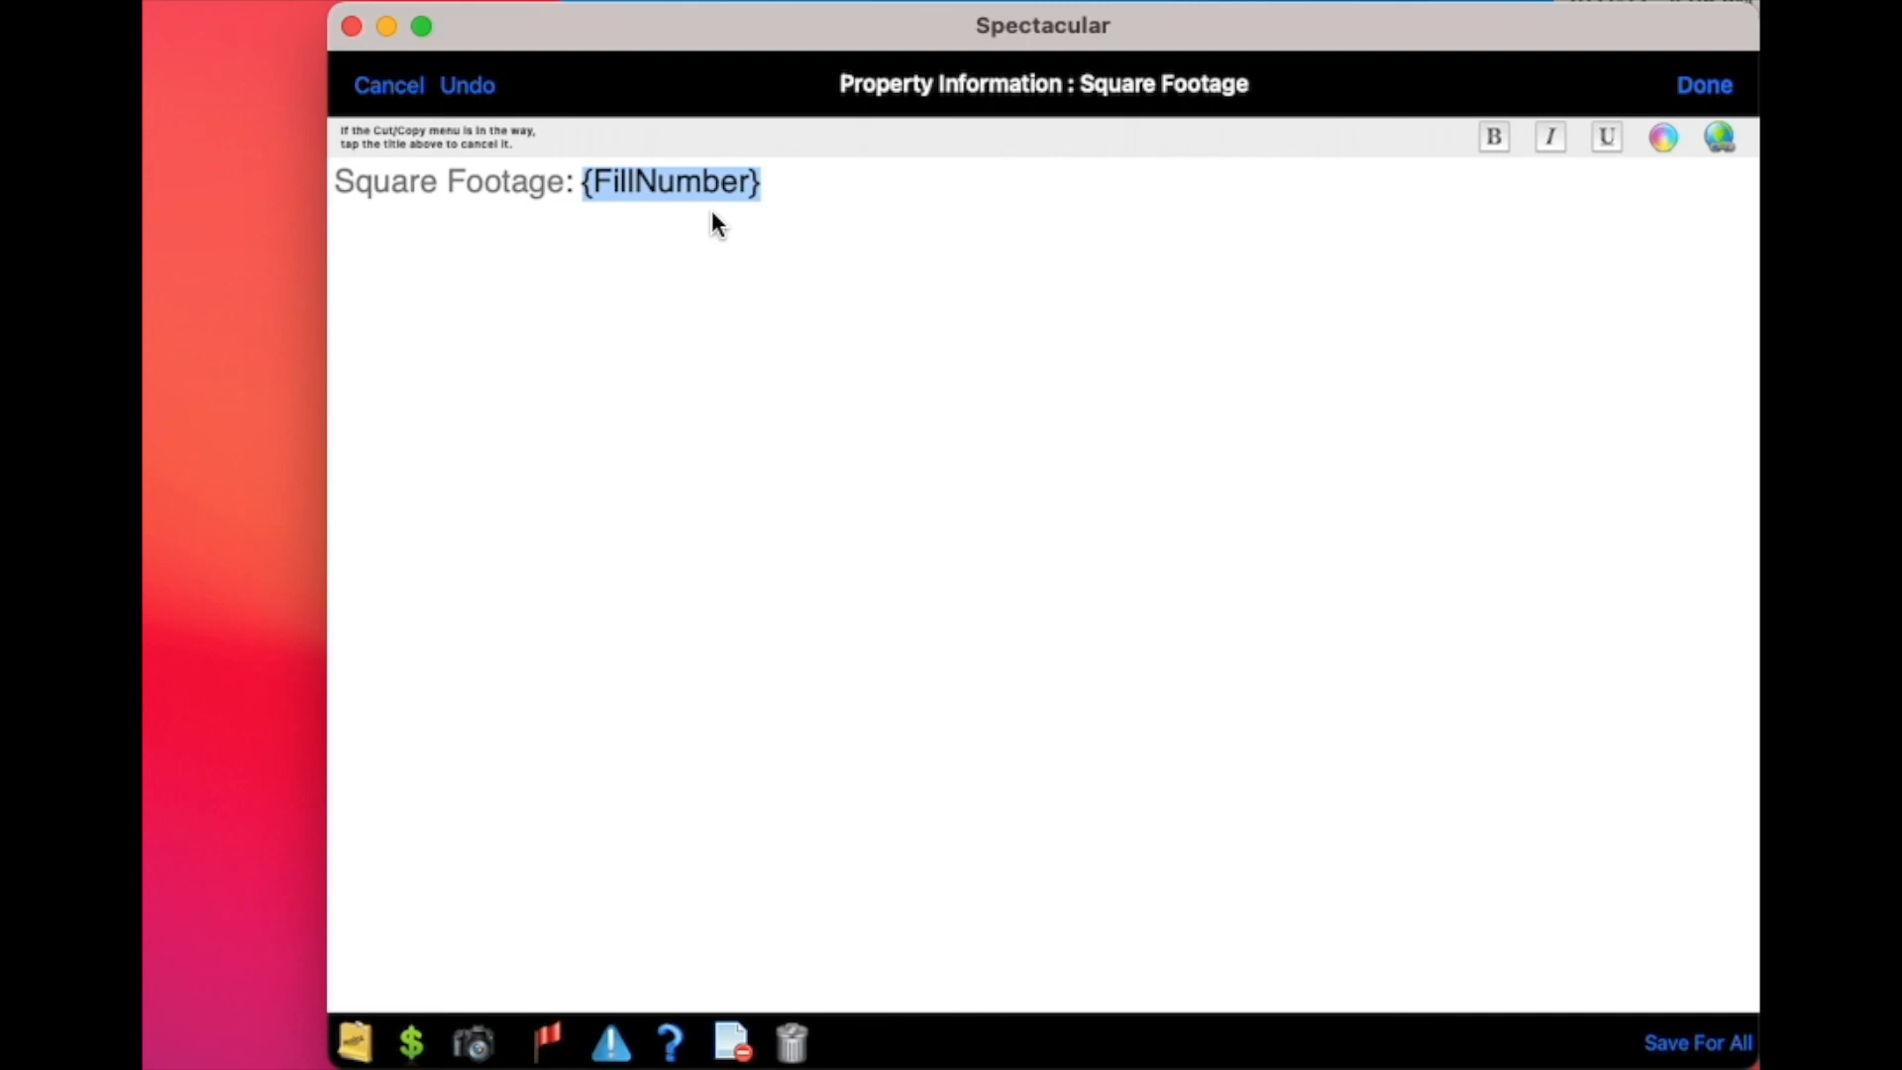
type("200")
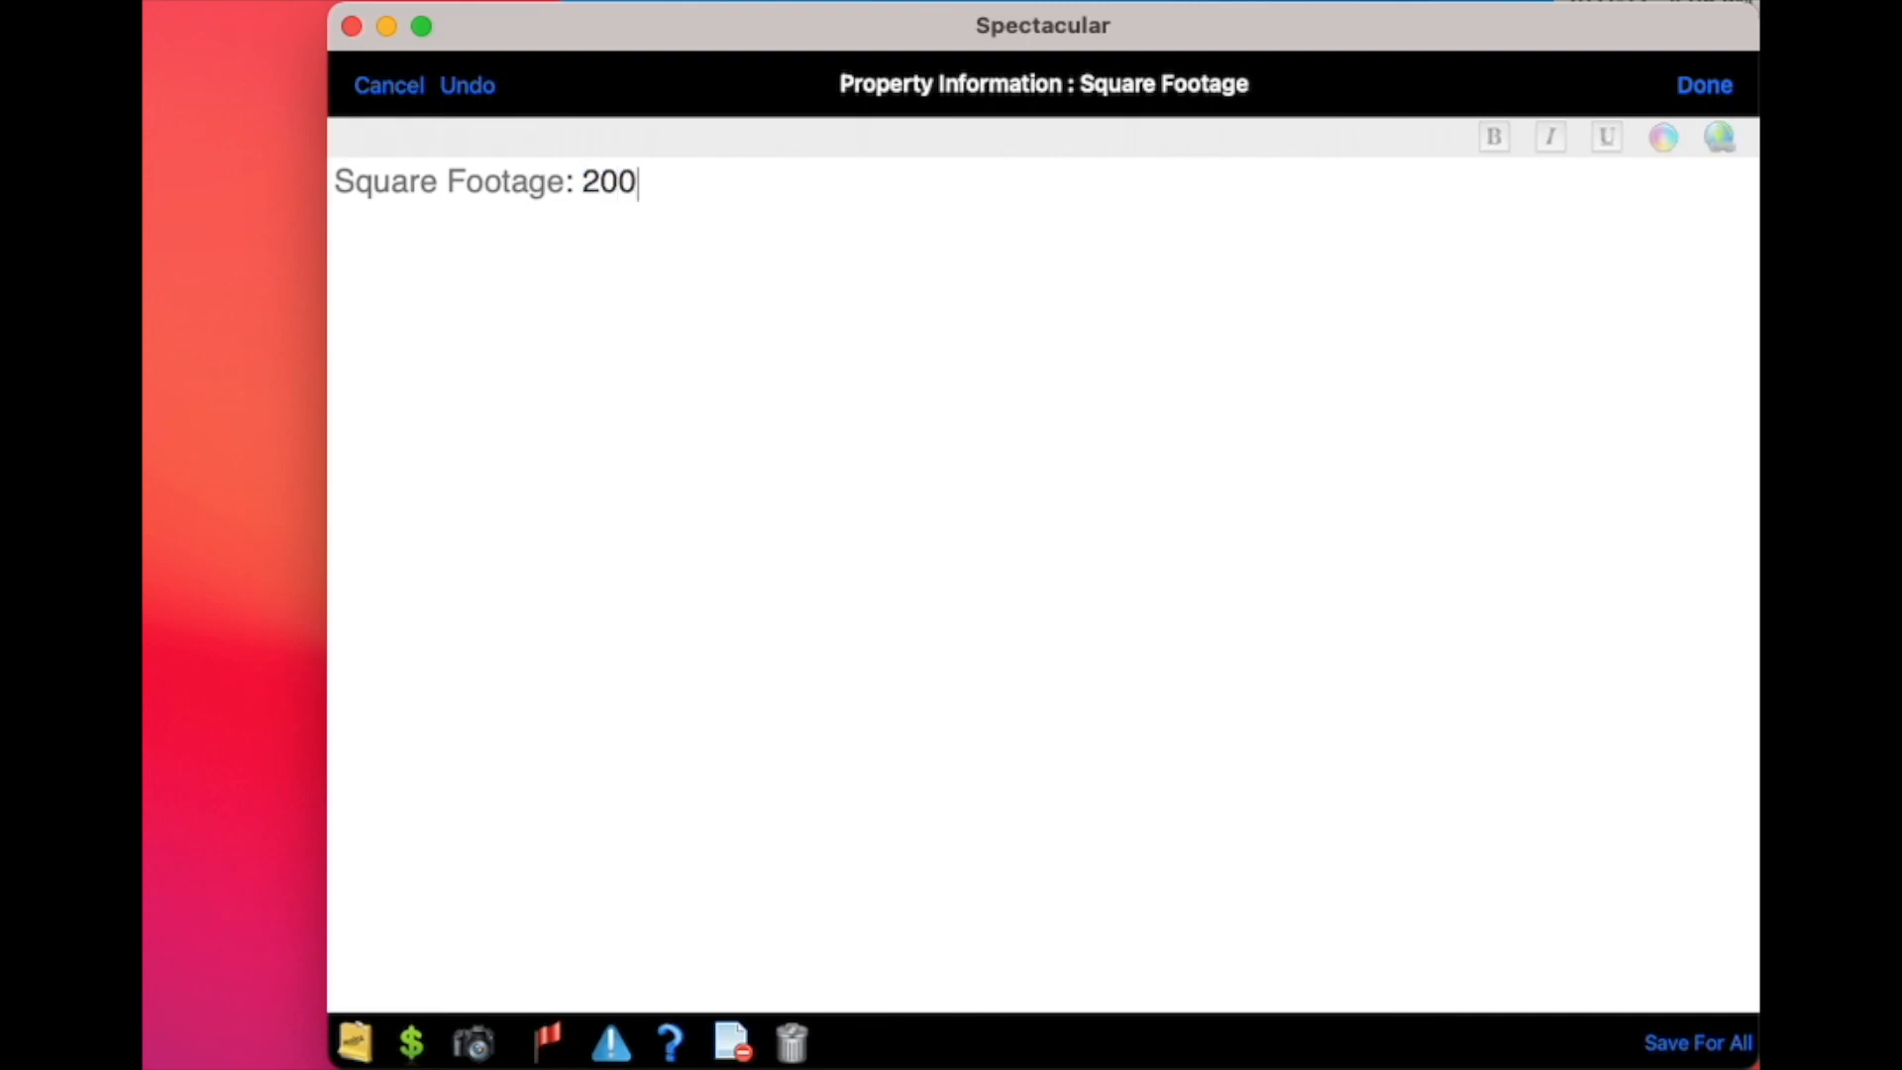
type("0")
left_click(1697, 87)
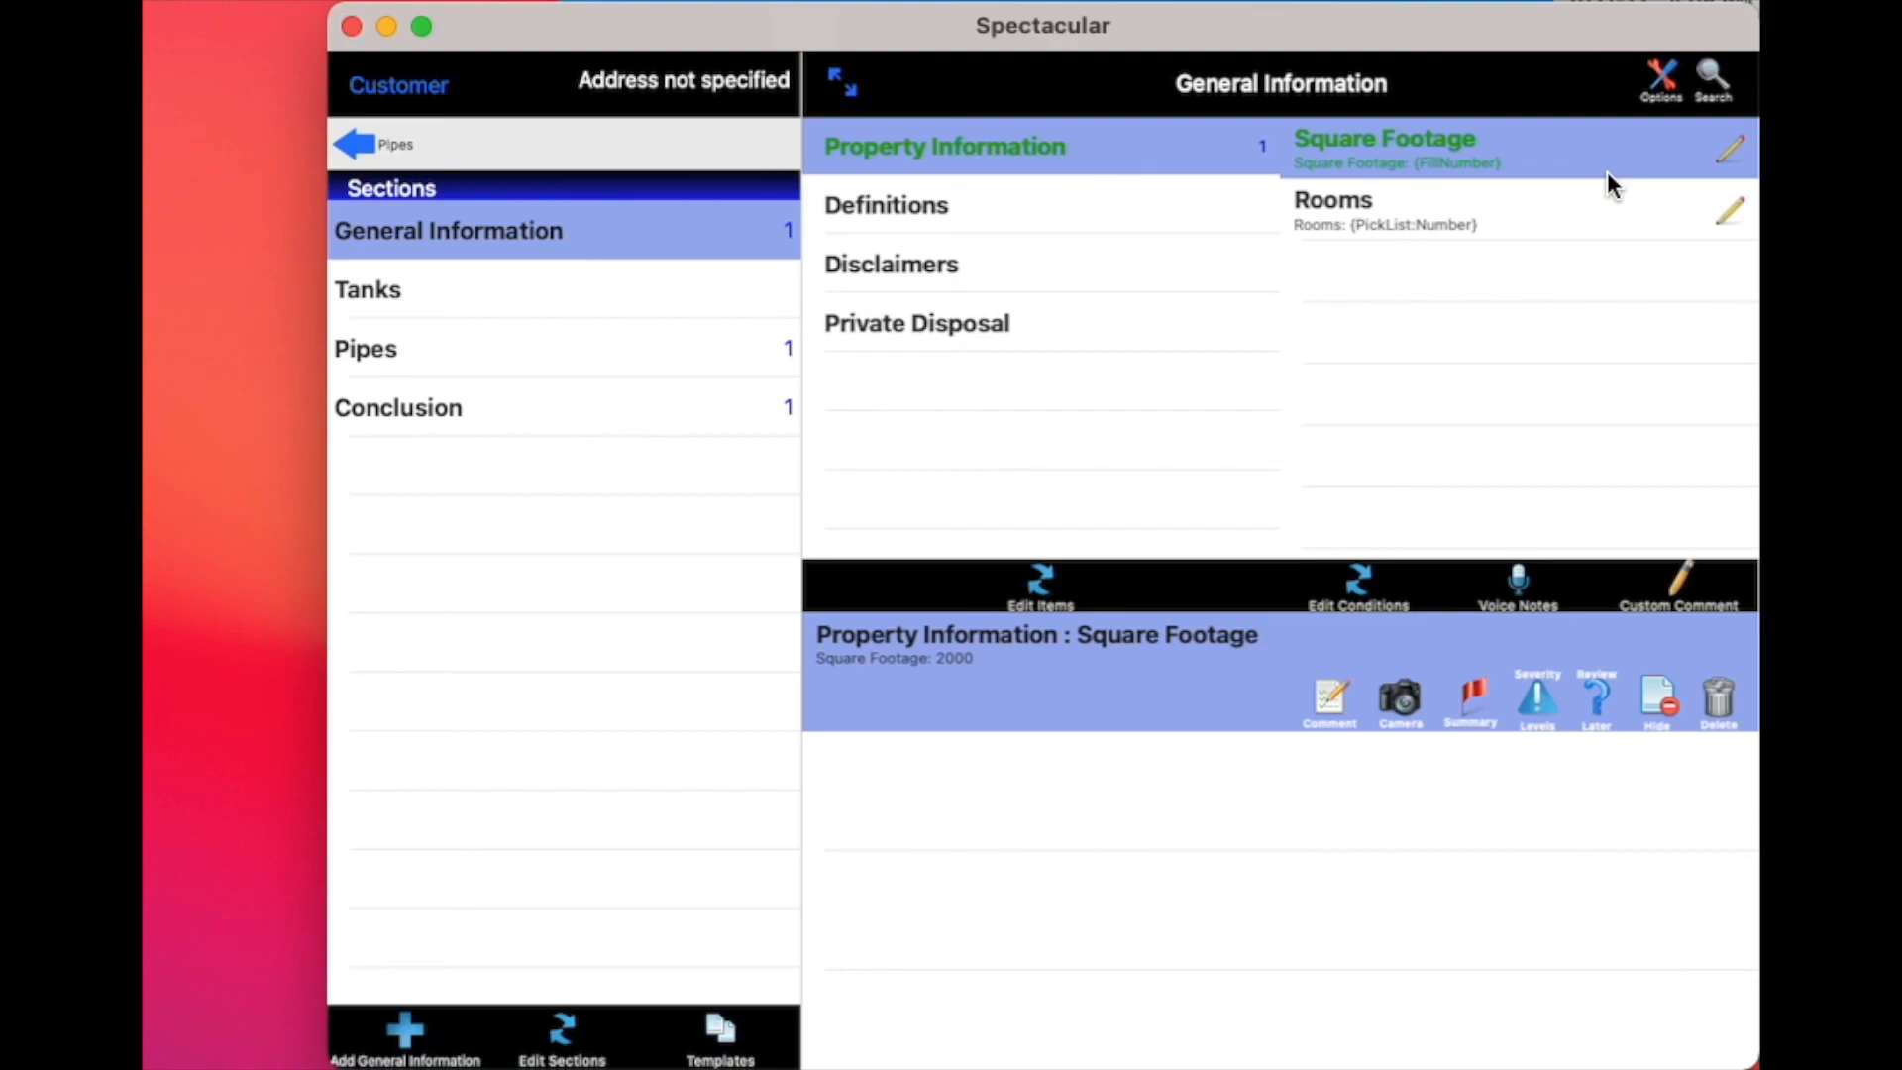
Choose 5 from the Number pick list for the Rooms comment under Property Information and save it to the inspection
left_click(1381, 226)
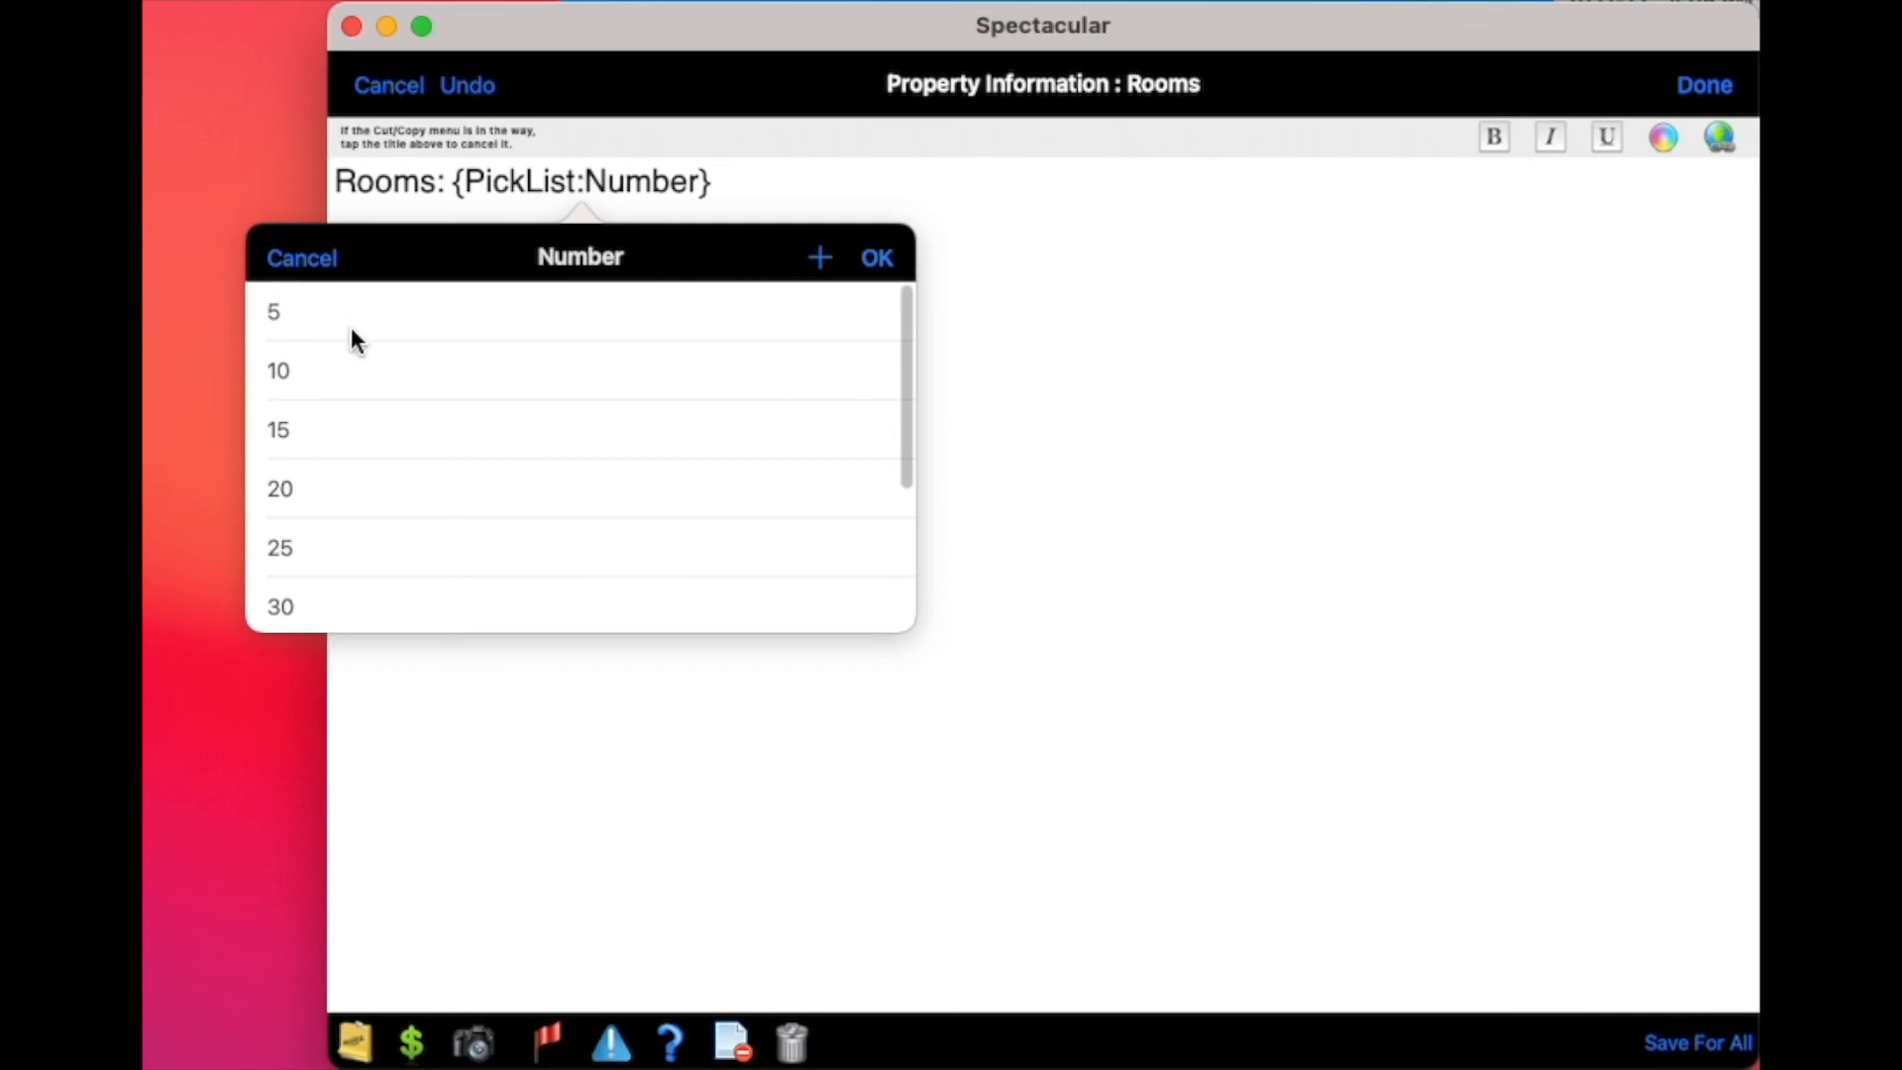
left_click(381, 313)
left_click(876, 260)
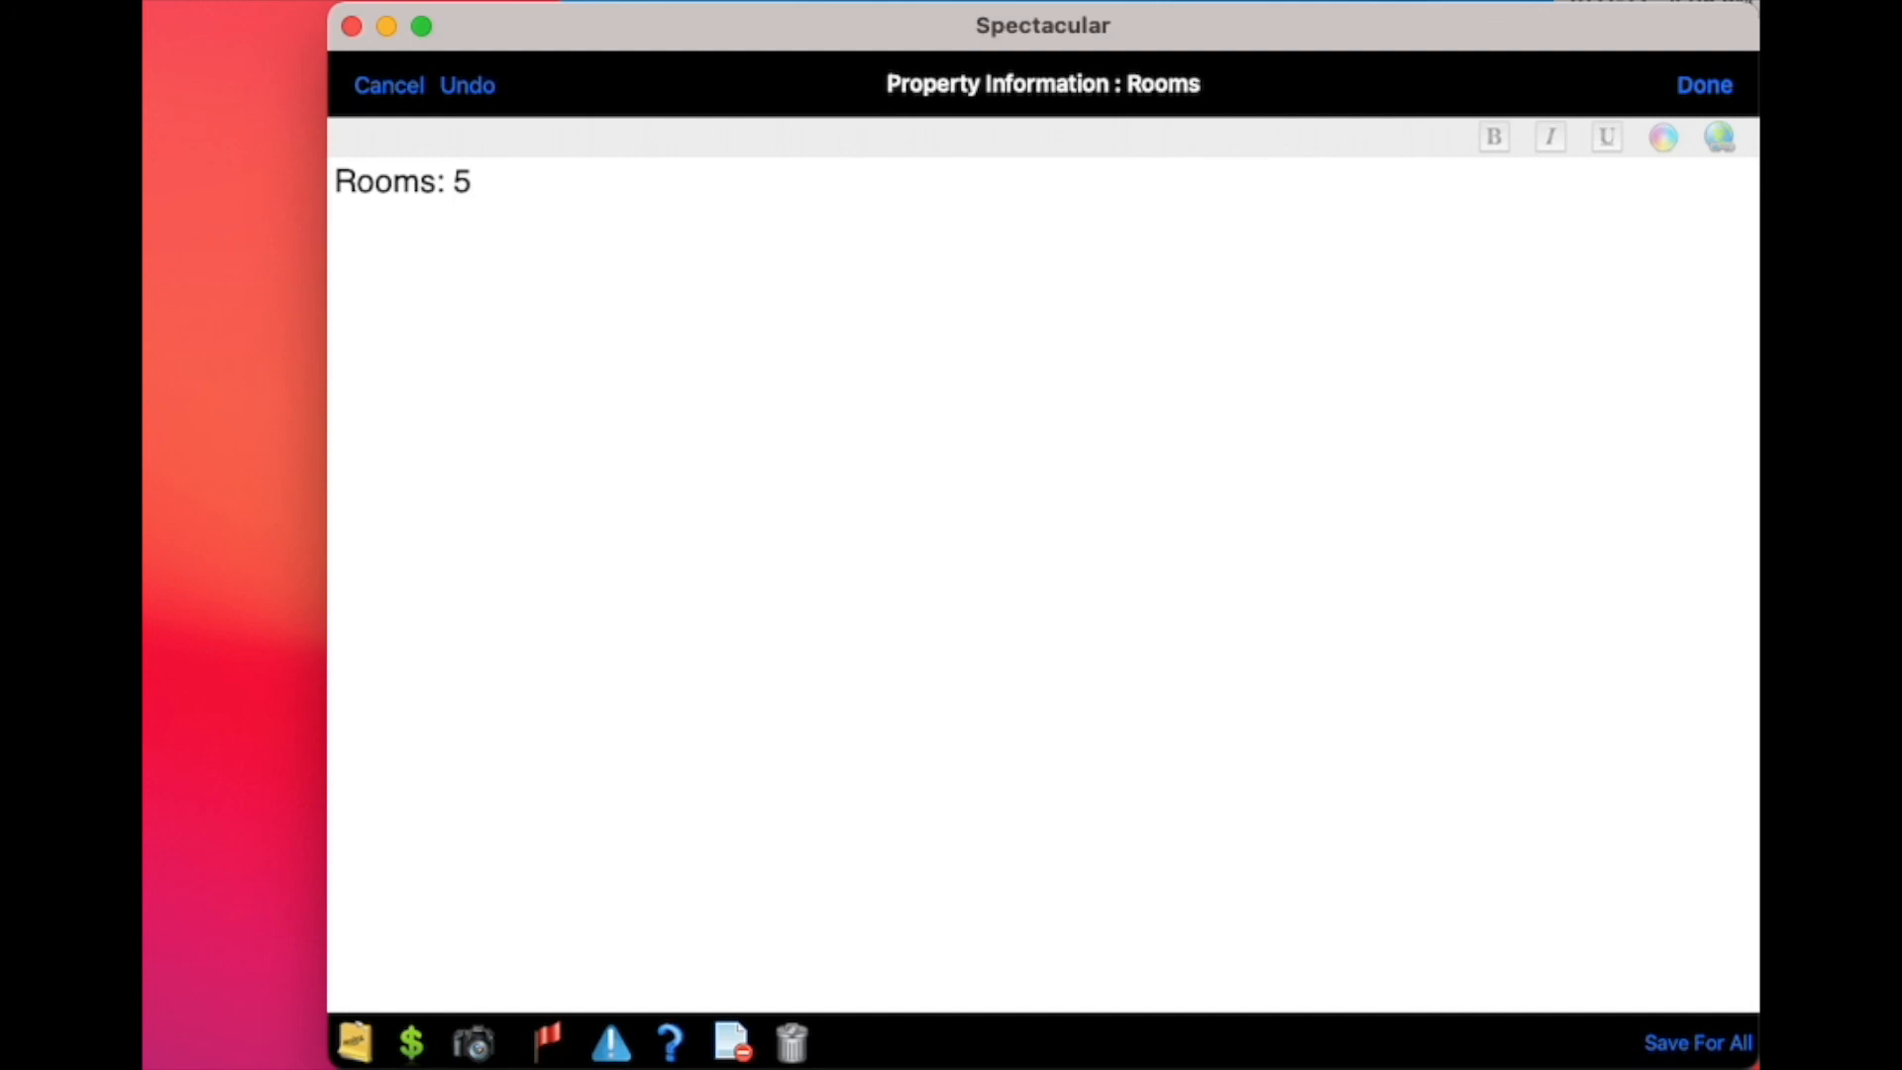
left_click(1723, 91)
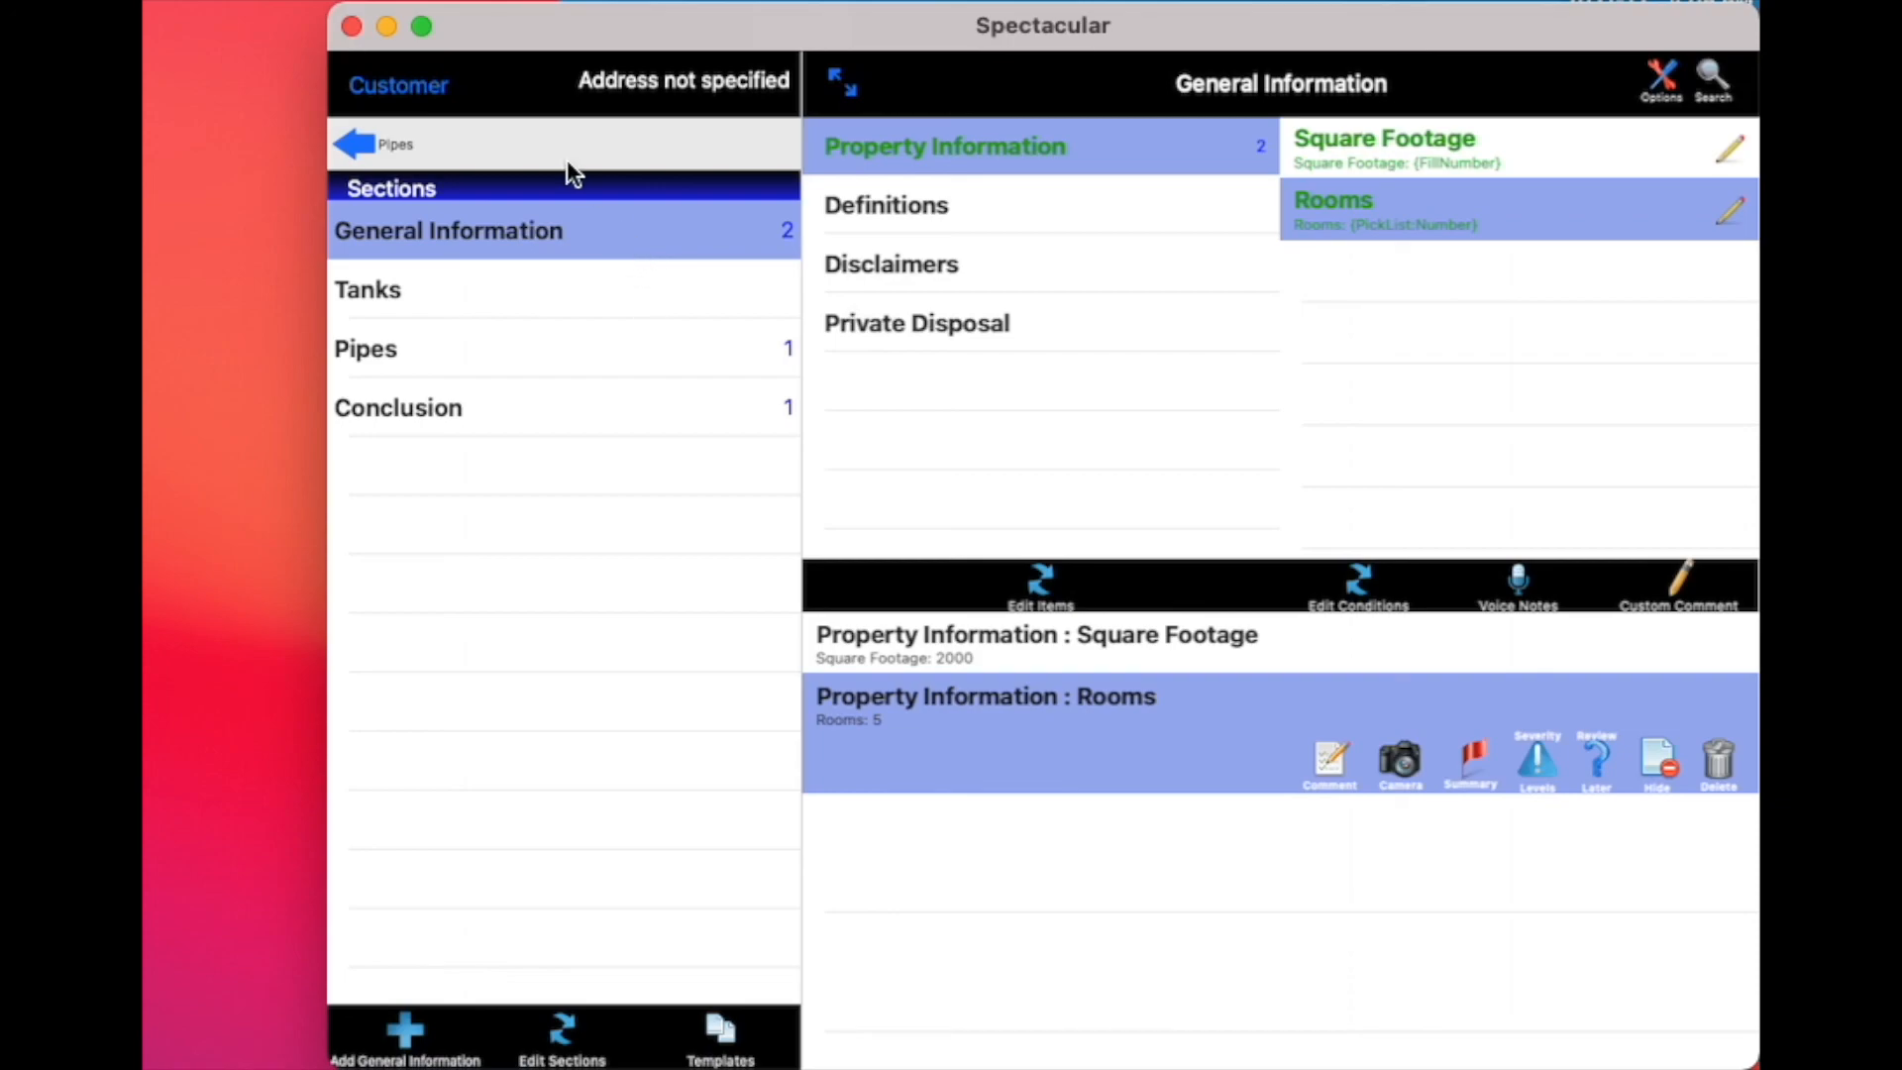
Leave the inspection for the title screen and request a library from the server through the inspector's send/receive options
left_click(442, 87)
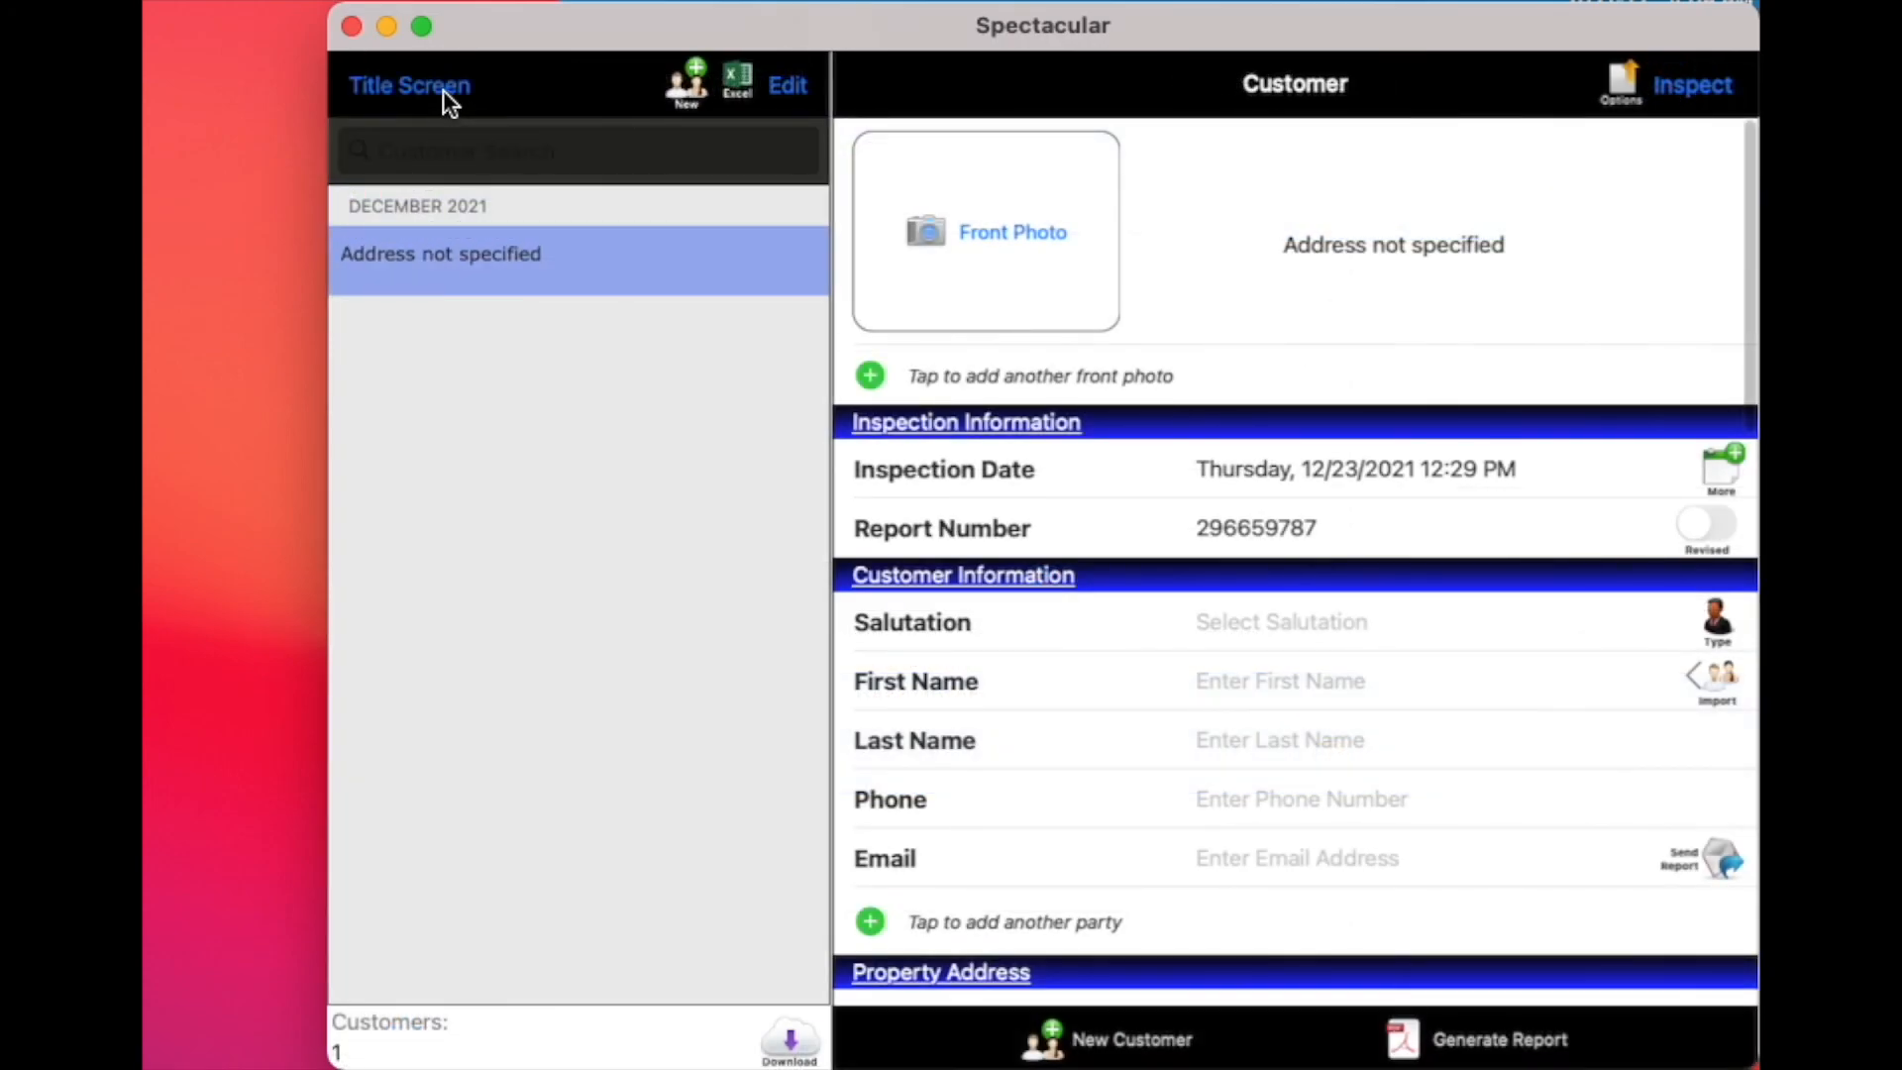
left_click(443, 89)
left_click(770, 1056)
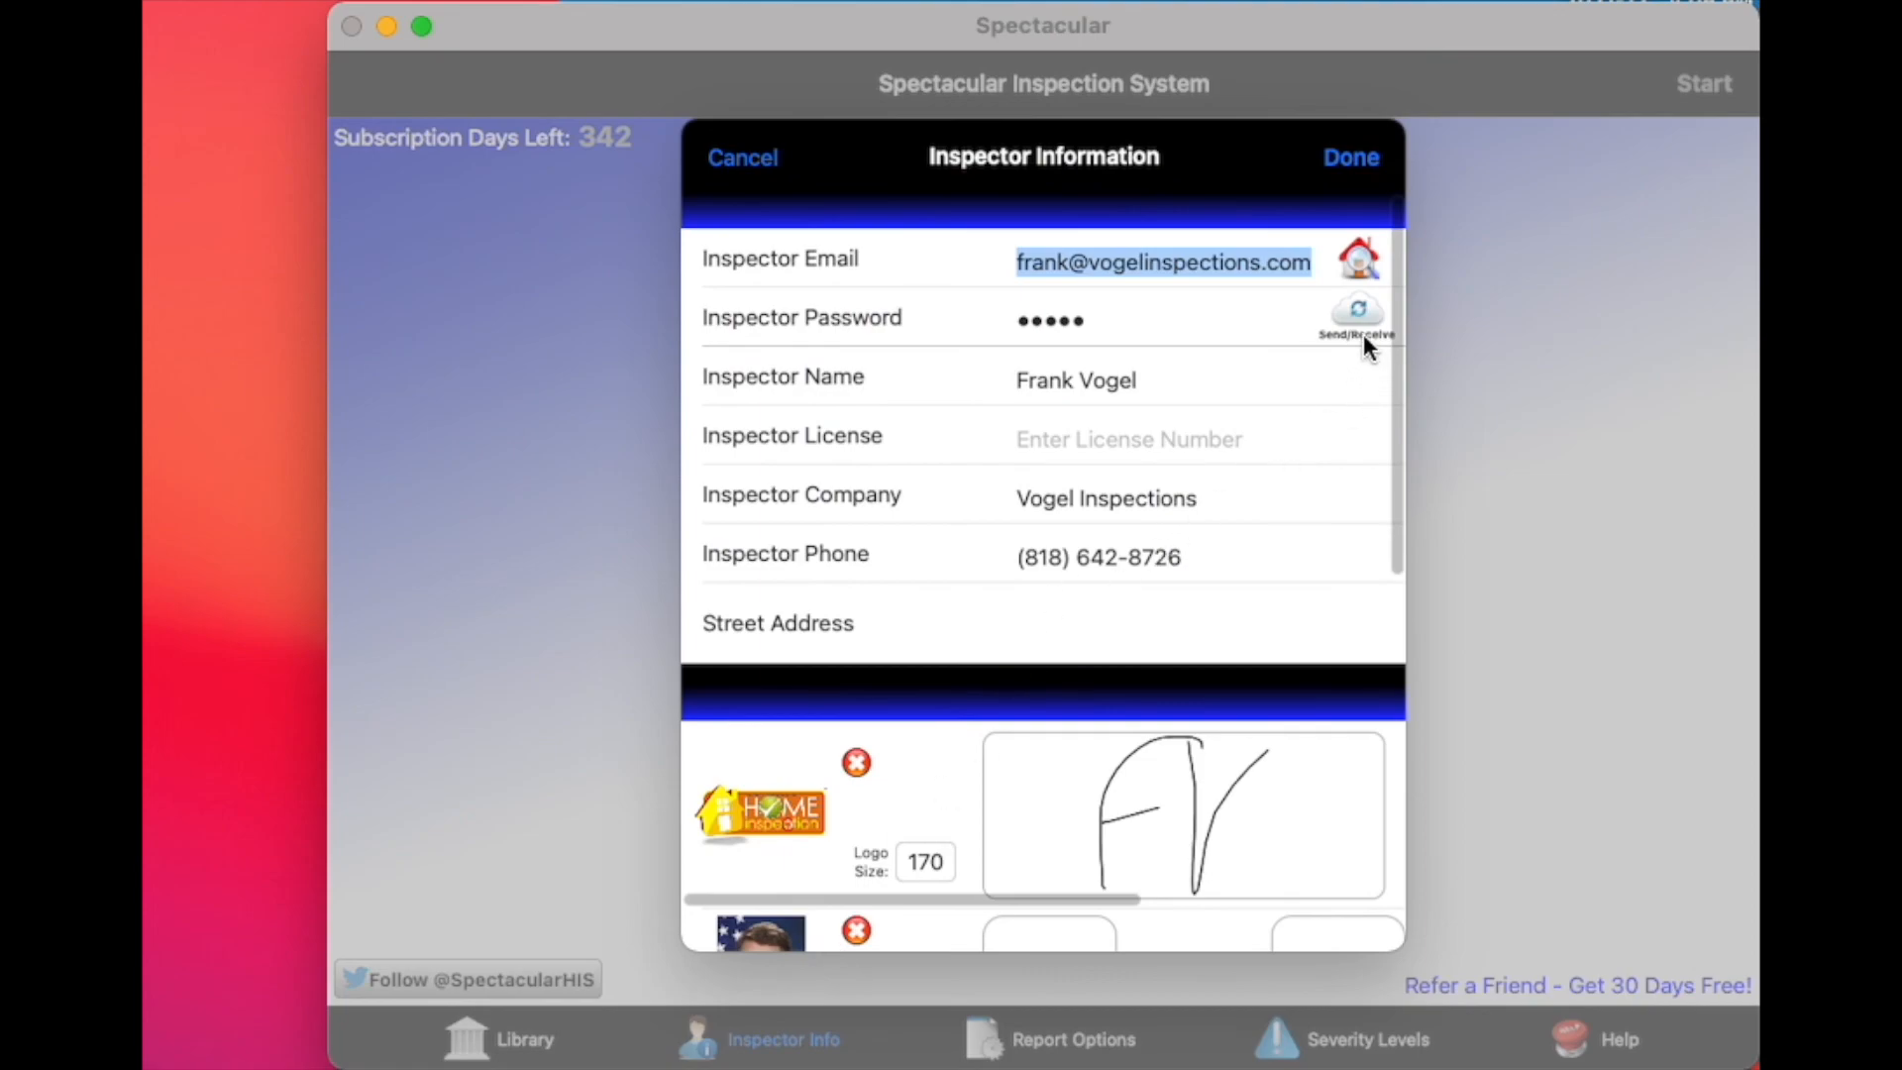
left_click(1361, 323)
left_click(1007, 412)
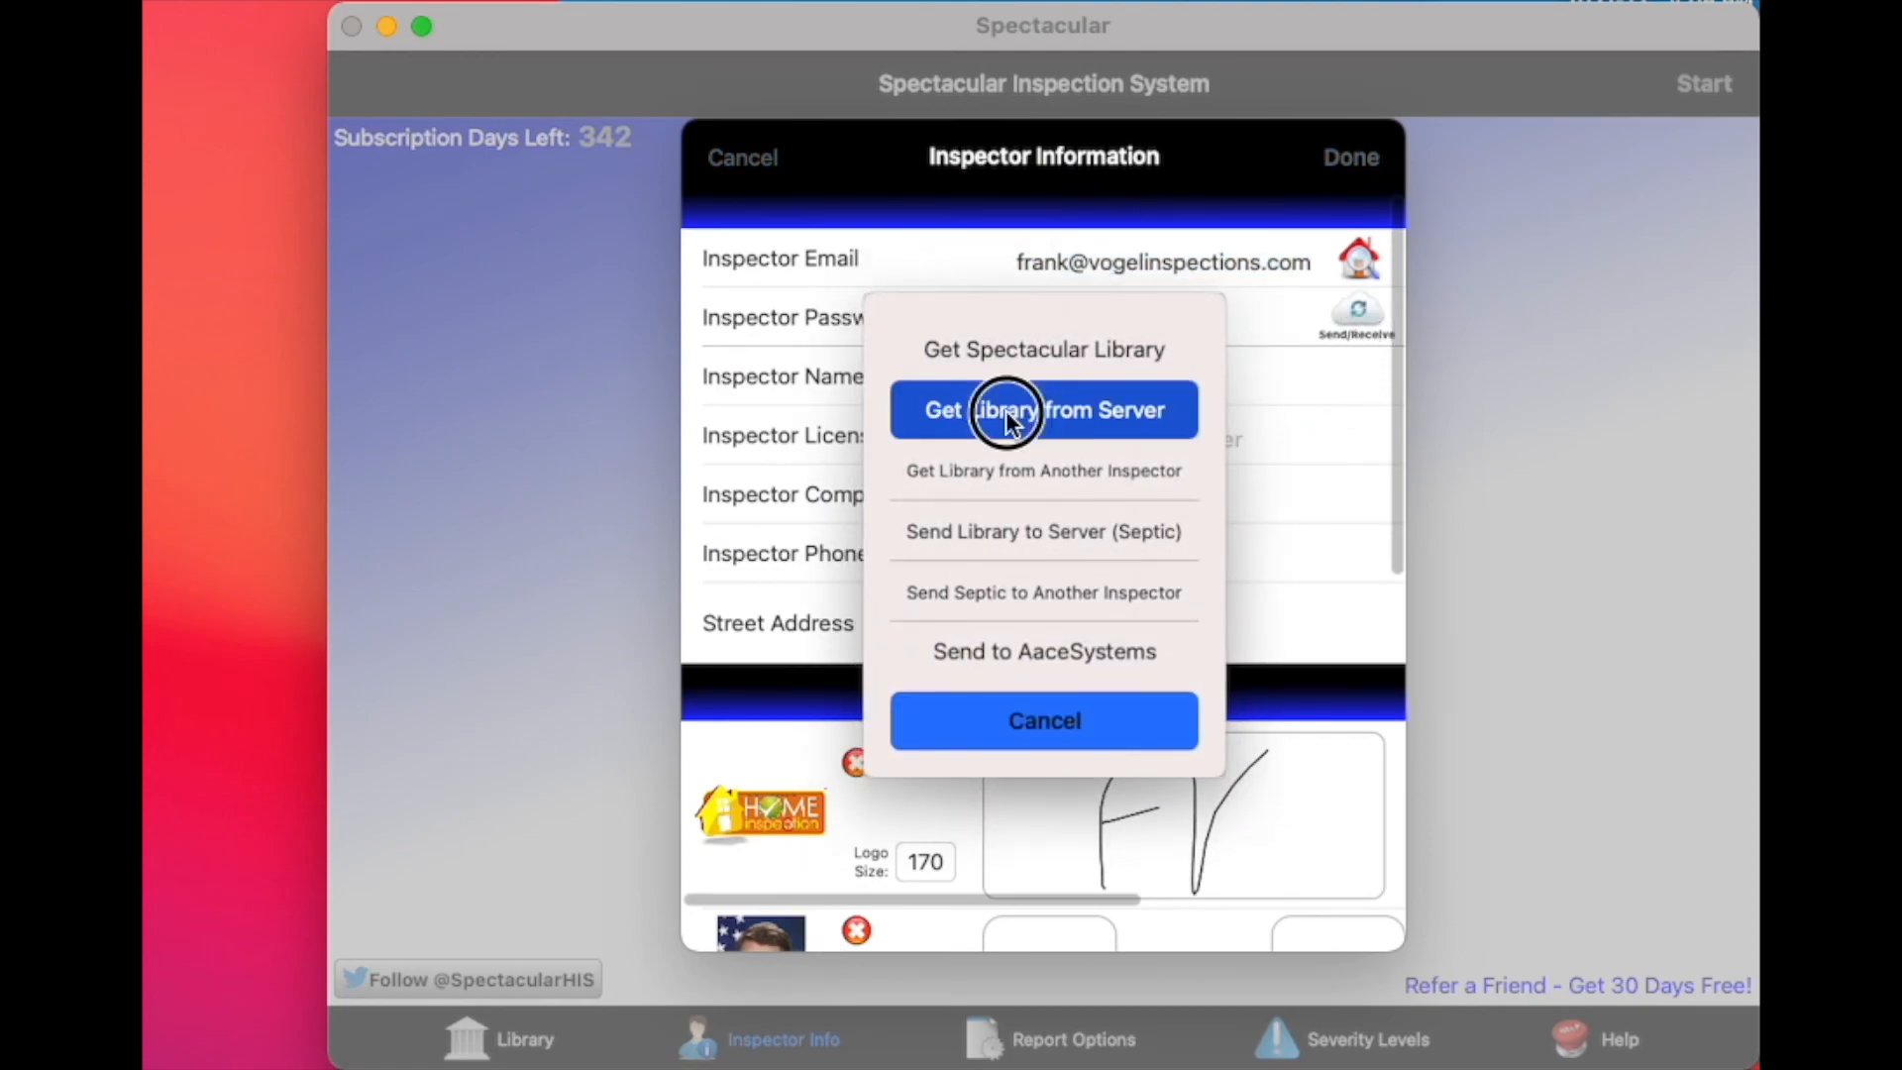